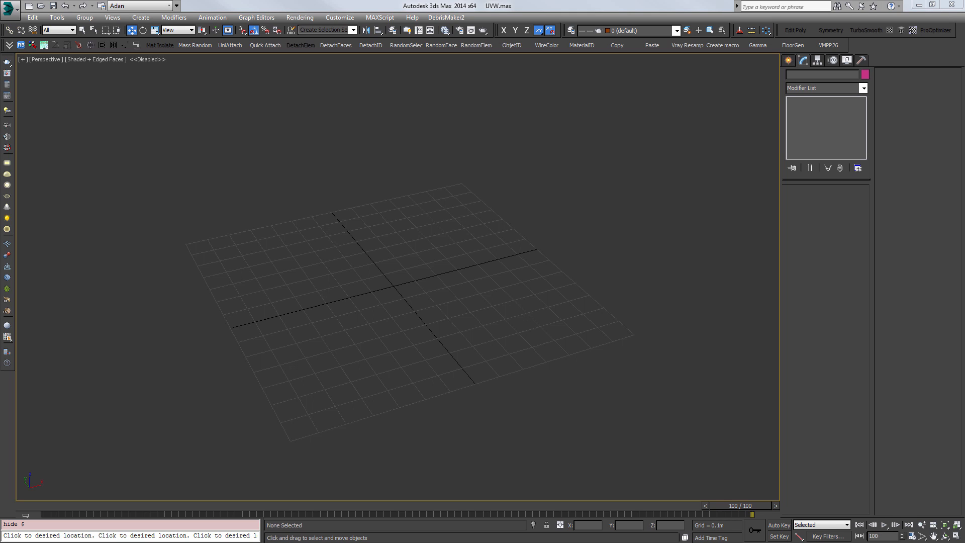
# Create a box primitive as a cube with sides of about 0.709 m at the centre of the grid.
pyautogui.click(788, 61)
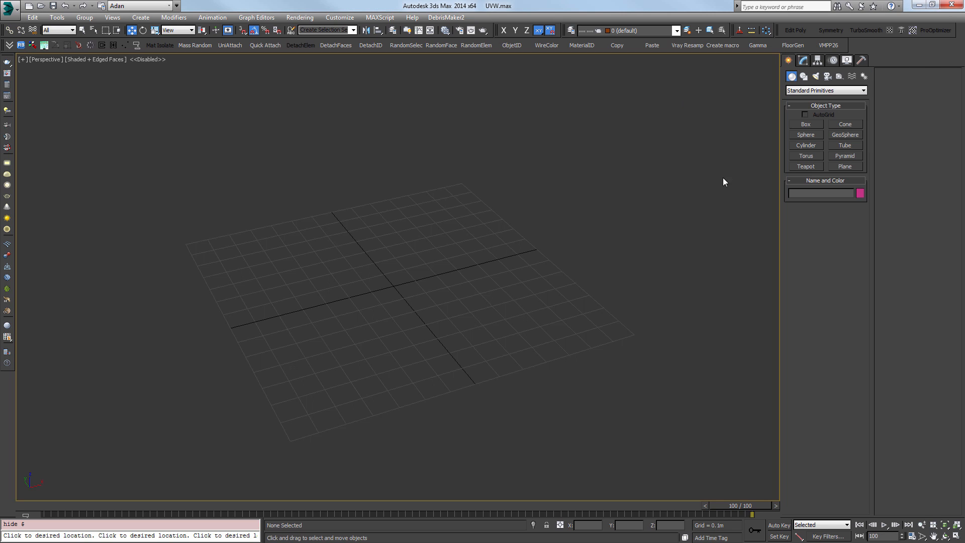
pyautogui.click(807, 124)
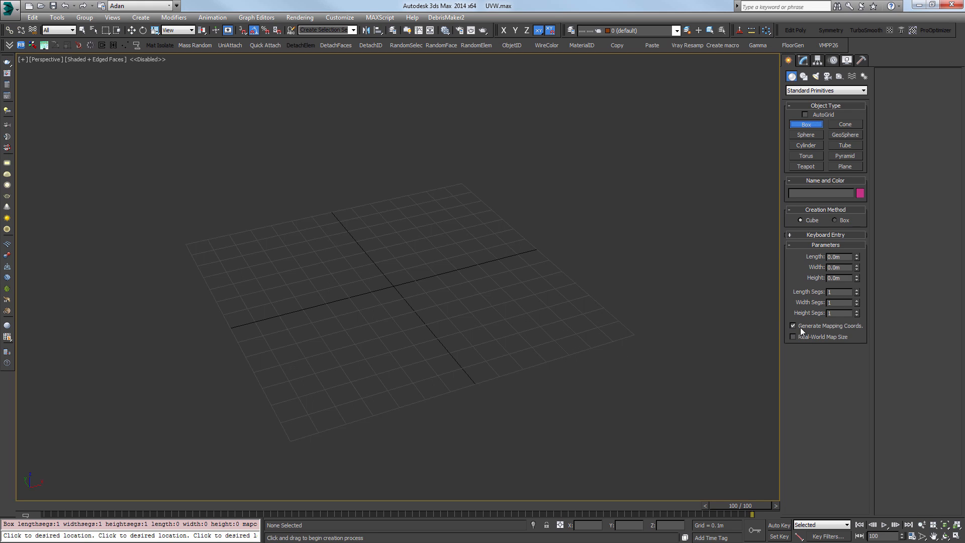
pyautogui.moveTo(393, 288); pyautogui.dragTo(456, 322)
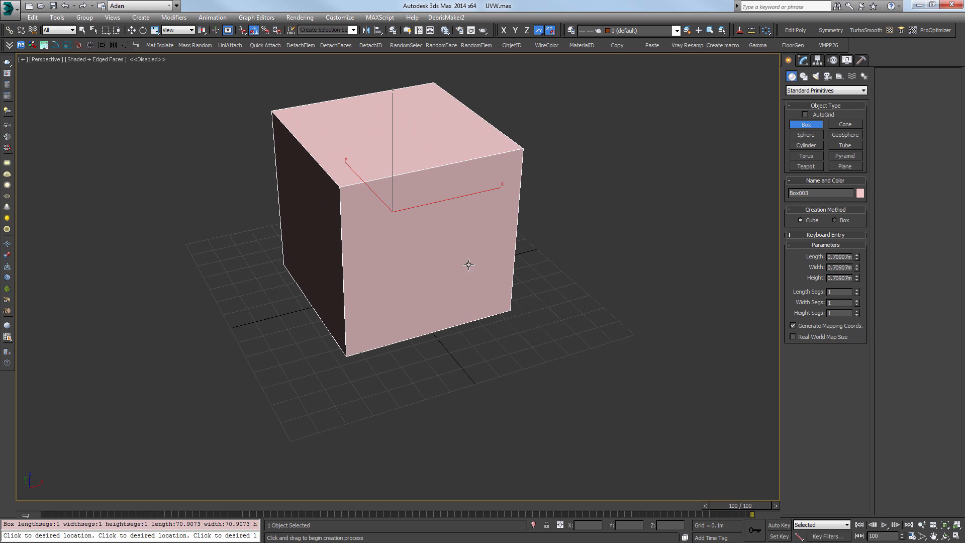
pyautogui.moveTo(469, 265)
pyautogui.mouseDown(button='middle')
pyautogui.moveTo(462, 291)
pyautogui.moveTo(489, 276)
pyautogui.moveTo(489, 284)
pyautogui.moveTo(442, 284)
pyautogui.moveTo(401, 239)
pyautogui.moveTo(439, 286)
pyautogui.moveTo(460, 271)
pyautogui.mouseUp(button='middle')
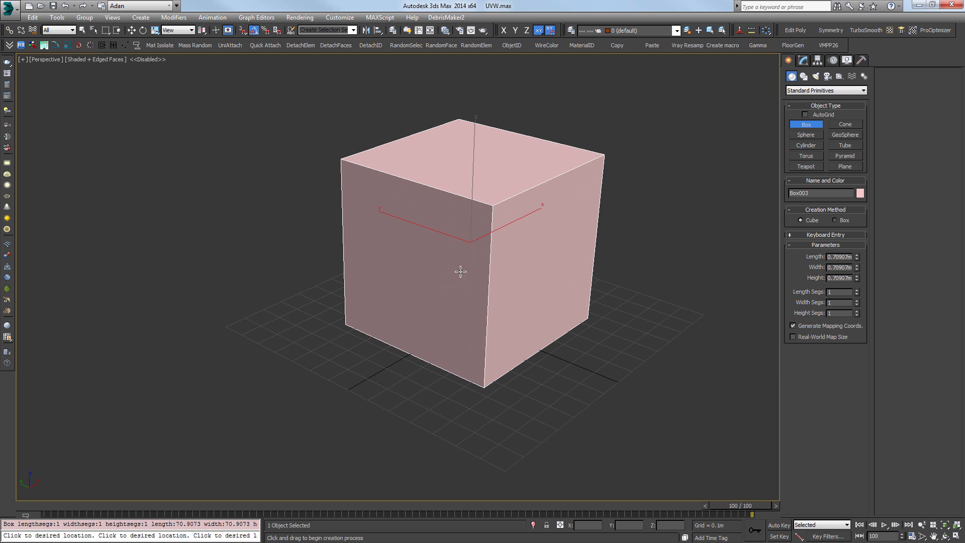
pyautogui.keyDown('alt'); pyautogui.moveTo(548, 245); pyautogui.dragTo(503, 241, button='middle'); pyautogui.keyUp('alt')
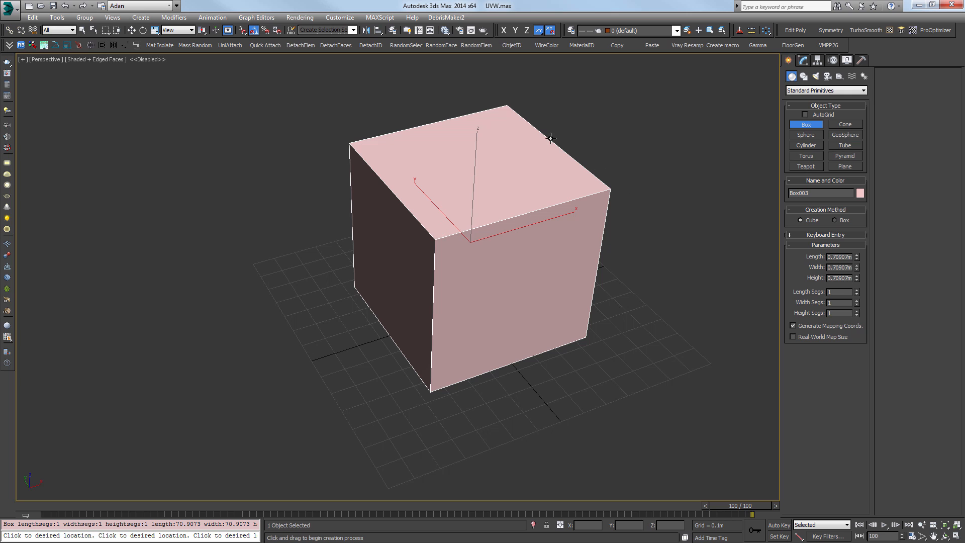
pyautogui.keyDown('alt'); pyautogui.moveTo(498, 200); pyautogui.dragTo(551, 162, button='middle'); pyautogui.keyUp('alt')
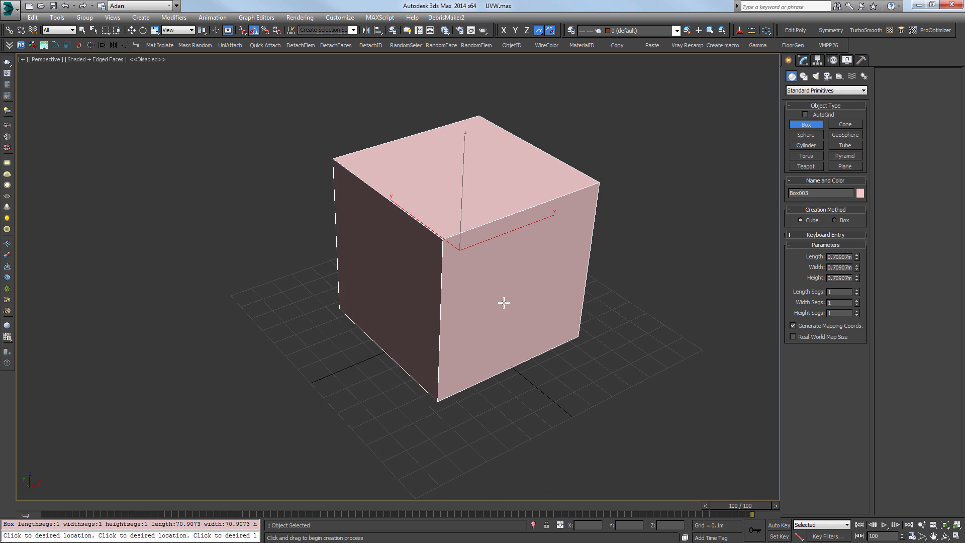
pyautogui.moveTo(397, 258); pyautogui.dragTo(401, 270, button='middle')
# Bring up the Slate Material Editor to view its node graph and minimize it again.
pyautogui.press('m')
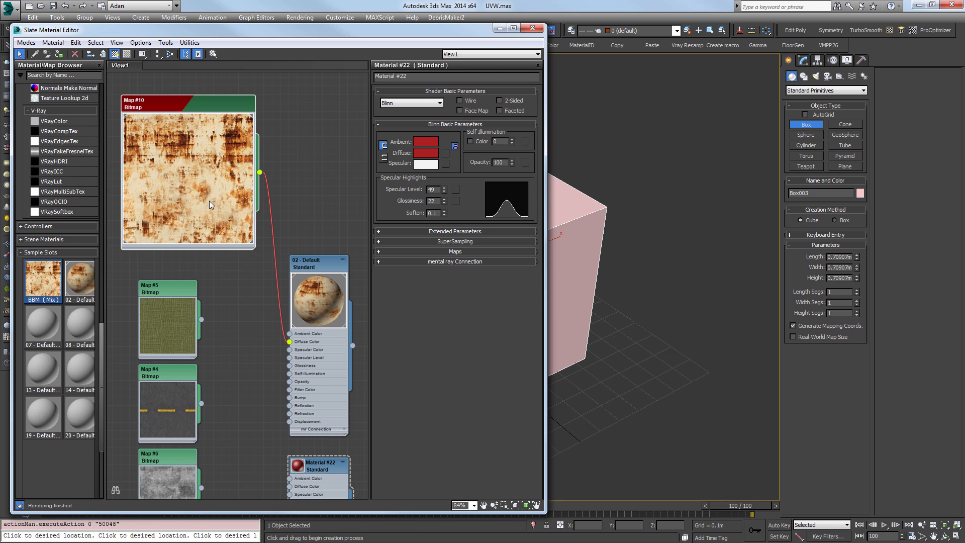
pyautogui.click(500, 28)
pyautogui.moveTo(496, 211)
pyautogui.keyDown('alt'); pyautogui.mouseDown(button='middle')
pyautogui.moveTo(482, 200)
pyautogui.moveTo(492, 220)
pyautogui.mouseUp(button='middle'); pyautogui.keyUp('alt')
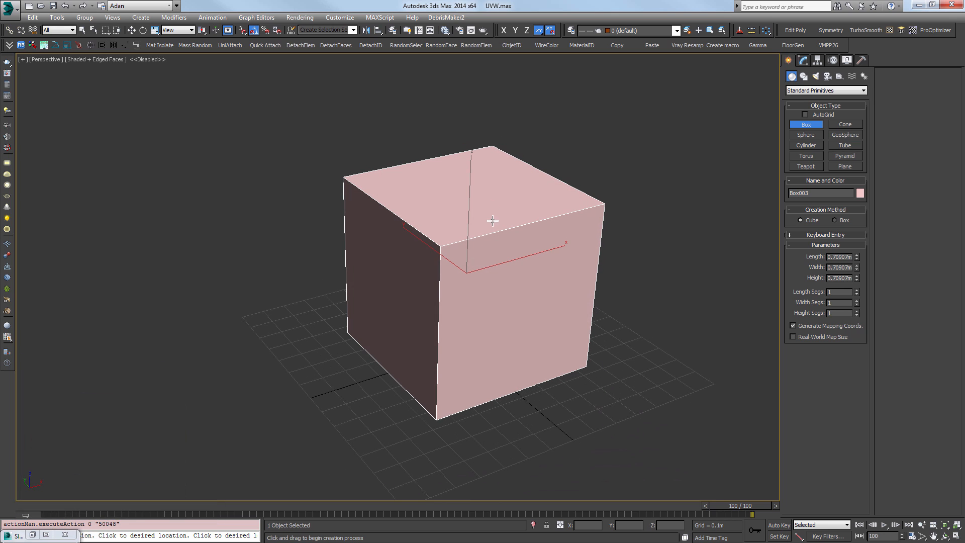
pyautogui.keyDown('alt'); pyautogui.moveTo(439, 345); pyautogui.dragTo(455, 319, button='middle'); pyautogui.keyUp('alt')
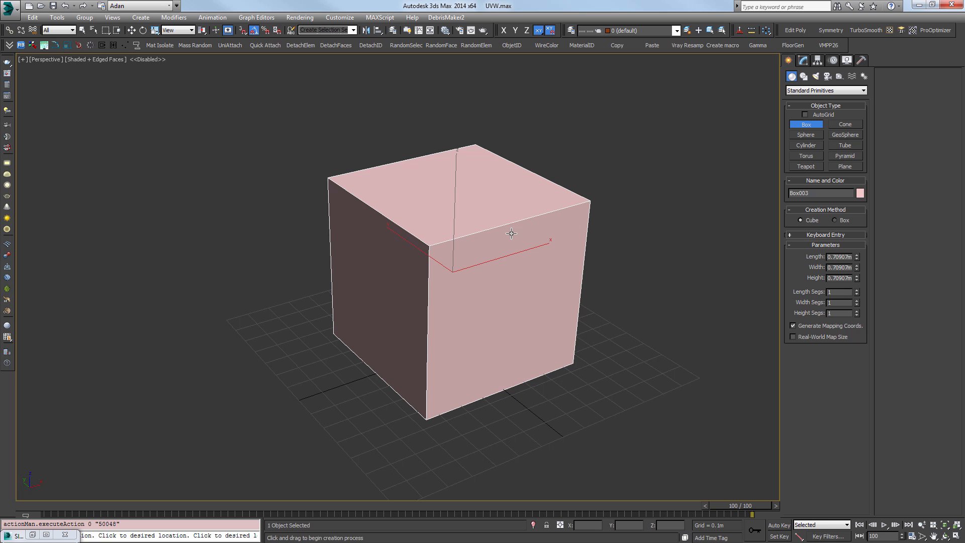
# Delete the plain pink cube from the scene.
pyautogui.scroll(-6, 504, 382)
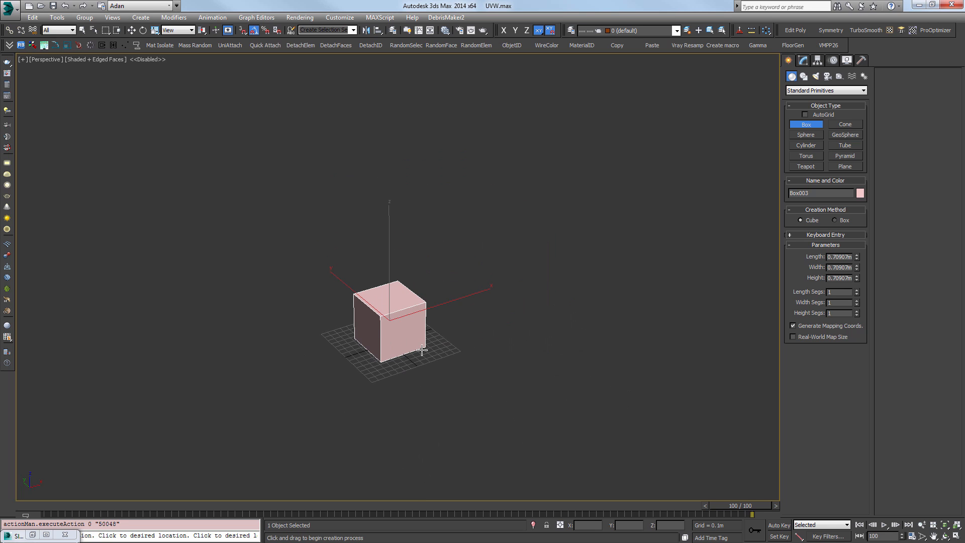
pyautogui.press('w')
pyautogui.press('Delete')
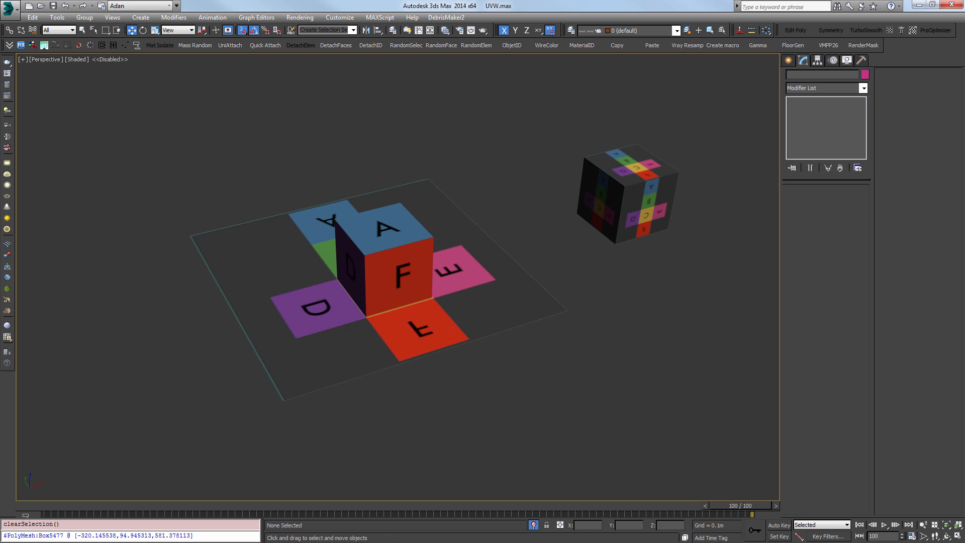
# Scrub the animation from frame 100 back to frame 0 to examine how the lettered cube unfolds onto the plane.
pyautogui.moveTo(575, 424); pyautogui.dragTo(590, 431, button='middle')
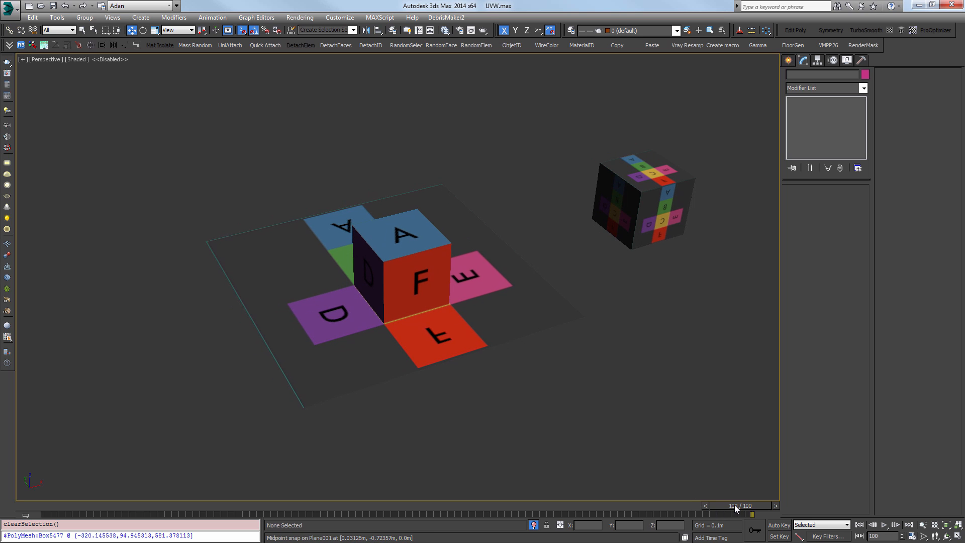
pyautogui.moveTo(735, 504); pyautogui.dragTo(796, 525)
pyautogui.press('w')
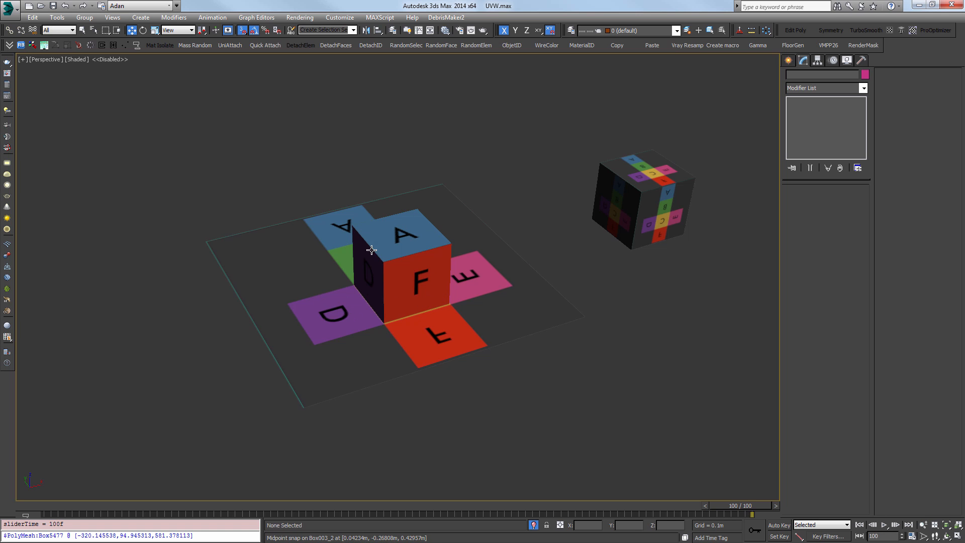
pyautogui.keyDown('alt'); pyautogui.moveTo(370, 252); pyautogui.dragTo(432, 274, button='middle'); pyautogui.keyUp('alt')
pyautogui.moveTo(740, 505); pyautogui.dragTo(32, 530)
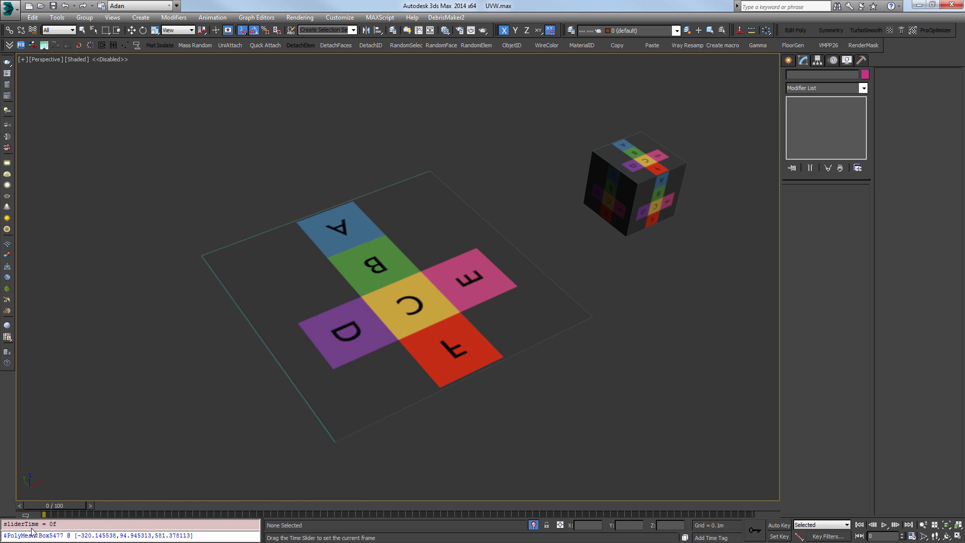
pyautogui.press('w')
# Scrub the timeline to frame 100 and back to frame 0 to examine the lettered faces folding and unfolding.
pyautogui.scroll(-3, 263, 373)
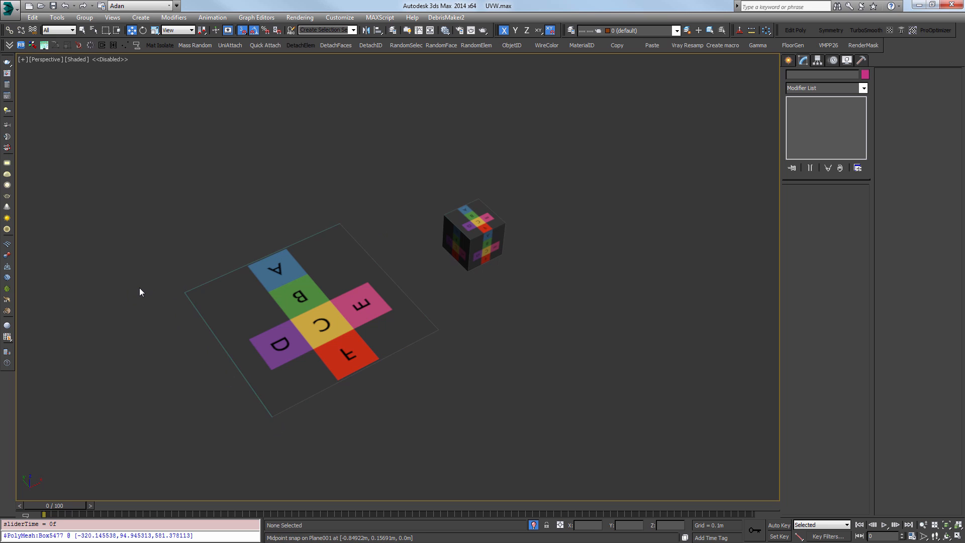
pyautogui.moveTo(49, 506); pyautogui.dragTo(758, 493)
pyautogui.press('w')
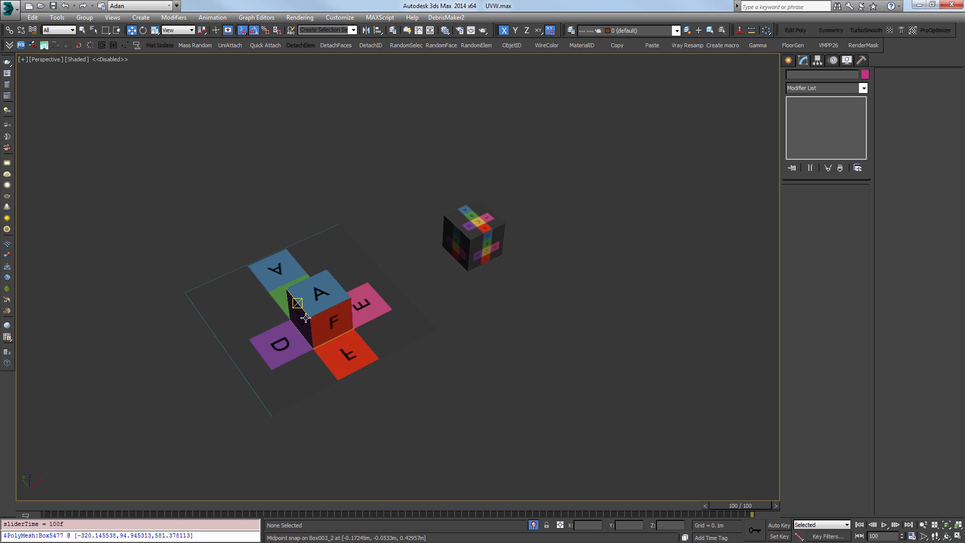
pyautogui.moveTo(722, 505); pyautogui.dragTo(92, 513)
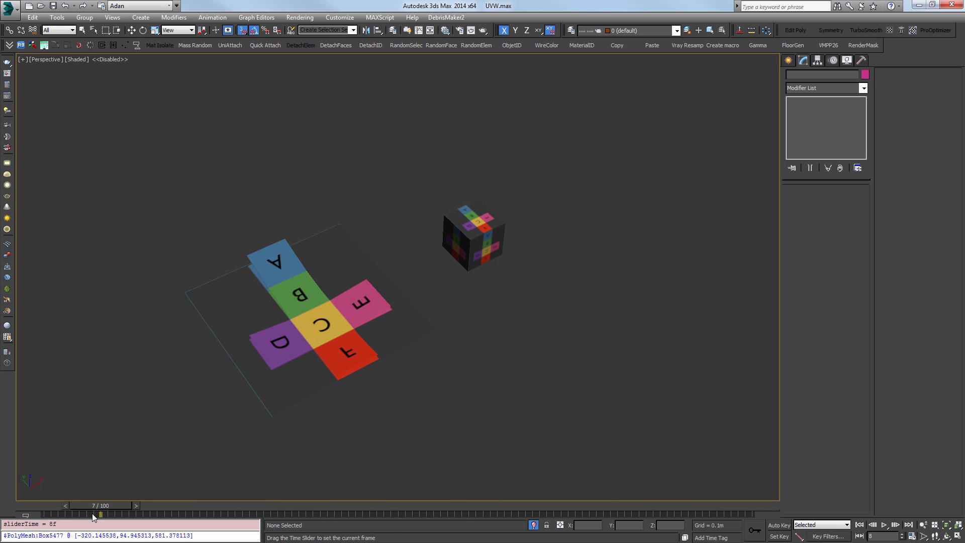
pyautogui.press('w')
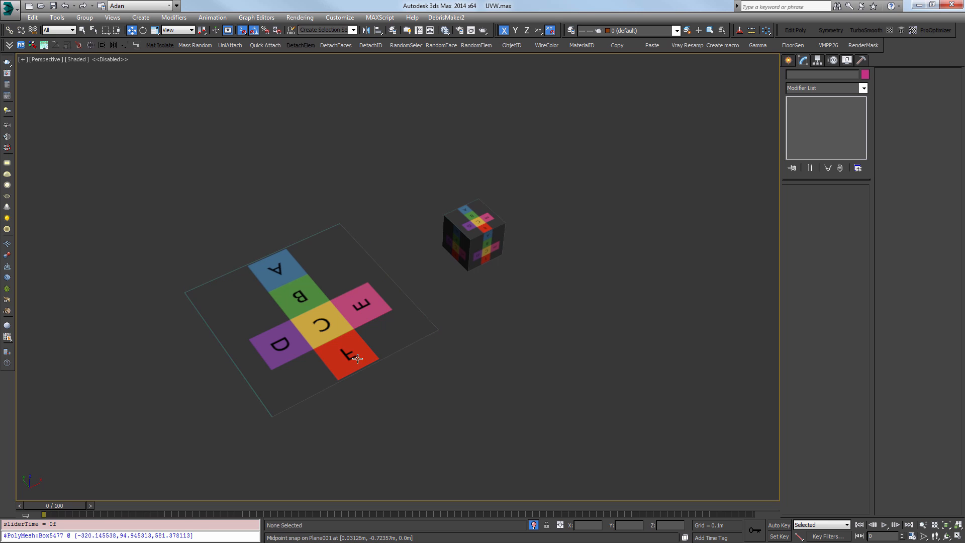
# Turn snapping off, select the folded lettered cube at frame 100, and return the animation to frame 0.
pyautogui.press('s')
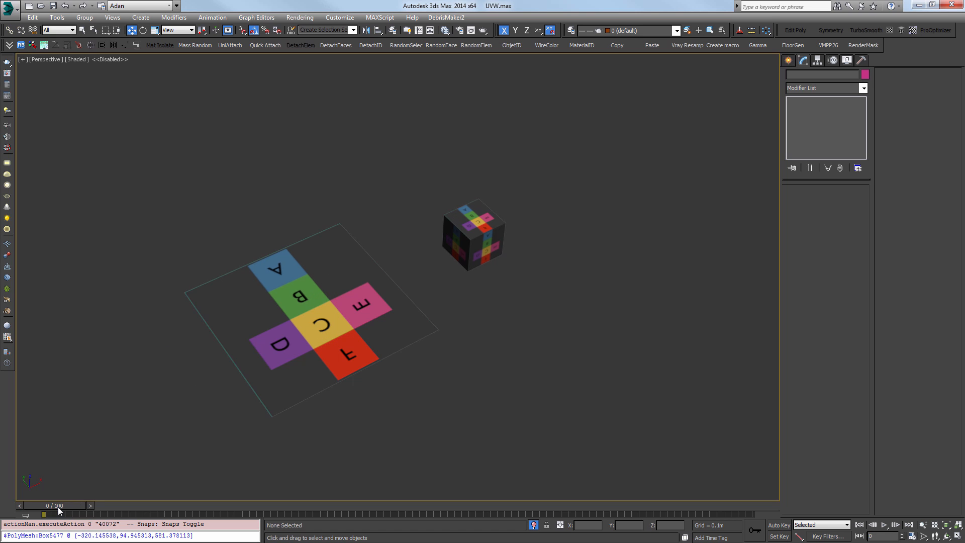
pyautogui.moveTo(59, 509); pyautogui.dragTo(773, 497)
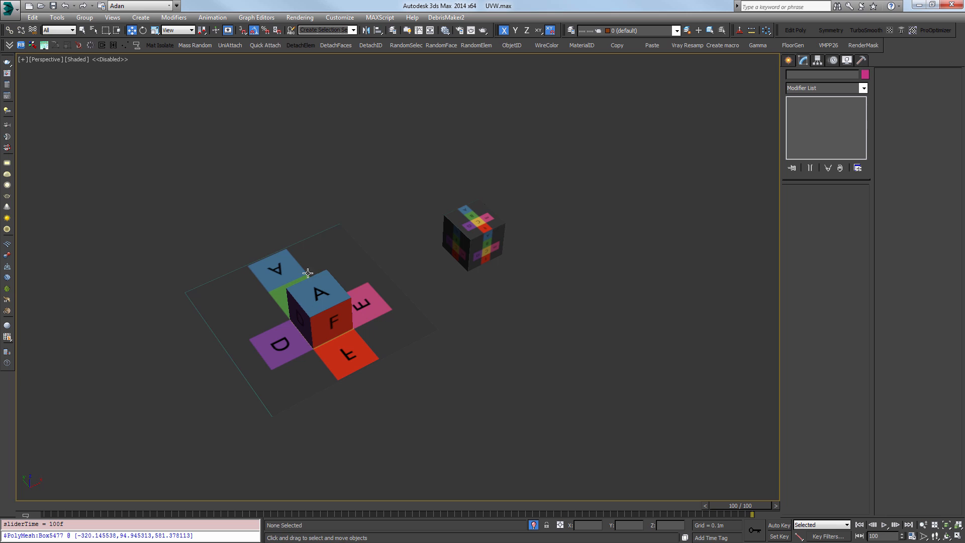
pyautogui.click(325, 304)
pyautogui.moveTo(330, 306); pyautogui.dragTo(366, 303, button='middle')
pyautogui.moveTo(739, 505); pyautogui.dragTo(50, 505)
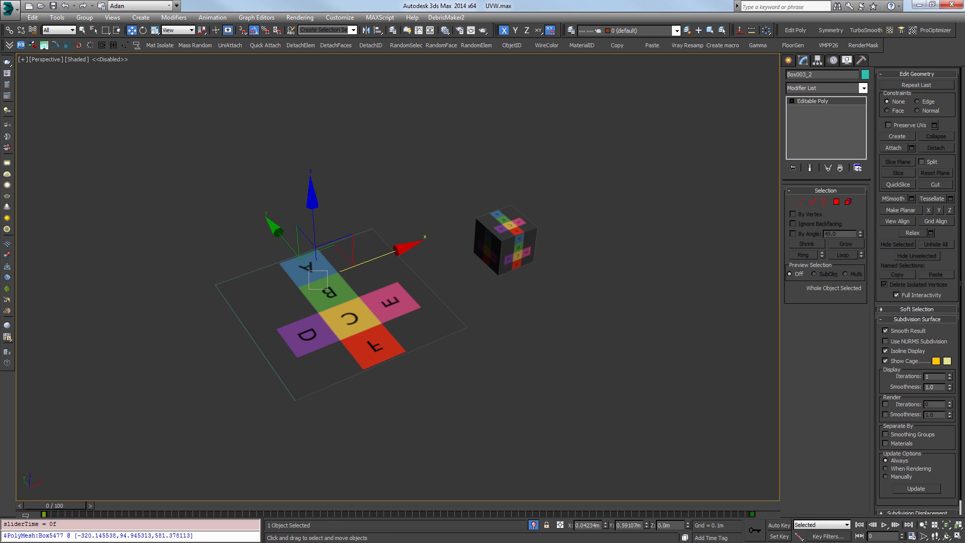
# Move the separate textured box about 0.32 m along the X axis toward the lettered plane.
pyautogui.keyDown('alt'); pyautogui.moveTo(477, 234); pyautogui.dragTo(482, 259, button='middle'); pyautogui.keyUp('alt')
pyautogui.click(465, 254)
pyautogui.moveTo(503, 262); pyautogui.dragTo(480, 263)
pyautogui.scroll(5, 443, 264)
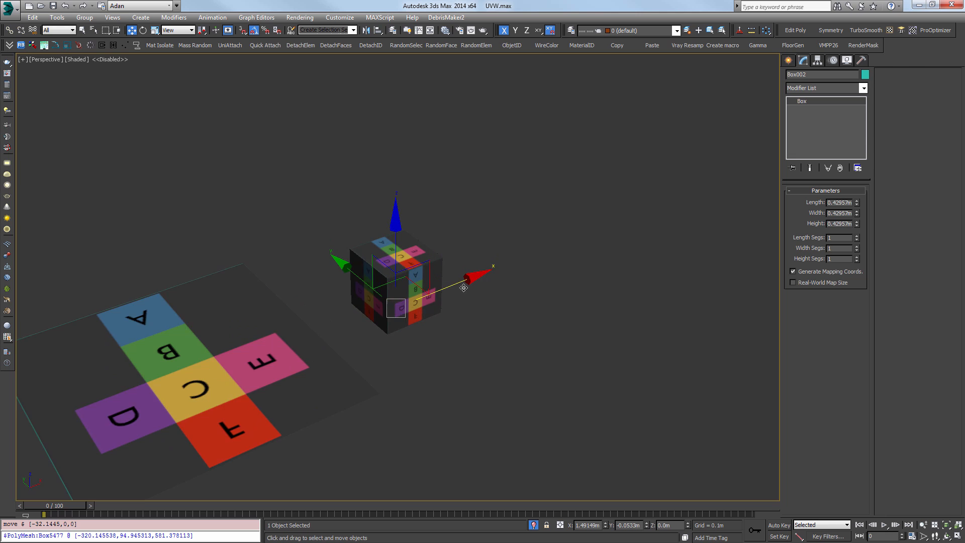
# Add a UVW Map modifier to the textured box.
pyautogui.keyDown('alt'); pyautogui.moveTo(443, 267); pyautogui.dragTo(386, 256, button='middle'); pyautogui.keyUp('alt')
pyautogui.keyDown('alt'); pyautogui.moveTo(324, 207); pyautogui.dragTo(313, 314, button='middle'); pyautogui.keyUp('alt')
pyautogui.keyDown('alt'); pyautogui.moveTo(348, 203); pyautogui.dragTo(51, 245, button='middle'); pyautogui.keyUp('alt')
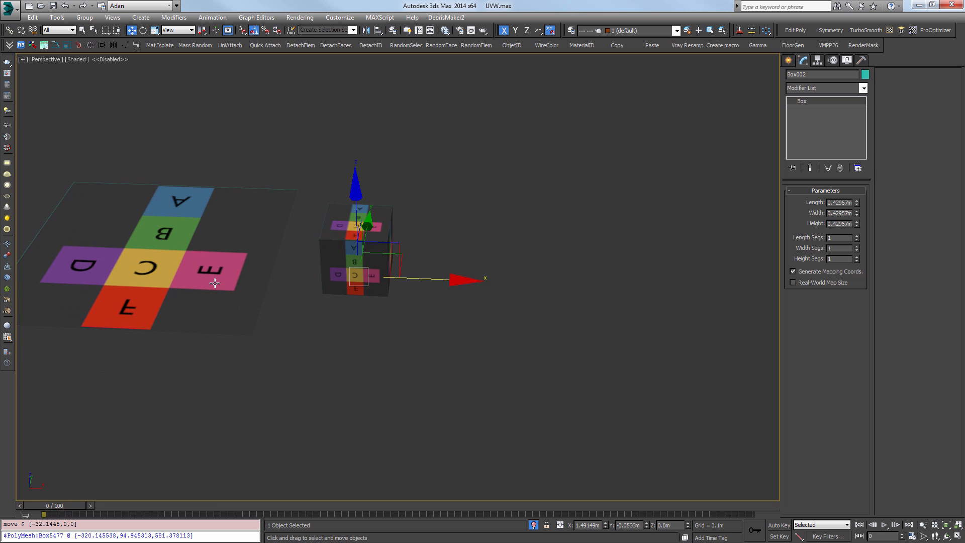
pyautogui.keyDown('alt'); pyautogui.moveTo(214, 283); pyautogui.dragTo(485, 255, button='middle'); pyautogui.keyUp('alt')
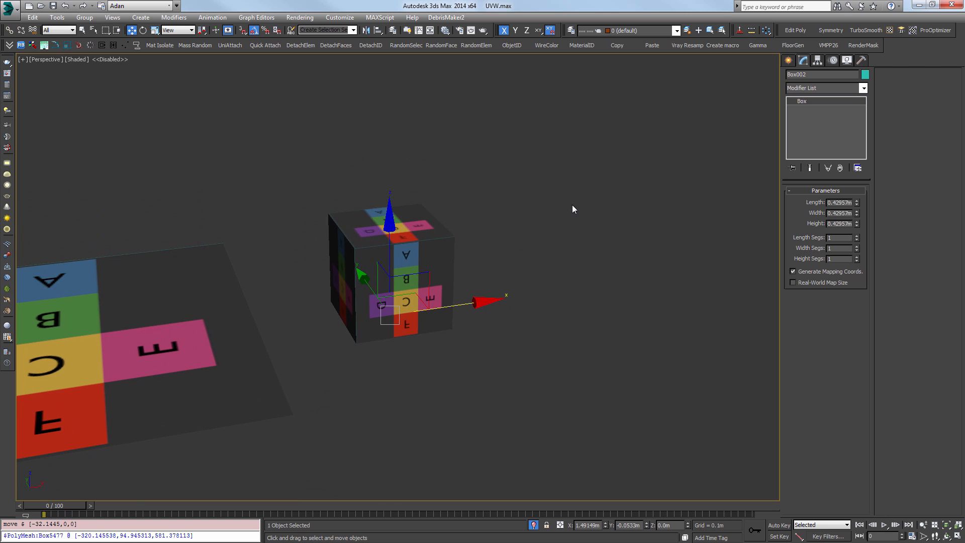
pyautogui.click(834, 88)
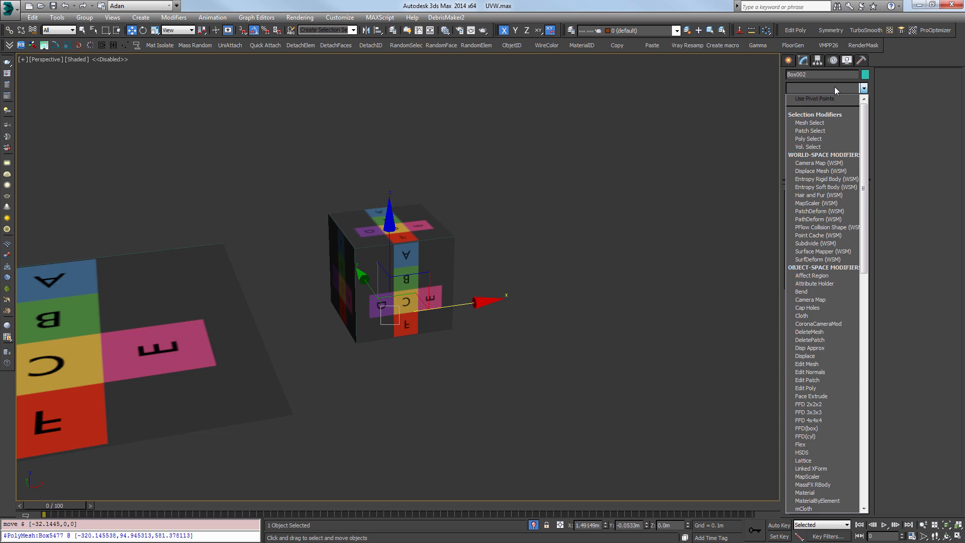
pyautogui.press('u')
pyautogui.press('v')
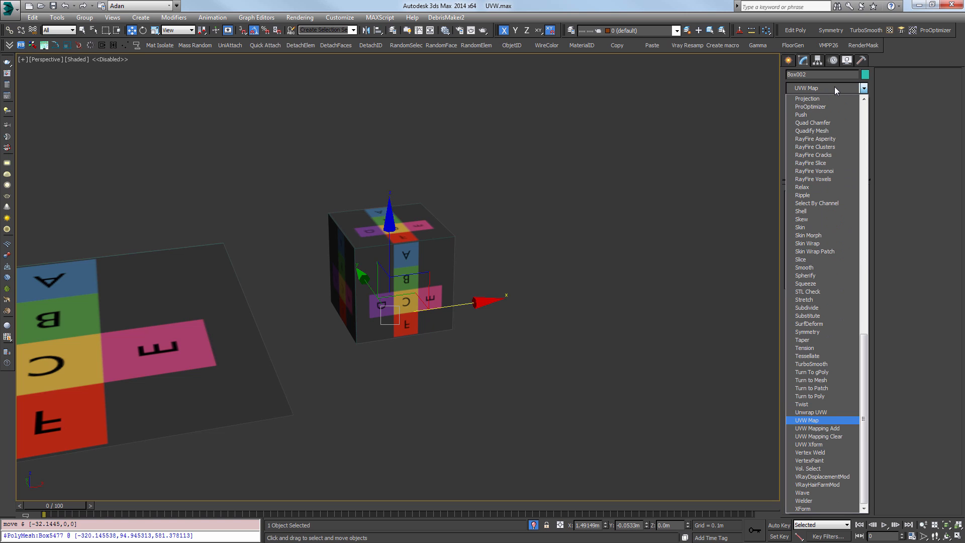
pyautogui.press('Return')
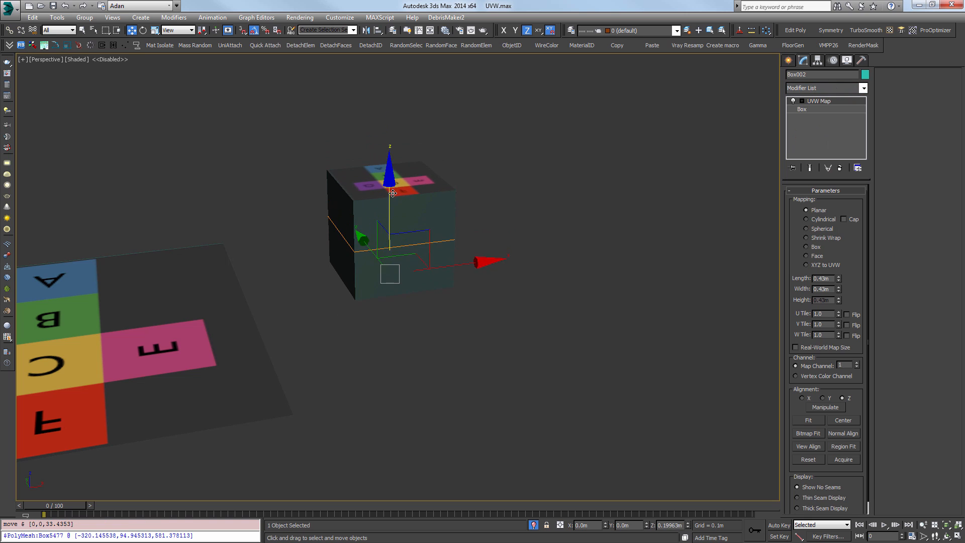
# Raise the UVW Map's planar gizmo along Z by about 0.30 m, above the box's upper face.
pyautogui.click(802, 101)
pyautogui.click(819, 109)
pyautogui.scroll(3, 497, 221)
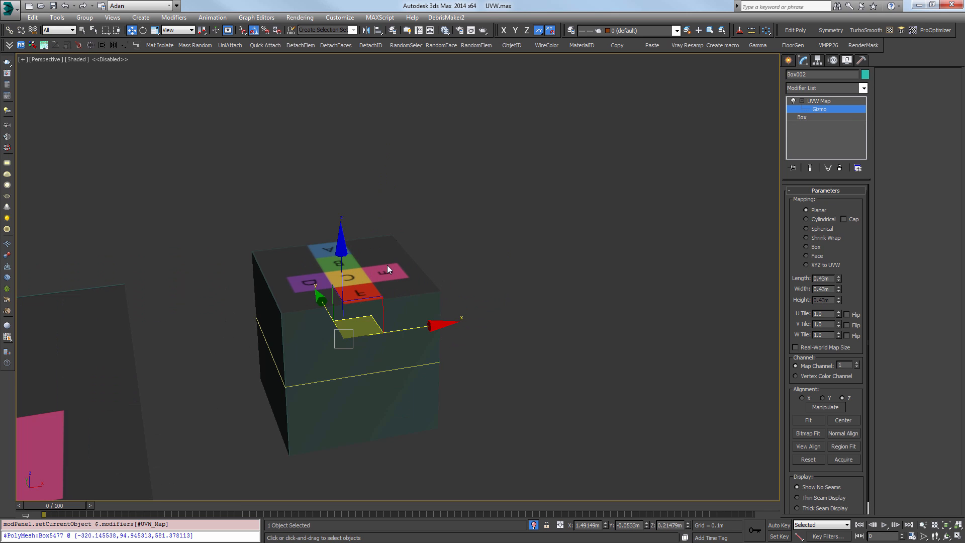
pyautogui.moveTo(342, 265); pyautogui.dragTo(350, 191)
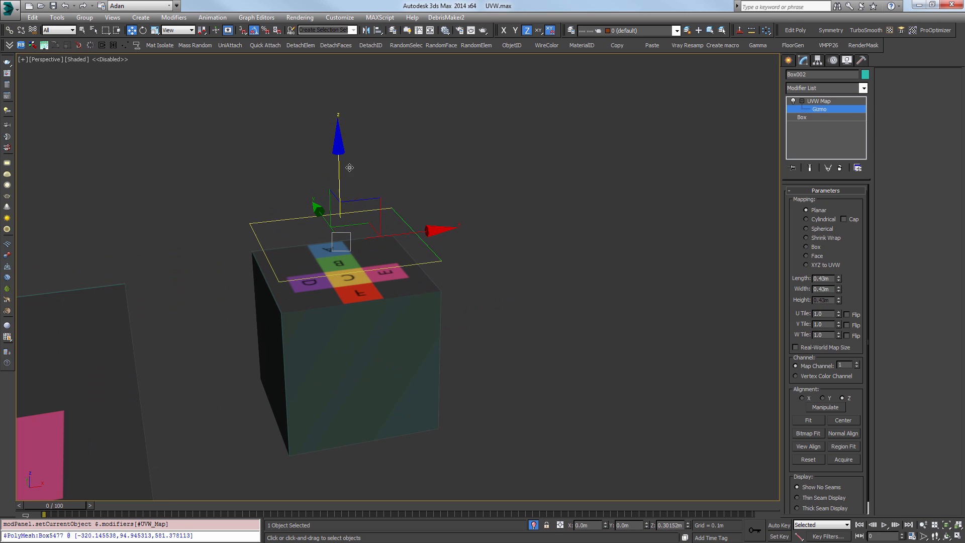
pyautogui.keyDown('alt'); pyautogui.moveTo(352, 196); pyautogui.dragTo(409, 282, button='middle'); pyautogui.keyUp('alt')
pyautogui.scroll(-3, 410, 281)
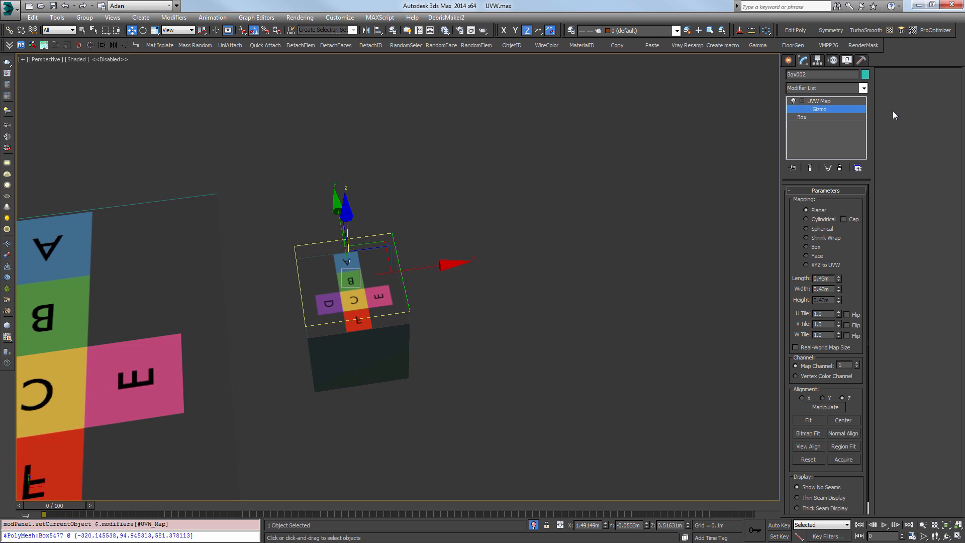
# Uniformly scale the UVW Map gizmo so it is larger than the box's upper face.
pyautogui.click(814, 101)
pyautogui.click(818, 110)
pyautogui.click(818, 100)
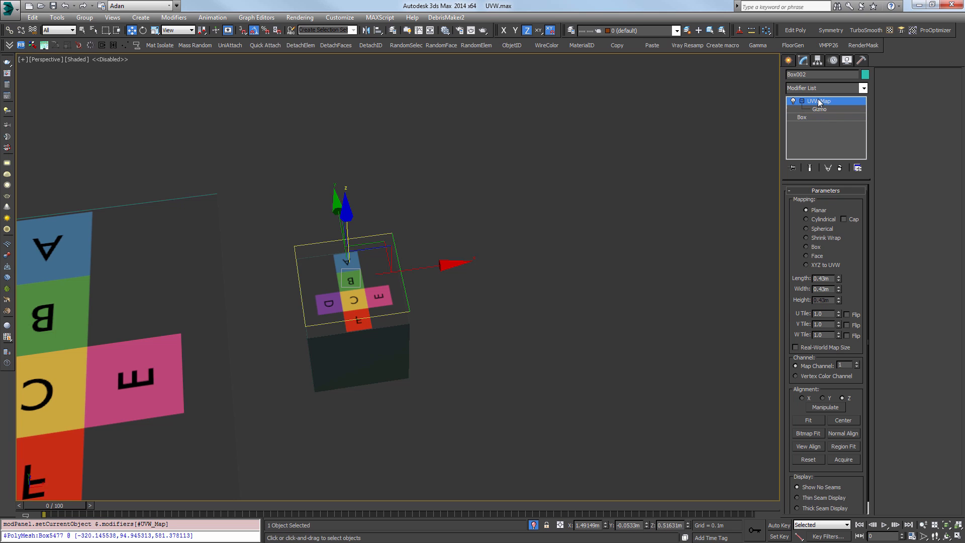
pyautogui.click(819, 109)
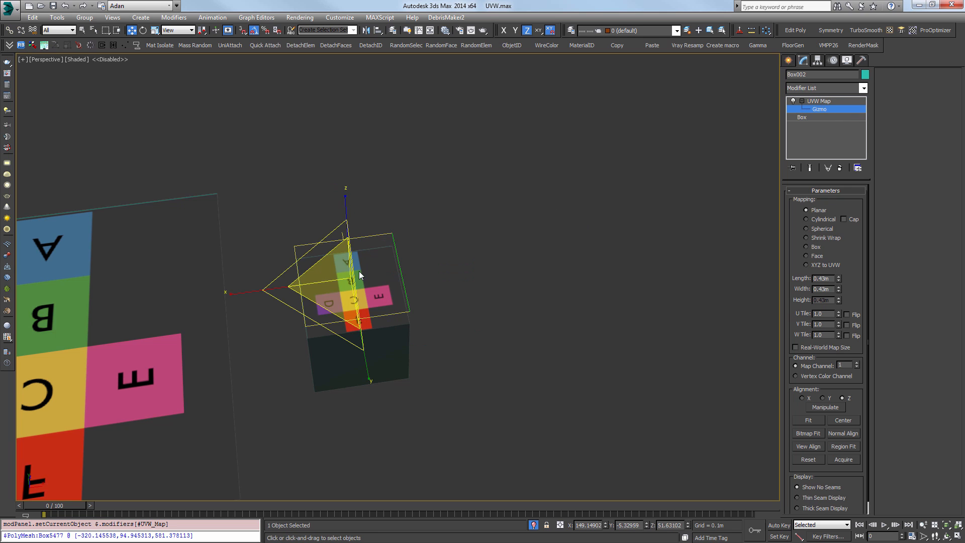
pyautogui.press('r')
pyautogui.moveTo(337, 282); pyautogui.dragTo(382, 226)
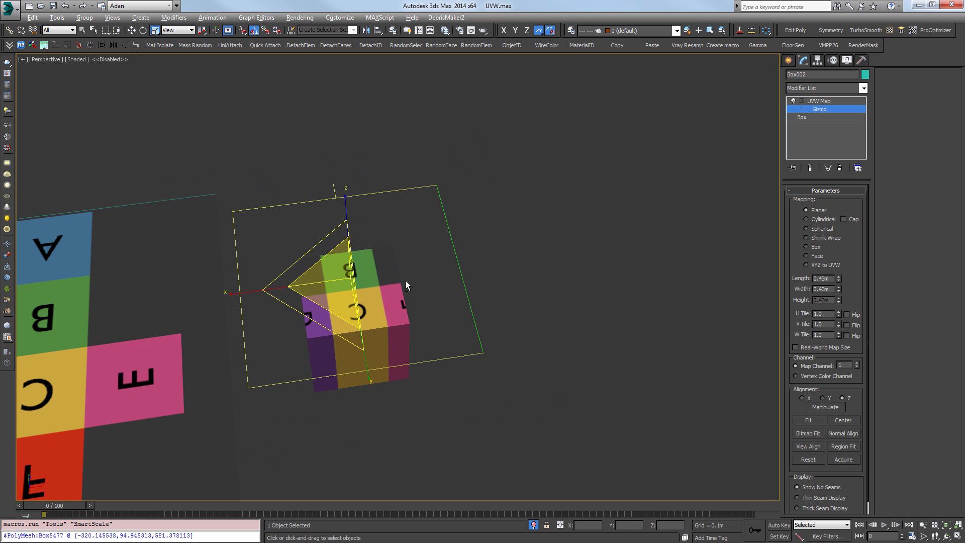
pyautogui.keyDown('alt'); pyautogui.moveTo(405, 282); pyautogui.dragTo(329, 266, button='middle'); pyautogui.keyUp('alt')
pyautogui.moveTo(329, 266); pyautogui.dragTo(339, 294)
# Rotate the UVW Map gizmo about the Y axis so the mapping plane tilts diagonally above the box.
pyautogui.keyDown('alt'); pyautogui.moveTo(338, 294); pyautogui.dragTo(349, 276, button='middle'); pyautogui.keyUp('alt')
pyautogui.press('e')
pyautogui.moveTo(413, 175); pyautogui.dragTo(428, 189)
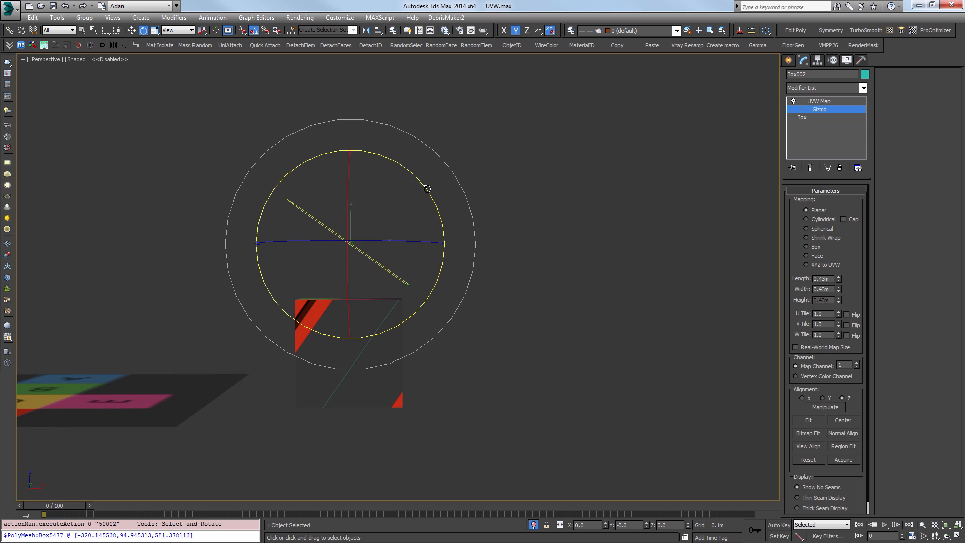
pyautogui.keyDown('alt'); pyautogui.moveTo(429, 190); pyautogui.dragTo(382, 261, button='middle'); pyautogui.keyUp('alt')
pyautogui.press('w')
pyautogui.keyDown('alt'); pyautogui.moveTo(392, 207); pyautogui.dragTo(390, 200, button='middle'); pyautogui.keyUp('alt')
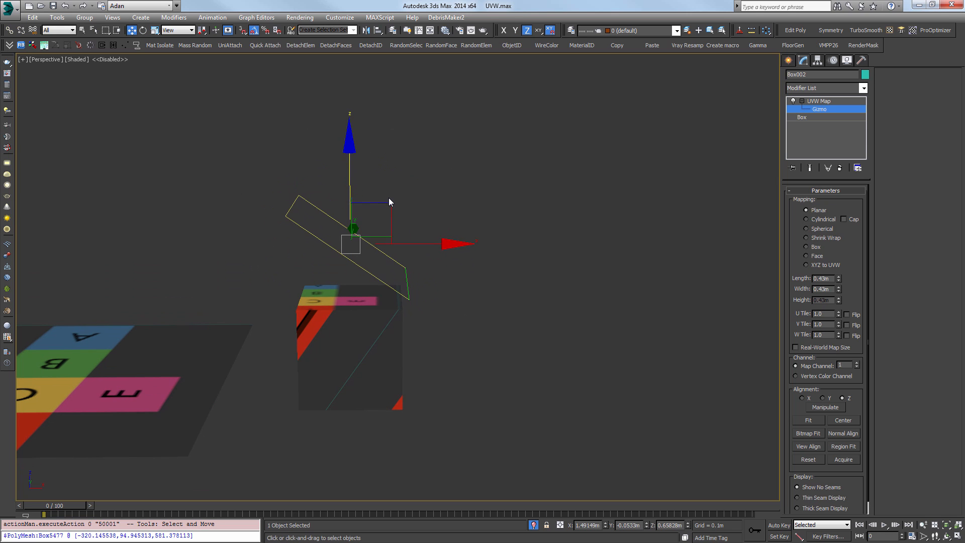
# Move the tilted UVW Map gizmo away from the box by about 0.33 m in X and 0.08 m in Z.
pyautogui.moveTo(390, 200); pyautogui.dragTo(473, 199)
pyautogui.keyDown('alt'); pyautogui.moveTo(472, 200); pyautogui.dragTo(377, 247, button='middle'); pyautogui.keyUp('alt')
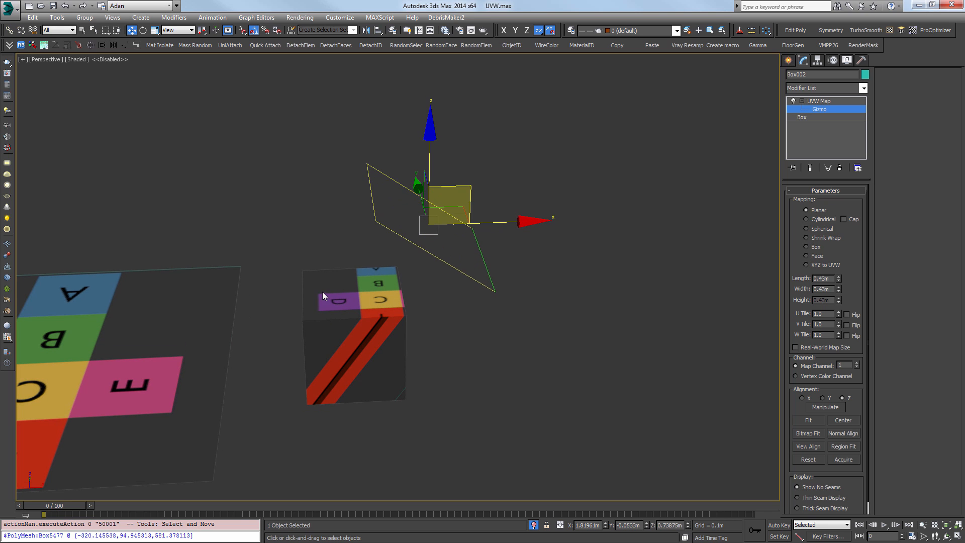
pyautogui.keyDown('alt'); pyautogui.moveTo(317, 297); pyautogui.dragTo(747, 171, button='middle'); pyautogui.keyUp('alt')
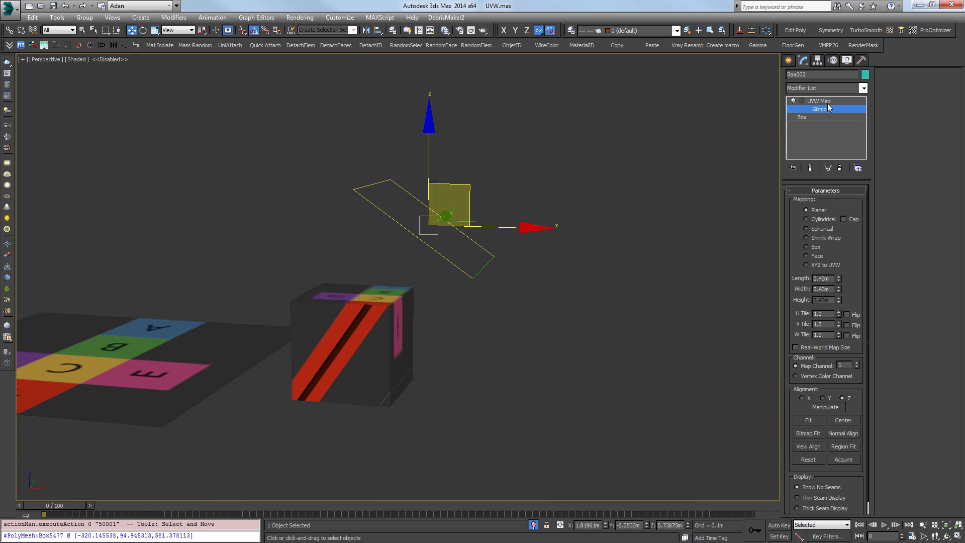
# Replace the box's UVW Map modifier with a fresh one and set its mapping to Cylindrical.
pyautogui.click(839, 168)
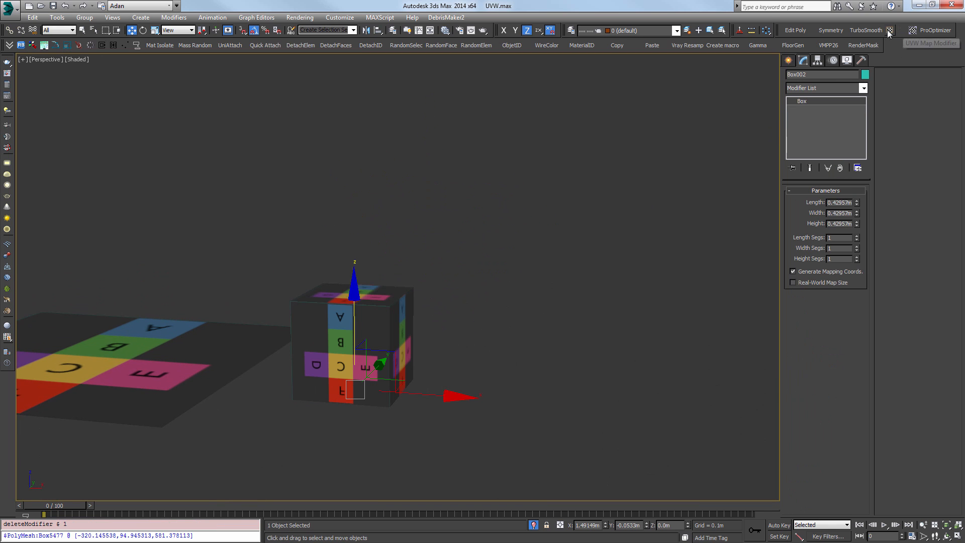
pyautogui.click(900, 30)
pyautogui.click(899, 30)
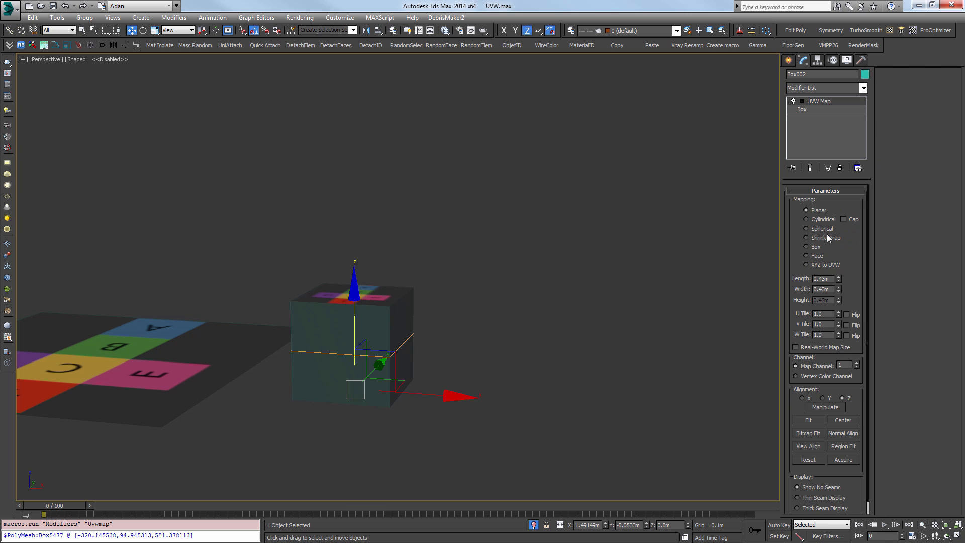
pyautogui.click(823, 219)
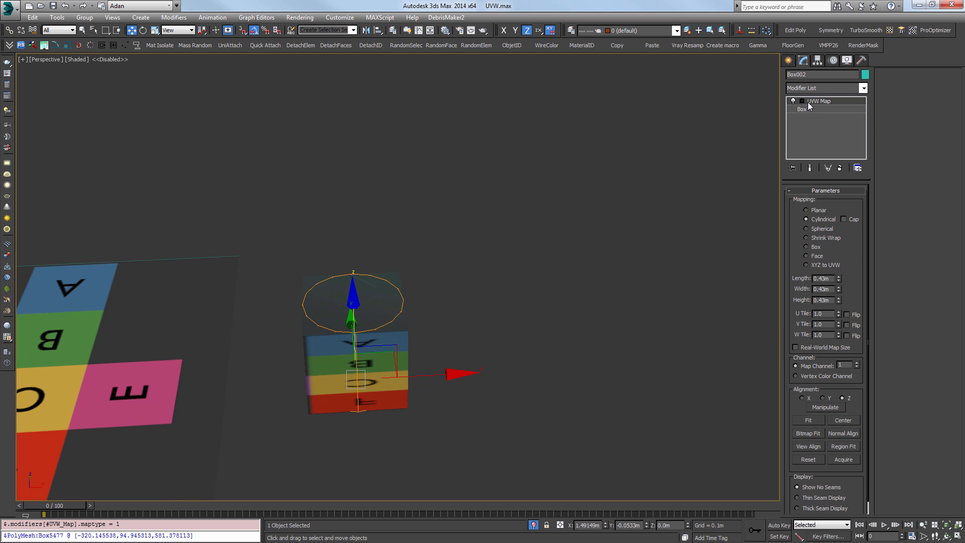
# Uniformly scale up the cylindrical UVW Map gizmo until it surrounds the whole box, and leave gizmo editing.
pyautogui.click(801, 101)
pyautogui.click(837, 108)
pyautogui.press('r')
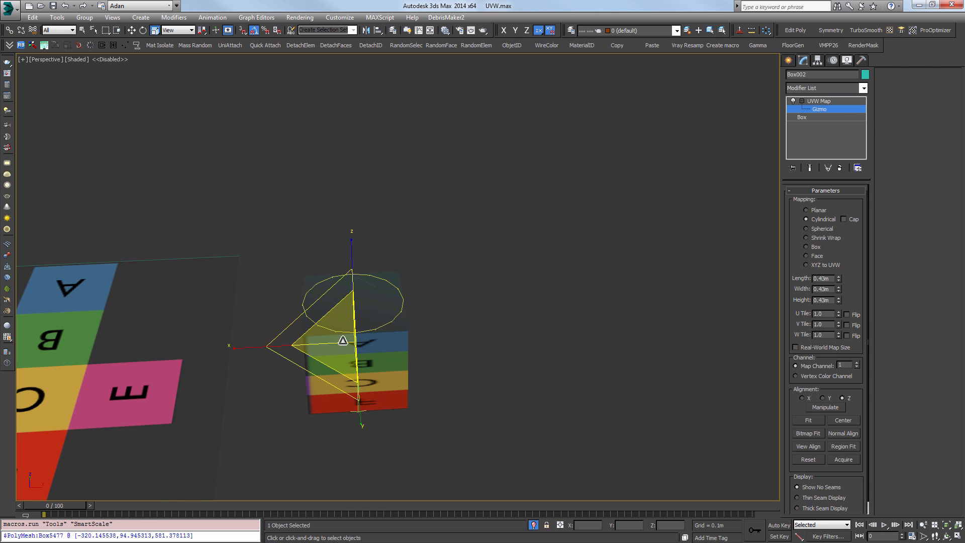
pyautogui.moveTo(342, 340); pyautogui.dragTo(362, 276)
pyautogui.keyDown('alt'); pyautogui.moveTo(362, 276); pyautogui.dragTo(425, 250, button='middle'); pyautogui.keyUp('alt')
pyautogui.scroll(-3, 487, 238)
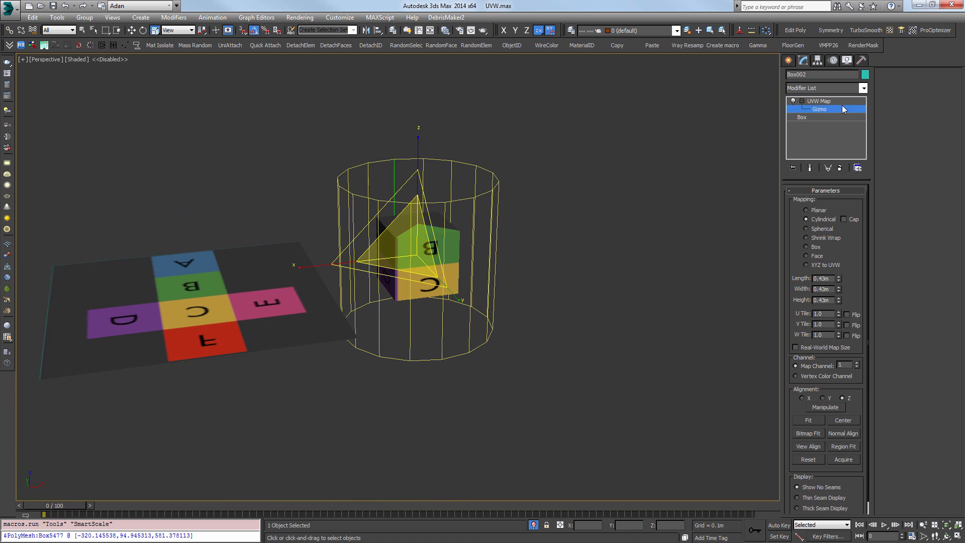
pyautogui.click(815, 102)
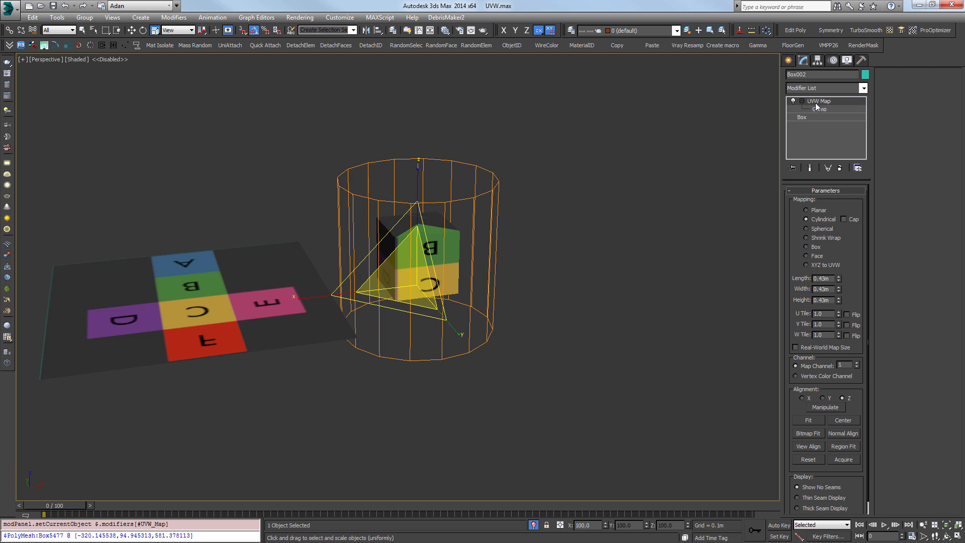
pyautogui.click(802, 101)
# Move the box together with its cylindrical mapping gizmo about 0.39 m along the X axis.
pyautogui.keyDown('alt'); pyautogui.moveTo(452, 290); pyautogui.dragTo(312, 321, button='middle'); pyautogui.keyUp('alt')
pyautogui.press('w')
pyautogui.moveTo(436, 292); pyautogui.dragTo(489, 287)
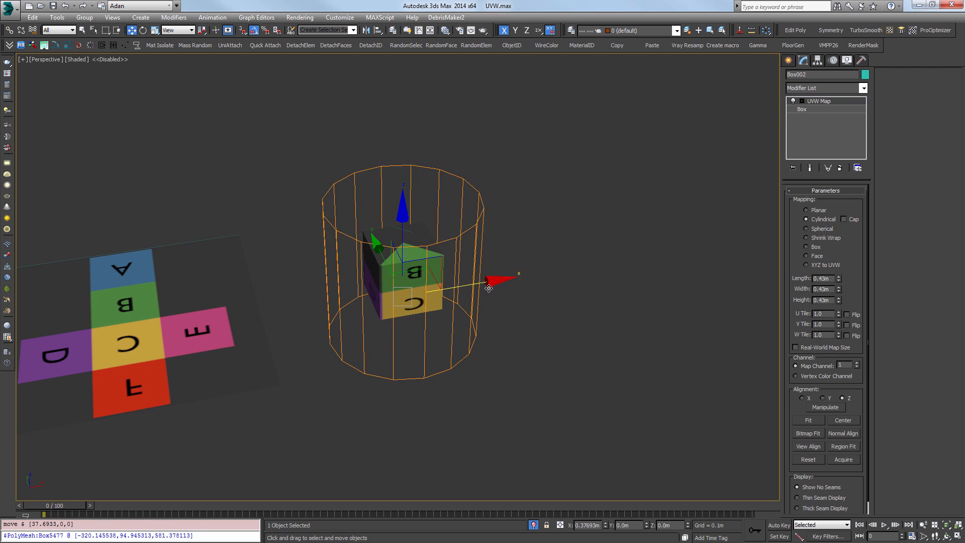
pyautogui.rightClick(489, 287)
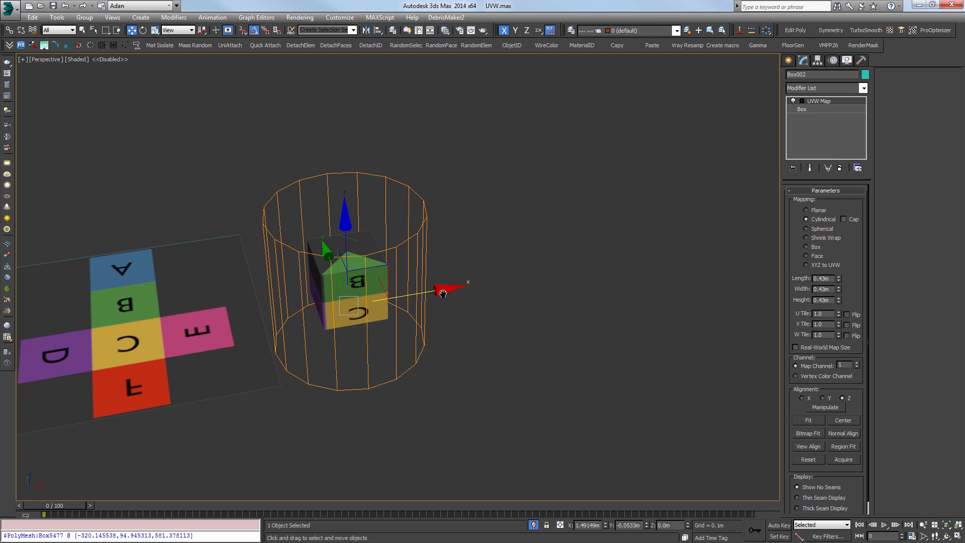
pyautogui.moveTo(442, 293); pyautogui.dragTo(430, 307, button='middle')
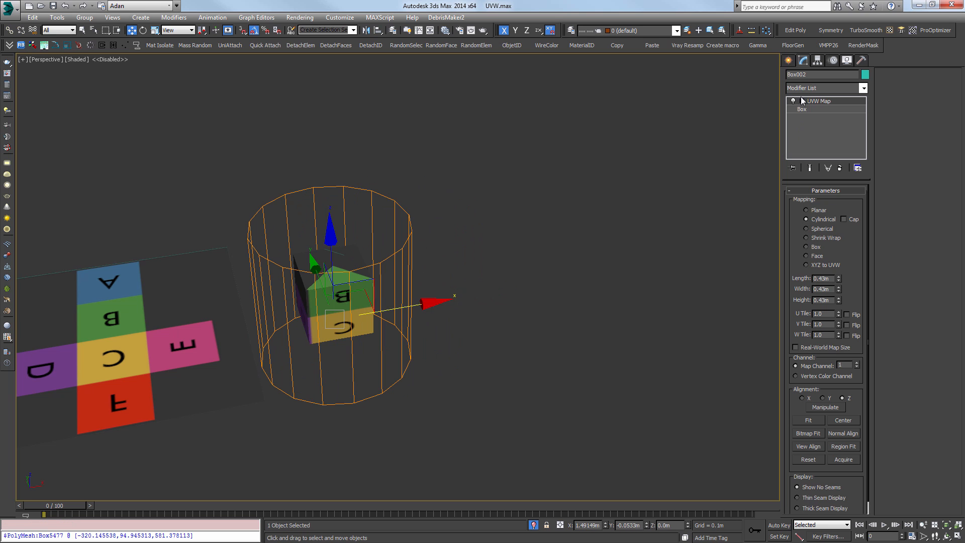
pyautogui.moveTo(320, 288); pyautogui.dragTo(410, 278, button='middle')
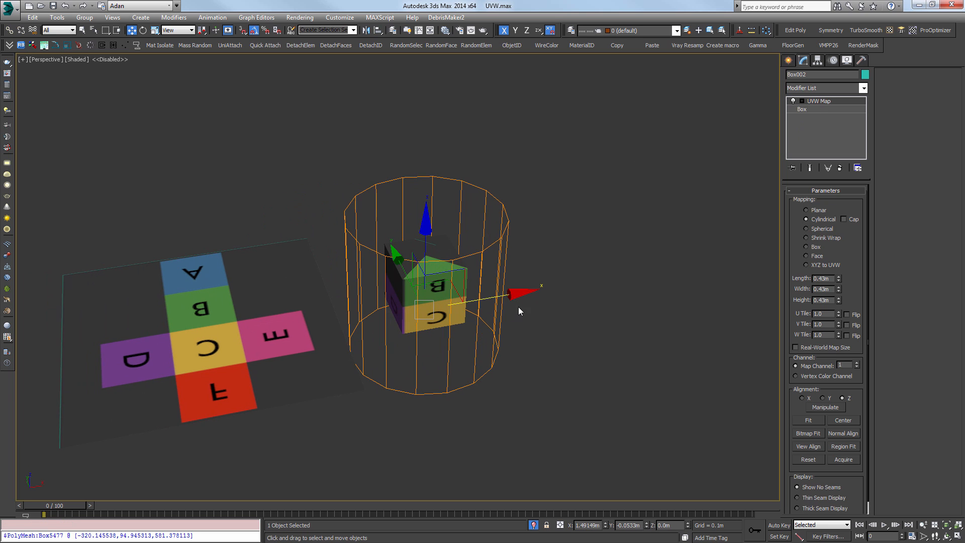
pyautogui.moveTo(509, 292); pyautogui.dragTo(564, 284)
# Advance the animation to frame 100 and examine the folded lettered cube beside its flat texture layout.
pyautogui.moveTo(29, 513); pyautogui.dragTo(752, 513)
pyautogui.click(305, 352)
pyautogui.moveTo(306, 352)
pyautogui.keyDown('alt'); pyautogui.mouseDown(button='middle')
pyautogui.moveTo(476, 377)
pyautogui.moveTo(366, 383)
pyautogui.moveTo(242, 358)
pyautogui.mouseUp(button='middle'); pyautogui.keyUp('alt')
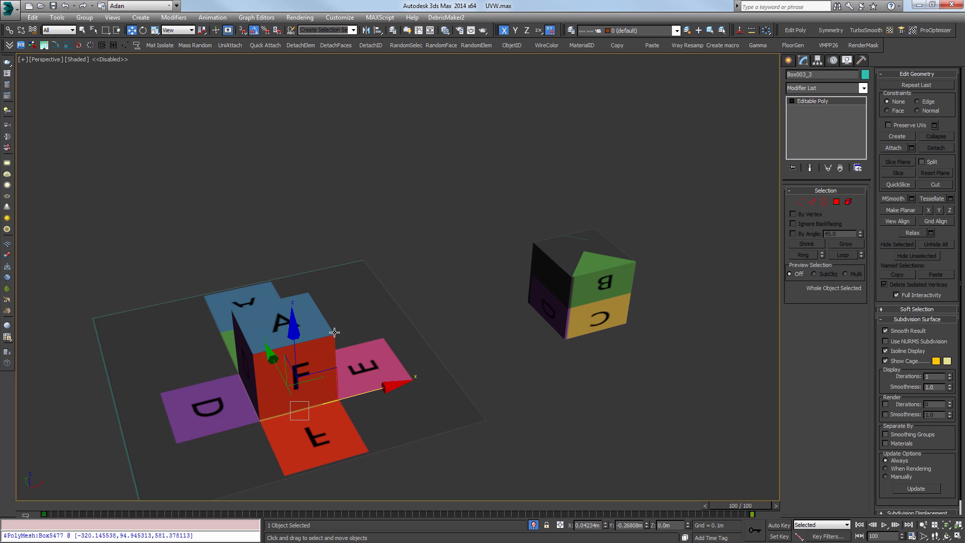
pyautogui.moveTo(452, 367); pyautogui.dragTo(408, 347, button='middle')
# Select the textured box and replace its UVW Map modifier with an Unwrap UVW modifier.
pyautogui.click(471, 273)
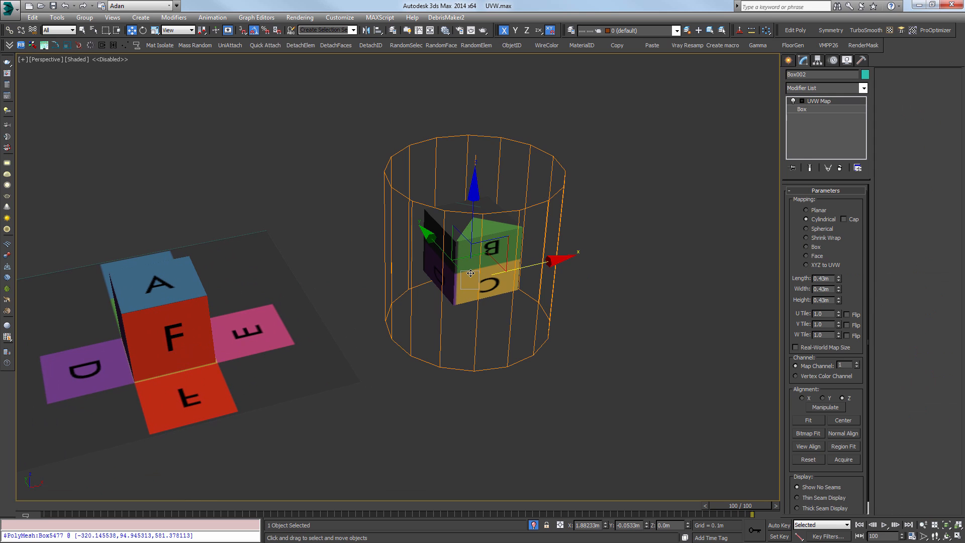
pyautogui.click(839, 169)
pyautogui.moveTo(492, 264); pyautogui.dragTo(485, 287, button='middle')
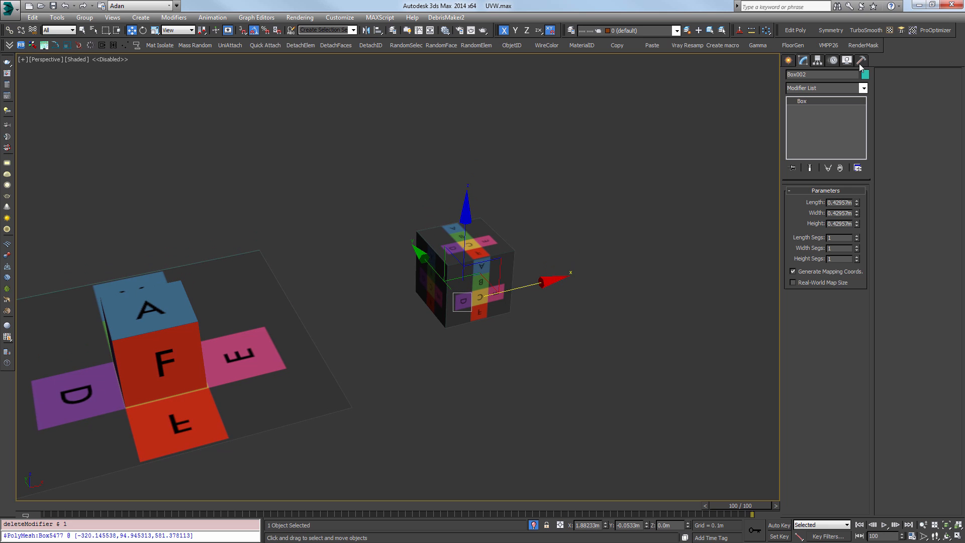
pyautogui.click(835, 86)
pyautogui.press('u')
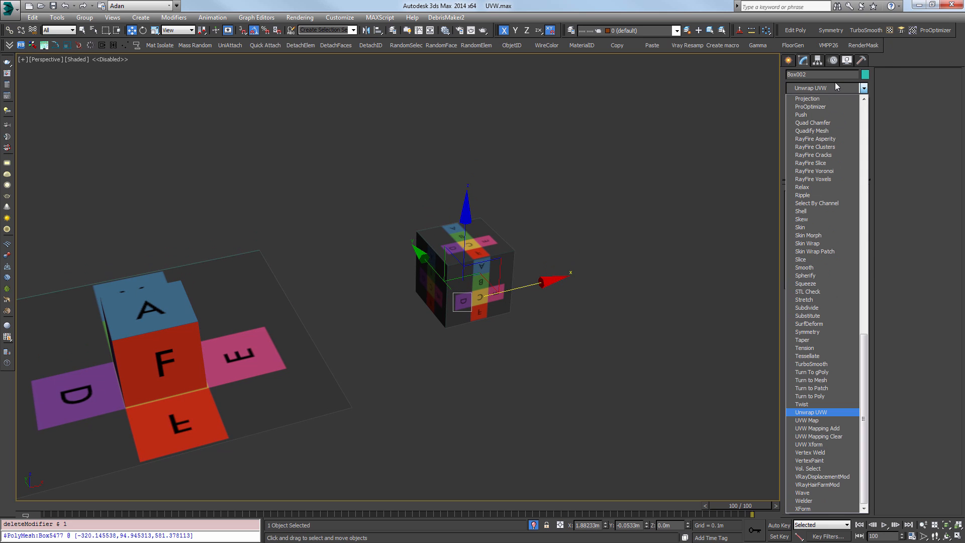
pyautogui.press('Return')
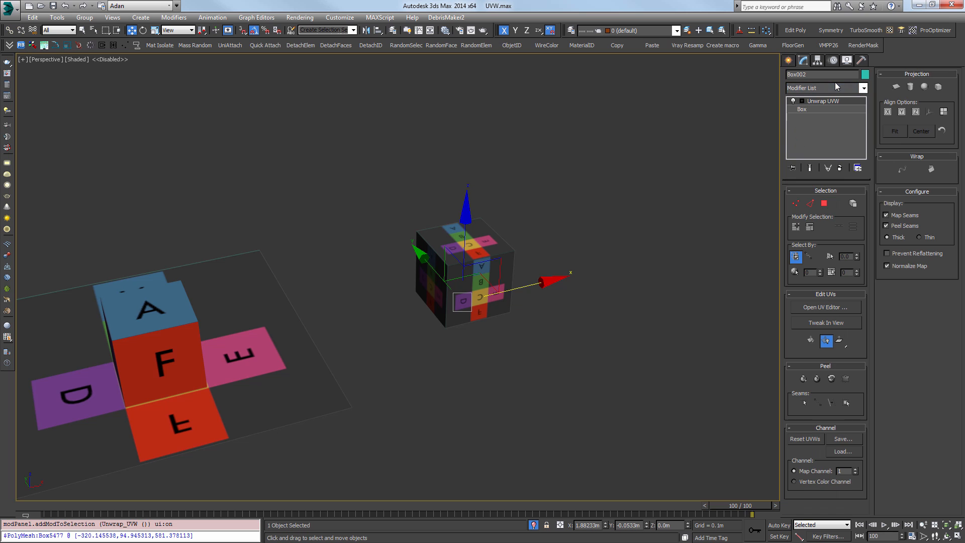
pyautogui.scroll(-5, 478, 216)
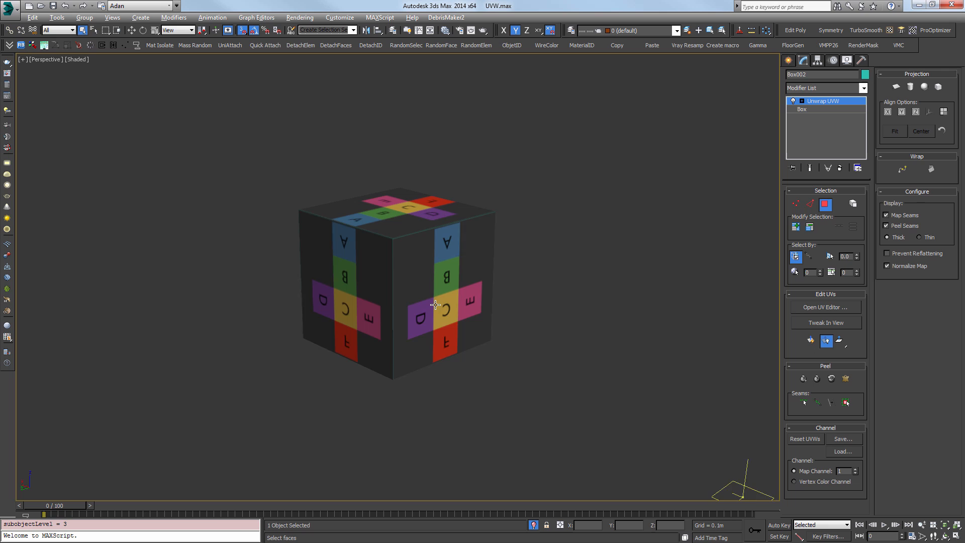
# Select the box's top and side faces one at a time to compare the texture on each, and clear the face selection.
pyautogui.click(435, 304)
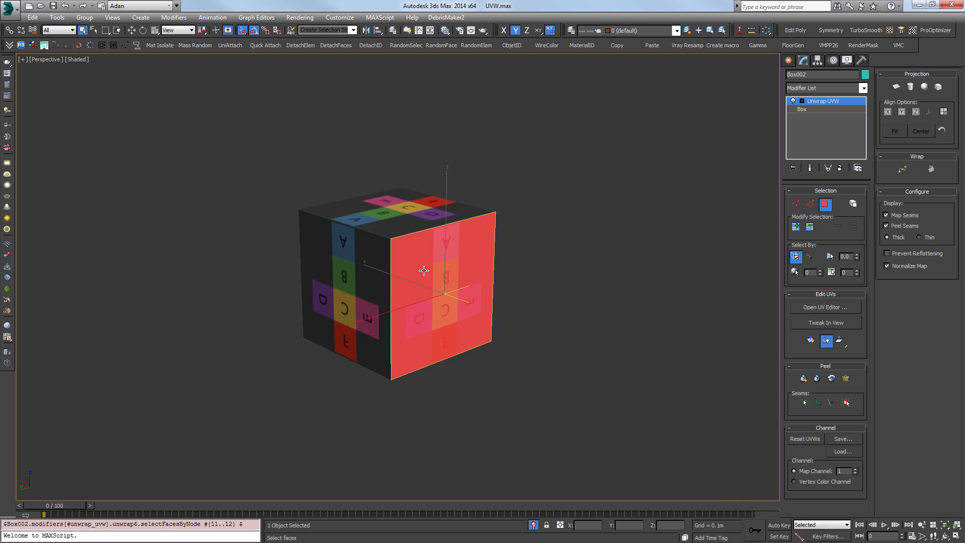
pyautogui.click(416, 218)
pyautogui.click(421, 263)
pyautogui.click(404, 225)
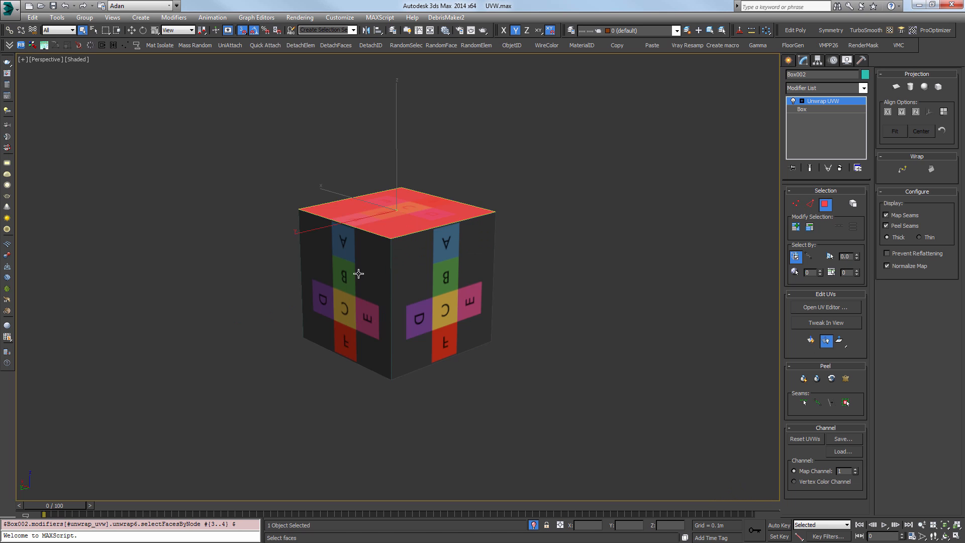
pyautogui.click(405, 241)
pyautogui.click(351, 236)
pyautogui.click(408, 243)
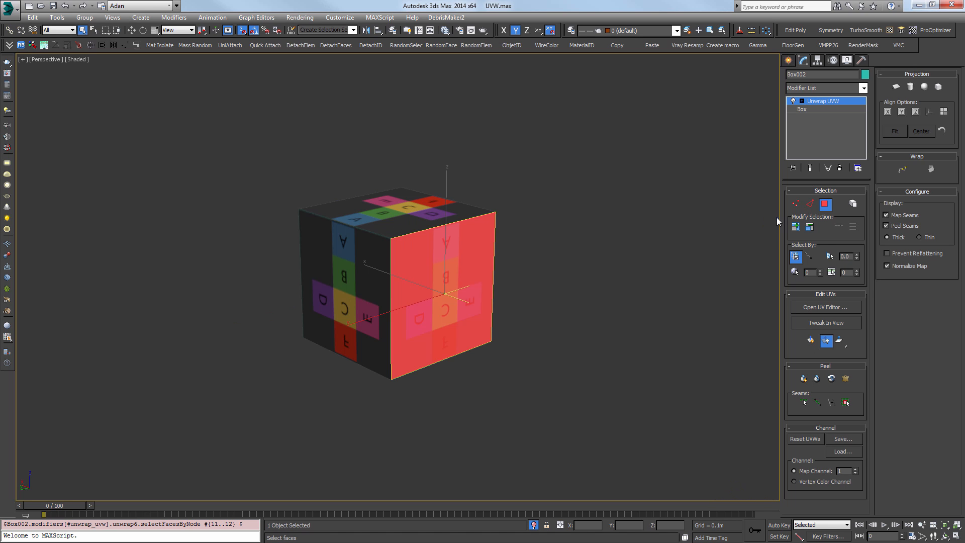
pyautogui.click(435, 200)
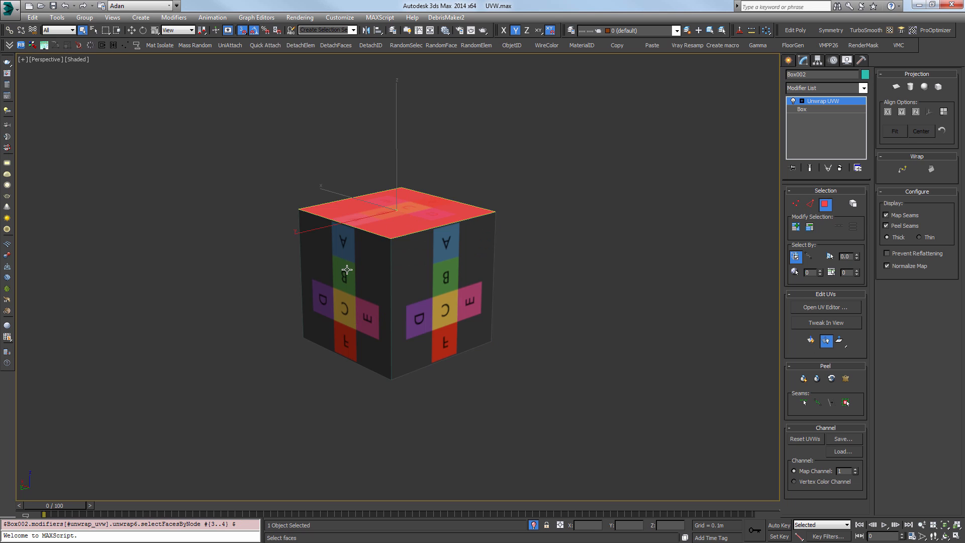
pyautogui.click(412, 272)
pyautogui.click(368, 269)
pyautogui.click(431, 276)
pyautogui.click(595, 285)
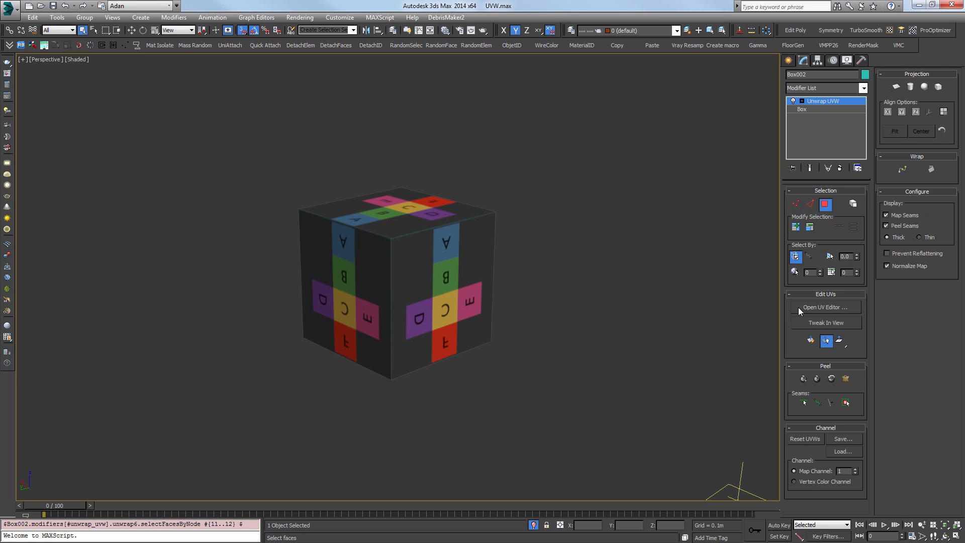
# Open the UV editor for the box and show Map #11 (map_.jpg) as its background texture.
pyautogui.click(821, 308)
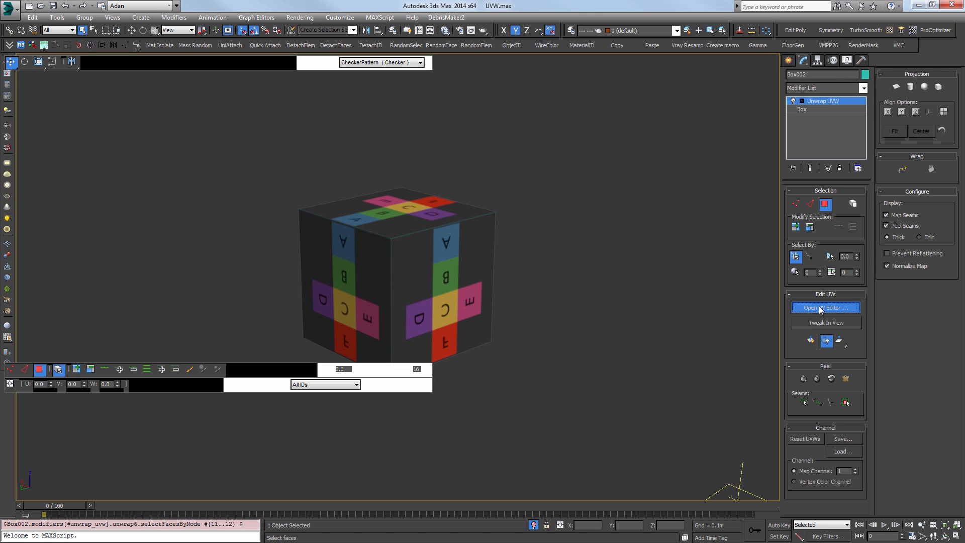
pyautogui.moveTo(468, 269); pyautogui.dragTo(718, 234, button='middle')
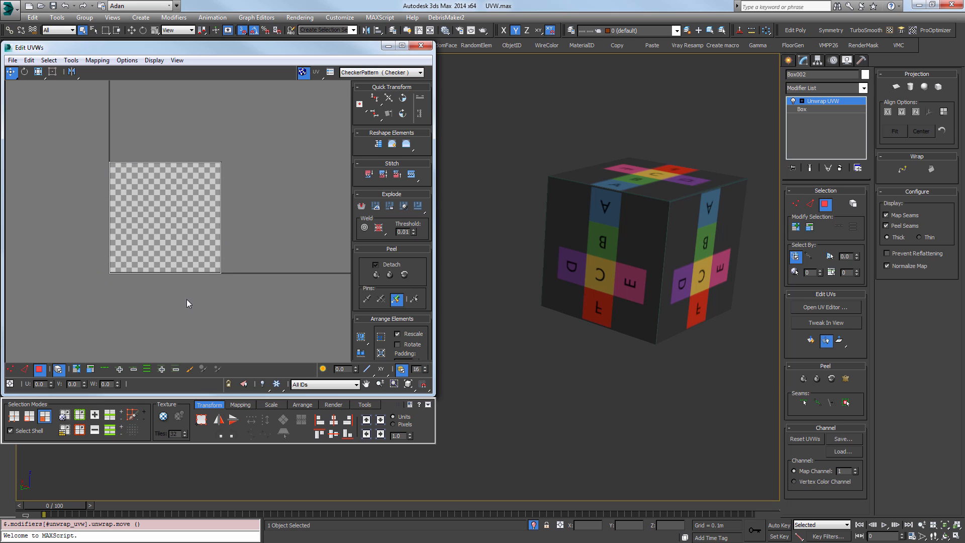
pyautogui.click(359, 73)
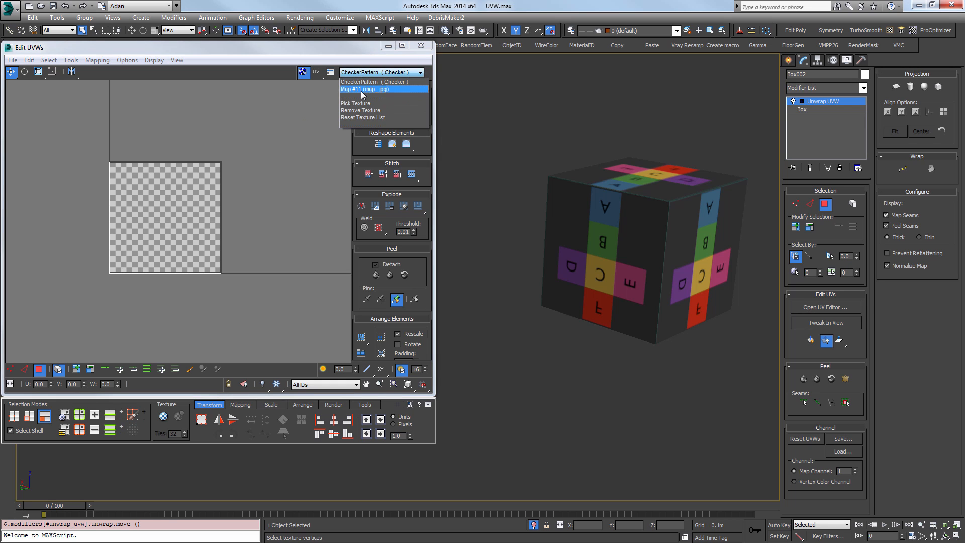
pyautogui.click(361, 87)
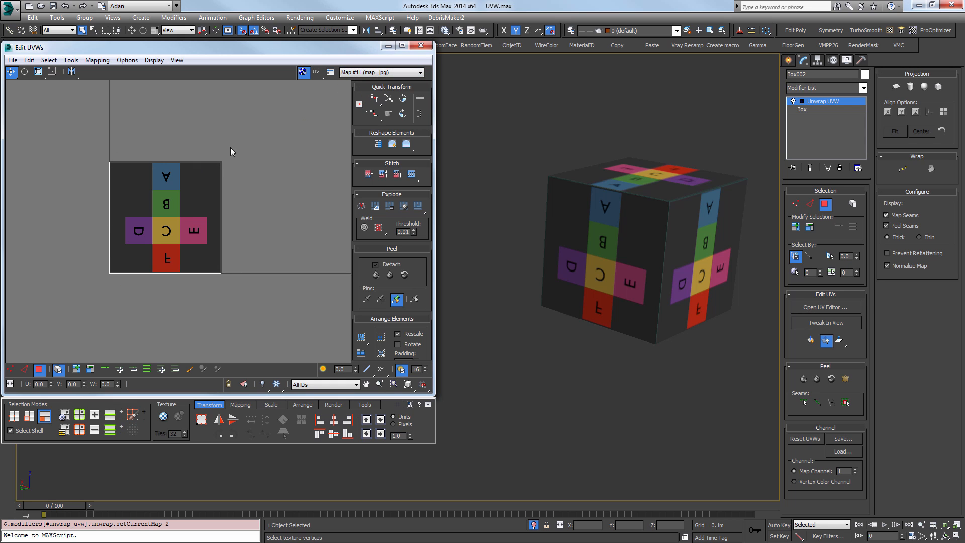
pyautogui.moveTo(573, 233); pyautogui.dragTo(543, 238, button='middle')
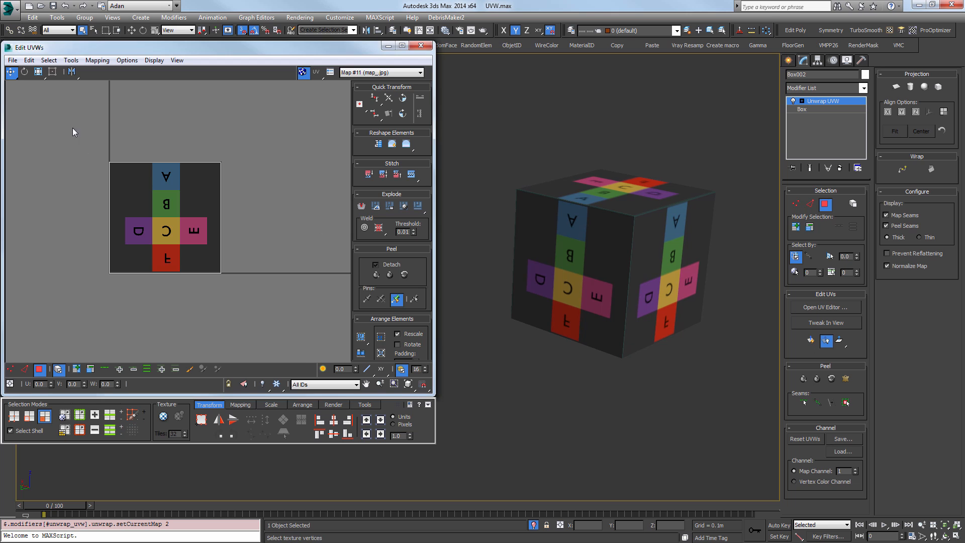
# Move all the box's UV faces off the texture square by about 1.45 in U and 0.76 in V, and deselect them.
pyautogui.moveTo(72, 128); pyautogui.dragTo(305, 369)
pyautogui.scroll(-3, 220, 279)
pyautogui.moveTo(187, 242); pyautogui.dragTo(280, 190)
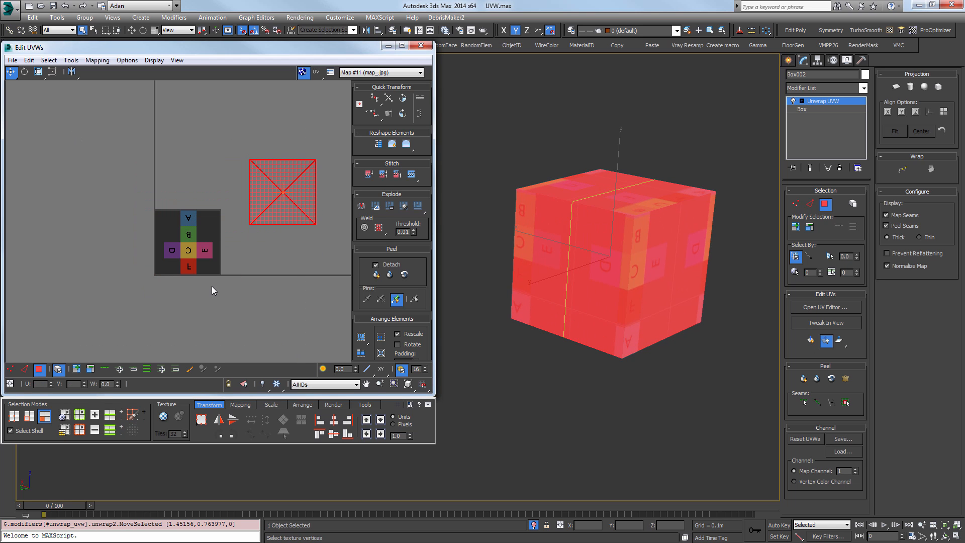
pyautogui.click(210, 154)
# Select the box's faces one at a time to check where each lies in the UV editor, and clear the selection.
pyautogui.keyDown('alt'); pyautogui.moveTo(656, 167); pyautogui.dragTo(625, 189, button='middle'); pyautogui.keyUp('alt')
pyautogui.click(625, 189)
pyautogui.click(667, 303)
pyautogui.click(588, 267)
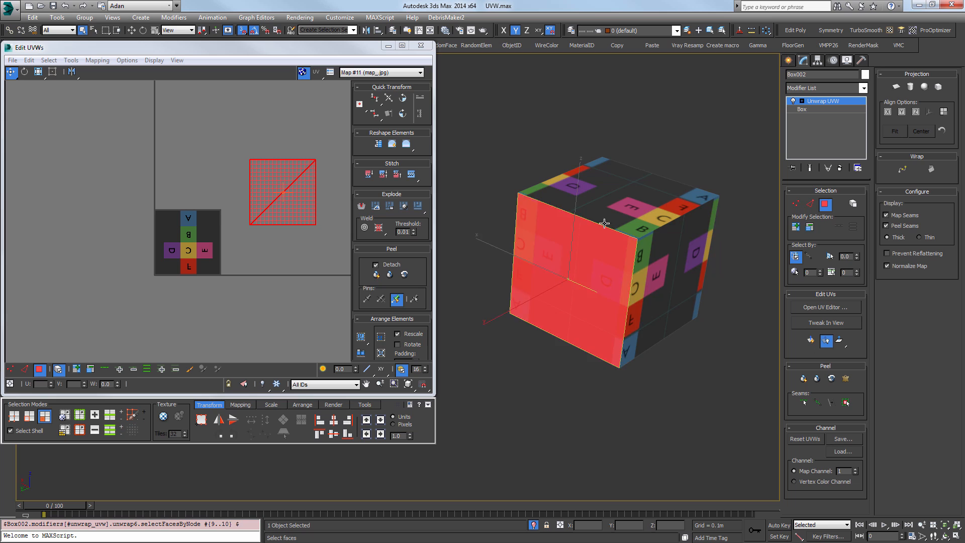
pyautogui.click(598, 203)
pyautogui.keyDown('alt'); pyautogui.moveTo(565, 214); pyautogui.dragTo(589, 185, button='middle'); pyautogui.keyUp('alt')
pyautogui.click(584, 238)
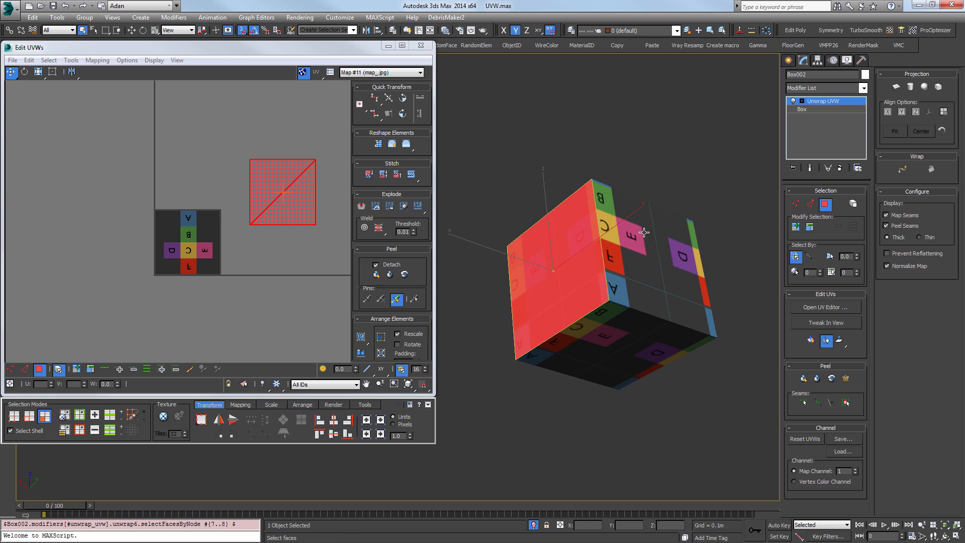
pyautogui.click(643, 233)
pyautogui.click(326, 170)
pyautogui.click(279, 186)
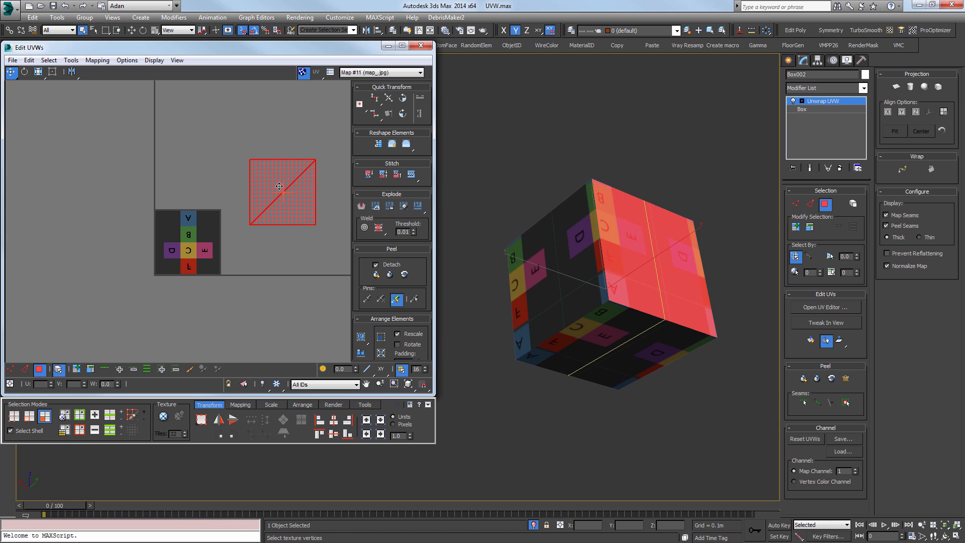
pyautogui.keyDown('alt'); pyautogui.moveTo(583, 246); pyautogui.dragTo(574, 308, button='middle'); pyautogui.keyUp('alt')
pyautogui.click(590, 165)
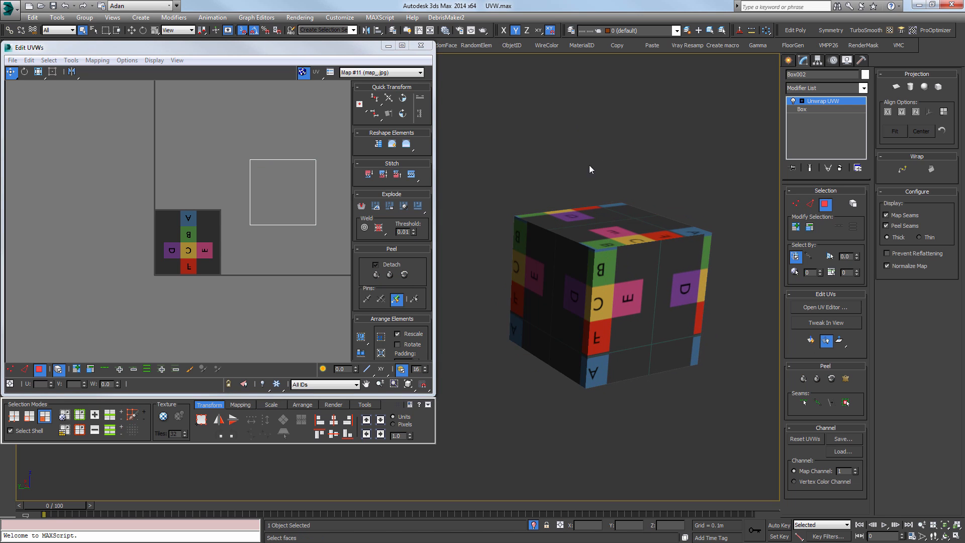
# Select the box's top face and move its UVs over the lettered texture by about -1.44 in U and -0.88 in V.
pyautogui.click(608, 219)
pyautogui.keyDown('alt'); pyautogui.moveTo(609, 218); pyautogui.dragTo(683, 227, button='middle'); pyautogui.keyUp('alt')
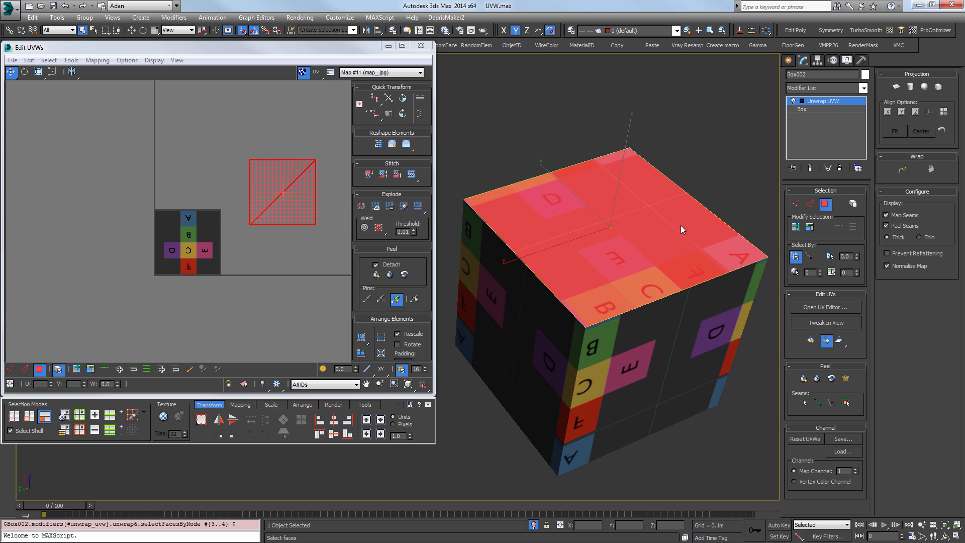
pyautogui.moveTo(307, 185); pyautogui.dragTo(213, 244)
pyautogui.scroll(6, 213, 243)
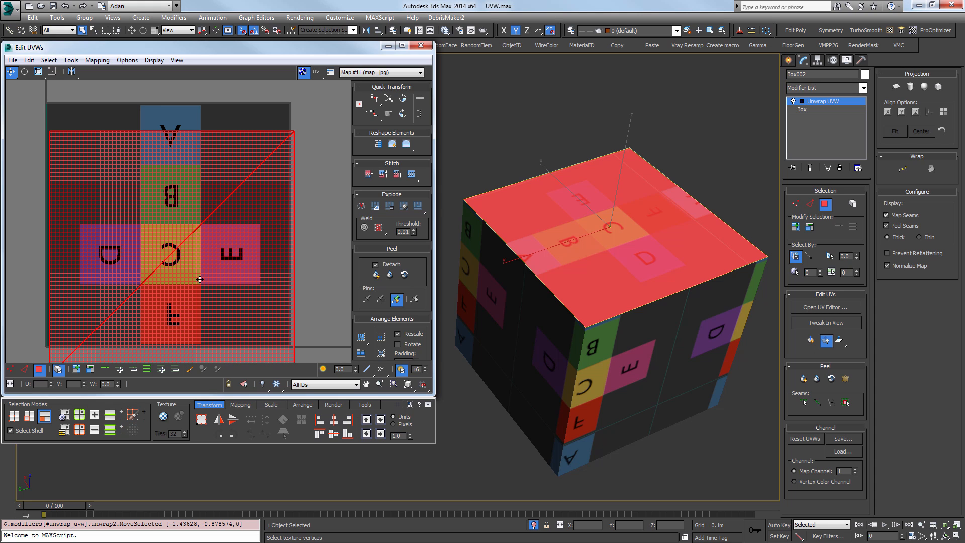
# Scale the top face's UVs down to the size of the yellow C square and align them with it.
pyautogui.scroll(-2, 141, 211)
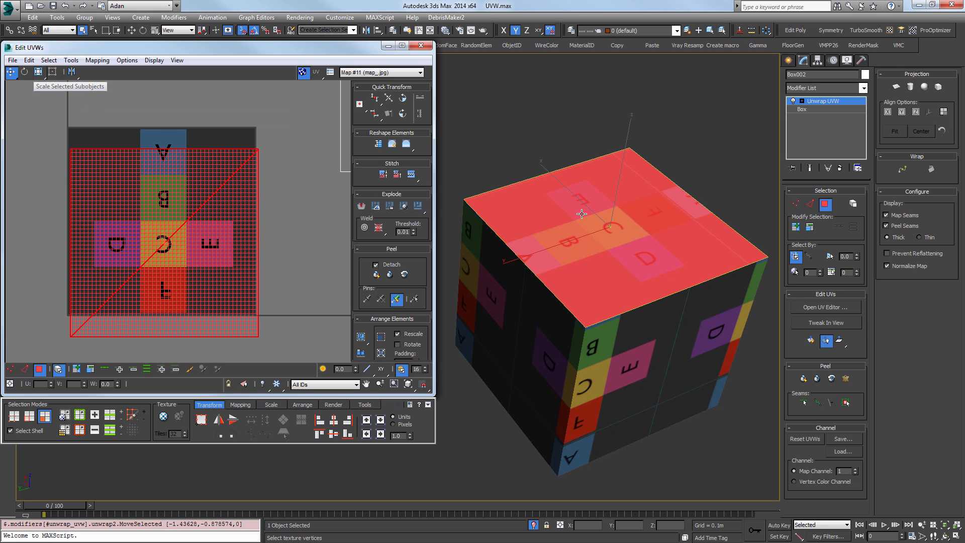
pyautogui.click(38, 71)
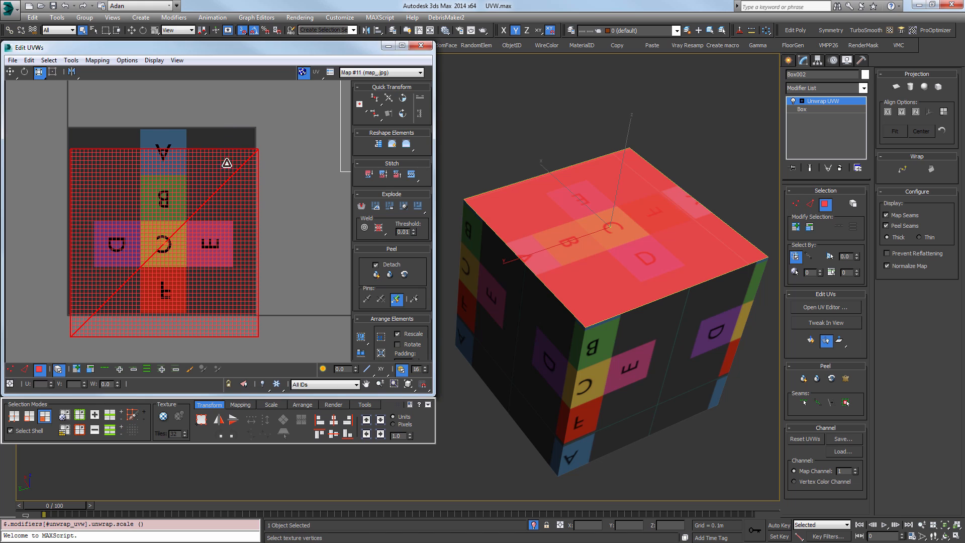
pyautogui.moveTo(227, 162); pyautogui.dragTo(156, 405)
pyautogui.scroll(2, 158, 324)
pyautogui.click(18, 74)
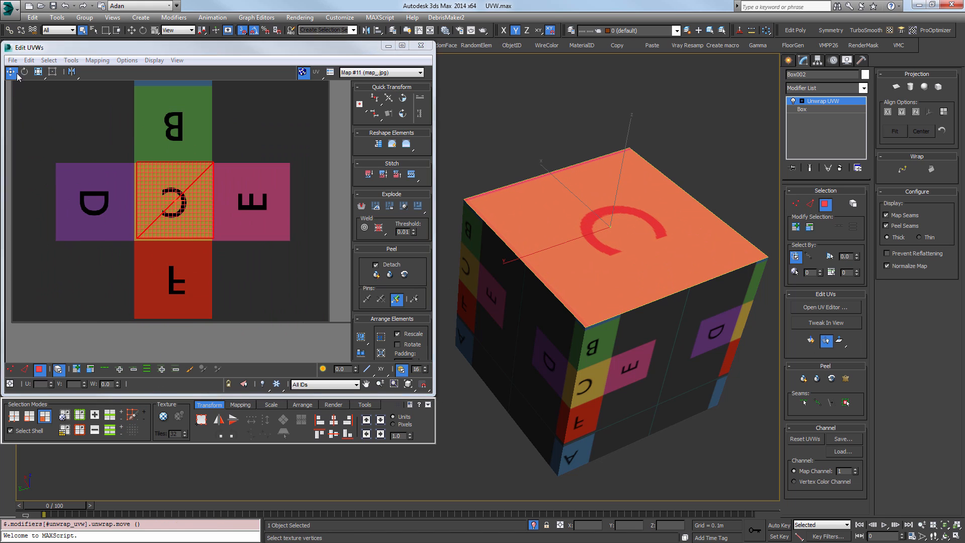
pyautogui.scroll(2, 209, 179)
pyautogui.moveTo(194, 187); pyautogui.dragTo(187, 190)
pyautogui.scroll(-5, 226, 217)
pyautogui.moveTo(226, 214); pyautogui.dragTo(189, 230, button='middle')
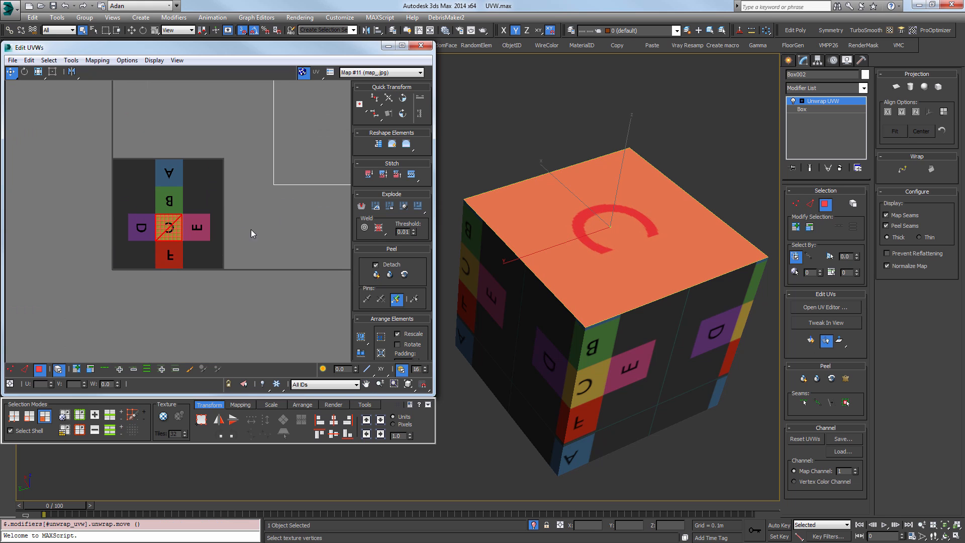
# Move the box's stacked side-face UVs apart beside the lettered texture, and clear the selection.
pyautogui.keyDown('alt'); pyautogui.moveTo(658, 229); pyautogui.dragTo(638, 241, button='middle'); pyautogui.keyUp('alt')
pyautogui.scroll(-6, 637, 236)
pyautogui.moveTo(204, 194); pyautogui.dragTo(204, 194, button='middle')
pyautogui.scroll(-3, 204, 194)
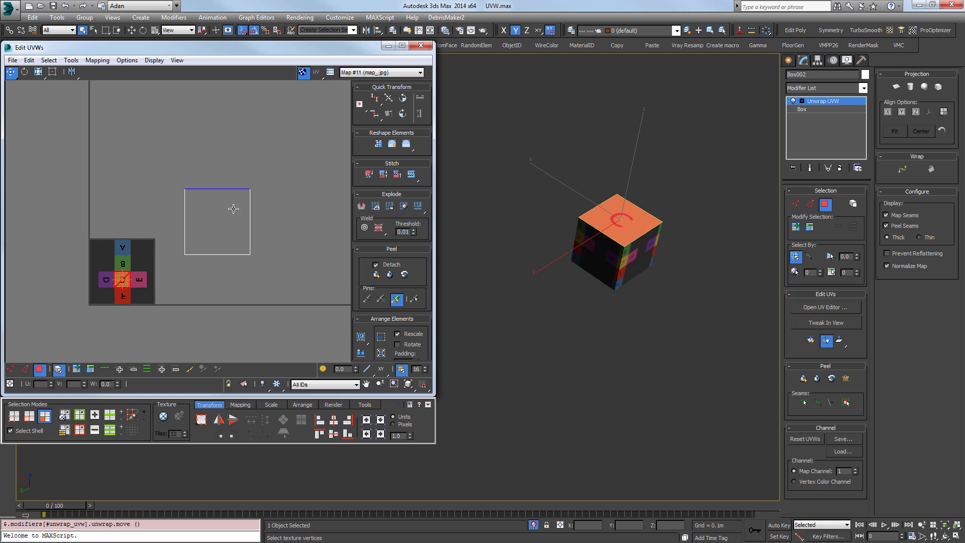
pyautogui.scroll(2, 194, 243)
pyautogui.moveTo(194, 244); pyautogui.dragTo(228, 216, button='middle')
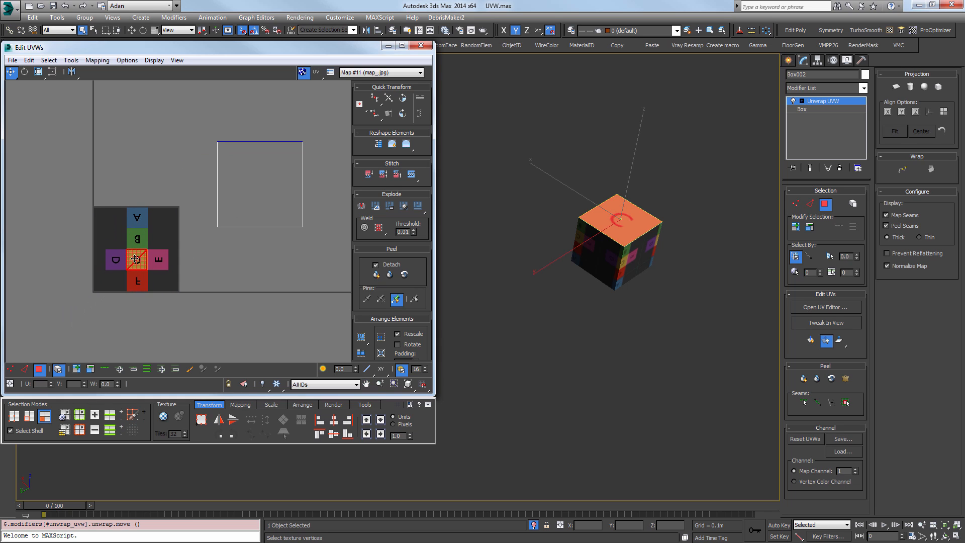
pyautogui.scroll(2, 134, 259)
pyautogui.scroll(-2, 135, 259)
pyautogui.click(267, 215)
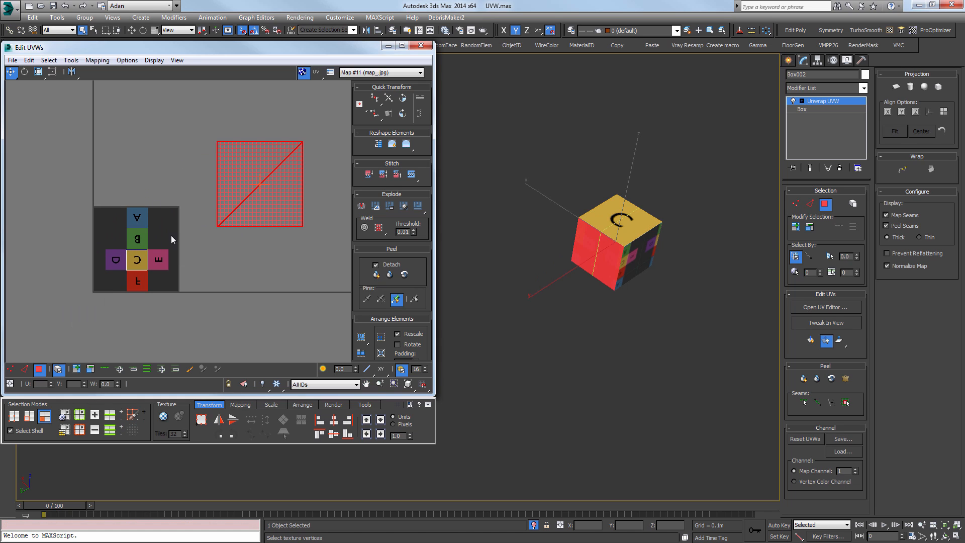
pyautogui.moveTo(244, 225)
pyautogui.mouseDown()
pyautogui.moveTo(134, 256)
pyautogui.moveTo(242, 224)
pyautogui.mouseUp()
pyautogui.moveTo(276, 190); pyautogui.dragTo(275, 135)
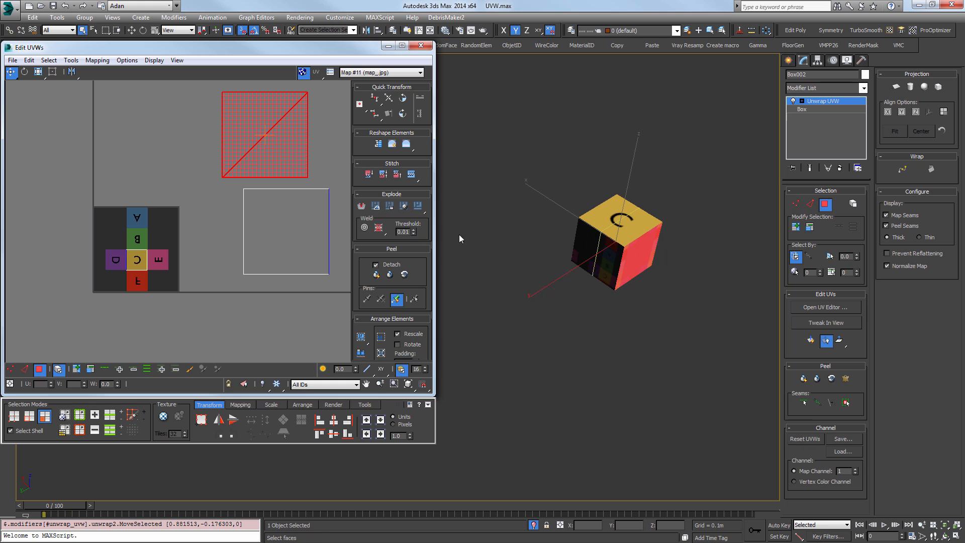
pyautogui.moveTo(303, 238); pyautogui.dragTo(290, 258)
pyautogui.click(261, 142)
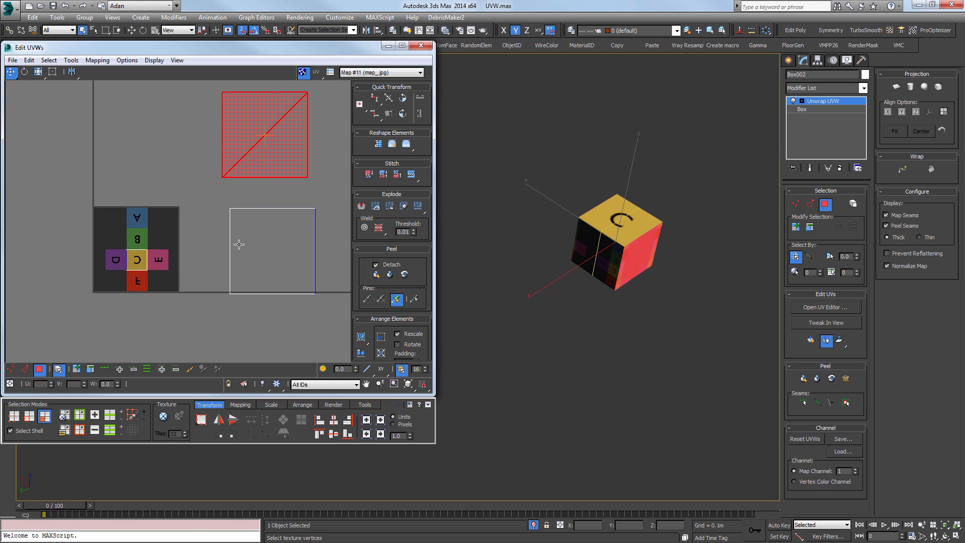
pyautogui.click(149, 193)
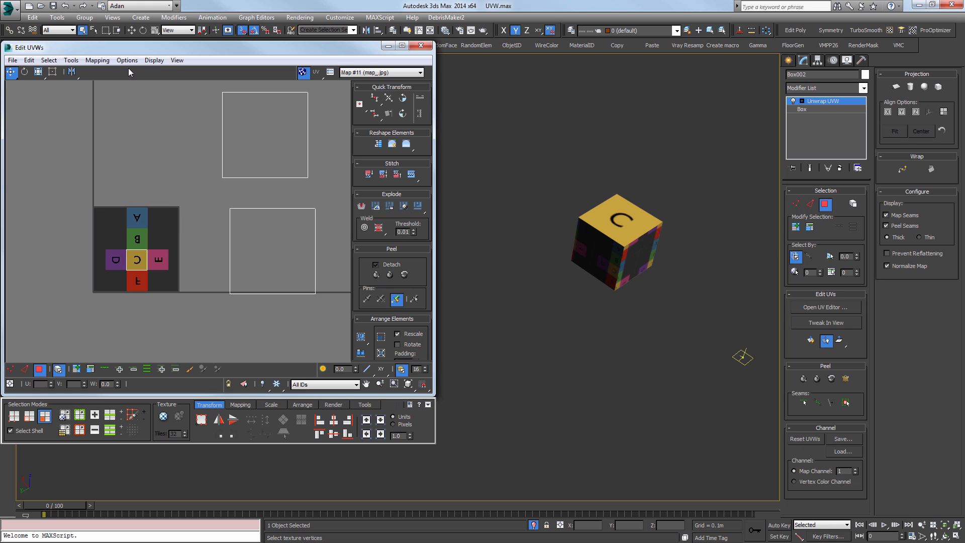
# Apply Flatten Mapping to the whole box with a polygon angle of 45 and a spacing of 0.02.
pyautogui.click(97, 60)
pyautogui.click(55, 71)
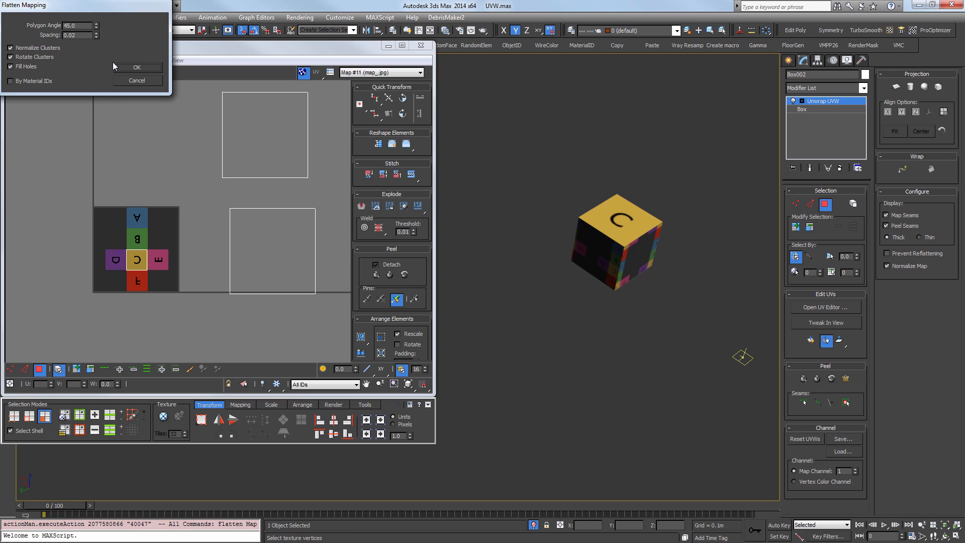
pyautogui.click(137, 67)
pyautogui.scroll(5, 155, 246)
pyautogui.moveTo(155, 246); pyautogui.dragTo(300, 189, button='middle')
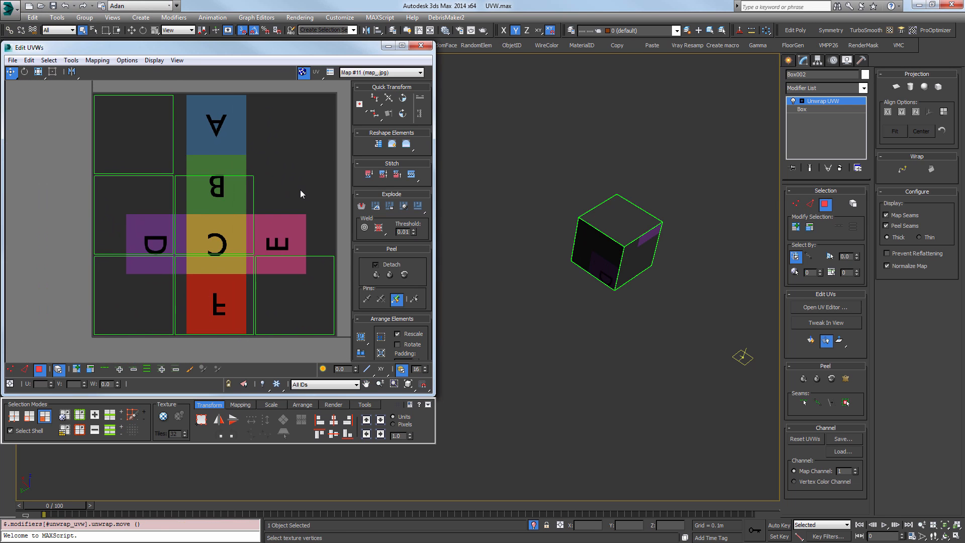
# Select the flattened UV faces one at a time to check which side of the box each belongs to.
pyautogui.click(161, 142)
pyautogui.click(150, 210)
pyautogui.click(208, 218)
pyautogui.click(221, 283)
pyautogui.click(151, 302)
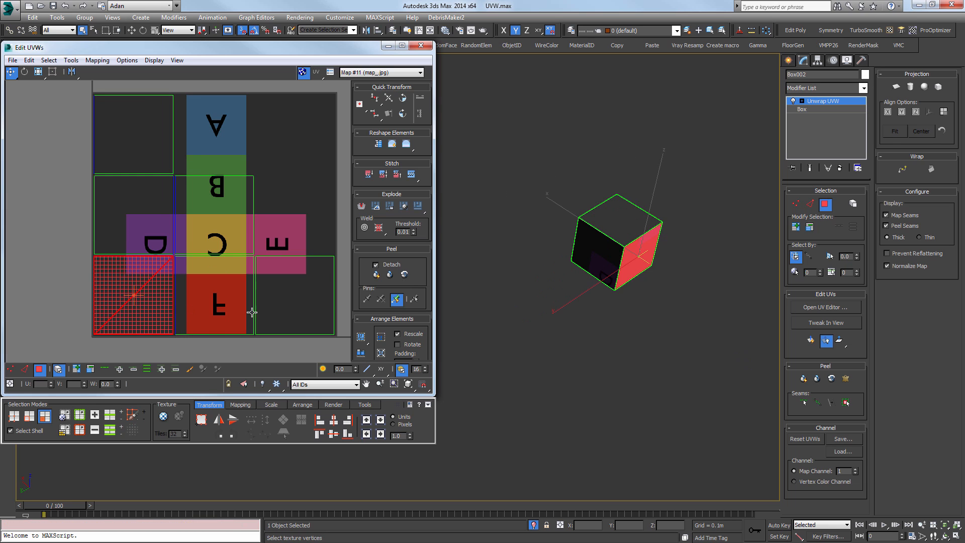
pyautogui.click(286, 296)
pyautogui.click(221, 221)
pyautogui.click(136, 221)
pyautogui.click(213, 287)
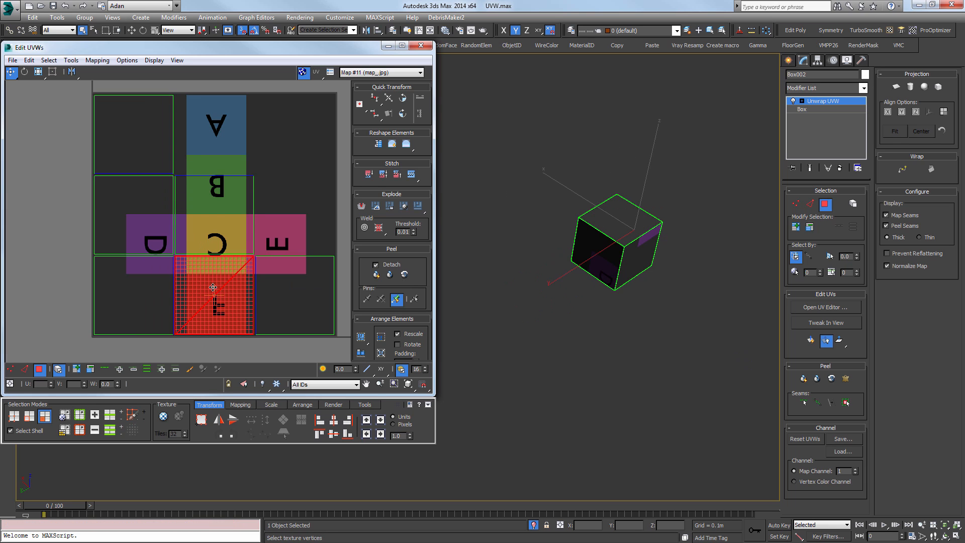
pyautogui.click(136, 222)
pyautogui.click(133, 135)
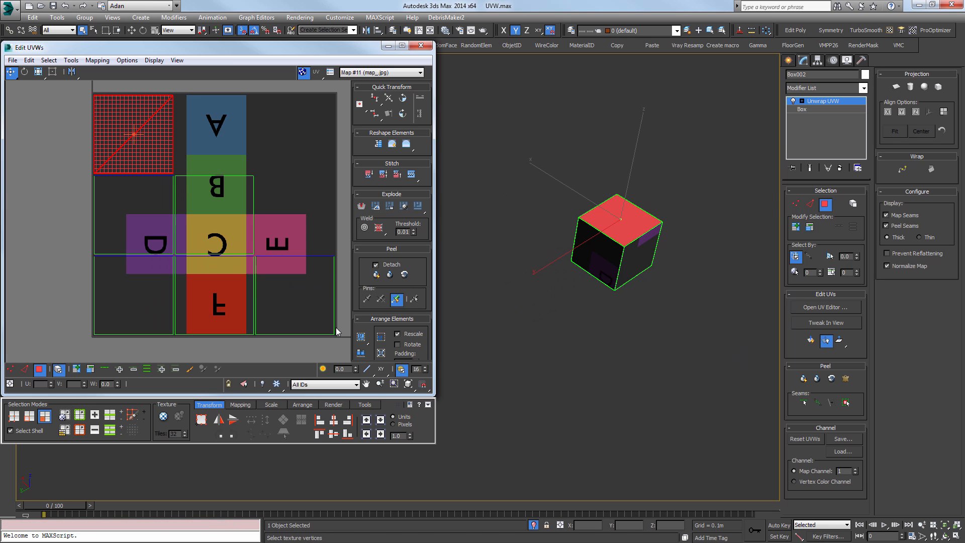
# In edge mode, select the inner vertical edge of the upper-left UV face and stitch the adjoining box face to it.
pyautogui.click(25, 368)
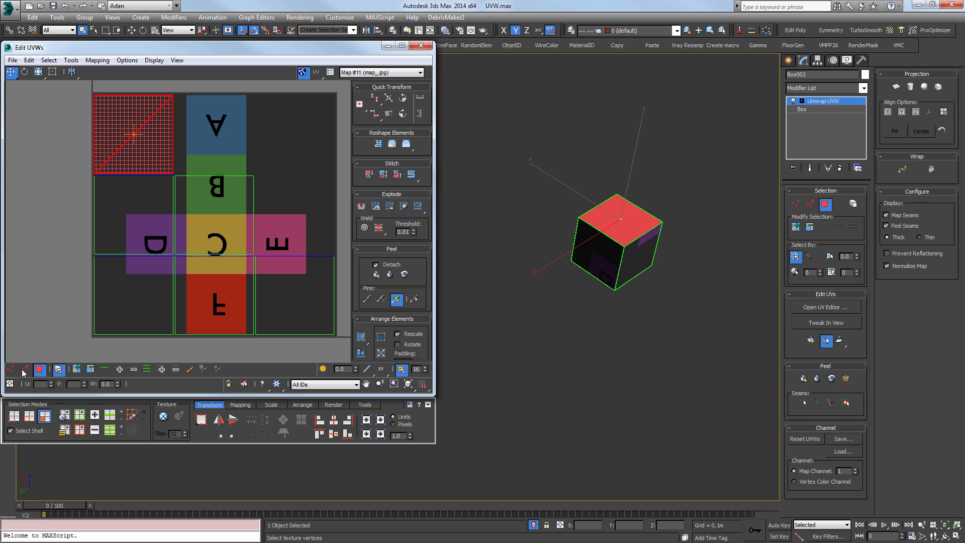
pyautogui.click(173, 134)
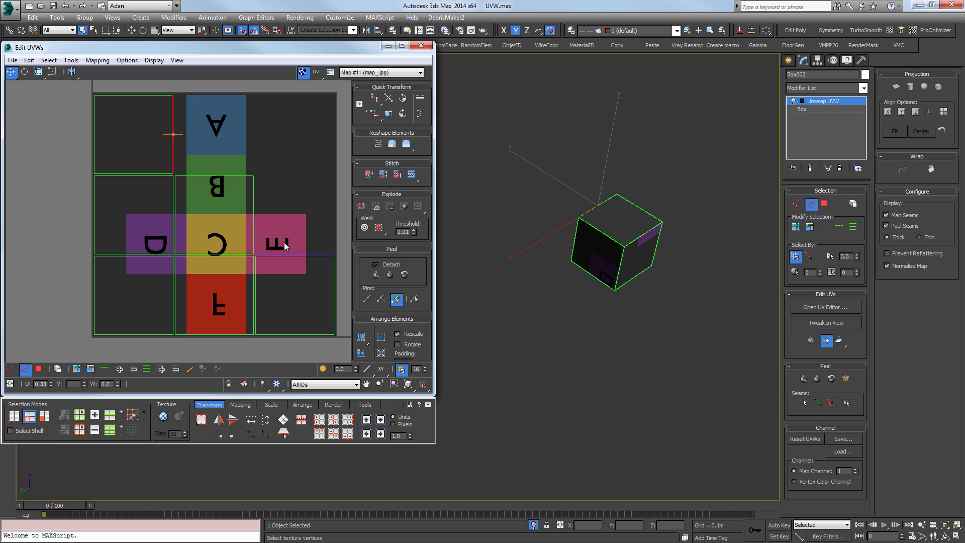
pyautogui.keyDown('alt'); pyautogui.moveTo(513, 256); pyautogui.dragTo(615, 188, button='middle'); pyautogui.keyUp('alt')
pyautogui.scroll(9, 617, 176)
pyautogui.scroll(-2, 613, 157)
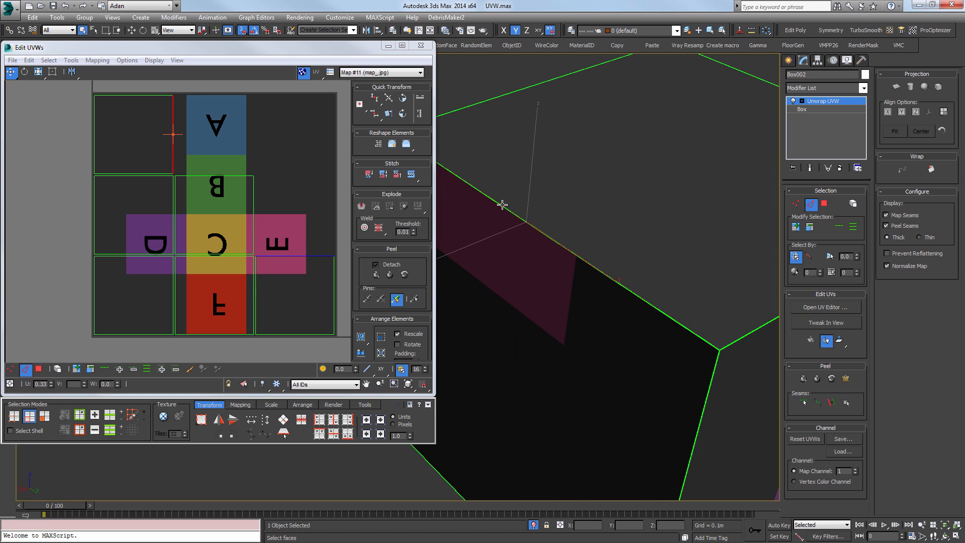
pyautogui.scroll(-5, 502, 204)
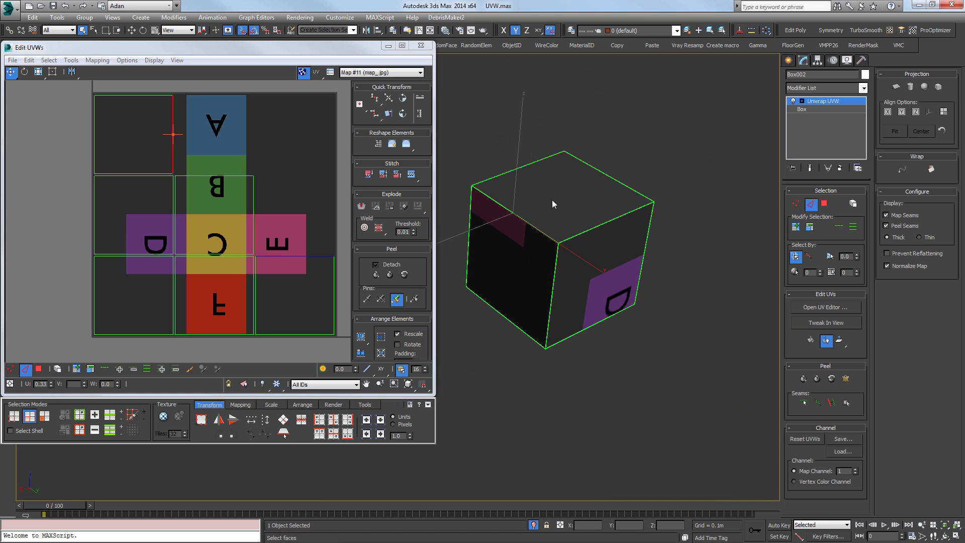
pyautogui.moveTo(165, 143); pyautogui.dragTo(164, 148, button='middle')
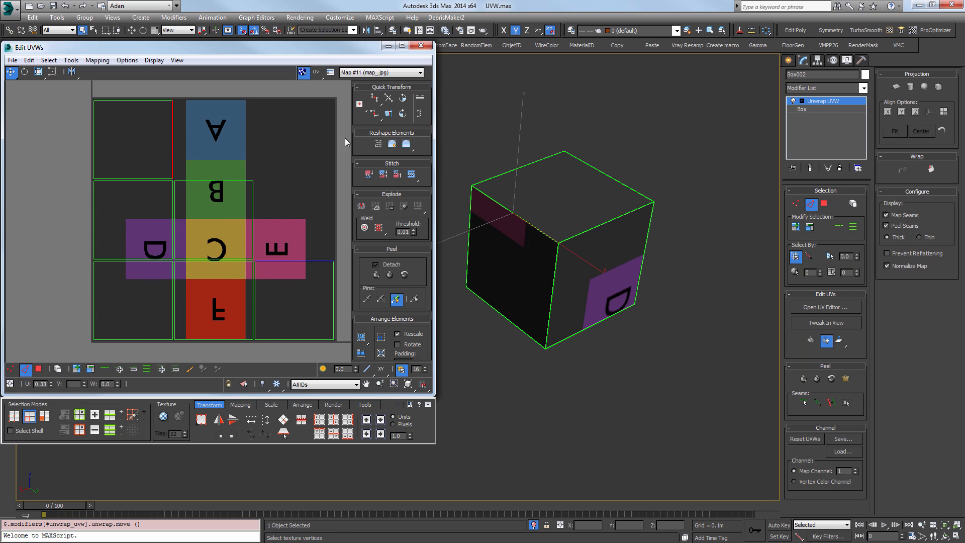
pyautogui.click(411, 174)
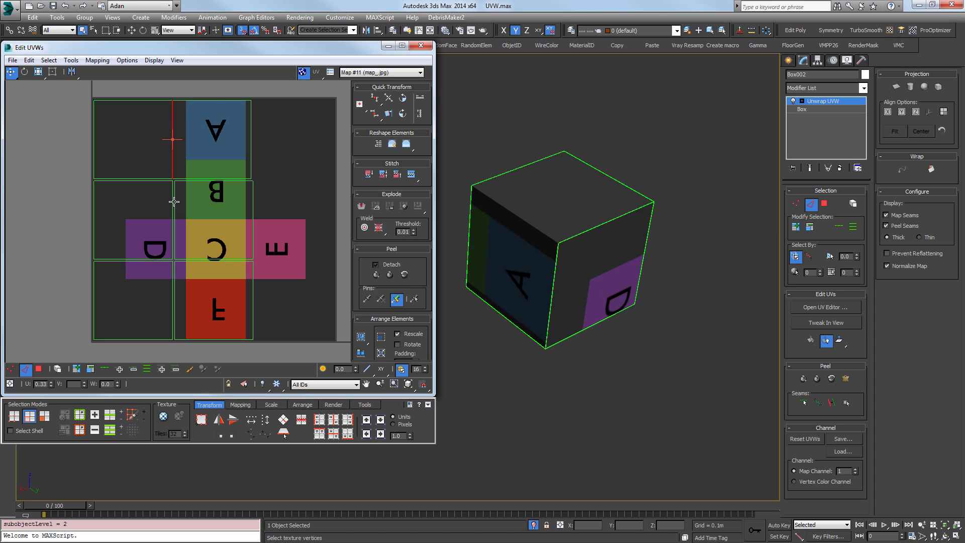
# Stitch two more faces onto the free end of the UV row, making it four faces long.
pyautogui.click(251, 150)
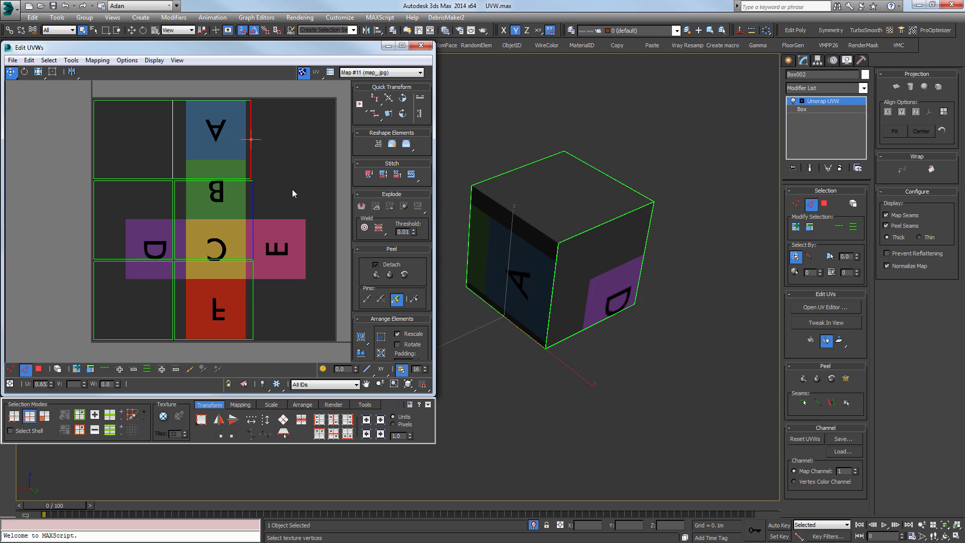
pyautogui.click(412, 172)
pyautogui.scroll(-2, 251, 256)
pyautogui.moveTo(302, 180); pyautogui.dragTo(237, 188, button='middle')
pyautogui.click(238, 169)
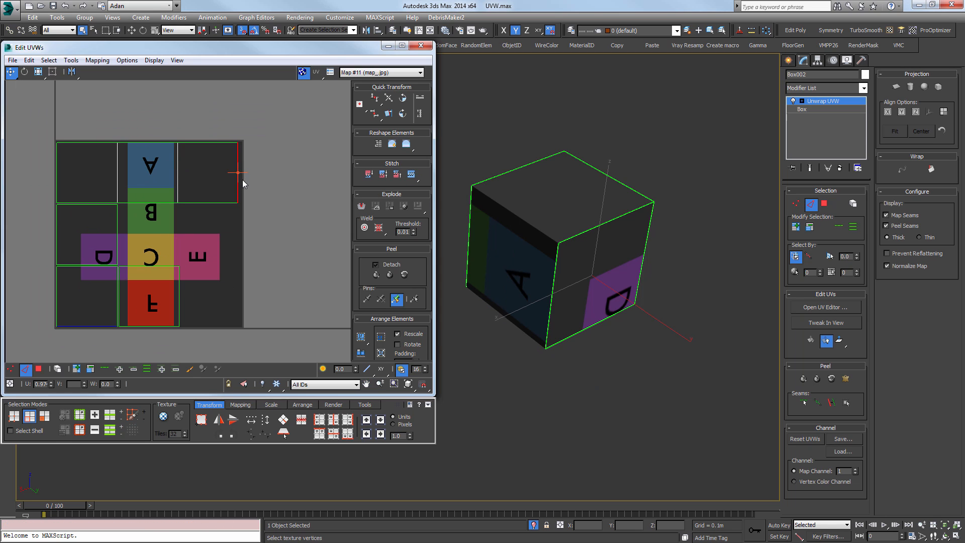
pyautogui.click(411, 173)
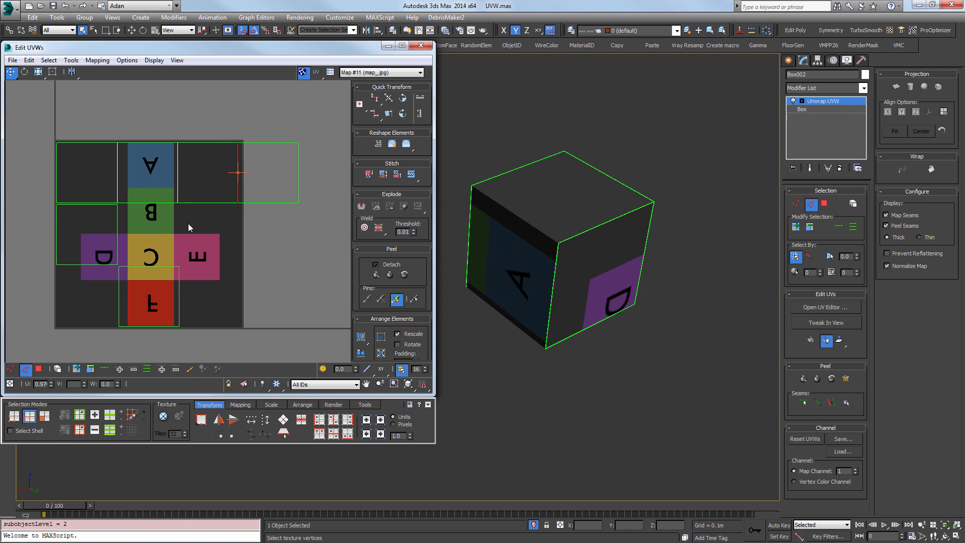
# Stitch the remaining two faces below and above the row's second face to complete the UV cross.
pyautogui.click(157, 204)
pyautogui.click(411, 174)
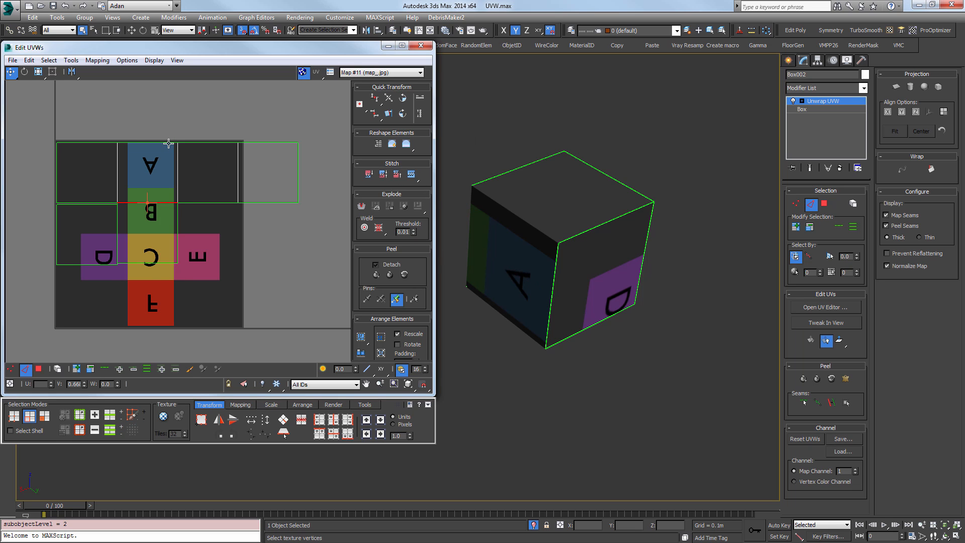
pyautogui.scroll(-2, 162, 194)
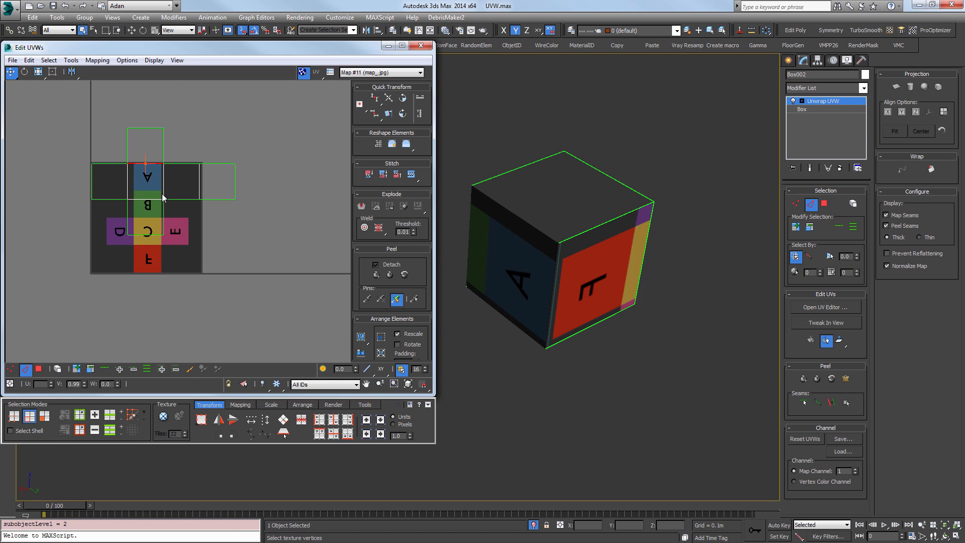
pyautogui.scroll(1, 162, 194)
# Select all edges of the UV cross and rotate it a quarter turn counterclockwise so its long arm stands vertical.
pyautogui.click(38, 72)
pyautogui.click(143, 172)
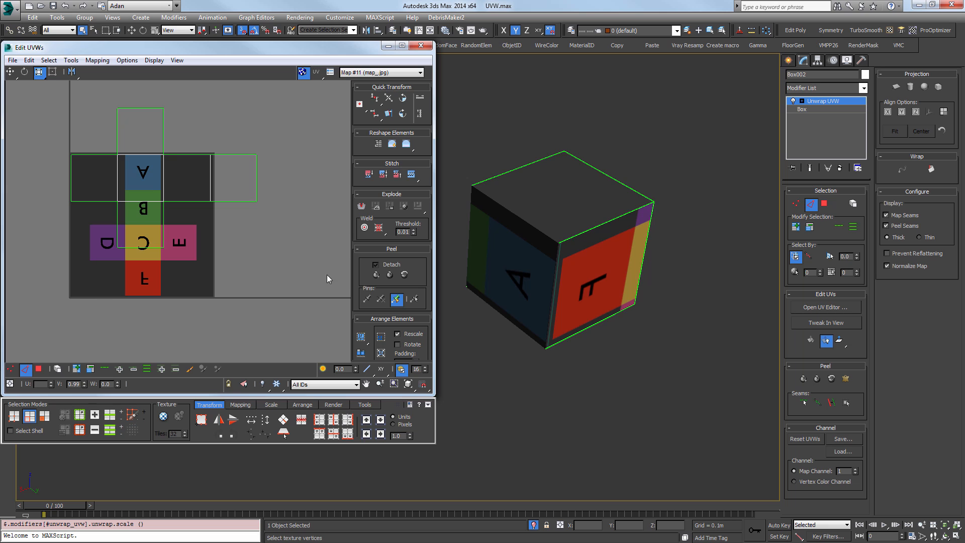
pyautogui.hotkey('ctrl', 'a')
pyautogui.press('e')
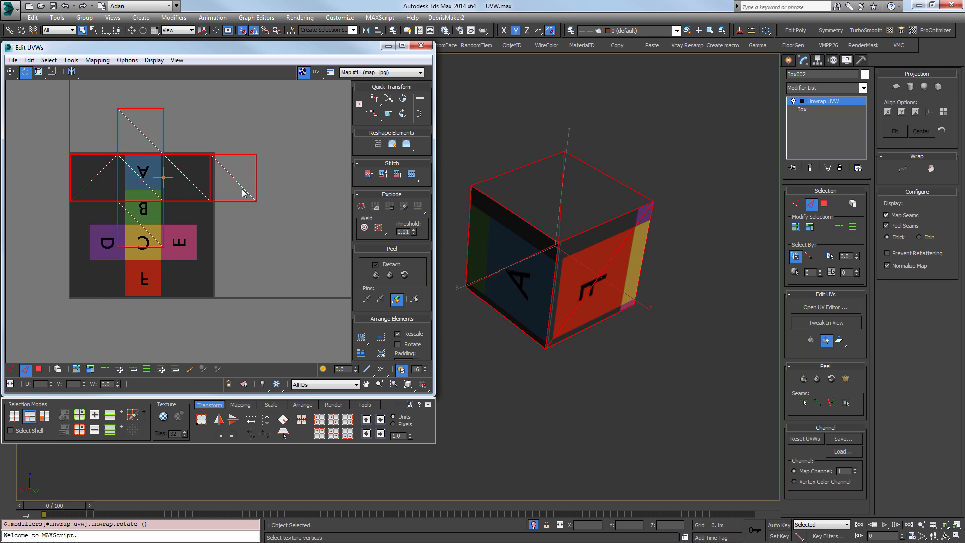
pyautogui.moveTo(242, 189); pyautogui.dragTo(170, 87)
# Move and scale the UV cross to line up with the lettered squares A to F, and clear the selection.
pyautogui.press('w')
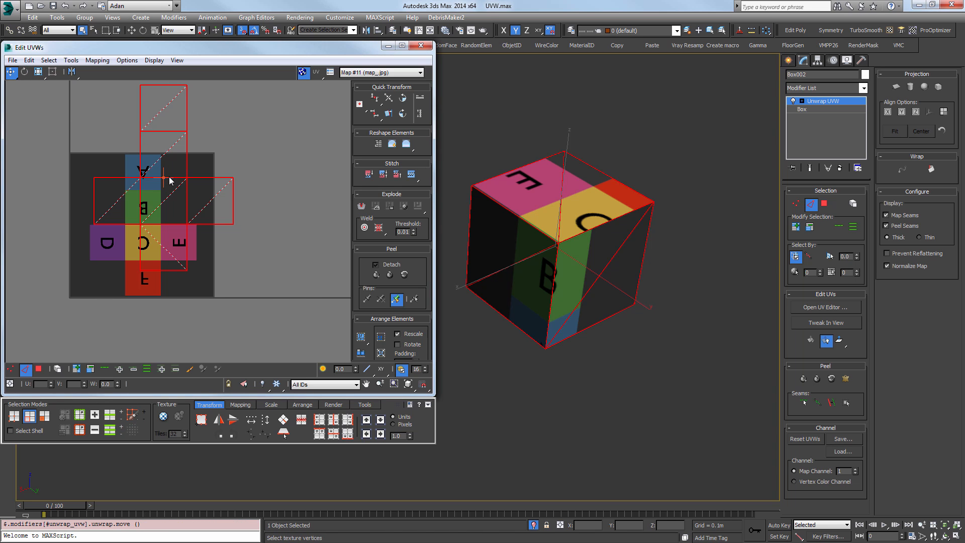
pyautogui.moveTo(170, 180); pyautogui.dragTo(165, 241)
pyautogui.press('r')
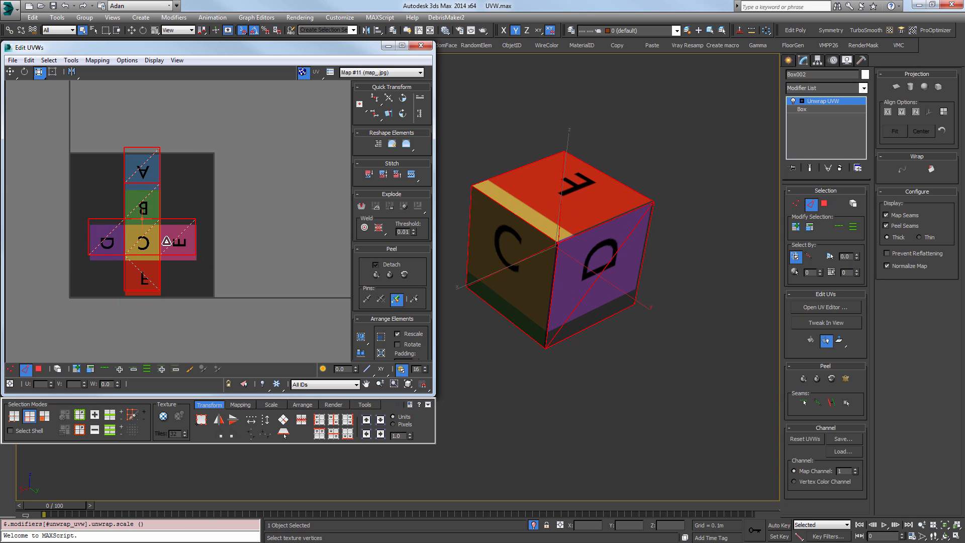
pyautogui.press('w')
pyautogui.scroll(5, 182, 227)
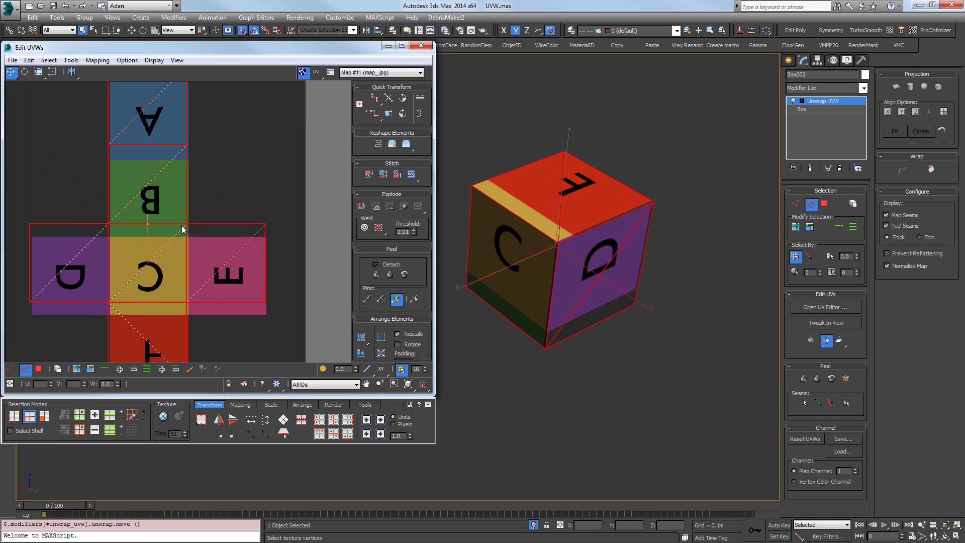
pyautogui.moveTo(182, 229); pyautogui.dragTo(192, 238)
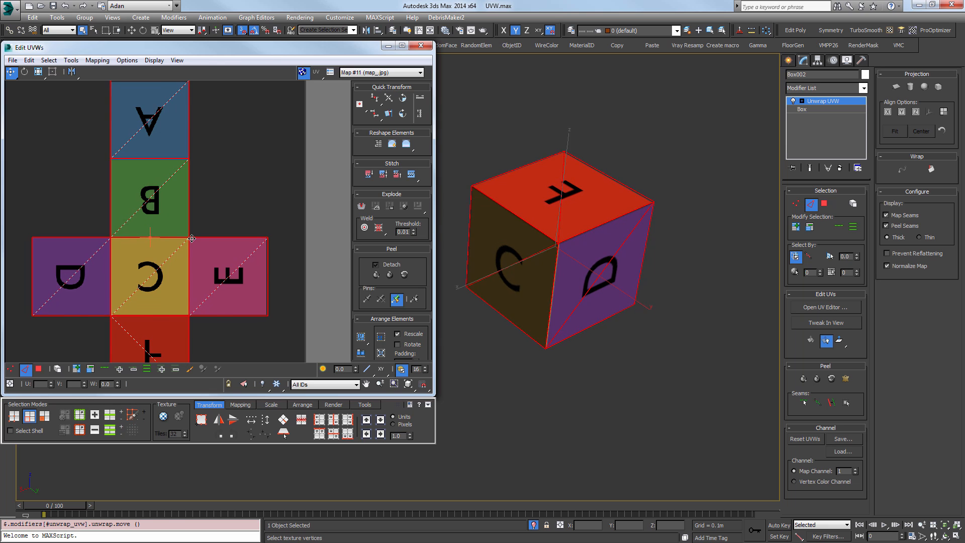
pyautogui.scroll(-3, 199, 223)
pyautogui.keyDown('alt'); pyautogui.moveTo(465, 275); pyautogui.dragTo(598, 276, button='middle'); pyautogui.keyUp('alt')
pyautogui.click(248, 252)
pyautogui.scroll(2, 251, 249)
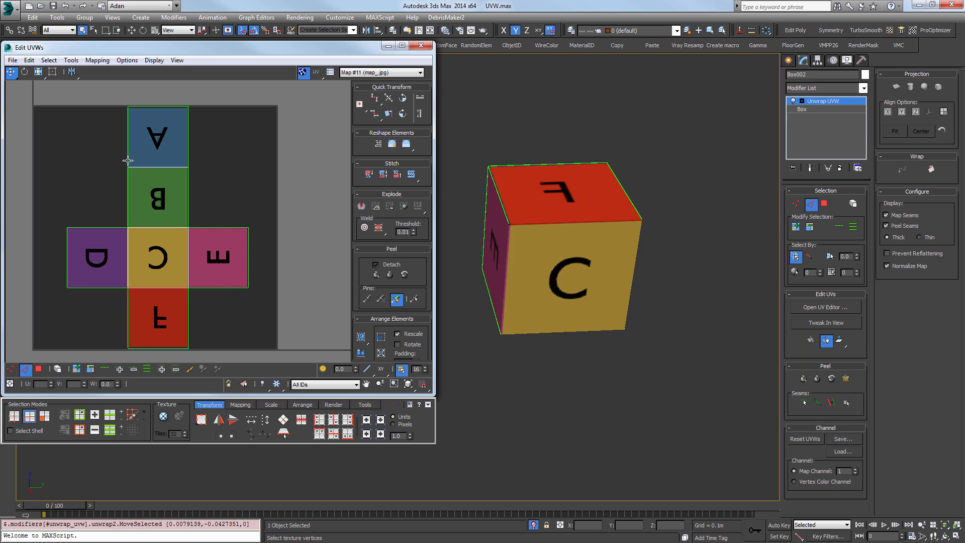
pyautogui.moveTo(216, 240); pyautogui.dragTo(238, 240, button='middle')
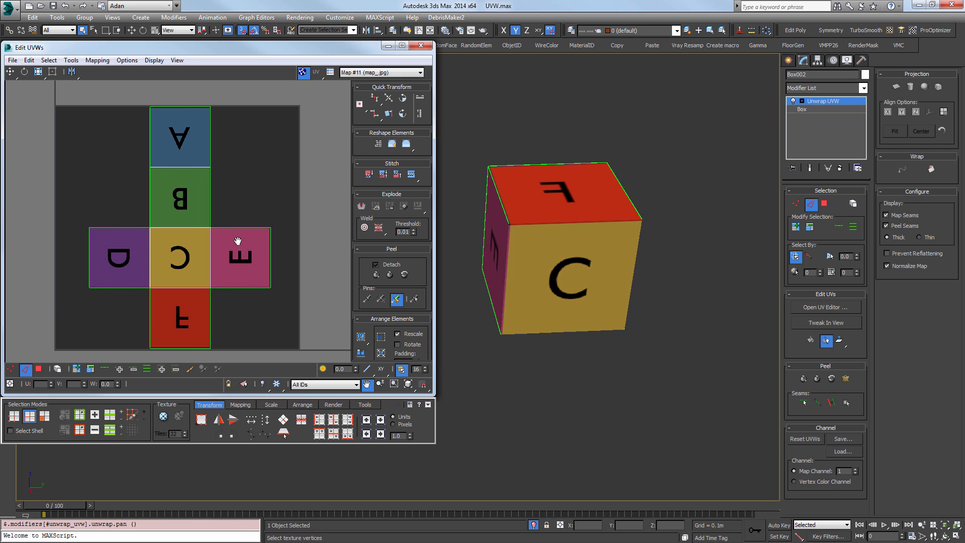
pyautogui.scroll(-2, 216, 237)
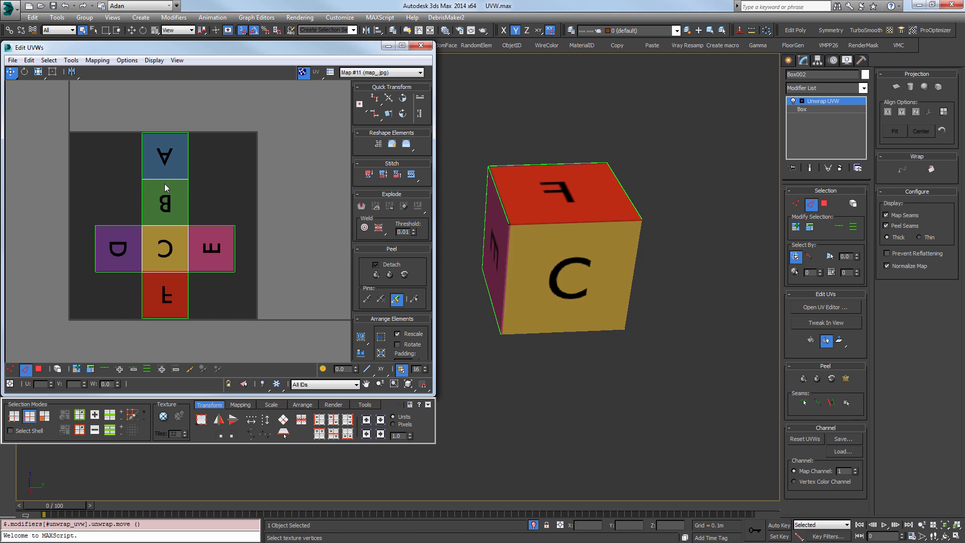
# Try pulling the outer UV vertex between squares A and B away from the cross, and return it to its corner.
pyautogui.press('1')
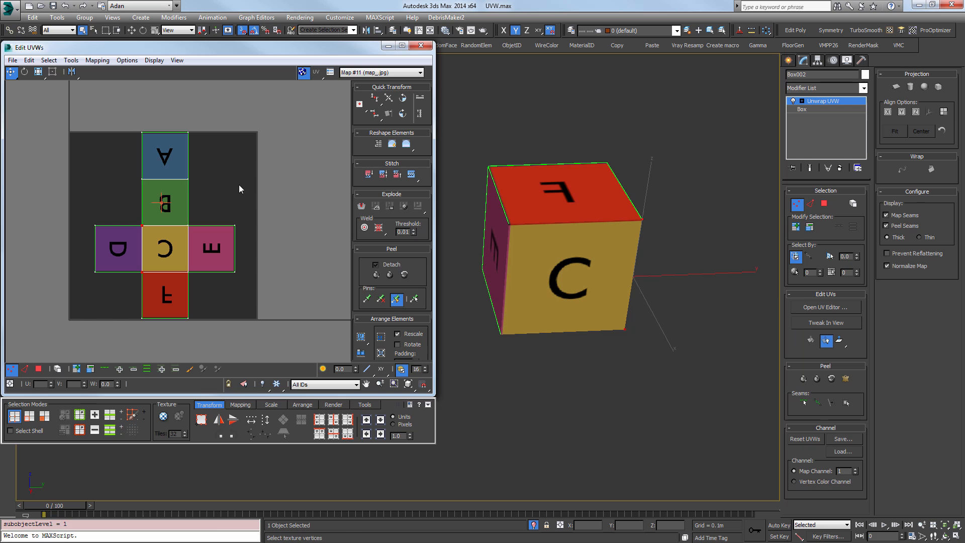
pyautogui.click(187, 179)
pyautogui.moveTo(188, 180); pyautogui.dragTo(224, 180)
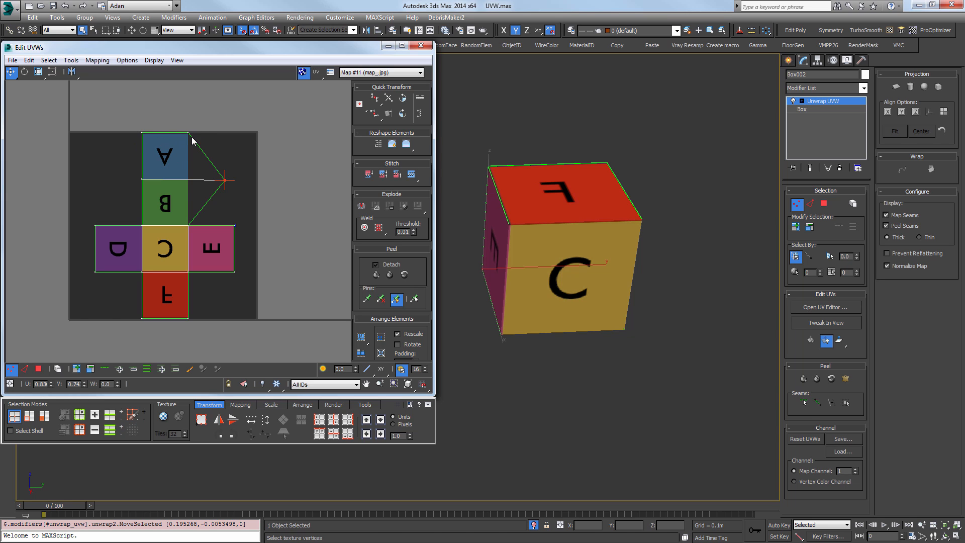
pyautogui.keyDown('alt'); pyautogui.moveTo(439, 250); pyautogui.dragTo(608, 166, button='middle'); pyautogui.keyUp('alt')
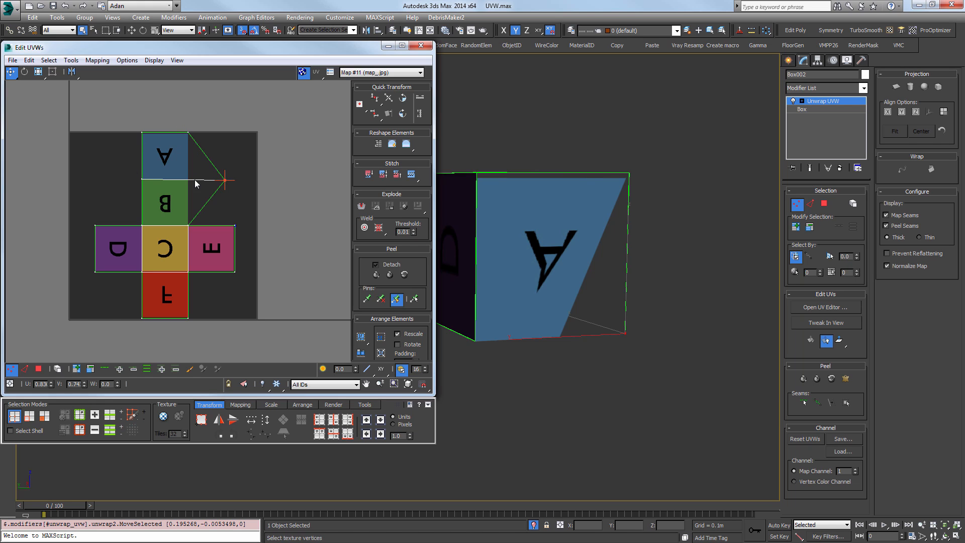
pyautogui.moveTo(226, 180); pyautogui.dragTo(189, 179)
pyautogui.keyDown('alt'); pyautogui.moveTo(557, 244); pyautogui.dragTo(589, 204, button='middle'); pyautogui.keyUp('alt')
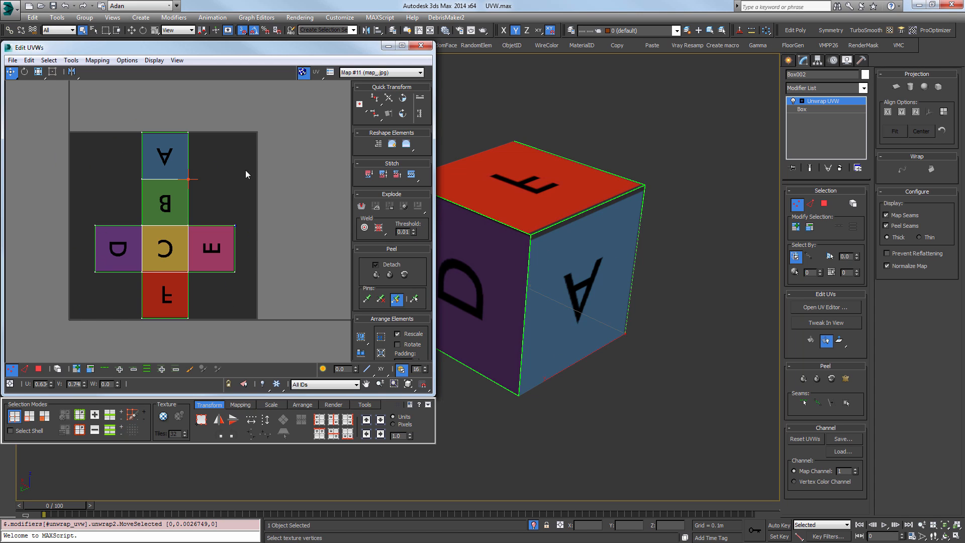
pyautogui.click(221, 188)
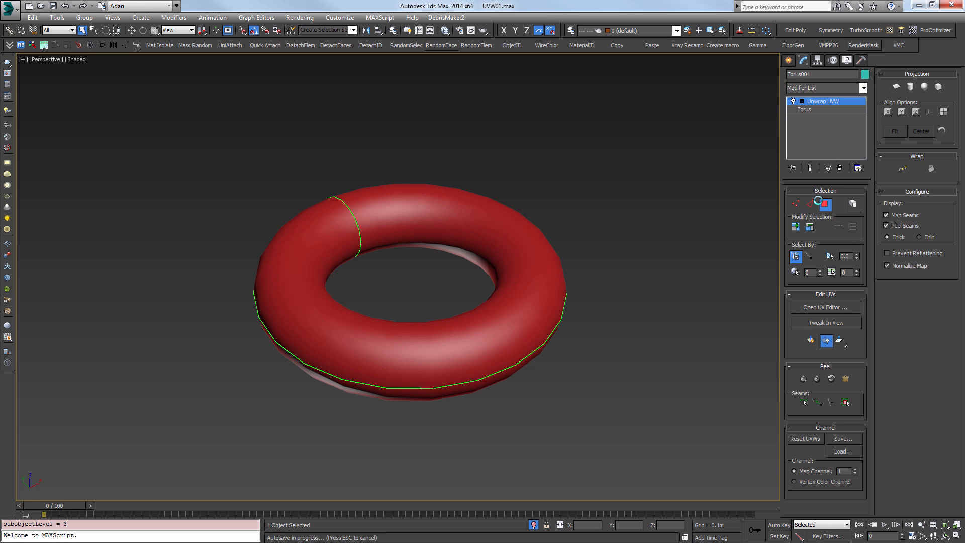
# Open the UV editor for the torus and dismiss the transform matrix warning.
pyautogui.click(836, 310)
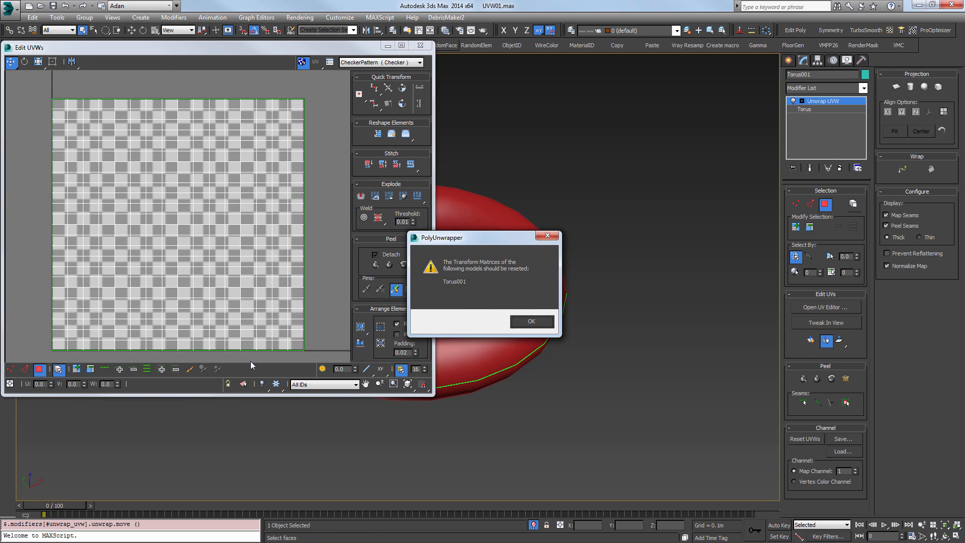
pyautogui.click(531, 320)
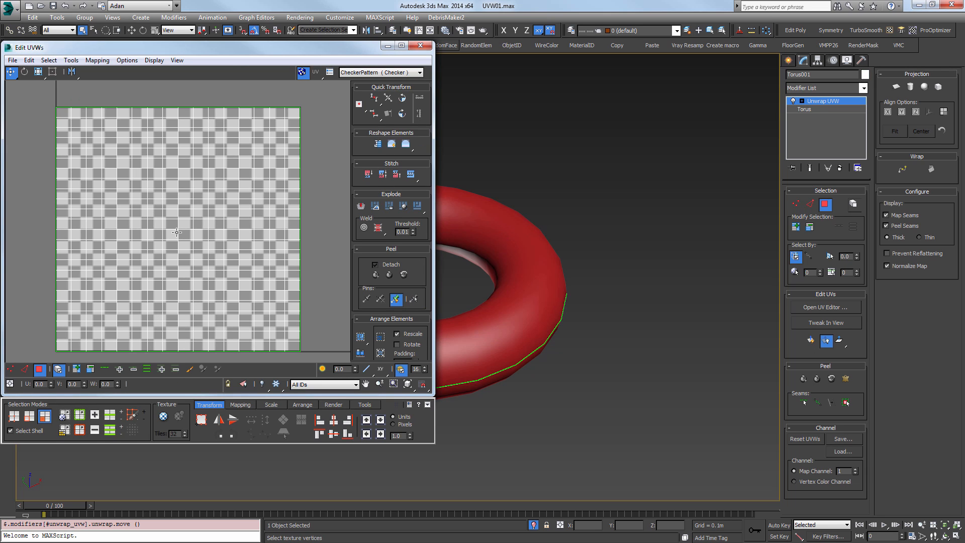
pyautogui.moveTo(509, 284); pyautogui.dragTo(701, 278, button='middle')
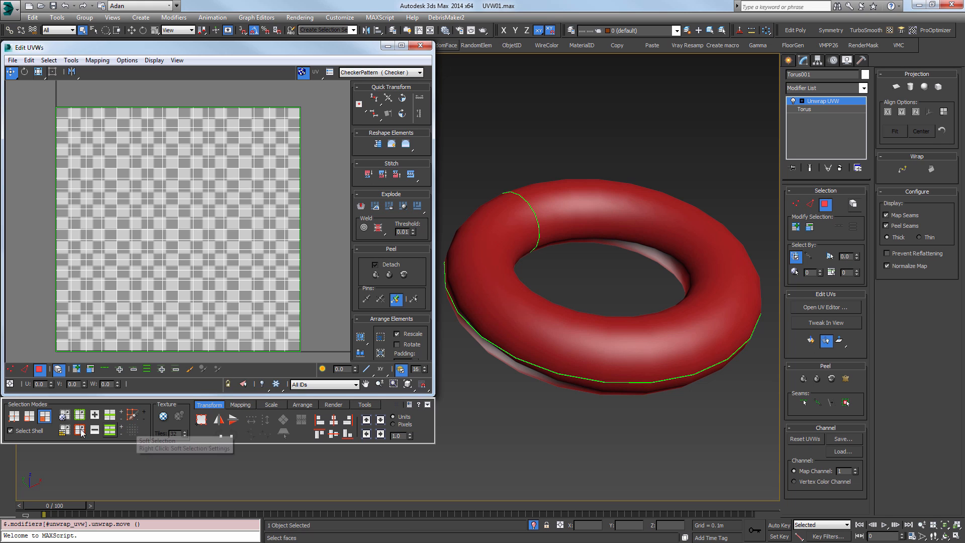
# Cycle the torus through the checker and numbered preview textures, toggle the preview lighting, and return to the coloured number grid with 2 tiles.
pyautogui.click(162, 417)
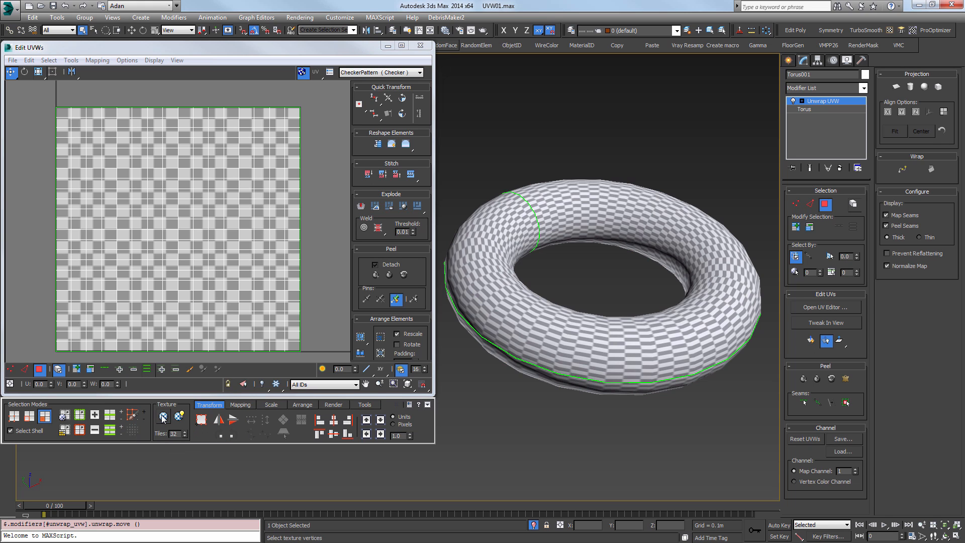
pyautogui.click(163, 417)
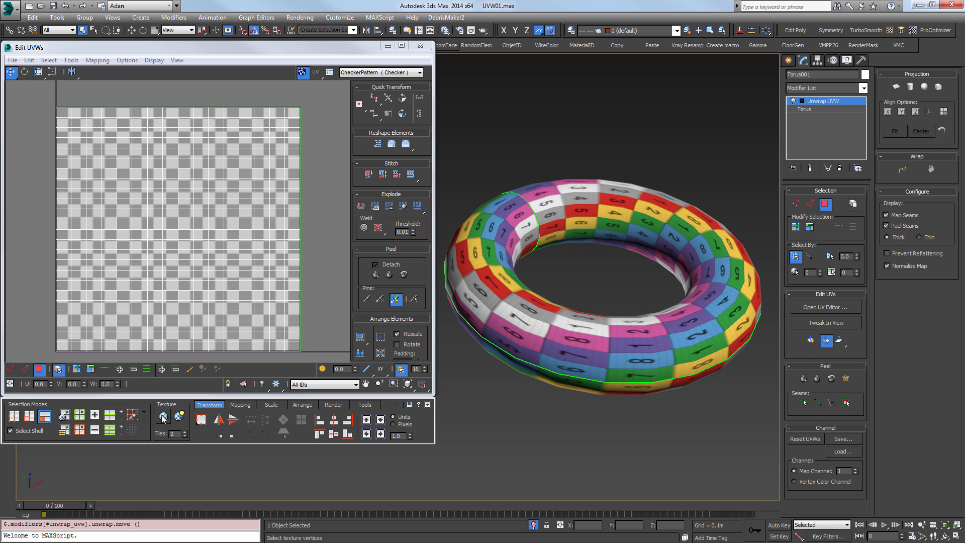
pyautogui.click(163, 417)
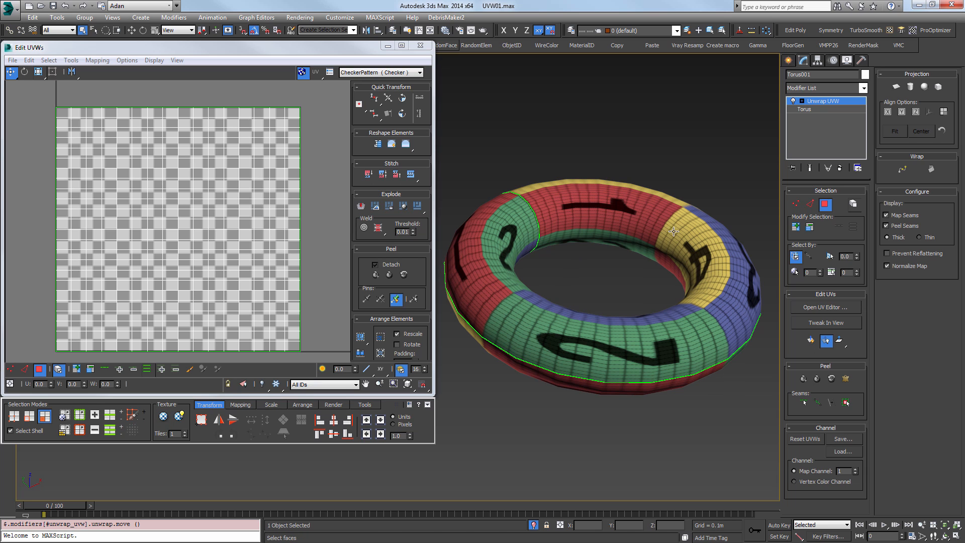
pyautogui.click(180, 416)
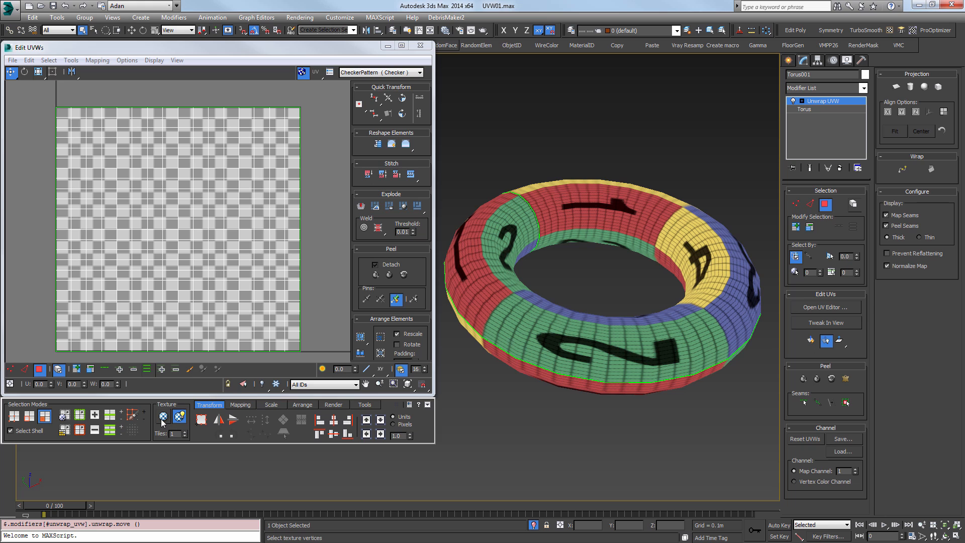
pyautogui.click(163, 417)
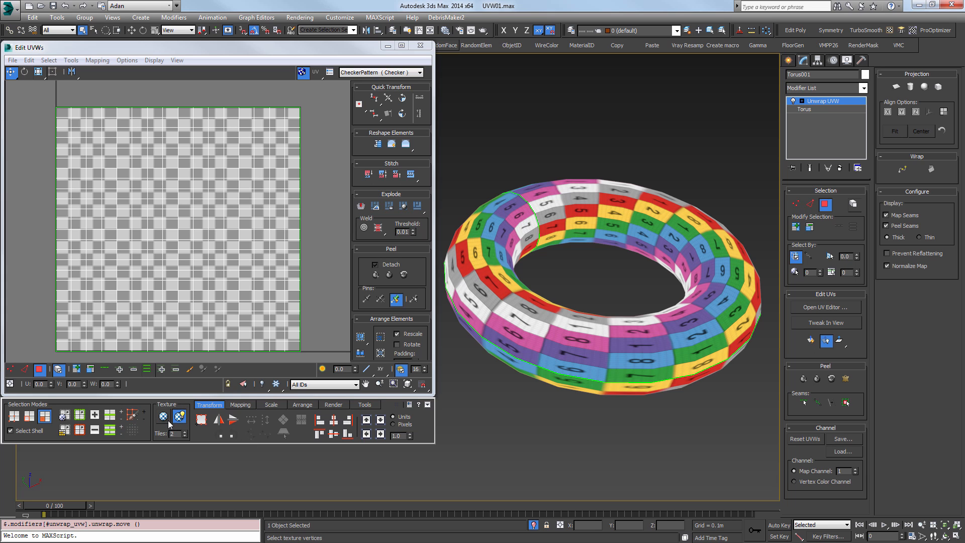
# In the Slate Material Editor, disconnect the bitmap from Material #26 and feed a new Checker map into its Diffuse Color.
pyautogui.press('m')
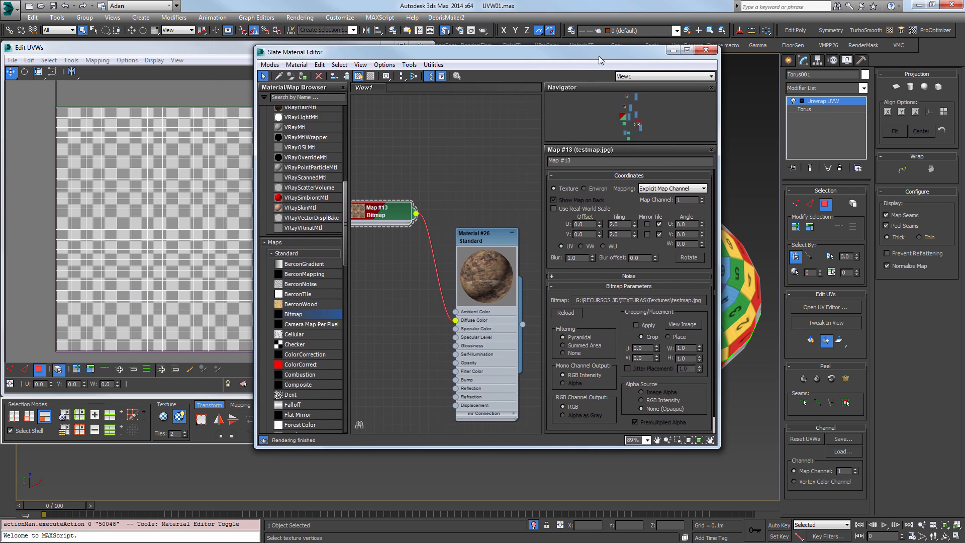
pyautogui.scroll(-1, 435, 262)
pyautogui.scroll(1, 426, 273)
pyautogui.moveTo(426, 273); pyautogui.dragTo(494, 295, button='middle')
pyautogui.press('Delete')
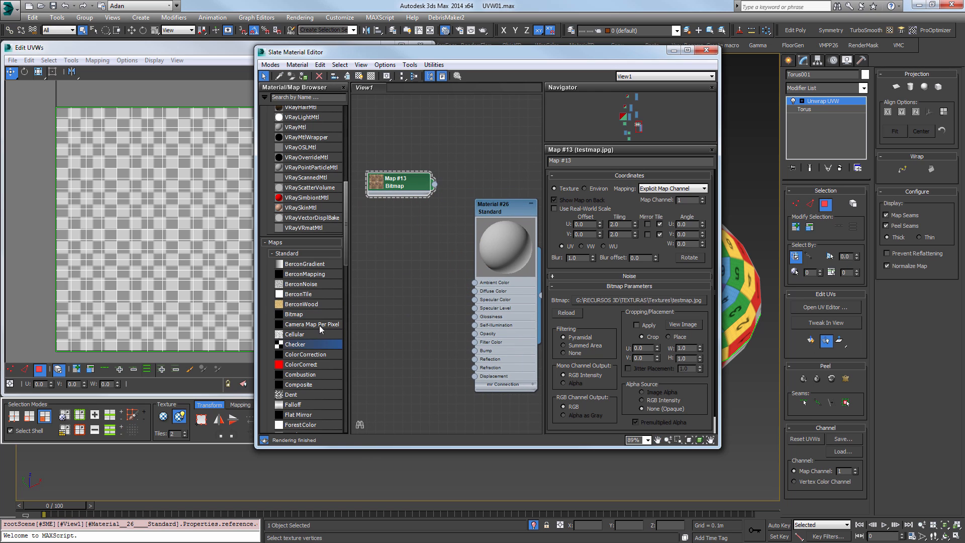
pyautogui.moveTo(297, 344); pyautogui.dragTo(475, 291)
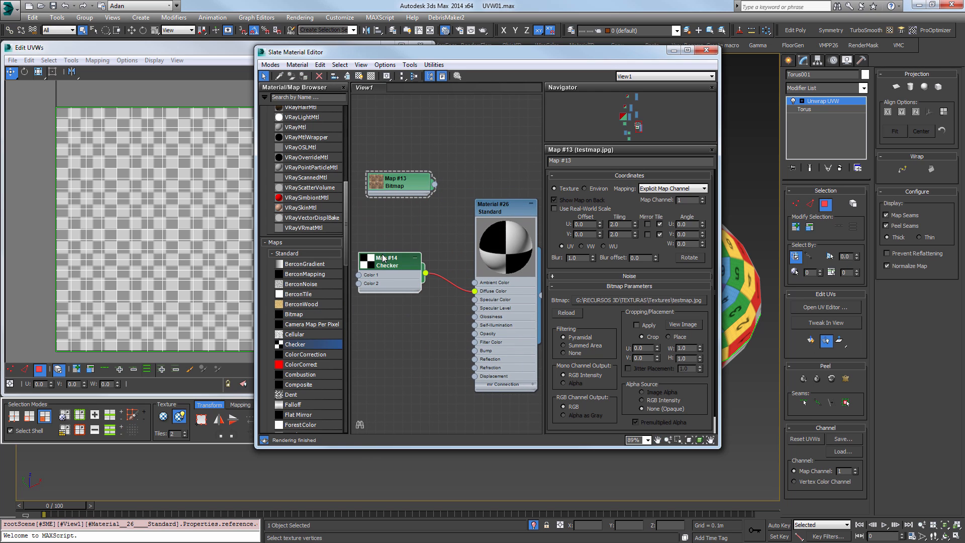
# Set the Checker map's U and V tiling to 10.
pyautogui.click(386, 262)
pyautogui.doubleClick(614, 225)
pyautogui.write('1')
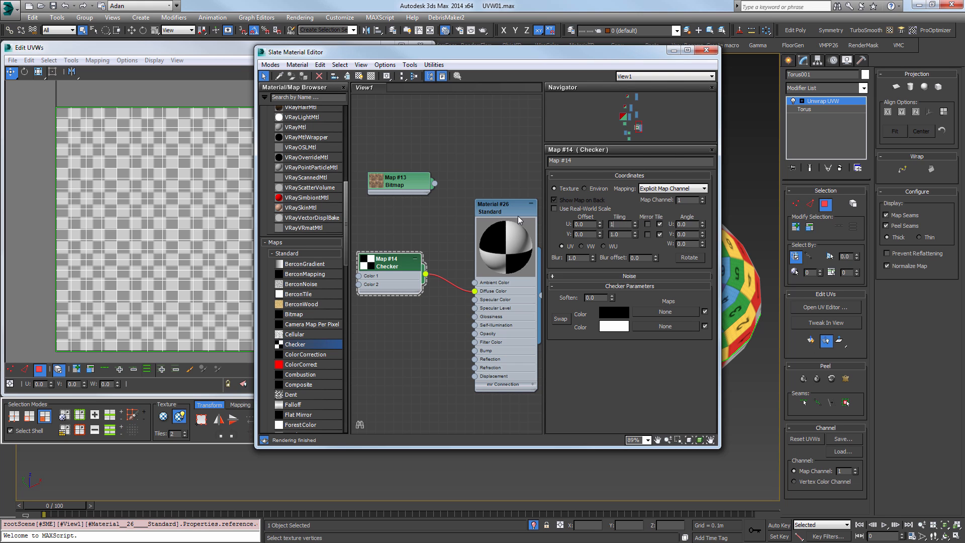
pyautogui.write('0')
pyautogui.press('Tab')
pyautogui.write('10')
pyautogui.press('Return')
# Uncover the torus, leave the Unwrap UVW face sub-object level and close the UV editor.
pyautogui.moveTo(439, 52); pyautogui.dragTo(406, 61)
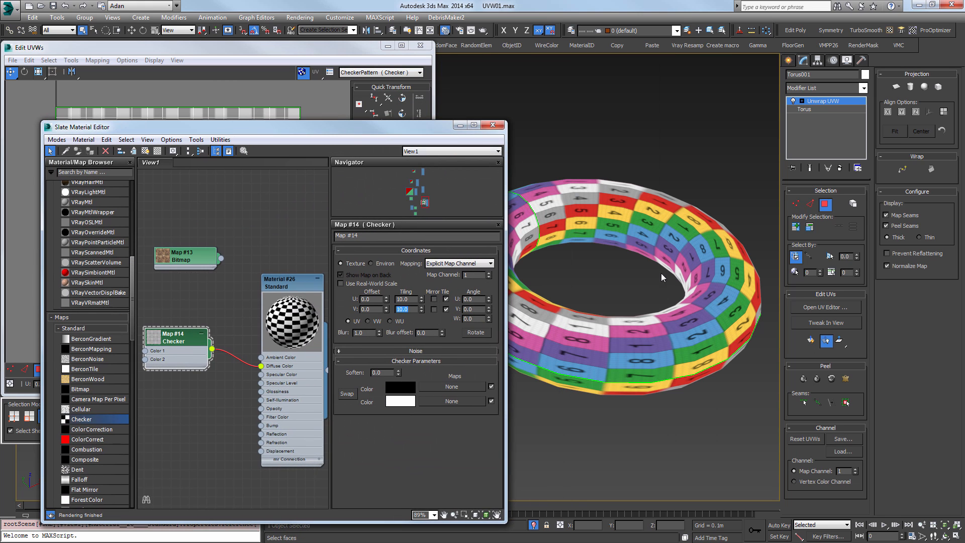
pyautogui.click(666, 249)
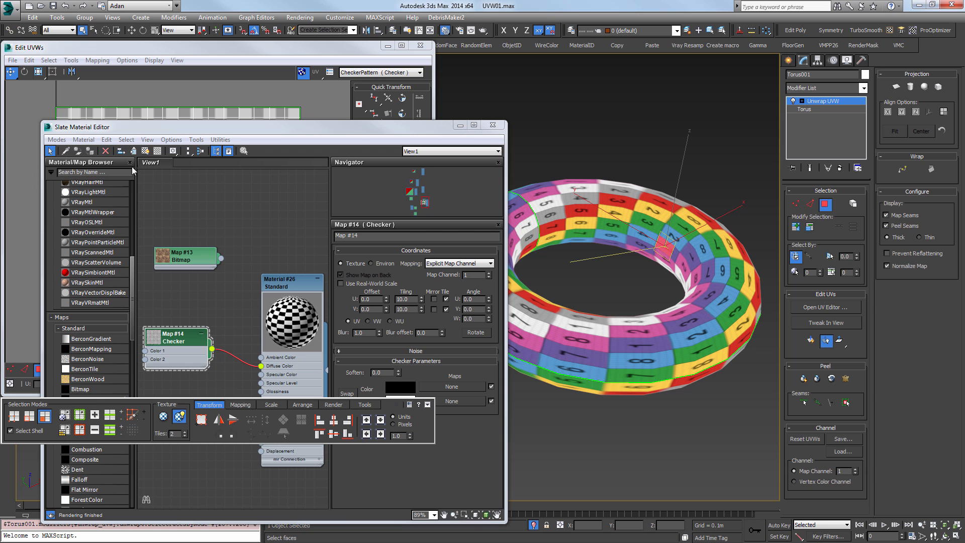
pyautogui.click(831, 101)
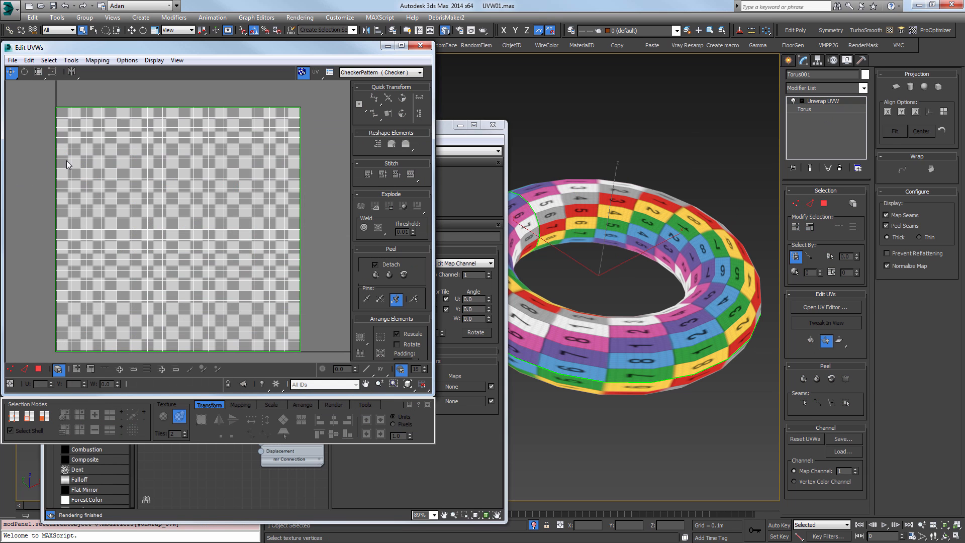
pyautogui.click(420, 45)
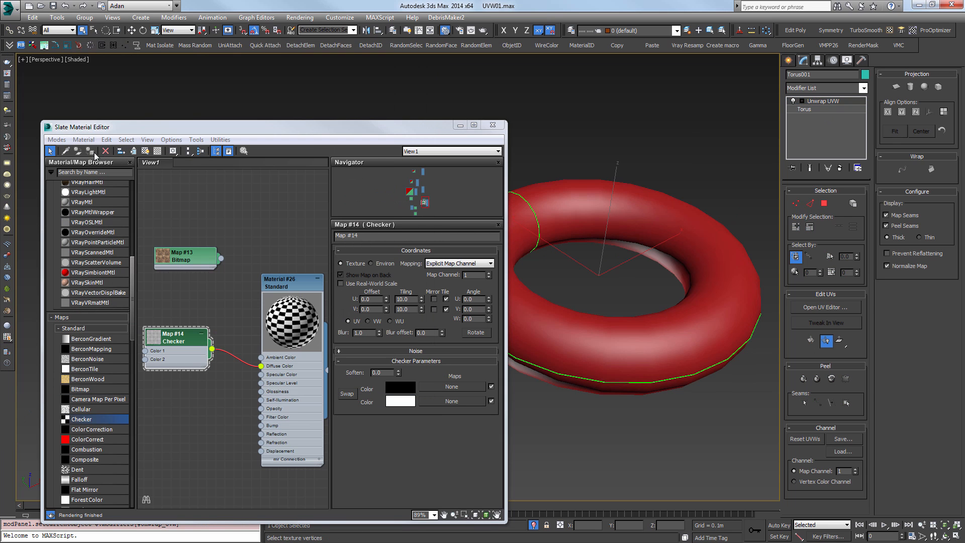
# Assign Material #26 to the torus with its checker shown in the viewport, and close the material editor.
pyautogui.click(287, 284)
pyautogui.click(89, 151)
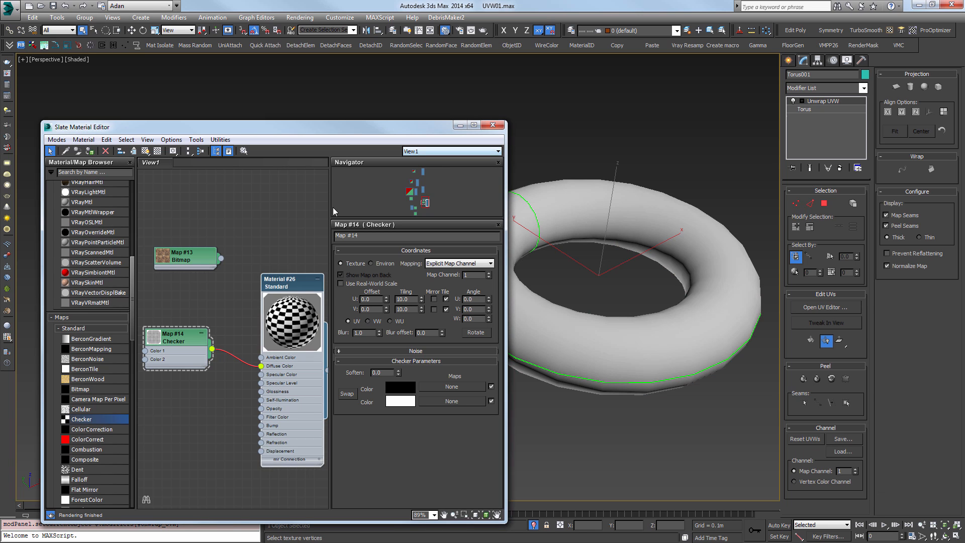
pyautogui.click(145, 151)
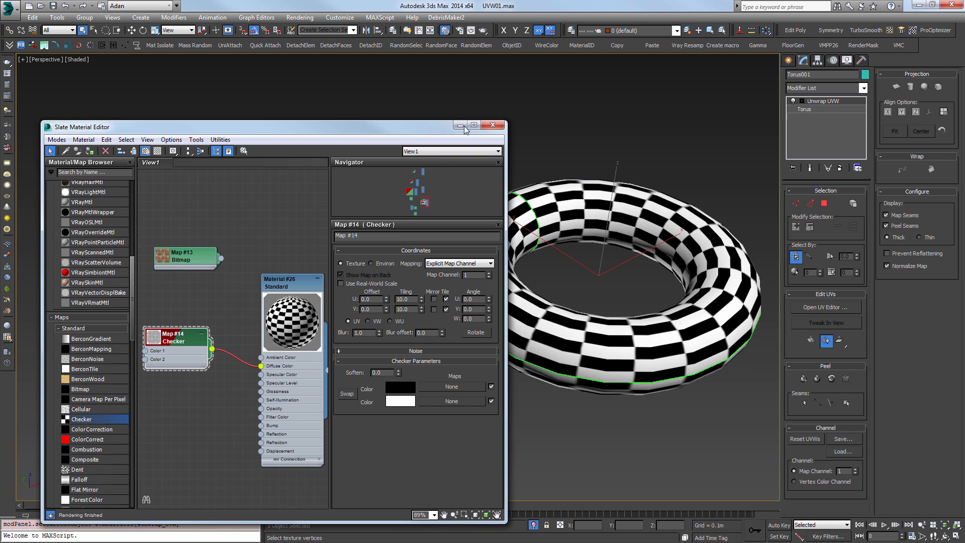
pyautogui.click(495, 129)
pyautogui.moveTo(696, 278)
pyautogui.keyDown('alt'); pyautogui.mouseDown(button='middle')
pyautogui.moveTo(687, 301)
pyautogui.moveTo(687, 285)
pyautogui.mouseUp(button='middle'); pyautogui.keyUp('alt')
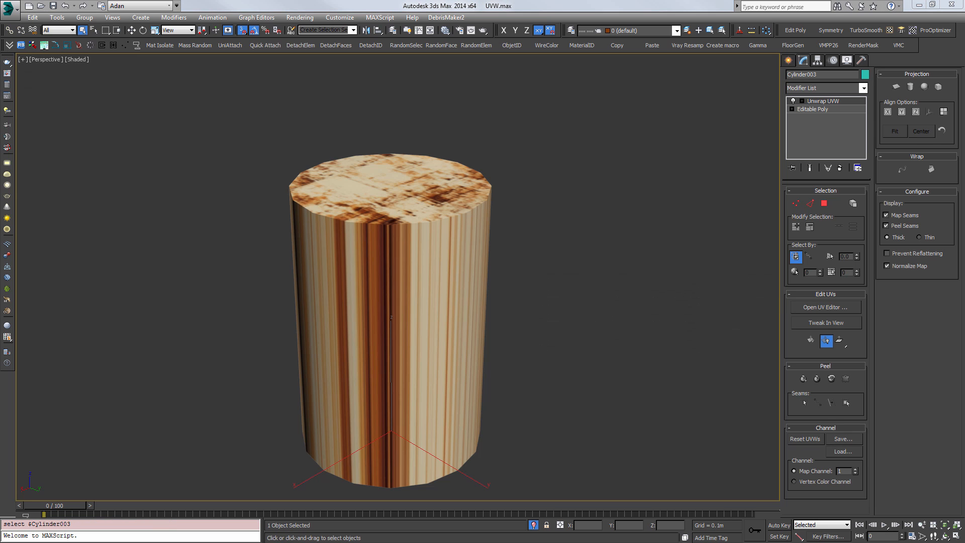
# Open the UV editor for the cylinder and widen its window.
pyautogui.moveTo(483, 272); pyautogui.dragTo(480, 240, button='middle')
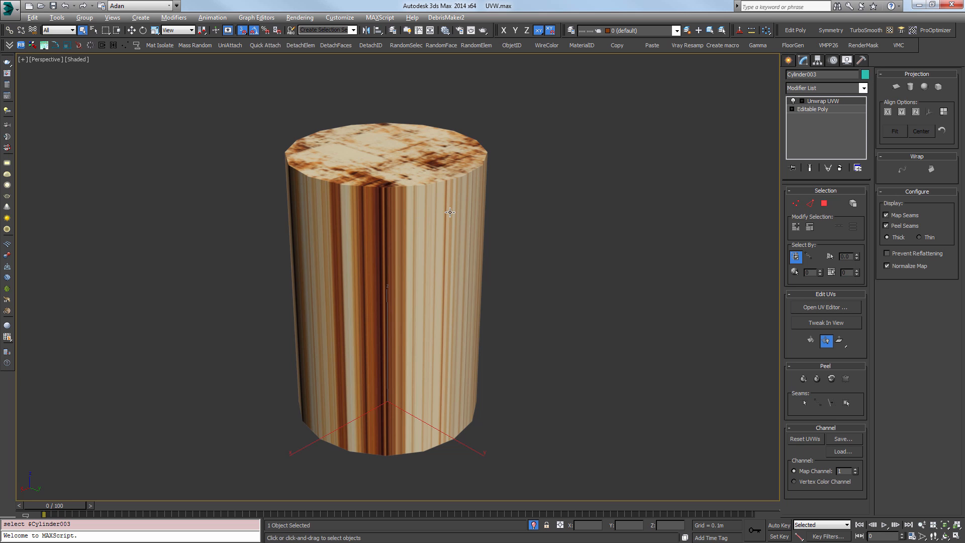
pyautogui.keyDown('alt'); pyautogui.moveTo(449, 213); pyautogui.dragTo(444, 215, button='middle'); pyautogui.keyUp('alt')
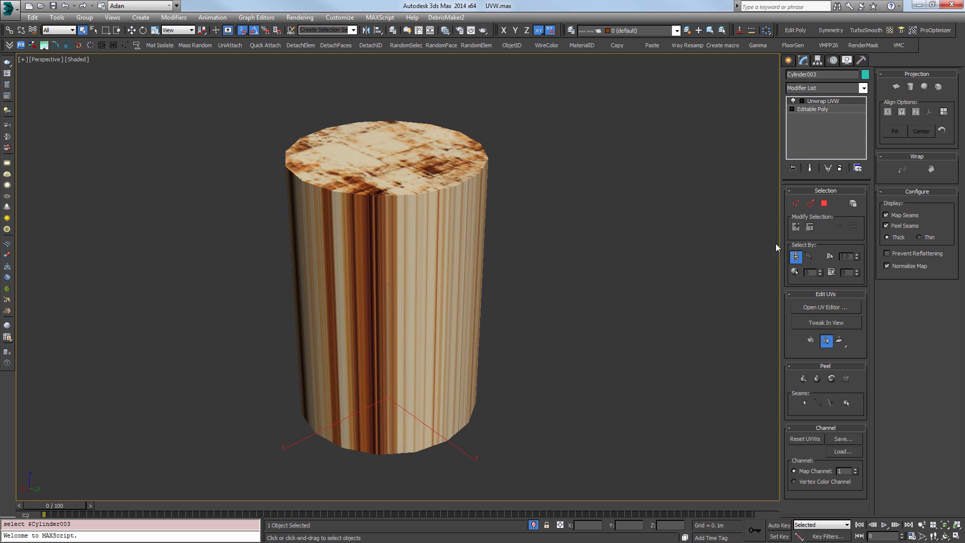
pyautogui.click(825, 307)
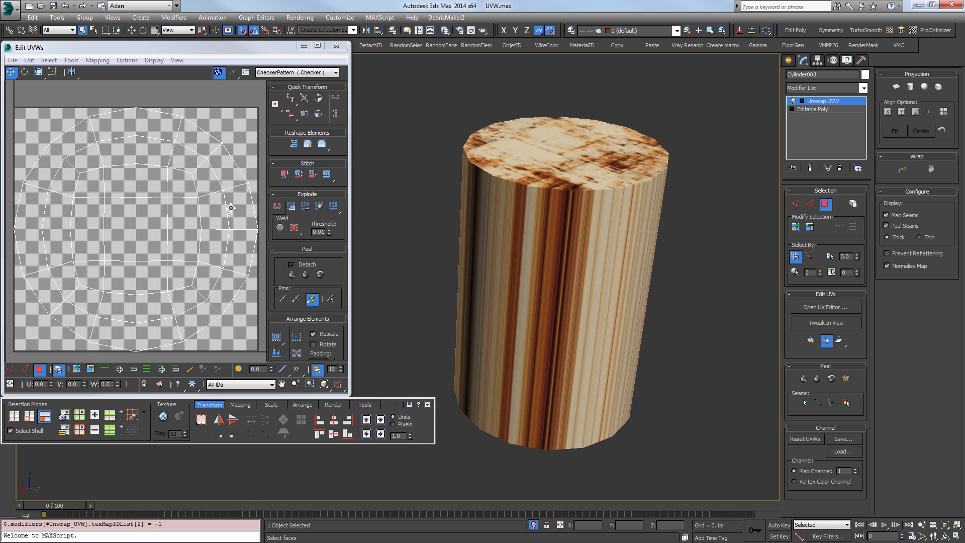
pyautogui.moveTo(353, 315); pyautogui.dragTo(438, 316)
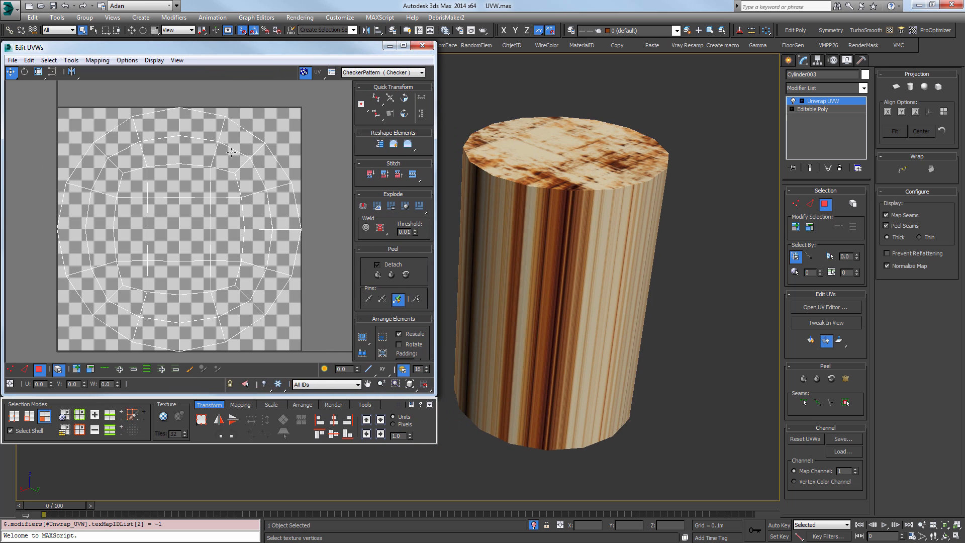
pyautogui.scroll(-3, 218, 198)
pyautogui.keyDown('alt'); pyautogui.moveTo(580, 235); pyautogui.dragTo(607, 237, button='middle'); pyautogui.keyUp('alt')
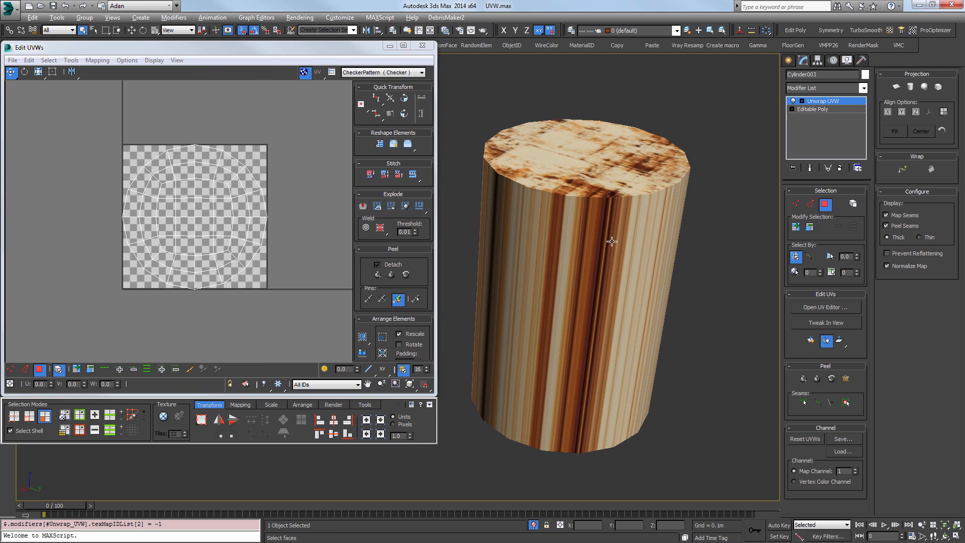
# Select individual side faces in one column of the cylinder to examine where they lie in the UV layout.
pyautogui.click(602, 234)
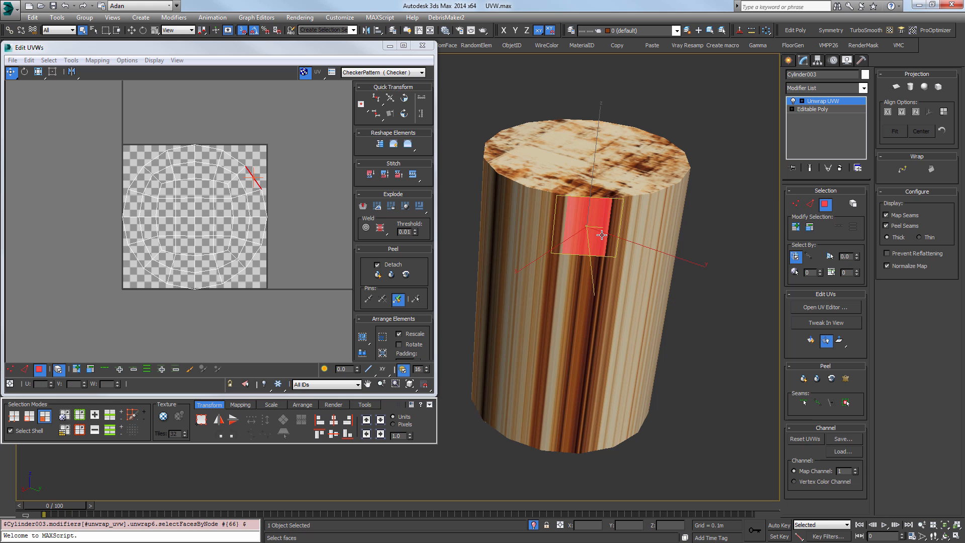
pyautogui.click(590, 285)
pyautogui.click(256, 173)
pyautogui.click(252, 169)
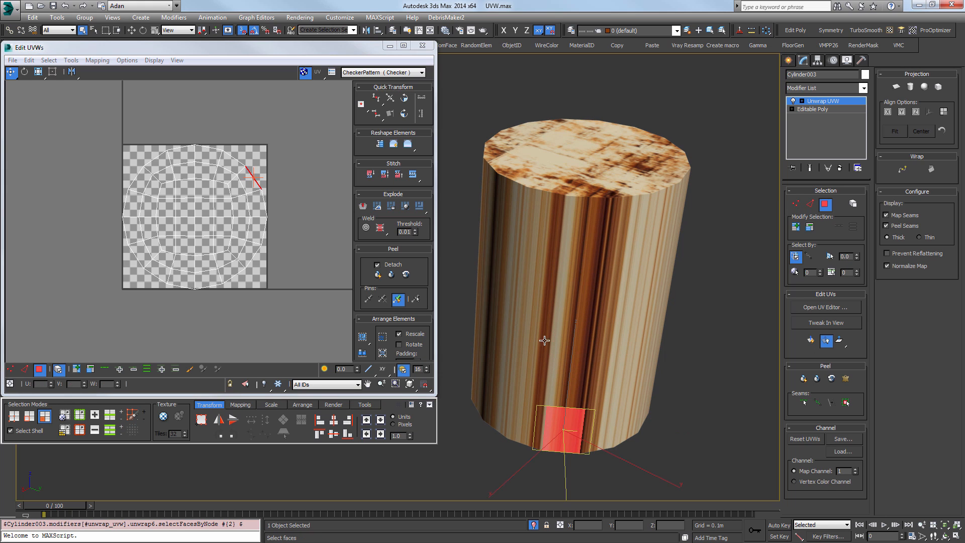
# Display the cylinder's edges in the viewport and select all of its faces.
pyautogui.moveTo(619, 271)
pyautogui.keyDown('alt'); pyautogui.mouseDown(button='middle')
pyautogui.moveTo(626, 207)
pyautogui.moveTo(644, 301)
pyautogui.moveTo(626, 274)
pyautogui.mouseUp(button='middle'); pyautogui.keyUp('alt')
pyautogui.press('F4')
pyautogui.hotkey('ctrl', 'a')
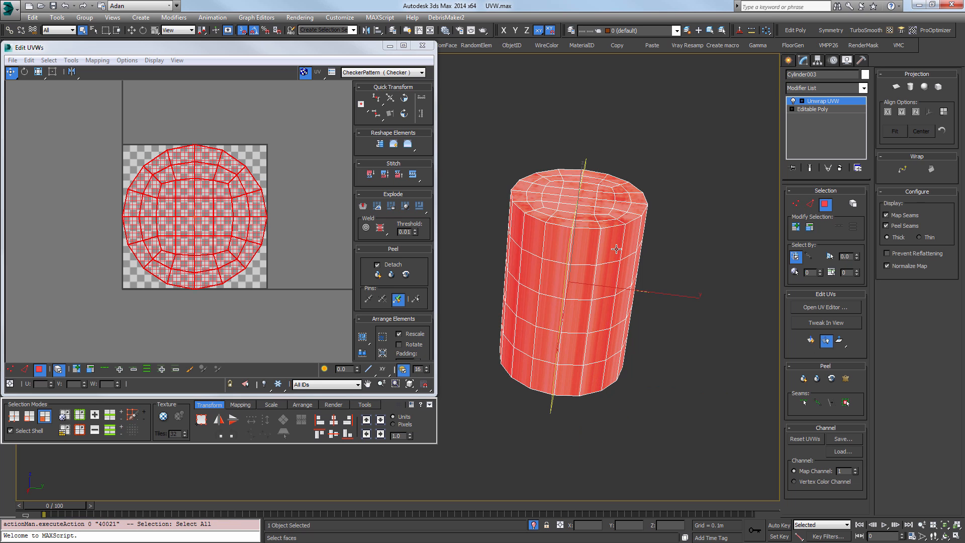
# Flatten-map all of the cylinder's selected faces with the default settings, then clear the face selection.
pyautogui.keyDown('alt'); pyautogui.moveTo(673, 253); pyautogui.dragTo(570, 168, button='middle'); pyautogui.keyUp('alt')
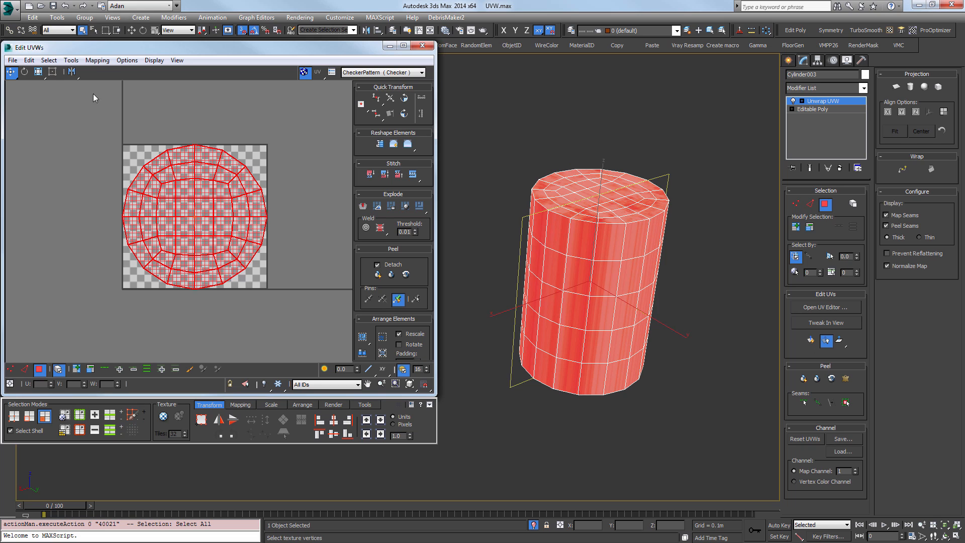
pyautogui.click(97, 60)
pyautogui.moveTo(70, 59)
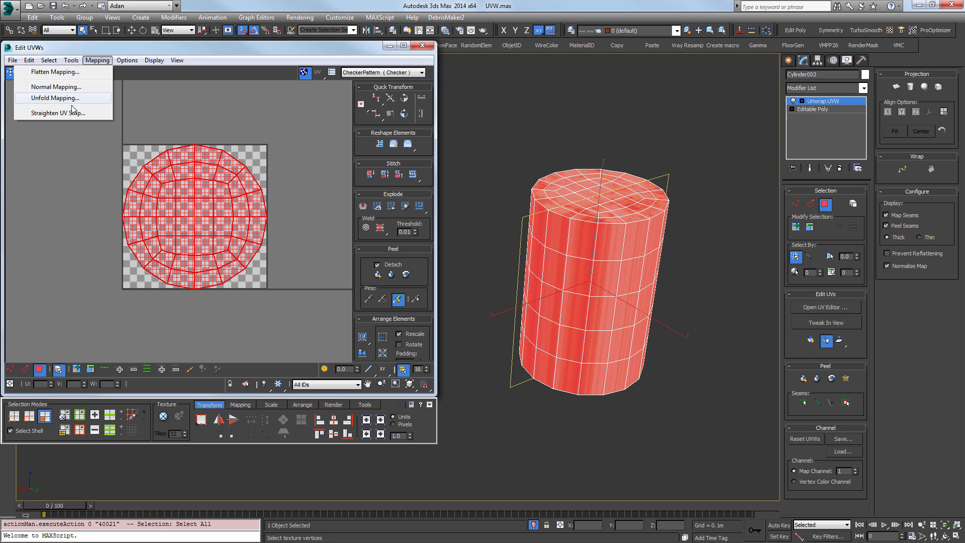
pyautogui.click(72, 73)
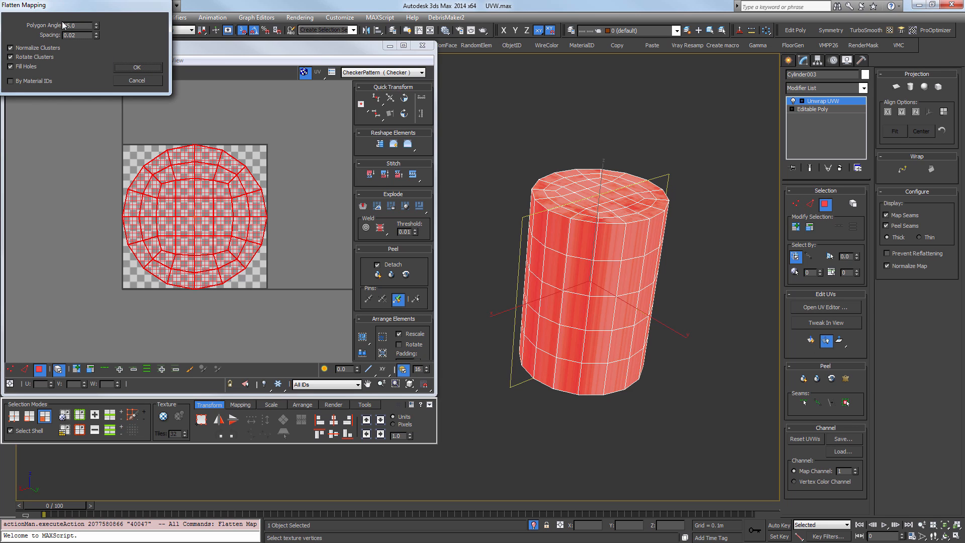
pyautogui.click(143, 68)
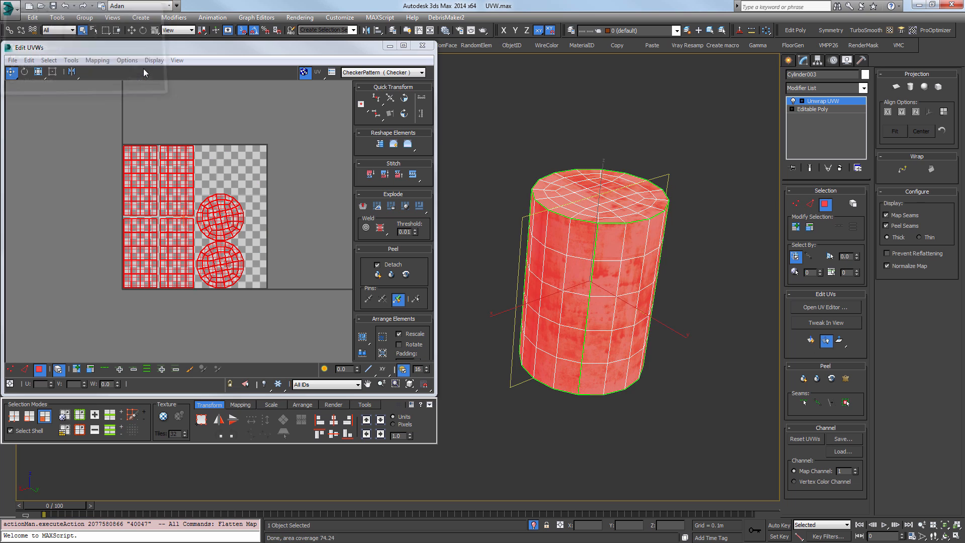
pyautogui.click(257, 195)
# Move the cylinder's four side strips and two round cap shells apart in the UV layout.
pyautogui.scroll(1, 161, 192)
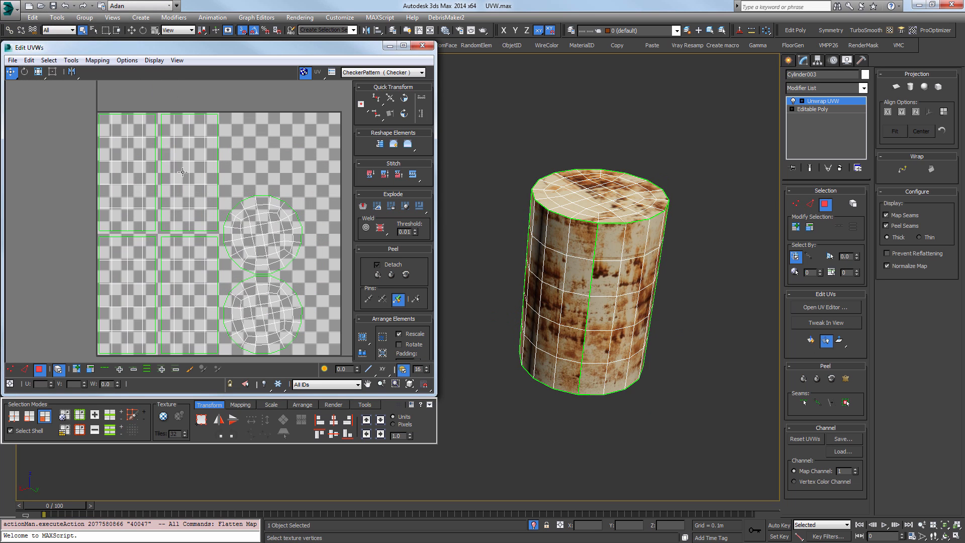
pyautogui.moveTo(225, 220); pyautogui.dragTo(182, 186, button='middle')
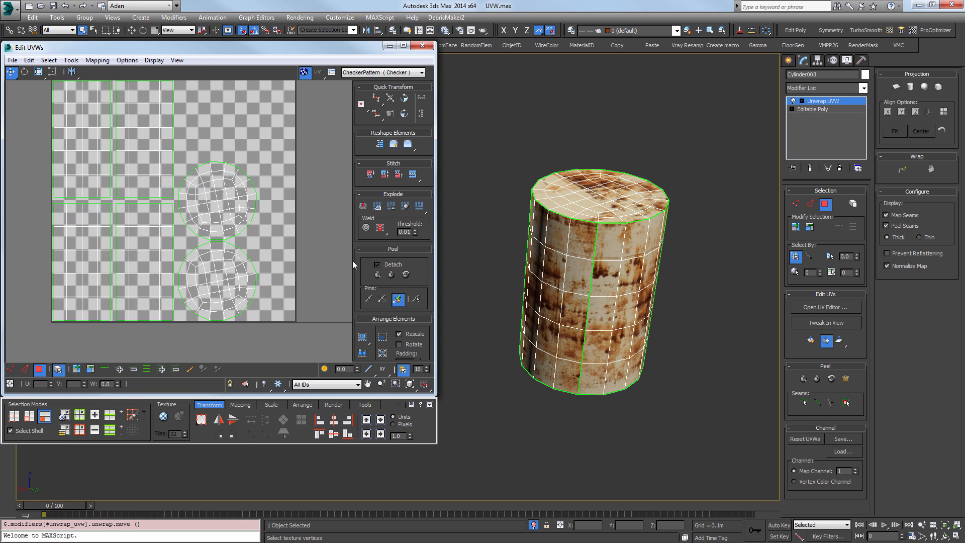
pyautogui.keyDown('alt'); pyautogui.moveTo(629, 247); pyautogui.dragTo(725, 224, button='middle'); pyautogui.keyUp('alt')
pyautogui.moveTo(677, 274)
pyautogui.keyDown('alt'); pyautogui.mouseDown(button='middle')
pyautogui.moveTo(537, 251)
pyautogui.moveTo(507, 257)
pyautogui.moveTo(588, 287)
pyautogui.moveTo(689, 263)
pyautogui.moveTo(671, 264)
pyautogui.moveTo(751, 258)
pyautogui.moveTo(681, 257)
pyautogui.mouseUp(button='middle'); pyautogui.keyUp('alt')
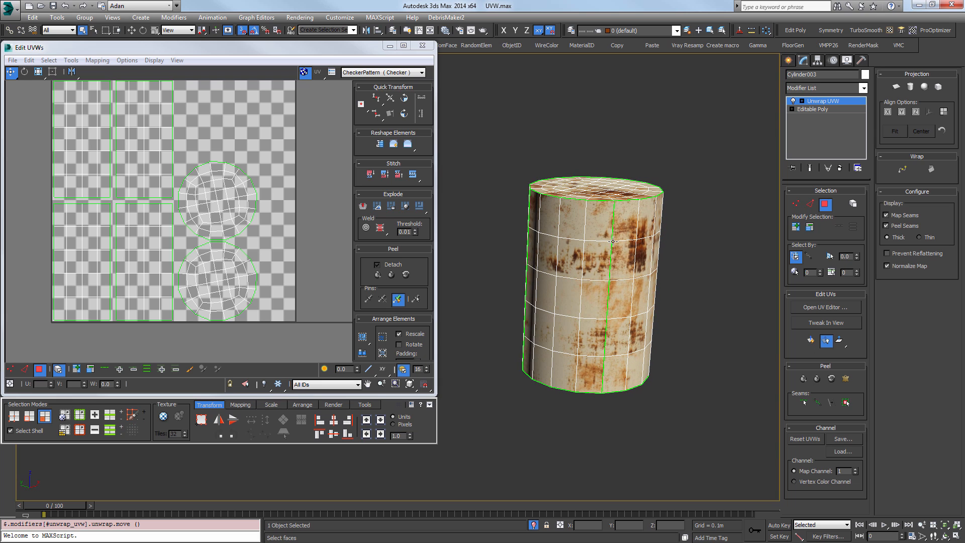
pyautogui.moveTo(141, 165); pyautogui.dragTo(199, 119)
pyautogui.moveTo(217, 153); pyautogui.dragTo(225, 181, button='middle')
pyautogui.scroll(-2, 221, 201)
pyautogui.moveTo(178, 247); pyautogui.dragTo(241, 281)
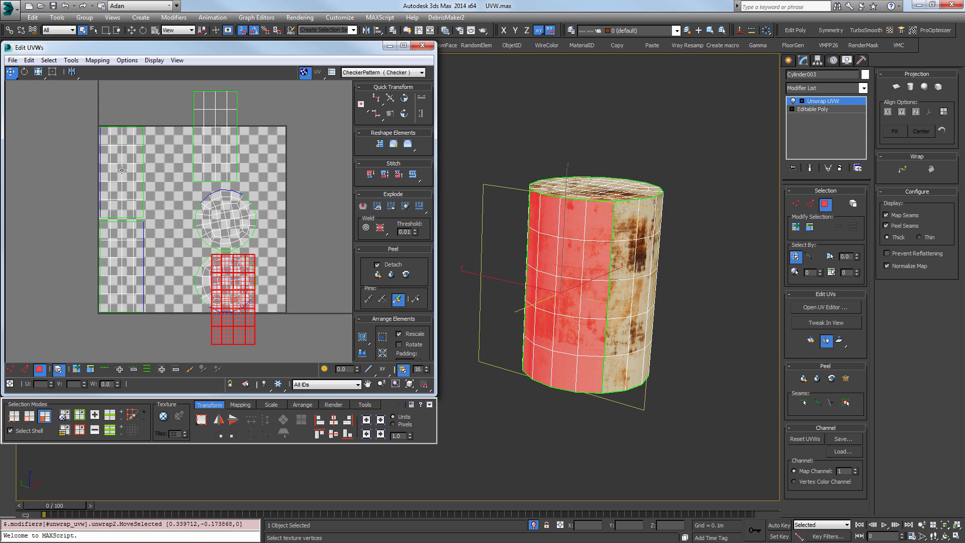
pyautogui.moveTo(125, 190); pyautogui.dragTo(159, 161)
pyautogui.moveTo(133, 260); pyautogui.dragTo(135, 291)
pyautogui.moveTo(243, 314); pyautogui.dragTo(203, 324)
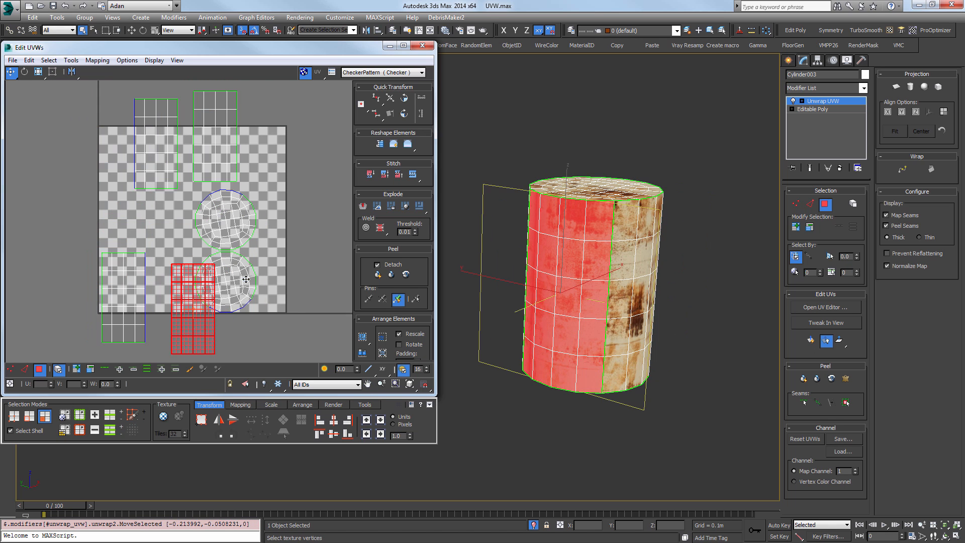
pyautogui.moveTo(222, 288); pyautogui.dragTo(262, 315)
pyautogui.moveTo(225, 211); pyautogui.dragTo(284, 221)
# Examine how the rust texture breaks along the seams between the cylinder's side strips.
pyautogui.keyDown('alt'); pyautogui.moveTo(633, 253); pyautogui.dragTo(624, 255, button='middle'); pyautogui.keyUp('alt')
pyautogui.moveTo(596, 232); pyautogui.dragTo(555, 238, button='middle')
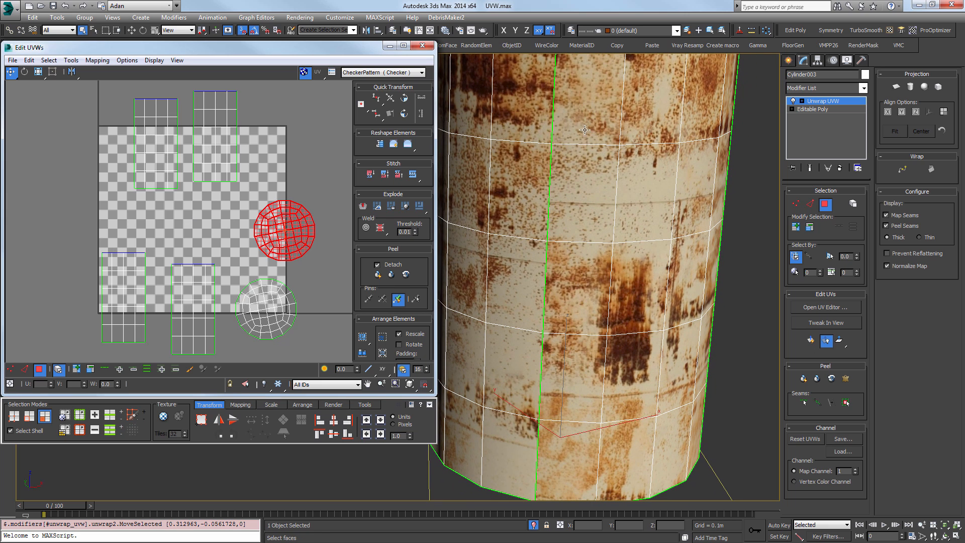
pyautogui.scroll(-5, 578, 227)
pyautogui.keyDown('alt'); pyautogui.moveTo(568, 212); pyautogui.dragTo(608, 214, button='middle'); pyautogui.keyUp('alt')
pyautogui.scroll(5, 644, 244)
pyautogui.keyDown('alt'); pyautogui.moveTo(645, 243); pyautogui.dragTo(648, 266, button='middle'); pyautogui.keyUp('alt')
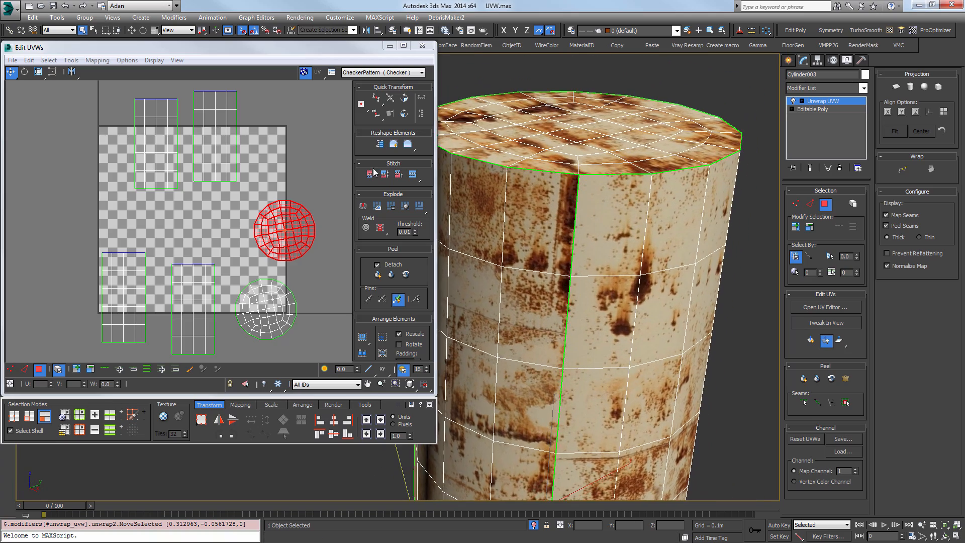
pyautogui.scroll(-3, 158, 177)
pyautogui.scroll(2, 170, 127)
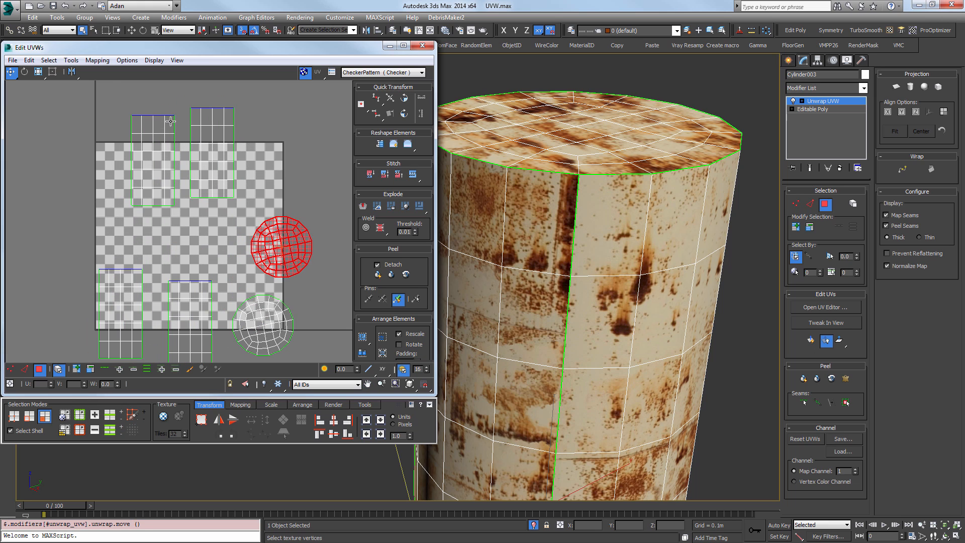
# Stitch the four side strips together along their long border edges into a single shell.
pyautogui.press('2')
pyautogui.doubleClick(174, 126)
pyautogui.moveTo(237, 187); pyautogui.dragTo(245, 186, button='middle')
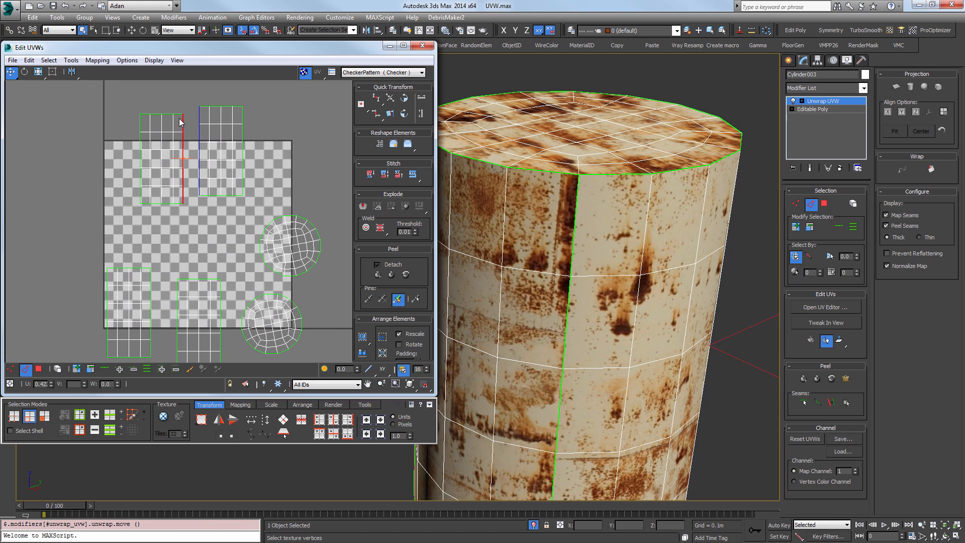
pyautogui.click(413, 174)
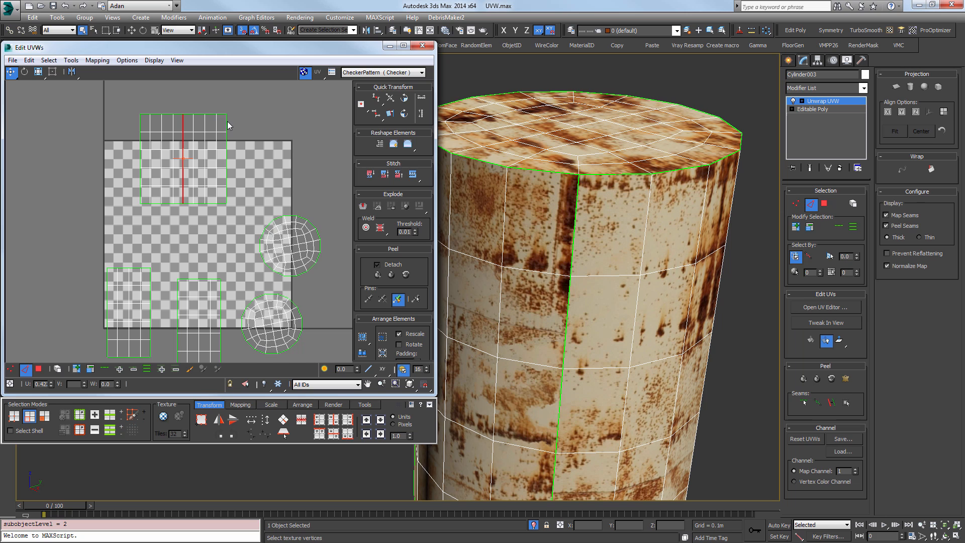
pyautogui.click(413, 174)
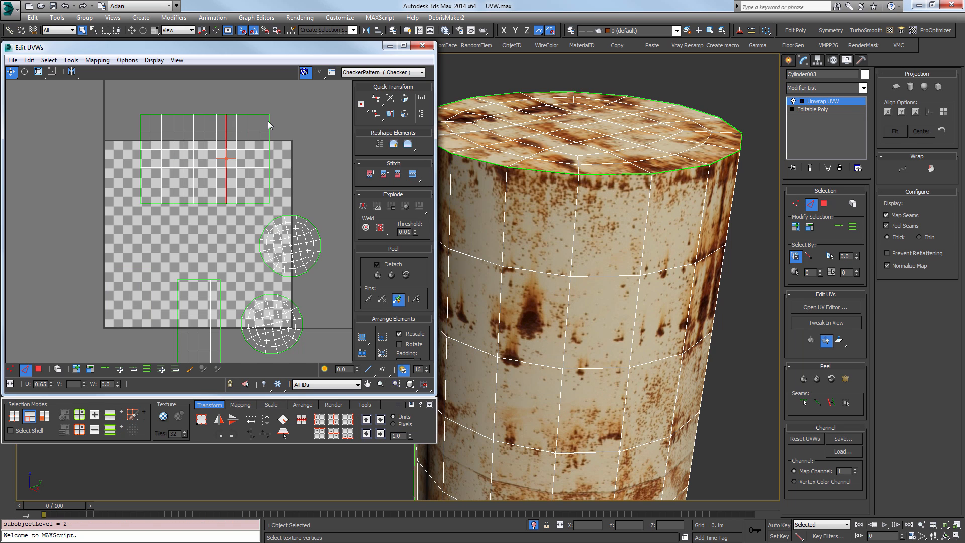
pyautogui.click(413, 173)
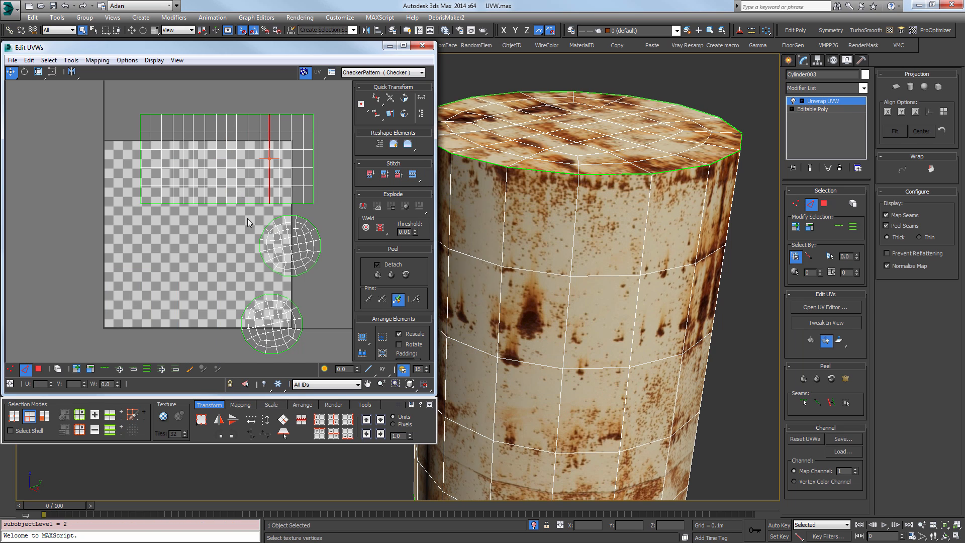
# Switch to selecting whole shells by face, move the bottom cap's shell outside the checker tile and enlarge it.
pyautogui.scroll(-3, 248, 218)
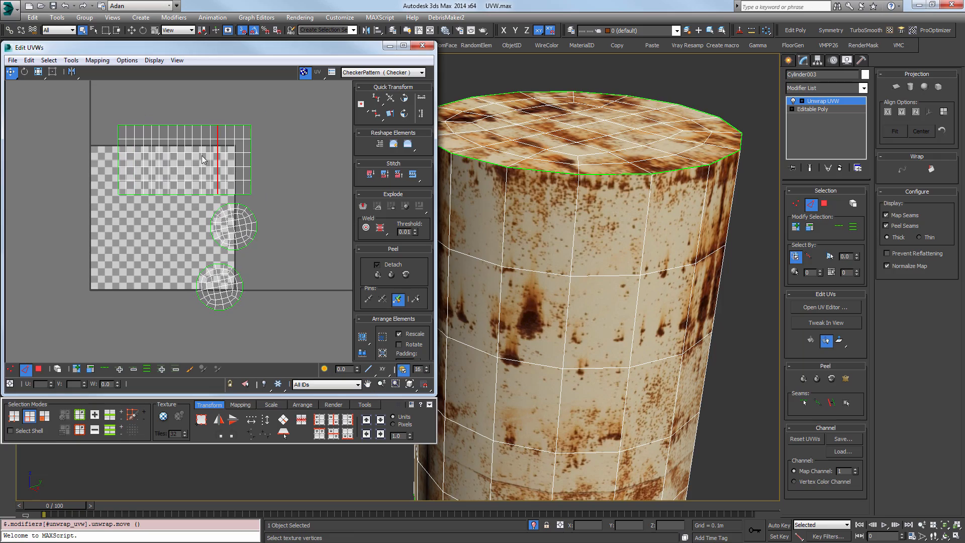
pyautogui.keyDown('alt'); pyautogui.moveTo(553, 277); pyautogui.dragTo(587, 288, button='middle'); pyautogui.keyUp('alt')
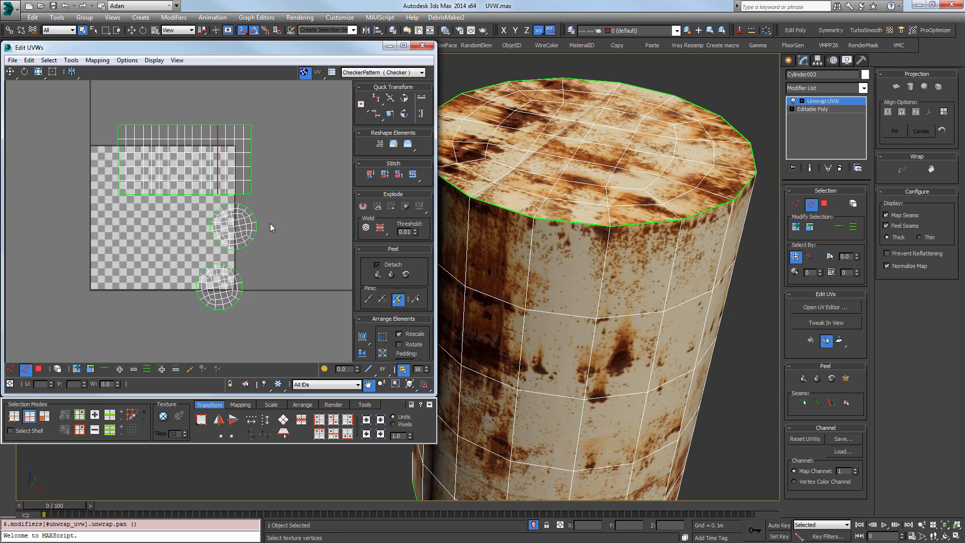
pyautogui.scroll(-2, 260, 216)
pyautogui.scroll(2, 260, 216)
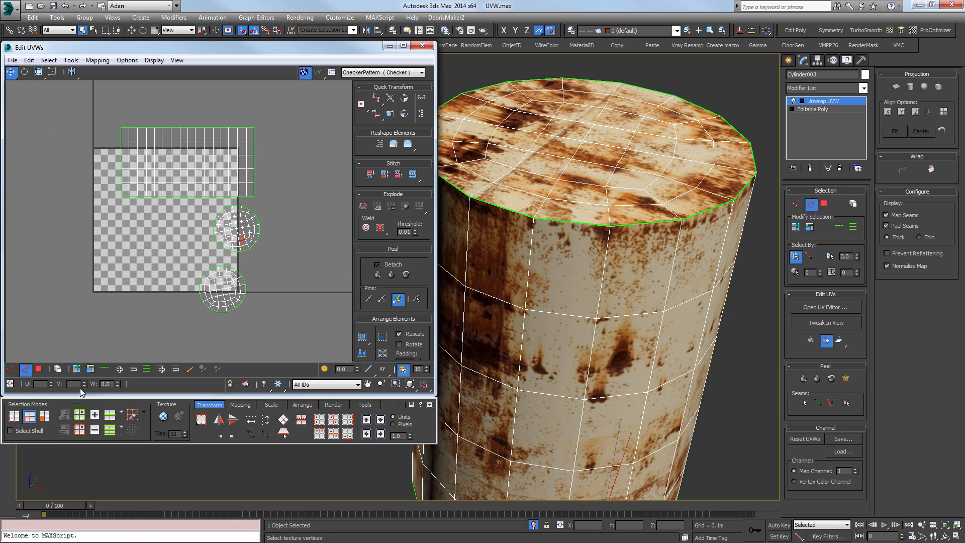
pyautogui.click(38, 369)
pyautogui.click(58, 369)
pyautogui.click(236, 229)
pyautogui.press('r')
pyautogui.moveTo(136, 197); pyautogui.dragTo(78, 174, button='middle')
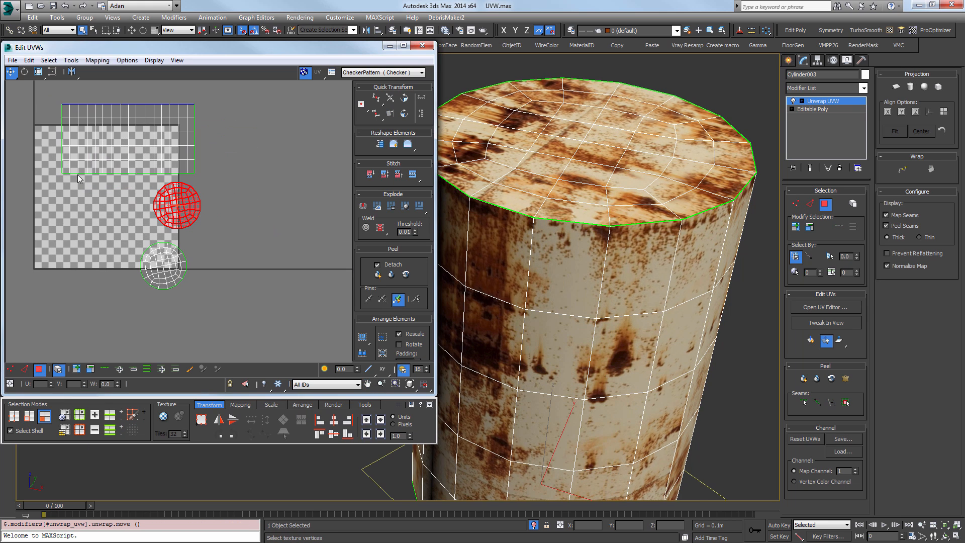
pyautogui.moveTo(183, 210); pyautogui.dragTo(361, 188)
# Shrink the stitched side shell and scale the top cap's shell up by 2.86.
pyautogui.press('w')
pyautogui.click(128, 140)
pyautogui.press('r')
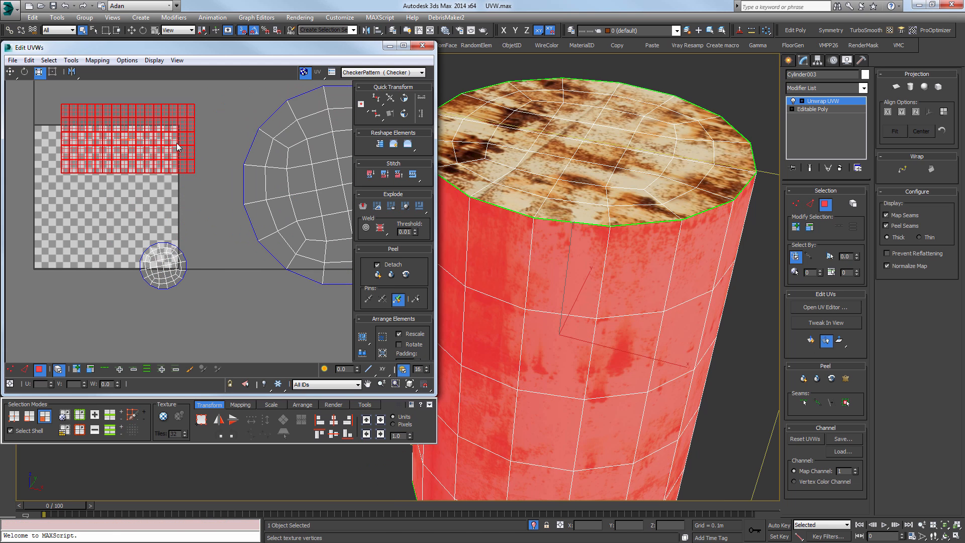
pyautogui.moveTo(128, 141); pyautogui.dragTo(100, 143)
pyautogui.click(173, 266)
pyautogui.moveTo(173, 265); pyautogui.dragTo(171, 225)
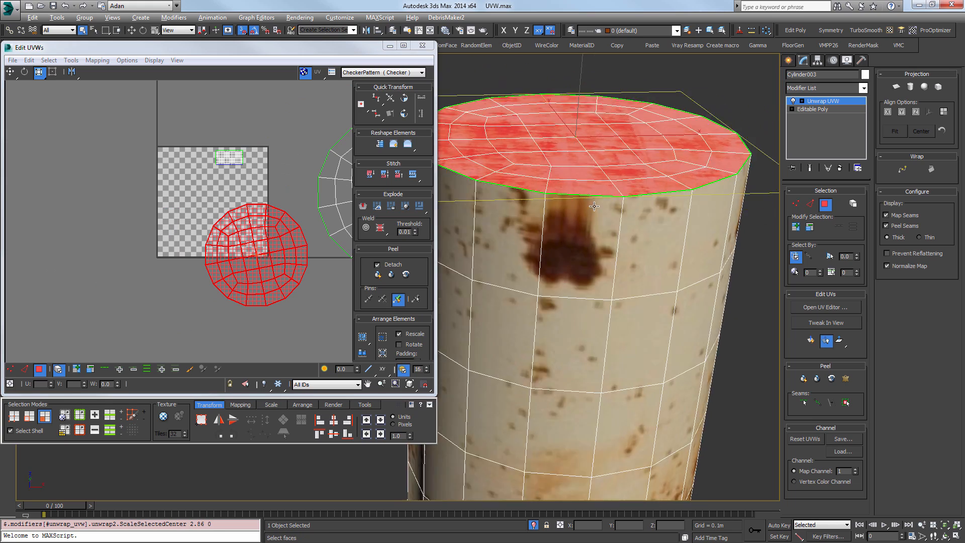
# Enlarge the bottom cap's shell further, shift the top cap's shell sideways over the tile, and clear the selection.
pyautogui.scroll(-5, 618, 211)
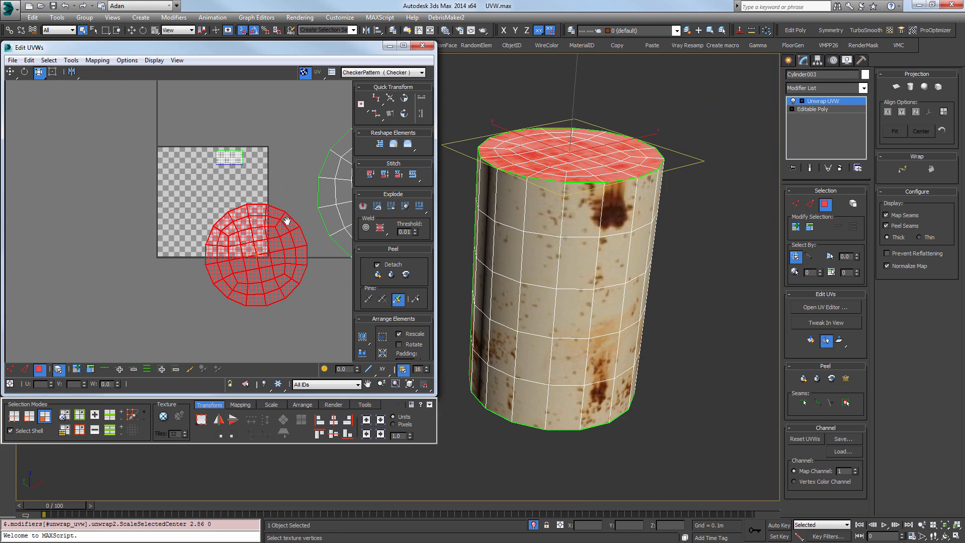
pyautogui.moveTo(286, 219); pyautogui.dragTo(156, 234, button='middle')
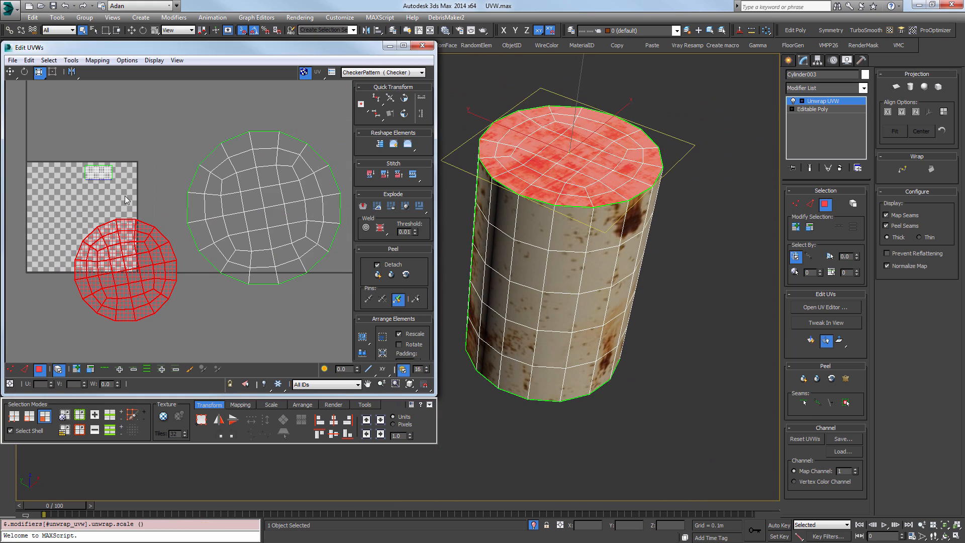
pyautogui.click(247, 198)
pyautogui.moveTo(248, 198)
pyautogui.mouseDown()
pyautogui.moveTo(233, 173)
pyautogui.moveTo(242, 182)
pyautogui.mouseUp()
pyautogui.click(121, 282)
pyautogui.click(10, 72)
pyautogui.moveTo(126, 271); pyautogui.dragTo(91, 276)
pyautogui.hotkey('ctrl', 'd')
# Display the numbered colour checker texture on the cylinder and set its tiling to 7.
pyautogui.keyDown('alt'); pyautogui.moveTo(616, 172); pyautogui.dragTo(723, 156, button='middle'); pyautogui.keyUp('alt')
pyautogui.click(583, 220)
pyautogui.keyDown('alt'); pyautogui.moveTo(574, 251); pyautogui.dragTo(654, 258, button='middle'); pyautogui.keyUp('alt')
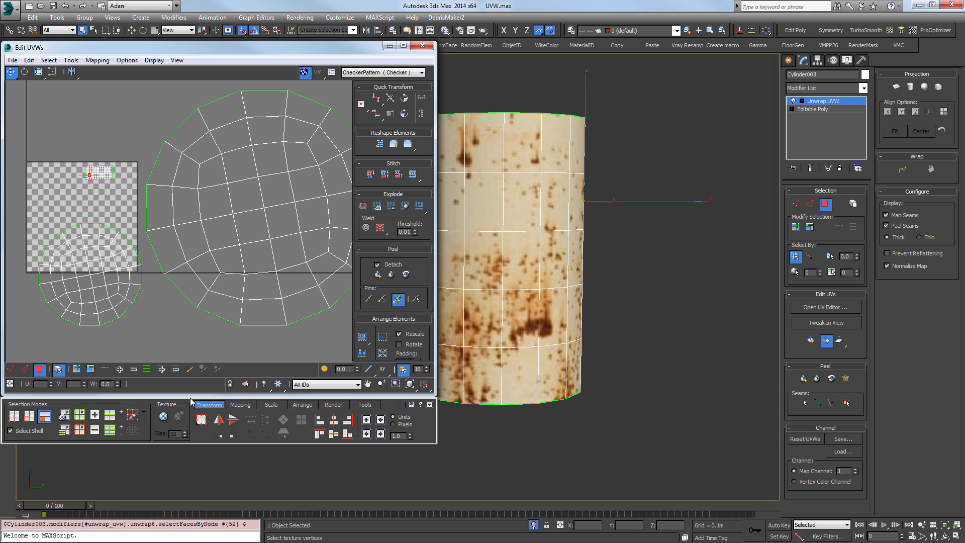
pyautogui.click(164, 418)
pyautogui.click(165, 420)
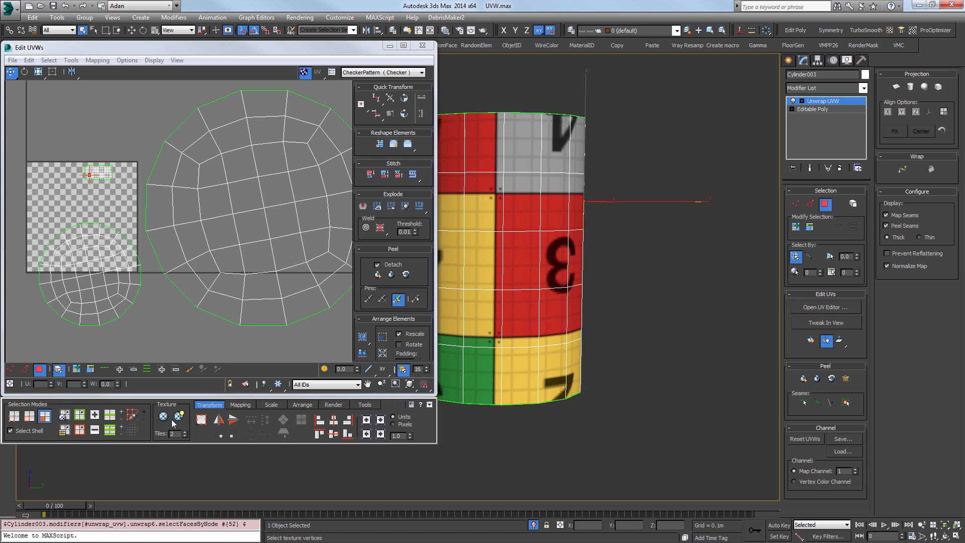
pyautogui.moveTo(185, 431); pyautogui.dragTo(185, 418)
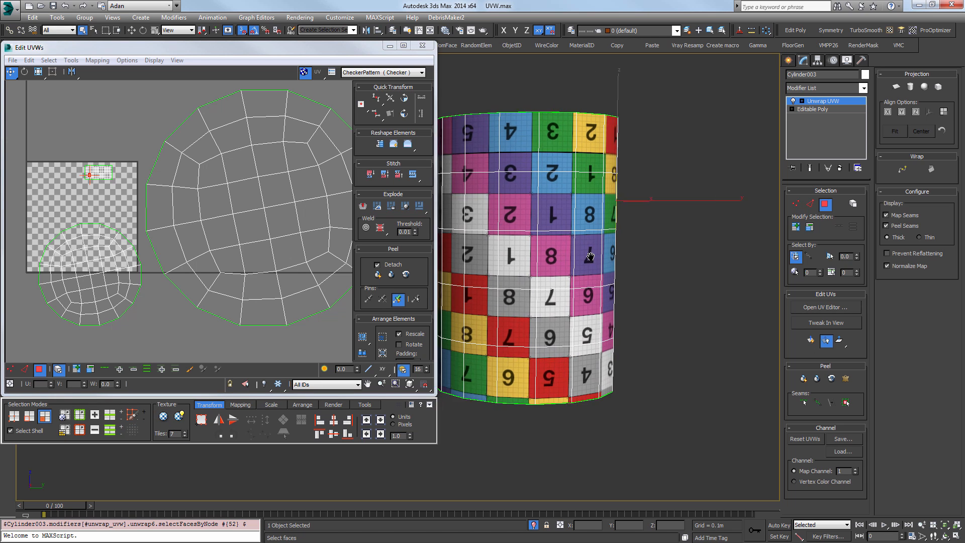
# Compare the size of the checker squares on the cylinder's side, top cap and bottom cap.
pyautogui.keyDown('alt'); pyautogui.moveTo(603, 241); pyautogui.dragTo(603, 301, button='middle'); pyautogui.keyUp('alt')
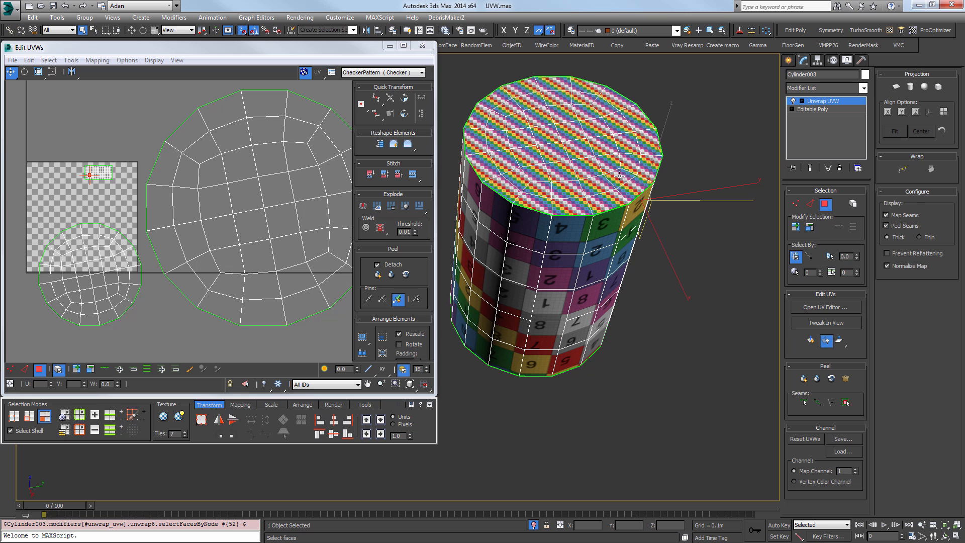
pyautogui.keyDown('alt'); pyautogui.moveTo(515, 173); pyautogui.dragTo(595, 138, button='middle'); pyautogui.keyUp('alt')
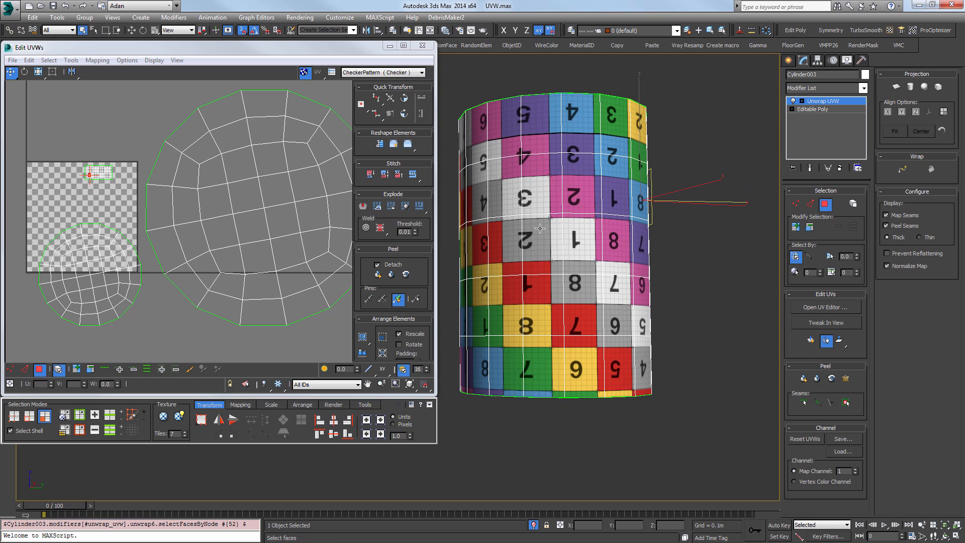
pyautogui.keyDown('alt'); pyautogui.moveTo(615, 171); pyautogui.dragTo(570, 233, button='middle'); pyautogui.keyUp('alt')
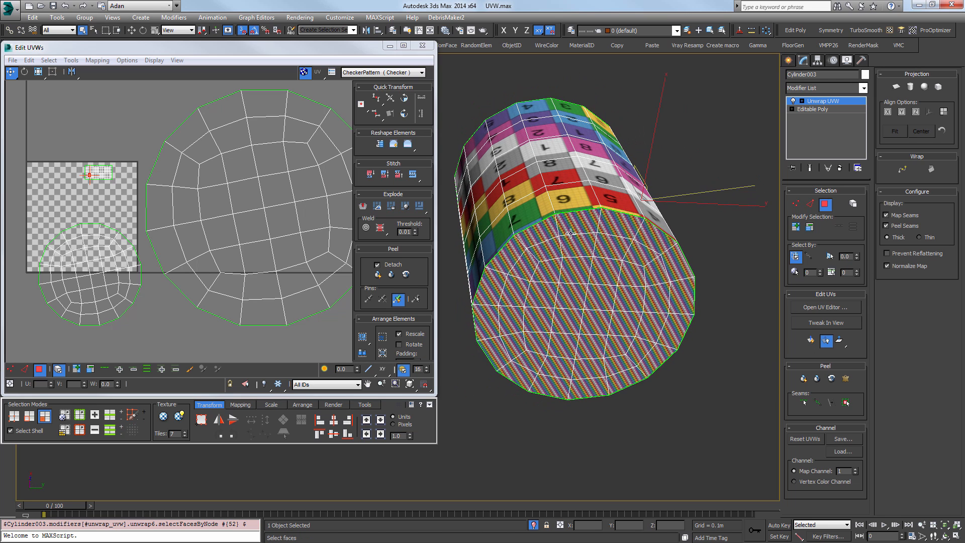
pyautogui.keyDown('alt'); pyautogui.moveTo(610, 191); pyautogui.dragTo(630, 227, button='middle'); pyautogui.keyUp('alt')
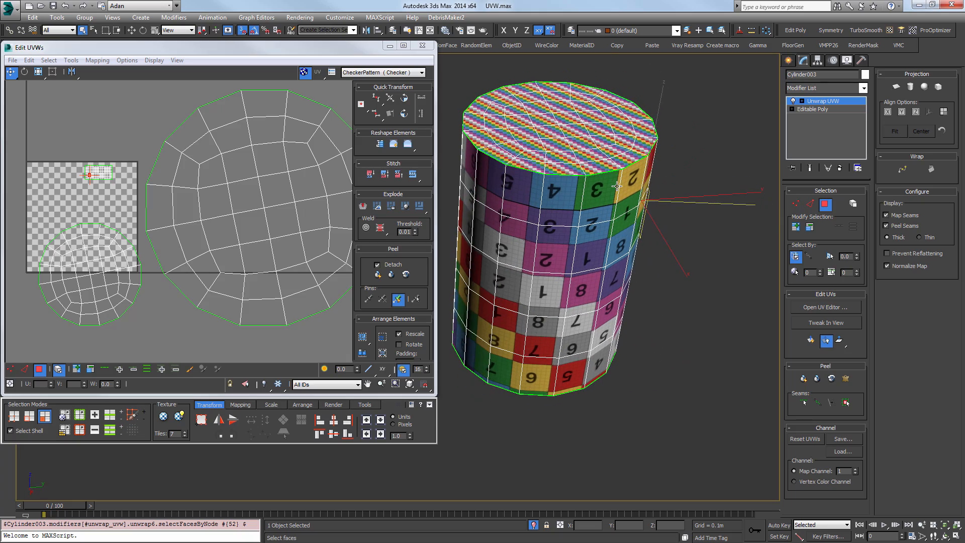
pyautogui.scroll(3, 616, 186)
pyautogui.scroll(-3, 653, 200)
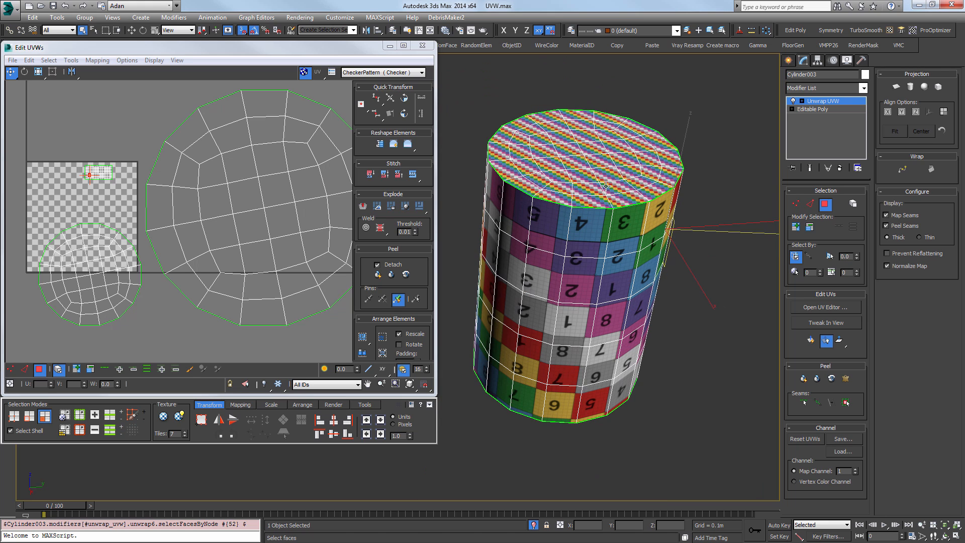
pyautogui.keyDown('alt'); pyautogui.moveTo(593, 197); pyautogui.dragTo(663, 170, button='middle'); pyautogui.keyUp('alt')
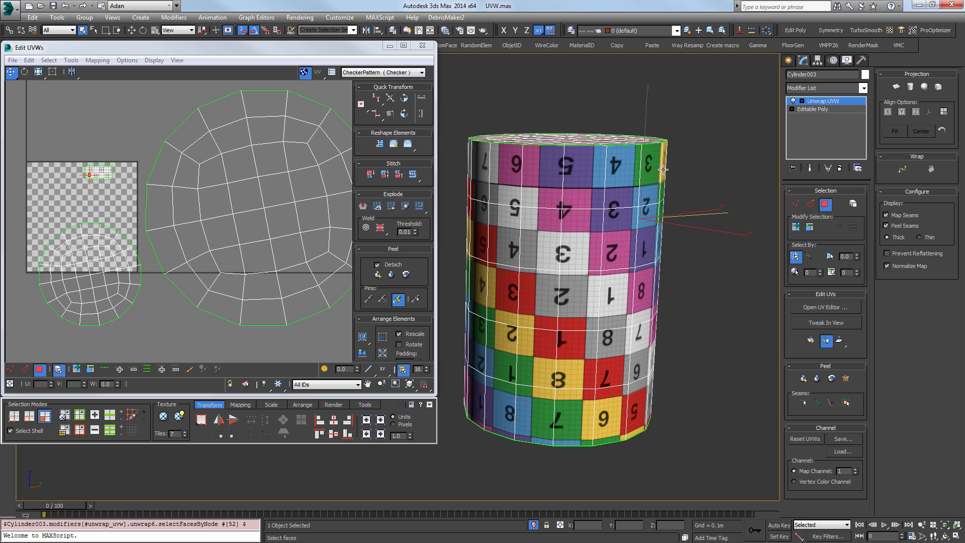
# Select the bottom cap's shell and scale it down by about 0.33 about its centre.
pyautogui.click(174, 194)
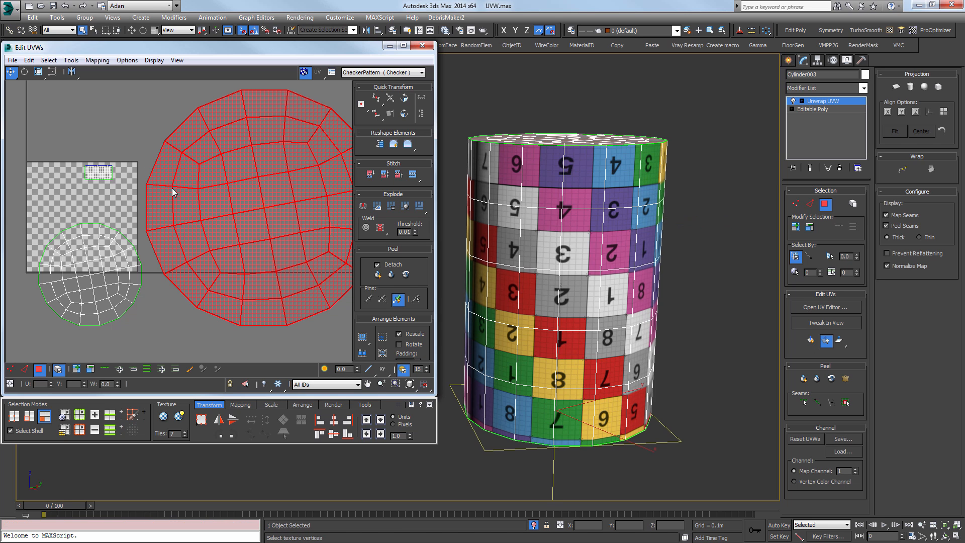
pyautogui.click(113, 247)
pyautogui.click(214, 195)
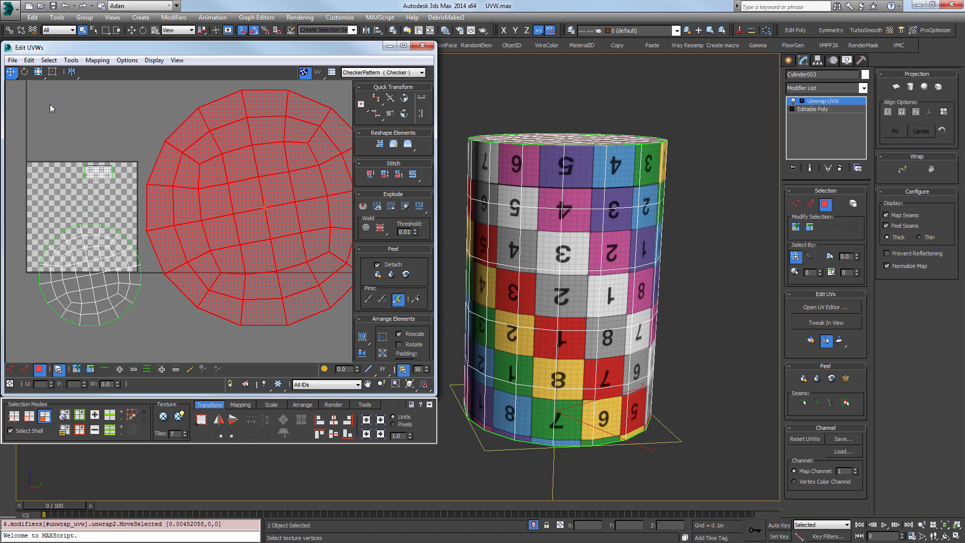
pyautogui.click(38, 72)
pyautogui.moveTo(276, 190); pyautogui.dragTo(296, 272)
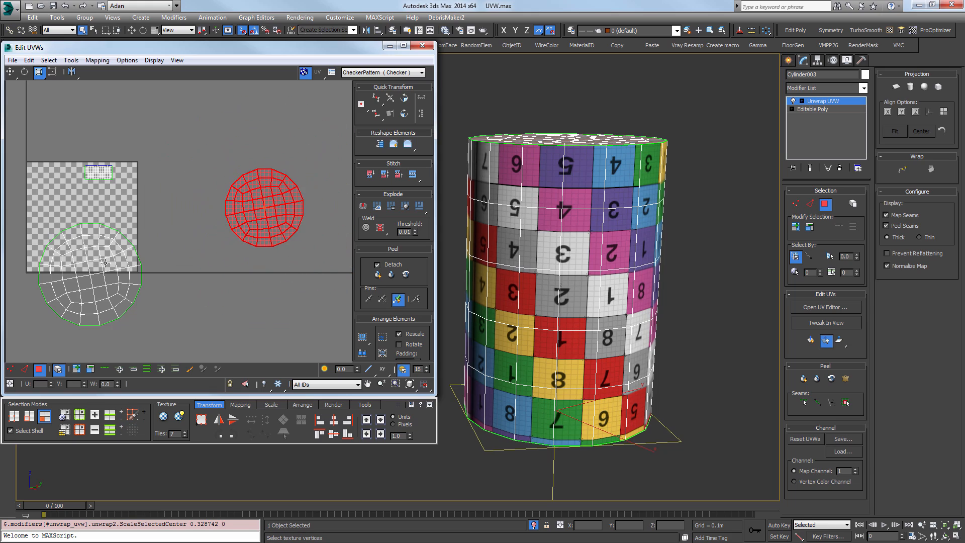
# Move the top cap's shell diagonally up towards the bottom cap's shell, across the UV tile's side edge.
pyautogui.click(105, 262)
pyautogui.press('w')
pyautogui.moveTo(96, 275); pyautogui.dragTo(177, 228)
pyautogui.keyDown('alt'); pyautogui.moveTo(543, 206); pyautogui.dragTo(578, 166, button='middle'); pyautogui.keyUp('alt')
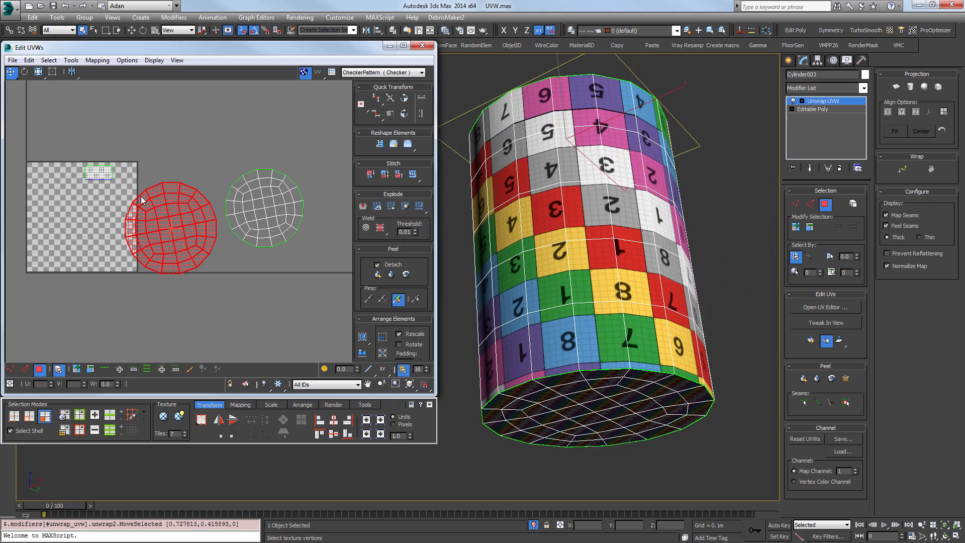
# Enlarge the side shell by 5.04, and reduce it slightly until it spans about the width of the UV tile.
pyautogui.click(98, 173)
pyautogui.press('r')
pyautogui.moveTo(98, 176); pyautogui.dragTo(121, 76)
pyautogui.keyDown('alt'); pyautogui.moveTo(553, 176); pyautogui.dragTo(563, 242, button='middle'); pyautogui.keyUp('alt')
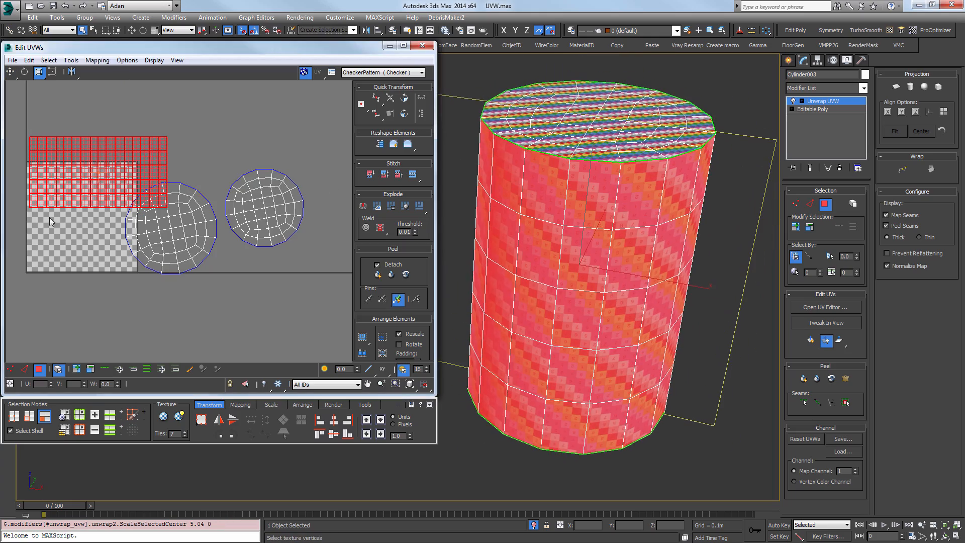
pyautogui.moveTo(94, 173); pyautogui.dragTo(40, 119)
# Rescale all shells to matching proportions and pack them inside the UV tile.
pyautogui.hotkey('ctrl', 'a')
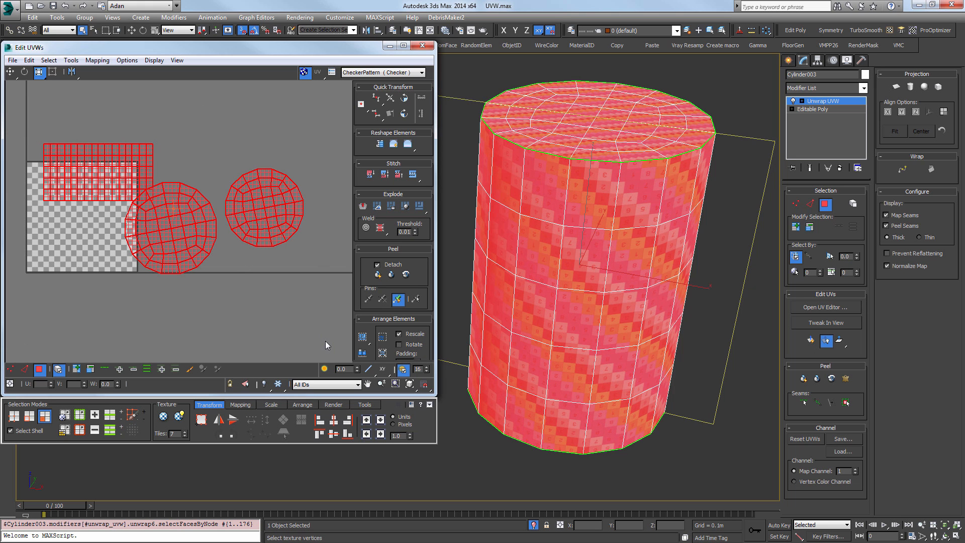
pyautogui.click(362, 354)
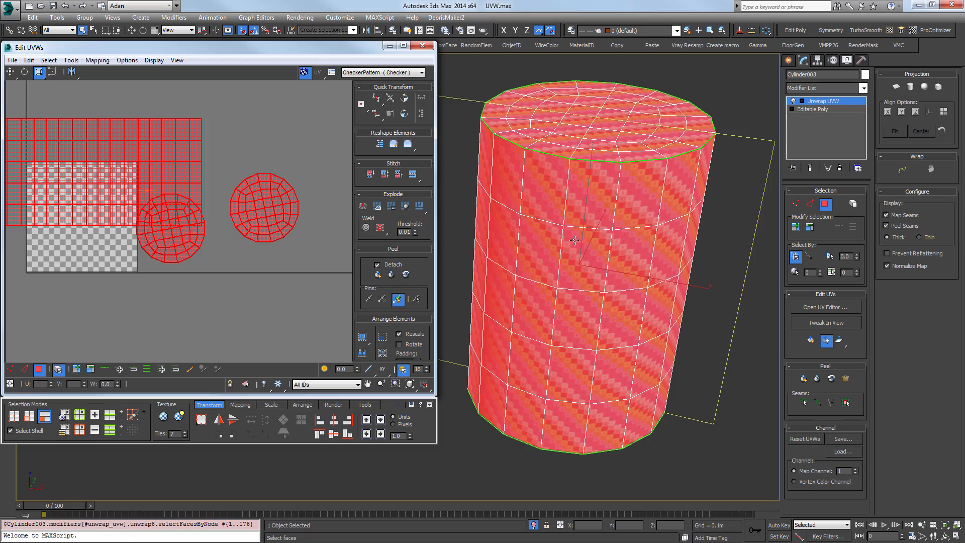
pyautogui.hotkey('ctrl', 'd')
pyautogui.moveTo(652, 207)
pyautogui.keyDown('alt'); pyautogui.mouseDown(button='middle')
pyautogui.moveTo(651, 265)
pyautogui.moveTo(649, 201)
pyautogui.mouseUp(button='middle'); pyautogui.keyUp('alt')
pyautogui.scroll(-3, 269, 280)
pyautogui.hotkey('ctrl', 'a')
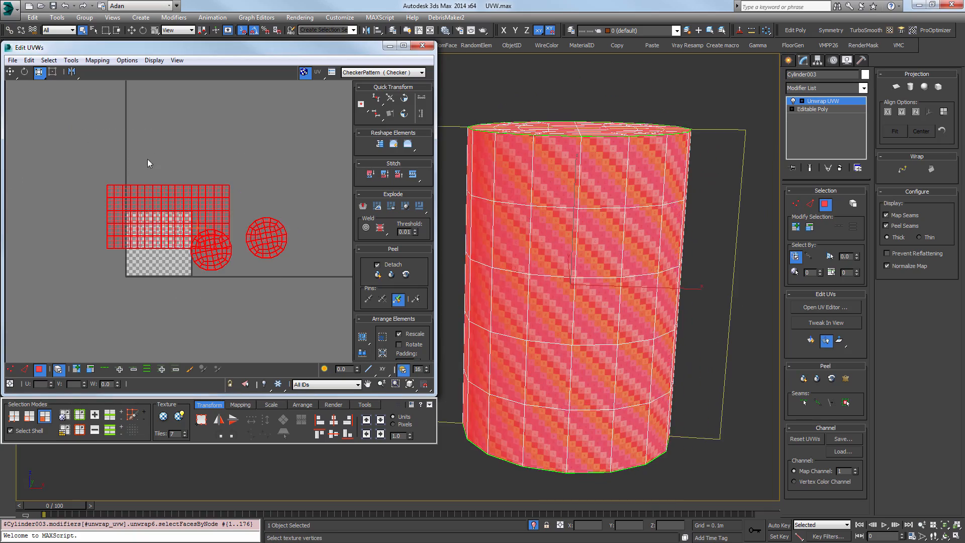
pyautogui.click(363, 339)
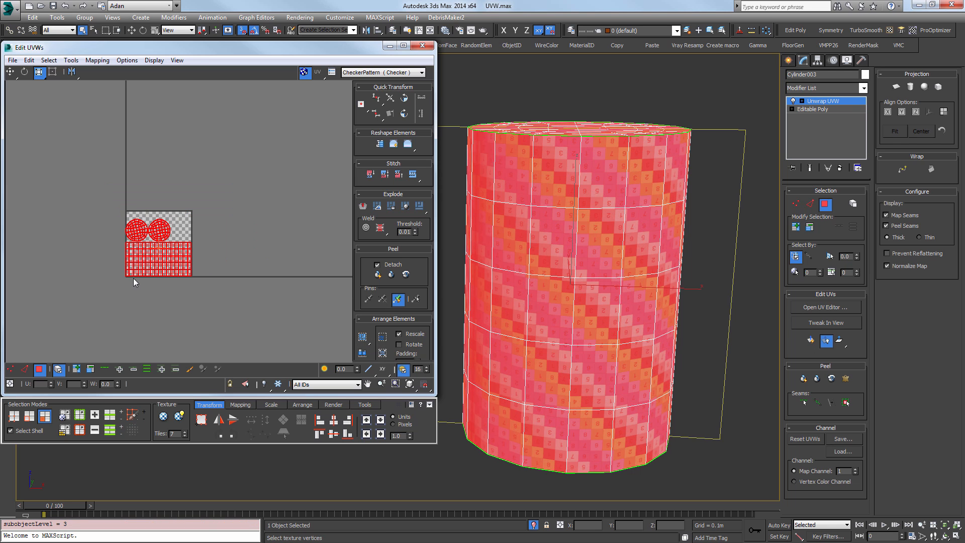
# Compare the numbered checker squares on the cylinder's side and top cap against the packed UV layout.
pyautogui.scroll(6, 134, 278)
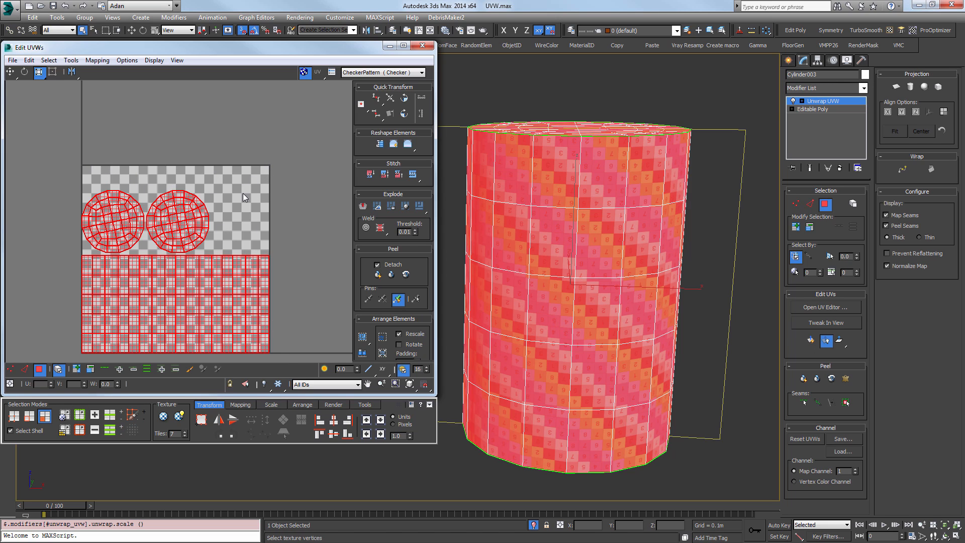
pyautogui.click(86, 173)
pyautogui.moveTo(283, 308); pyautogui.dragTo(276, 276, button='middle')
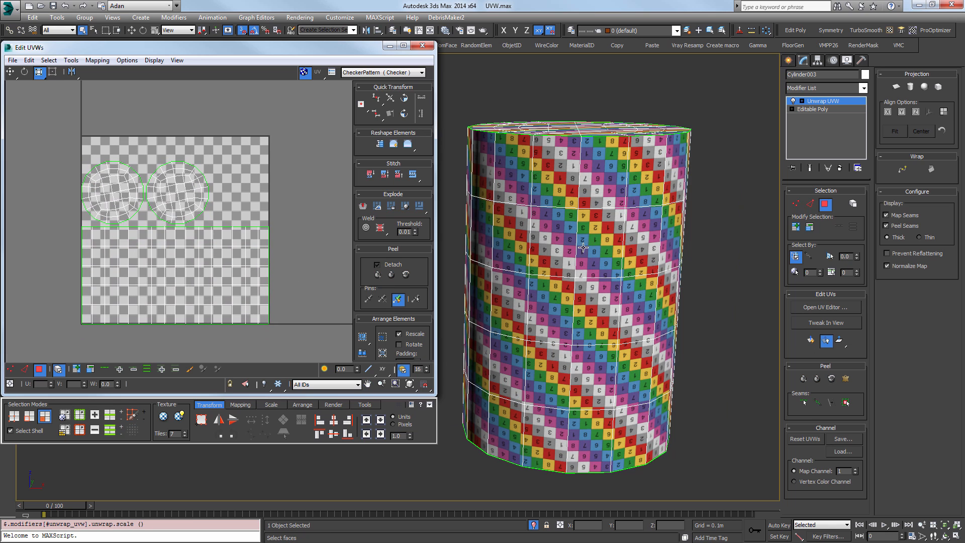
pyautogui.keyDown('alt'); pyautogui.moveTo(583, 248); pyautogui.dragTo(617, 266, button='middle'); pyautogui.keyUp('alt')
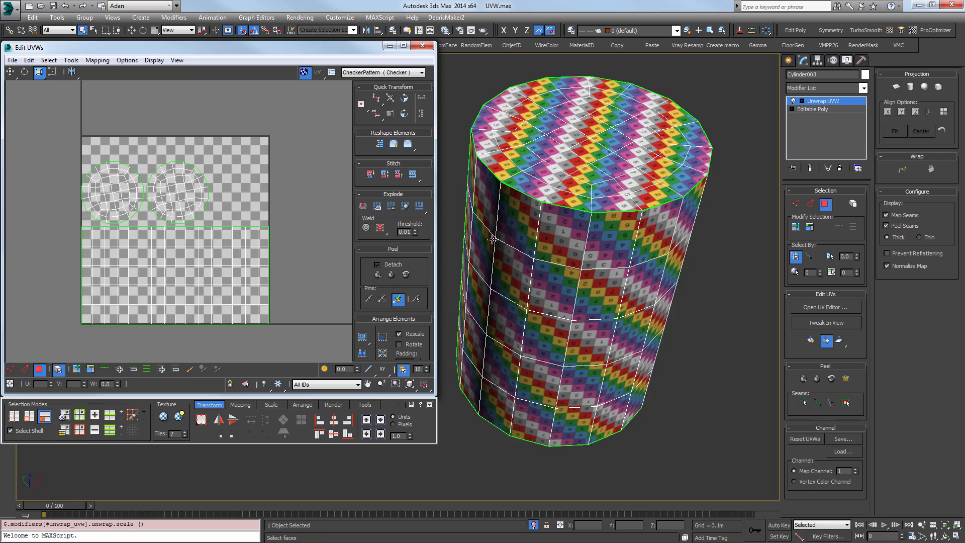
pyautogui.keyDown('alt'); pyautogui.moveTo(648, 216); pyautogui.dragTo(622, 221, button='middle'); pyautogui.keyUp('alt')
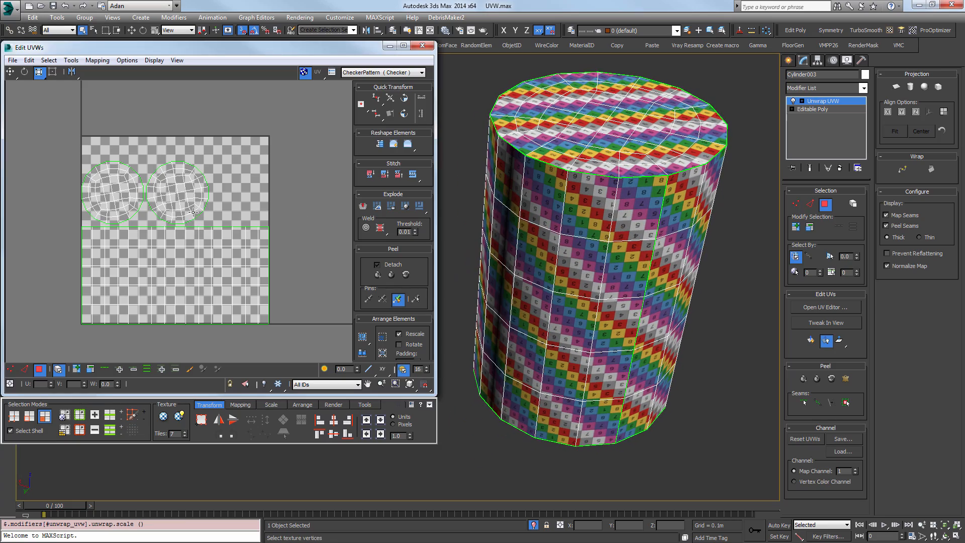
pyautogui.scroll(-5, 195, 213)
pyautogui.keyDown('alt'); pyautogui.moveTo(586, 264); pyautogui.dragTo(619, 250, button='middle'); pyautogui.keyUp('alt')
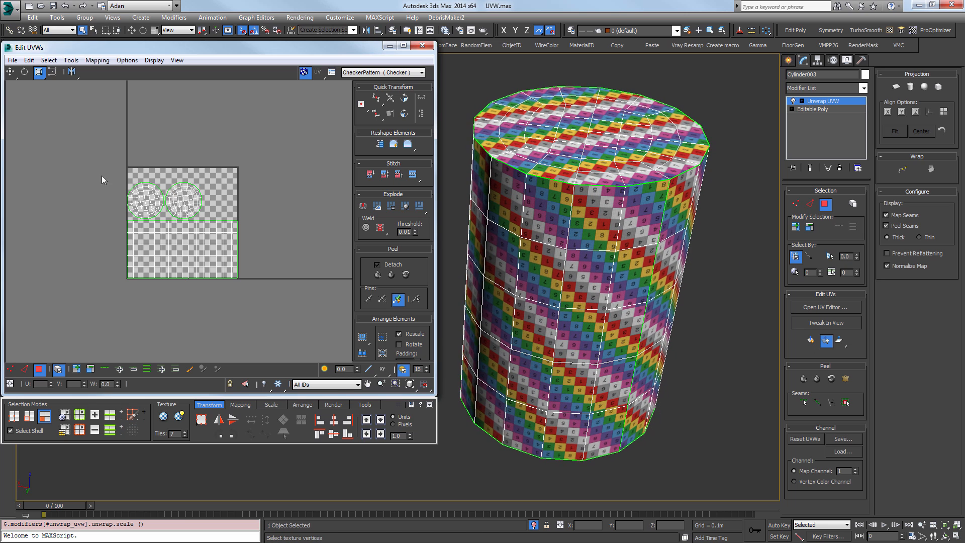
# Replace the cylinder's Unwrap UVW modifier with a fresh one and open its UV editor.
pyautogui.hotkey('ctrl', 'a')
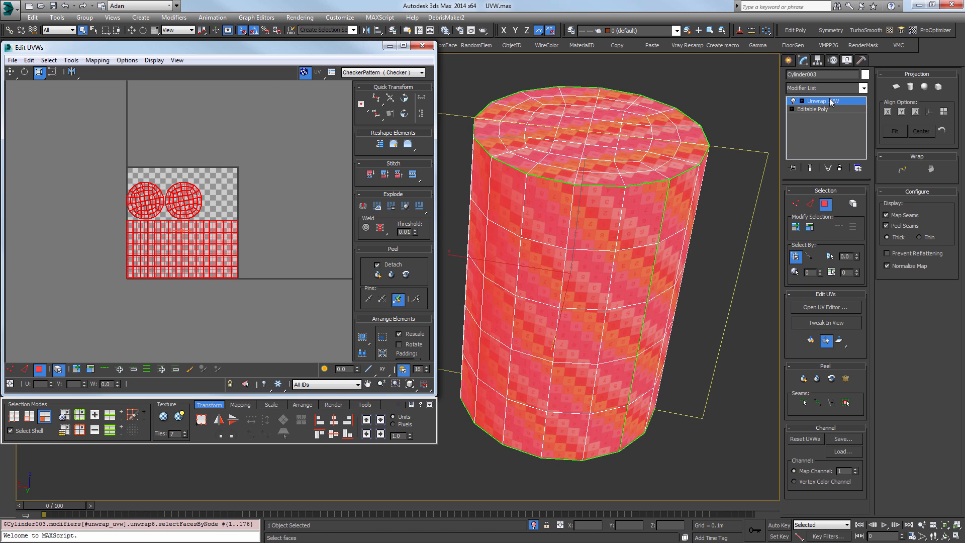
pyautogui.click(839, 168)
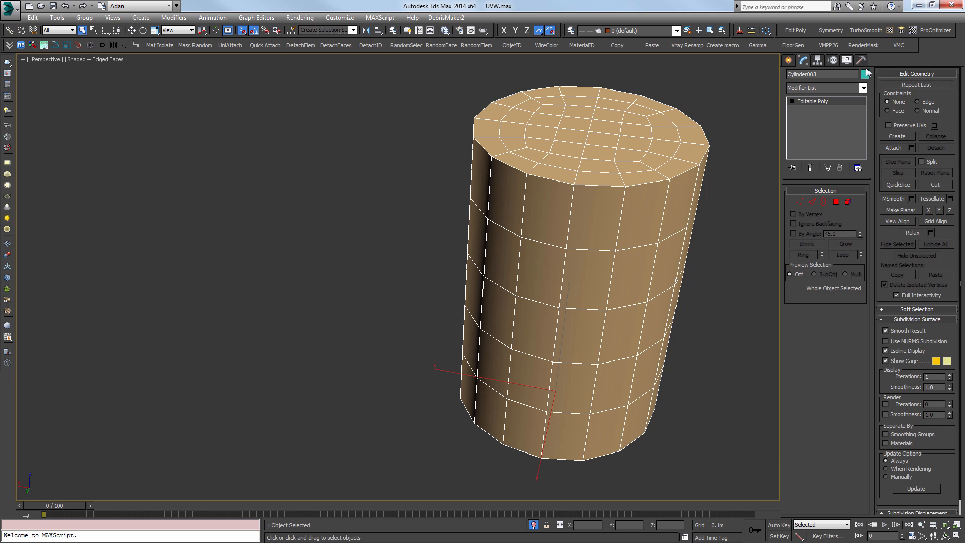
pyautogui.click(891, 30)
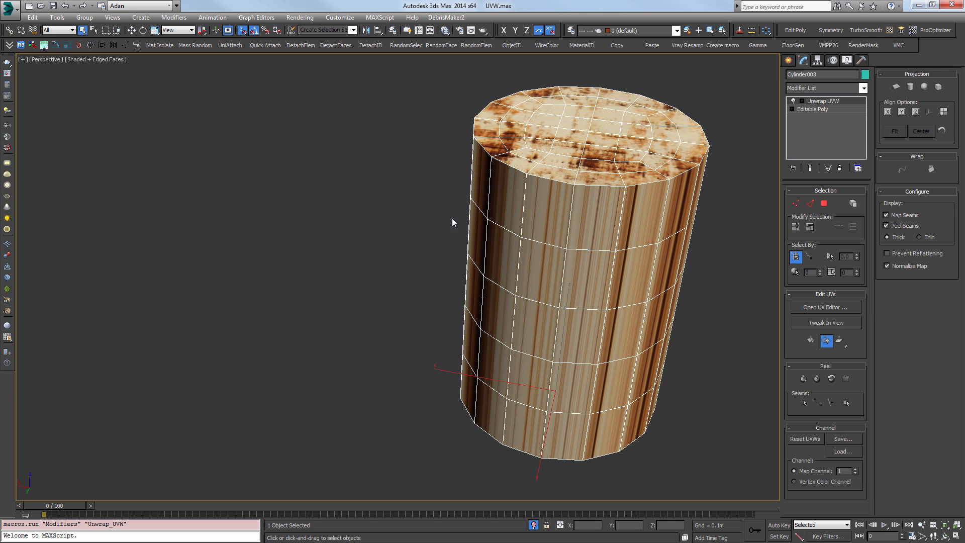
pyautogui.click(830, 306)
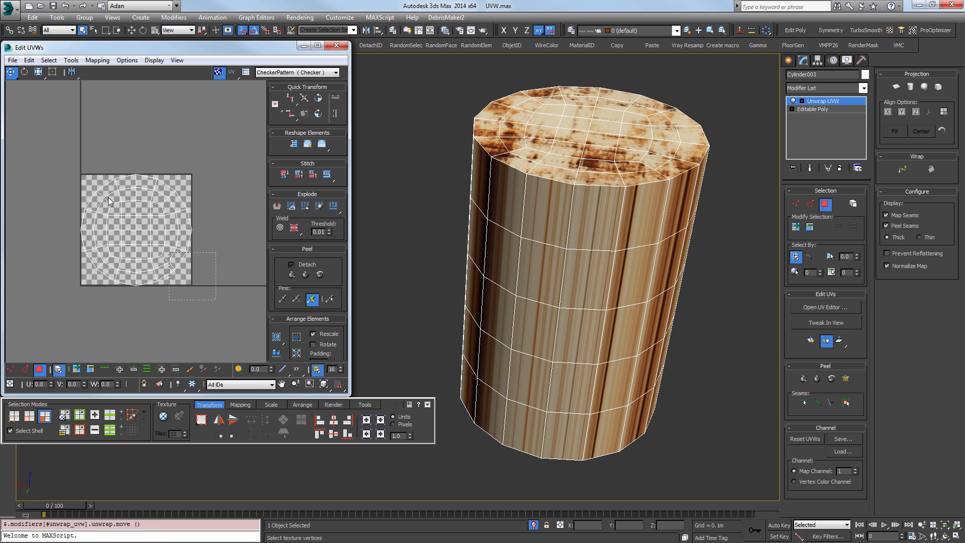
# Apply Unfold Mapping to all the cylinder's faces with Walk to closest face and Normalize Clusters enabled.
pyautogui.click(110, 201)
pyautogui.click(98, 60)
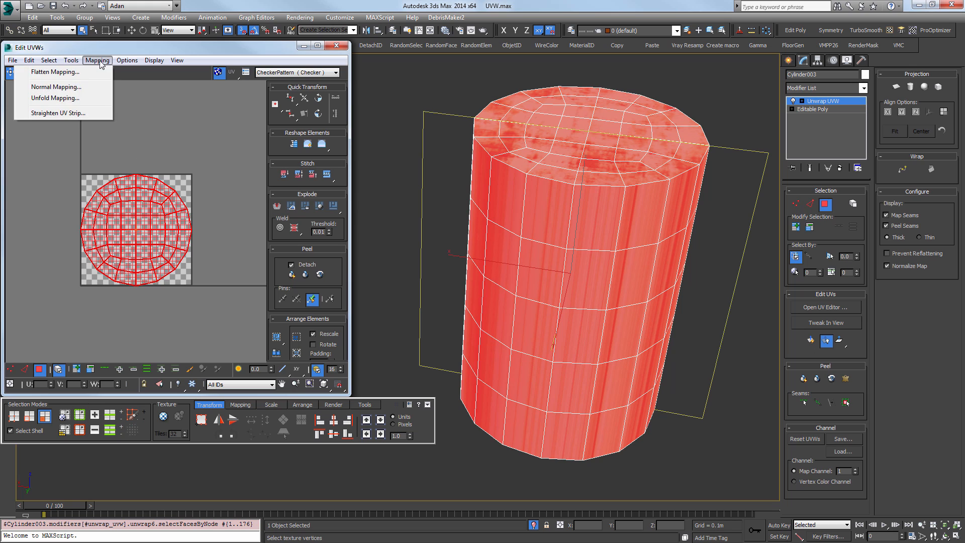
pyautogui.click(63, 99)
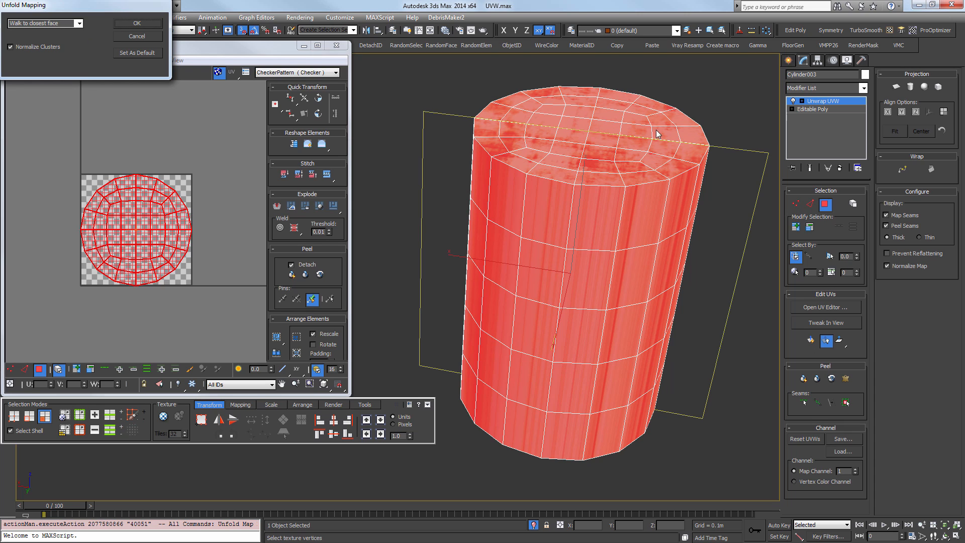
pyautogui.click(136, 24)
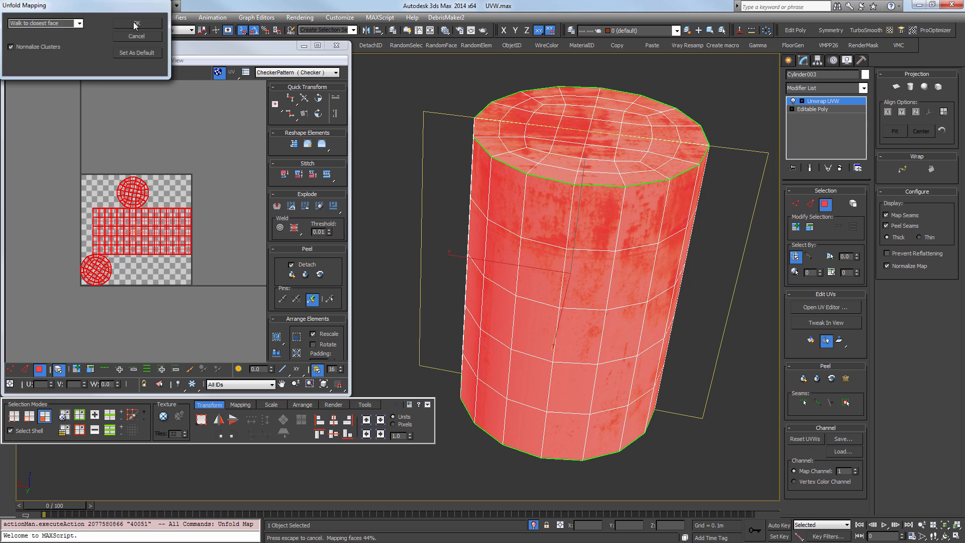
# Examine the unfolded side and cap shells in the UV layout and the rust texture on the cylinder.
pyautogui.click(218, 218)
pyautogui.scroll(5, 151, 211)
pyautogui.scroll(-2, 138, 210)
pyautogui.hotkey('ctrl', 'a')
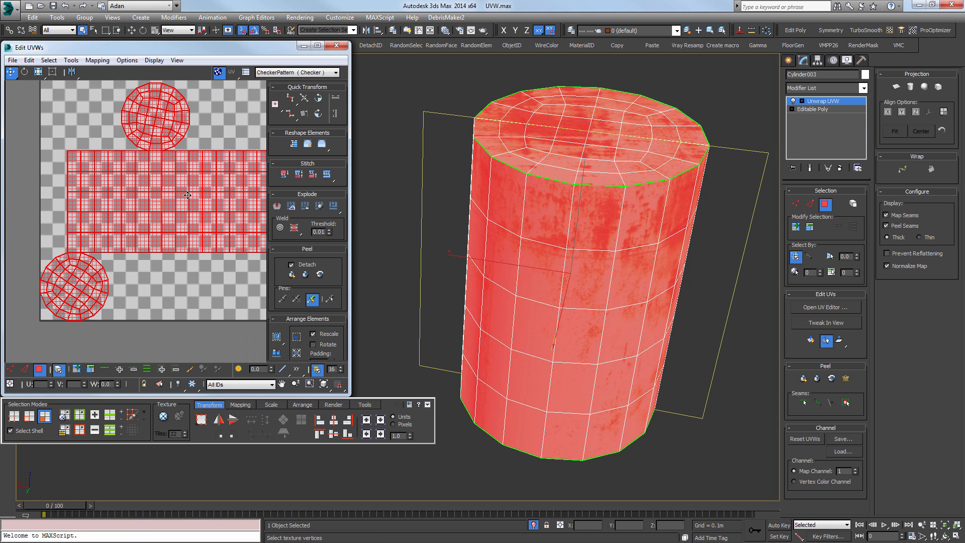
pyautogui.moveTo(213, 212); pyautogui.dragTo(195, 199, button='middle')
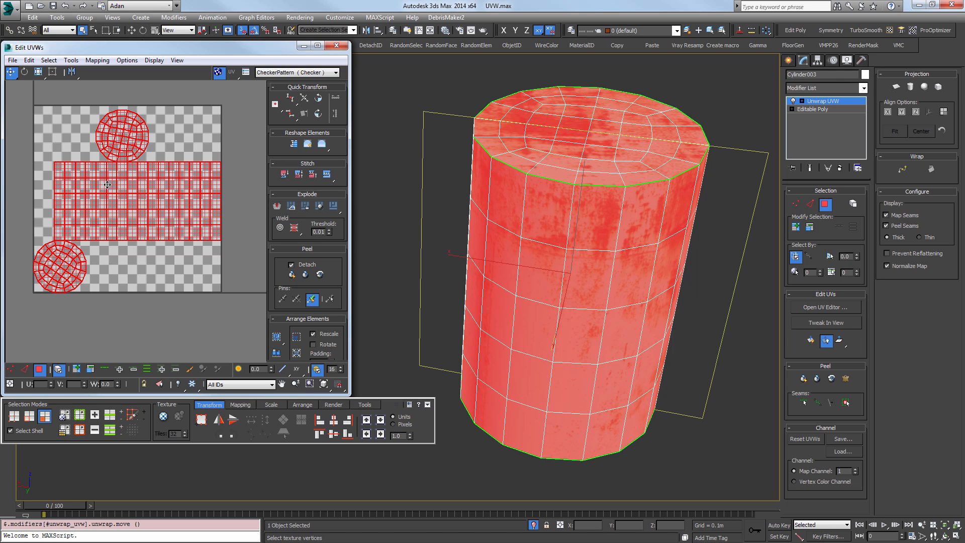
pyautogui.hotkey('ctrl', 'd')
pyautogui.hotkey('ctrl', 'a')
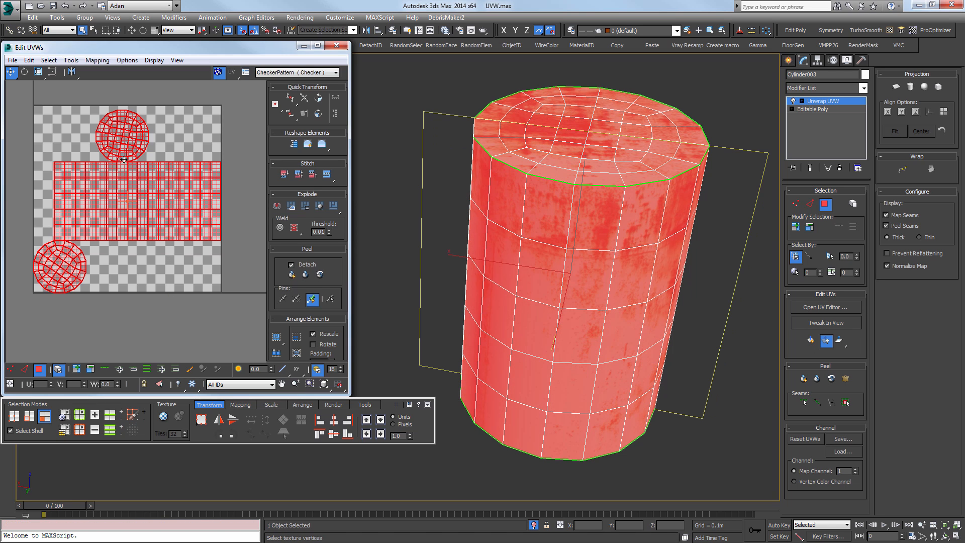
pyautogui.hotkey('ctrl', 'd')
pyautogui.hotkey('ctrl', 'a')
pyautogui.click(89, 336)
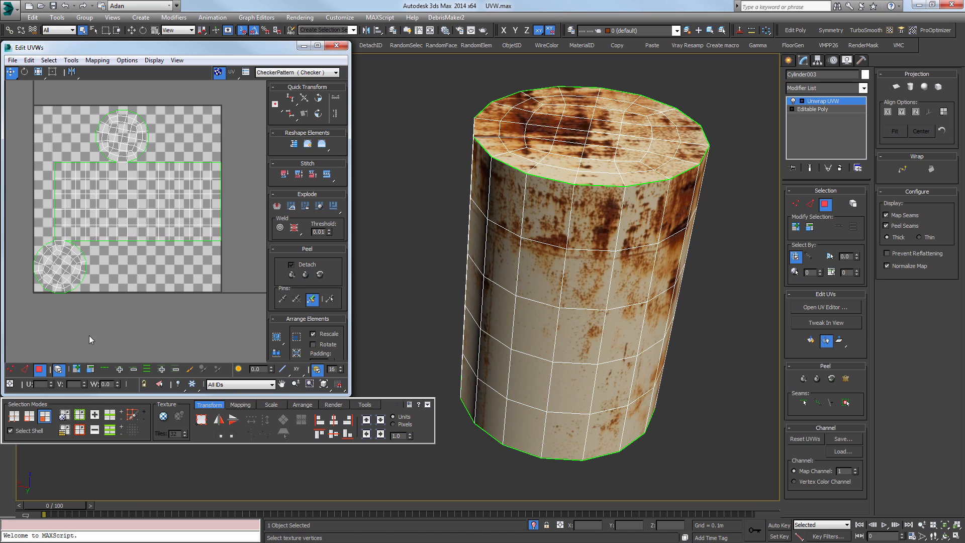
pyautogui.hotkey('ctrl', 'a')
pyautogui.moveTo(60, 314); pyautogui.dragTo(148, 282, button='middle')
pyautogui.scroll(2, 149, 282)
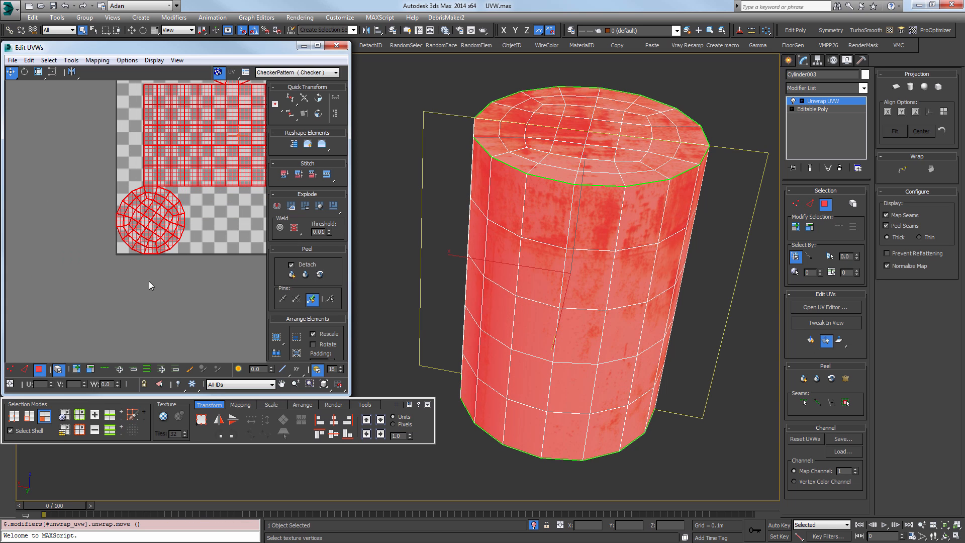
# Move the bottom cap's shell below the side shell, in line with the top cap's shell.
pyautogui.click(137, 197)
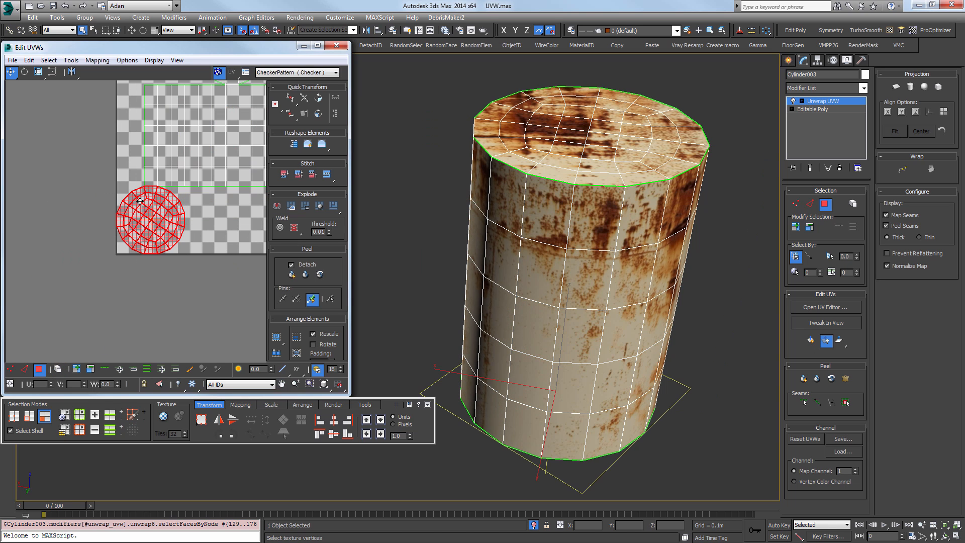
pyautogui.rightClick(173, 194)
pyautogui.moveTo(168, 227); pyautogui.dragTo(153, 222, button='middle')
pyautogui.scroll(-3, 146, 221)
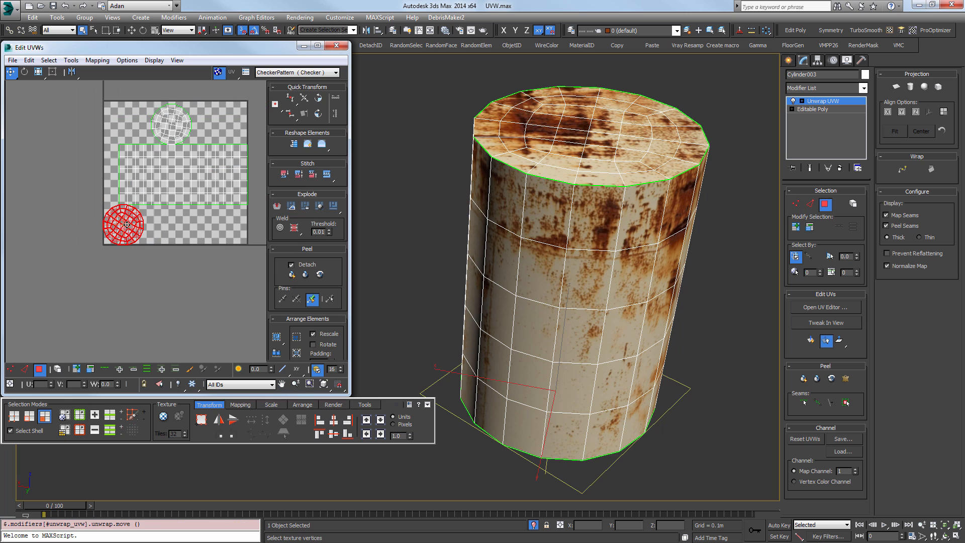
pyautogui.moveTo(126, 225); pyautogui.dragTo(172, 232)
# Select all of the top cap's polygons, break them off as a separate shell, and clear the selection.
pyautogui.click(173, 124)
pyautogui.scroll(3, 166, 120)
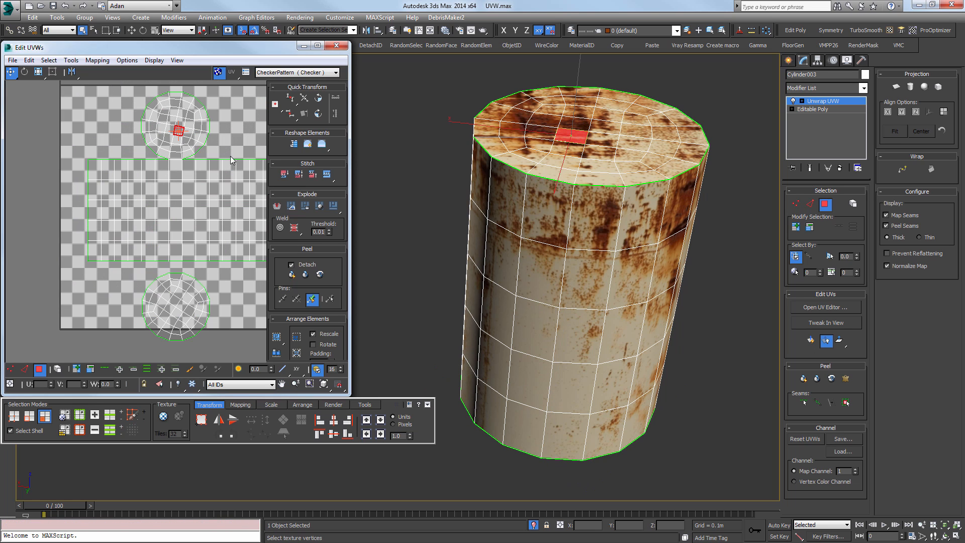
pyautogui.hotkey('ctrl', 'pageup')
pyautogui.rightClick(182, 119)
pyautogui.click(169, 147)
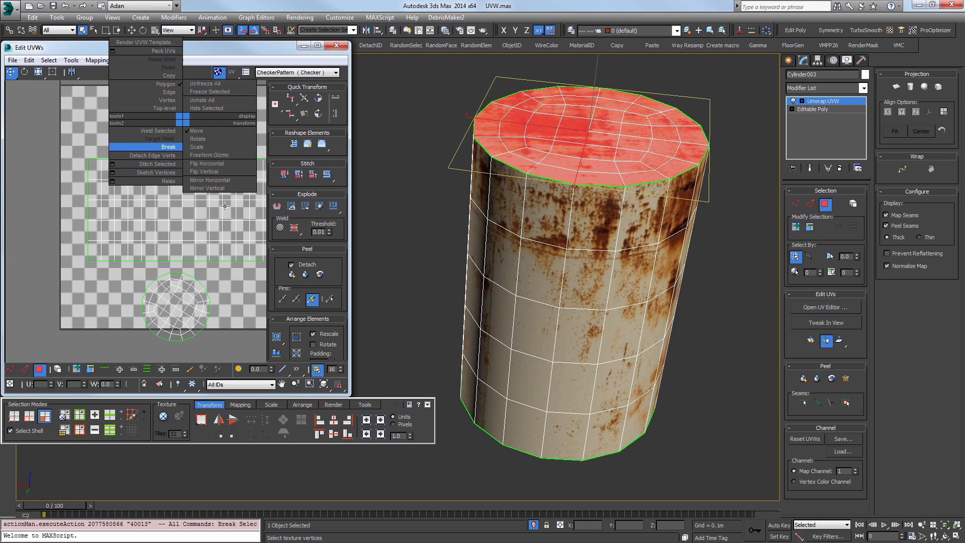
pyautogui.scroll(-2, 150, 302)
pyautogui.click(231, 334)
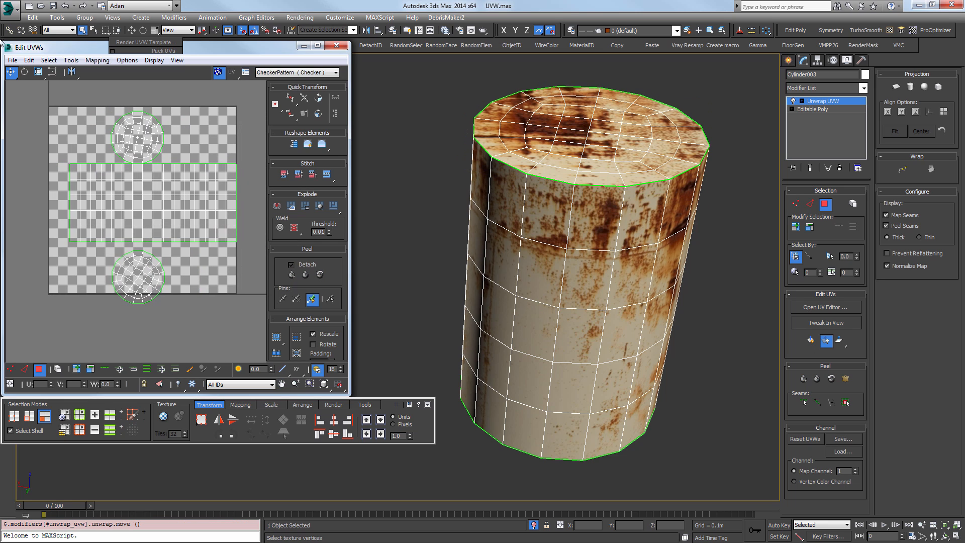
# Select all shells, rescale them to matching proportions and pack them inside the UV tile.
pyautogui.moveTo(207, 305); pyautogui.dragTo(49, 100)
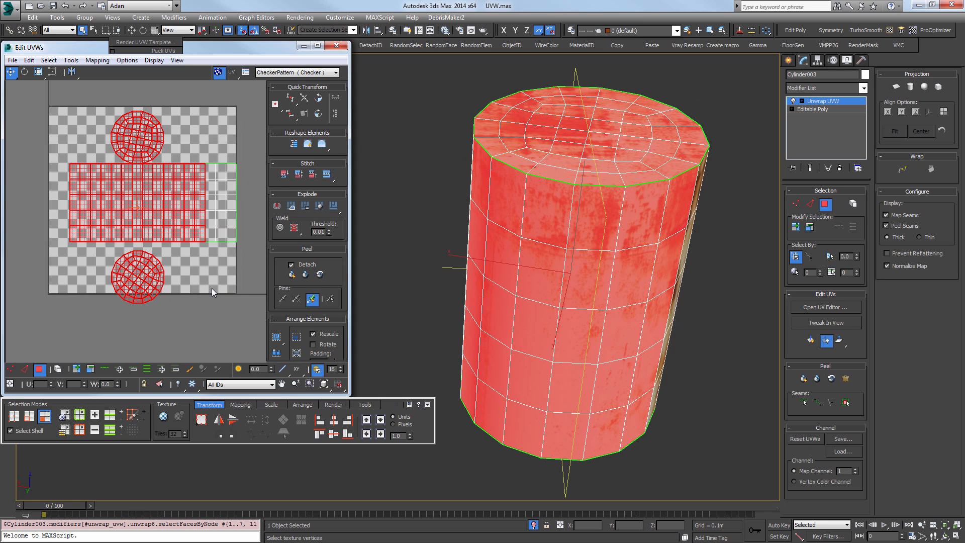
pyautogui.scroll(-2, 212, 288)
pyautogui.hotkey('ctrl', 'a')
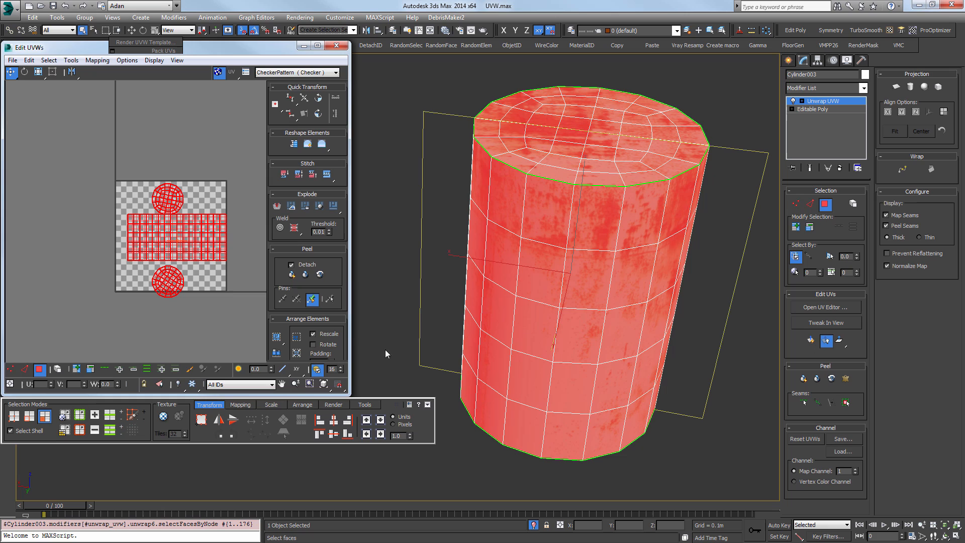
pyautogui.click(276, 353)
pyautogui.scroll(2, 169, 206)
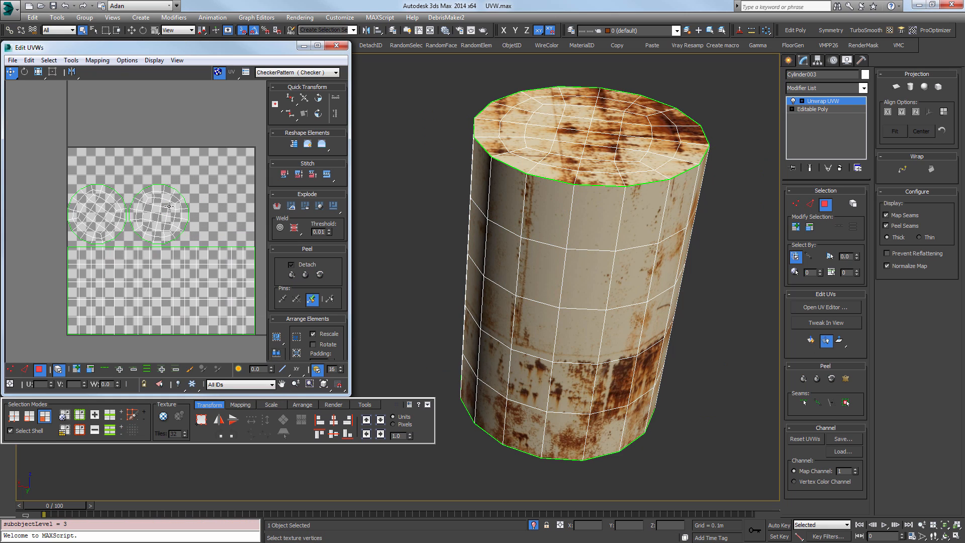
pyautogui.keyDown('alt'); pyautogui.moveTo(536, 180); pyautogui.dragTo(617, 221, button='middle'); pyautogui.keyUp('alt')
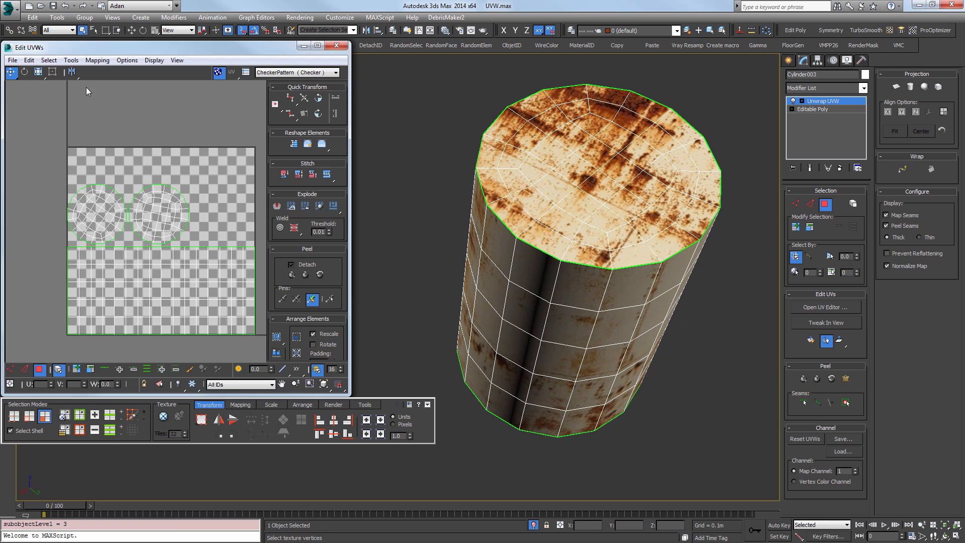
pyautogui.click(95, 62)
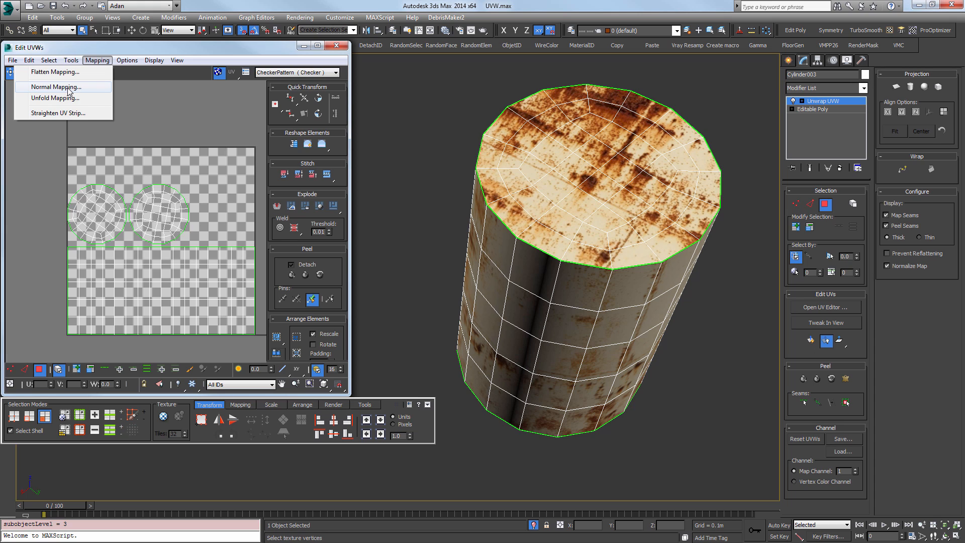
pyautogui.click(225, 123)
pyautogui.scroll(-4, 102, 207)
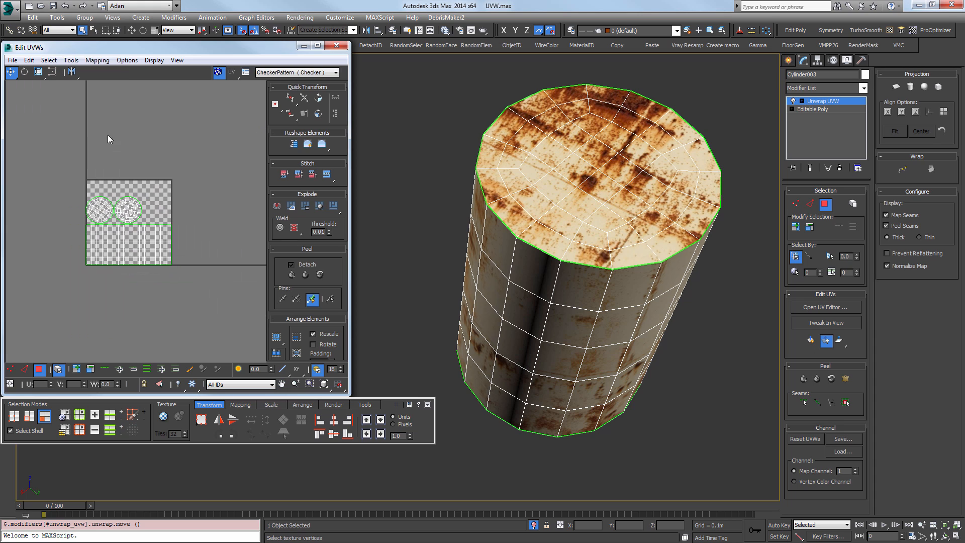
pyautogui.click(95, 60)
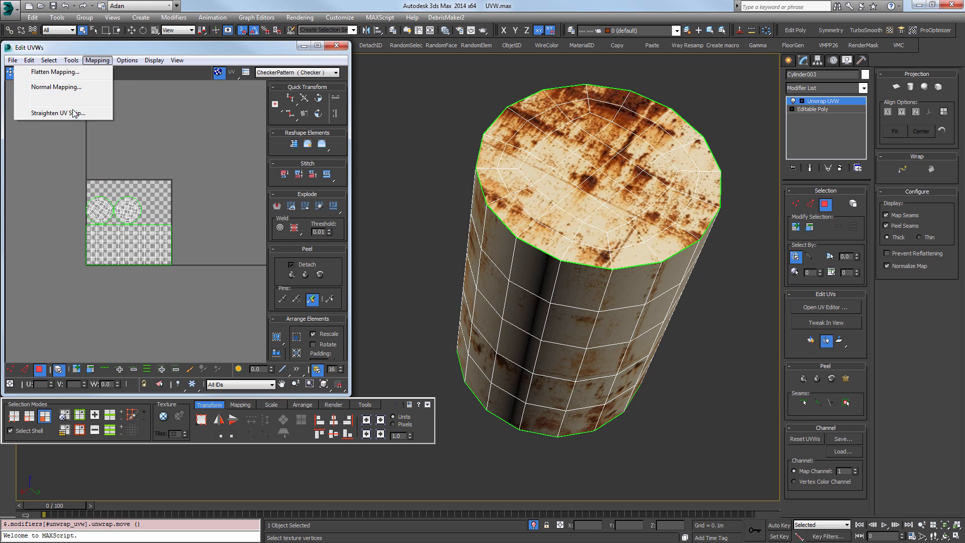
pyautogui.click(177, 206)
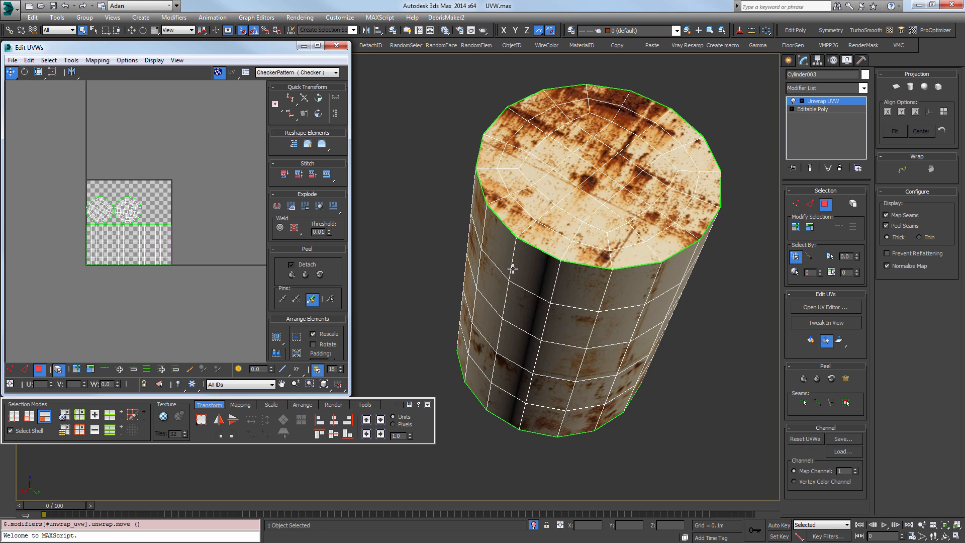
# Switch from the cylinder to the cone and apply an Unwrap UVW modifier to it.
pyautogui.moveTo(555, 270); pyautogui.dragTo(432, 271, button='middle')
pyautogui.click(827, 102)
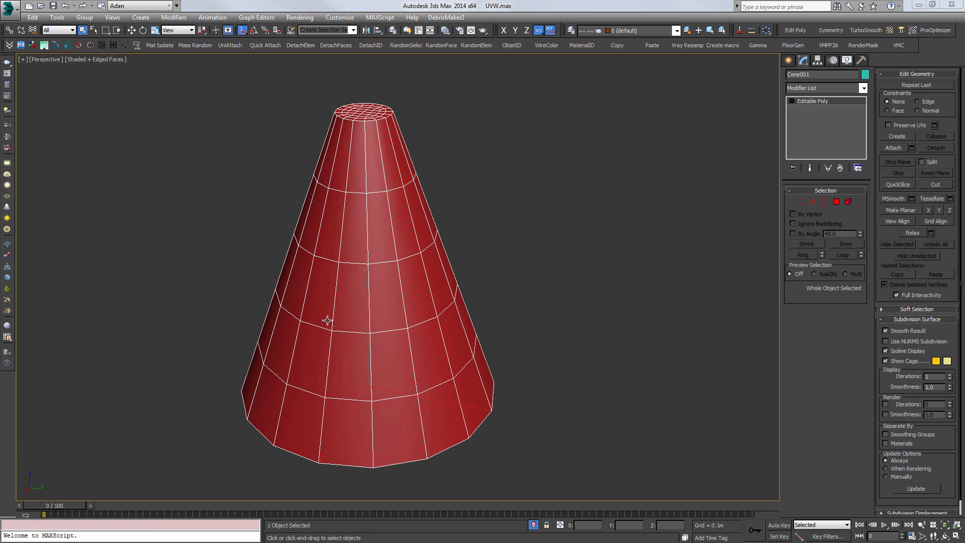
pyautogui.moveTo(328, 318); pyautogui.dragTo(418, 328, button='middle')
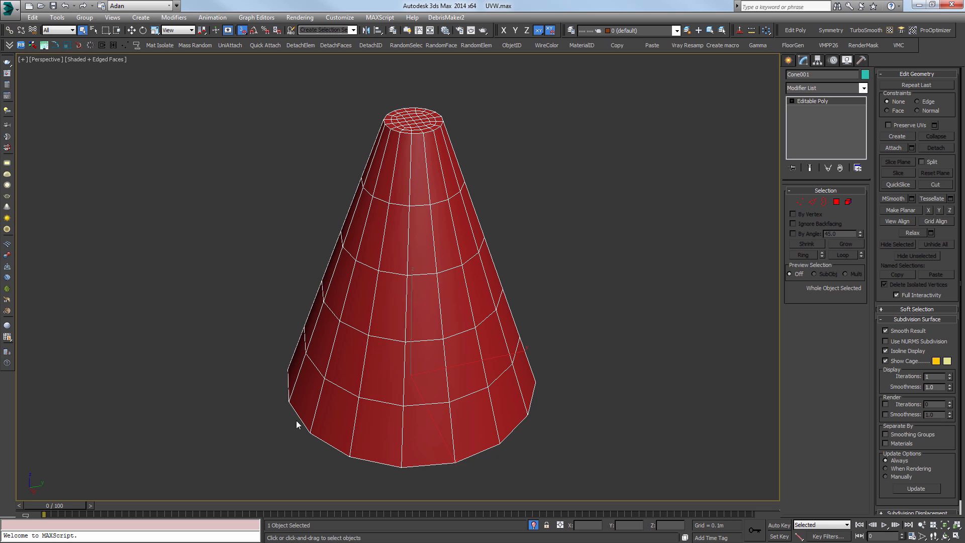
pyautogui.keyDown('alt'); pyautogui.moveTo(410, 386); pyautogui.dragTo(440, 380, button='middle'); pyautogui.keyUp('alt')
pyautogui.click(912, 30)
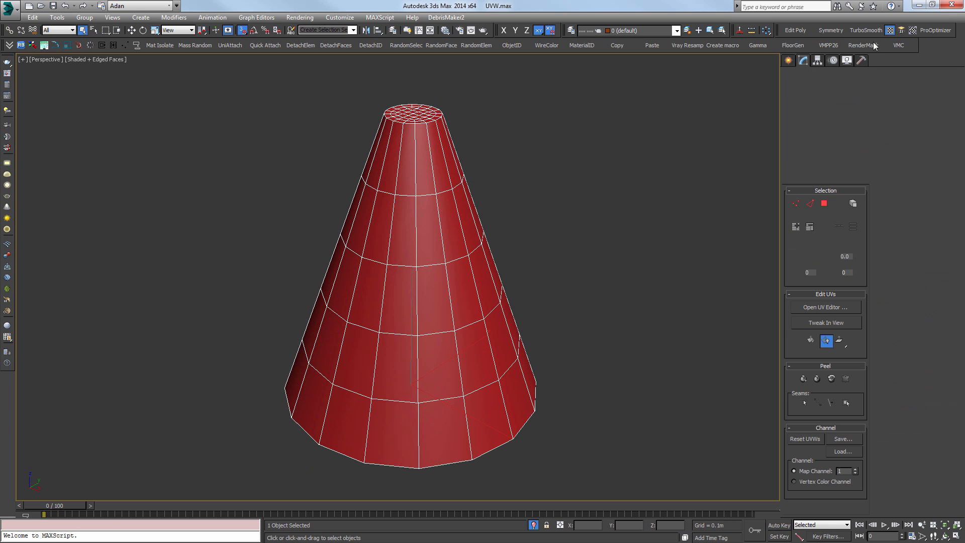
pyautogui.moveTo(441, 248); pyautogui.dragTo(456, 246, button='middle')
# Open the cone's UV editor in polygon mode and widen the editor window.
pyautogui.click(806, 308)
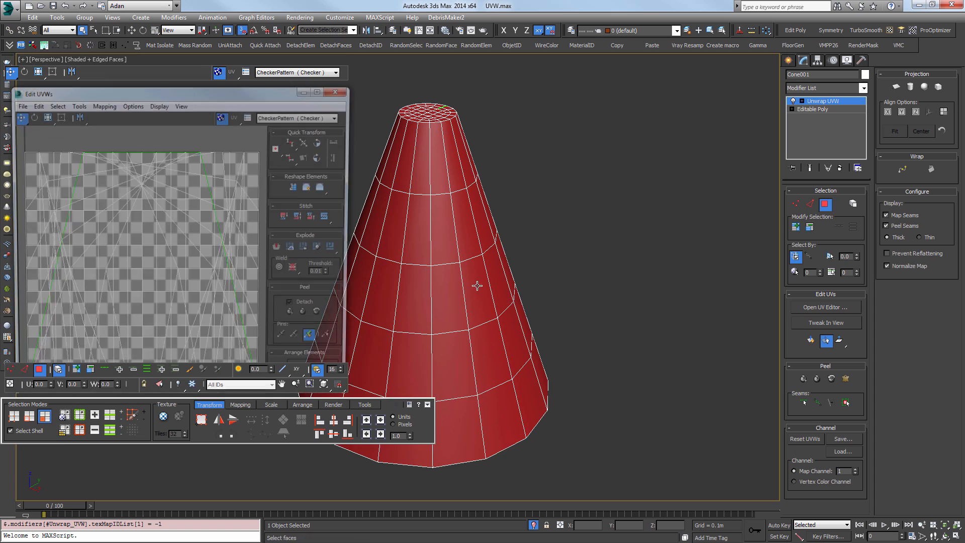
pyautogui.moveTo(477, 285); pyautogui.dragTo(583, 258, button='middle')
pyautogui.moveTo(350, 282); pyautogui.dragTo(437, 282)
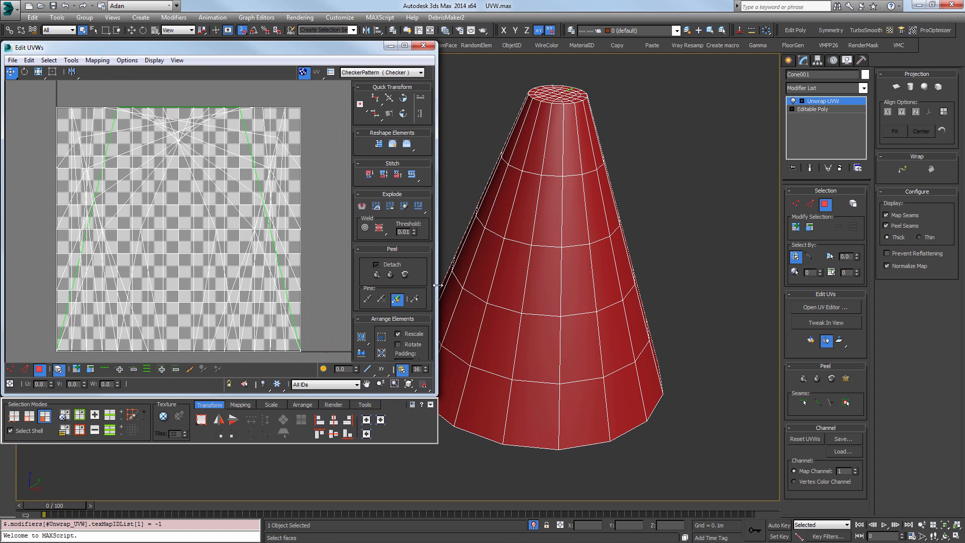
# Examine the cone's initial UV layout and the seam along its side.
pyautogui.hotkey('ctrl', 'a')
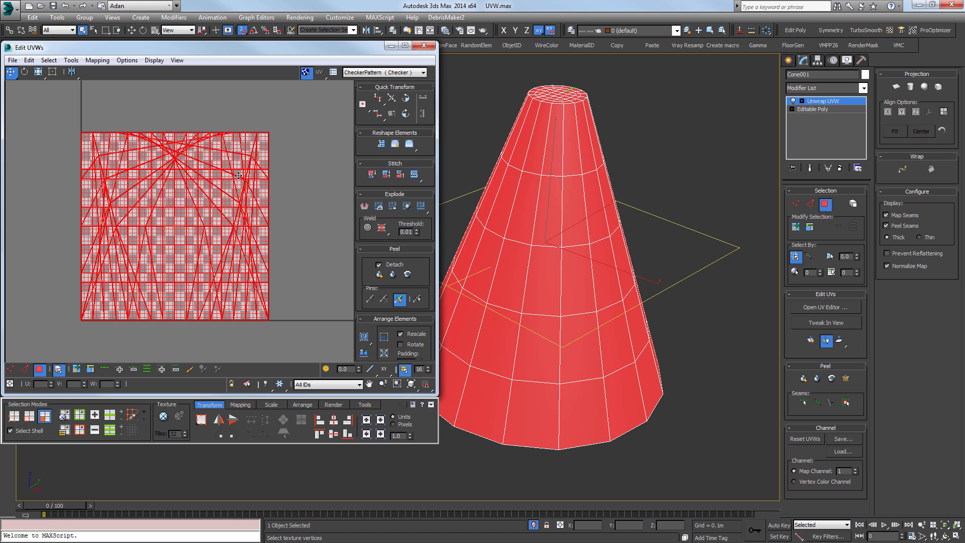
pyautogui.click(307, 182)
pyautogui.hotkey('ctrl', 'a')
pyautogui.keyDown('alt'); pyautogui.moveTo(583, 217); pyautogui.dragTo(536, 86, button='middle'); pyautogui.keyUp('alt')
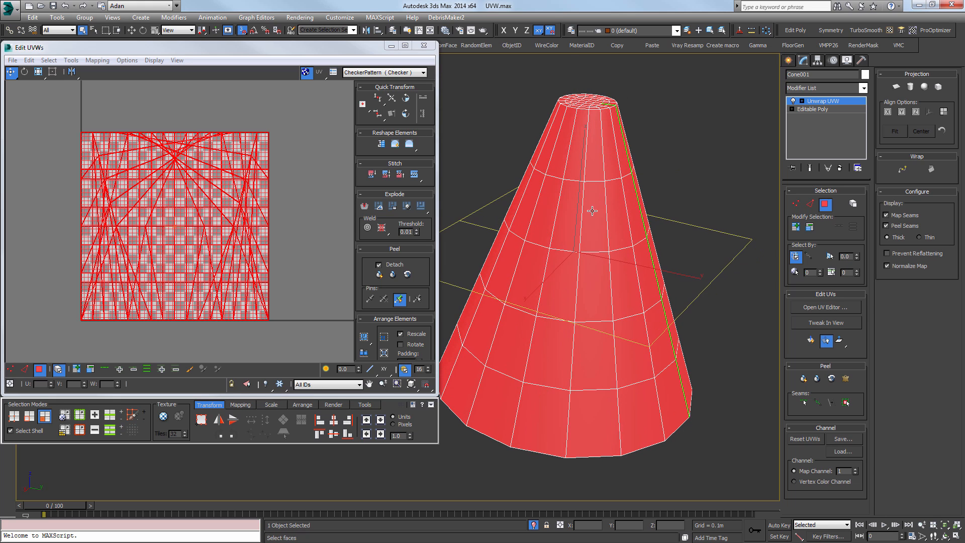
pyautogui.click(242, 197)
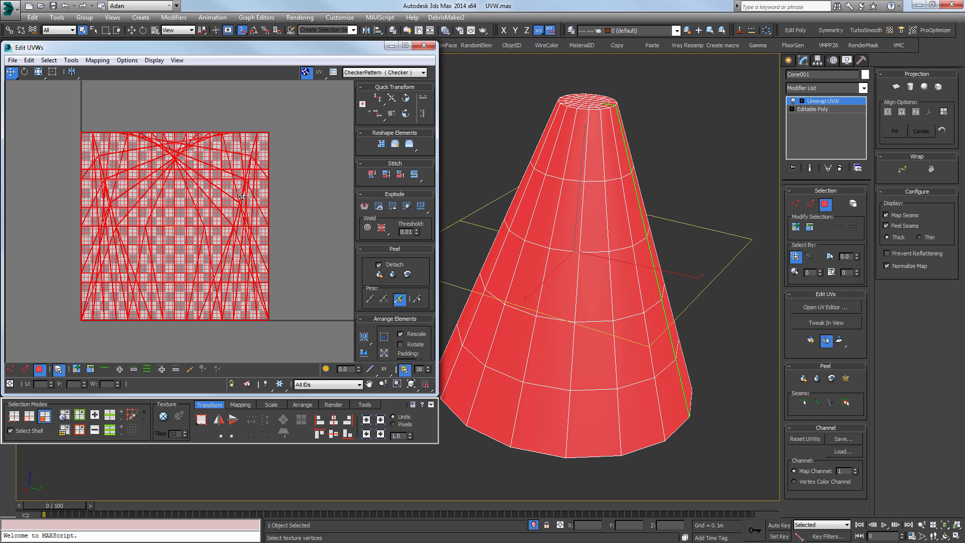
pyautogui.click(297, 209)
pyautogui.click(187, 205)
pyautogui.click(299, 208)
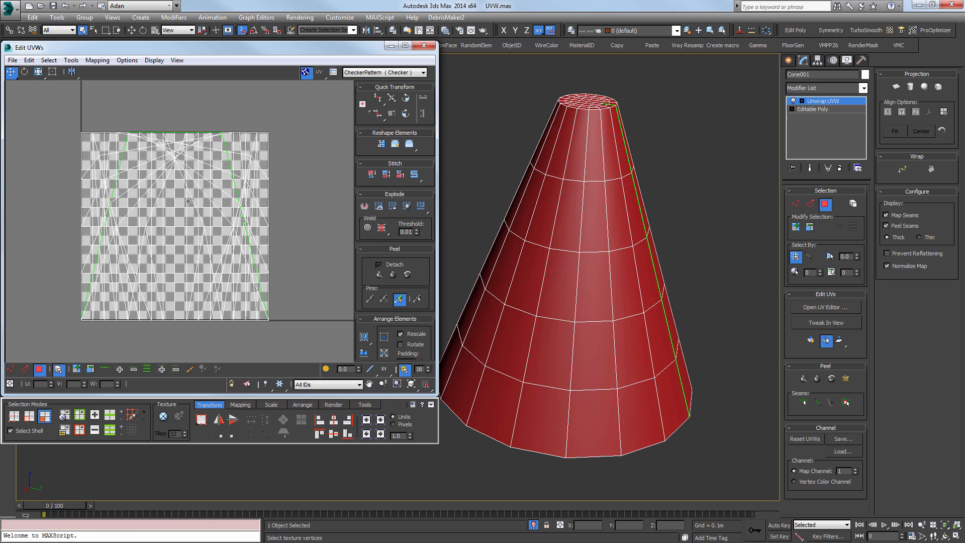
# Select all of the cone's polygons and apply Flatten Mapping with a polygon angle of 45 and spacing of 0.02.
pyautogui.click(191, 196)
pyautogui.moveTo(279, 224); pyautogui.dragTo(224, 167, button='middle')
pyautogui.scroll(-2, 282, 212)
pyautogui.scroll(2, 223, 162)
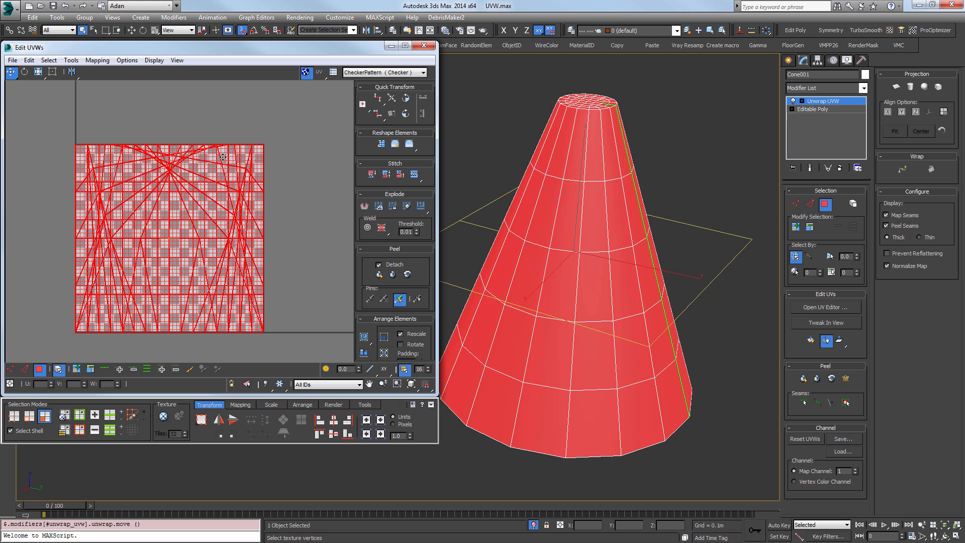
pyautogui.click(97, 60)
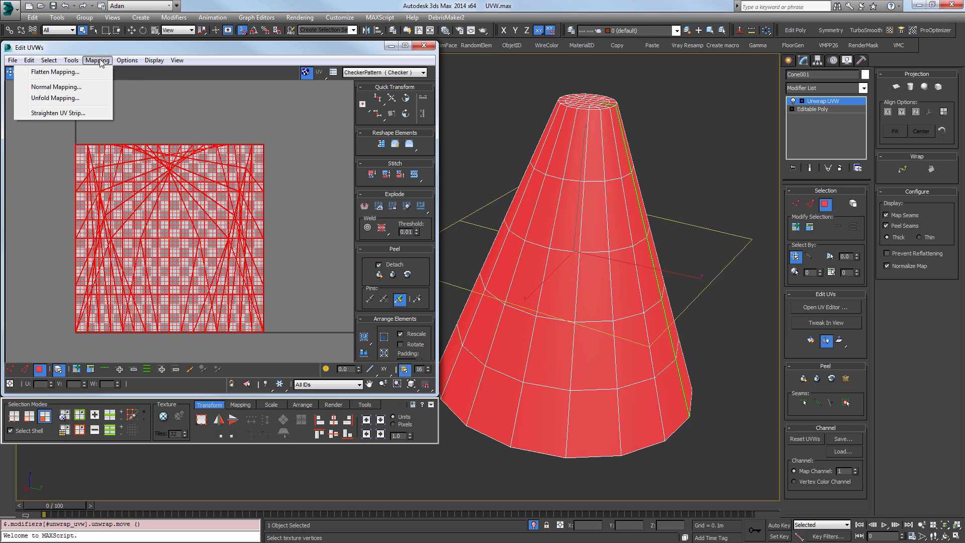
pyautogui.click(77, 72)
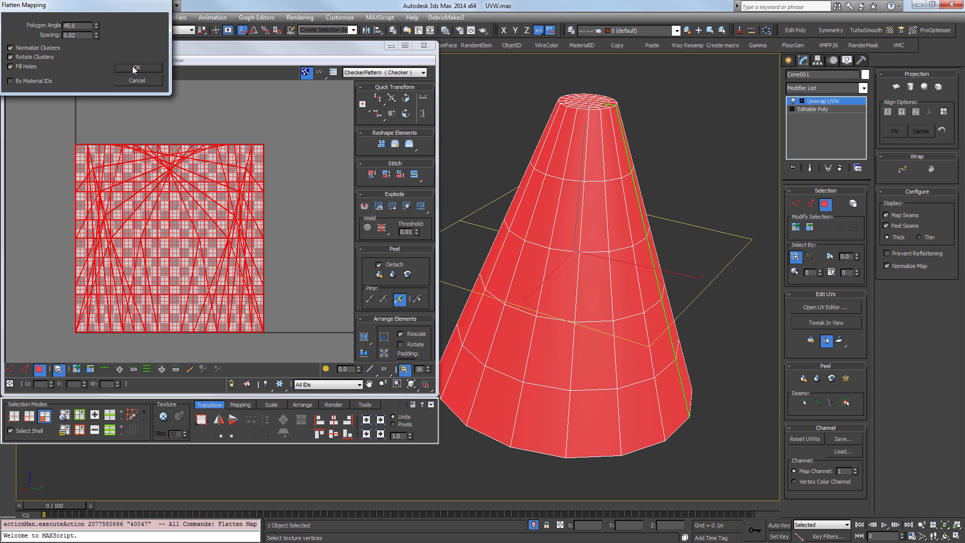
pyautogui.click(134, 67)
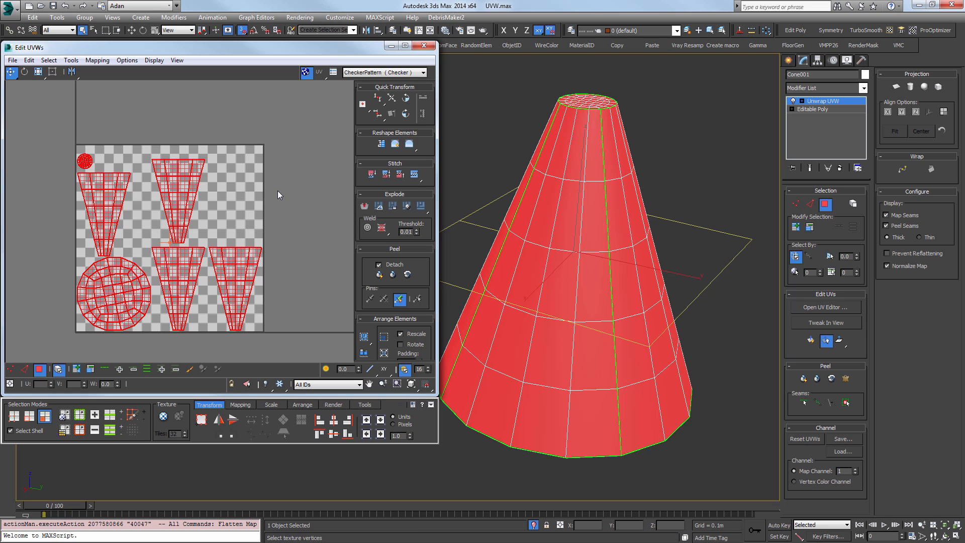
# Inspect which edges the flattened side strips and caps share by selecting edges of the strips.
pyautogui.click(135, 188)
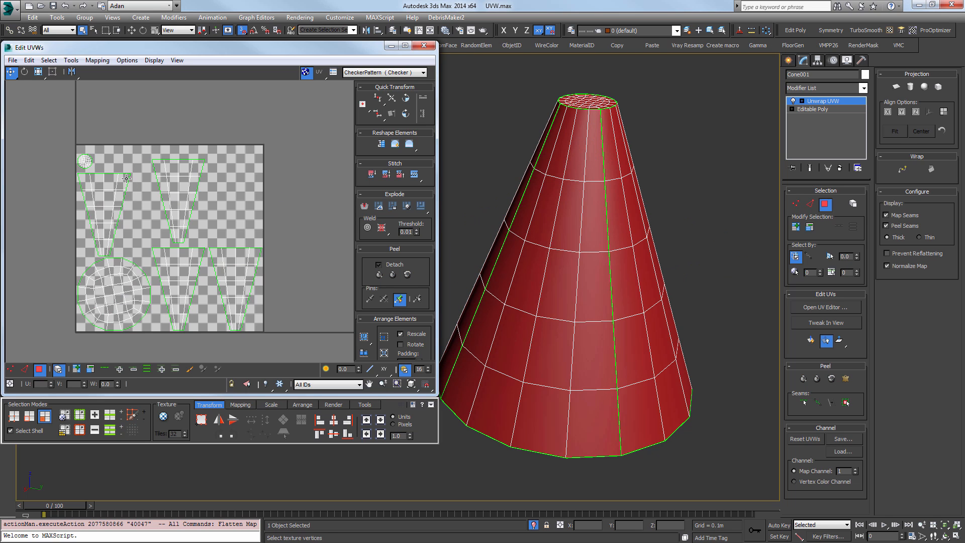
pyautogui.press('2')
pyautogui.click(130, 184)
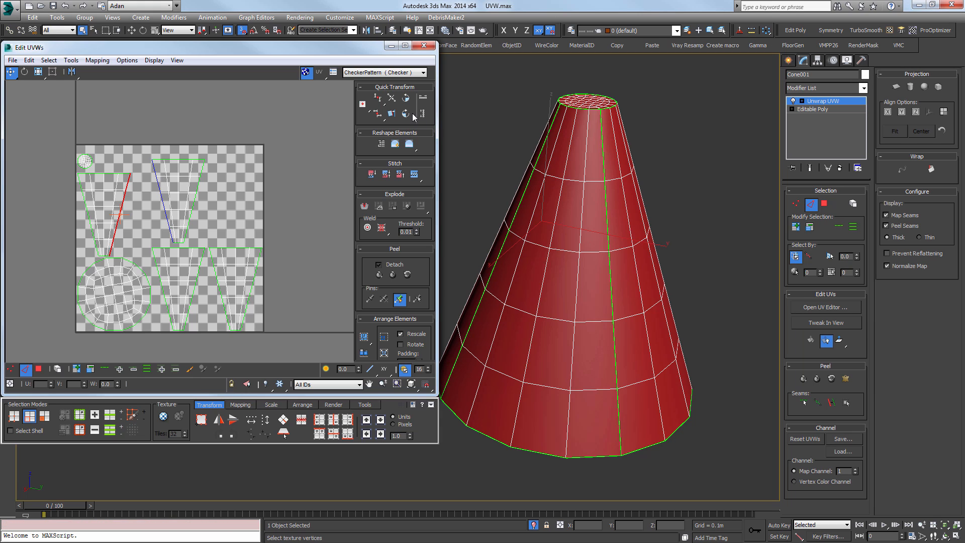
pyautogui.click(286, 234)
pyautogui.moveTo(214, 306); pyautogui.dragTo(256, 344)
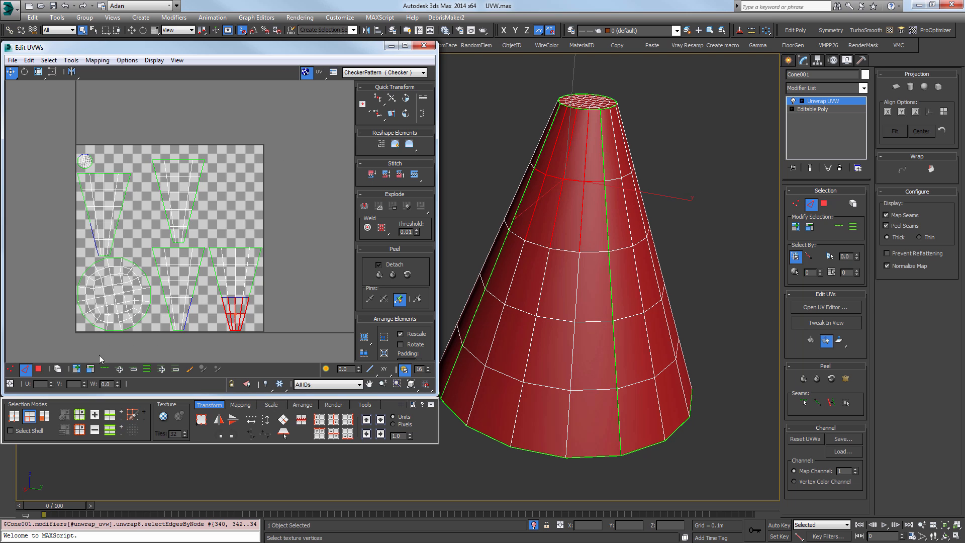
# Select all of the cone's polygons and apply Unfold Mapping with Walk to closest face and Normalize Clusters.
pyautogui.click(39, 370)
pyautogui.hotkey('ctrl', 'a')
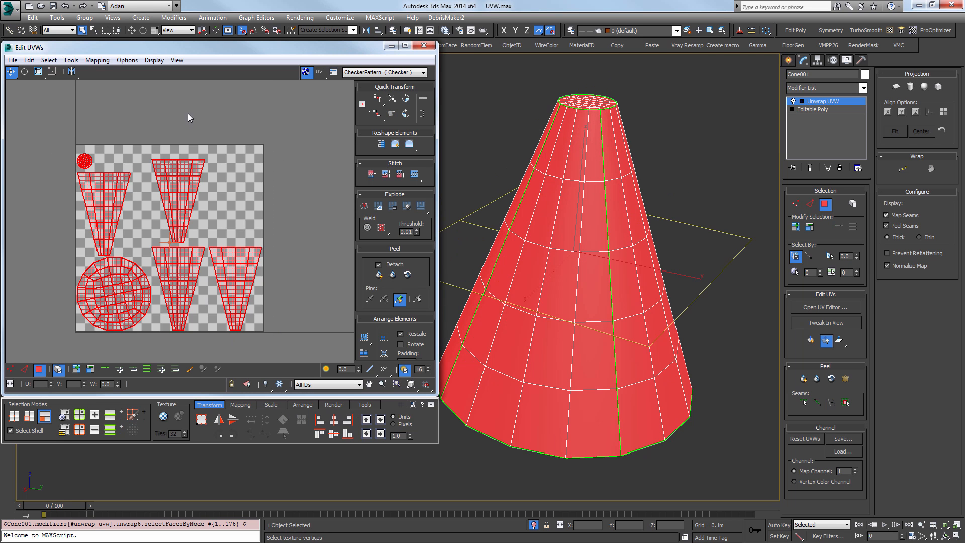
pyautogui.click(97, 60)
pyautogui.click(55, 98)
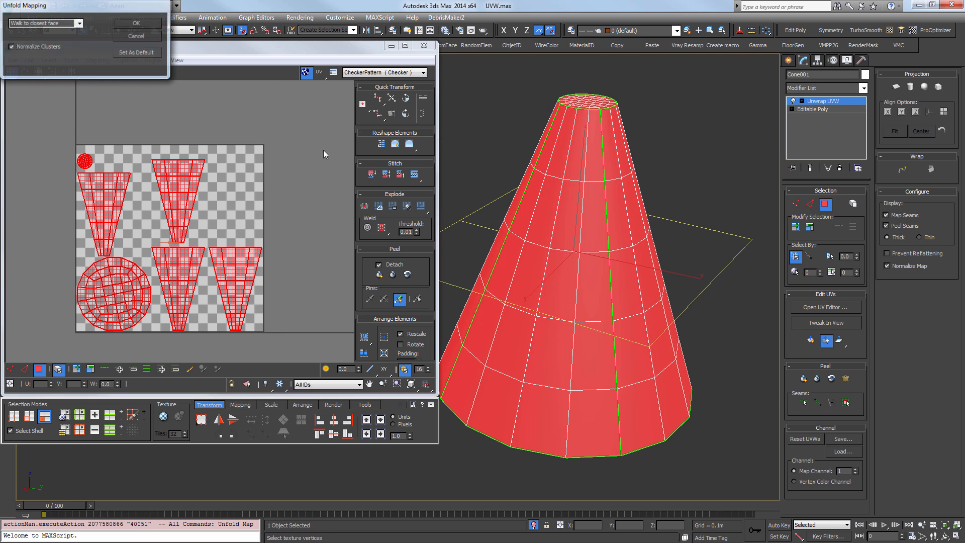
pyautogui.click(147, 23)
# Try moving part of the cone's unfolded UV layout and undo the move.
pyautogui.click(293, 220)
pyautogui.click(204, 209)
pyautogui.moveTo(179, 204); pyautogui.dragTo(195, 208)
pyautogui.hotkey('ctrl', 'z')
# Select all polygons of the cone's small top cap in the UV layout and break them off as a separate shell.
pyautogui.scroll(6, 162, 163)
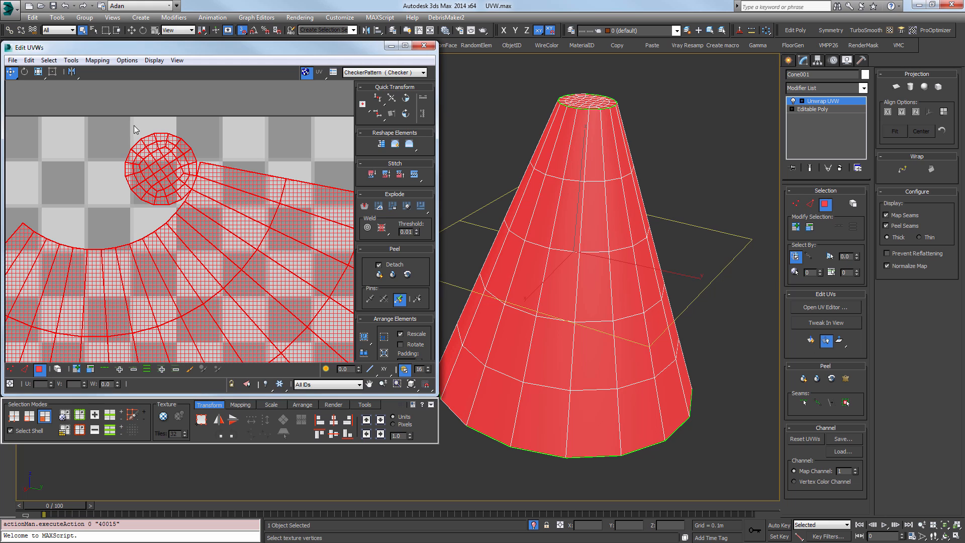
pyautogui.moveTo(103, 121); pyautogui.dragTo(186, 199)
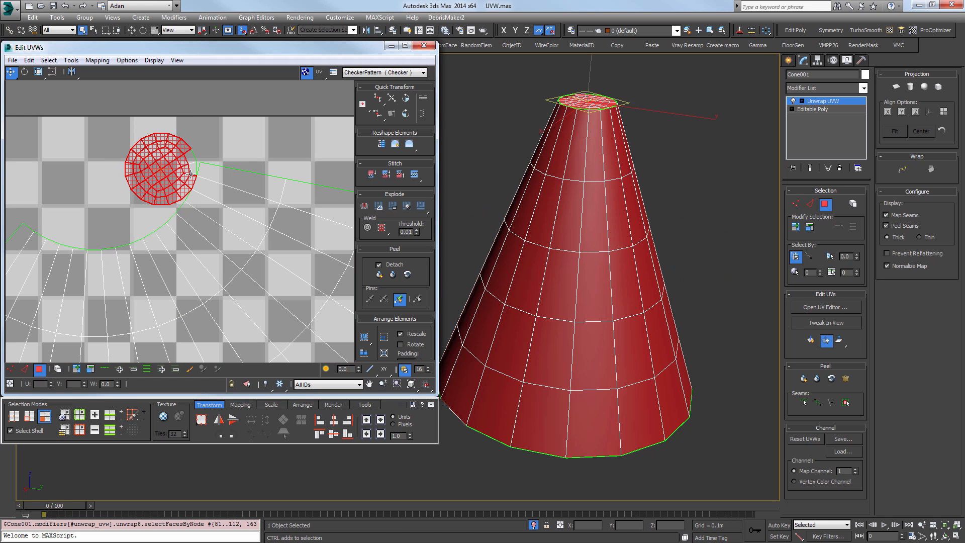
pyautogui.scroll(-4, 224, 243)
pyautogui.scroll(-3, 216, 245)
pyautogui.rightClick(205, 223)
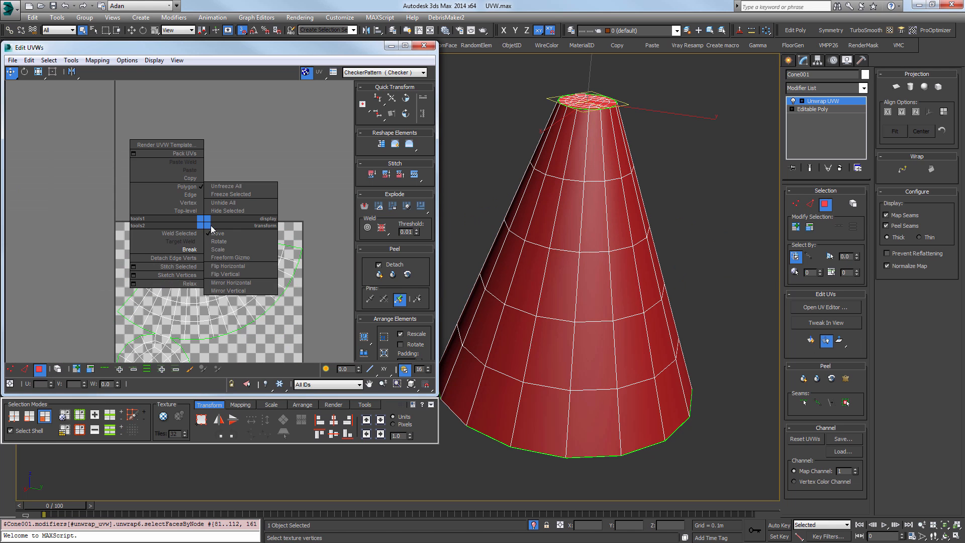
pyautogui.click(185, 251)
# Select all polygons of the cone's large bottom cap and break them off from the side shell.
pyautogui.moveTo(221, 305); pyautogui.dragTo(258, 156, button='middle')
pyautogui.scroll(3, 229, 230)
pyautogui.moveTo(269, 313); pyautogui.dragTo(116, 176)
pyautogui.keyDown('ctrl'); pyautogui.moveTo(82, 156); pyautogui.dragTo(134, 238); pyautogui.keyUp('ctrl')
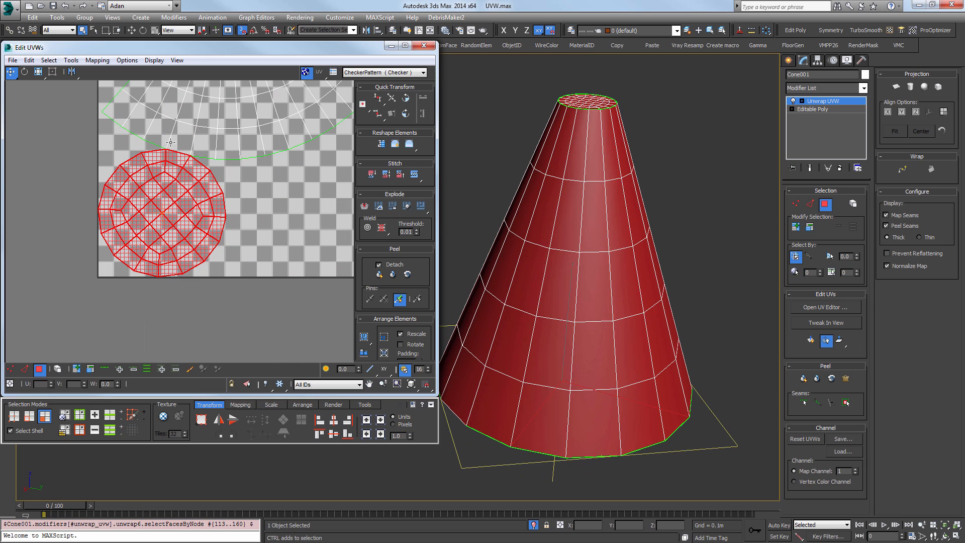
pyautogui.rightClick(179, 151)
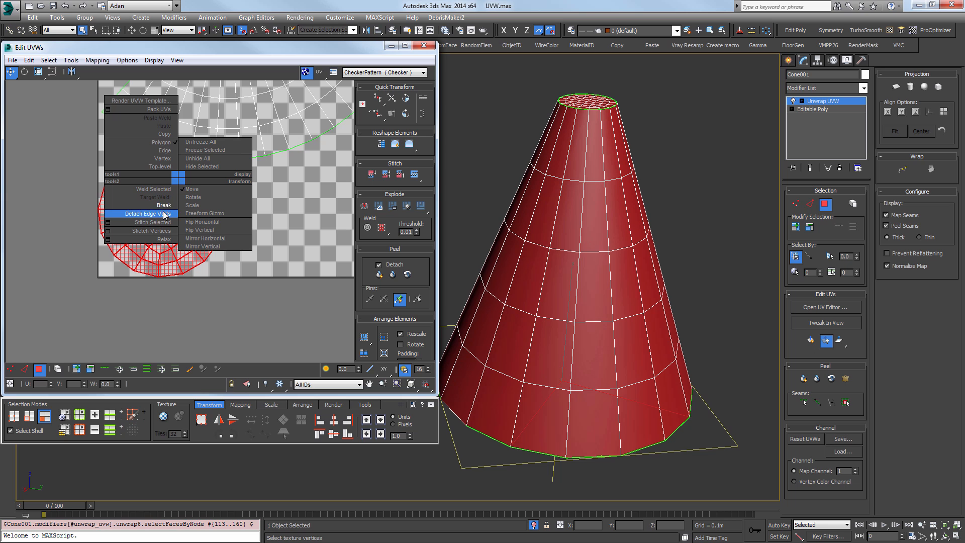
pyautogui.click(140, 206)
# Pack the cone's side and cap shells inside the UV tile with Rescale on, and clear the selection.
pyautogui.scroll(-2, 296, 192)
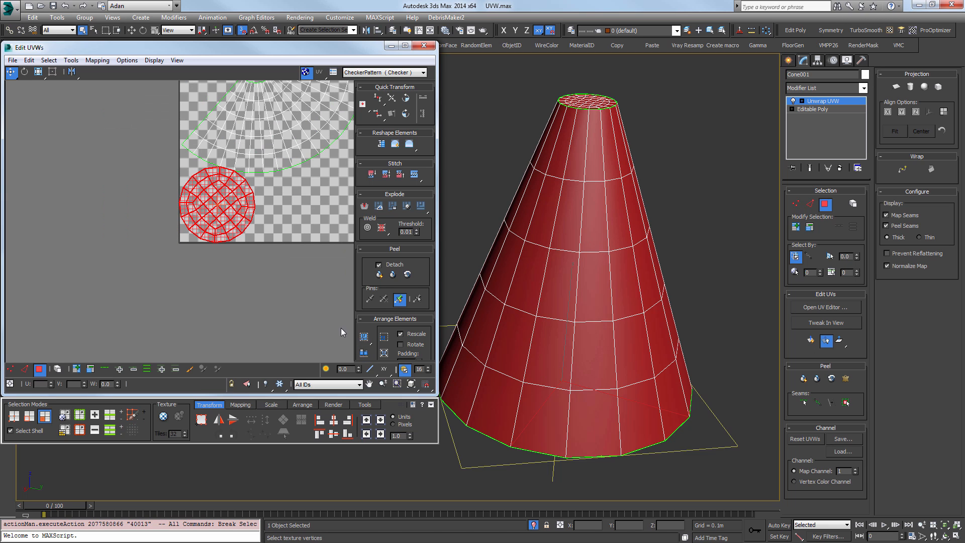
pyautogui.click(364, 336)
pyautogui.moveTo(342, 115); pyautogui.dragTo(251, 143, button='middle')
pyautogui.click(276, 131)
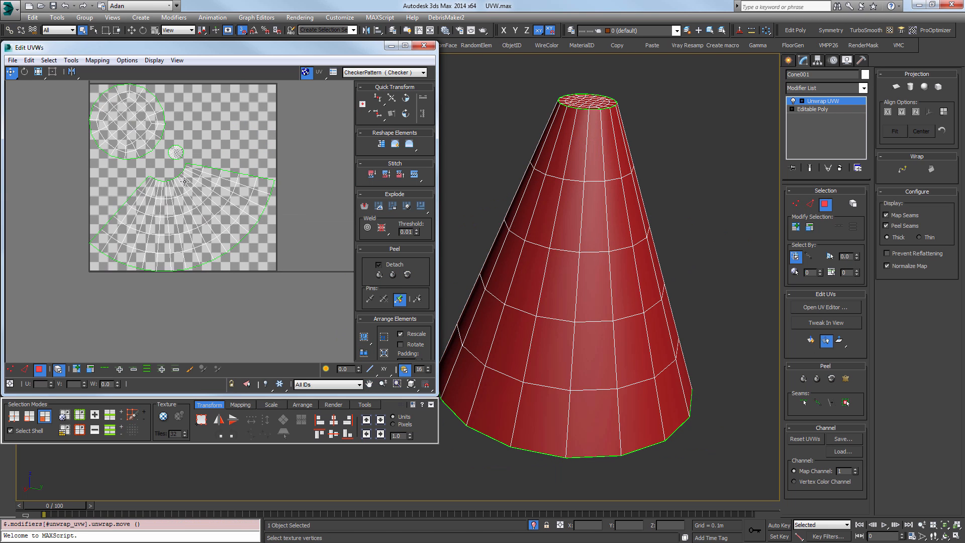
# Move the small top cap's shell away from the side shell to the tile's upper edge, beside the bottom cap.
pyautogui.click(226, 204)
pyautogui.scroll(2, 162, 194)
pyautogui.scroll(-2, 145, 169)
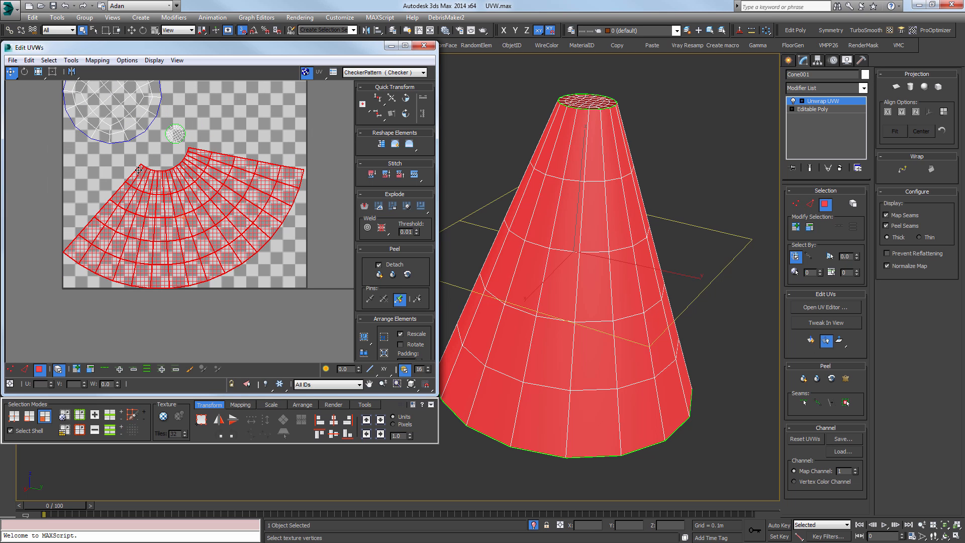
pyautogui.click(176, 135)
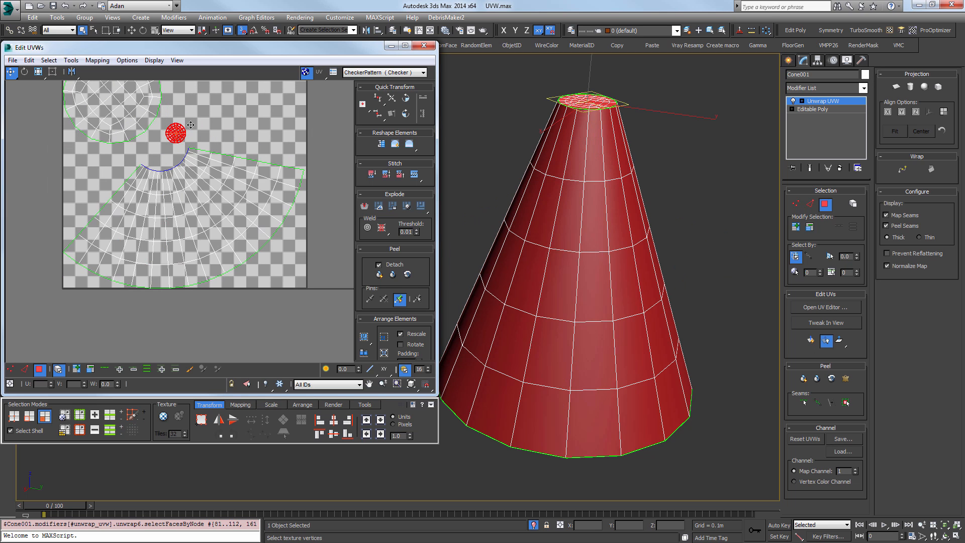
pyautogui.moveTo(176, 135); pyautogui.dragTo(221, 97)
pyautogui.moveTo(225, 119); pyautogui.dragTo(245, 154, button='middle')
pyautogui.moveTo(238, 132); pyautogui.dragTo(202, 104)
pyautogui.scroll(-2, 230, 222)
pyautogui.moveTo(231, 224); pyautogui.dragTo(225, 189, button='middle')
pyautogui.moveTo(186, 103); pyautogui.dragTo(195, 144, button='middle')
pyautogui.moveTo(206, 140); pyautogui.dragTo(205, 132)
# Select the cone's side shell, try moving it away, and undo the move.
pyautogui.click(261, 250)
pyautogui.moveTo(262, 252); pyautogui.dragTo(226, 204, button='middle')
pyautogui.moveTo(208, 195); pyautogui.dragTo(274, 236)
pyautogui.hotkey('ctrl', 'z')
# Examine the side shell's inner curve up close and the seams around the cone's top and bottom rims.
pyautogui.scroll(3, 192, 151)
pyautogui.scroll(3, 192, 150)
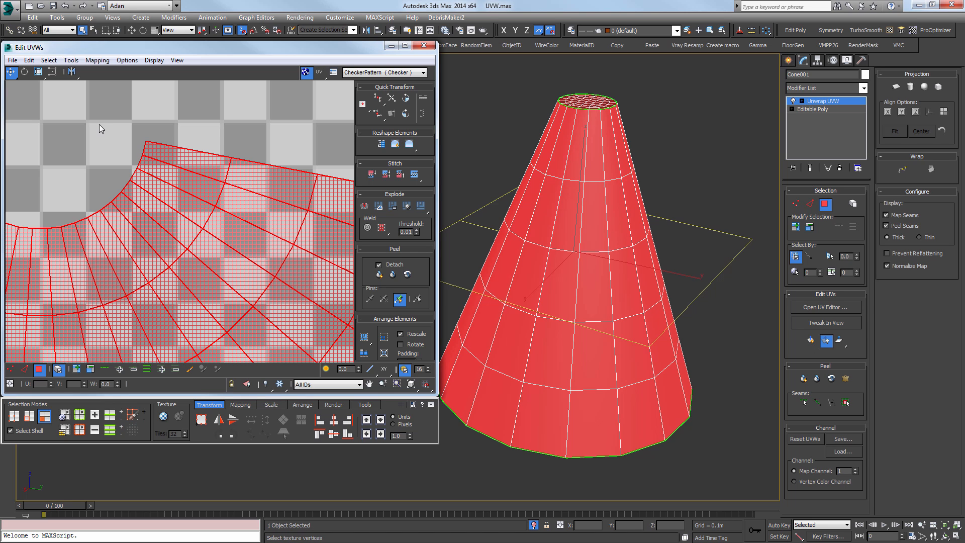
pyautogui.scroll(6, 609, 204)
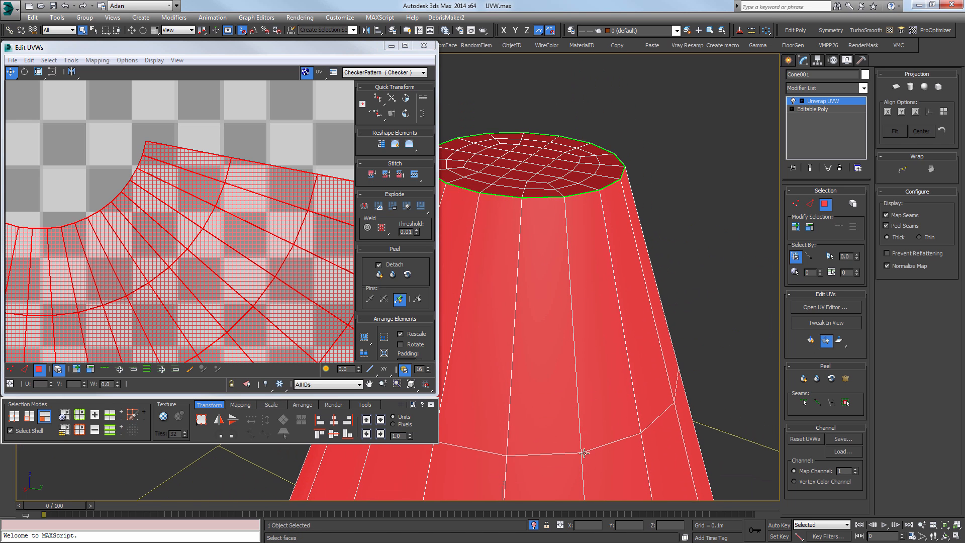
pyautogui.scroll(-4, 585, 453)
pyautogui.moveTo(585, 452); pyautogui.dragTo(632, 286, button='middle')
pyautogui.scroll(4, 603, 281)
pyautogui.moveTo(551, 219); pyautogui.dragTo(616, 234, button='middle')
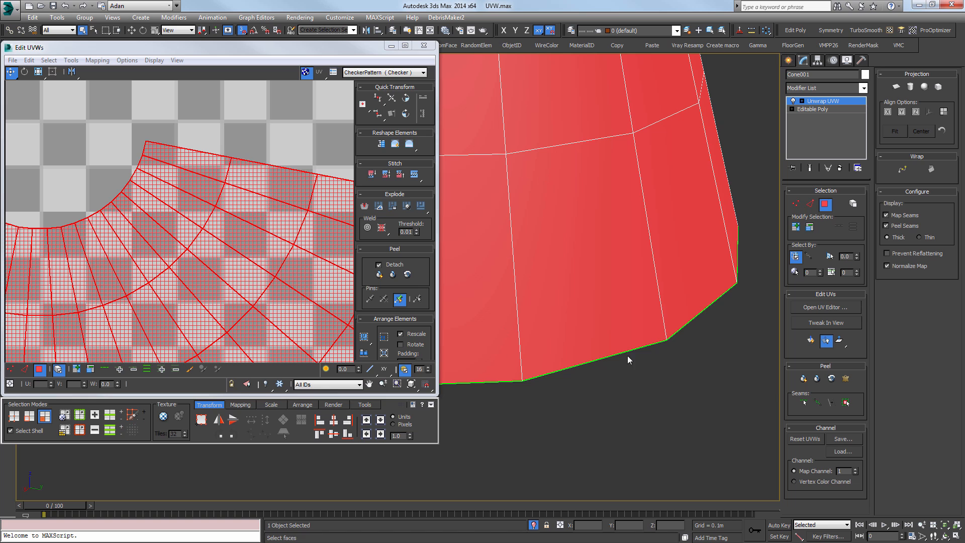
pyautogui.scroll(-8, 198, 217)
pyautogui.scroll(-8, 496, 188)
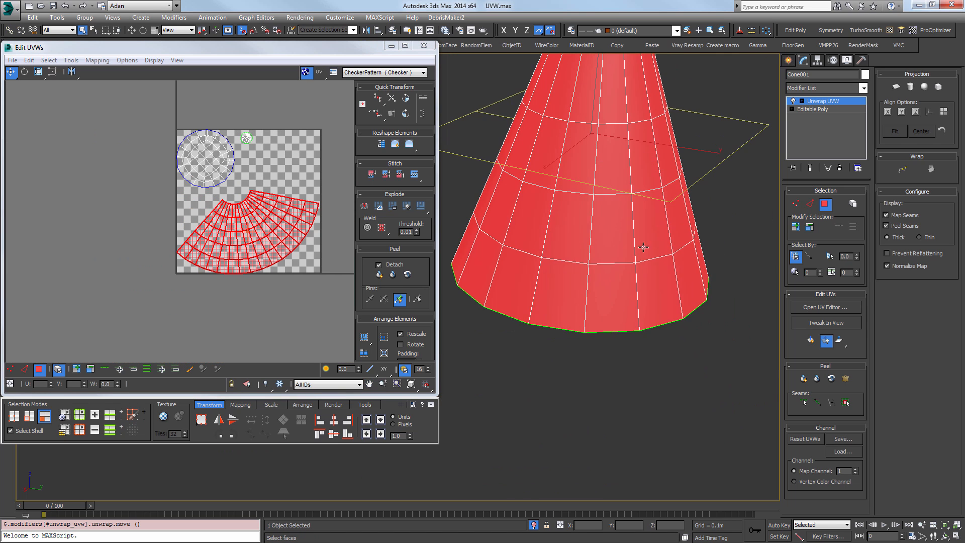
# Straighten the cone's selected side shell into a rectangular grid, inspect the grid against the cone, and undo the straightening.
pyautogui.scroll(5, 603, 151)
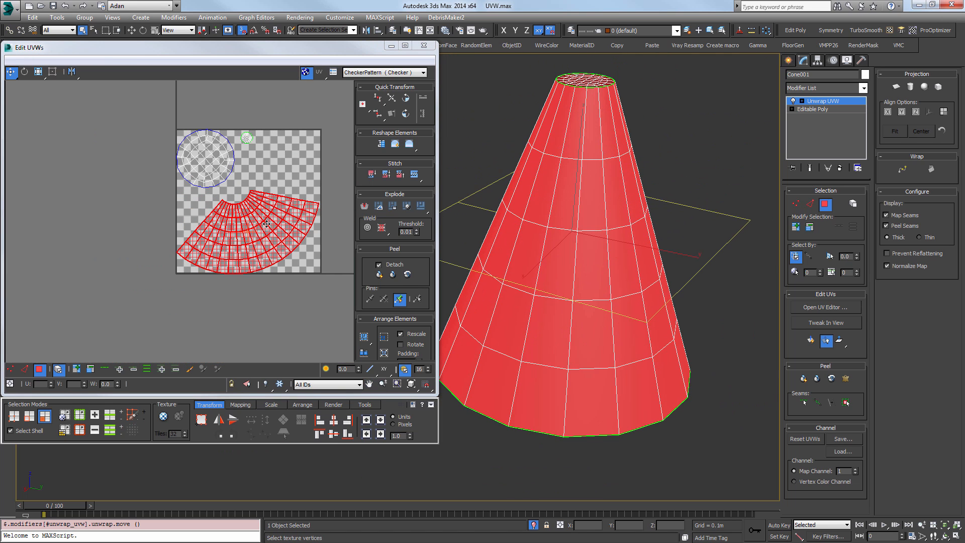
pyautogui.scroll(2, 253, 221)
pyautogui.moveTo(282, 205); pyautogui.dragTo(248, 210, button='middle')
pyautogui.rightClick(249, 210)
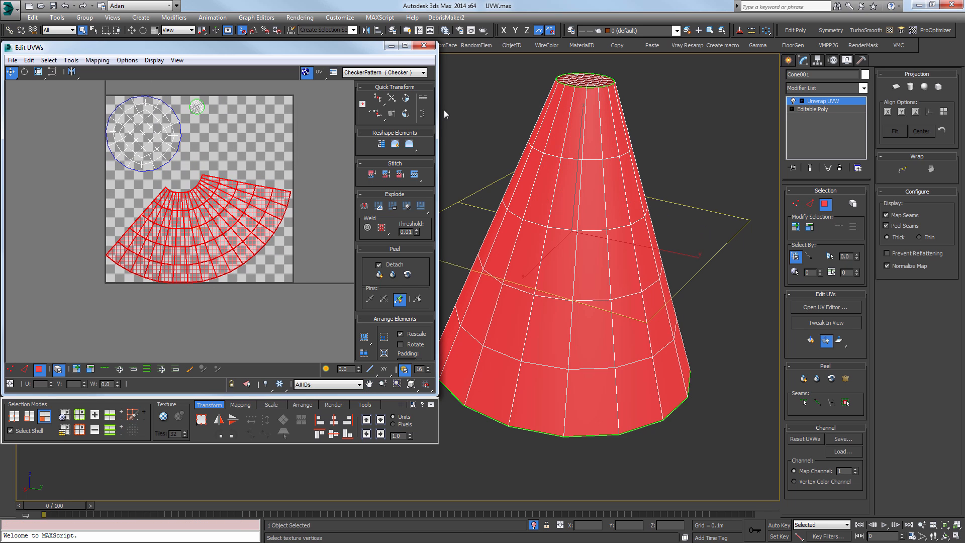
pyautogui.click(381, 144)
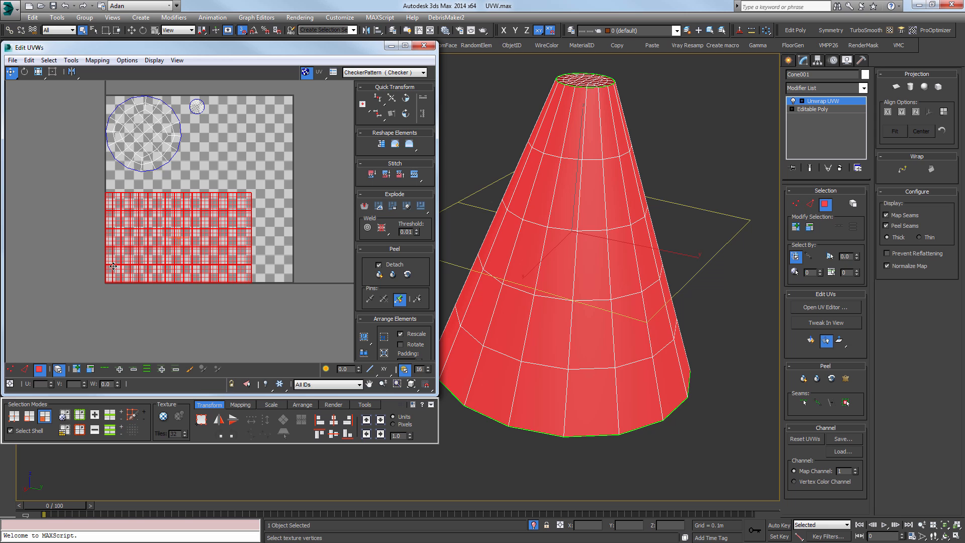
pyautogui.moveTo(555, 181)
pyautogui.keyDown('alt'); pyautogui.mouseDown(button='middle')
pyautogui.moveTo(571, 185)
pyautogui.moveTo(560, 179)
pyautogui.mouseUp(button='middle'); pyautogui.keyUp('alt')
pyautogui.scroll(3, 94, 189)
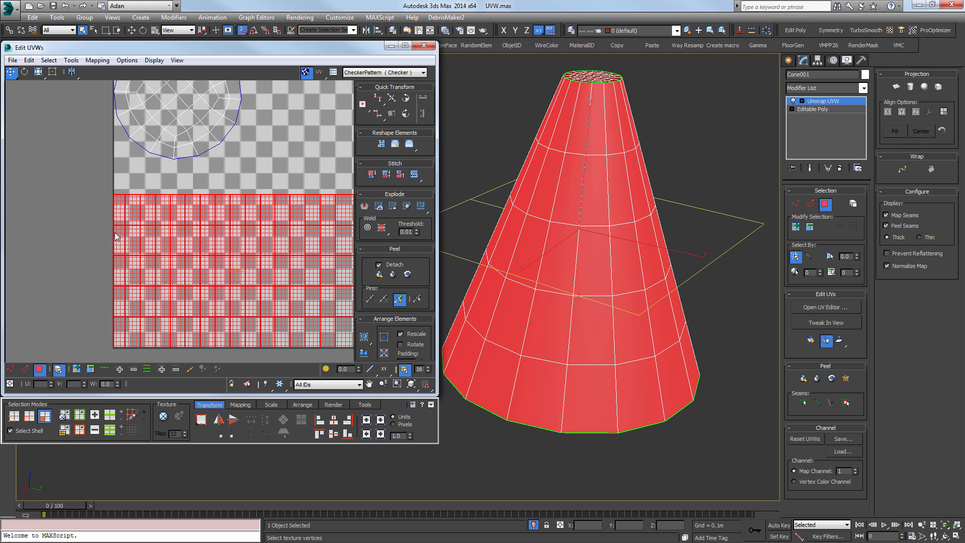
pyautogui.scroll(-2, 153, 333)
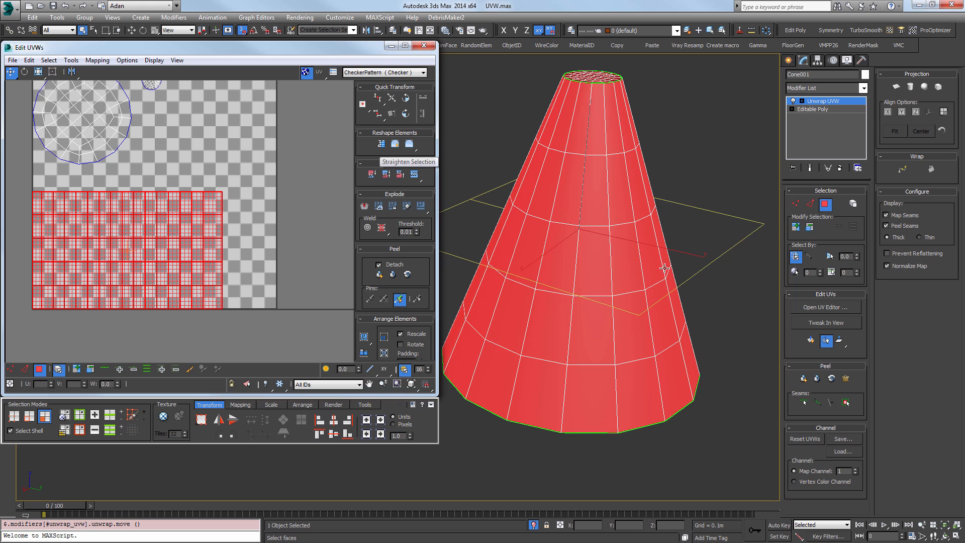
pyautogui.keyDown('alt'); pyautogui.moveTo(664, 267); pyautogui.dragTo(619, 254, button='middle'); pyautogui.keyUp('alt')
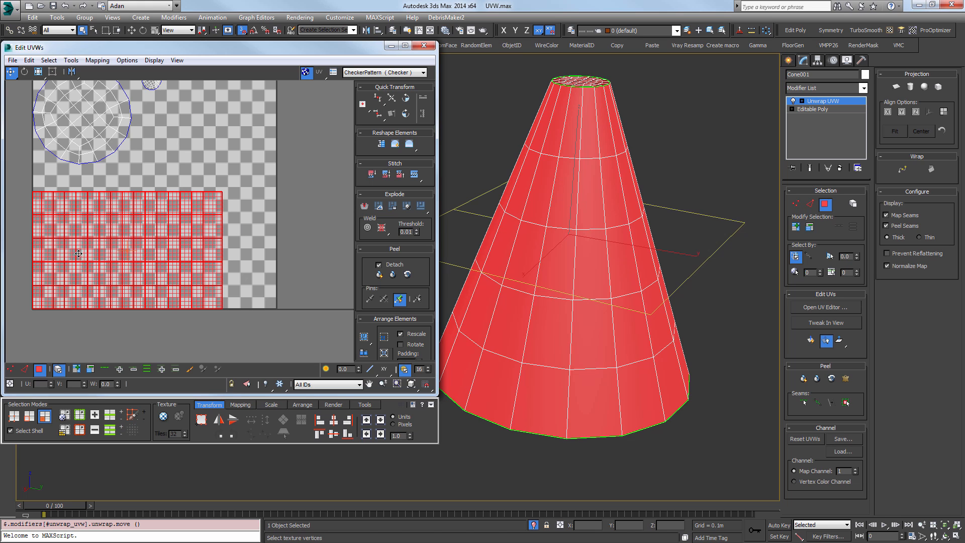
pyautogui.scroll(2, 48, 234)
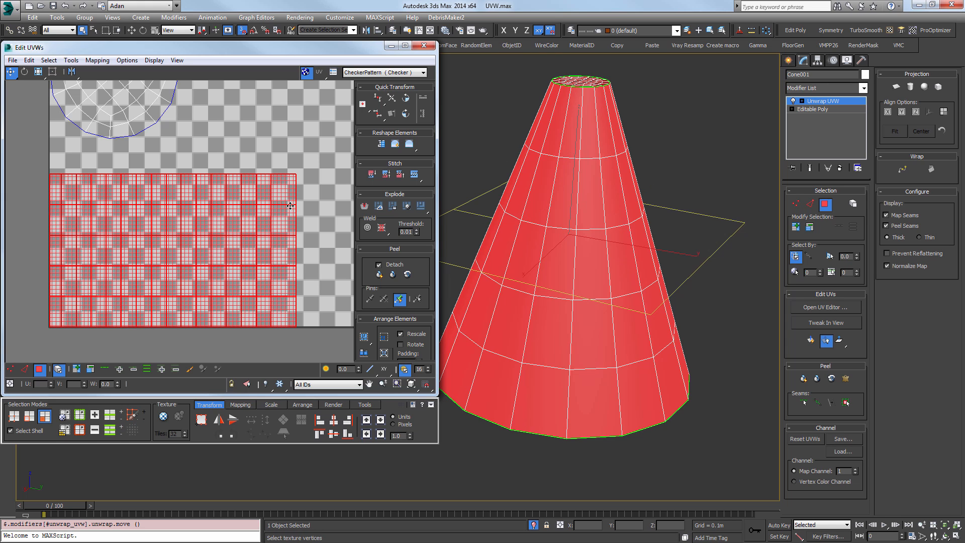
pyautogui.hotkey('ctrl', 'z')
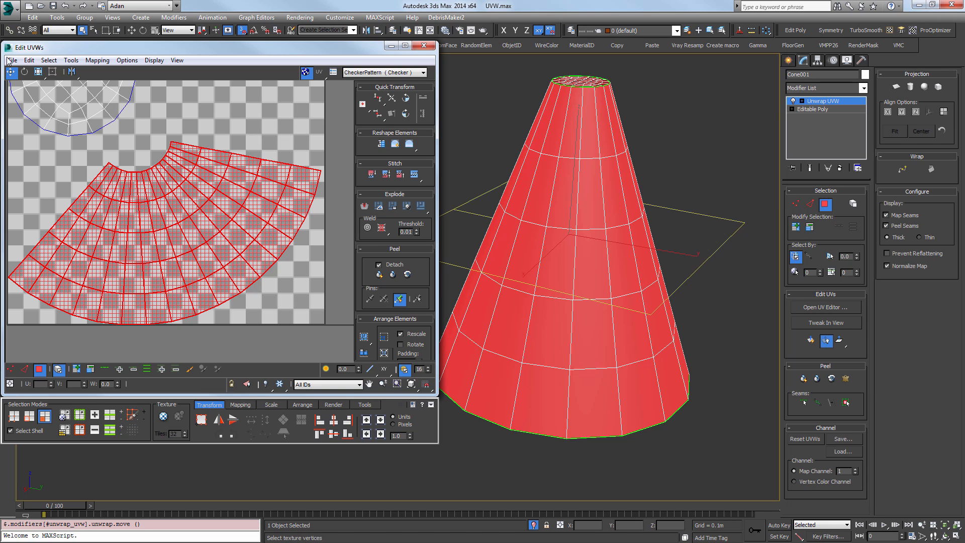
# Straighten the cone's side shell into a rectangular grid again, display the checker texture on the cone, and clear the selection.
pyautogui.click(381, 145)
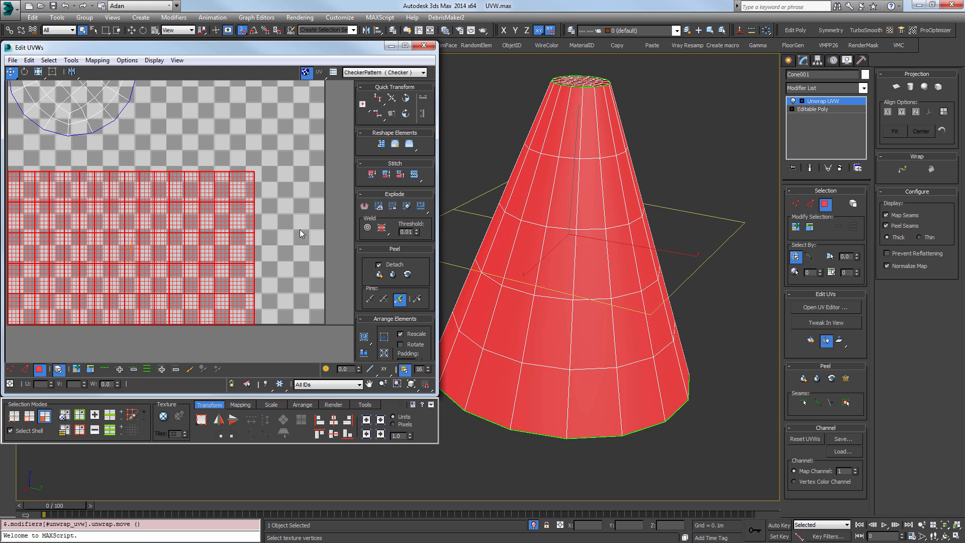
pyautogui.click(179, 416)
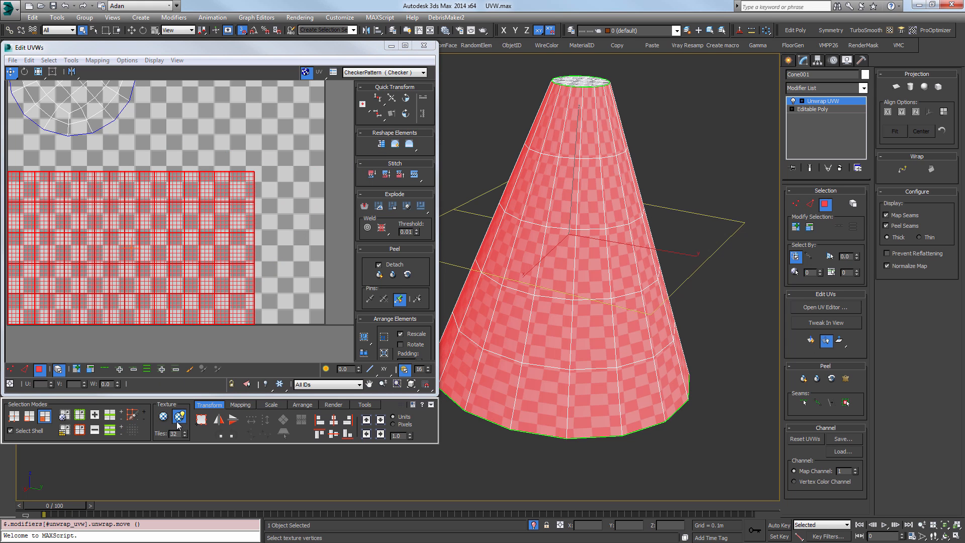
pyautogui.click(718, 336)
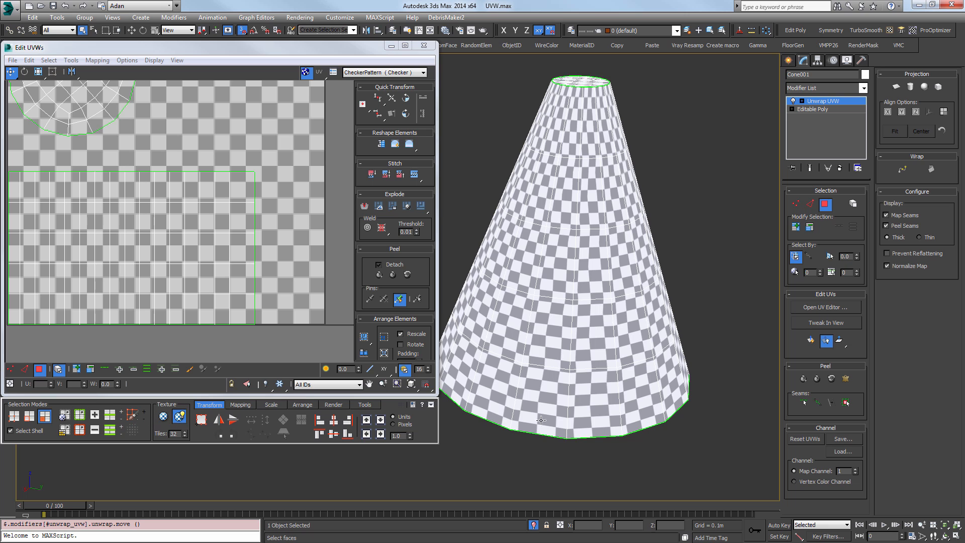
# Examine the checker squares from the cone's base to its narrow top and select the straightened side shell for comparison.
pyautogui.keyDown('alt'); pyautogui.moveTo(604, 401); pyautogui.dragTo(545, 404, button='middle'); pyautogui.keyUp('alt')
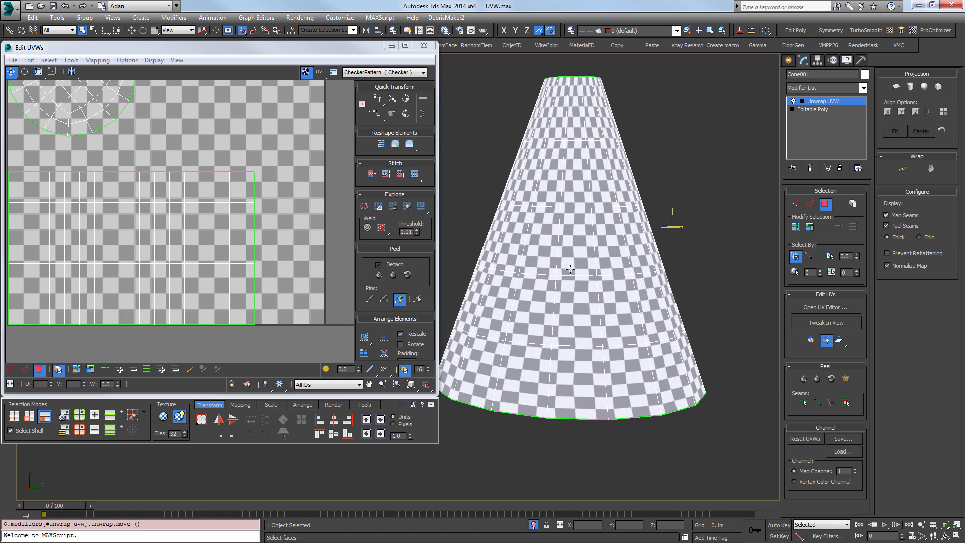
pyautogui.keyDown('alt'); pyautogui.moveTo(567, 162); pyautogui.dragTo(555, 159, button='middle'); pyautogui.keyUp('alt')
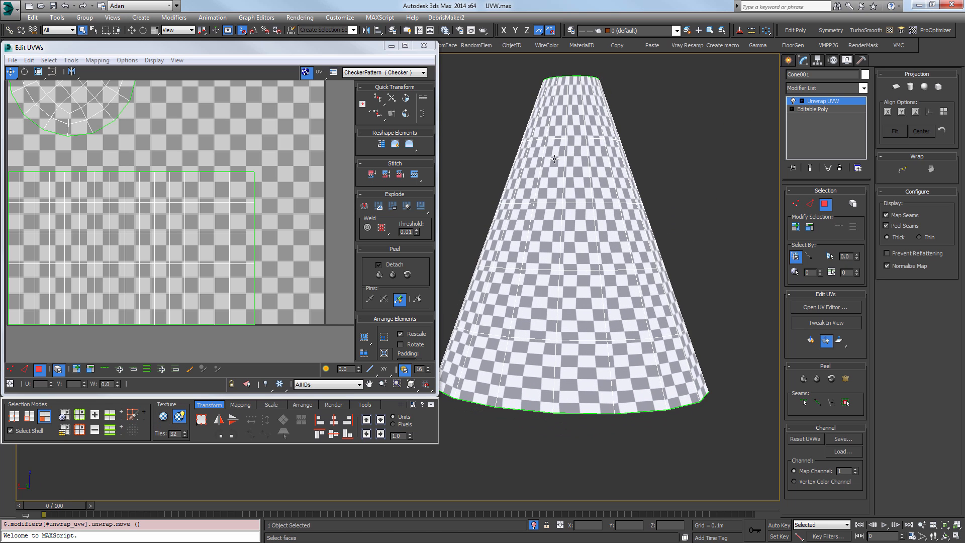
pyautogui.scroll(-2, 288, 224)
pyautogui.click(158, 220)
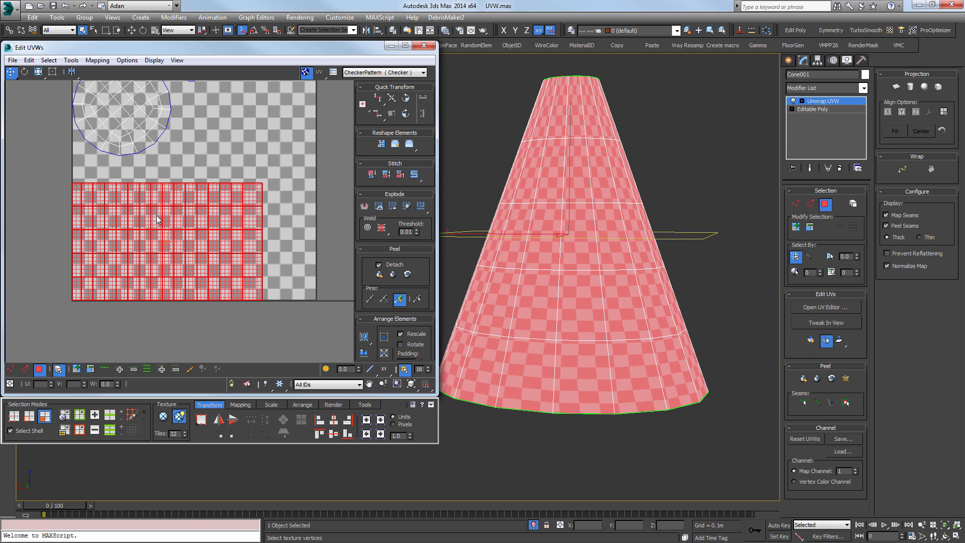
pyautogui.moveTo(279, 226); pyautogui.dragTo(235, 191, button='middle')
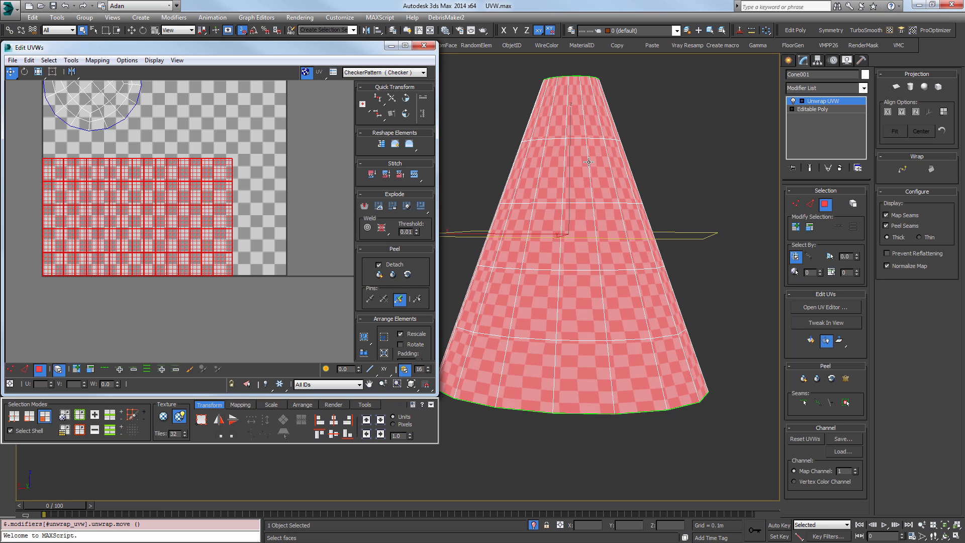
# Select a single face midway up the cone's side to compare its shape with its UV cell, and clear the selection.
pyautogui.click(626, 197)
pyautogui.click(582, 209)
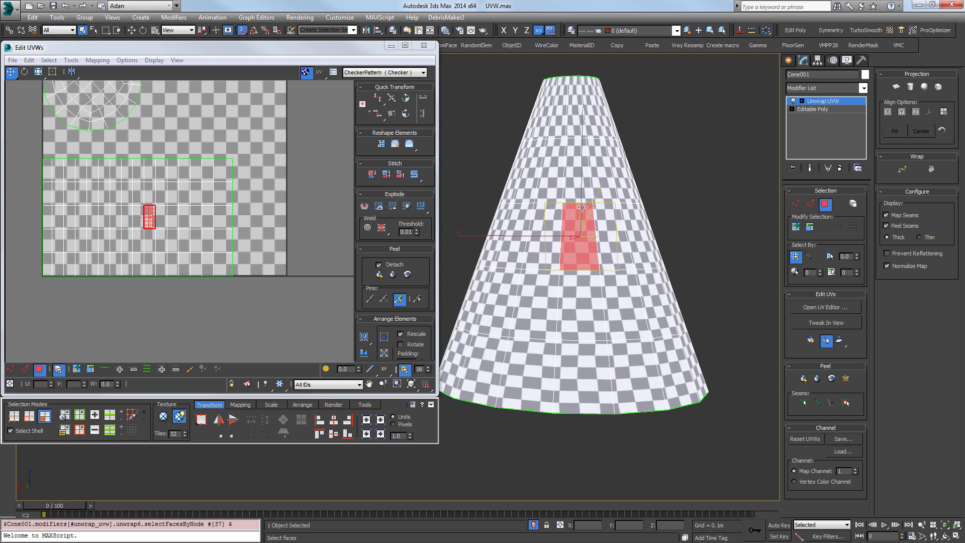
pyautogui.click(605, 215)
pyautogui.hotkey('ctrl', 'a')
pyautogui.click(659, 175)
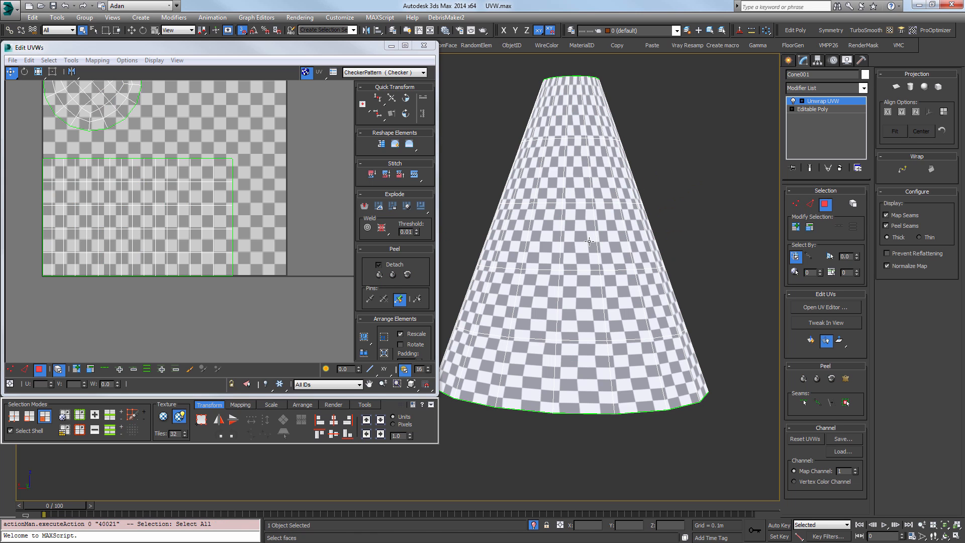
pyautogui.click(589, 242)
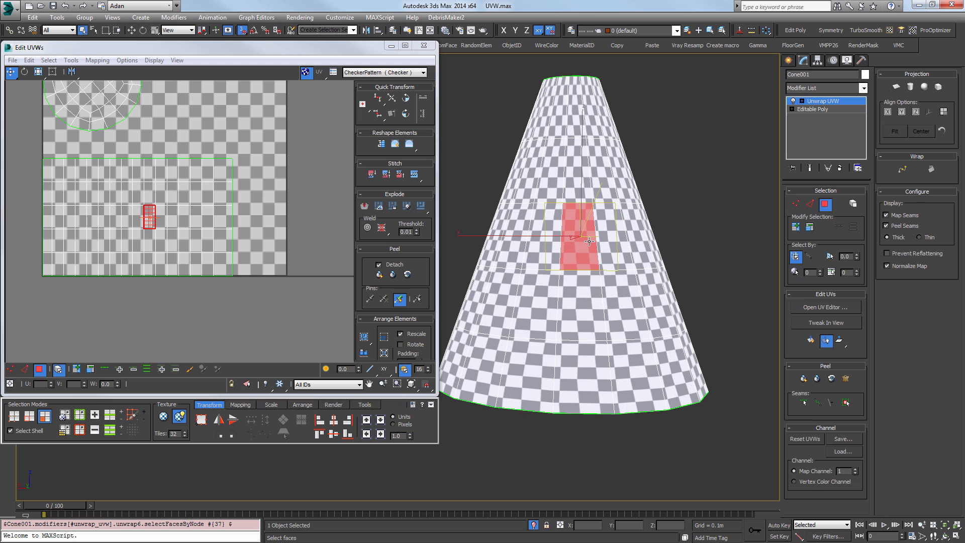
pyautogui.click(249, 209)
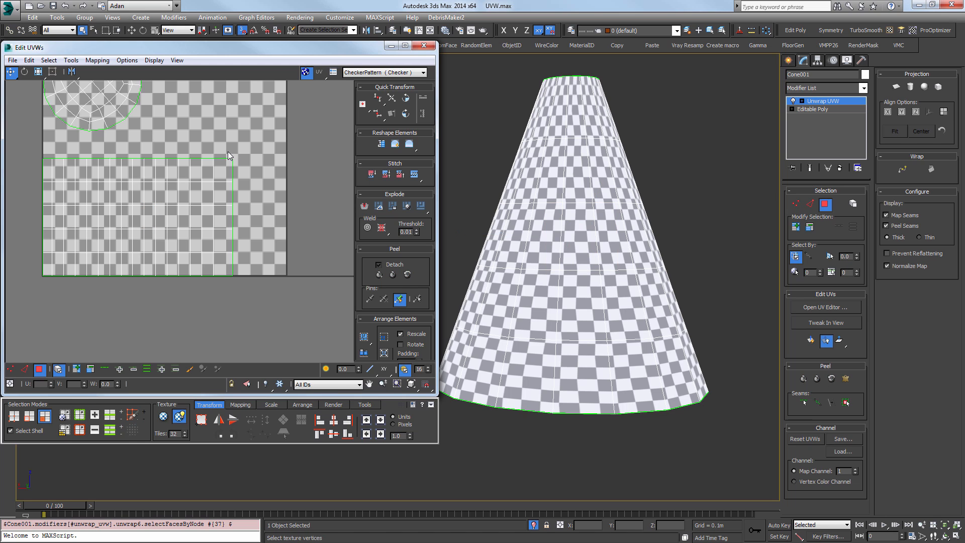
pyautogui.moveTo(239, 135); pyautogui.dragTo(245, 189, button='middle')
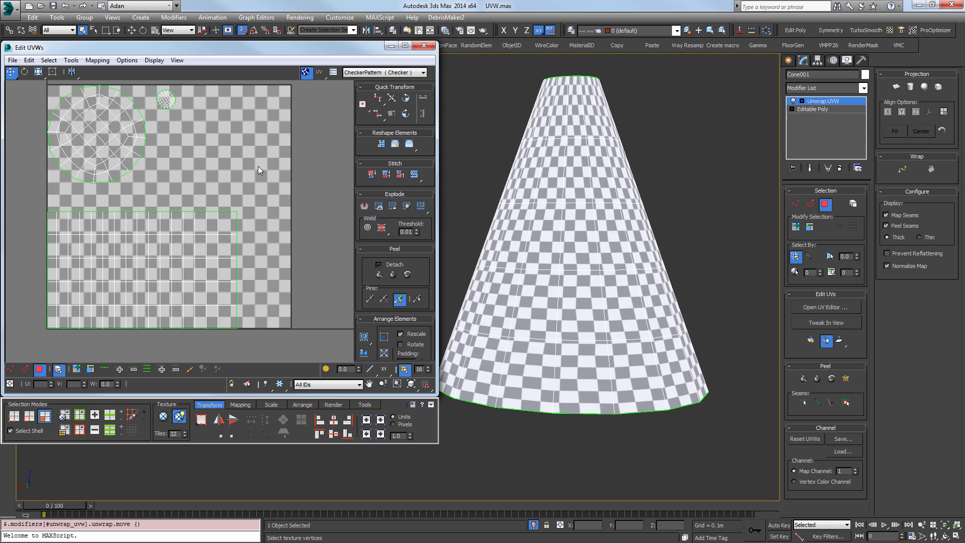
pyautogui.keyDown('alt'); pyautogui.moveTo(542, 173); pyautogui.dragTo(568, 191, button='middle'); pyautogui.keyUp('alt')
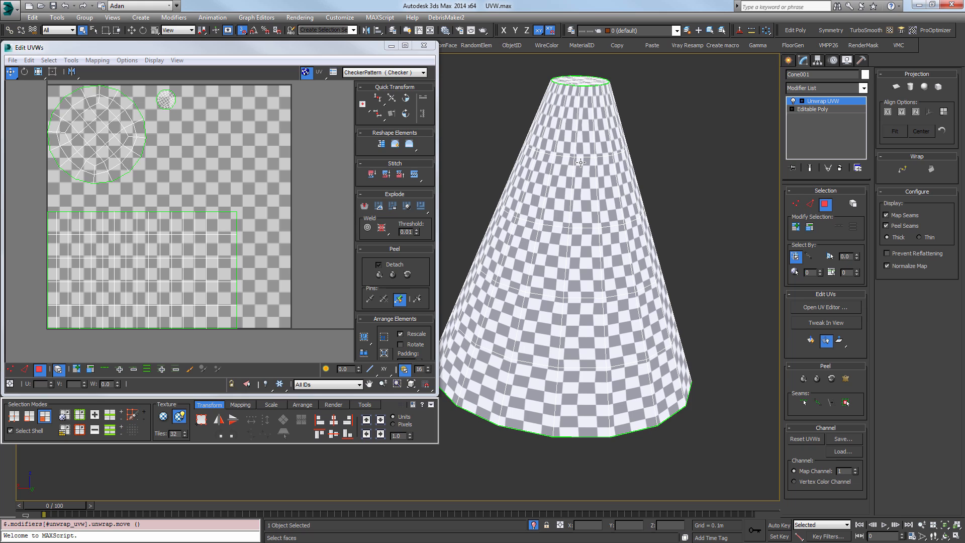
pyautogui.keyDown('alt'); pyautogui.moveTo(618, 66); pyautogui.dragTo(618, 103, button='middle'); pyautogui.keyUp('alt')
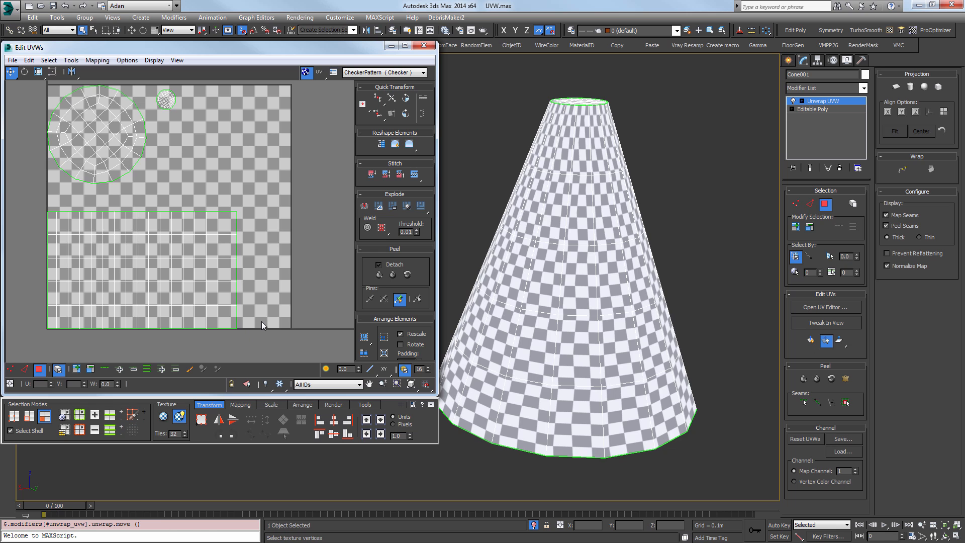
# Pack all the cone's shells inside the UV tile with Rescale on, clear the selection, and inspect the checker pattern.
pyautogui.hotkey('ctrl', 'a')
pyautogui.click(366, 354)
pyautogui.click(338, 280)
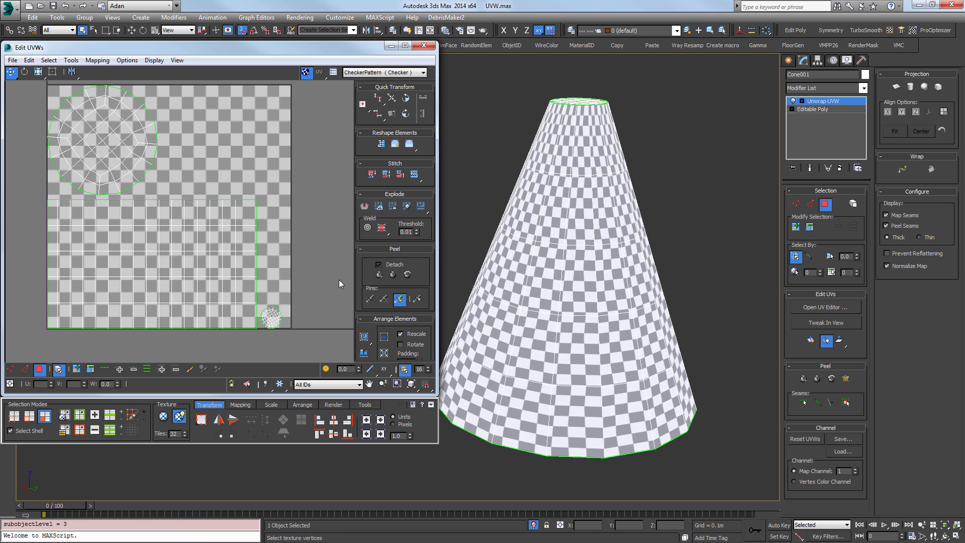
pyautogui.scroll(-2, 254, 241)
pyautogui.scroll(6, 628, 312)
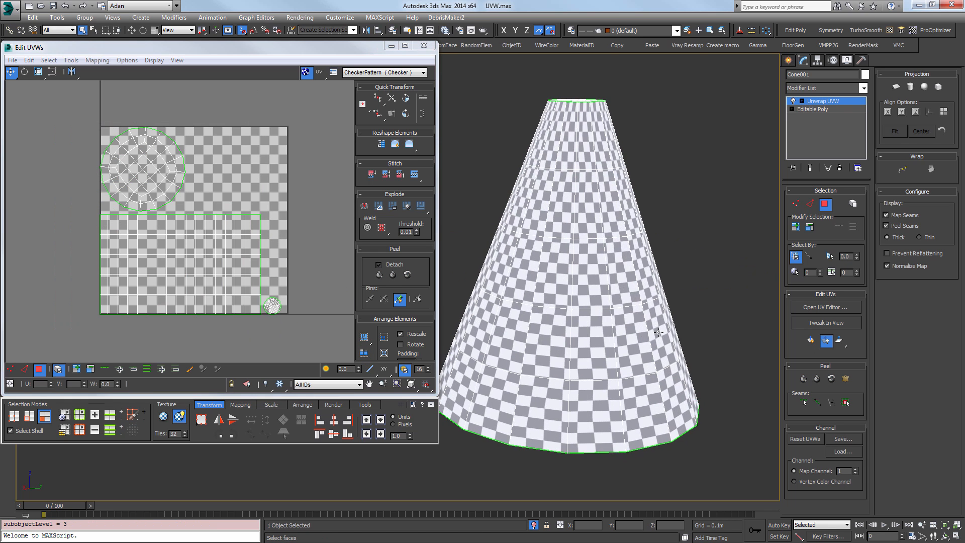
pyautogui.scroll(-6, 597, 343)
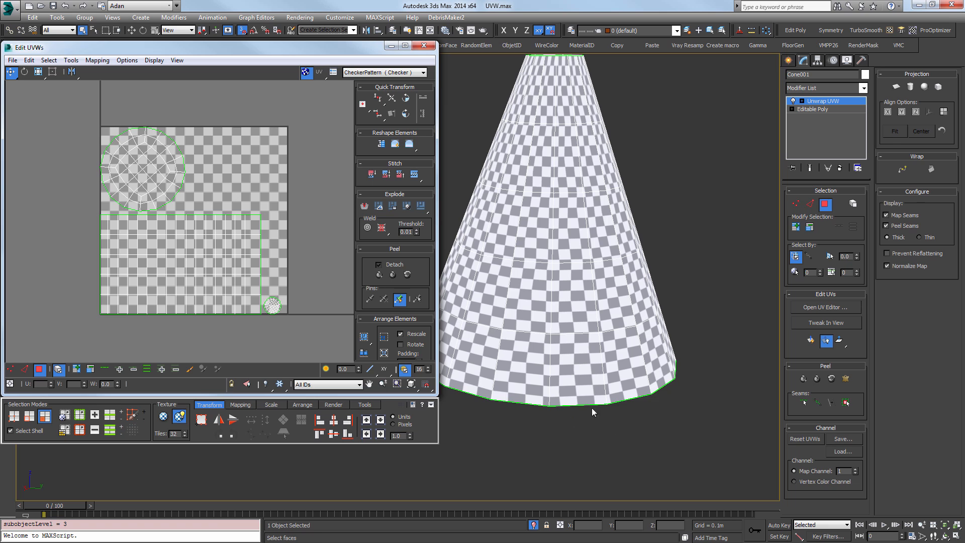
# Unwrap the cone's side shell with Unfold Mapping, using Walk to closest face and Normalize Clusters.
pyautogui.click(474, 249)
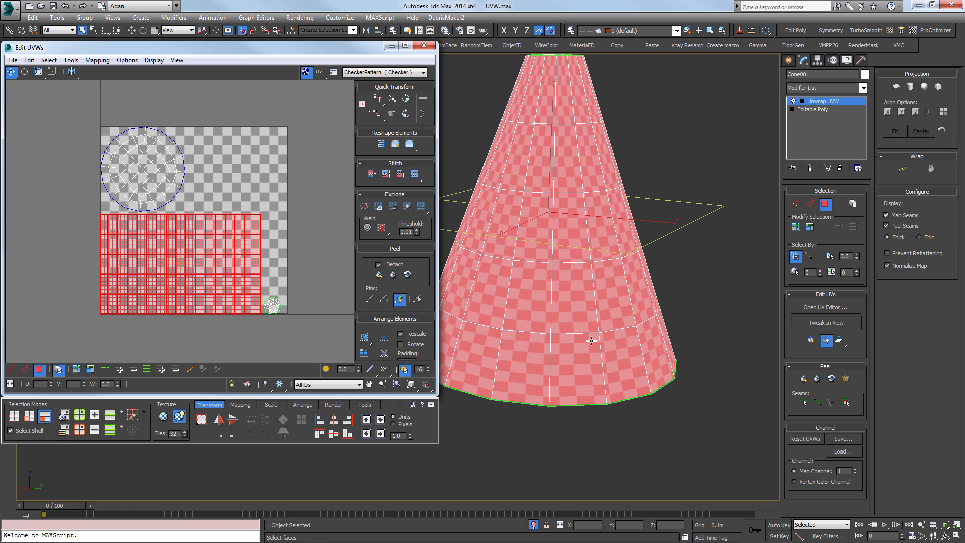
pyautogui.moveTo(591, 340); pyautogui.dragTo(592, 357, button='middle')
pyautogui.keyDown('alt'); pyautogui.moveTo(592, 357); pyautogui.dragTo(612, 360, button='middle'); pyautogui.keyUp('alt')
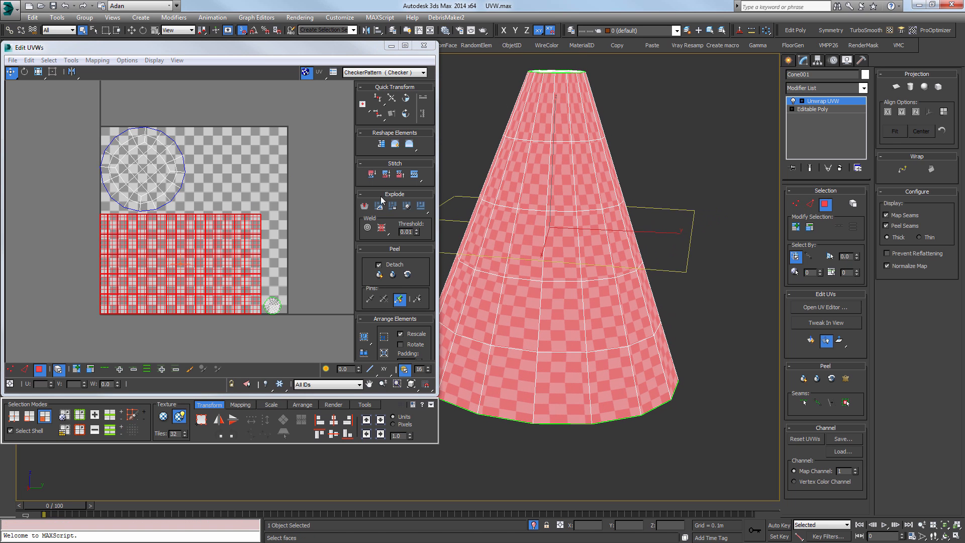
pyautogui.click(95, 61)
pyautogui.click(55, 98)
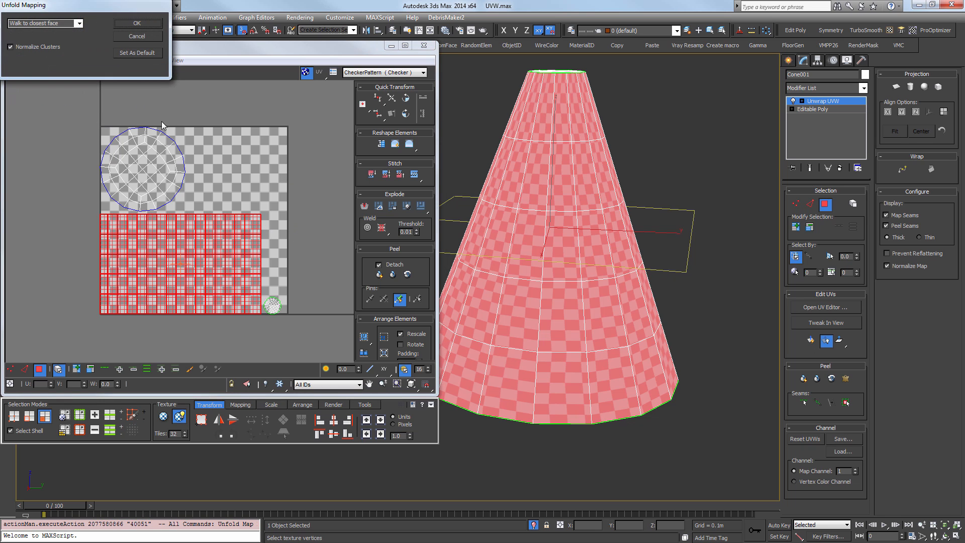
pyautogui.click(136, 24)
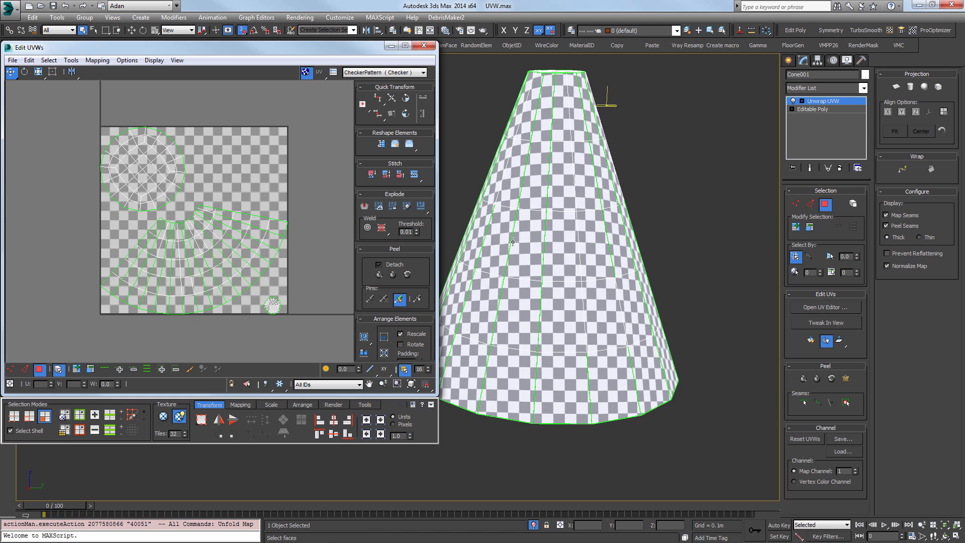
pyautogui.keyDown('alt'); pyautogui.moveTo(543, 241); pyautogui.dragTo(568, 257, button='middle'); pyautogui.keyUp('alt')
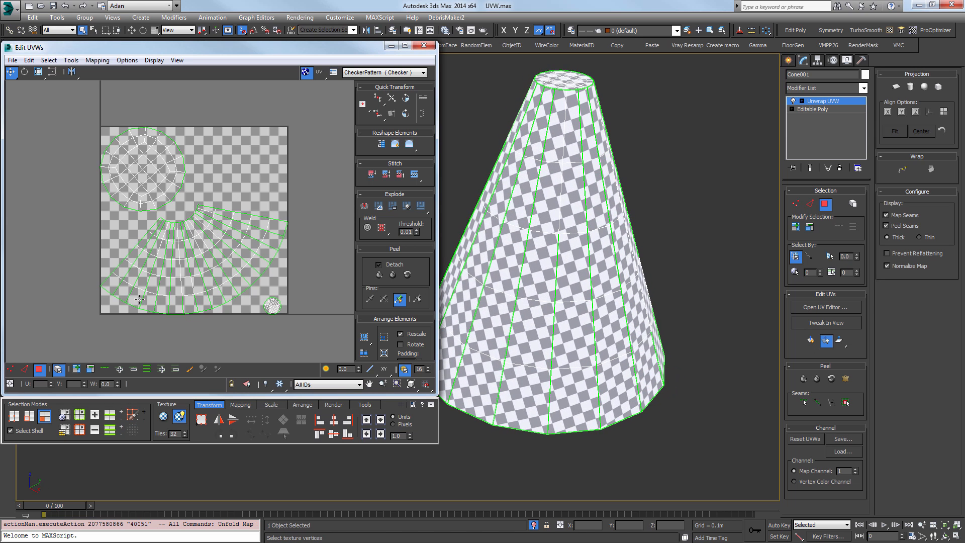
# Move the small top cap's shell off the unfolded side shell into the empty space beside the bottom cap, and clear the selection.
pyautogui.moveTo(295, 228); pyautogui.dragTo(283, 254, button='middle')
pyautogui.click(261, 336)
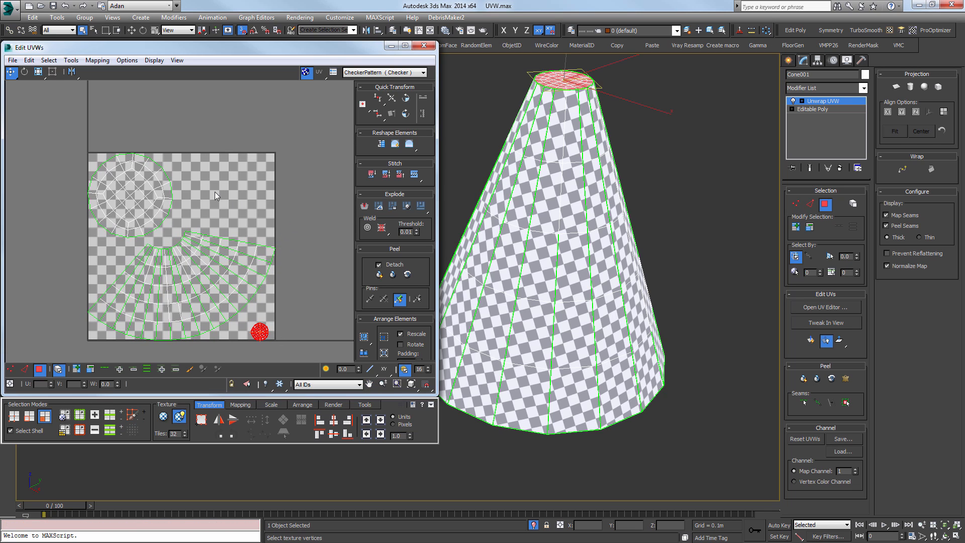
pyautogui.moveTo(260, 331); pyautogui.dragTo(202, 202)
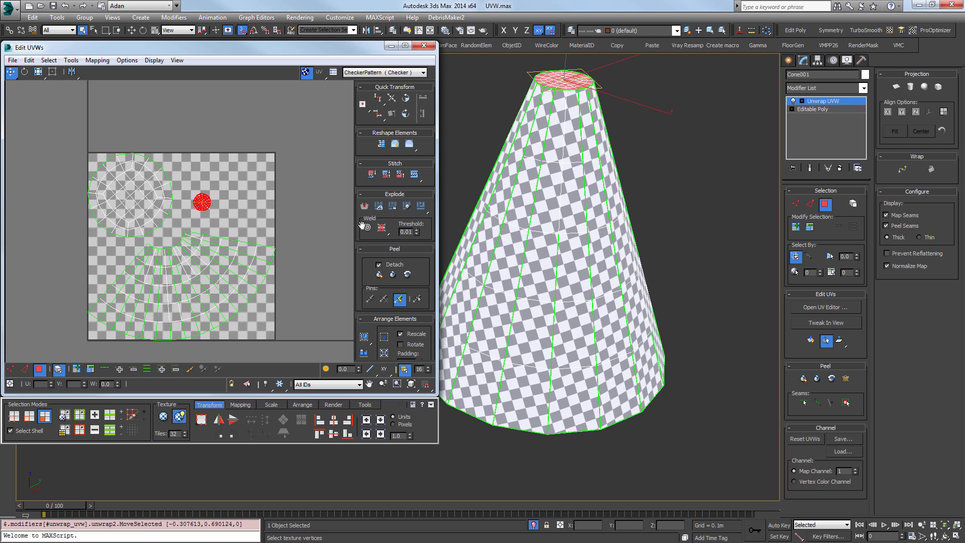
pyautogui.click(330, 224)
pyautogui.scroll(-3, 316, 221)
pyautogui.scroll(3, 316, 221)
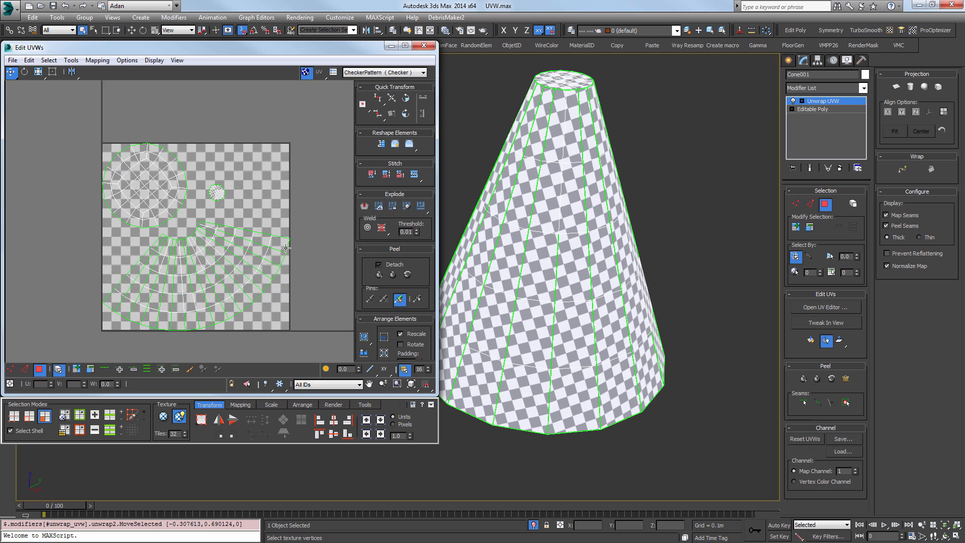
# Select all UV vertices of the cone's unfolded side shell to examine their fan layout, and clear the selection.
pyautogui.moveTo(270, 262); pyautogui.dragTo(274, 225, button='middle')
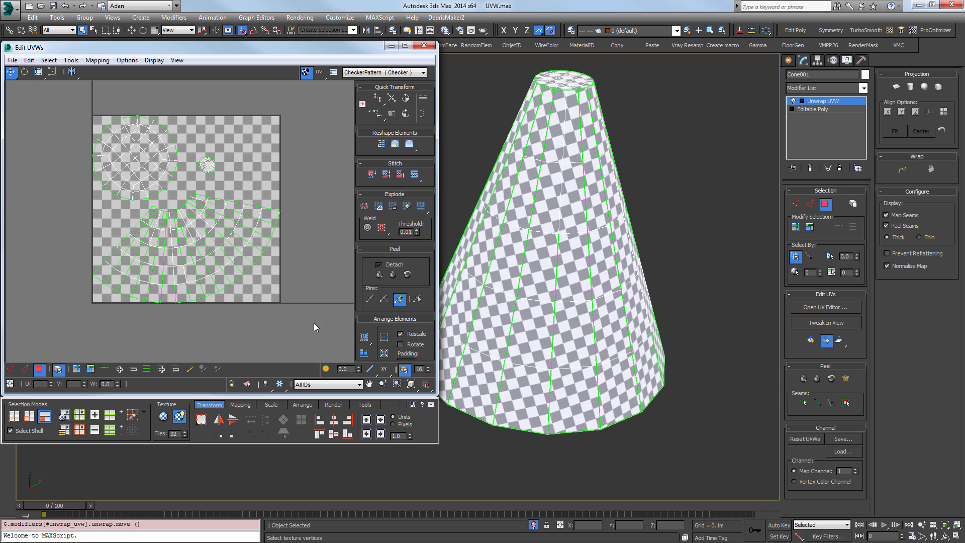
pyautogui.press('1')
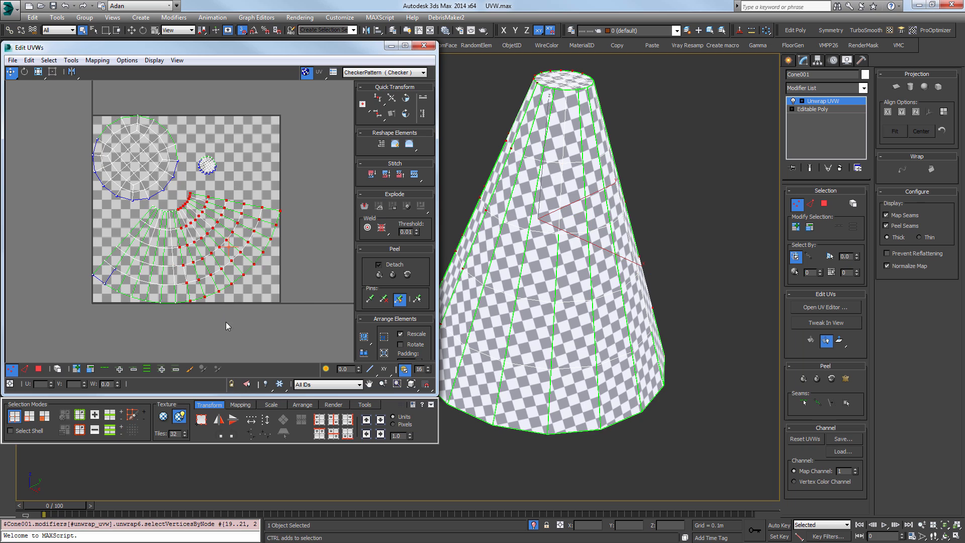
pyautogui.moveTo(225, 322); pyautogui.dragTo(76, 207)
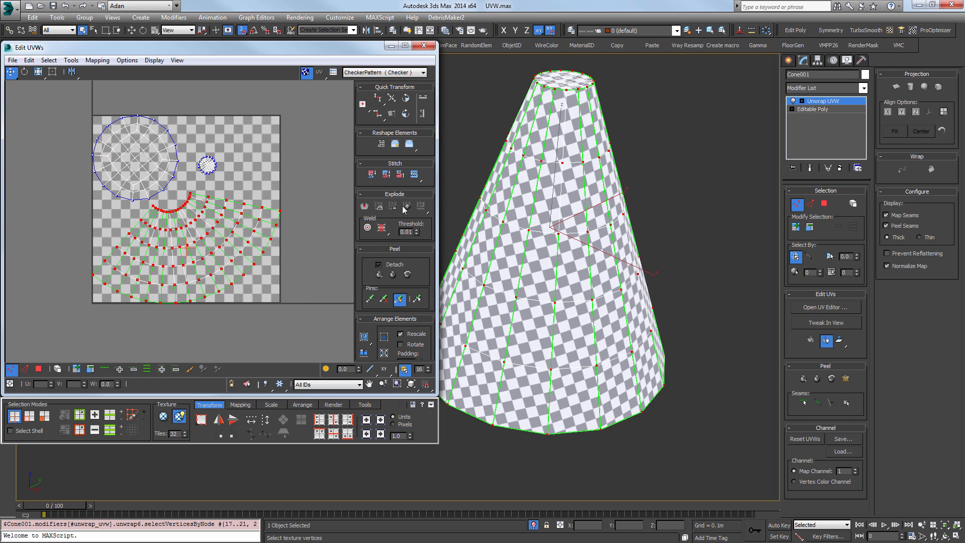
pyautogui.click(295, 283)
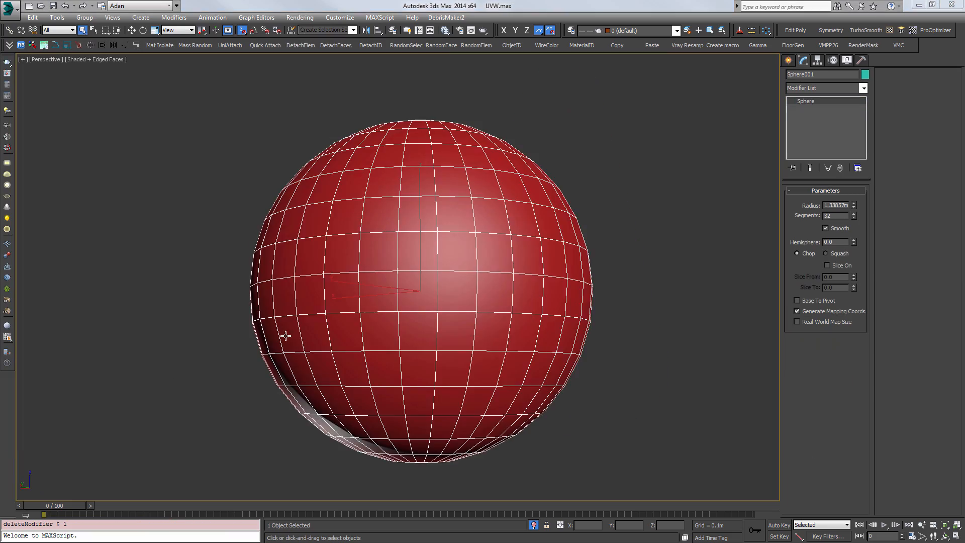
# Add an Unwrap UVW modifier to the sphere, open its UV editor, dismiss the PolyUnwrapper warning and widen the editor window.
pyautogui.moveTo(280, 334); pyautogui.dragTo(441, 339, button='middle')
pyautogui.keyDown('alt'); pyautogui.moveTo(426, 404); pyautogui.dragTo(493, 197, button='middle'); pyautogui.keyUp('alt')
pyautogui.click(889, 31)
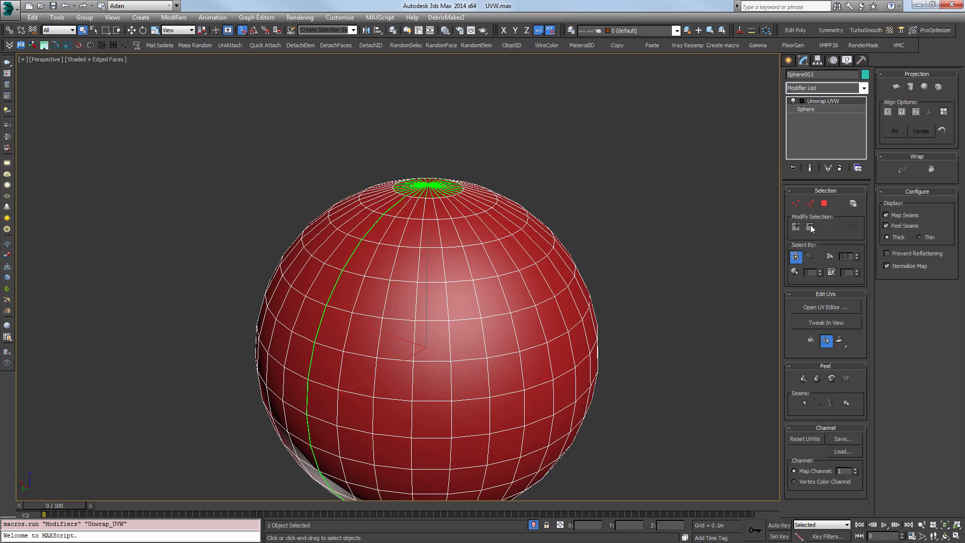
pyautogui.click(547, 322)
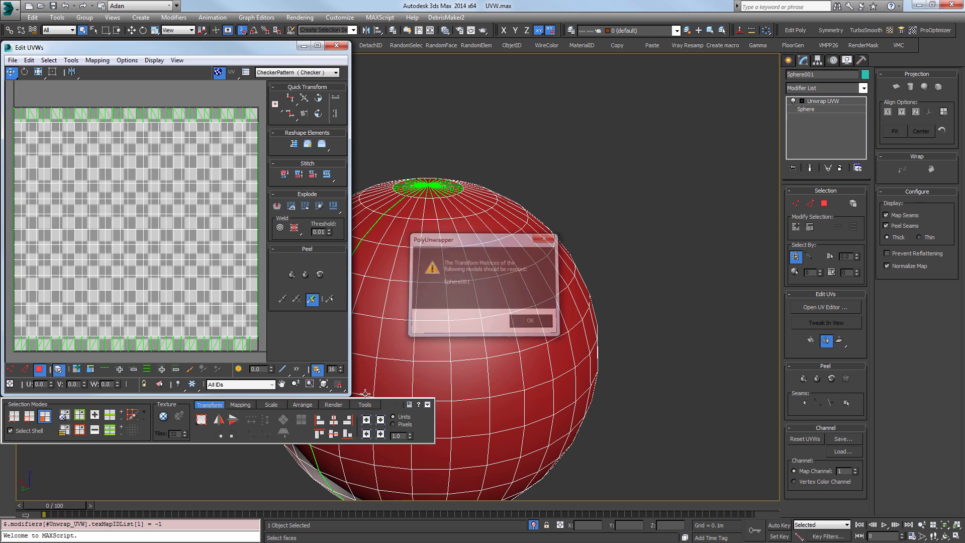
pyautogui.moveTo(350, 325); pyautogui.dragTo(431, 325)
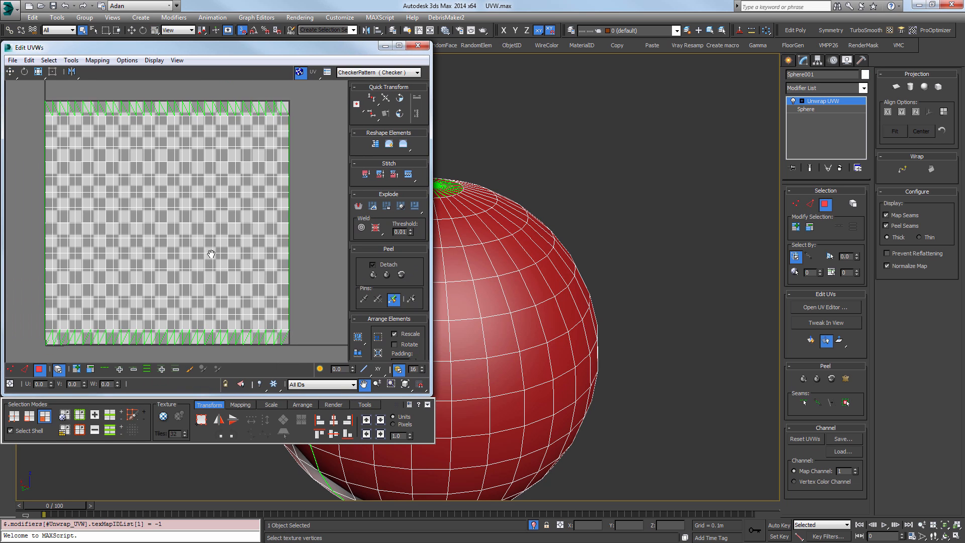
pyautogui.scroll(-1, 212, 188)
# Examine the default green seams around the sphere's poles and show the checker texture on the model.
pyautogui.keyDown('alt'); pyautogui.moveTo(695, 227); pyautogui.dragTo(550, 225, button='middle'); pyautogui.keyUp('alt')
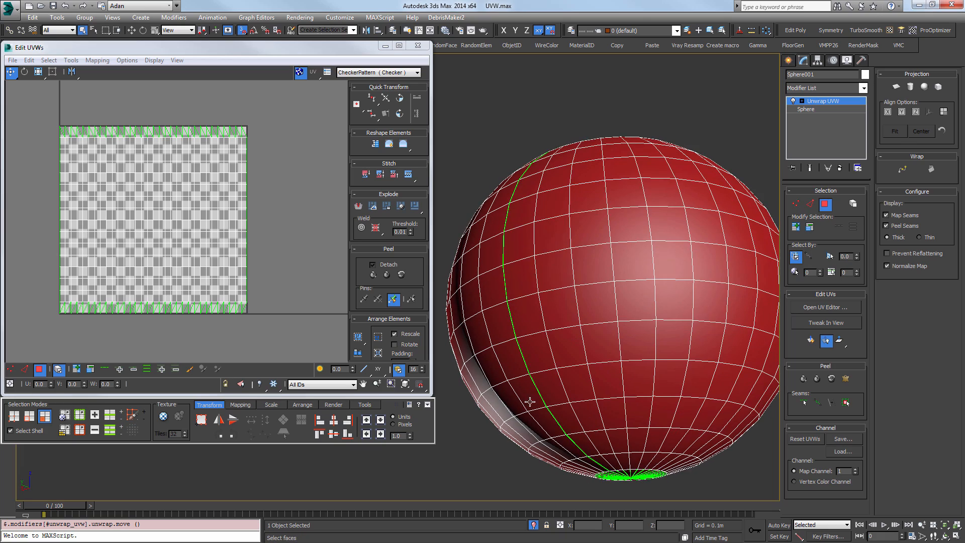
pyautogui.keyDown('alt'); pyautogui.moveTo(600, 469); pyautogui.dragTo(535, 162, button='middle'); pyautogui.keyUp('alt')
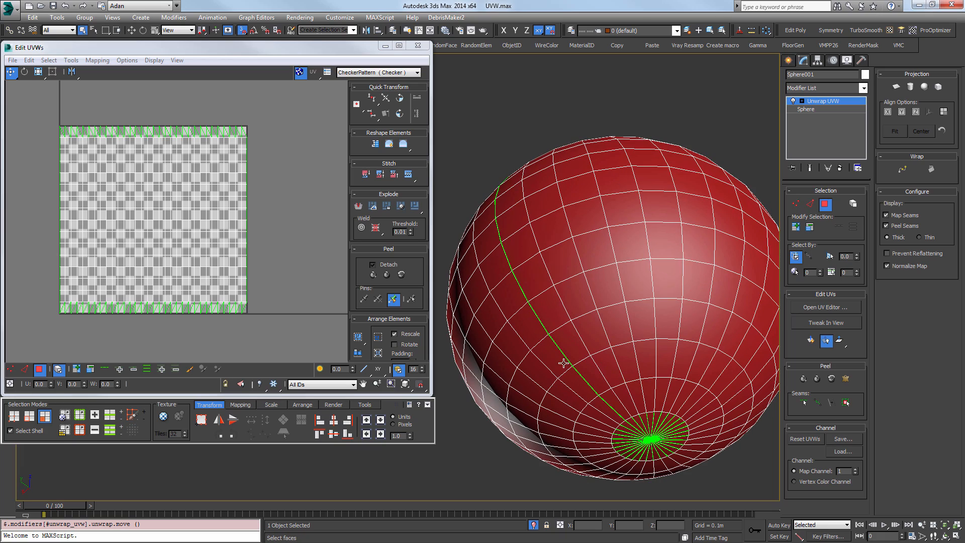
pyautogui.keyDown('alt'); pyautogui.moveTo(609, 417); pyautogui.dragTo(689, 155, button='middle'); pyautogui.keyUp('alt')
pyautogui.scroll(5, 686, 166)
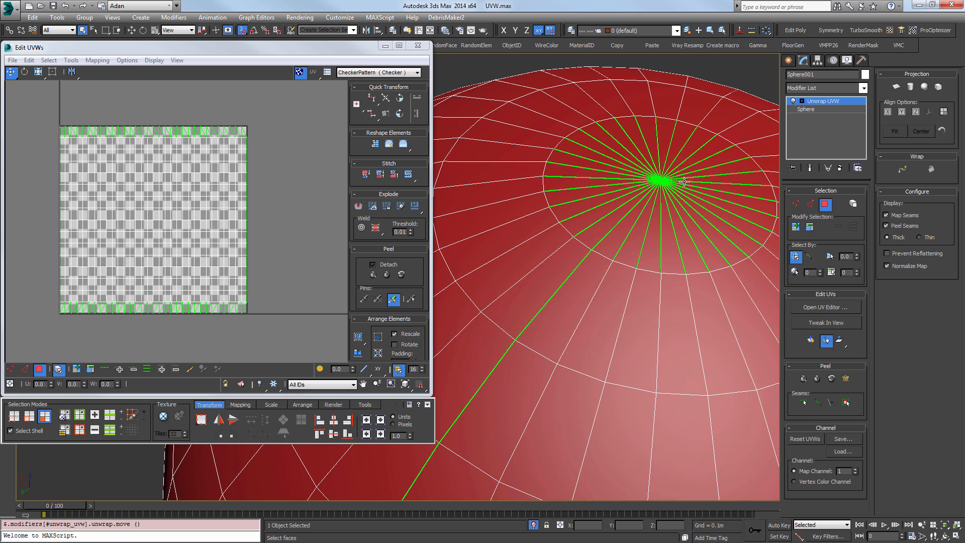
pyautogui.moveTo(627, 248); pyautogui.dragTo(526, 132, button='middle')
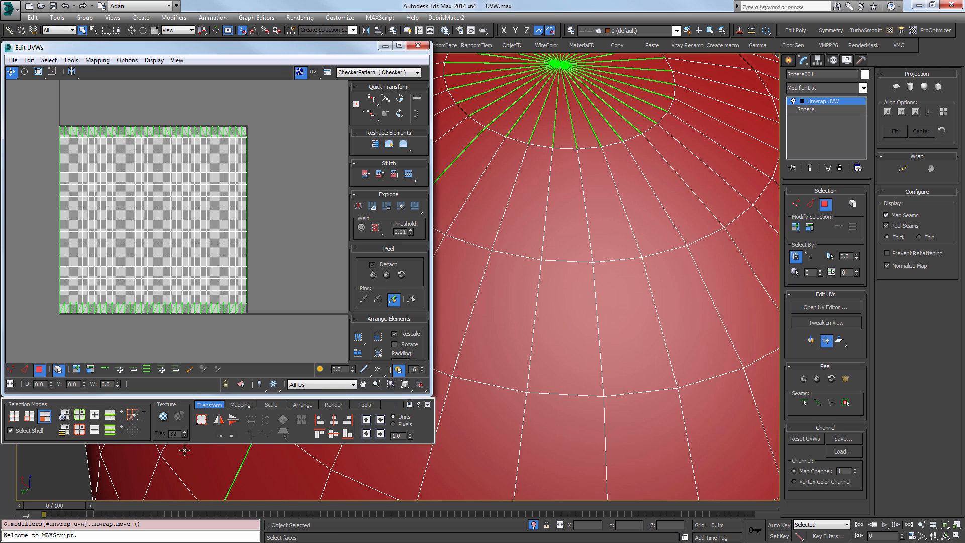
pyautogui.click(164, 416)
# Inspect the checker pattern at the sphere's top pole, on its sides and along the vertical seam.
pyautogui.scroll(-5, 577, 330)
pyautogui.keyDown('alt'); pyautogui.moveTo(577, 329); pyautogui.dragTo(527, 337, button='middle'); pyautogui.keyUp('alt')
pyautogui.scroll(5, 524, 296)
pyautogui.scroll(-3, 524, 291)
pyautogui.keyDown('alt'); pyautogui.moveTo(542, 236); pyautogui.dragTo(594, 285, button='middle'); pyautogui.keyUp('alt')
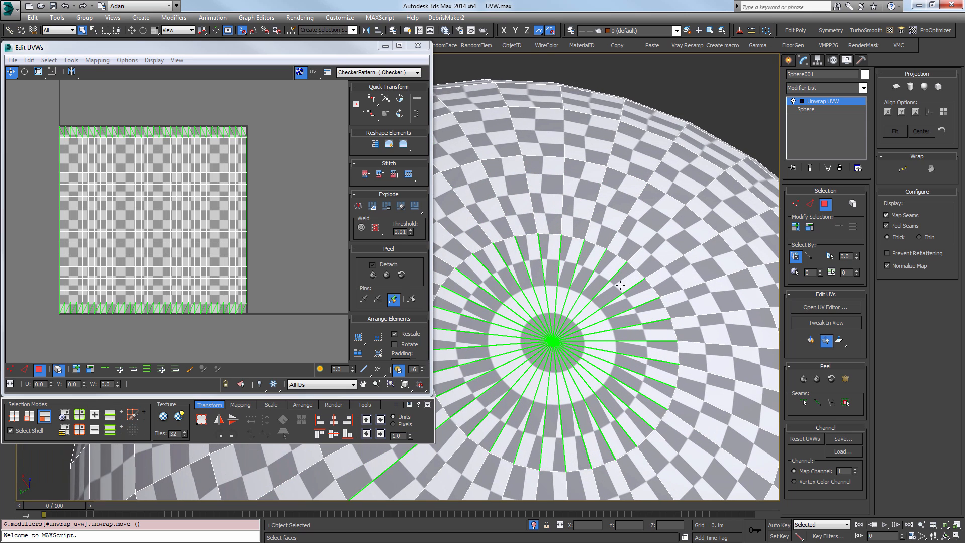
pyautogui.scroll(-3, 558, 405)
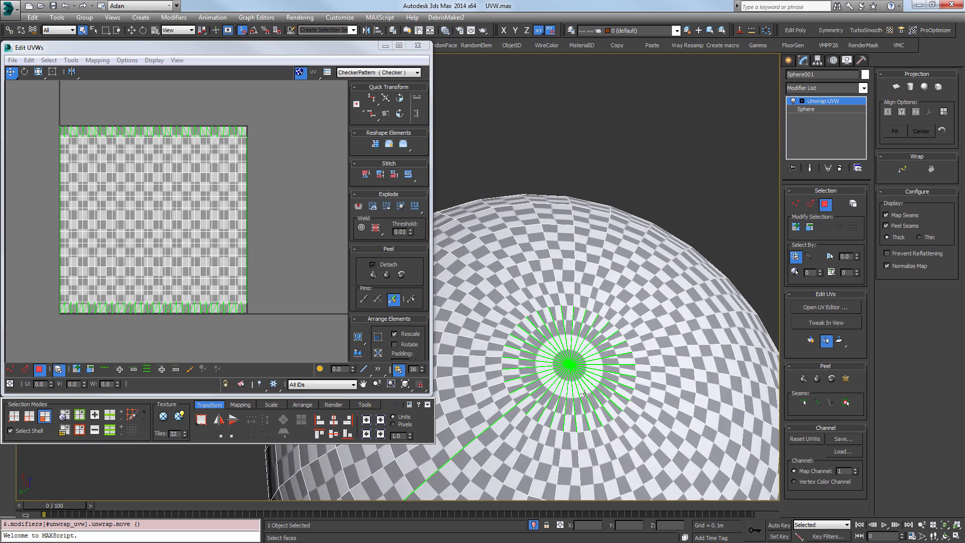
pyautogui.scroll(2, 563, 382)
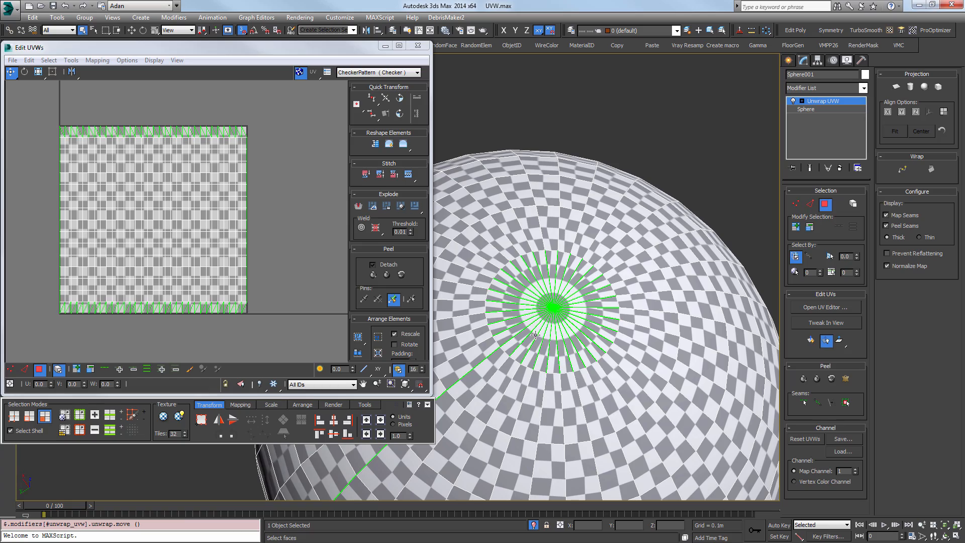
pyautogui.moveTo(563, 372)
pyautogui.keyDown('alt'); pyautogui.mouseDown(button='middle')
pyautogui.moveTo(568, 355)
pyautogui.moveTo(493, 427)
pyautogui.moveTo(561, 285)
pyautogui.moveTo(575, 370)
pyautogui.mouseUp(button='middle'); pyautogui.keyUp('alt')
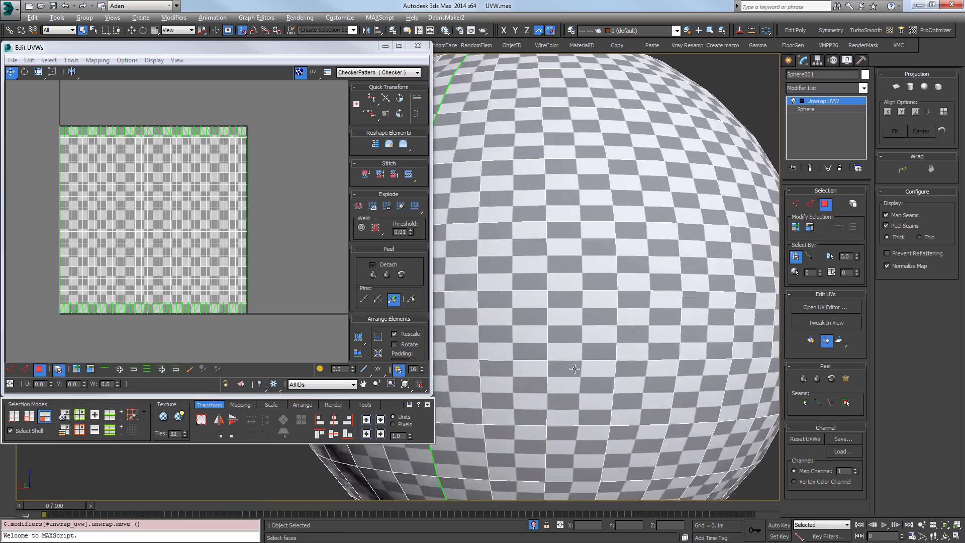
pyautogui.scroll(-3, 577, 371)
pyautogui.keyDown('alt'); pyautogui.moveTo(589, 330); pyautogui.dragTo(630, 345, button='middle'); pyautogui.keyUp('alt')
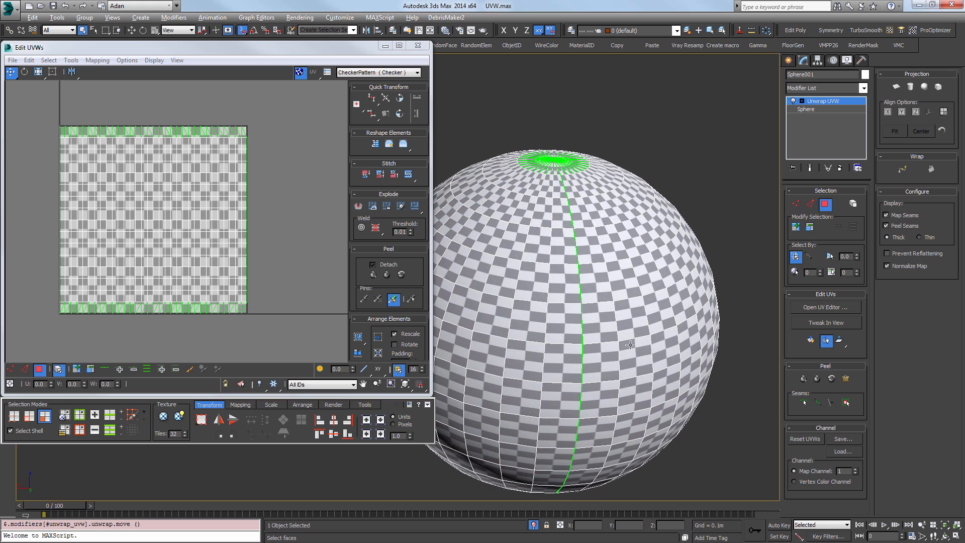
pyautogui.keyDown('alt'); pyautogui.moveTo(577, 305); pyautogui.dragTo(605, 311, button='middle'); pyautogui.keyUp('alt')
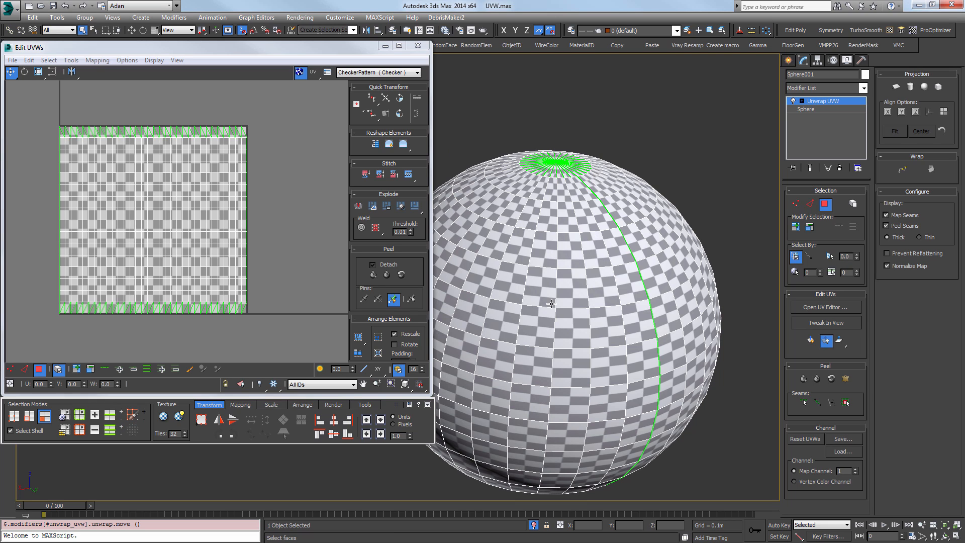
# Select the horizontal edge loop three face rows below the sphere's top pole and convert it to a peel seam.
pyautogui.press('2')
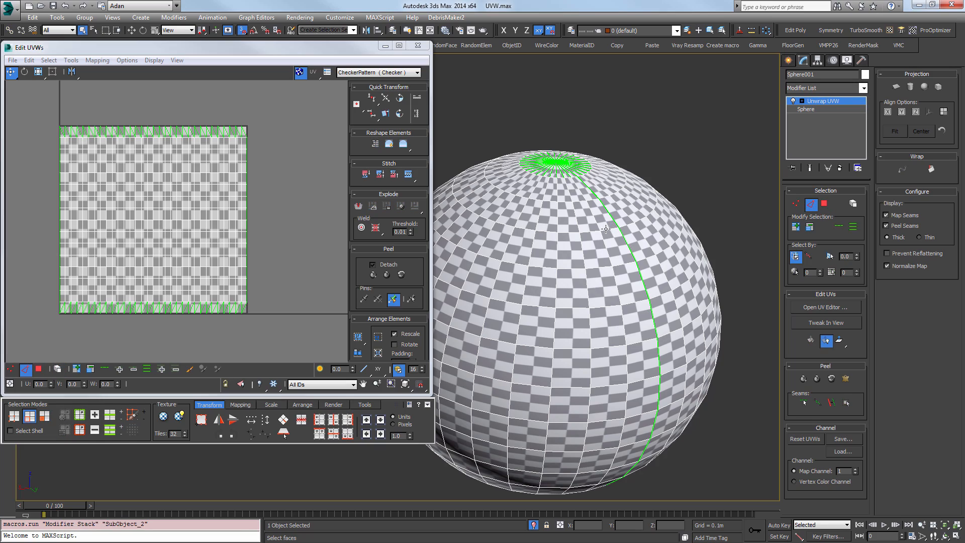
pyautogui.click(606, 229)
pyautogui.moveTo(622, 359); pyautogui.dragTo(627, 304, button='middle')
pyautogui.keyDown('alt'); pyautogui.moveTo(627, 304); pyautogui.dragTo(663, 269, button='middle'); pyautogui.keyUp('alt')
pyautogui.scroll(-5, 648, 261)
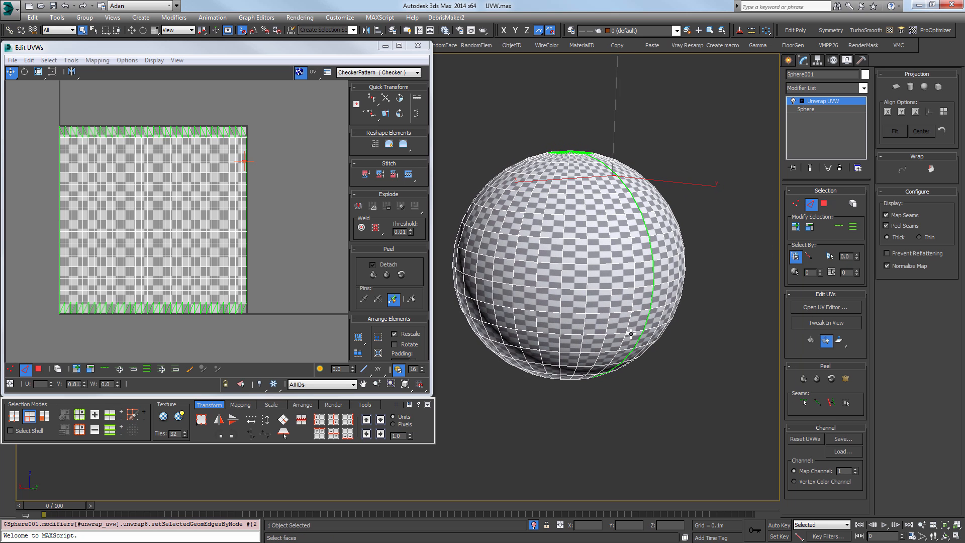
pyautogui.keyDown('alt'); pyautogui.moveTo(631, 333); pyautogui.dragTo(634, 308, button='middle'); pyautogui.keyUp('alt')
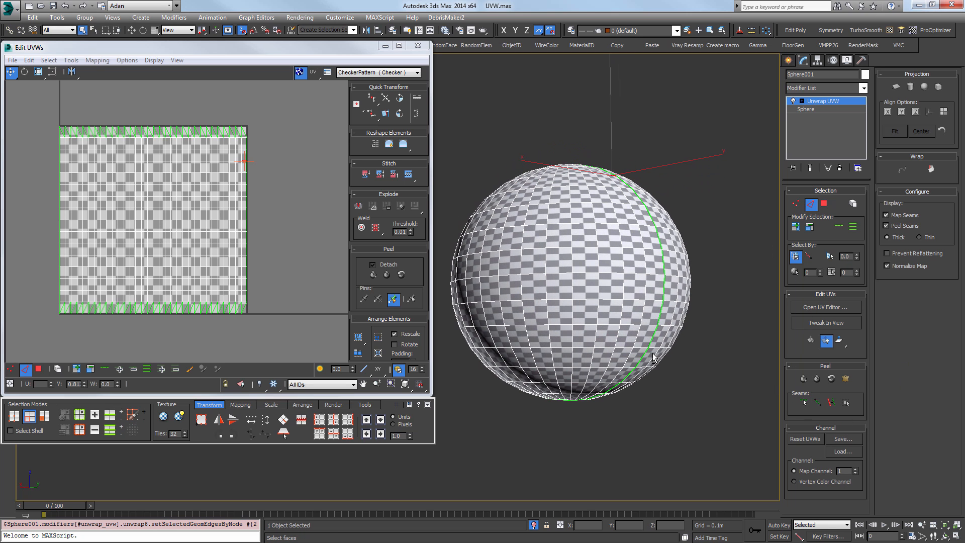
pyautogui.keyDown('alt'); pyautogui.moveTo(652, 357); pyautogui.dragTo(645, 237, button='middle'); pyautogui.keyUp('alt')
pyautogui.scroll(3, 644, 366)
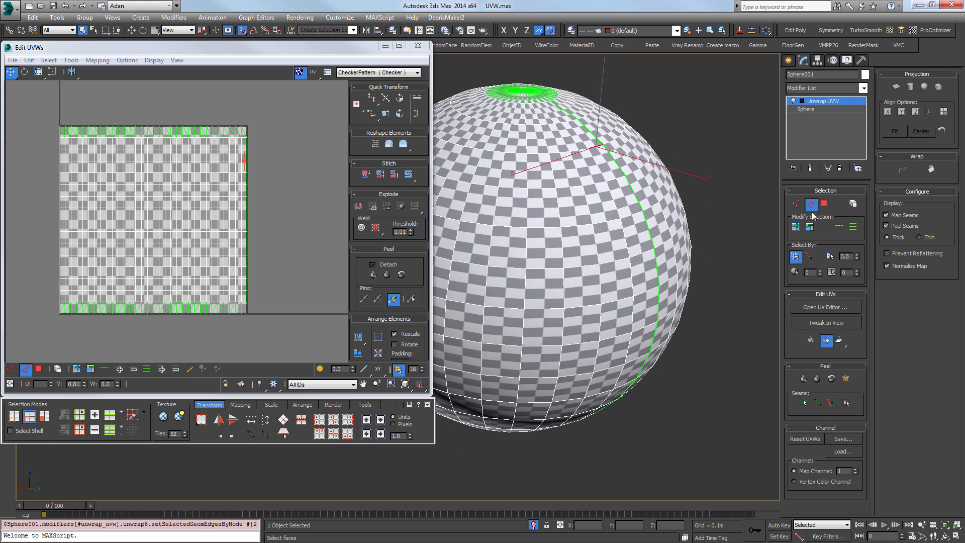
pyautogui.click(839, 227)
pyautogui.moveTo(599, 207); pyautogui.dragTo(679, 274, button='middle')
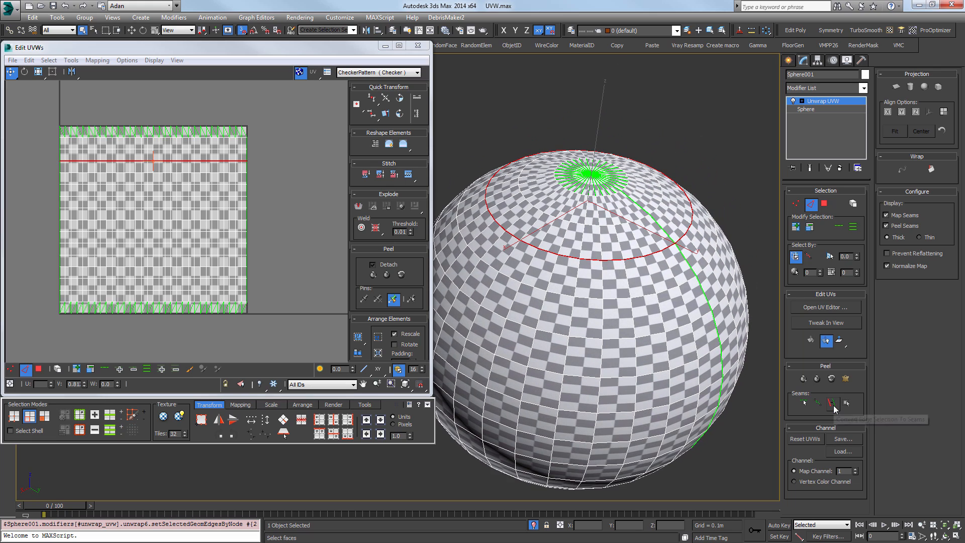
pyautogui.click(832, 403)
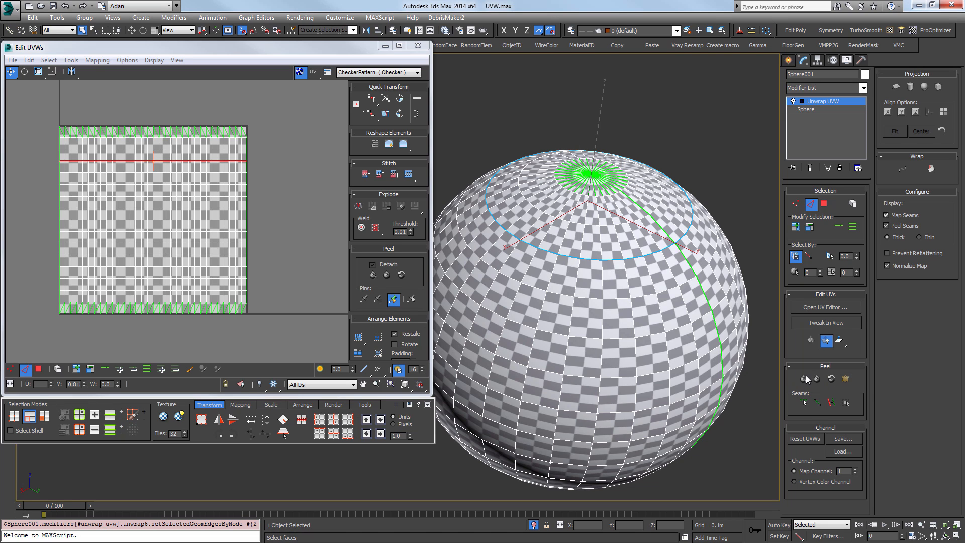
# Select a face just above the upper peel seam and expand the selection to the seam to cover the whole top cap.
pyautogui.click(823, 204)
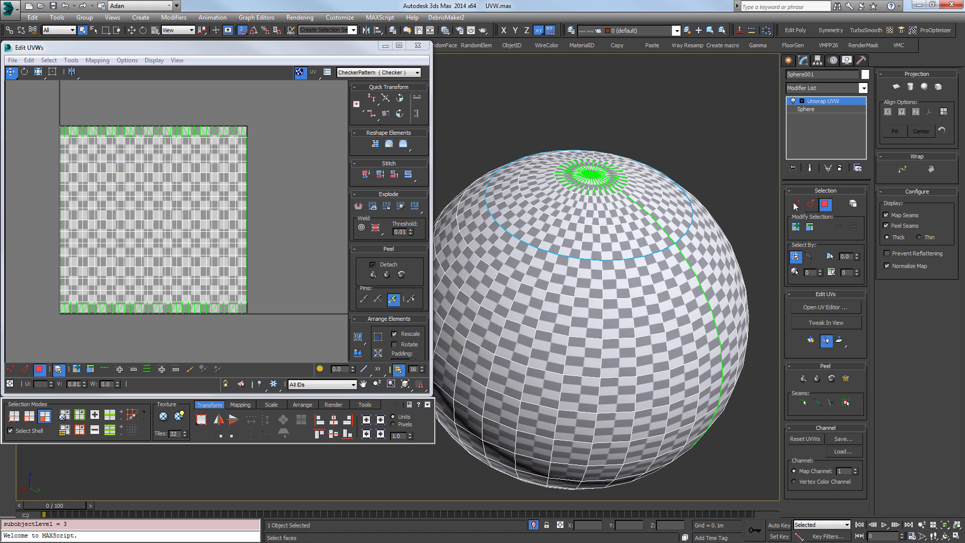
pyautogui.click(589, 230)
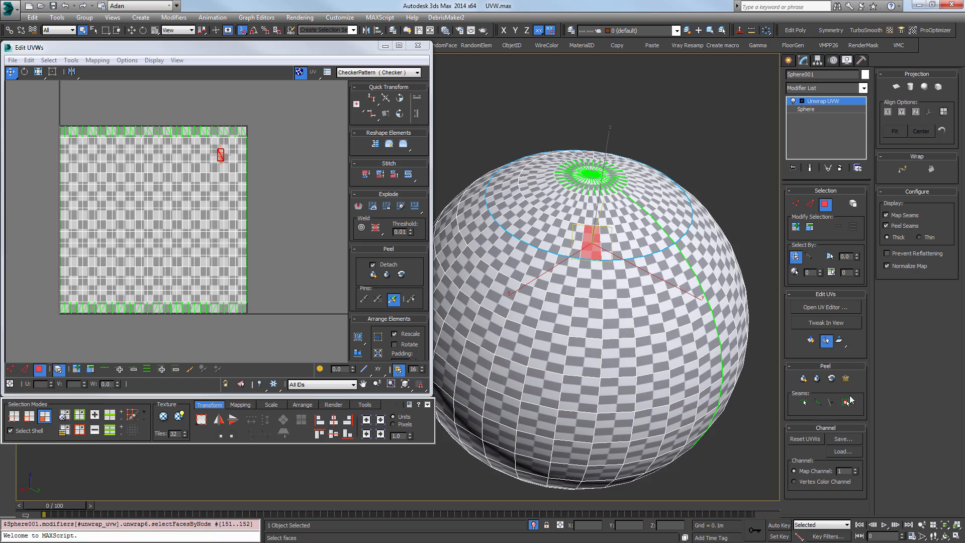
pyautogui.click(846, 402)
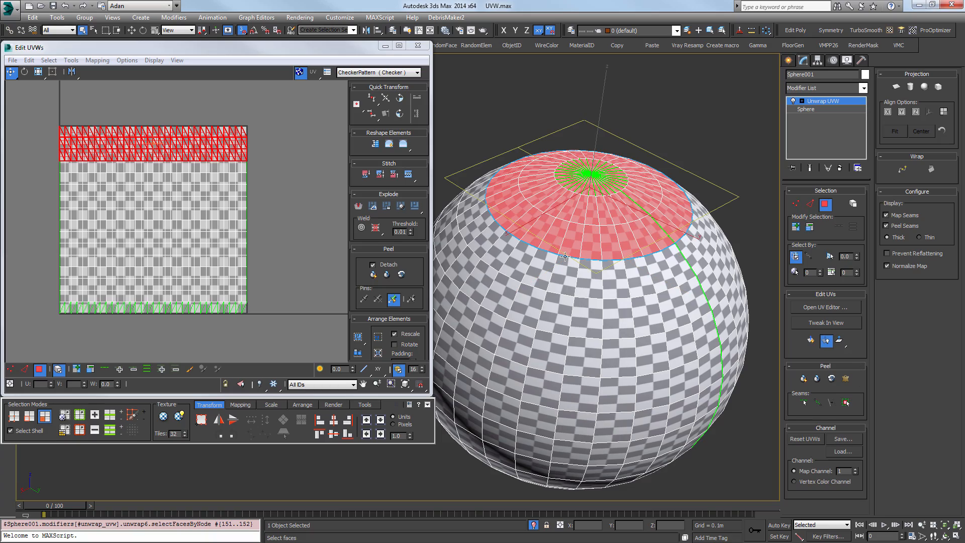
pyautogui.keyDown('alt'); pyautogui.moveTo(565, 256); pyautogui.dragTo(594, 171, button='middle'); pyautogui.keyUp('alt')
# Select the matching horizontal edge loop three face rows above the sphere's bottom pole and convert it to a peel seam.
pyautogui.keyDown('alt'); pyautogui.moveTo(609, 315); pyautogui.dragTo(824, 206, button='middle'); pyautogui.keyUp('alt')
pyautogui.press('2')
pyautogui.scroll(-5, 611, 346)
pyautogui.scroll(5, 603, 319)
pyautogui.click(611, 295)
pyautogui.click(840, 228)
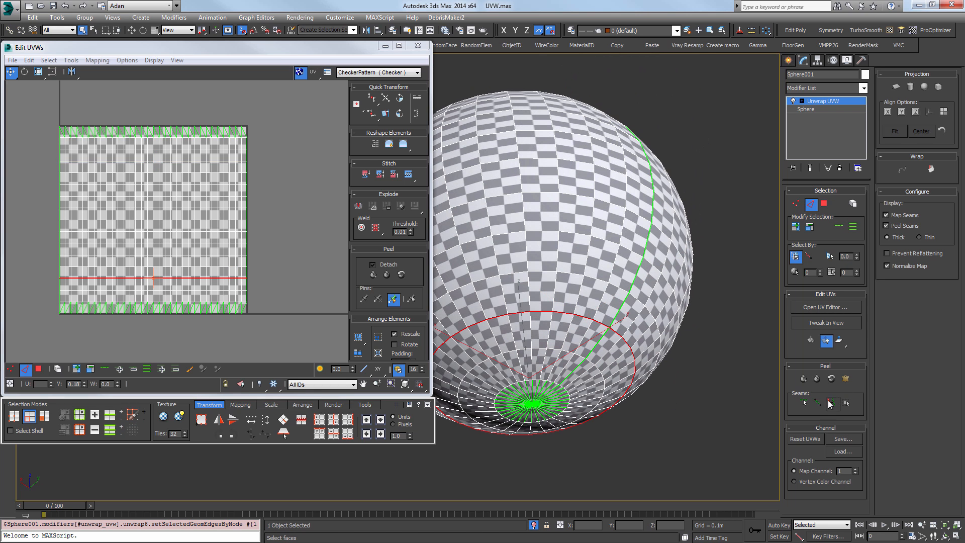
pyautogui.click(832, 403)
pyautogui.moveTo(627, 317); pyautogui.dragTo(631, 316, button='middle')
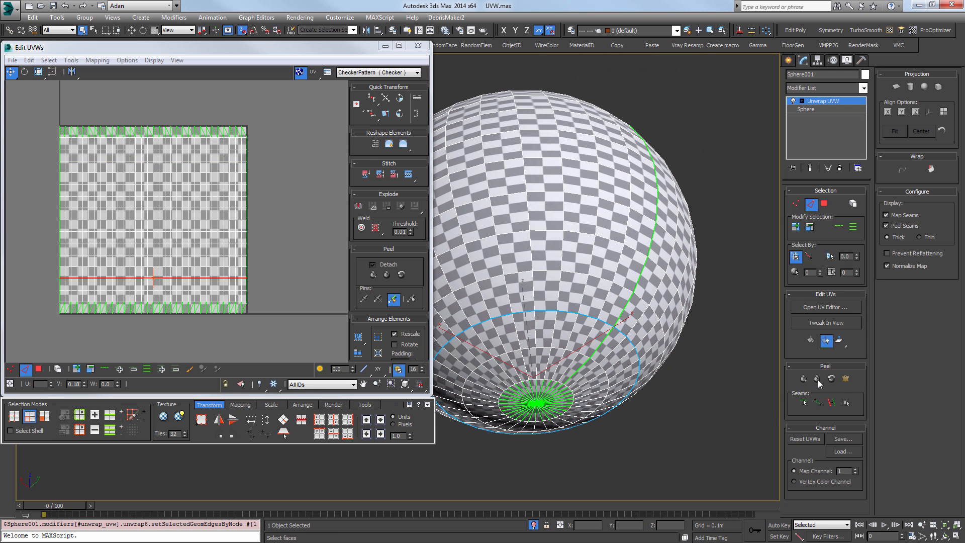
# Select a face in the sphere's middle band and expand the selection to the two peel seams.
pyautogui.scroll(-5, 588, 265)
pyautogui.keyDown('alt'); pyautogui.moveTo(589, 265); pyautogui.dragTo(592, 274, button='middle'); pyautogui.keyUp('alt')
pyautogui.click(827, 202)
pyautogui.click(589, 272)
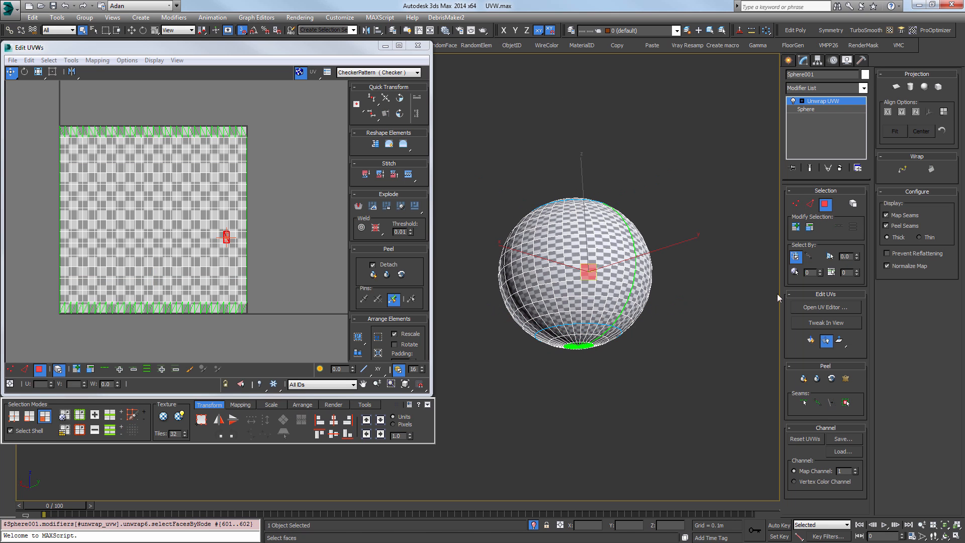
pyautogui.click(845, 402)
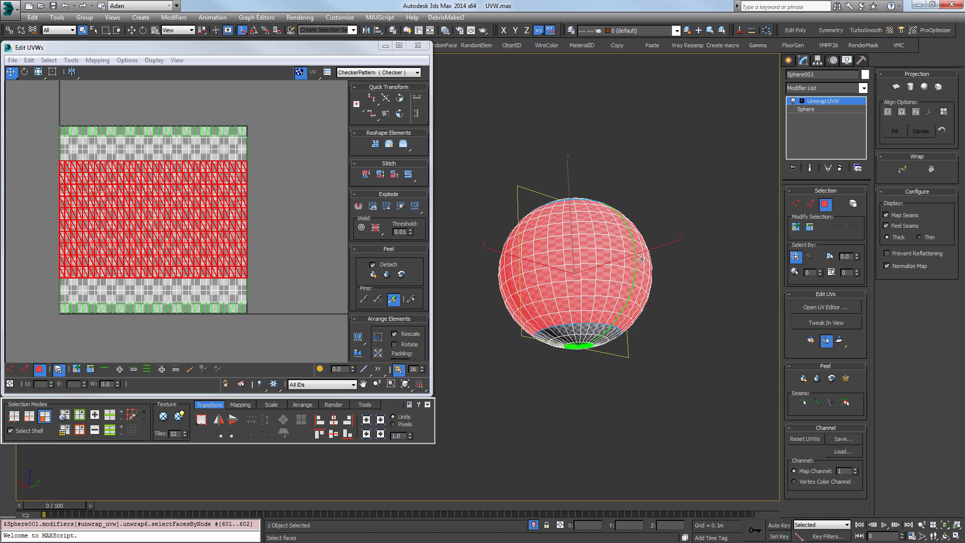
# Break the selected middle band off as its own shell and move it into the empty space beside the UV tile.
pyautogui.moveTo(669, 285)
pyautogui.keyDown('alt'); pyautogui.mouseDown(button='middle')
pyautogui.moveTo(704, 298)
pyautogui.moveTo(680, 295)
pyautogui.mouseUp(button='middle'); pyautogui.keyUp('alt')
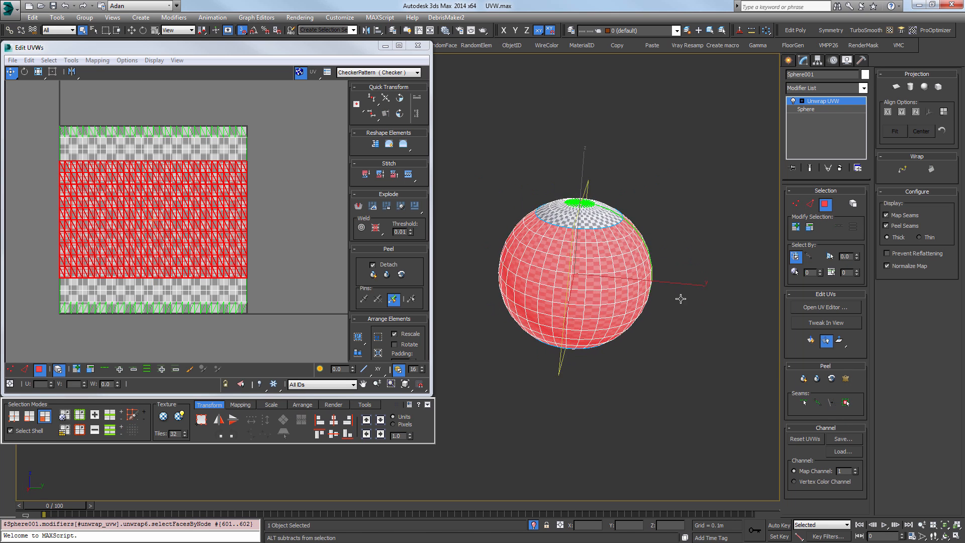
pyautogui.rightClick(187, 172)
pyautogui.click(175, 197)
pyautogui.moveTo(168, 203); pyautogui.dragTo(389, 195)
pyautogui.moveTo(172, 264); pyautogui.dragTo(95, 258, button='middle')
pyautogui.moveTo(281, 195); pyautogui.dragTo(290, 158)
# Select a face in the sphere's top cap and expand the selection to the seam around it.
pyautogui.scroll(-2, 286, 271)
pyautogui.keyDown('alt'); pyautogui.moveTo(641, 209); pyautogui.dragTo(589, 221, button='middle'); pyautogui.keyUp('alt')
pyautogui.scroll(5, 589, 221)
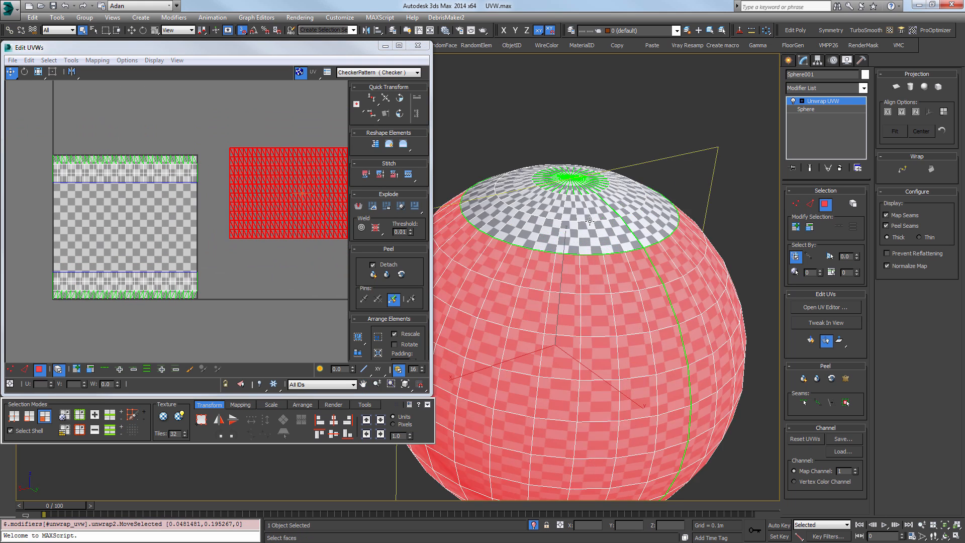
pyautogui.click(596, 241)
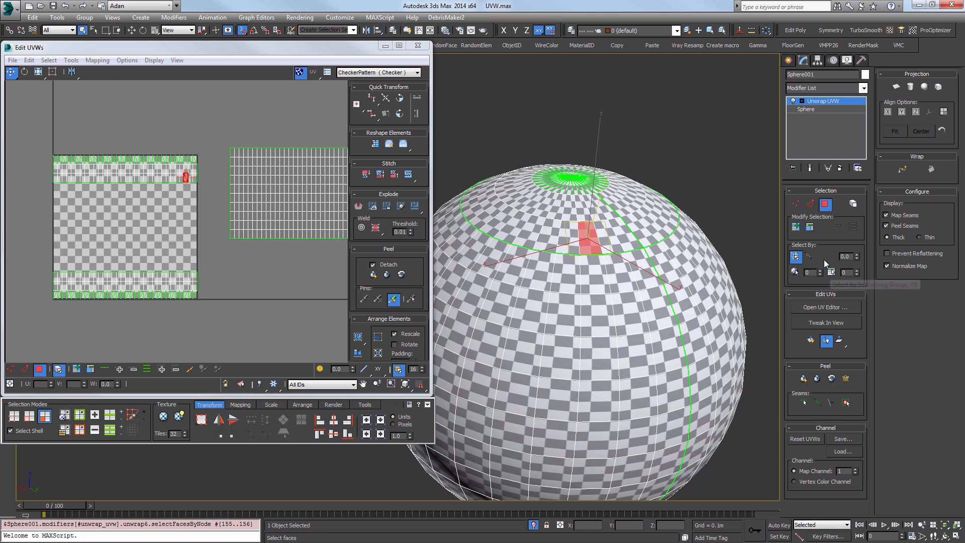
pyautogui.click(845, 402)
pyautogui.keyDown('alt'); pyautogui.moveTo(671, 317); pyautogui.dragTo(684, 307, button='middle'); pyautogui.keyUp('alt')
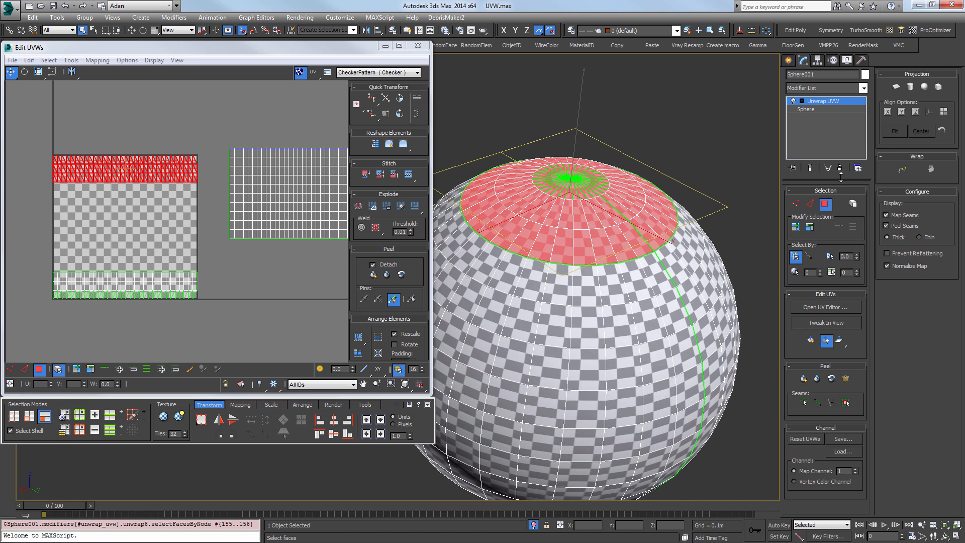
pyautogui.keyDown('alt'); pyautogui.moveTo(574, 193); pyautogui.dragTo(487, 195, button='middle'); pyautogui.keyUp('alt')
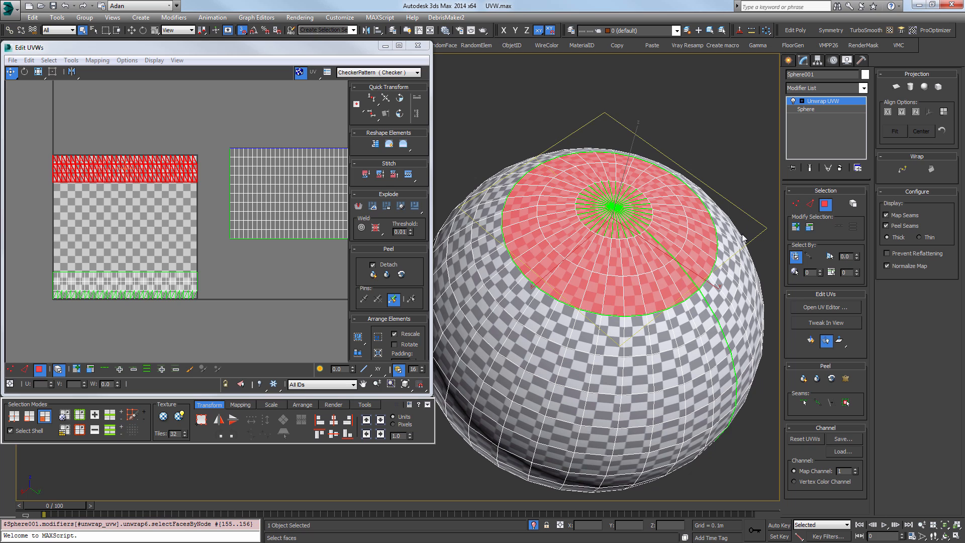
# Select a small block of neighbouring faces in the sphere's middle band just below the top seam.
pyautogui.keyDown('alt'); pyautogui.moveTo(743, 237); pyautogui.dragTo(680, 202, button='middle'); pyautogui.keyUp('alt')
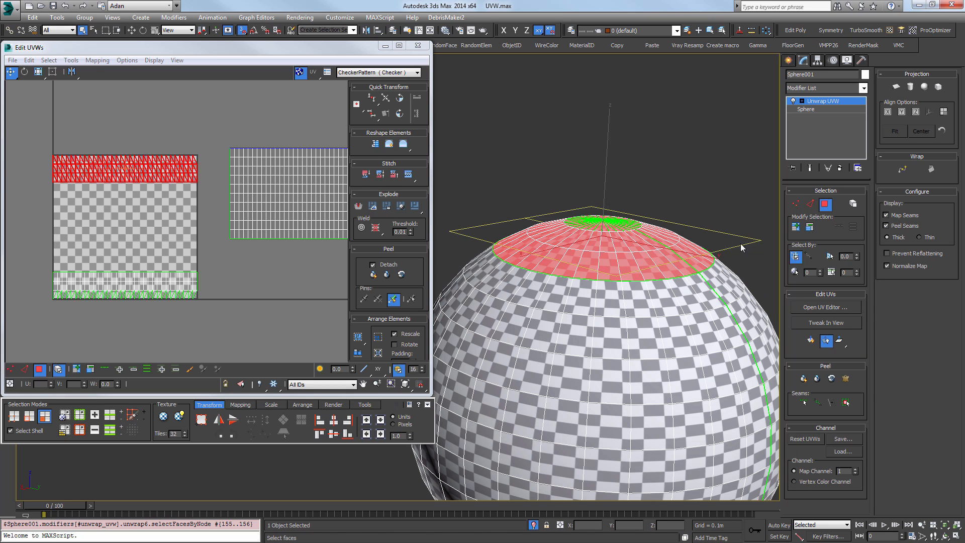
pyautogui.keyDown('alt'); pyautogui.moveTo(720, 247); pyautogui.dragTo(729, 251, button='middle'); pyautogui.keyUp('alt')
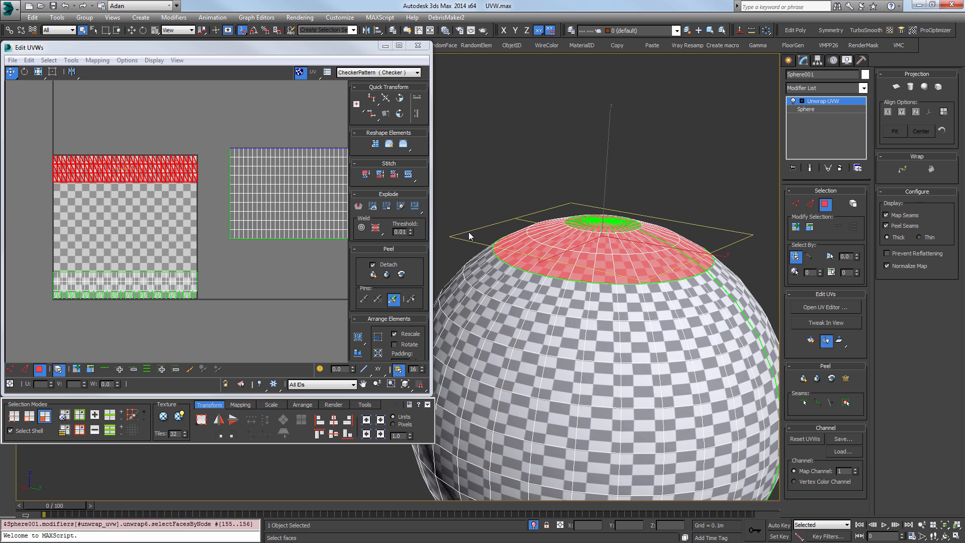
pyautogui.moveTo(692, 257)
pyautogui.keyDown('alt'); pyautogui.mouseDown(button='middle')
pyautogui.moveTo(695, 294)
pyautogui.moveTo(698, 260)
pyautogui.mouseUp(button='middle'); pyautogui.keyUp('alt')
pyautogui.click(629, 307)
pyautogui.keyDown('ctrl'); pyautogui.click(651, 312); pyautogui.keyUp('ctrl')
pyautogui.keyDown('ctrl'); pyautogui.click(649, 342); pyautogui.keyUp('ctrl')
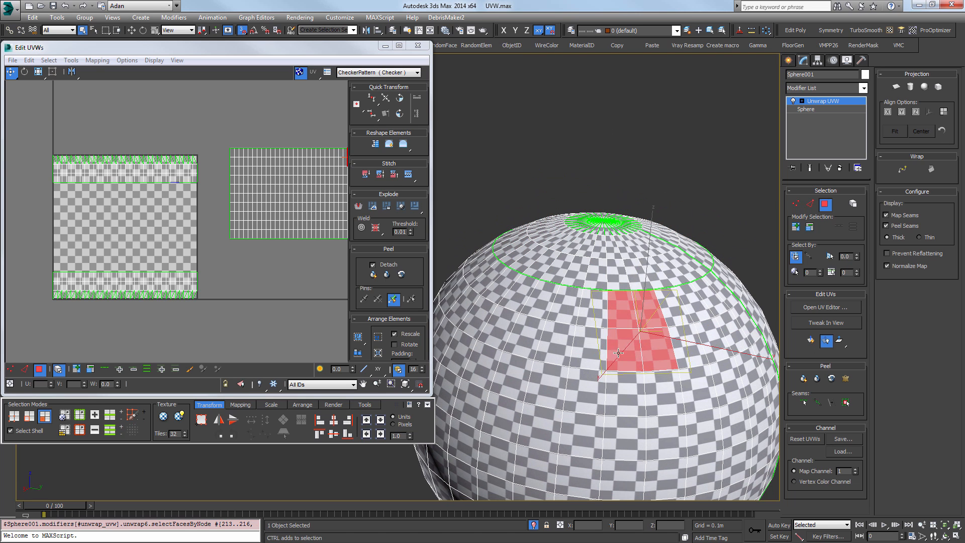
# Reselect the whole top cap by picking one of its faces and expanding the selection to the peel seam.
pyautogui.keyDown('alt'); pyautogui.moveTo(650, 343); pyautogui.dragTo(553, 338, button='middle'); pyautogui.keyUp('alt')
pyautogui.click(609, 250)
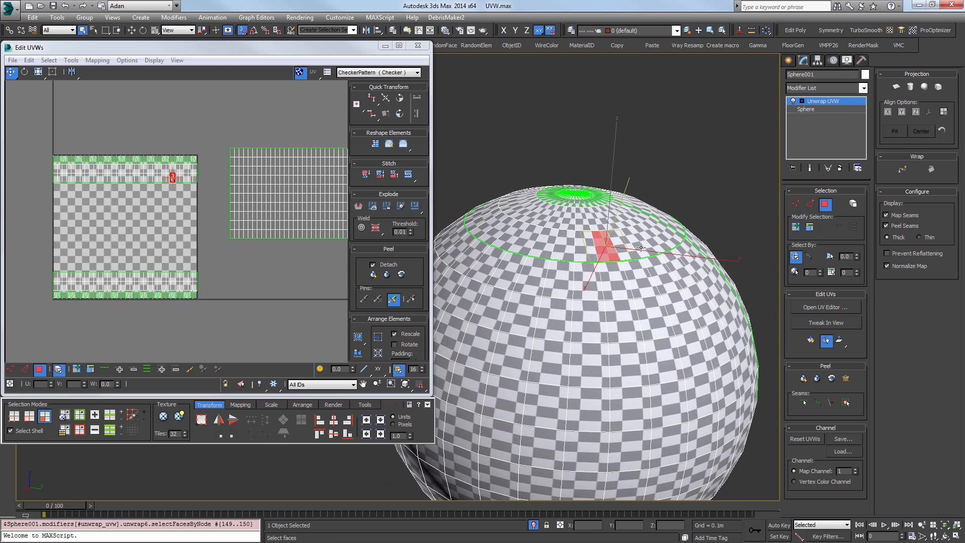
pyautogui.click(844, 404)
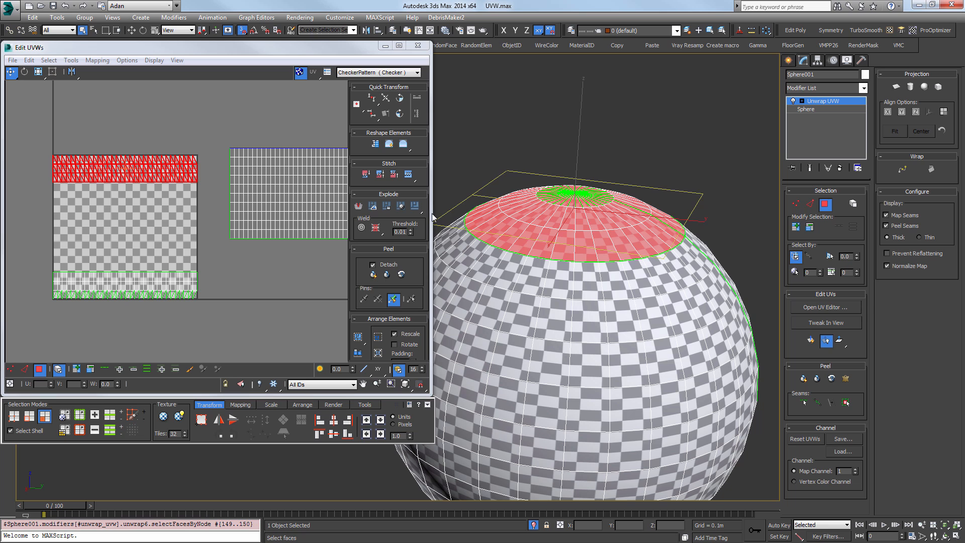
pyautogui.keyDown('alt'); pyautogui.moveTo(678, 217); pyautogui.dragTo(649, 221, button='middle'); pyautogui.keyUp('alt')
pyautogui.moveTo(648, 221); pyautogui.dragTo(643, 242, button='middle')
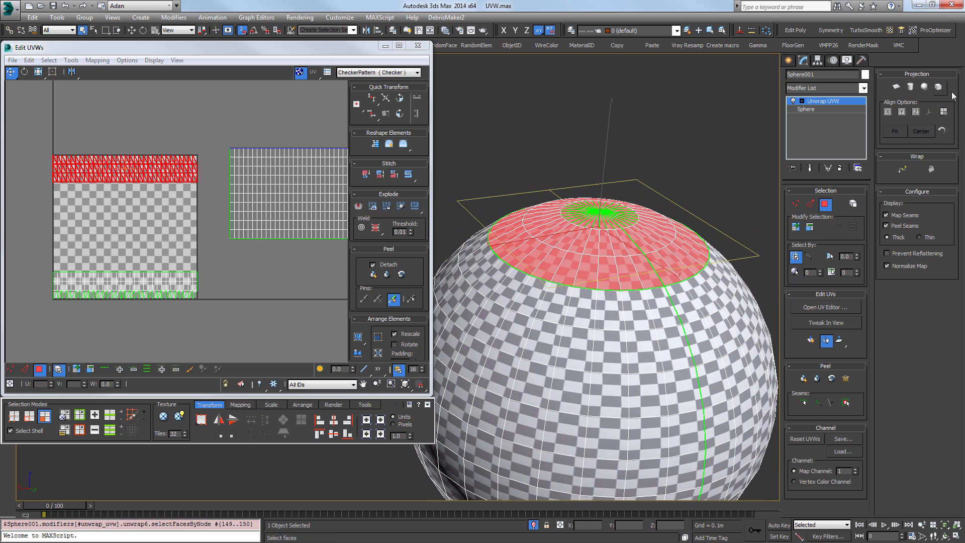
# Flatten the selected top cap with a quick planar map and move the circular shell above the middle band's shell, outside the tile.
pyautogui.click(811, 340)
pyautogui.moveTo(112, 208); pyautogui.dragTo(116, 278, button='middle')
pyautogui.scroll(-2, 116, 279)
pyautogui.moveTo(115, 338); pyautogui.dragTo(249, 197)
pyautogui.scroll(-3, 693, 307)
# Select a face in the sphere's bottom cap and expand the selection to the peel seam around it.
pyautogui.keyDown('alt'); pyautogui.moveTo(693, 307); pyautogui.dragTo(703, 211, button='middle'); pyautogui.keyUp('alt')
pyautogui.scroll(4, 704, 211)
pyautogui.click(678, 279)
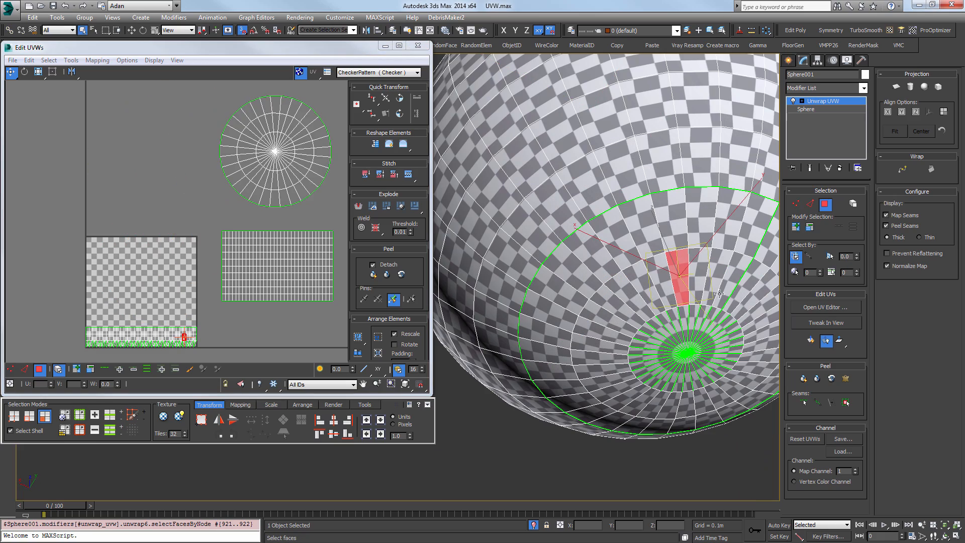
pyautogui.click(847, 402)
pyautogui.scroll(-1, 653, 302)
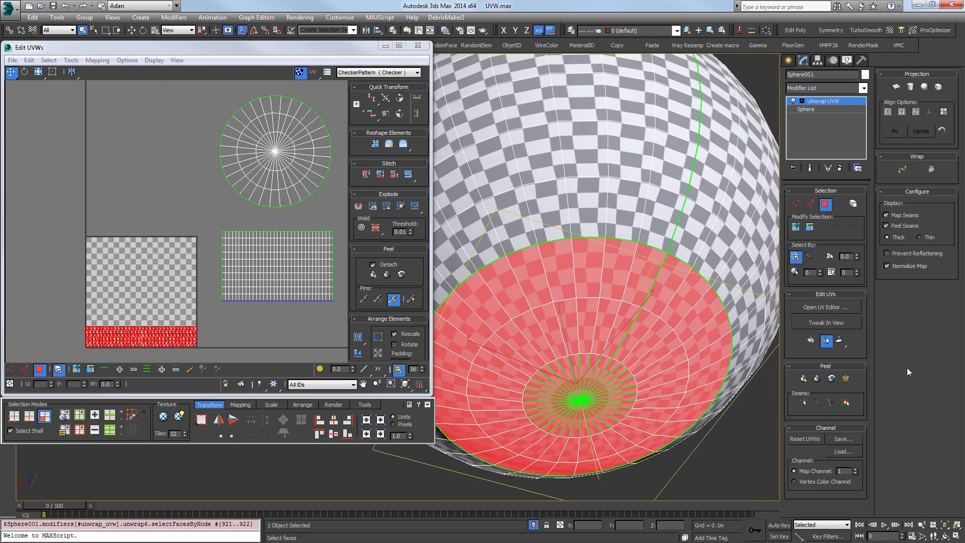
# Flatten the selected bottom cap into a circular shell with a quick planar map.
pyautogui.click(811, 339)
pyautogui.middleClick(213, 269)
pyautogui.moveTo(213, 269); pyautogui.dragTo(197, 242)
# Select all the sphere's UV faces, pack the three shells into the UV tile with rescaling, and clear the selection.
pyautogui.hotkey('ctrl', 'a')
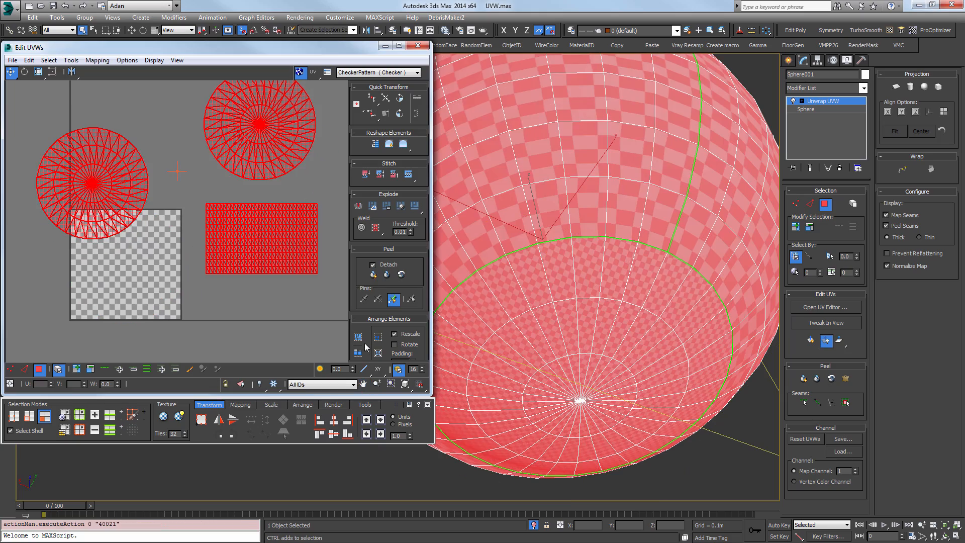
pyautogui.click(357, 352)
pyautogui.hotkey('ctrl', 'd')
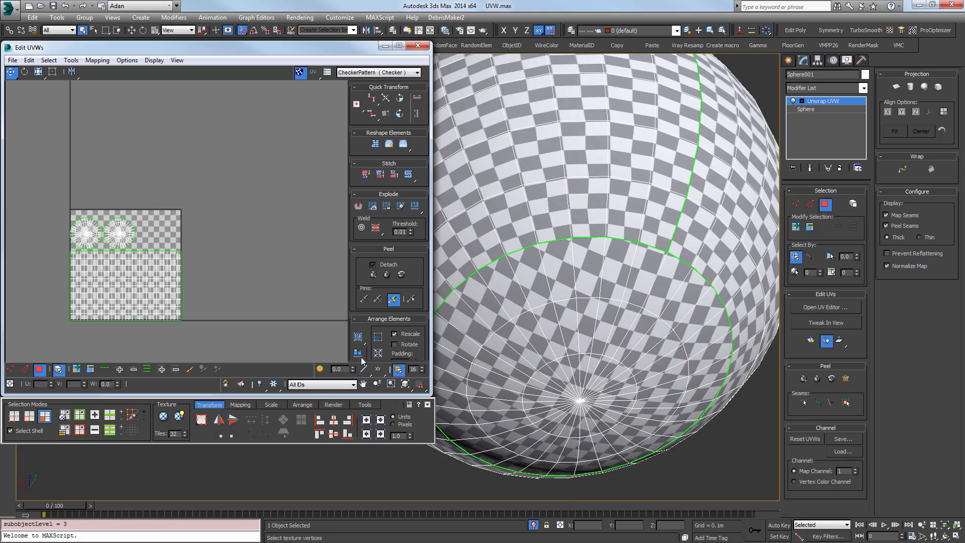
# Leave face selection and examine the checker pattern for distortion across the sphere's two caps, middle band and seams.
pyautogui.keyDown('alt'); pyautogui.moveTo(562, 242); pyautogui.dragTo(638, 286, button='middle'); pyautogui.keyUp('alt')
pyautogui.scroll(-5, 647, 247)
pyautogui.keyDown('alt'); pyautogui.moveTo(647, 244); pyautogui.dragTo(634, 274, button='middle'); pyautogui.keyUp('alt')
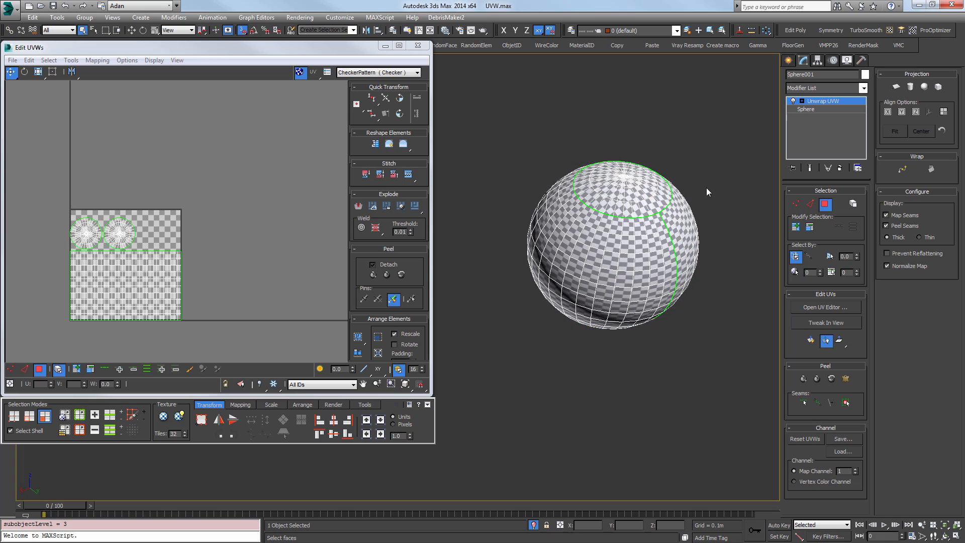
pyautogui.scroll(2, 707, 187)
pyautogui.click(824, 101)
pyautogui.keyDown('alt'); pyautogui.moveTo(681, 198); pyautogui.dragTo(565, 215, button='middle'); pyautogui.keyUp('alt')
pyautogui.scroll(5, 558, 230)
pyautogui.scroll(-5, 603, 226)
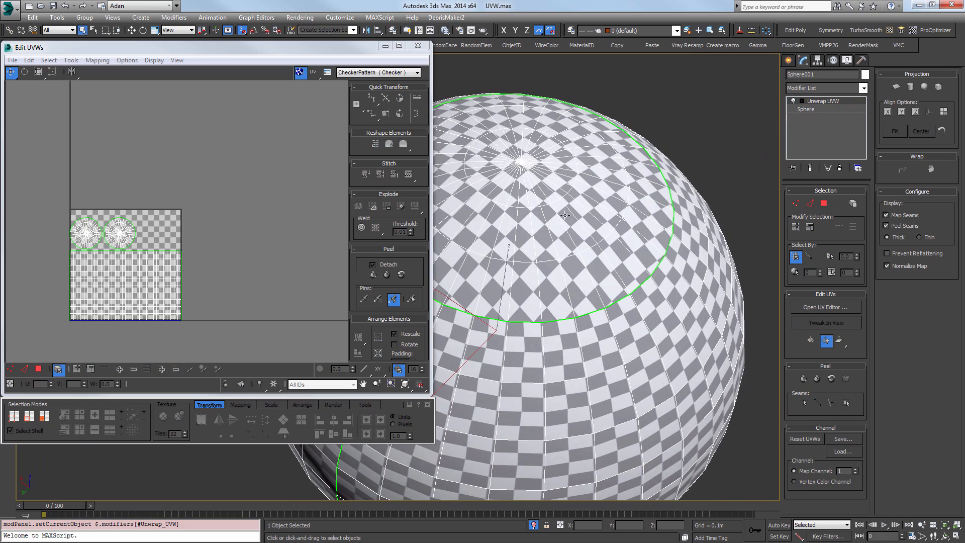
pyautogui.keyDown('alt'); pyautogui.moveTo(597, 255); pyautogui.dragTo(567, 268, button='middle'); pyautogui.keyUp('alt')
pyautogui.scroll(5, 613, 292)
pyautogui.scroll(-5, 618, 301)
pyautogui.scroll(-3, 606, 281)
pyautogui.scroll(3, 599, 266)
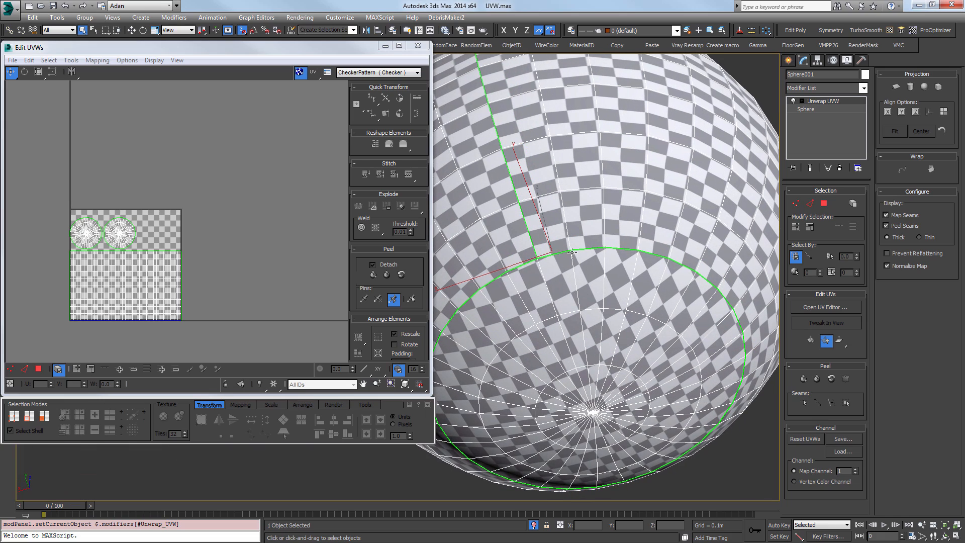
pyautogui.press('alt')
pyautogui.keyDown('alt'); pyautogui.moveTo(578, 265); pyautogui.dragTo(554, 201, button='middle'); pyautogui.keyUp('alt')
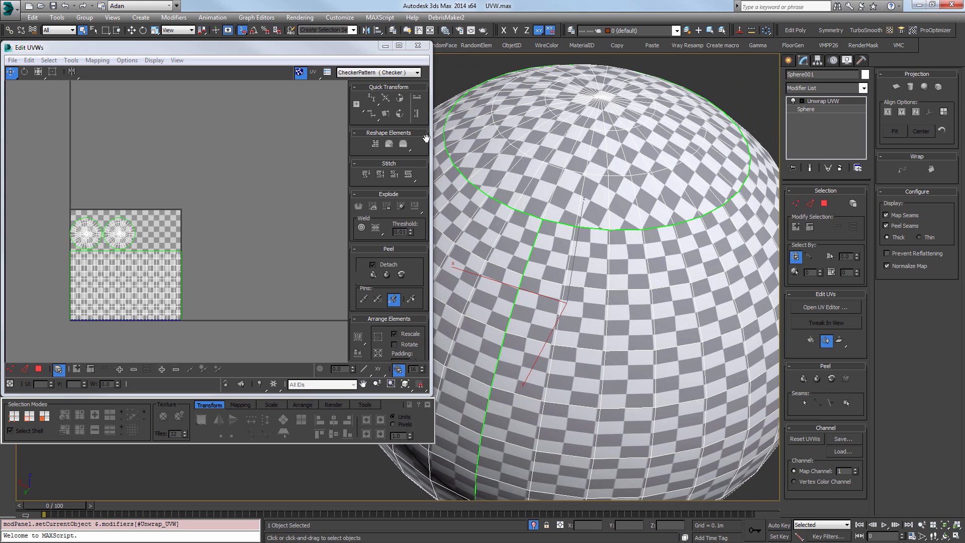
pyautogui.keyDown('alt'); pyautogui.moveTo(675, 217); pyautogui.dragTo(558, 203, button='middle'); pyautogui.keyUp('alt')
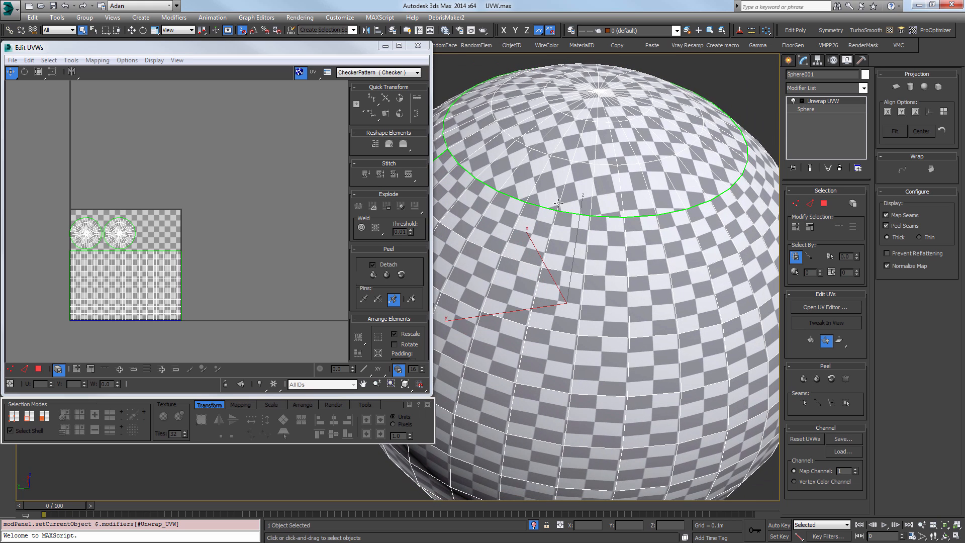
pyautogui.keyDown('alt'); pyautogui.moveTo(745, 165); pyautogui.dragTo(491, 205, button='middle'); pyautogui.keyUp('alt')
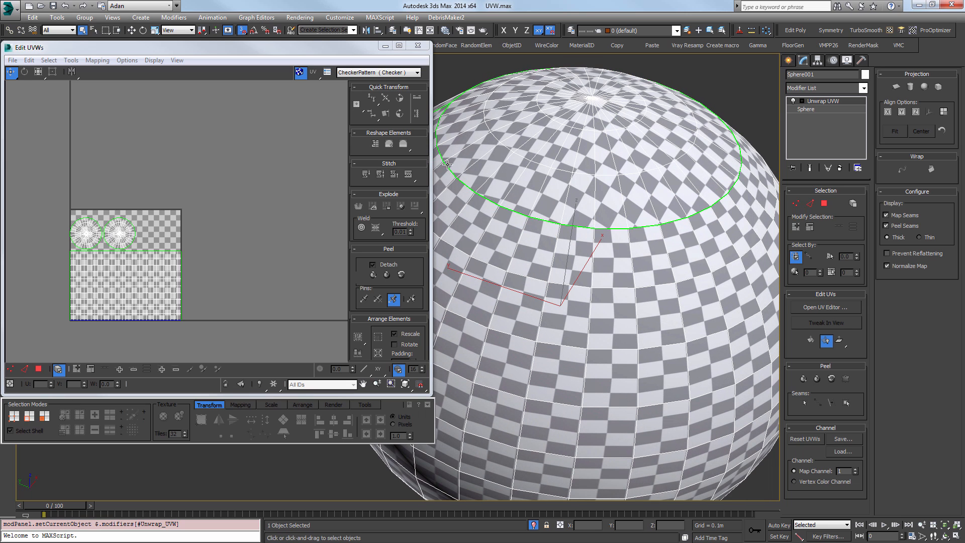
pyautogui.keyDown('alt'); pyautogui.moveTo(722, 199); pyautogui.dragTo(478, 243, button='middle'); pyautogui.keyUp('alt')
pyautogui.scroll(-5, 659, 217)
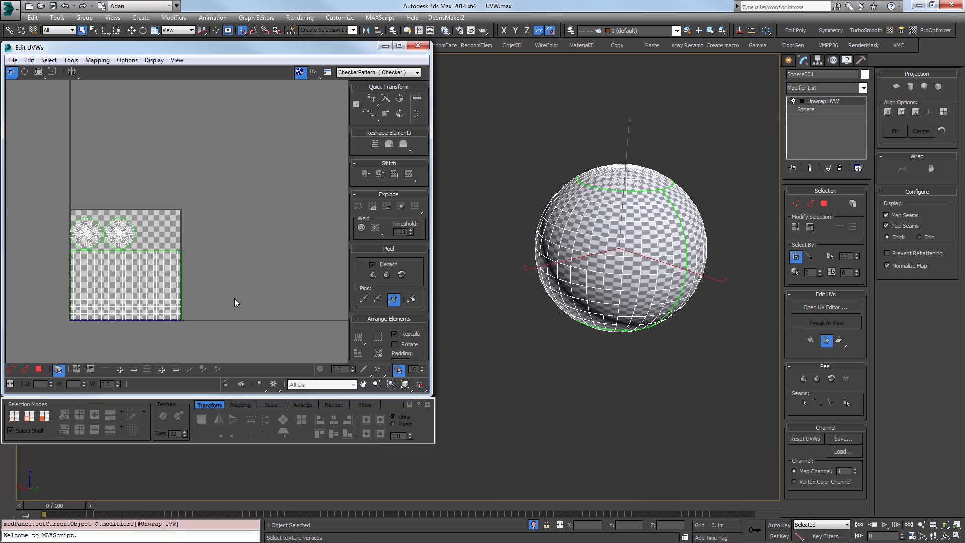
# Select all the sphere's faces and apply a Normal Mapping that splits them into eight triangular UV shells.
pyautogui.click(824, 204)
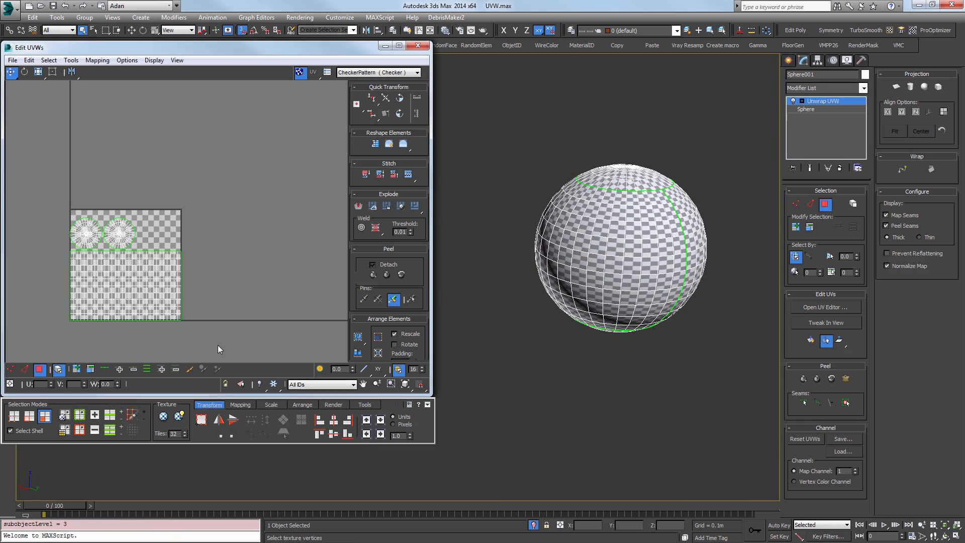
pyautogui.hotkey('ctrl', 'a')
pyautogui.click(97, 60)
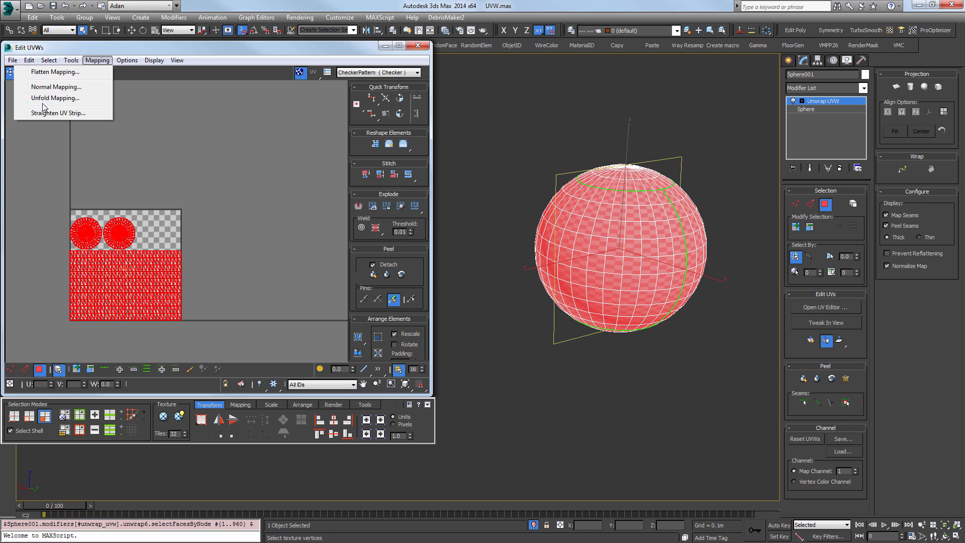
pyautogui.click(51, 89)
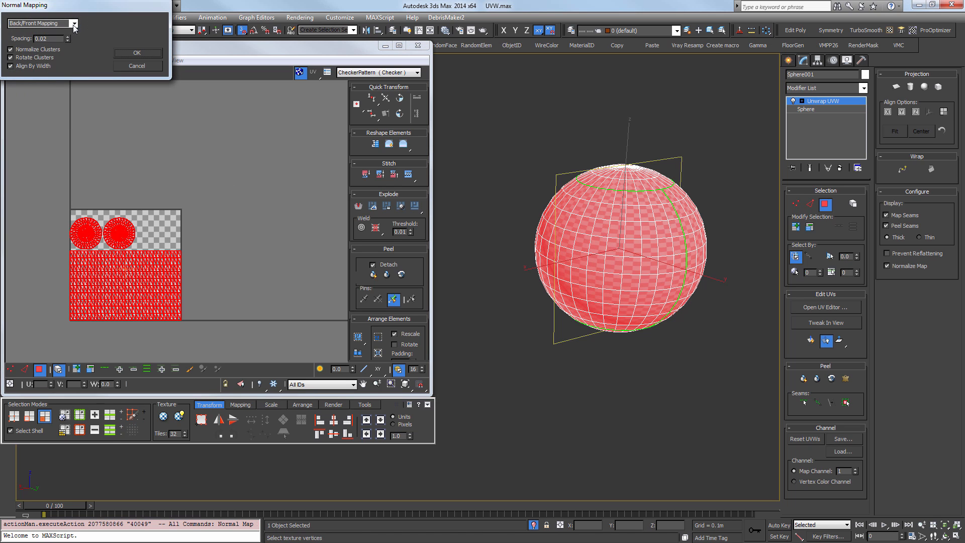
pyautogui.click(74, 23)
pyautogui.click(32, 66)
pyautogui.click(138, 53)
pyautogui.scroll(2, 133, 284)
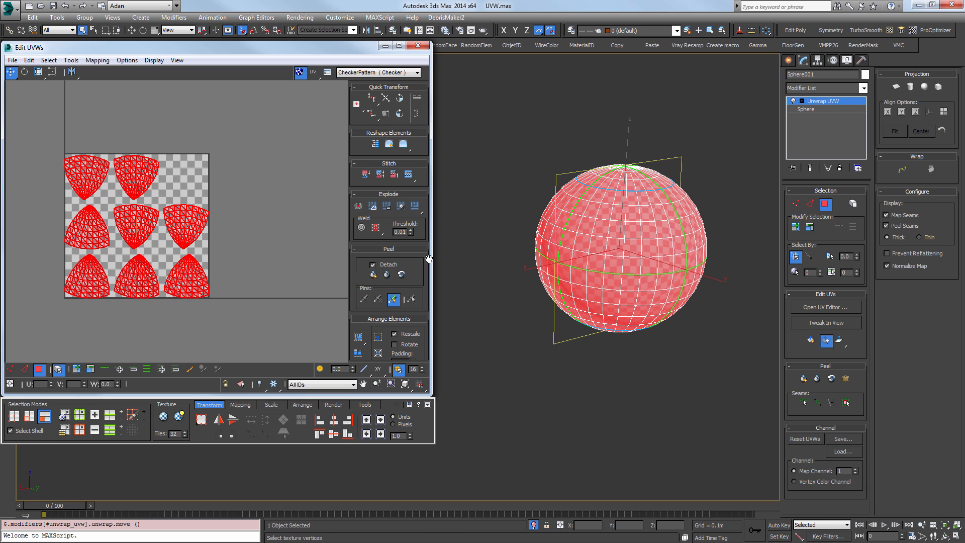
# Expand a middle-band face selection to the old peel seams, and replace it with a single face in the band.
pyautogui.moveTo(653, 226)
pyautogui.keyDown('alt'); pyautogui.mouseDown(button='middle')
pyautogui.moveTo(678, 264)
pyautogui.moveTo(676, 239)
pyautogui.mouseUp(button='middle'); pyautogui.keyUp('alt')
pyautogui.click(721, 274)
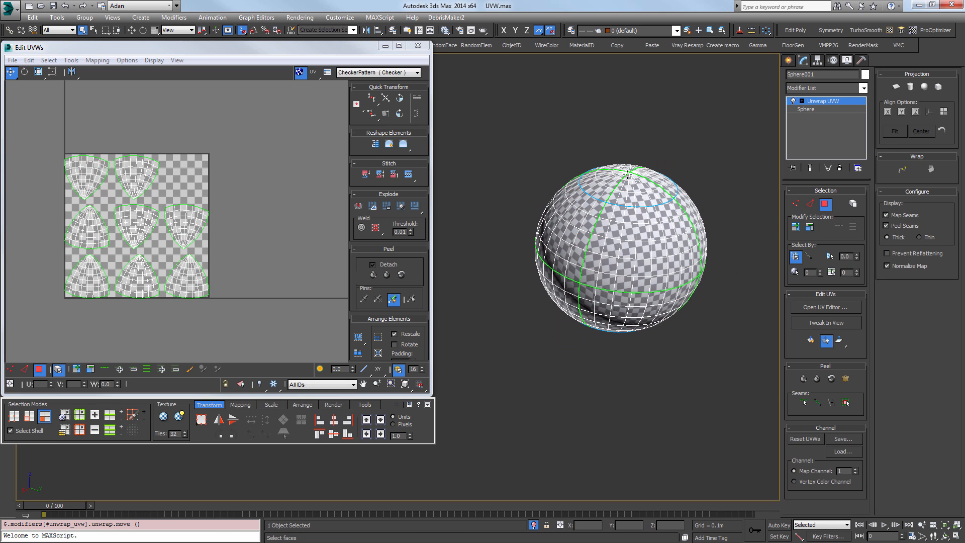
pyautogui.click(629, 231)
pyautogui.click(847, 401)
pyautogui.moveTo(713, 280); pyautogui.dragTo(662, 291, button='middle')
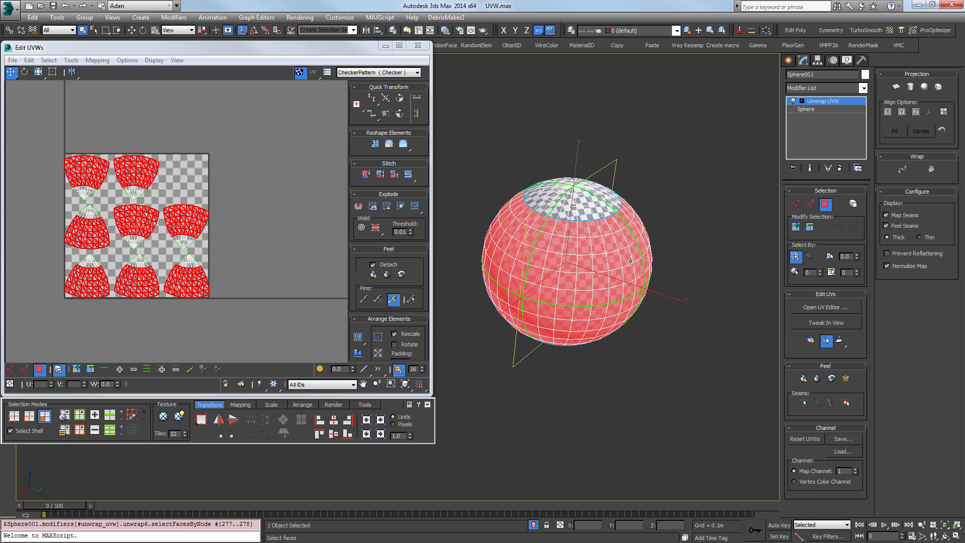
pyautogui.click(627, 257)
# Examine the checker pattern along the new map seams around the sphere's equator and poles.
pyautogui.press('z')
pyautogui.scroll(-5, 606, 211)
pyautogui.keyDown('alt'); pyautogui.moveTo(606, 211); pyautogui.dragTo(576, 137, button='middle'); pyautogui.keyUp('alt')
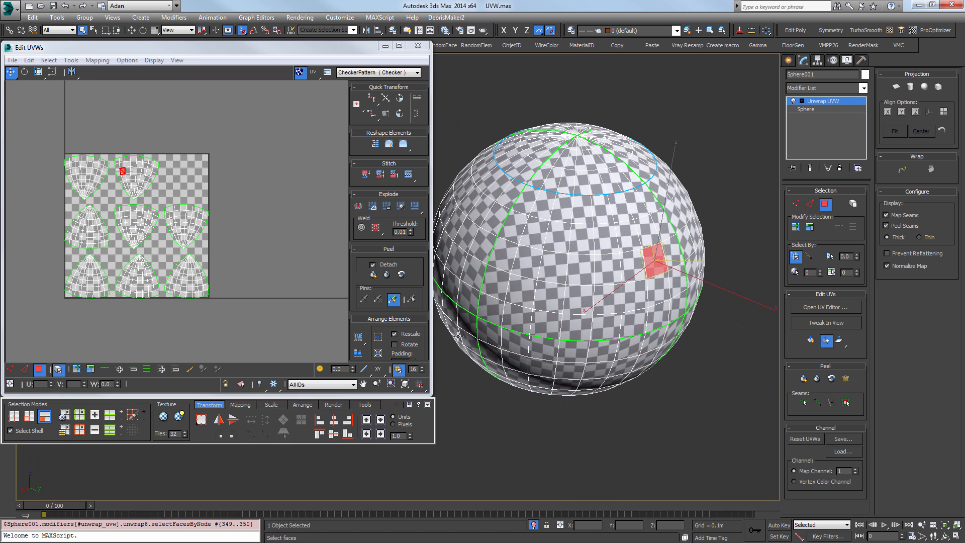
pyautogui.keyDown('alt'); pyautogui.moveTo(583, 145); pyautogui.dragTo(492, 161, button='middle'); pyautogui.keyUp('alt')
pyautogui.moveTo(724, 276); pyautogui.dragTo(591, 268, button='middle')
pyautogui.scroll(5, 599, 254)
pyautogui.scroll(-5, 591, 267)
pyautogui.keyDown('alt'); pyautogui.moveTo(669, 346); pyautogui.dragTo(648, 315, button='middle'); pyautogui.keyUp('alt')
pyautogui.scroll(4, 648, 315)
# Select all eight UV shells and relax them with the Relax Tool set to Relax By Edge Angles.
pyautogui.click(227, 302)
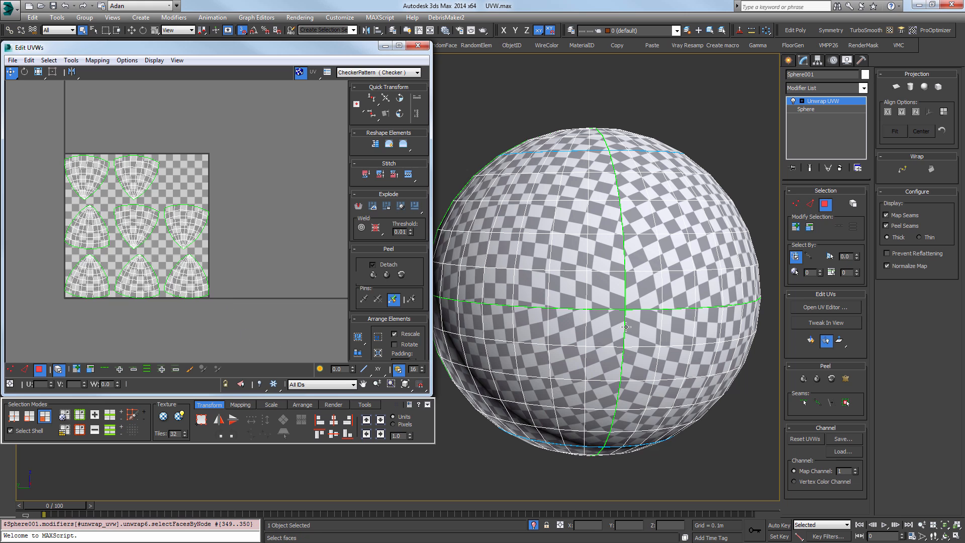
pyautogui.hotkey('ctrl', 'a')
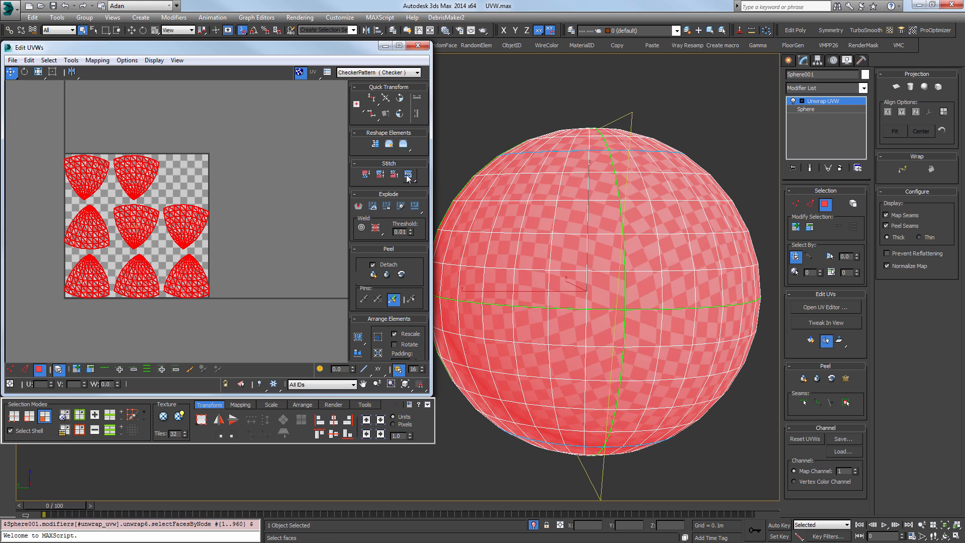
pyautogui.moveTo(431, 130); pyautogui.dragTo(404, 159)
pyautogui.moveTo(84, 110); pyautogui.dragTo(82, 70)
pyautogui.click(85, 88)
pyautogui.click(84, 89)
pyautogui.click(116, 131)
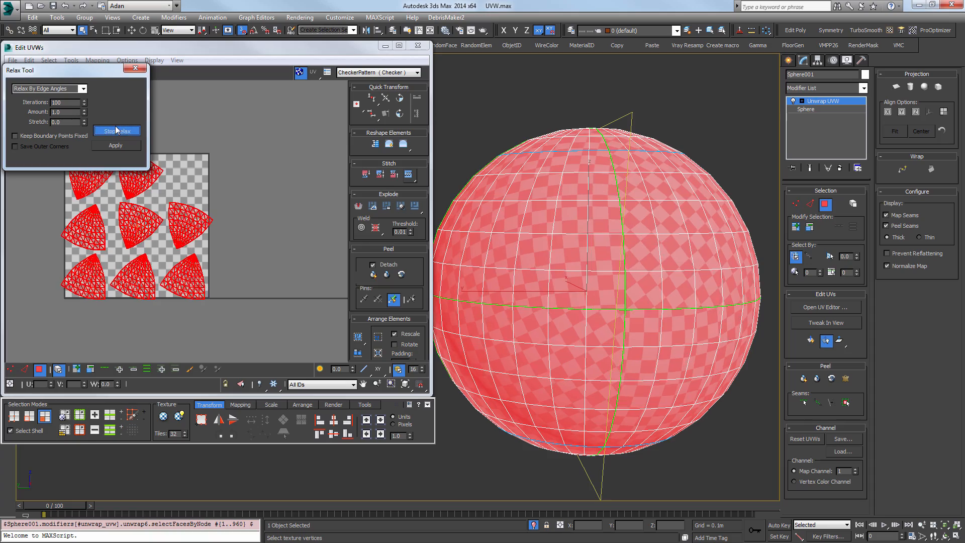
pyautogui.click(145, 162)
pyautogui.click(135, 68)
# Examine the relaxed checker pattern from several sides of the sphere and across its seams.
pyautogui.keyDown('alt'); pyautogui.moveTo(669, 272); pyautogui.dragTo(690, 315, button='middle'); pyautogui.keyUp('alt')
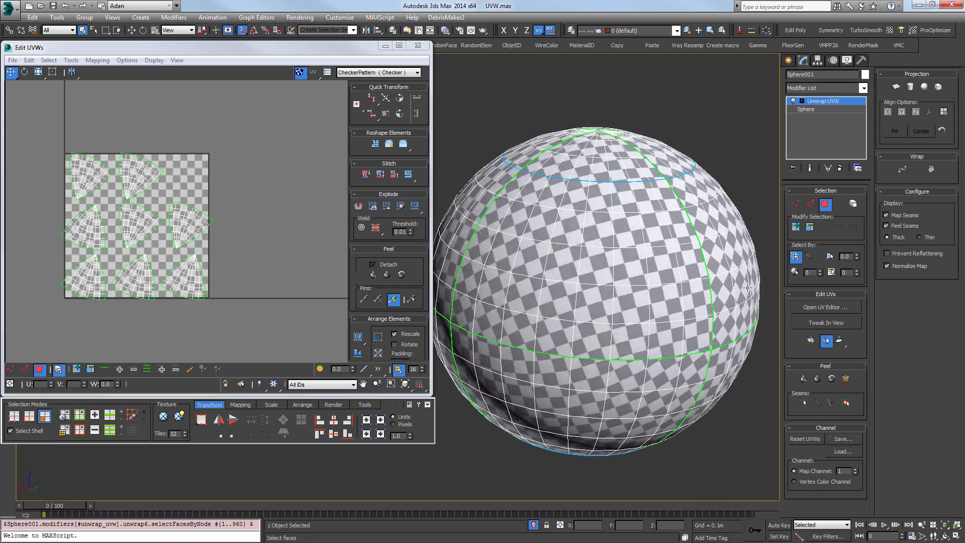
pyautogui.keyDown('alt'); pyautogui.moveTo(748, 287); pyautogui.dragTo(679, 267, button='middle'); pyautogui.keyUp('alt')
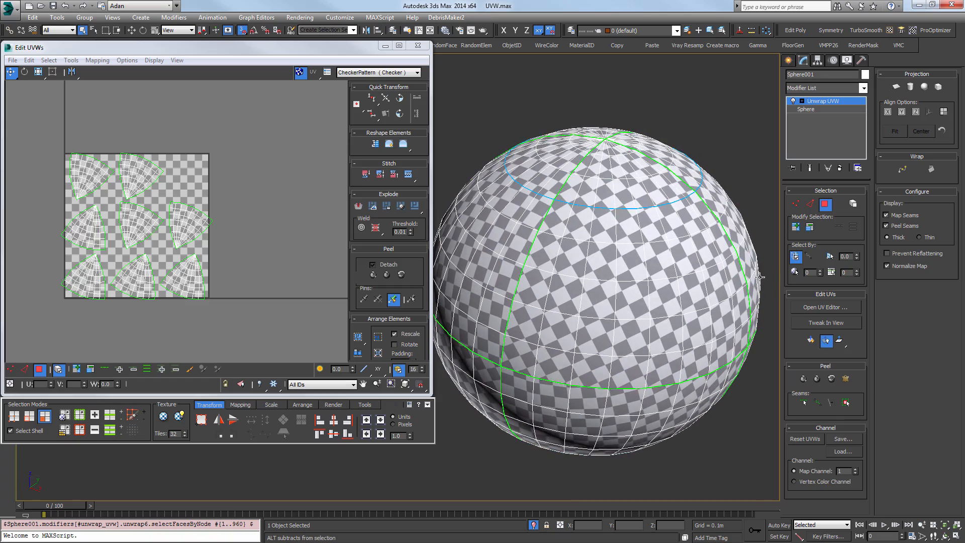
pyautogui.keyDown('alt'); pyautogui.moveTo(798, 242); pyautogui.dragTo(847, 270, button='middle'); pyautogui.keyUp('alt')
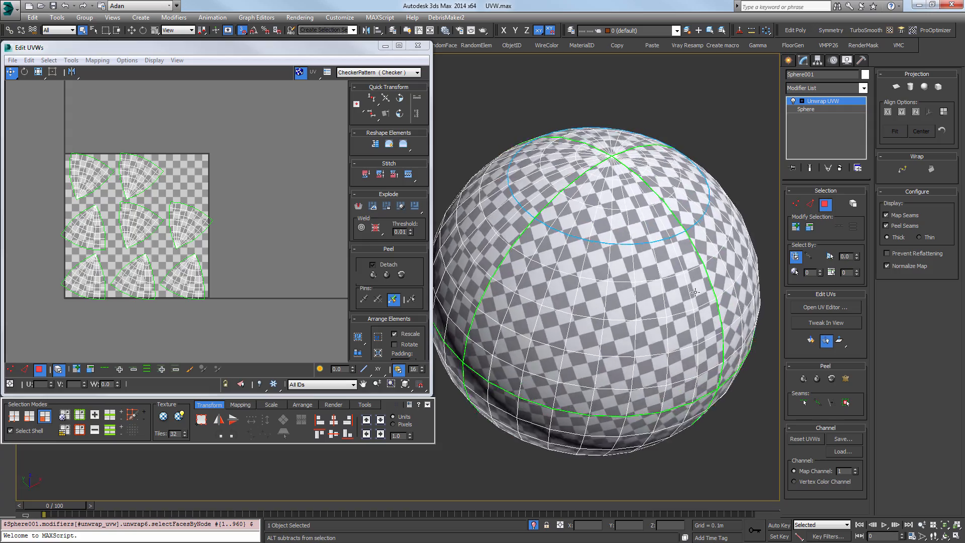
pyautogui.keyDown('alt'); pyautogui.moveTo(707, 288); pyautogui.dragTo(649, 272, button='middle'); pyautogui.keyUp('alt')
pyautogui.scroll(-5, 650, 272)
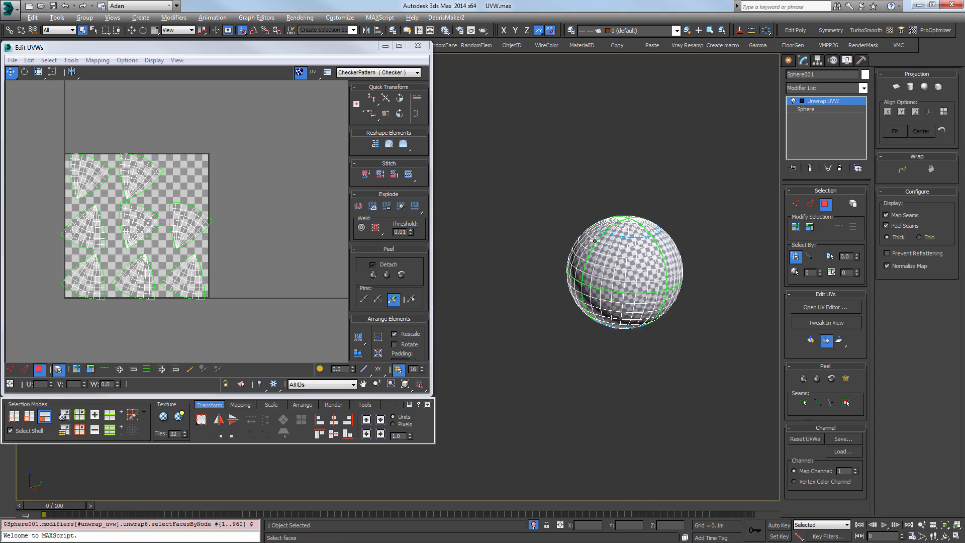
pyautogui.scroll(5, 671, 260)
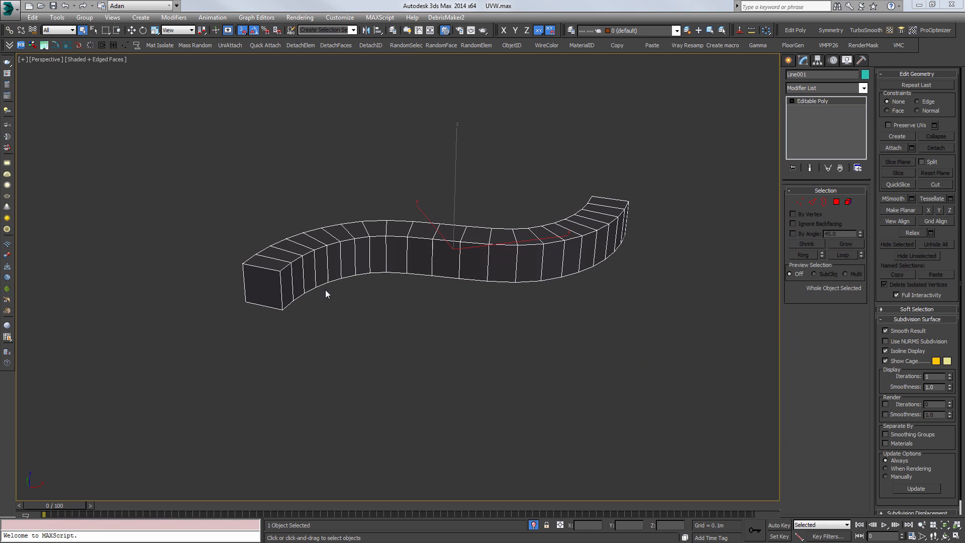
# Add an Unwrap UVW modifier to the S-shaped bar and open its UVs in the UV editor.
pyautogui.keyDown('alt'); pyautogui.moveTo(325, 293); pyautogui.dragTo(492, 236, button='middle'); pyautogui.keyUp('alt')
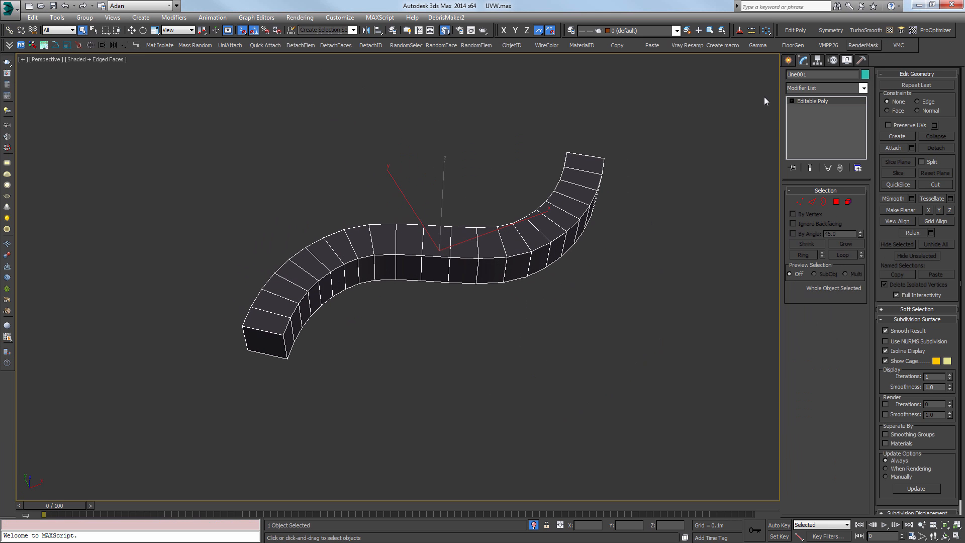
pyautogui.keyDown('alt'); pyautogui.moveTo(764, 96); pyautogui.dragTo(769, 71, button='middle'); pyautogui.keyUp('alt')
pyautogui.click(863, 88)
pyautogui.click(875, 241)
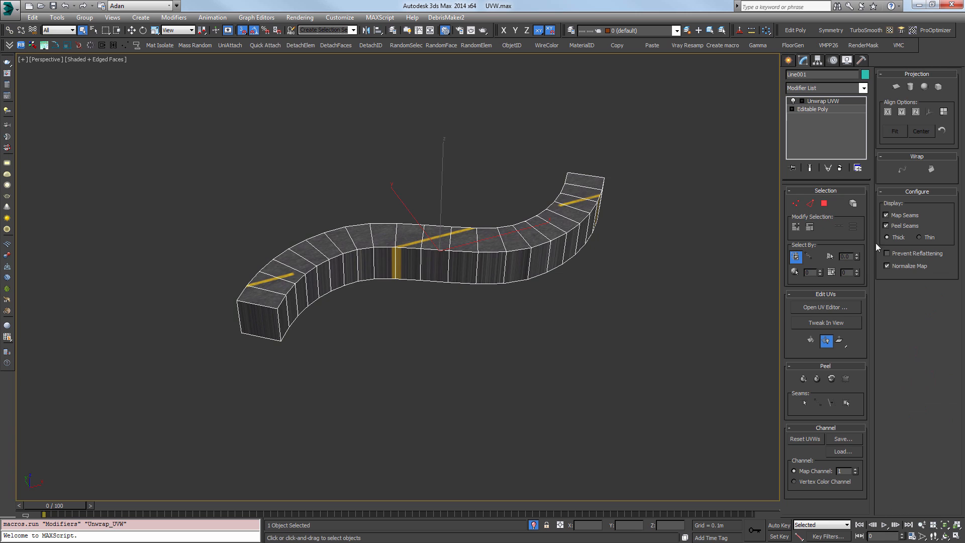
pyautogui.click(830, 306)
pyautogui.click(530, 324)
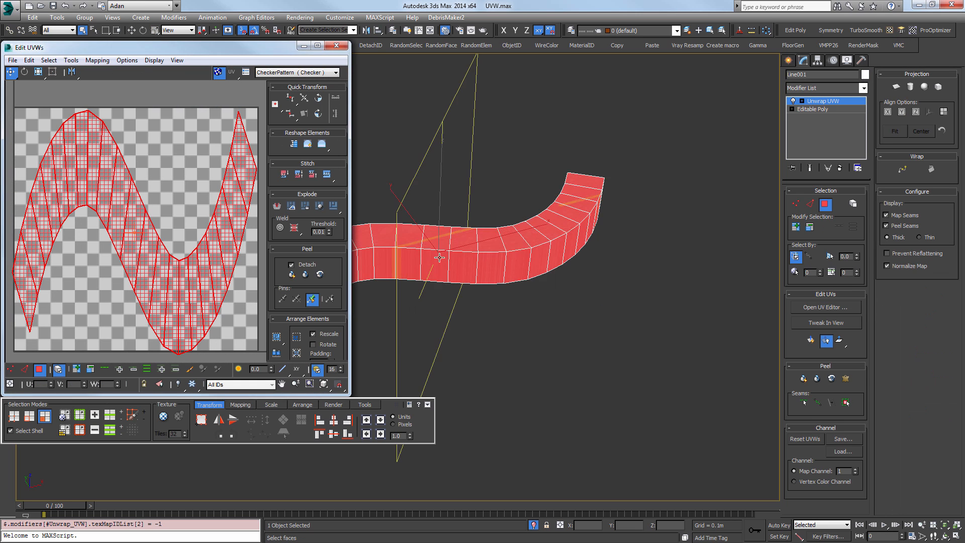
# Clear the face selection and examine how the road texture runs along the whole S-shaped bar.
pyautogui.scroll(-4, 440, 257)
pyautogui.keyDown('alt'); pyautogui.moveTo(443, 256); pyautogui.dragTo(583, 216, button='middle'); pyautogui.keyUp('alt')
pyautogui.click(523, 211)
pyautogui.scroll(-2, 523, 212)
pyautogui.scroll(5, 523, 213)
pyautogui.scroll(-2, 506, 249)
pyautogui.keyDown('alt'); pyautogui.moveTo(582, 217); pyautogui.dragTo(559, 257, button='middle'); pyautogui.keyUp('alt')
pyautogui.click(221, 255)
pyautogui.scroll(-4, 217, 252)
# Preview the bar with CheckerPattern and switch the UV editor's texture to Map #4 (Road_0008diffuse.jpg).
pyautogui.click(303, 72)
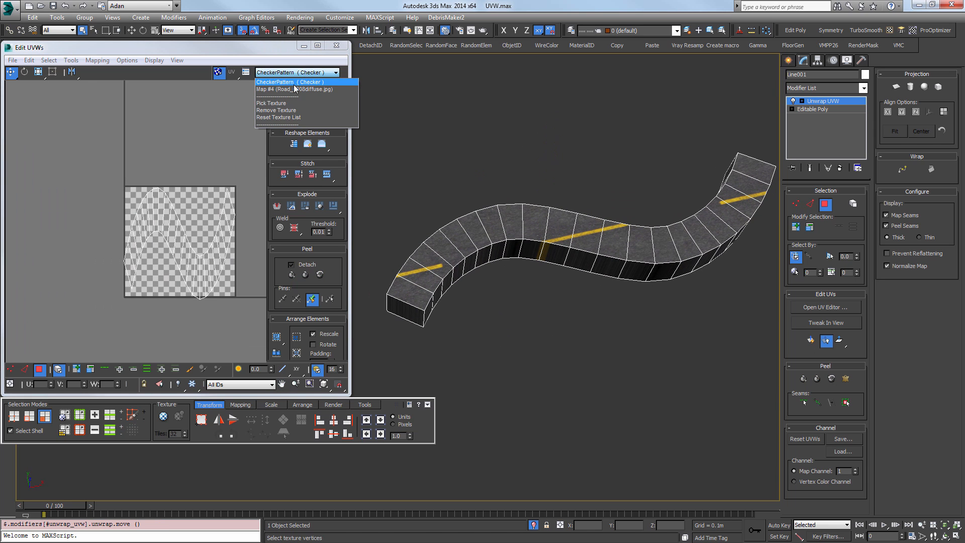
pyautogui.click(301, 82)
pyautogui.click(302, 72)
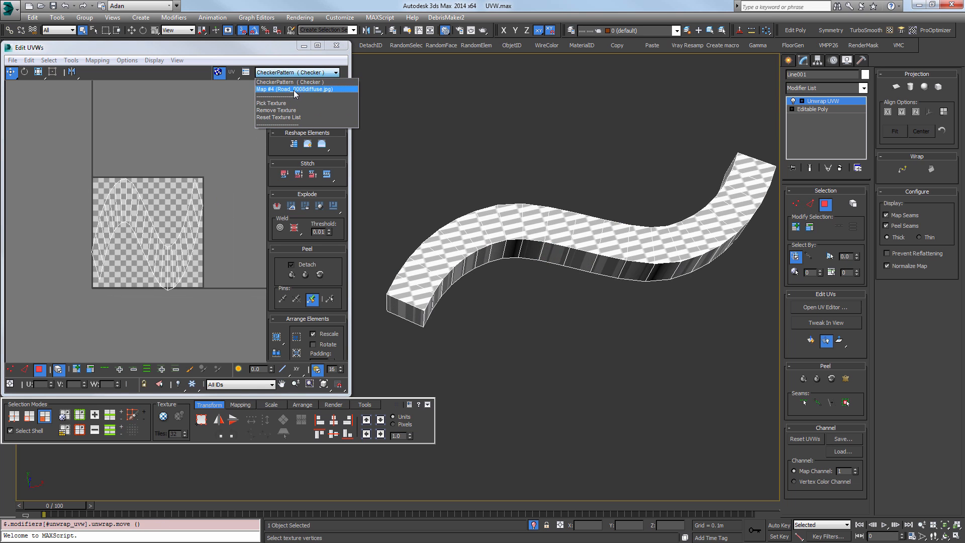
pyautogui.click(302, 89)
pyautogui.scroll(-2, 178, 207)
pyautogui.scroll(1, 175, 207)
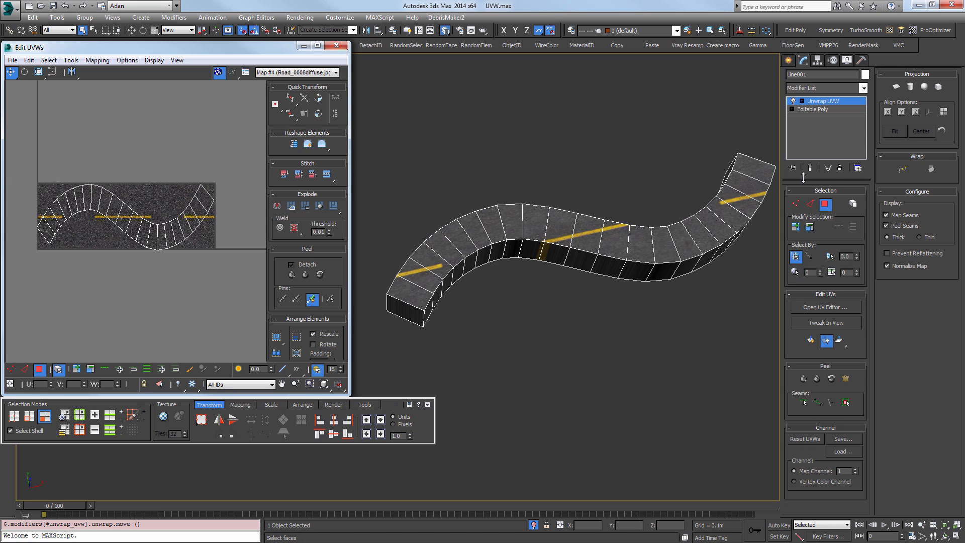
# Select the border edges around the bar's top surface, including both ends, and convert them to peel seams.
pyautogui.click(666, 231)
pyautogui.keyDown('alt'); pyautogui.moveTo(666, 231); pyautogui.dragTo(716, 251, button='middle'); pyautogui.keyUp('alt')
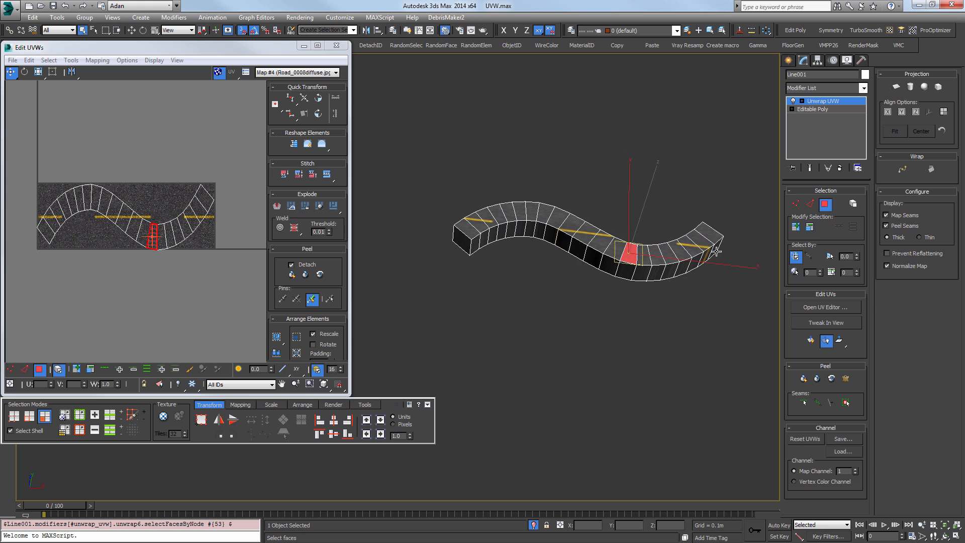
pyautogui.press('2')
pyautogui.click(720, 241)
pyautogui.keyDown('ctrl'); pyautogui.click(698, 226); pyautogui.keyUp('ctrl')
pyautogui.keyDown('ctrl'); pyautogui.click(712, 229); pyautogui.keyUp('ctrl')
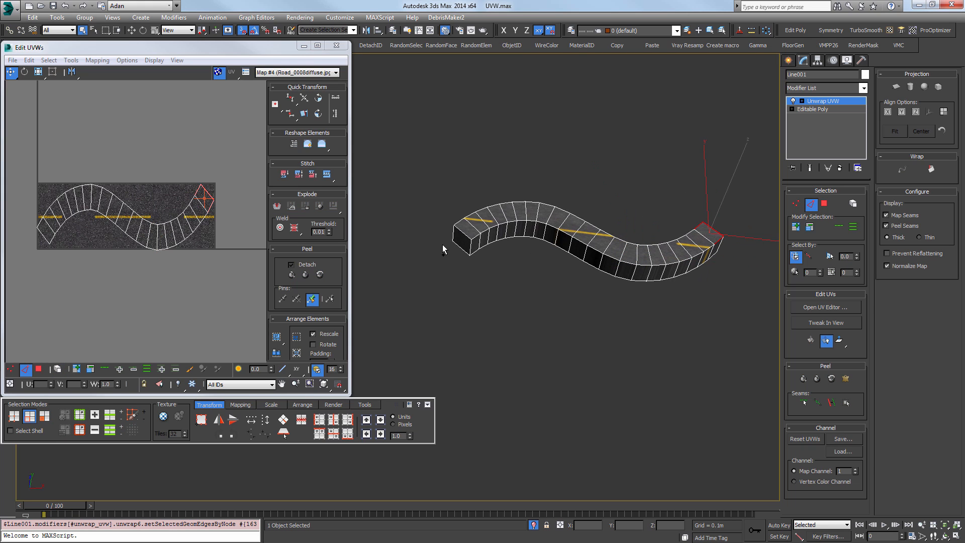
pyautogui.keyDown('ctrl'); pyautogui.click(464, 235); pyautogui.keyUp('ctrl')
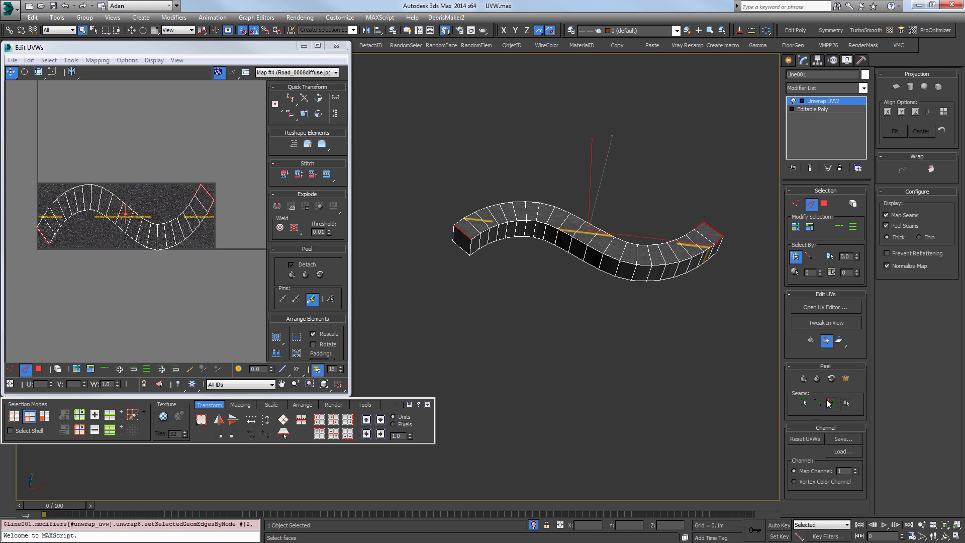
pyautogui.click(832, 403)
pyautogui.hotkey('ctrl', 'z')
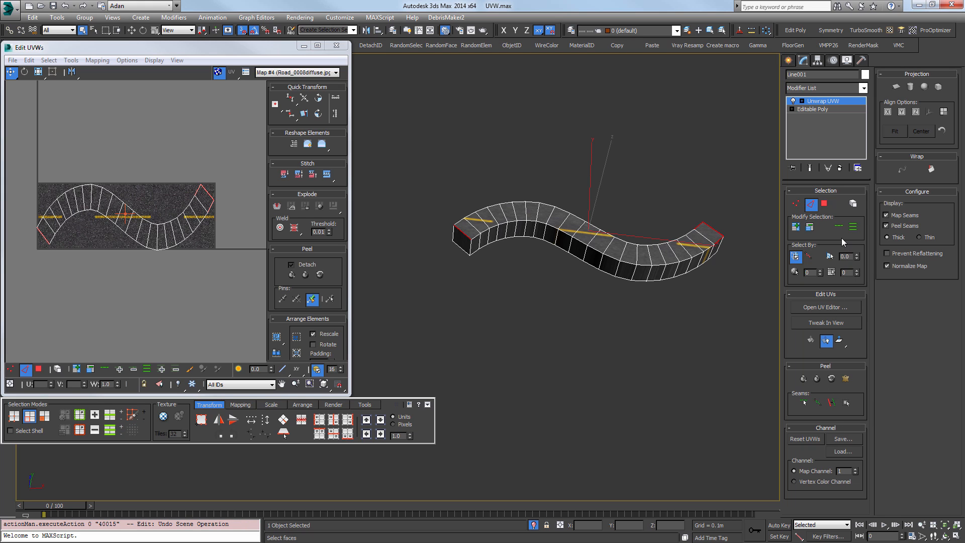
pyautogui.click(832, 402)
# Select the bar's top faces by expanding the selection to the seams and apply a quick planar map.
pyautogui.moveTo(704, 326)
pyautogui.mouseDown(button='middle')
pyautogui.moveTo(655, 308)
pyautogui.moveTo(562, 306)
pyautogui.moveTo(484, 285)
pyautogui.moveTo(620, 271)
pyautogui.moveTo(425, 177)
pyautogui.mouseUp(button='middle')
pyautogui.click(824, 203)
pyautogui.click(587, 249)
pyautogui.click(653, 233)
pyautogui.click(846, 402)
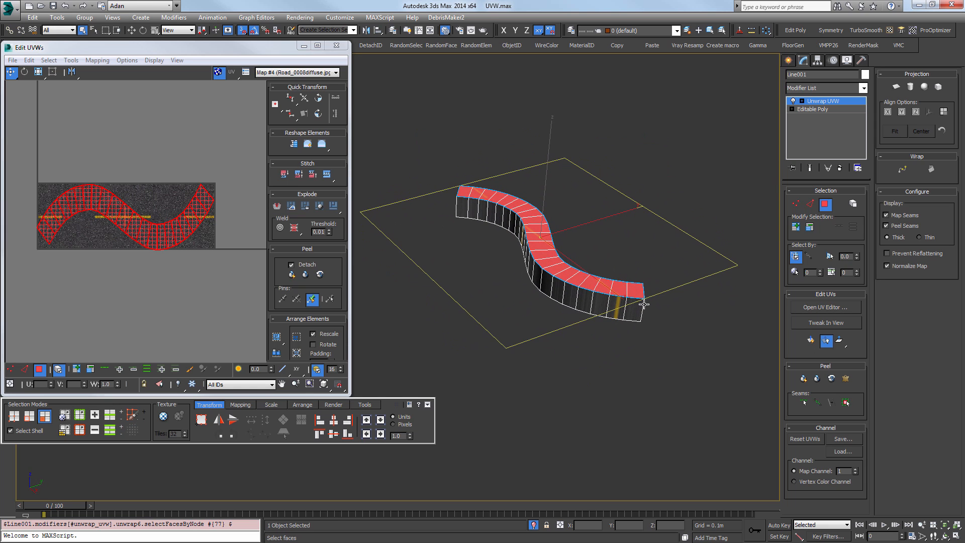
pyautogui.click(811, 340)
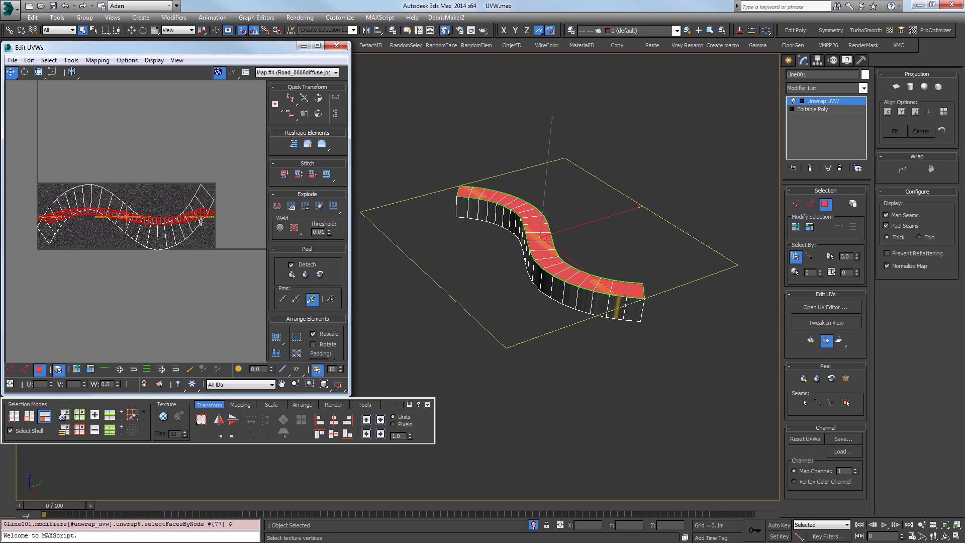
# Move the UV shell of the remaining faces above the road texture, away from the top-face shell.
pyautogui.click(187, 237)
pyautogui.moveTo(176, 243); pyautogui.dragTo(209, 112)
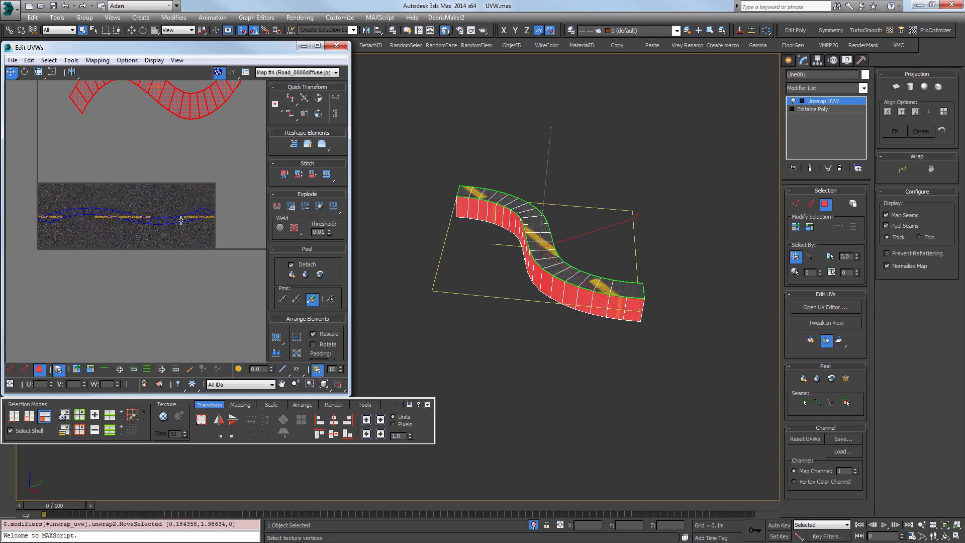
pyautogui.scroll(1, 182, 219)
# Straighten the top-face shell into a rectangular strip and move it inward over the road texture.
pyautogui.click(169, 221)
pyautogui.scroll(-1, 169, 221)
pyautogui.moveTo(131, 250); pyautogui.dragTo(149, 258, button='middle')
pyautogui.scroll(1, 188, 273)
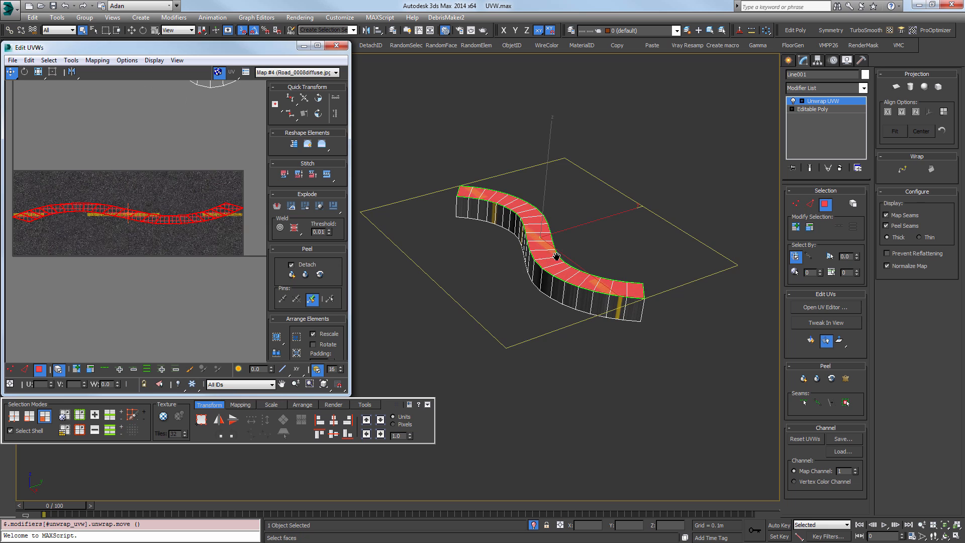
pyautogui.keyDown('alt'); pyautogui.moveTo(555, 256); pyautogui.dragTo(578, 254, button='middle'); pyautogui.keyUp('alt')
pyautogui.scroll(2, 149, 211)
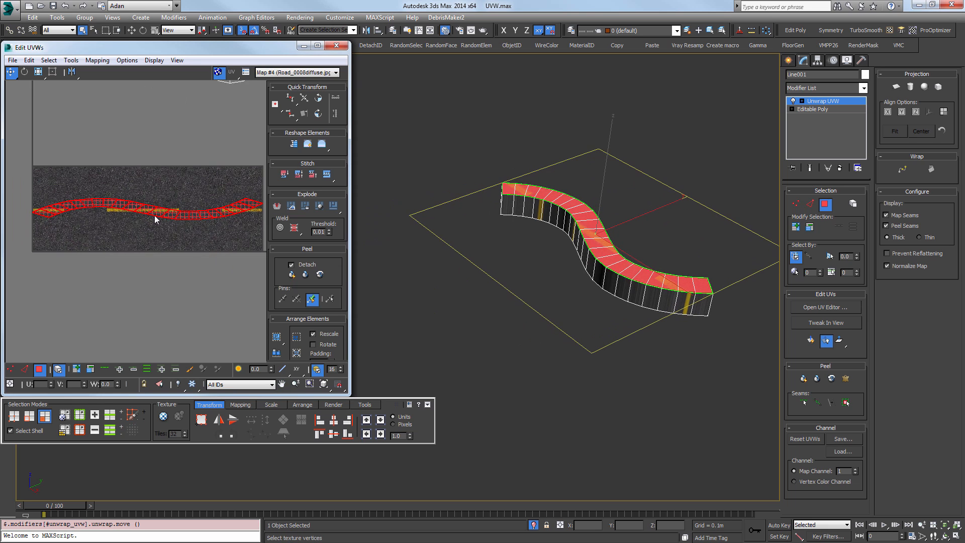
pyautogui.click(295, 147)
pyautogui.moveTo(45, 196); pyautogui.dragTo(139, 208, button='middle')
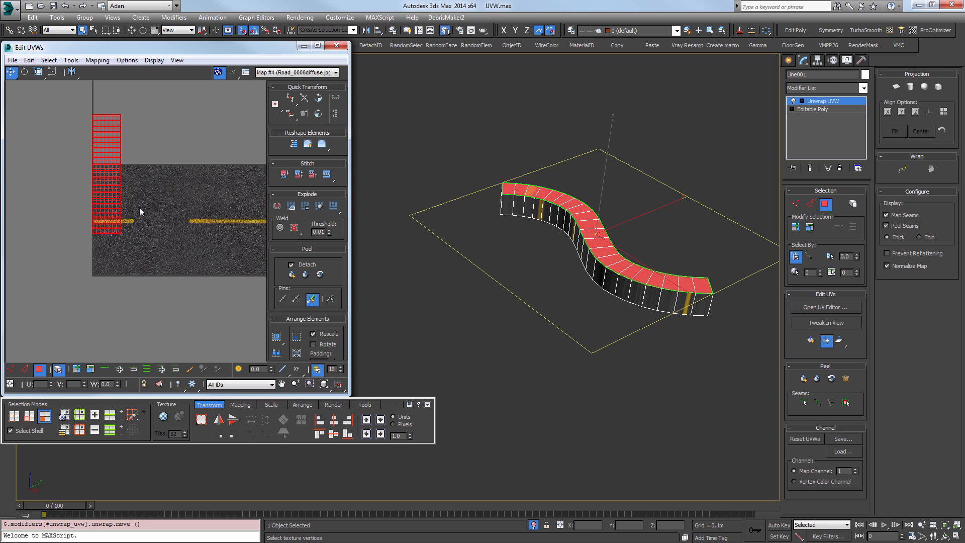
pyautogui.scroll(-1, 140, 209)
pyautogui.moveTo(121, 193); pyautogui.dragTo(140, 214)
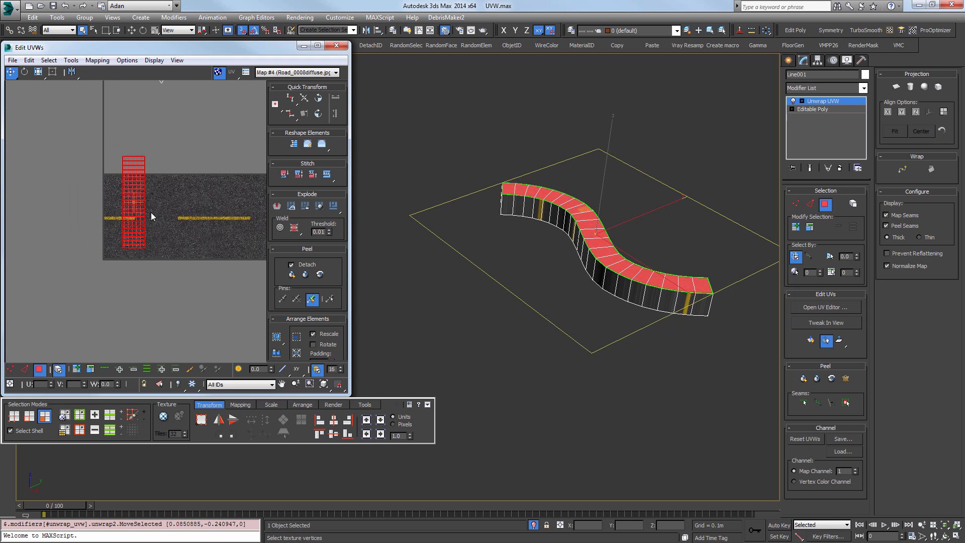
# Rotate the straightened strip 90 degrees to run horizontally and enlarge it uniformly, undoing the excess changes.
pyautogui.click(24, 72)
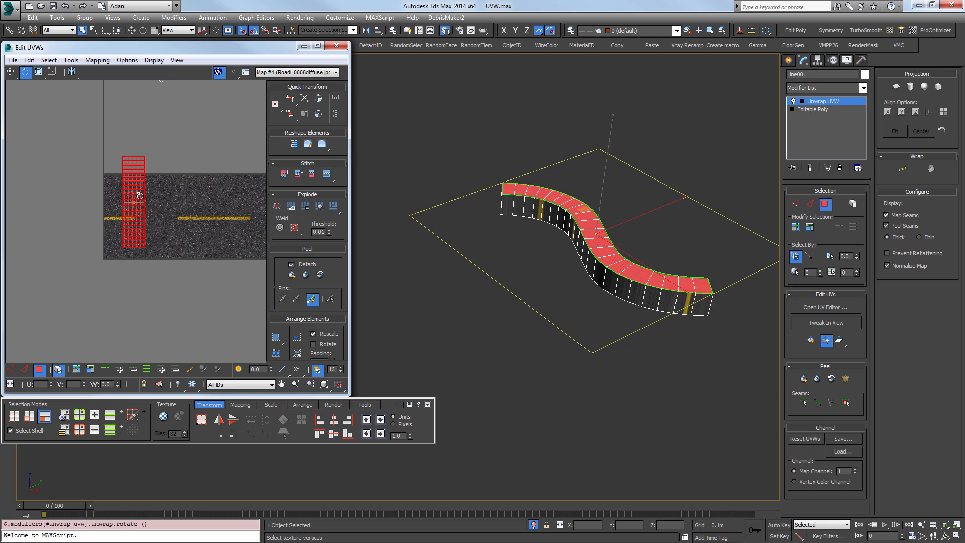
pyautogui.moveTo(148, 182); pyautogui.dragTo(133, 193, button='middle')
pyautogui.moveTo(133, 193); pyautogui.dragTo(188, 159)
pyautogui.scroll(-2, 116, 206)
pyautogui.click(10, 72)
pyautogui.click(38, 72)
pyautogui.hotkey('ctrl', 'z')
pyautogui.hotkey('ctrl', 'z')
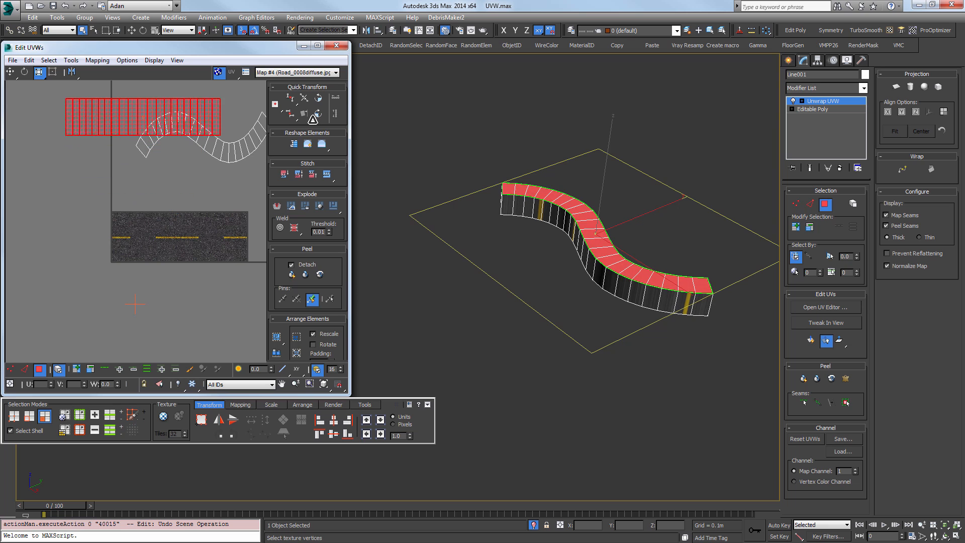
# Move the horizontal strip onto the road texture and check how the yellow line follows the bar's curve.
pyautogui.click(10, 71)
pyautogui.moveTo(135, 102); pyautogui.dragTo(183, 232)
pyautogui.scroll(5, 619, 252)
pyautogui.scroll(1, 618, 253)
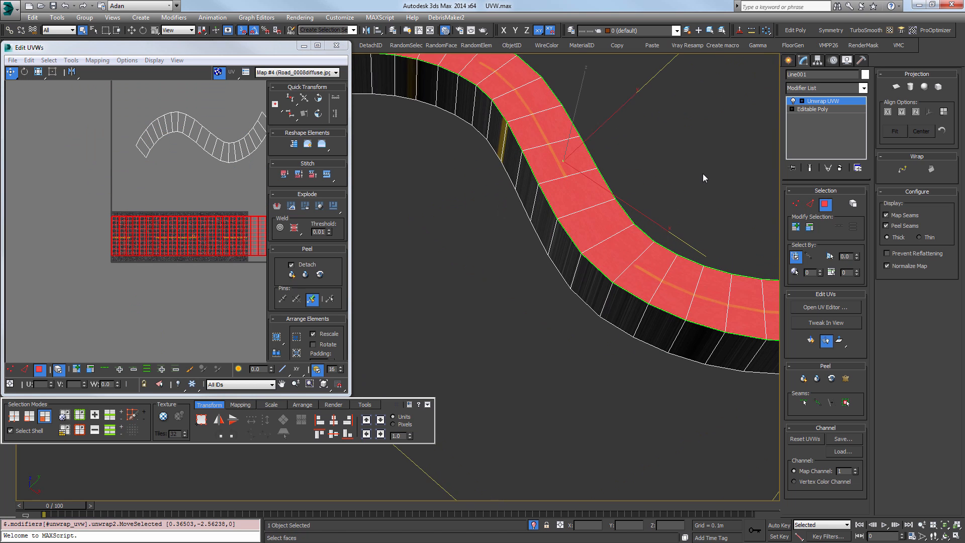
pyautogui.click(704, 181)
pyautogui.scroll(-5, 570, 222)
pyautogui.scroll(3, 522, 186)
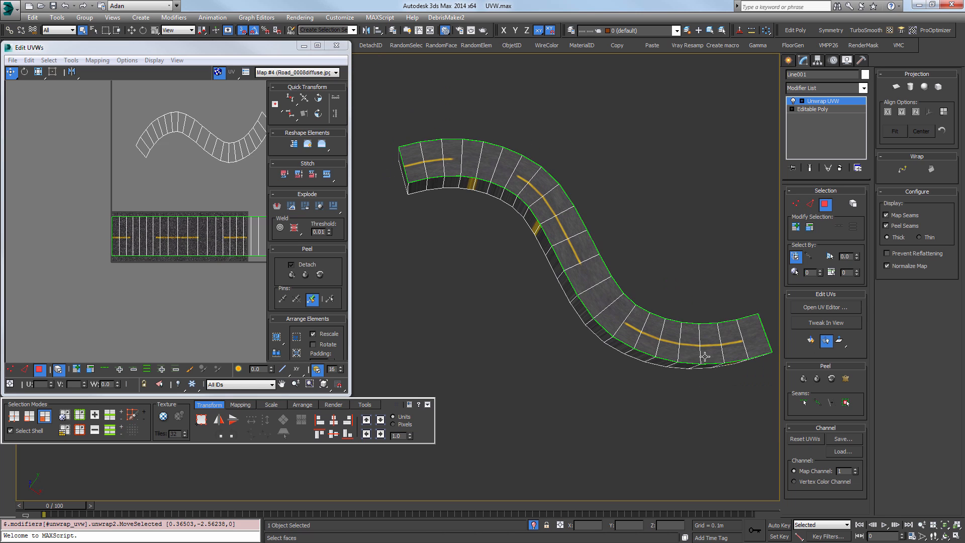
# Reselect the strip and scale it uniformly by about 1.26 to span the road texture's full height.
pyautogui.moveTo(232, 240); pyautogui.dragTo(186, 238, button='middle')
pyautogui.click(190, 216)
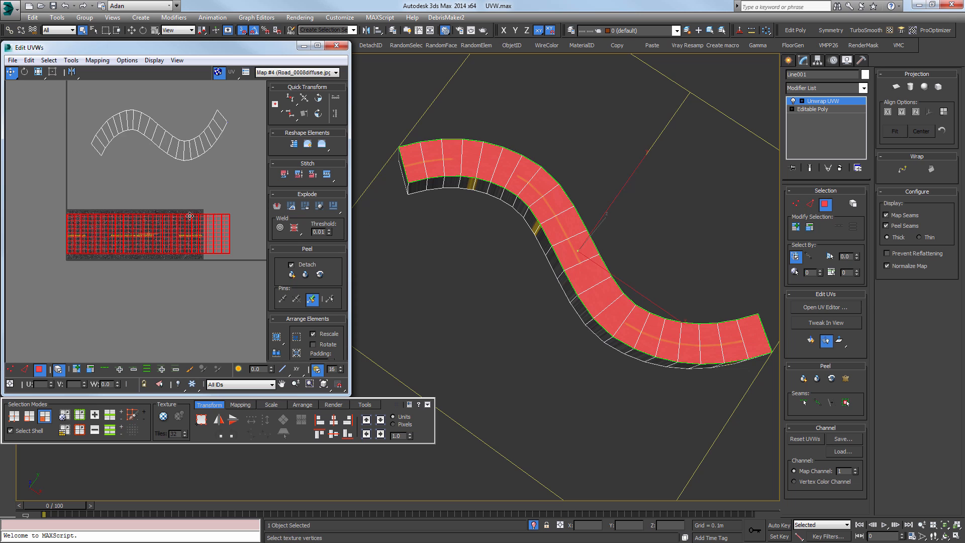
pyautogui.scroll(2, 189, 216)
pyautogui.click(37, 72)
pyautogui.moveTo(97, 217); pyautogui.dragTo(100, 232)
# Display the coloured, numbered checker texture on the bar with 1 tile and examine its distortion along the curve.
pyautogui.click(179, 416)
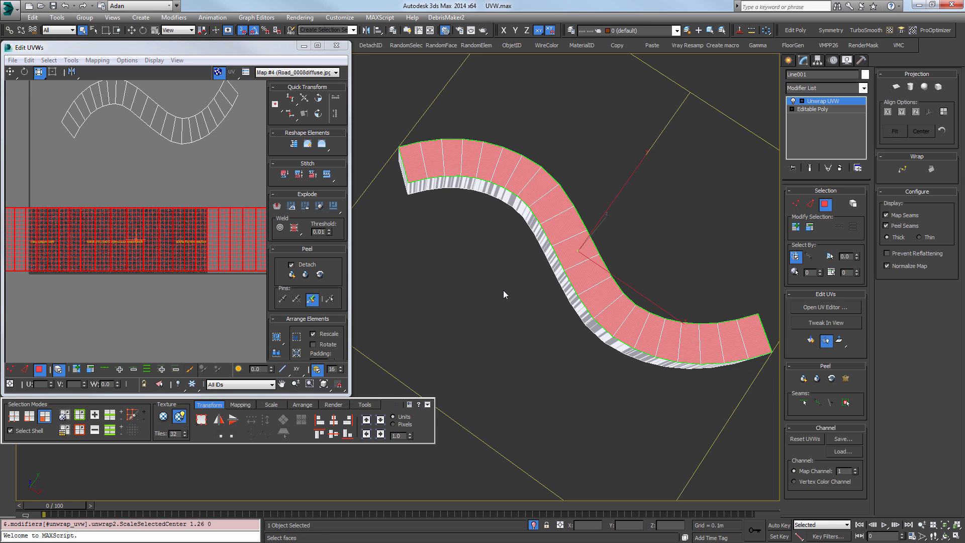
pyautogui.keyDown('alt'); pyautogui.moveTo(505, 294); pyautogui.dragTo(538, 291, button='middle'); pyautogui.keyUp('alt')
pyautogui.click(631, 181)
pyautogui.scroll(7, 519, 185)
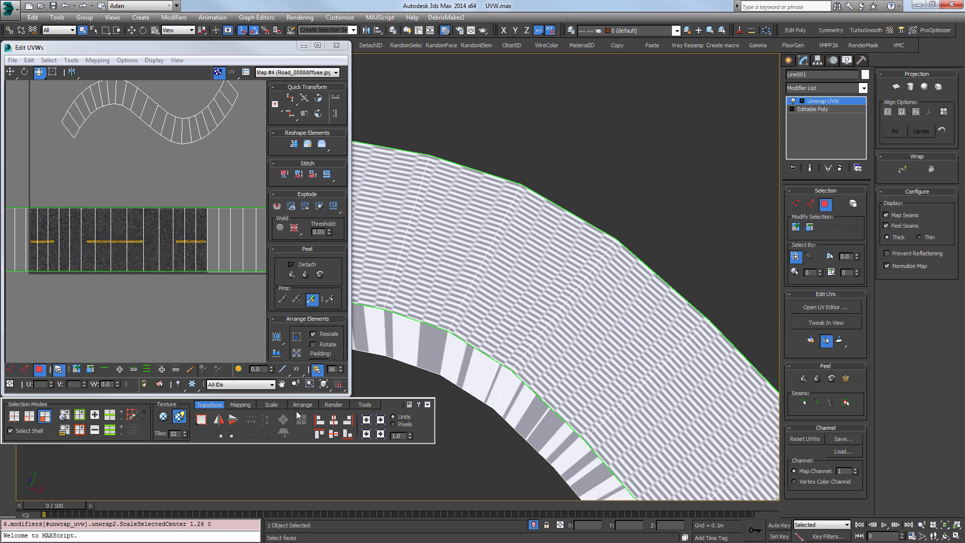
pyautogui.moveTo(177, 424); pyautogui.dragTo(189, 447)
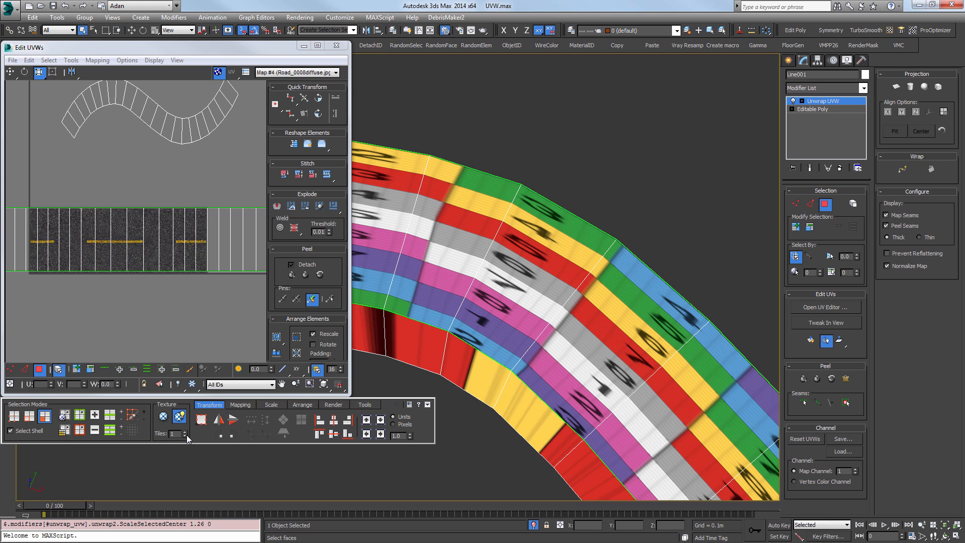
pyautogui.keyDown('alt'); pyautogui.moveTo(548, 231); pyautogui.dragTo(551, 201, button='middle'); pyautogui.keyUp('alt')
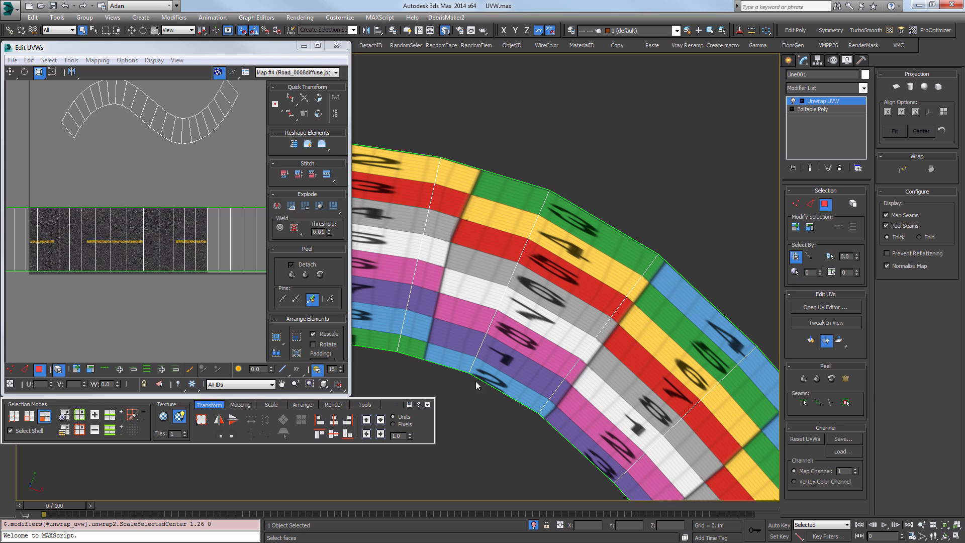
pyautogui.scroll(2, 245, 271)
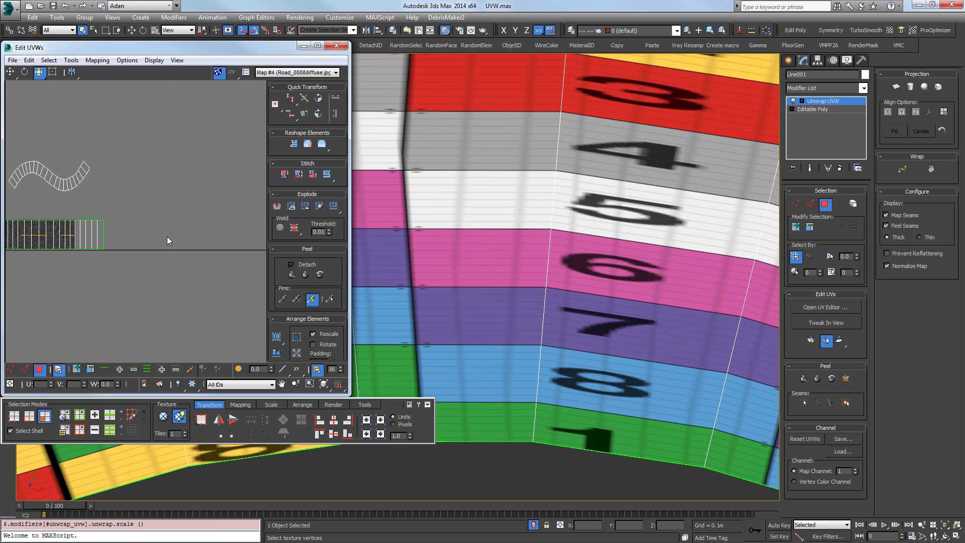
# Select the whole straightened strip in the UV editor for scaling.
pyautogui.scroll(3, 167, 236)
pyautogui.moveTo(80, 195); pyautogui.dragTo(181, 232)
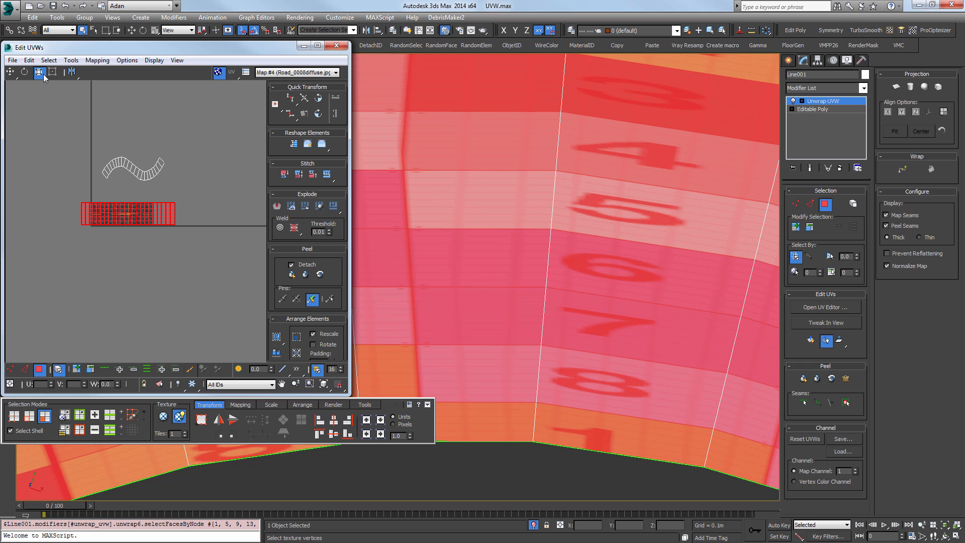
# Scale the road's UV strip horizontally until the numbered checker squares look evenly proportioned along the curve.
pyautogui.moveTo(45, 76); pyautogui.dragTo(41, 86)
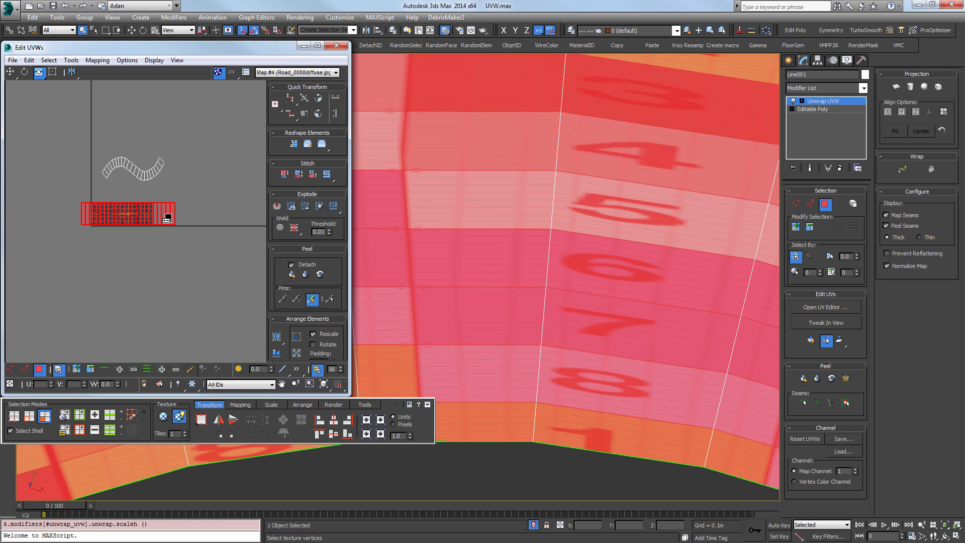
pyautogui.moveTo(167, 219); pyautogui.dragTo(271, 221)
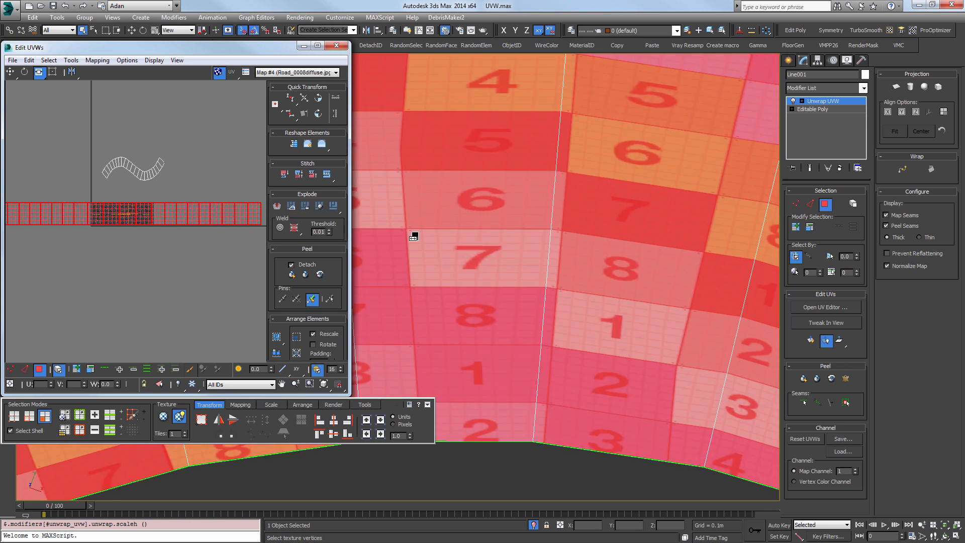
pyautogui.moveTo(413, 236); pyautogui.dragTo(571, 238)
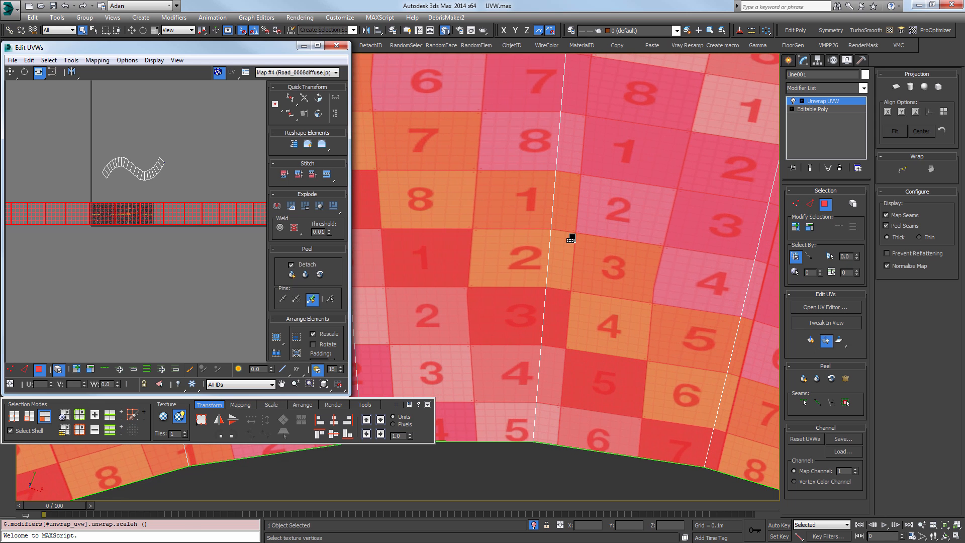
pyautogui.scroll(-5, 150, 252)
pyautogui.click(595, 475)
pyautogui.scroll(-8, 529, 308)
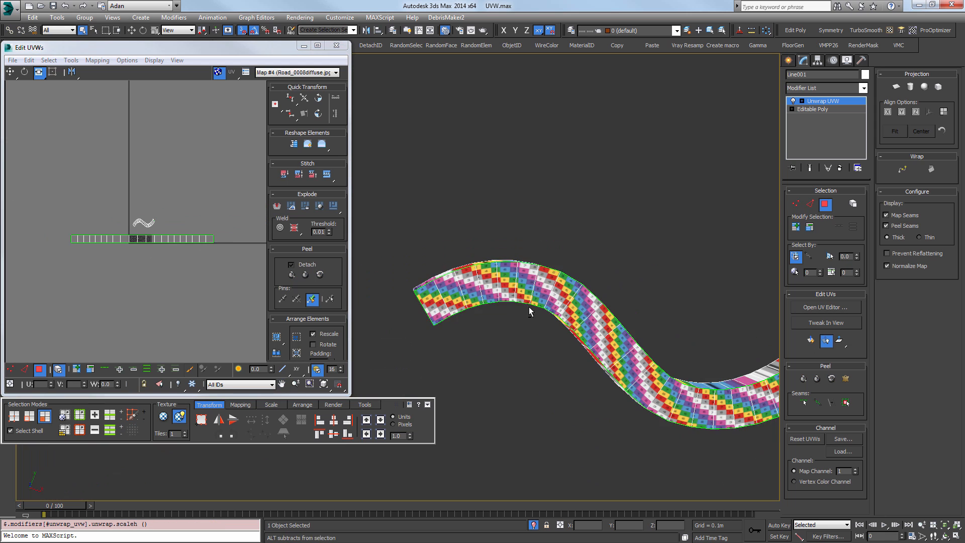
pyautogui.keyDown('alt'); pyautogui.moveTo(529, 309); pyautogui.dragTo(544, 277, button='middle'); pyautogui.keyUp('alt')
pyautogui.scroll(6, 544, 277)
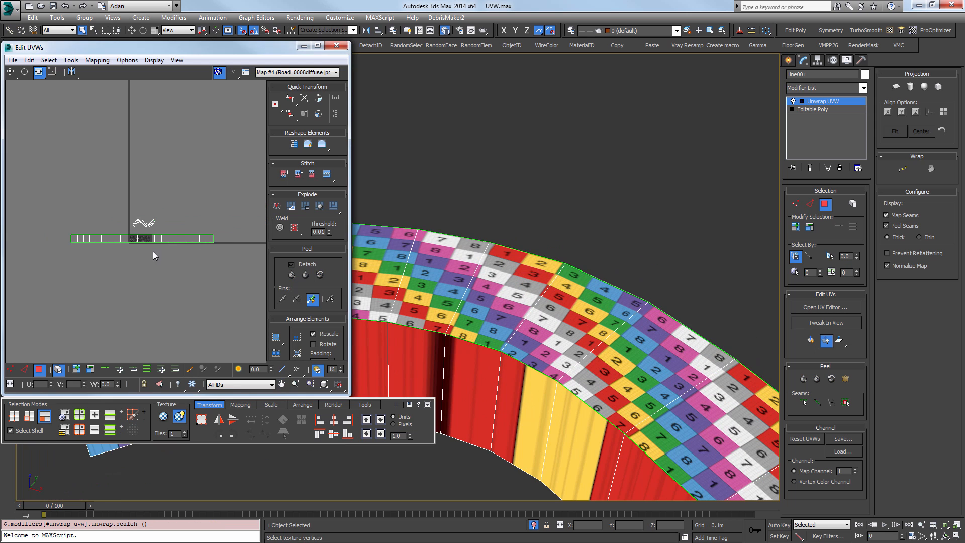
# Switch the model from the checker pattern back to the road texture and examine the yellow dashes along the curve.
pyautogui.click(179, 417)
pyautogui.scroll(8, 543, 265)
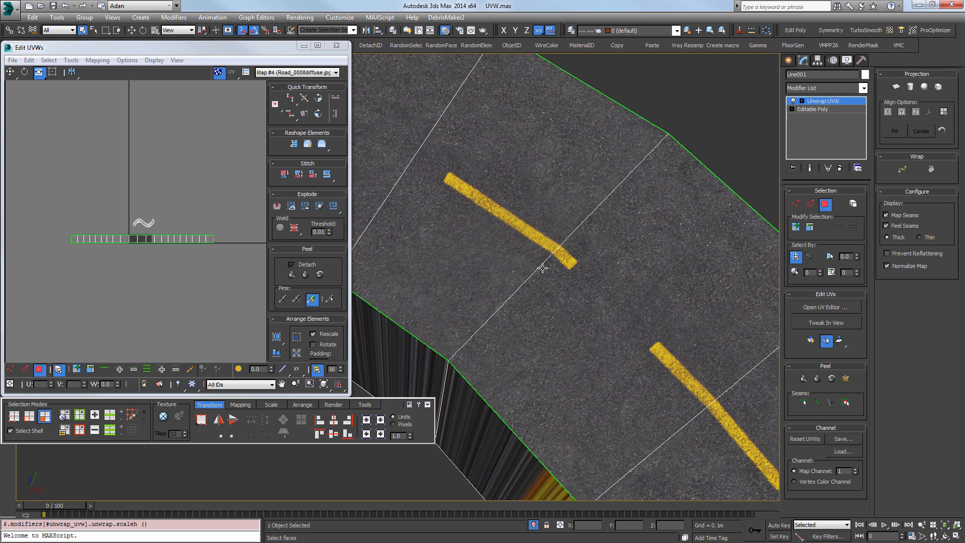
pyautogui.scroll(-3, 546, 262)
pyautogui.scroll(4, 547, 260)
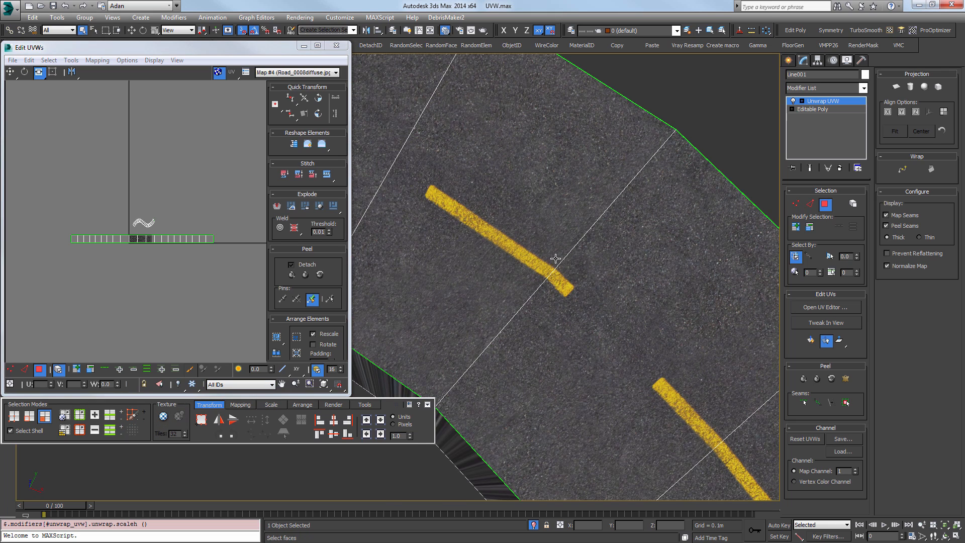
pyautogui.scroll(-5, 414, 280)
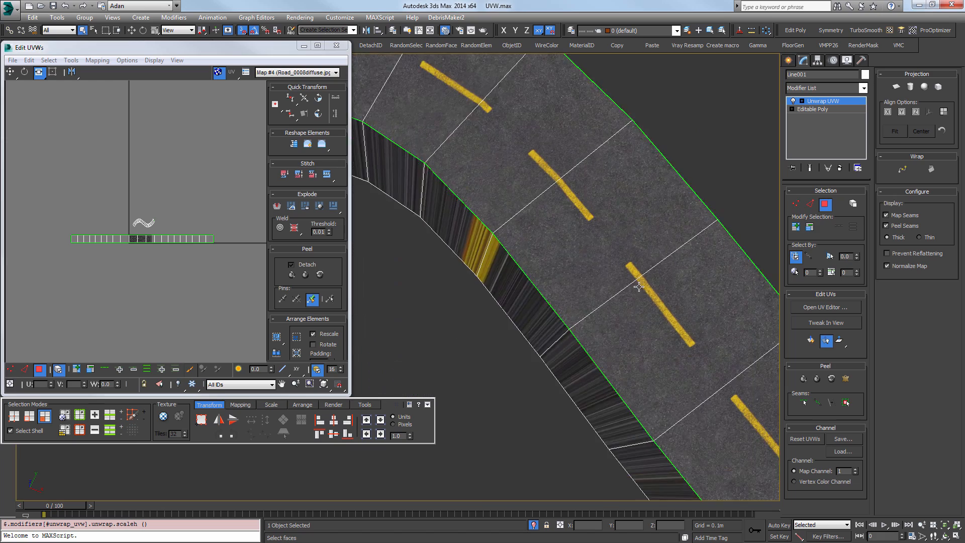
pyautogui.moveTo(414, 280); pyautogui.dragTo(556, 280, button='middle')
pyautogui.scroll(4, 496, 271)
pyautogui.scroll(-10, 496, 270)
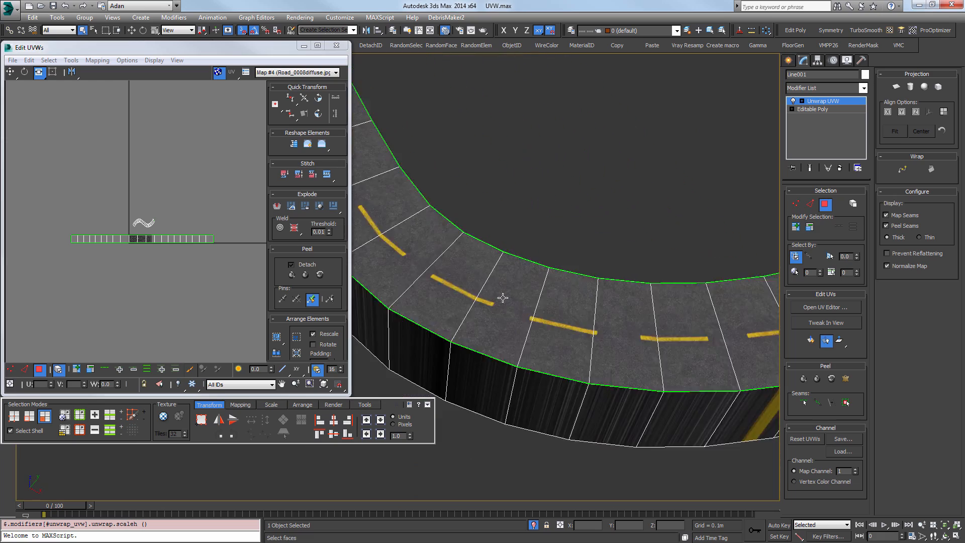
pyautogui.scroll(3, 464, 238)
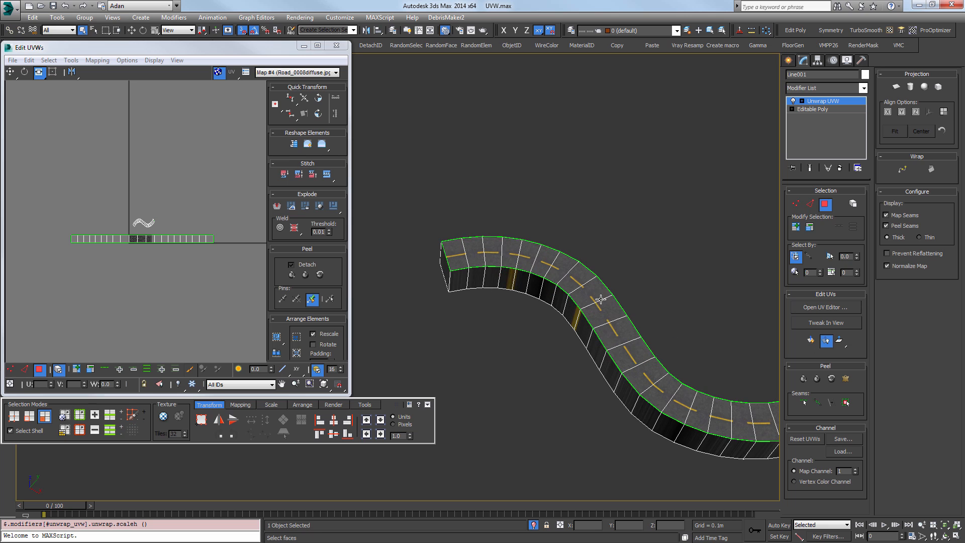
pyautogui.scroll(5, 140, 256)
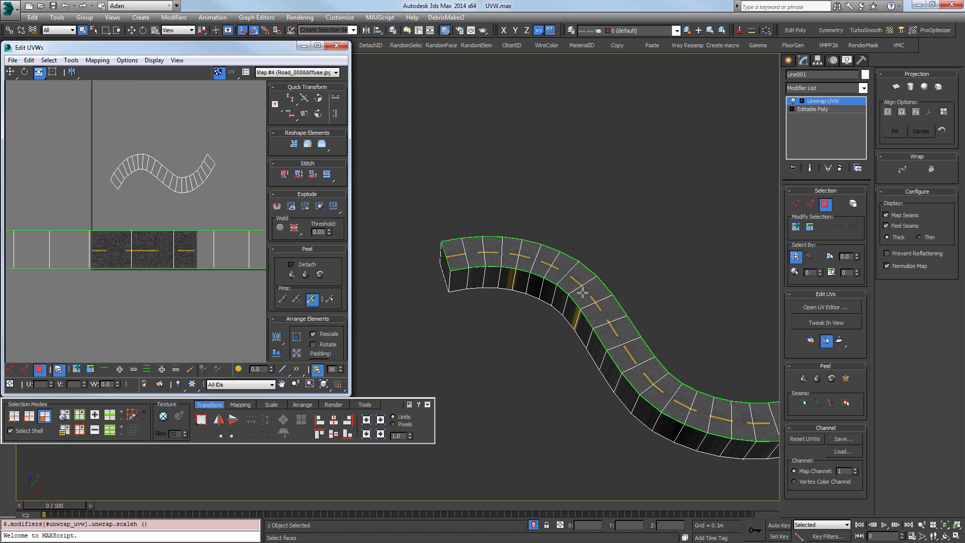
pyautogui.scroll(5, 548, 252)
pyautogui.scroll(-3, 560, 253)
pyautogui.keyDown('alt'); pyautogui.moveTo(573, 269); pyautogui.dragTo(579, 304, button='middle'); pyautogui.keyUp('alt')
pyautogui.moveTo(579, 304); pyautogui.dragTo(528, 264, button='middle')
pyautogui.moveTo(601, 302)
pyautogui.keyDown('alt'); pyautogui.mouseDown(button='middle')
pyautogui.moveTo(564, 287)
pyautogui.moveTo(605, 316)
pyautogui.mouseUp(button='middle'); pyautogui.keyUp('alt')
pyautogui.keyDown('alt'); pyautogui.moveTo(564, 292); pyautogui.dragTo(605, 323, button='middle'); pyautogui.keyUp('alt')
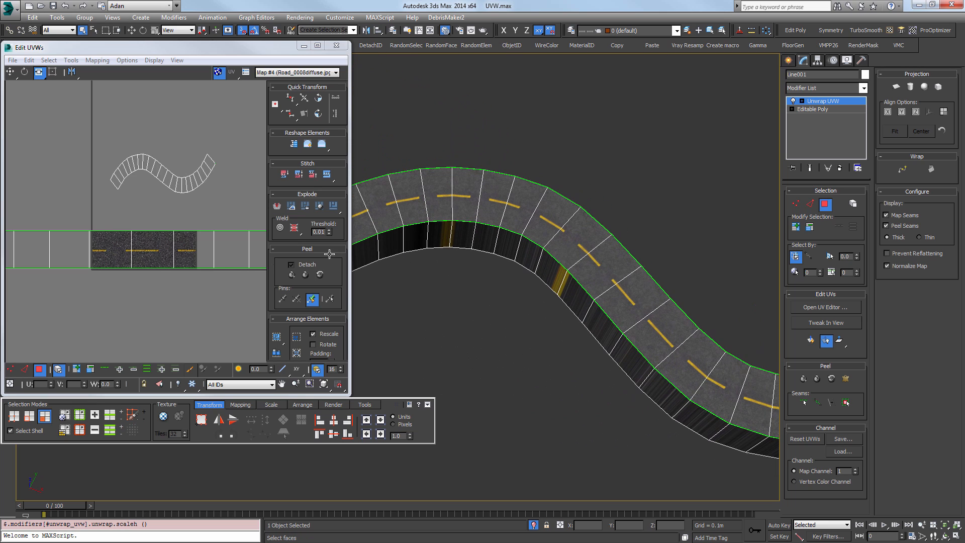
# Close the UV editor, remove the road's Unwrap UVW modifier and apply a fresh Unwrap UVW.
pyautogui.click(336, 45)
pyautogui.click(839, 168)
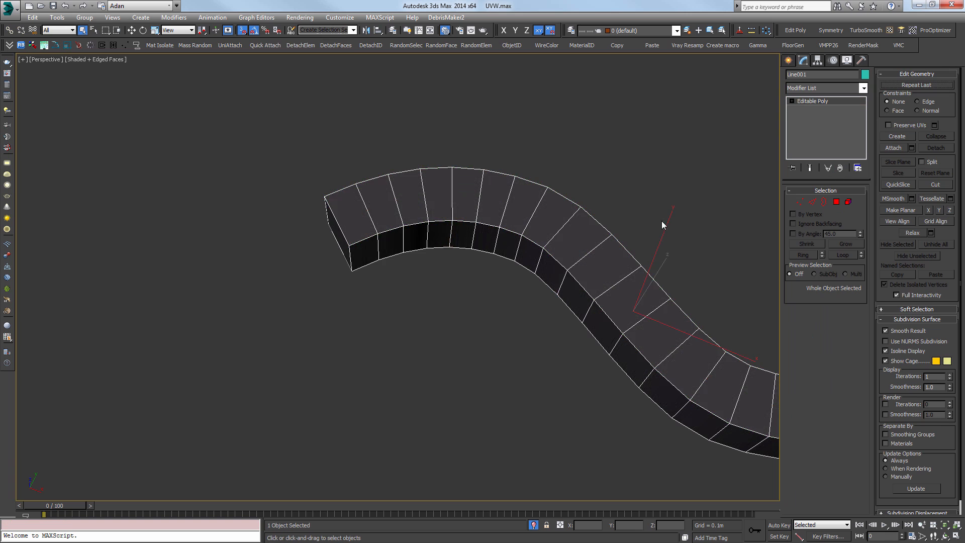
pyautogui.moveTo(661, 224); pyautogui.dragTo(479, 225, button='middle')
pyautogui.click(890, 31)
# Select the lengthwise edge loop along the road's upper front edge and unfold the strip from that loop.
pyautogui.keyDown('alt'); pyautogui.moveTo(431, 334); pyautogui.dragTo(592, 285, button='middle'); pyautogui.keyUp('alt')
pyautogui.scroll(-3, 528, 273)
pyautogui.press('2')
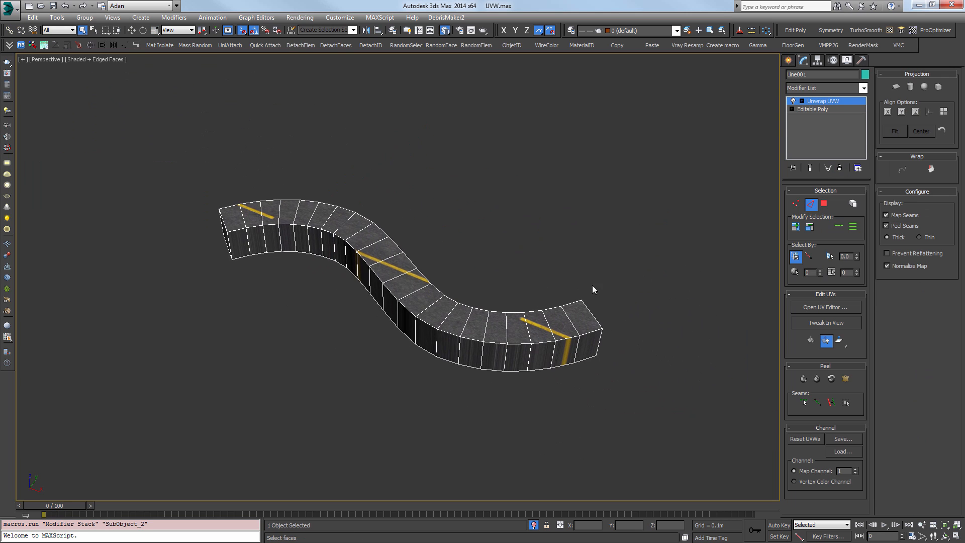
pyautogui.click(594, 333)
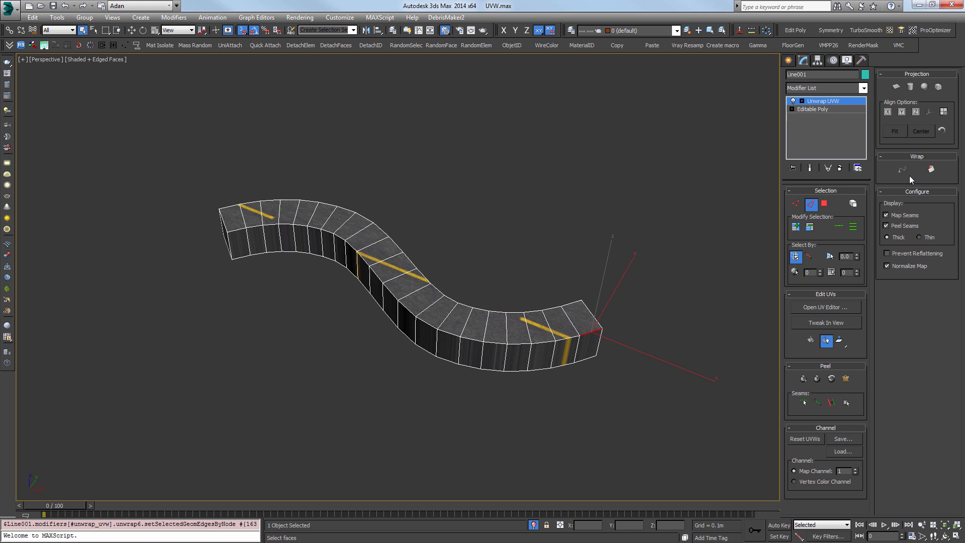
pyautogui.click(824, 203)
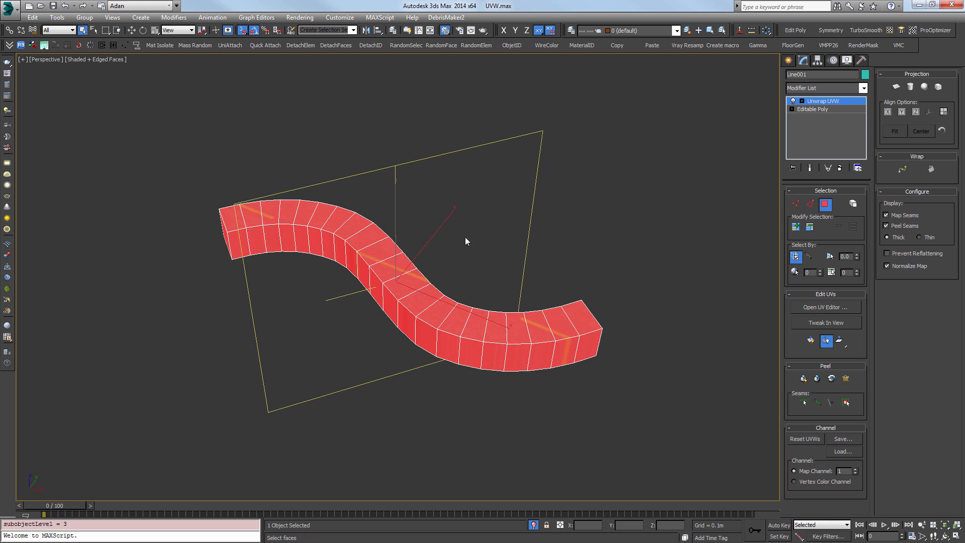
pyautogui.press('2')
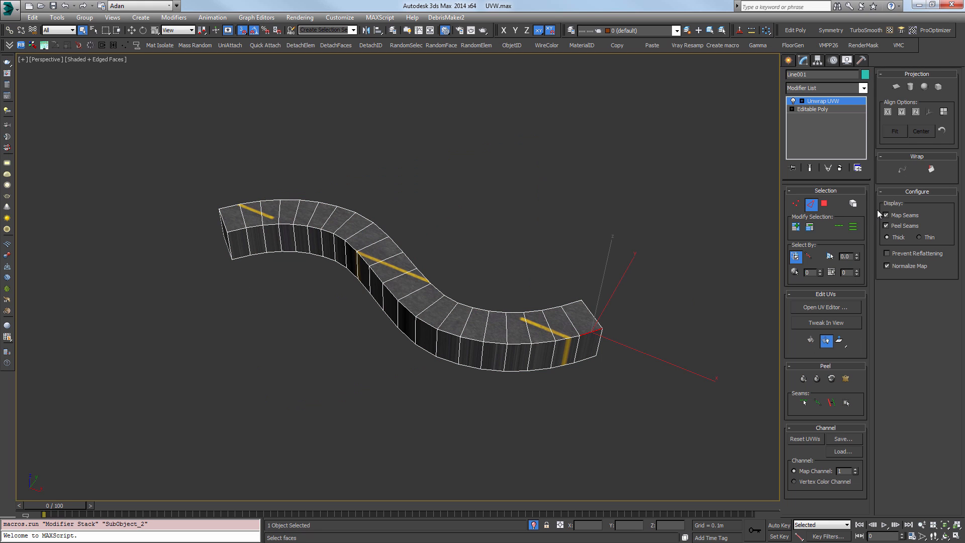
pyautogui.click(839, 228)
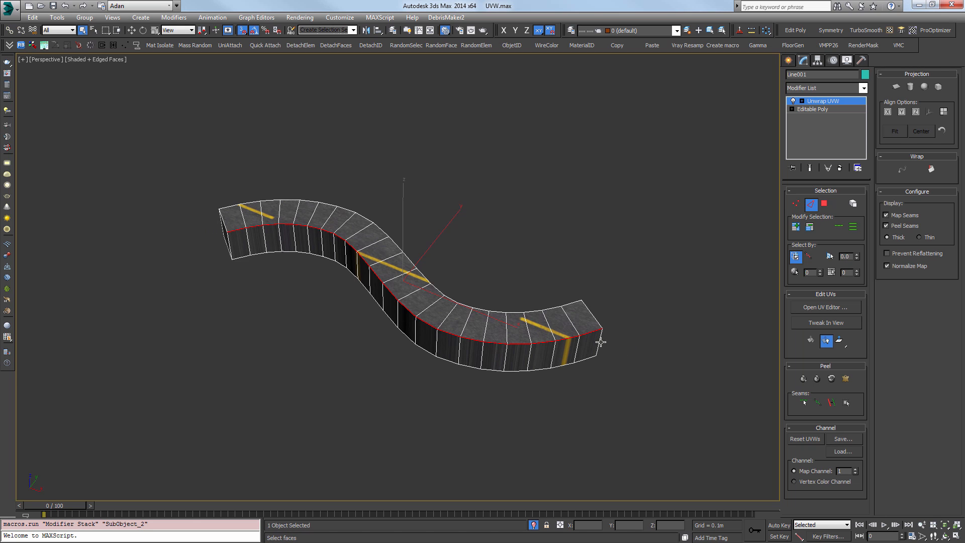
pyautogui.click(931, 170)
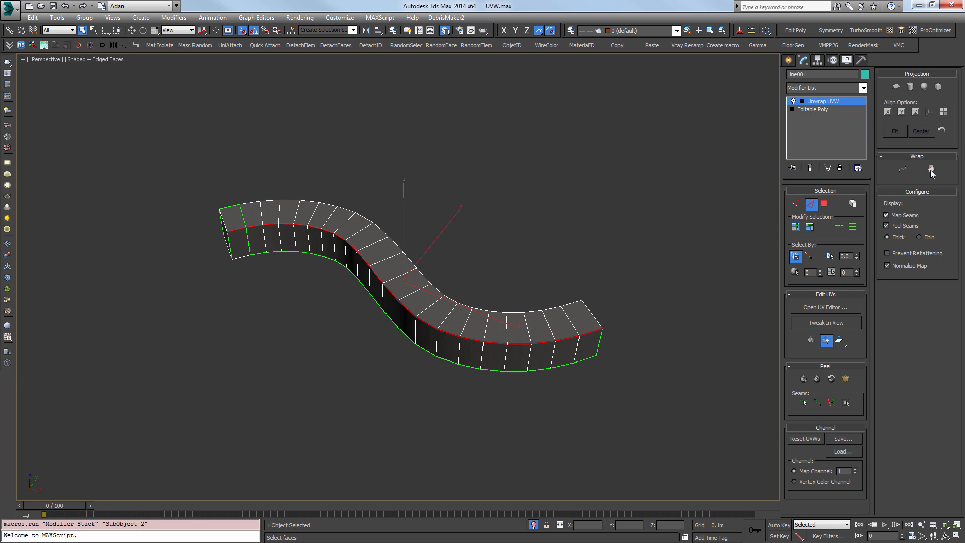
# Open the UV editor, select all UV edges and move the unfolded layout horizontally to the texture tile's origin.
pyautogui.click(826, 307)
pyautogui.click(528, 324)
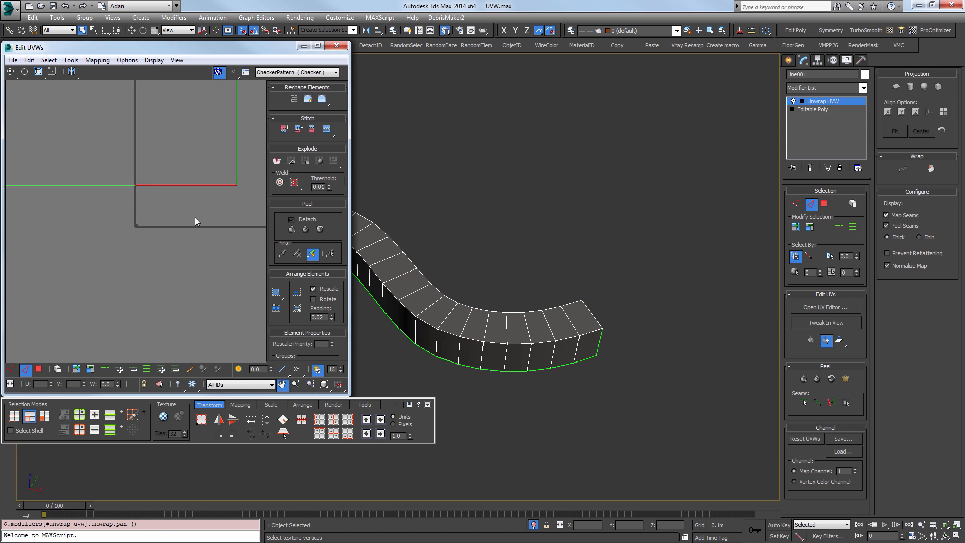
pyautogui.rightClick(195, 217)
pyautogui.scroll(-6, 195, 217)
pyautogui.moveTo(60, 159); pyautogui.dragTo(2, 143)
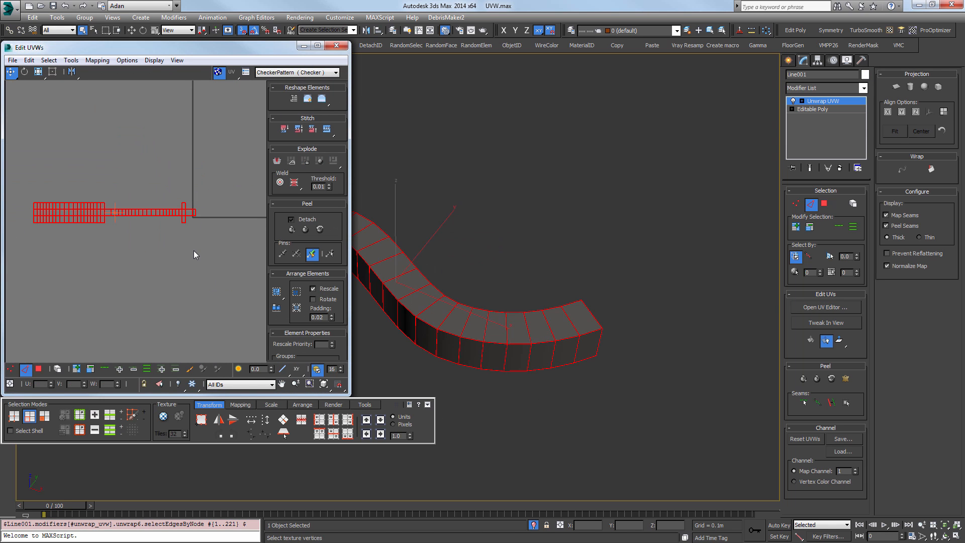
pyautogui.moveTo(194, 250); pyautogui.dragTo(212, 276, button='middle')
pyautogui.moveTo(84, 237); pyautogui.dragTo(243, 238)
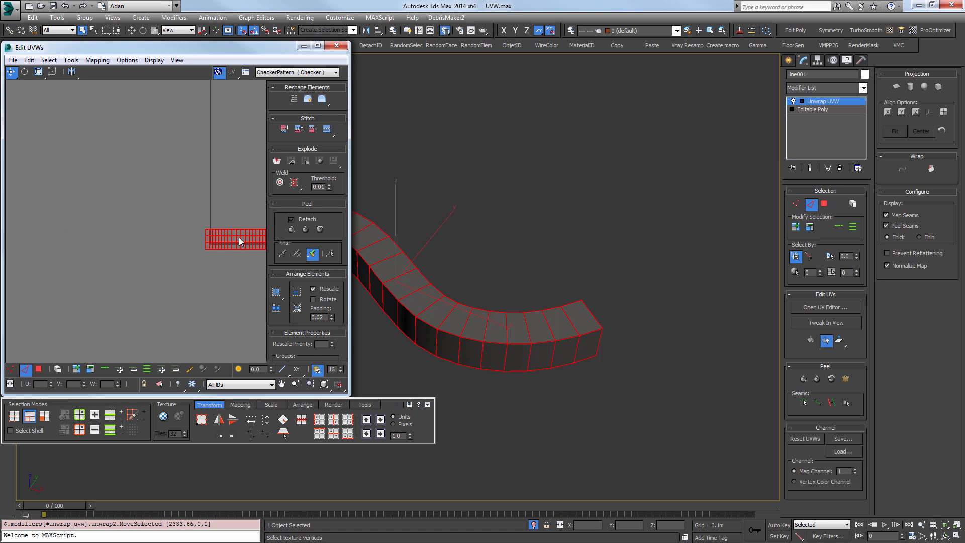
pyautogui.moveTo(251, 265); pyautogui.dragTo(136, 249, button='middle')
# Fit the entire unfolded UV layout inside the texture tile.
pyautogui.moveTo(418, 312); pyautogui.dragTo(632, 343, button='middle')
pyautogui.scroll(-2, 602, 346)
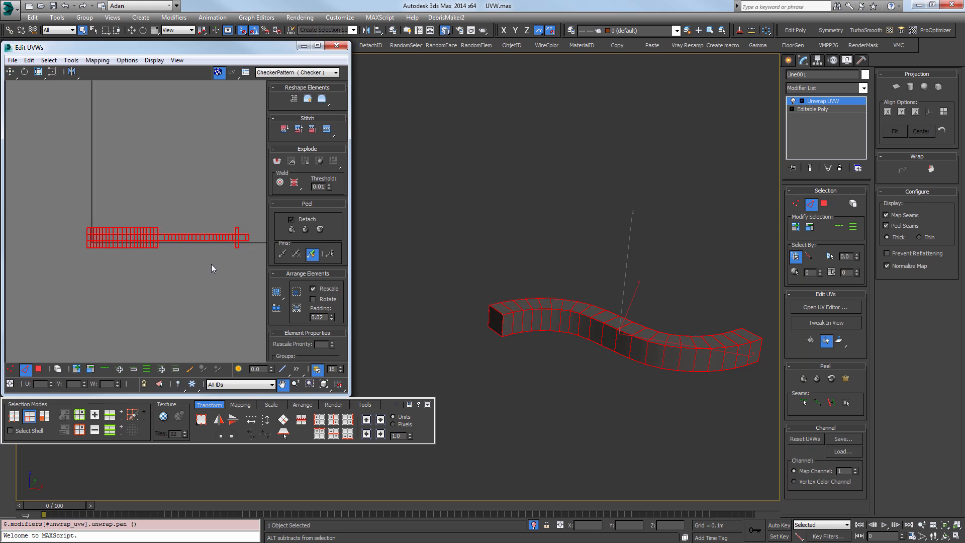
pyautogui.scroll(8, 82, 263)
pyautogui.moveTo(71, 276); pyautogui.dragTo(208, 222, button='middle')
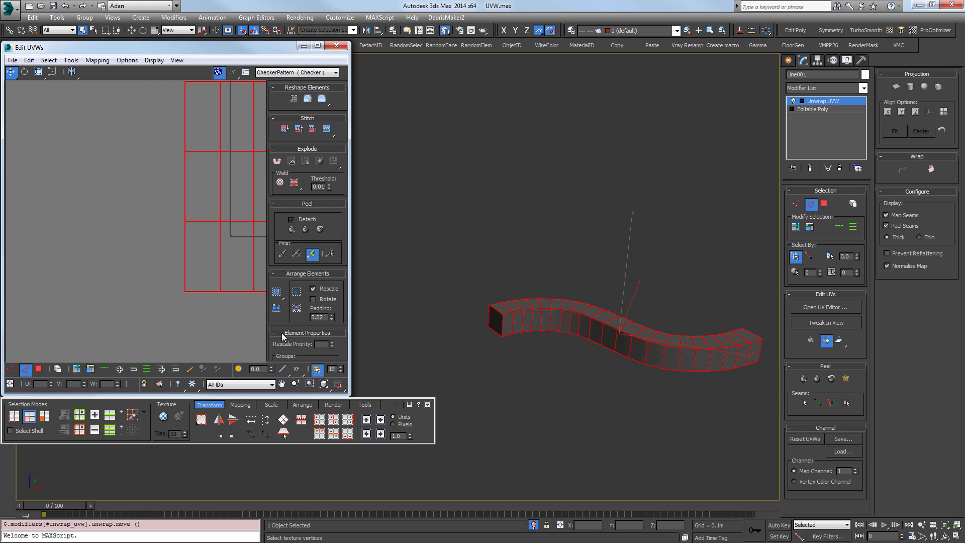
pyautogui.click(210, 284)
pyautogui.moveTo(245, 266); pyautogui.dragTo(231, 254, button='middle')
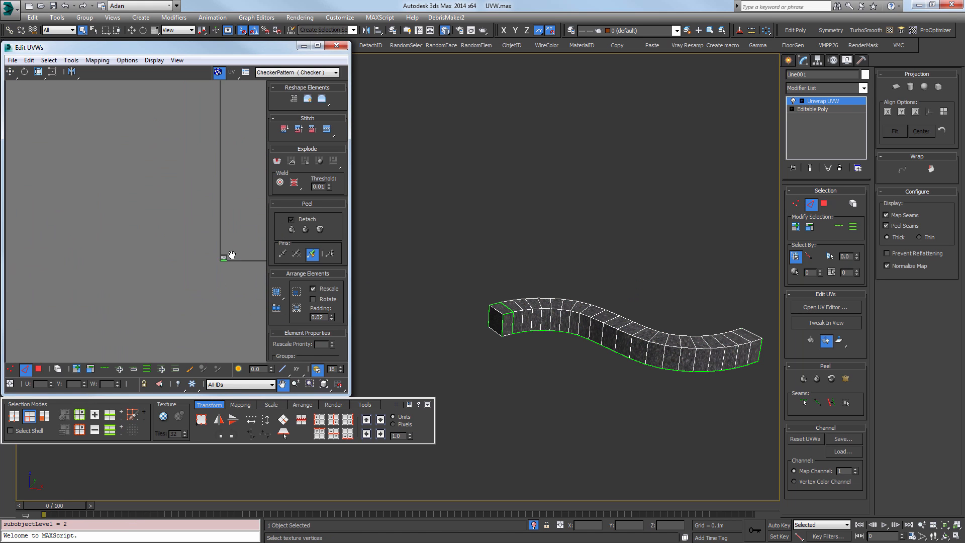
# Select all UV edges, scale the layout up uniformly, and position it so one strip row spans the texture tile's height.
pyautogui.scroll(5, 232, 243)
pyautogui.hotkey('ctrl', 'a')
pyautogui.scroll(3, 176, 182)
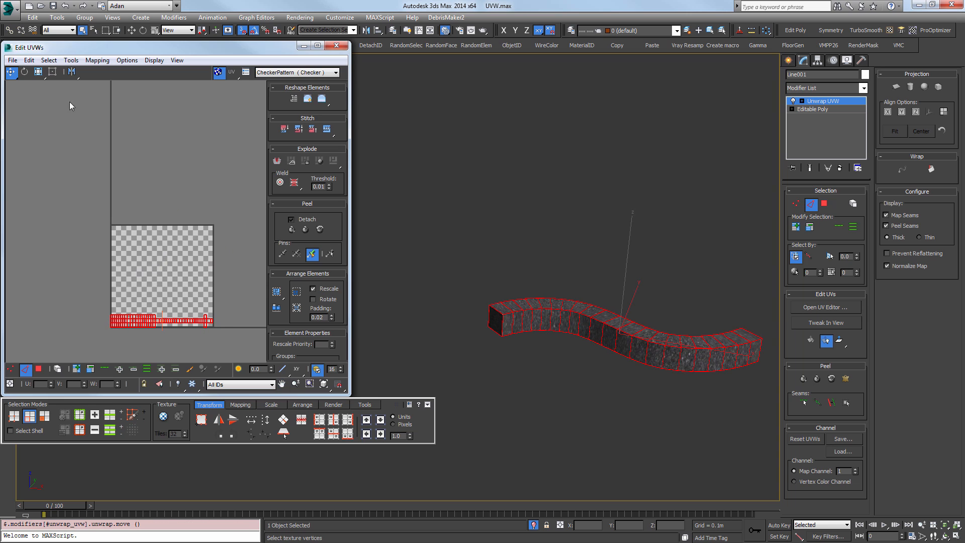
pyautogui.click(39, 72)
pyautogui.moveTo(133, 323); pyautogui.dragTo(209, 234)
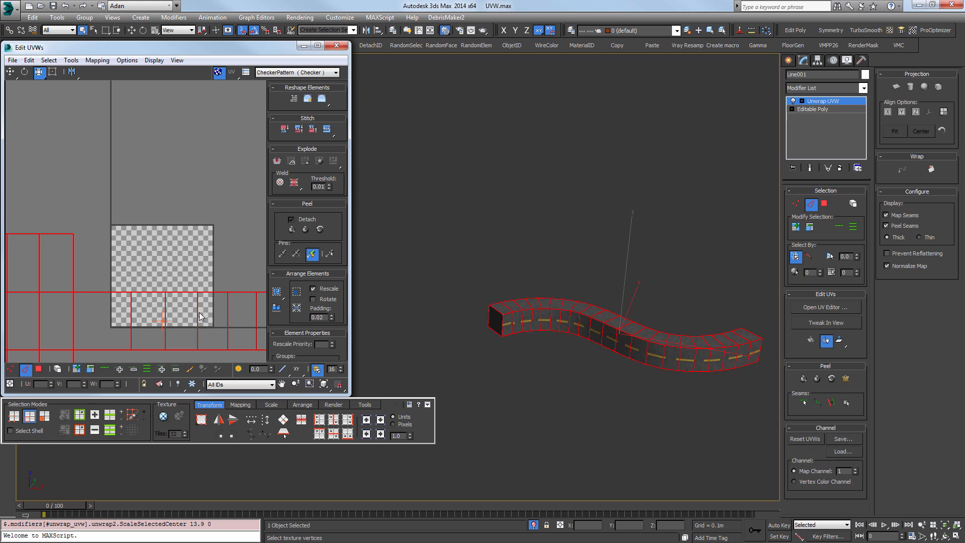
pyautogui.moveTo(198, 311); pyautogui.dragTo(104, 136)
pyautogui.click(10, 73)
pyautogui.press('r')
pyautogui.press('w')
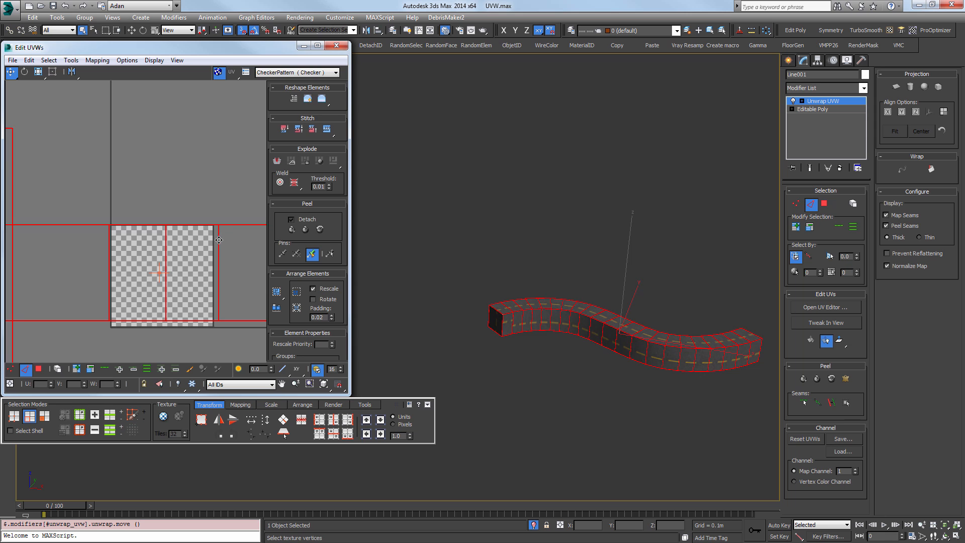
pyautogui.moveTo(219, 239); pyautogui.dragTo(219, 243)
# Leave edge selection and examine the yellow dashes on the road's top and side faces against the UV layout.
pyautogui.keyDown('alt'); pyautogui.moveTo(626, 298); pyautogui.dragTo(373, 326, button='middle'); pyautogui.keyUp('alt')
pyautogui.scroll(3, 605, 316)
pyautogui.scroll(4, 604, 316)
pyautogui.scroll(-5, 664, 331)
pyautogui.click(832, 102)
pyautogui.scroll(4, 565, 343)
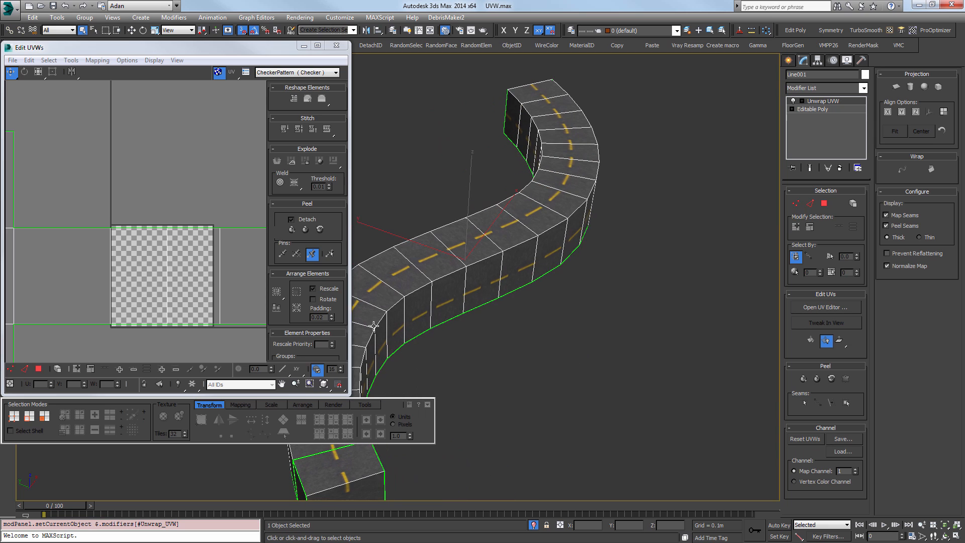
pyautogui.scroll(-5, 162, 308)
pyautogui.moveTo(165, 315); pyautogui.dragTo(170, 245, button='middle')
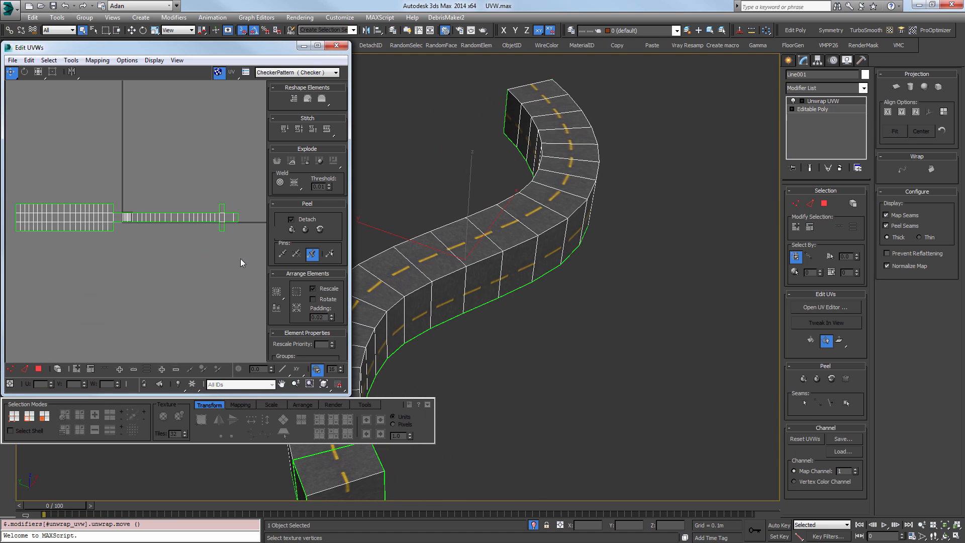
pyautogui.scroll(10, 123, 230)
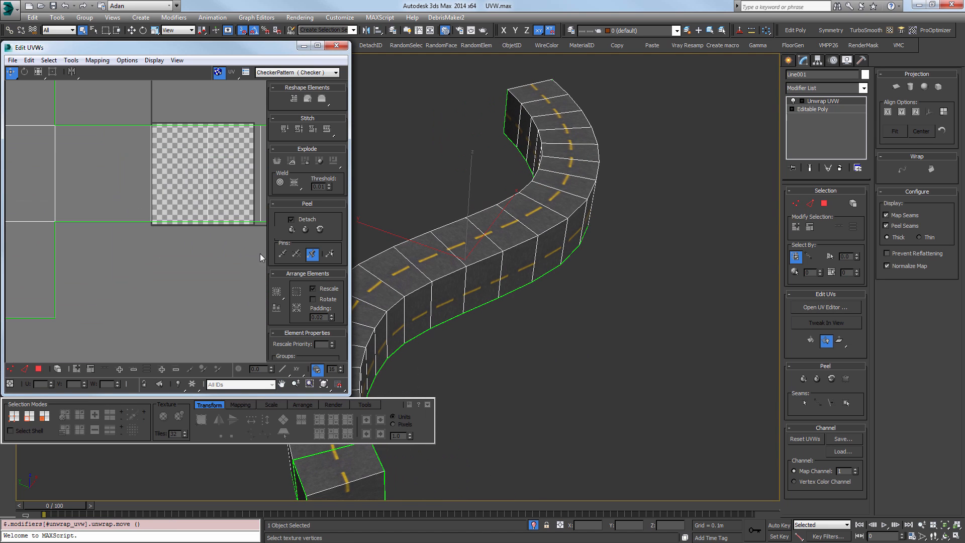
pyautogui.moveTo(406, 275); pyautogui.dragTo(530, 267, button='middle')
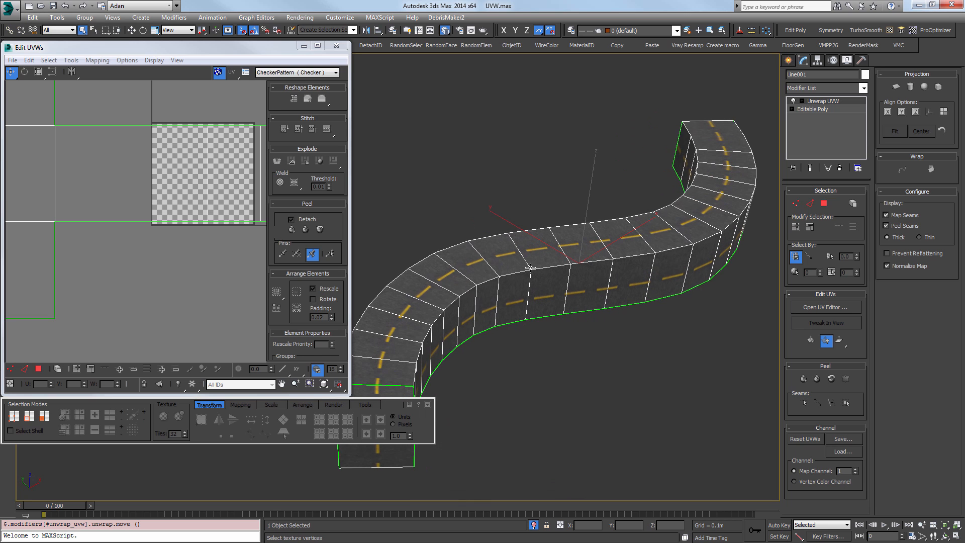
pyautogui.moveTo(407, 311); pyautogui.dragTo(467, 308, button='middle')
pyautogui.moveTo(237, 177); pyautogui.dragTo(153, 213, button='middle')
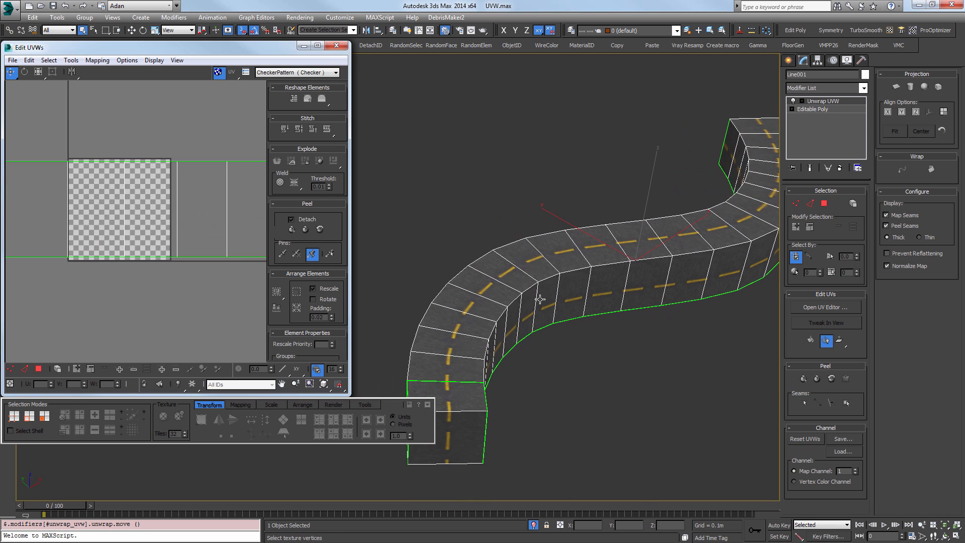
pyautogui.keyDown('alt'); pyautogui.moveTo(540, 298); pyautogui.dragTo(533, 238, button='middle'); pyautogui.keyUp('alt')
pyautogui.scroll(5, 532, 238)
pyautogui.scroll(5, 533, 239)
pyautogui.scroll(-5, 110, 267)
# Display Map #4 (Road_0008diffuse.jpg) as the UV editor's background and compare it with the strip's UVs.
pyautogui.moveTo(89, 219); pyautogui.dragTo(122, 226, button='middle')
pyautogui.click(306, 74)
pyautogui.click(297, 90)
pyautogui.scroll(2, 149, 258)
pyautogui.scroll(-4, 179, 233)
pyautogui.moveTo(216, 240); pyautogui.dragTo(281, 252, button='middle')
pyautogui.scroll(-1, 84, 240)
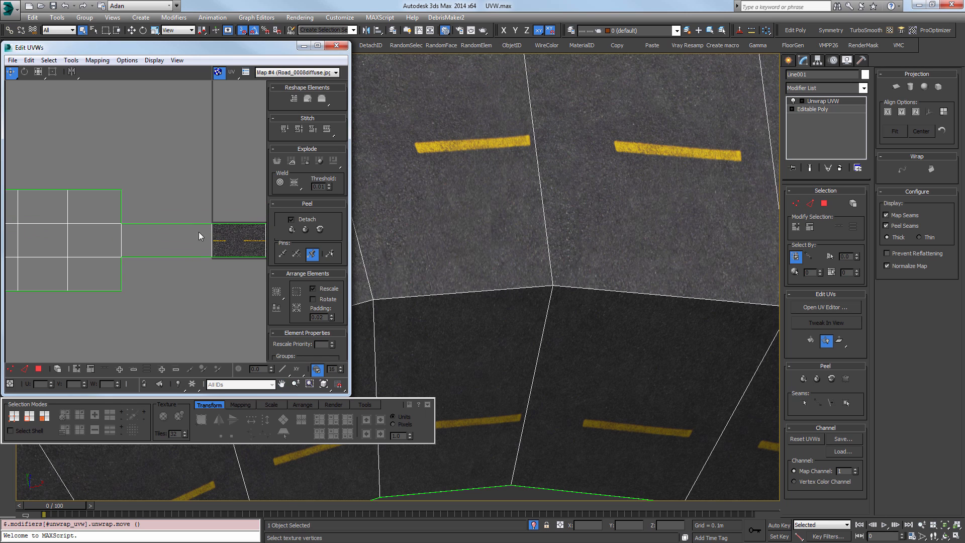
pyautogui.moveTo(196, 255); pyautogui.dragTo(61, 241, button='middle')
pyautogui.scroll(2, 161, 215)
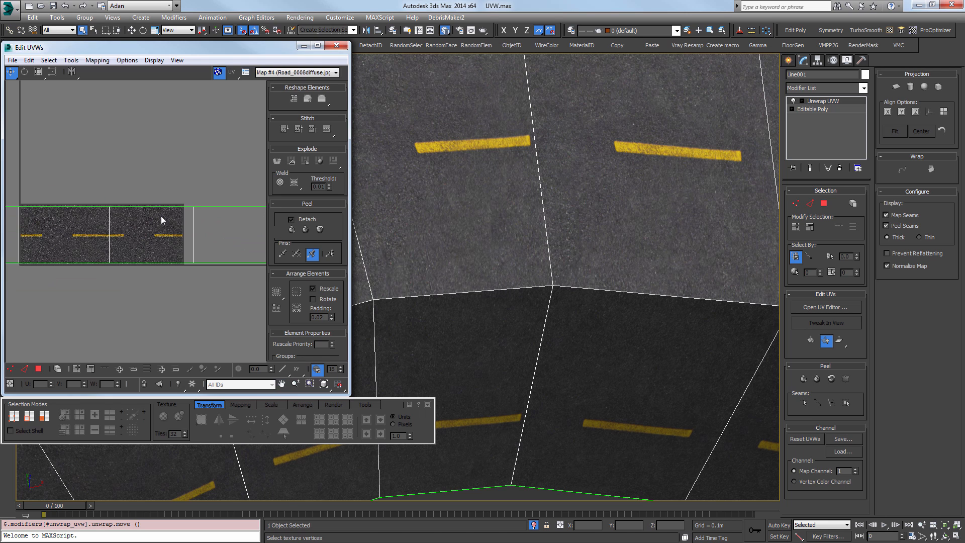
# Examine how the yellow dashes follow the bends on the road's top and side faces.
pyautogui.scroll(-8, 497, 263)
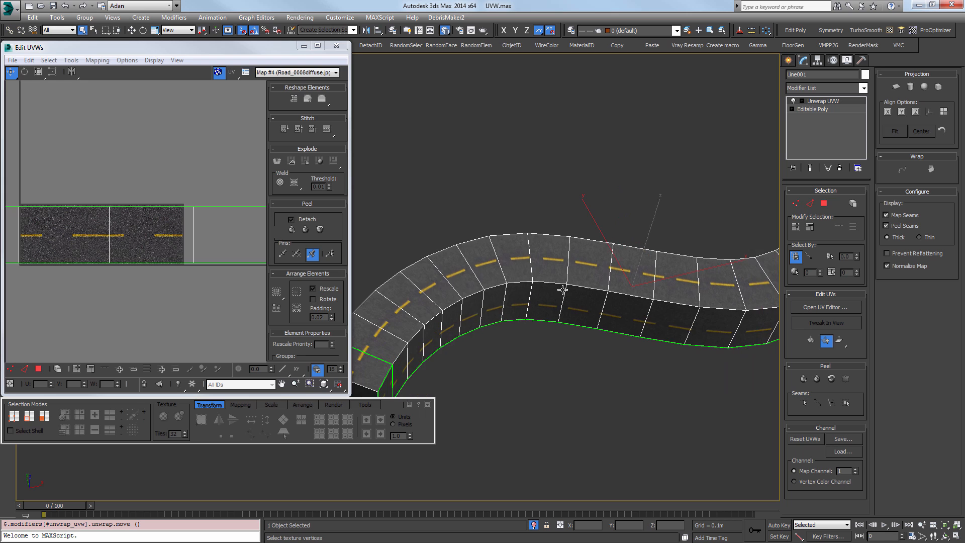
pyautogui.scroll(8, 503, 283)
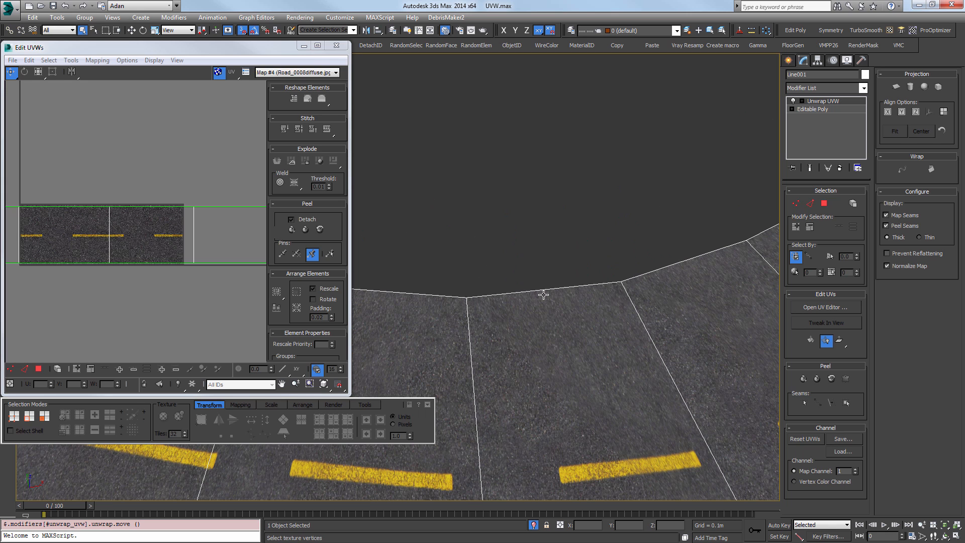
pyautogui.scroll(-8, 486, 309)
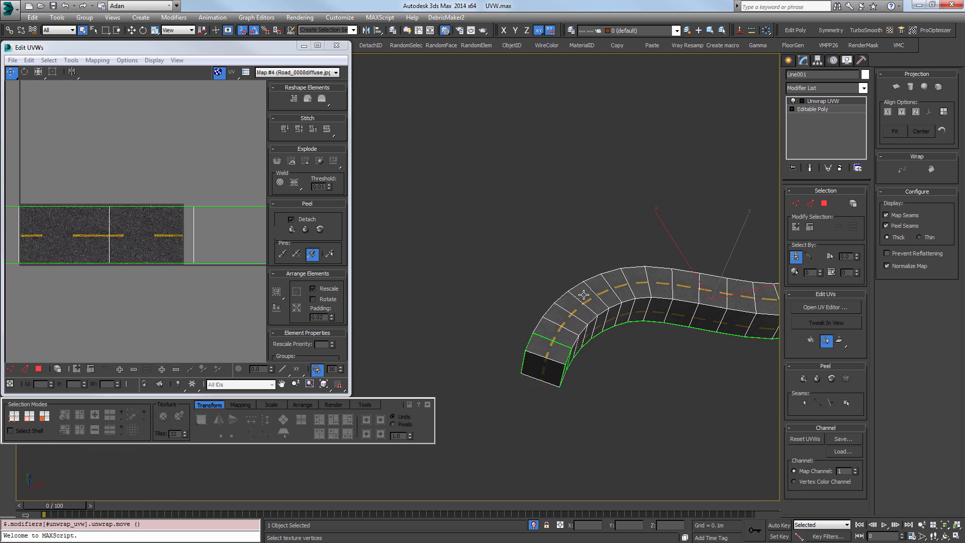
pyautogui.scroll(8, 522, 235)
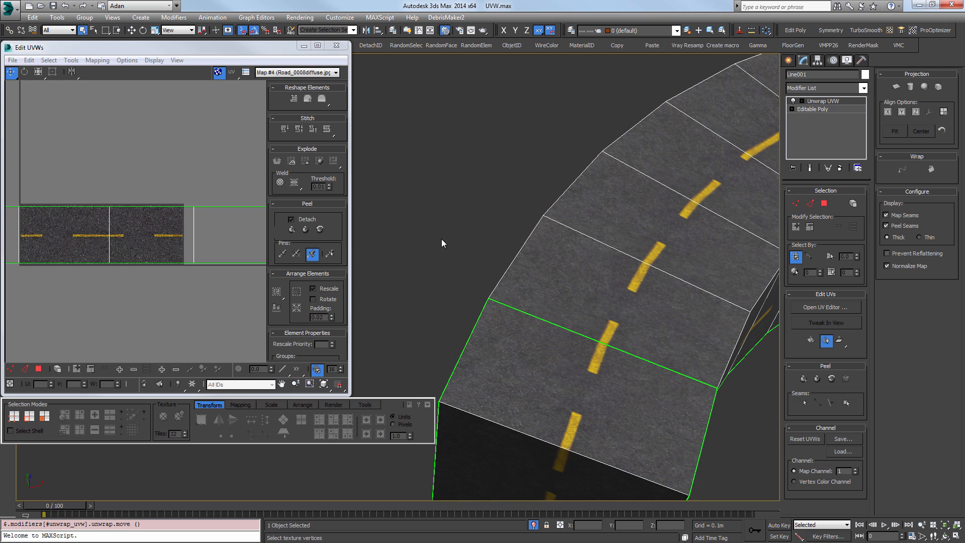
# Select all of the road's UV polygons and pack them inside the texture tile with Rescale on.
pyautogui.scroll(-5, 201, 266)
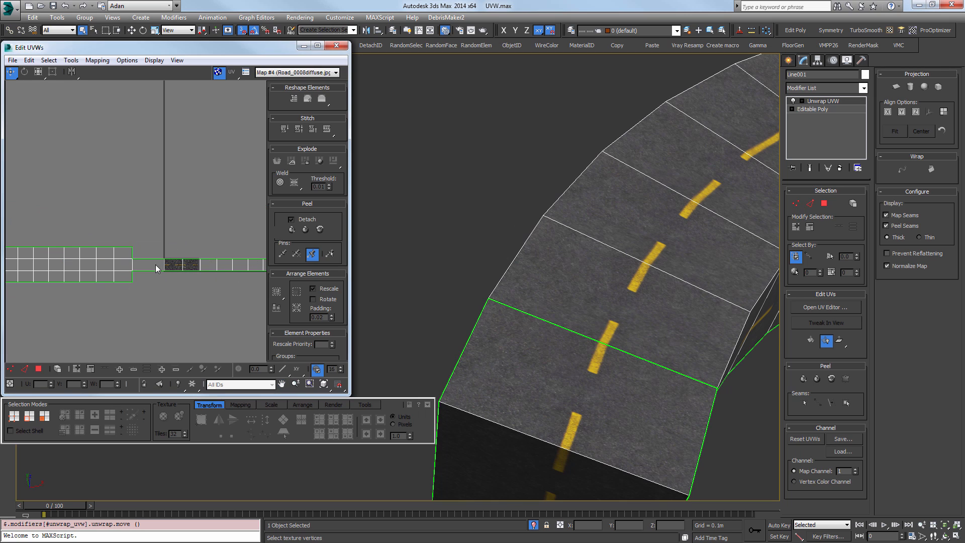
pyautogui.scroll(-3, 186, 285)
pyautogui.scroll(-3, 156, 213)
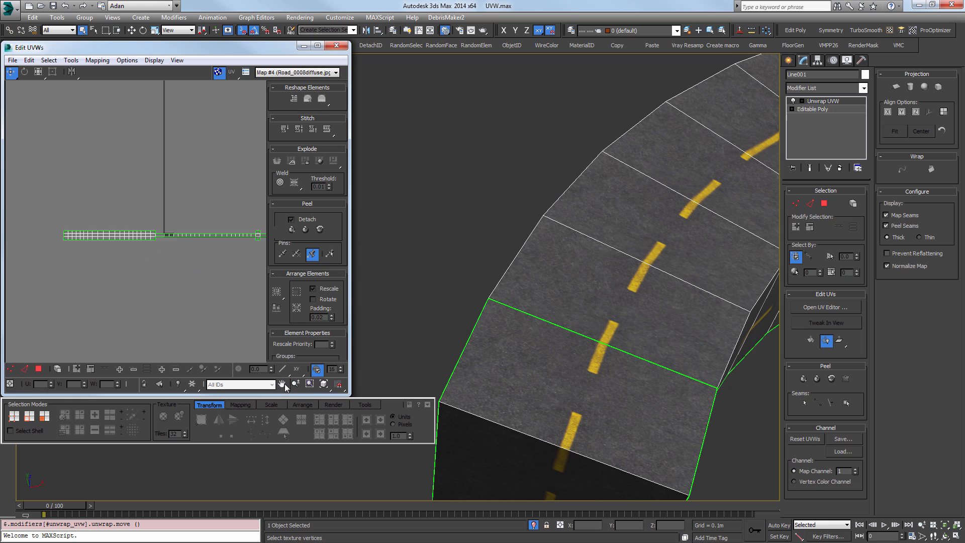
pyautogui.scroll(-3, 201, 261)
pyautogui.moveTo(240, 274); pyautogui.dragTo(77, 164)
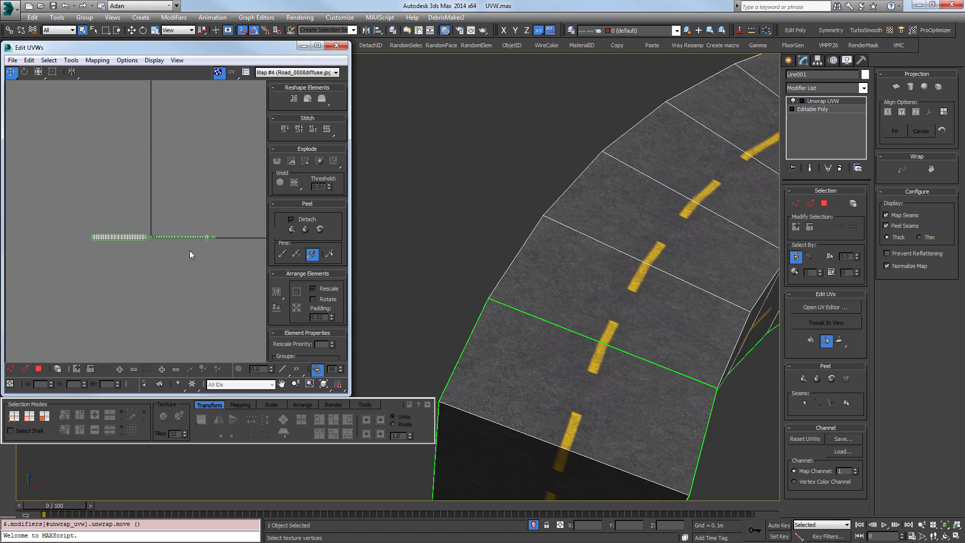
pyautogui.press('3')
pyautogui.click(277, 307)
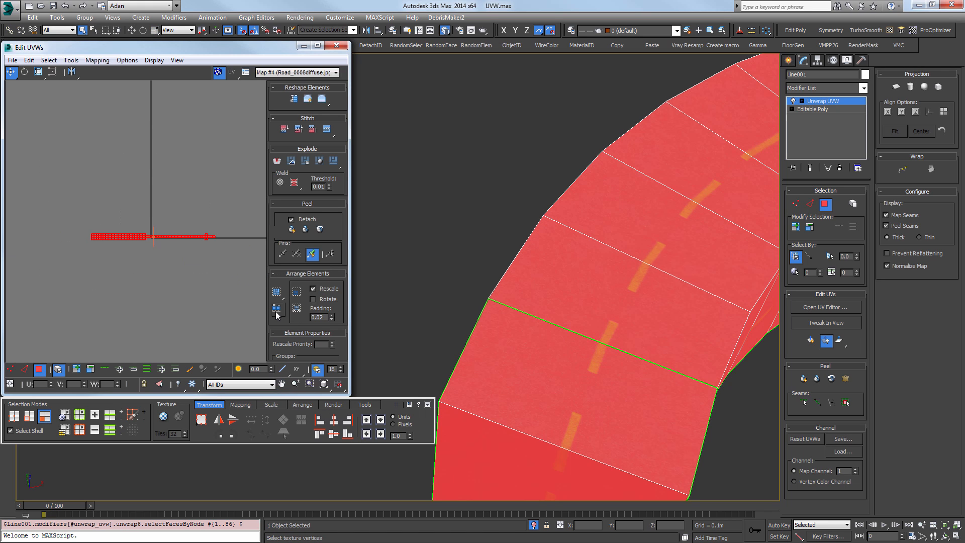
# Widen the UV editor window and compare the packed layout with the road texture.
pyautogui.scroll(10, 164, 204)
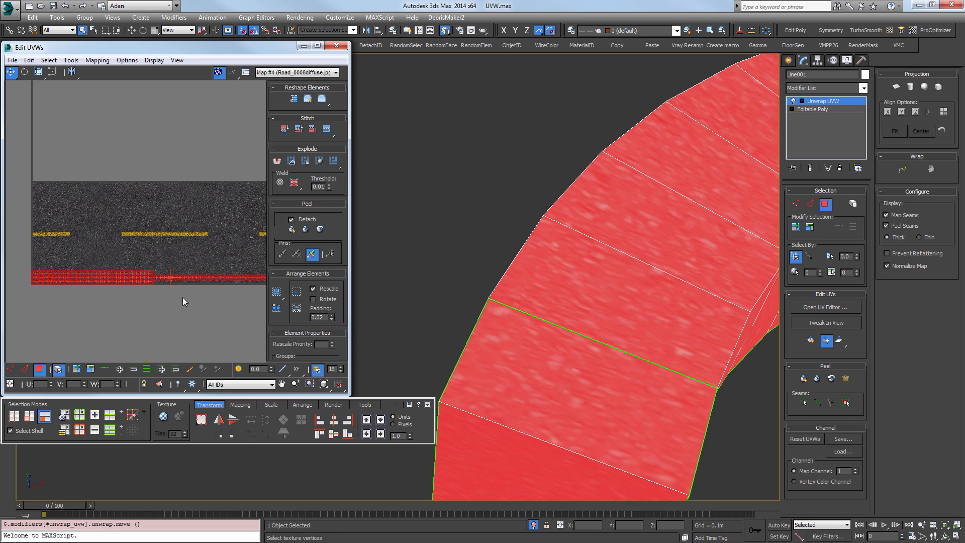
pyautogui.moveTo(182, 297); pyautogui.dragTo(149, 240, button='middle')
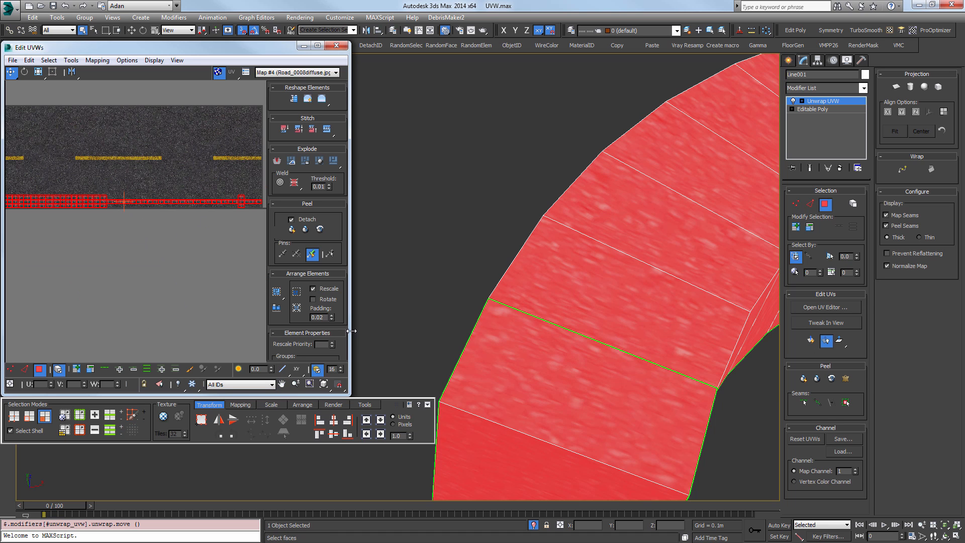
pyautogui.moveTo(351, 331); pyautogui.dragTo(453, 331)
pyautogui.scroll(3, 276, 273)
pyautogui.scroll(-1, 221, 232)
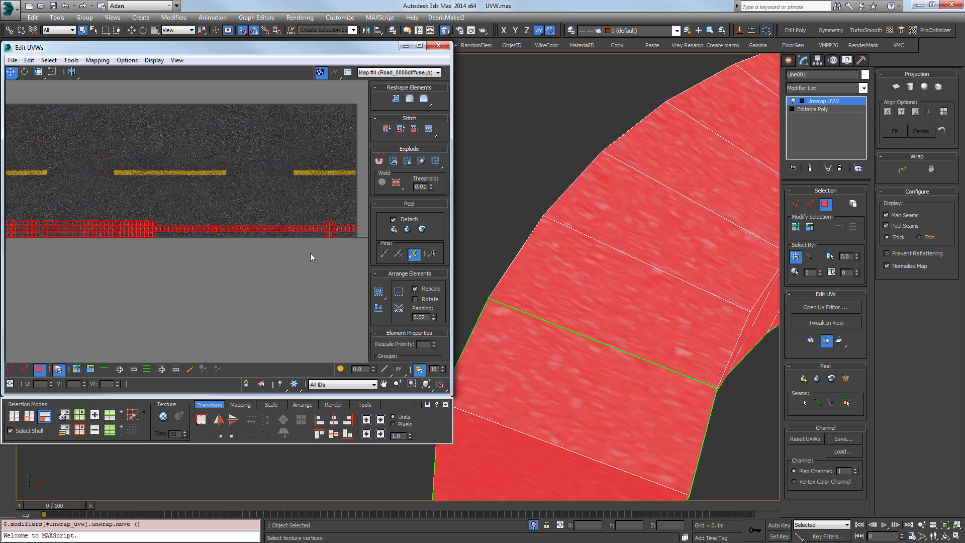
pyautogui.moveTo(288, 219); pyautogui.dragTo(336, 230, button='middle')
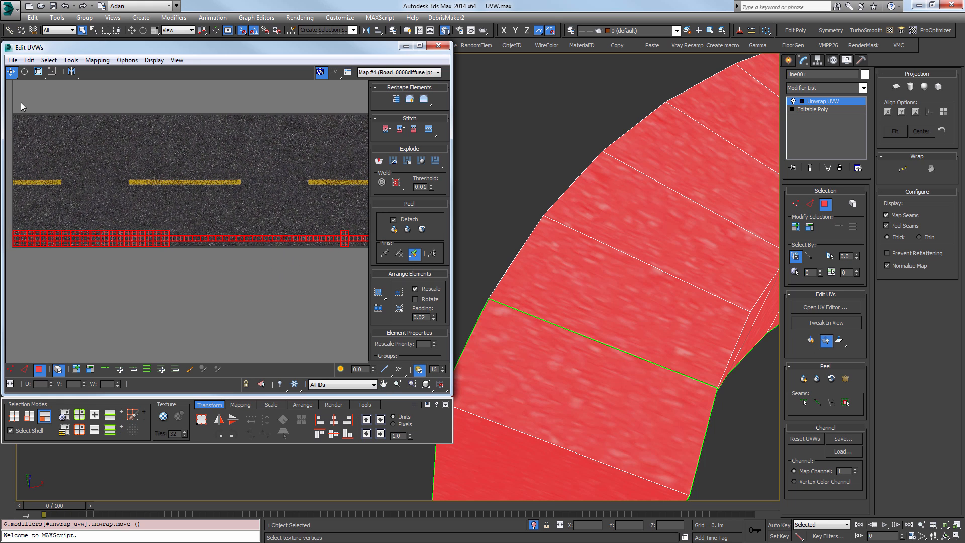
pyautogui.scroll(-3, 224, 219)
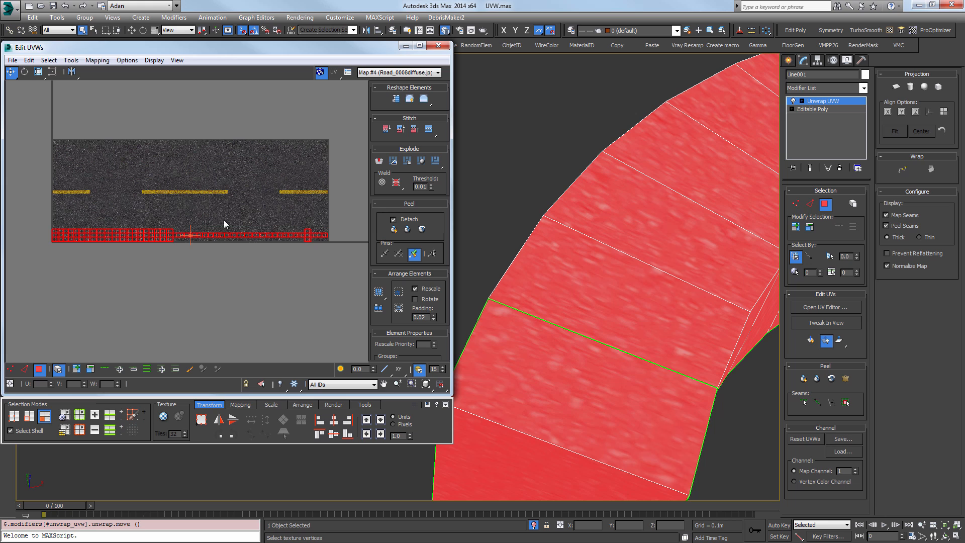
# Display CheckerPattern ( Checker ) as the UV editor's background.
pyautogui.click(384, 73)
pyautogui.click(397, 85)
pyautogui.scroll(2, 230, 263)
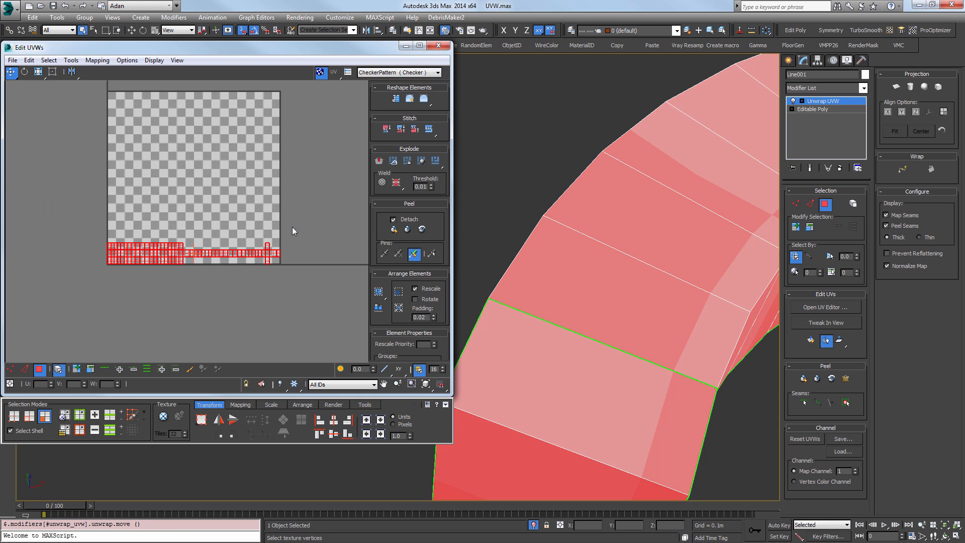
pyautogui.moveTo(291, 231); pyautogui.dragTo(301, 265, button='middle')
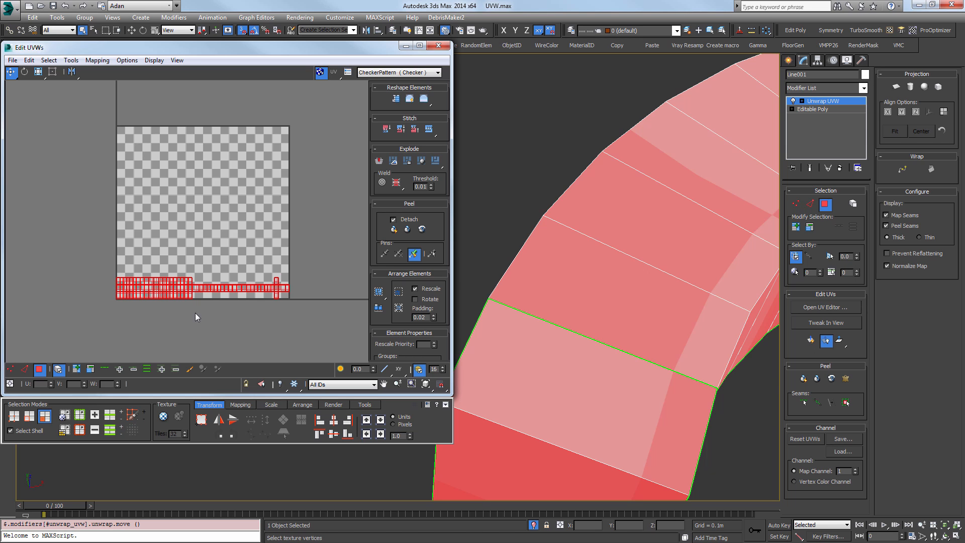
# Select the polygons of the narrow strip and its cross-shaped end, and break them off the wide block.
pyautogui.scroll(3, 195, 312)
pyautogui.press('2')
pyautogui.scroll(2, 207, 257)
pyautogui.click(259, 288)
pyautogui.scroll(-2, 259, 288)
pyautogui.moveTo(260, 287); pyautogui.dragTo(124, 266, button='middle')
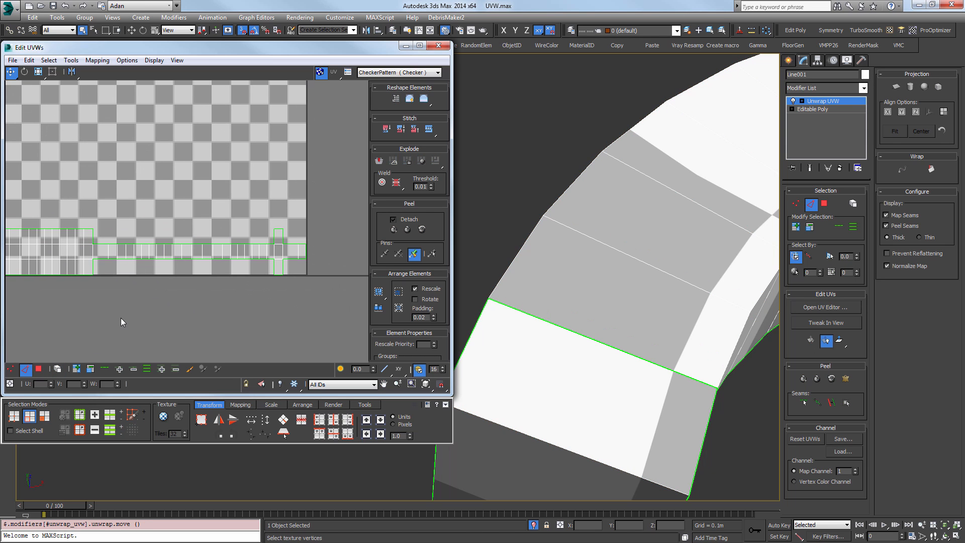
pyautogui.click(38, 369)
pyautogui.moveTo(324, 307); pyautogui.dragTo(104, 152)
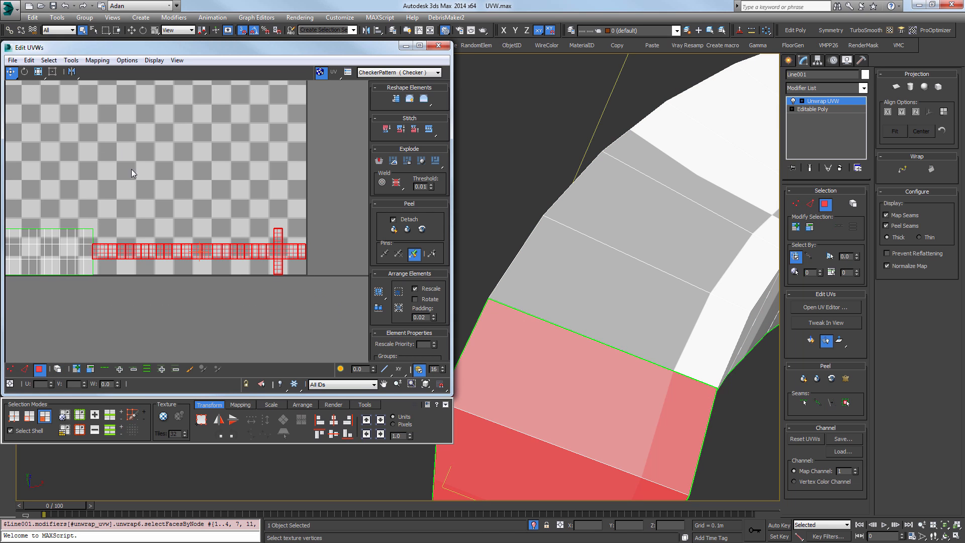
pyautogui.rightClick(203, 247)
pyautogui.click(177, 269)
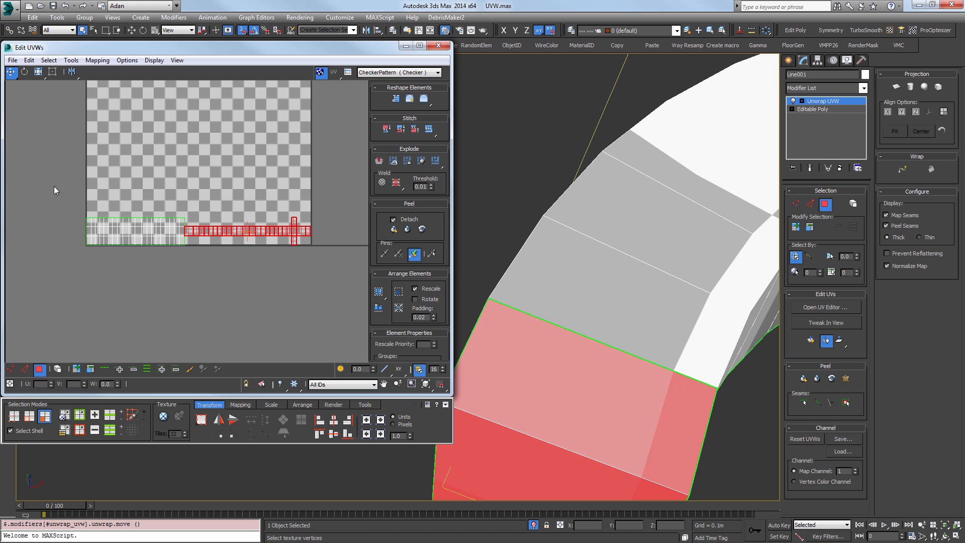
# Break the wide UV block loose, and split the narrow strip's cross-shaped end half into its own piece.
pyautogui.moveTo(54, 187); pyautogui.dragTo(134, 287)
pyautogui.rightClick(123, 226)
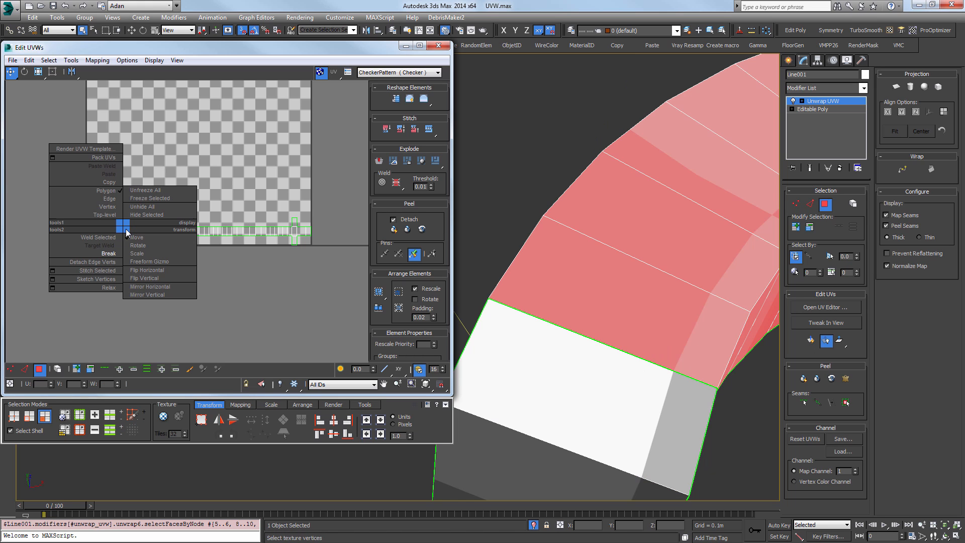
pyautogui.click(118, 253)
pyautogui.moveTo(257, 185); pyautogui.dragTo(254, 186)
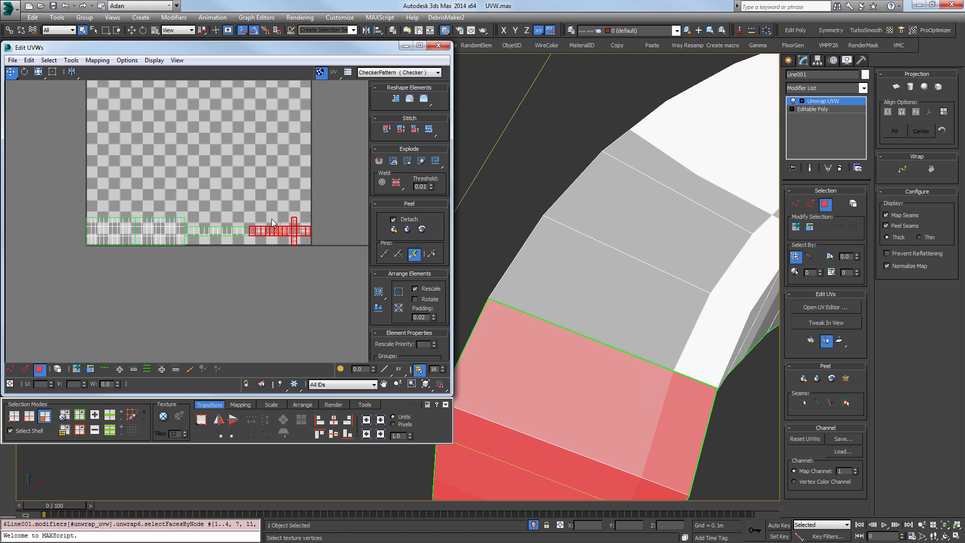
pyautogui.rightClick(264, 227)
pyautogui.click(254, 254)
pyautogui.click(348, 306)
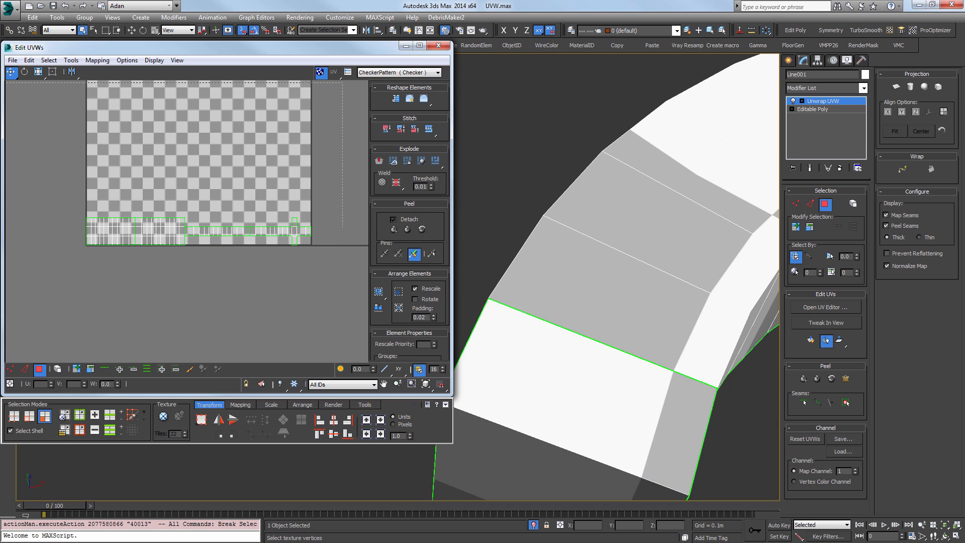
# Pack the separated UV pieces so they spread over more of the checkered tile.
pyautogui.moveTo(343, 228); pyautogui.dragTo(432, 320)
pyautogui.click(381, 294)
pyautogui.click(258, 249)
pyautogui.moveTo(205, 167); pyautogui.dragTo(197, 231, button='middle')
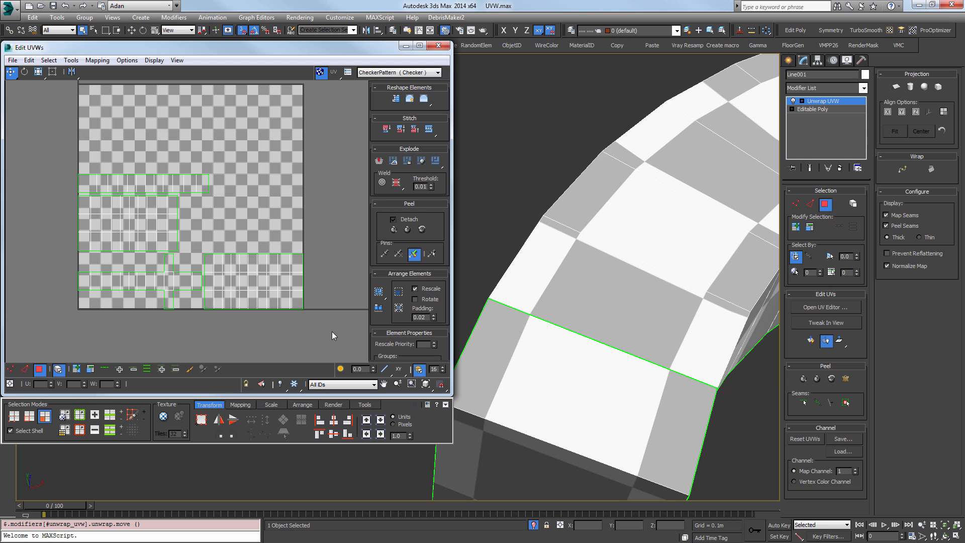
# Select all the UV pieces, rescale them relative to each other, and pack them again inside the tile.
pyautogui.moveTo(332, 334); pyautogui.dragTo(168, 180)
pyautogui.moveTo(335, 236); pyautogui.dragTo(318, 281, button='middle')
pyautogui.click(378, 309)
pyautogui.click(379, 294)
pyautogui.scroll(-3, 309, 254)
pyautogui.scroll(3, 317, 282)
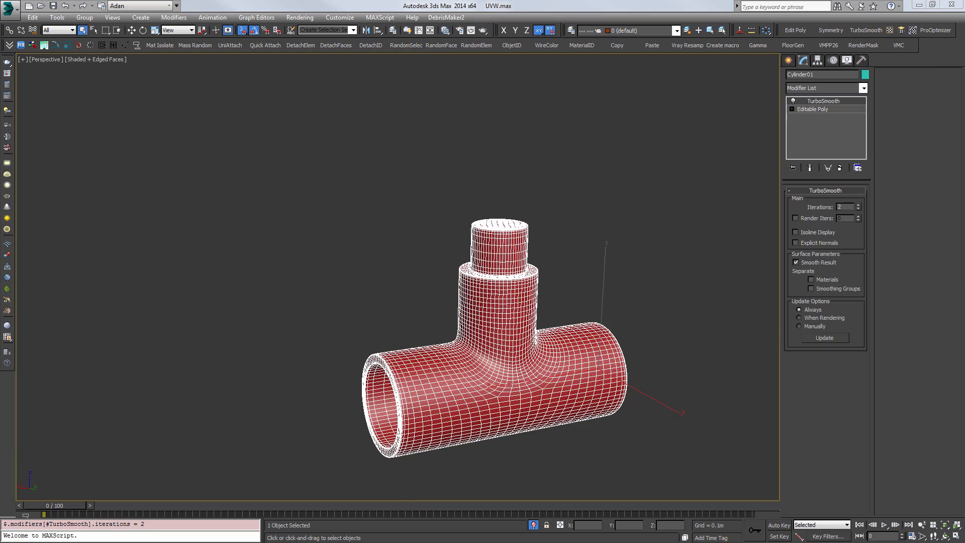
# Remove the TurboSmooth modifier from the red T-shaped pipe.
pyautogui.moveTo(412, 317)
pyautogui.keyDown('alt'); pyautogui.mouseDown(button='middle')
pyautogui.moveTo(462, 324)
pyautogui.moveTo(333, 304)
pyautogui.moveTo(404, 307)
pyautogui.mouseUp(button='middle'); pyautogui.keyUp('alt')
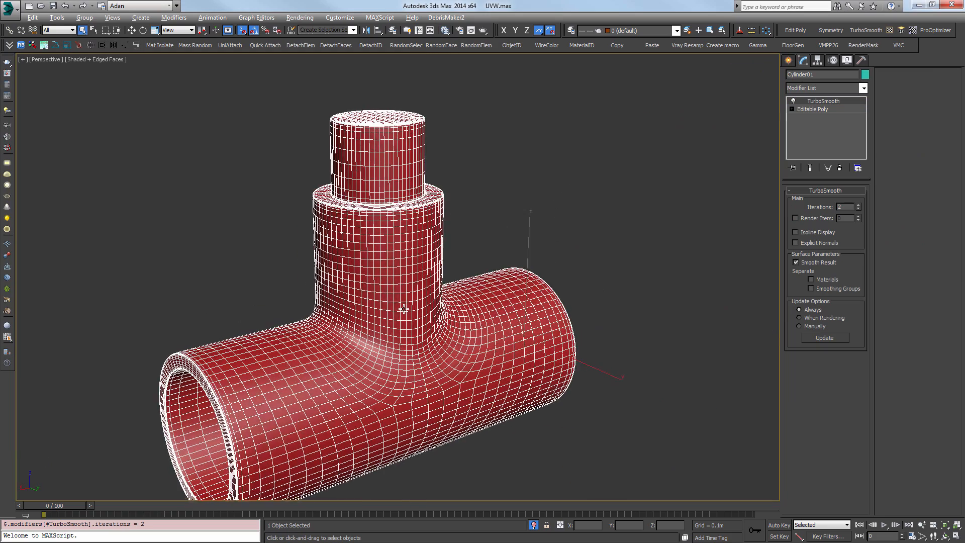
pyautogui.moveTo(457, 251); pyautogui.dragTo(502, 255, button='middle')
pyautogui.scroll(-3, 542, 230)
pyautogui.scroll(3, 491, 214)
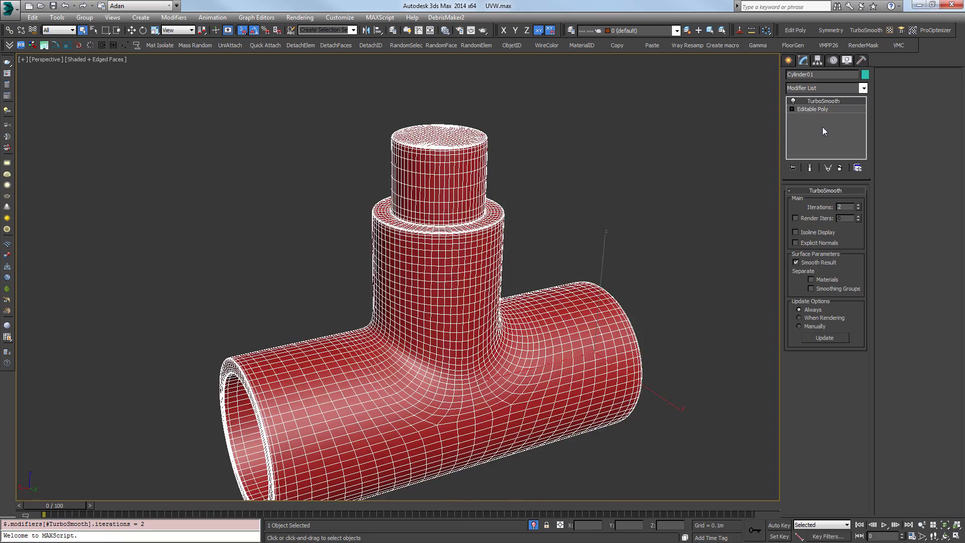
pyautogui.click(841, 168)
# Examine the bevelled edges around the vertical branch's collar at edge level, picking individual rim edges, and leave edge selection.
pyautogui.scroll(5, 527, 221)
pyautogui.press('2')
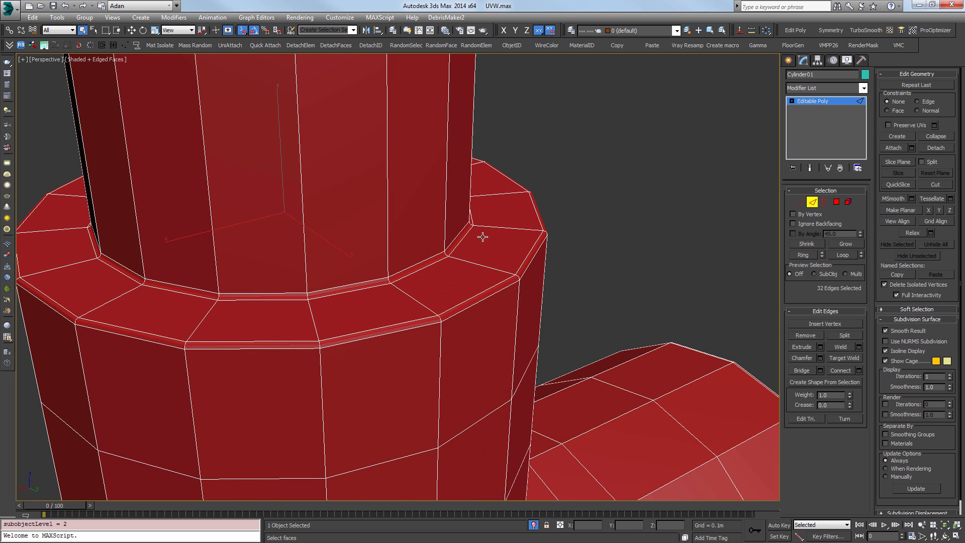
pyautogui.scroll(-4, 478, 244)
pyautogui.scroll(8, 473, 261)
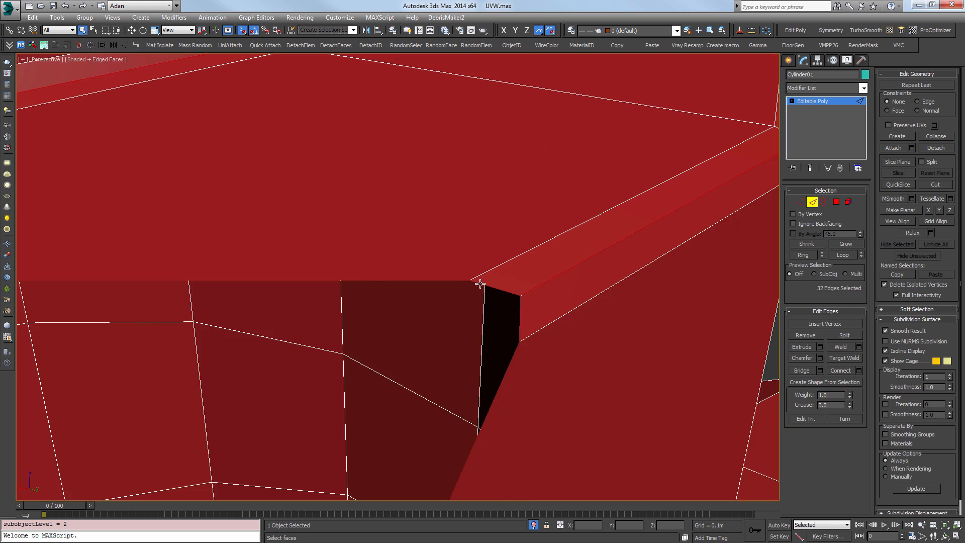
pyautogui.scroll(-5, 480, 284)
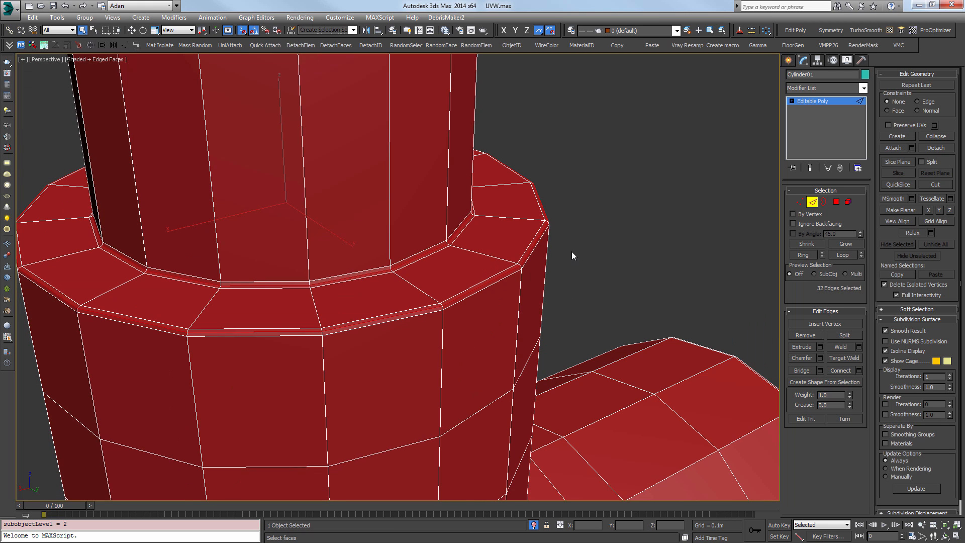
pyautogui.click(525, 259)
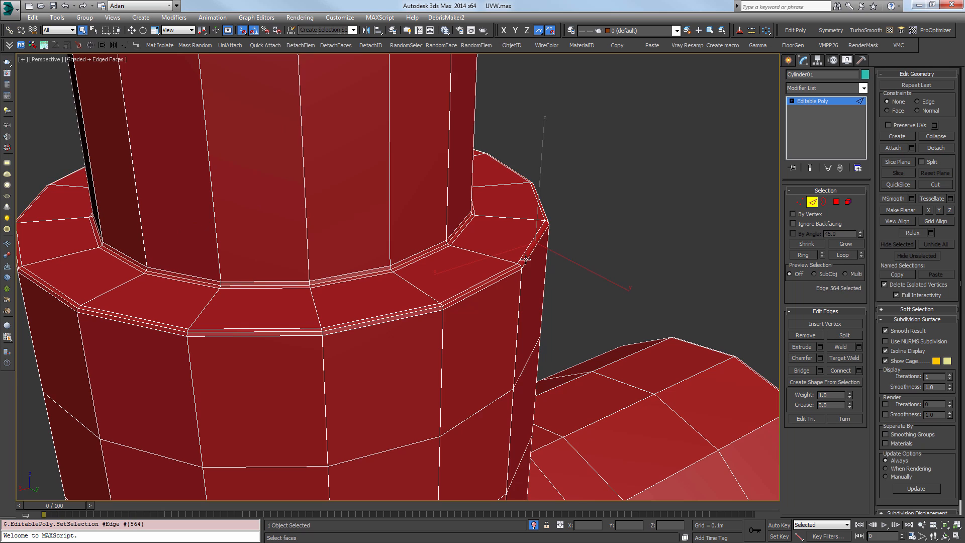
pyautogui.keyDown('ctrl'); pyautogui.click(466, 227); pyautogui.keyUp('ctrl')
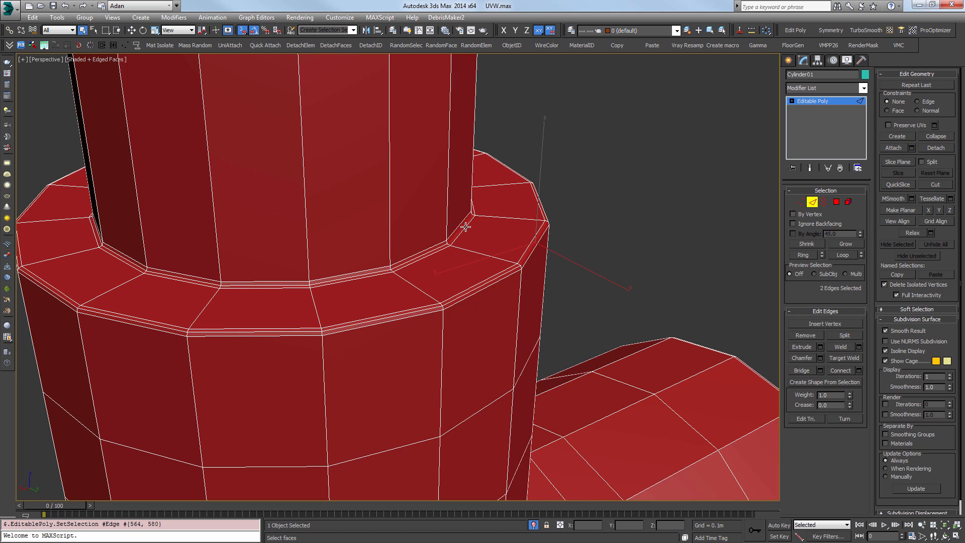
pyautogui.click(488, 283)
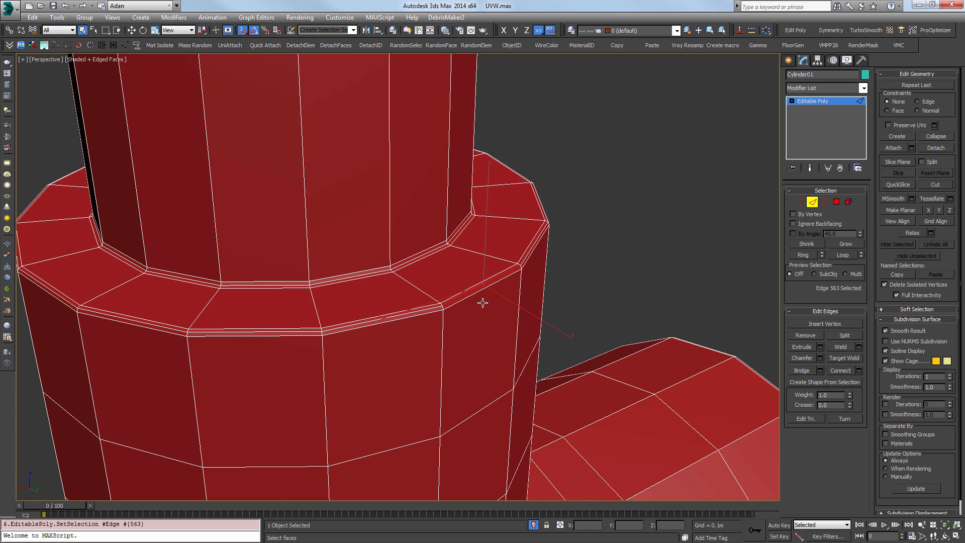
pyautogui.scroll(-5, 482, 302)
pyautogui.keyDown('alt'); pyautogui.moveTo(483, 302); pyautogui.dragTo(530, 307, button='middle'); pyautogui.keyUp('alt')
pyautogui.scroll(6, 396, 305)
pyautogui.click(812, 203)
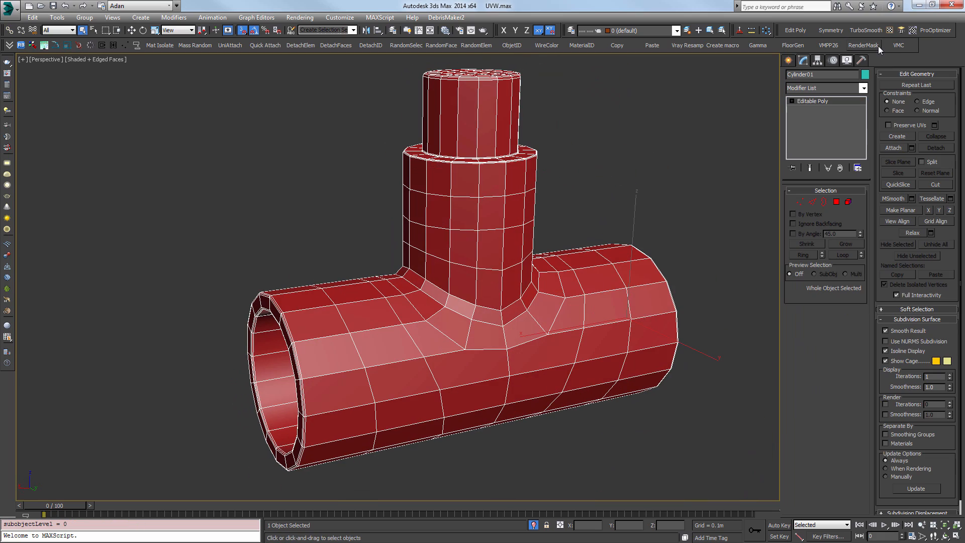
# Apply an Unwrap UVW modifier to the T-shaped pipe and switch to its edge level.
pyautogui.click(890, 31)
pyautogui.moveTo(636, 279); pyautogui.dragTo(545, 257, button='middle')
pyautogui.press('2')
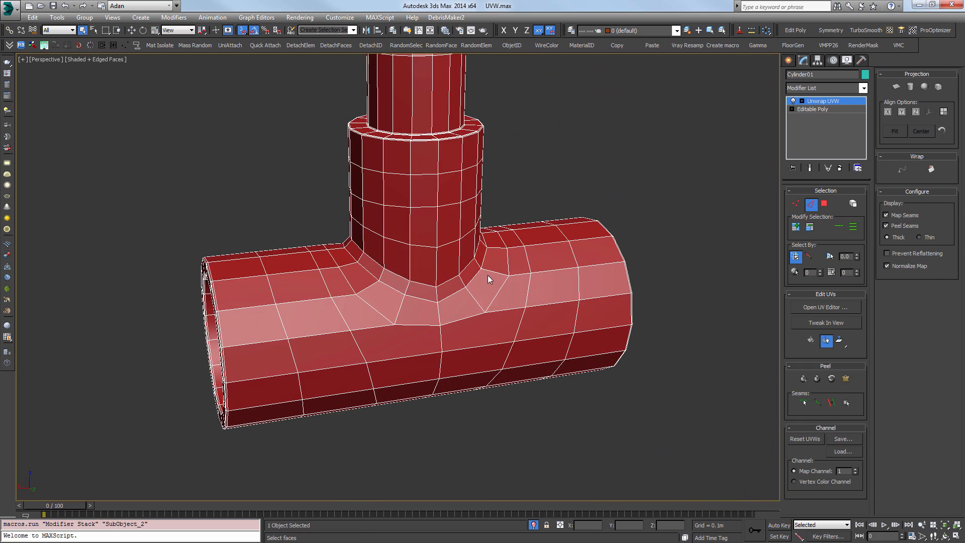
# Select the full edge loop where the vertical branch meets the horizontal pipe.
pyautogui.click(477, 276)
pyautogui.keyDown('alt'); pyautogui.moveTo(477, 276); pyautogui.dragTo(601, 288, button='middle'); pyautogui.keyUp('alt')
pyautogui.click(853, 226)
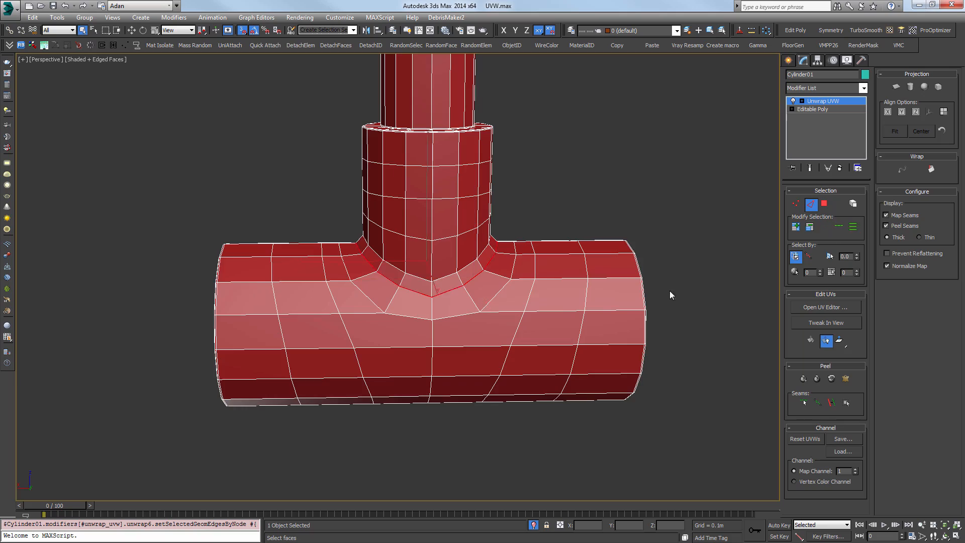
pyautogui.keyDown('alt'); pyautogui.moveTo(670, 290); pyautogui.dragTo(732, 382, button='middle'); pyautogui.keyUp('alt')
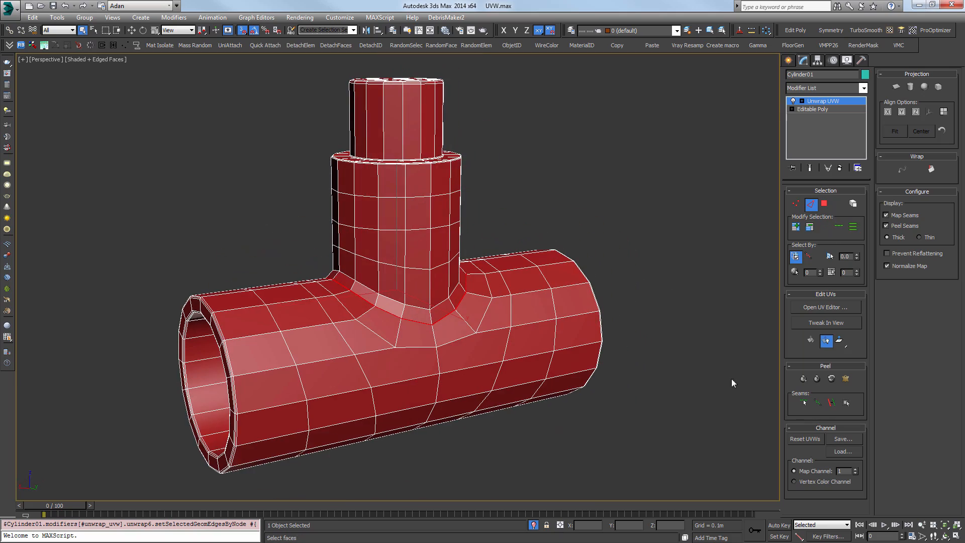
# Convert the selected branch-junction loop to seams, and do the same for the inner and outer rim loops at one open pipe end.
pyautogui.click(836, 408)
pyautogui.keyDown('alt'); pyautogui.moveTo(572, 303); pyautogui.dragTo(509, 294, button='middle'); pyautogui.keyUp('alt')
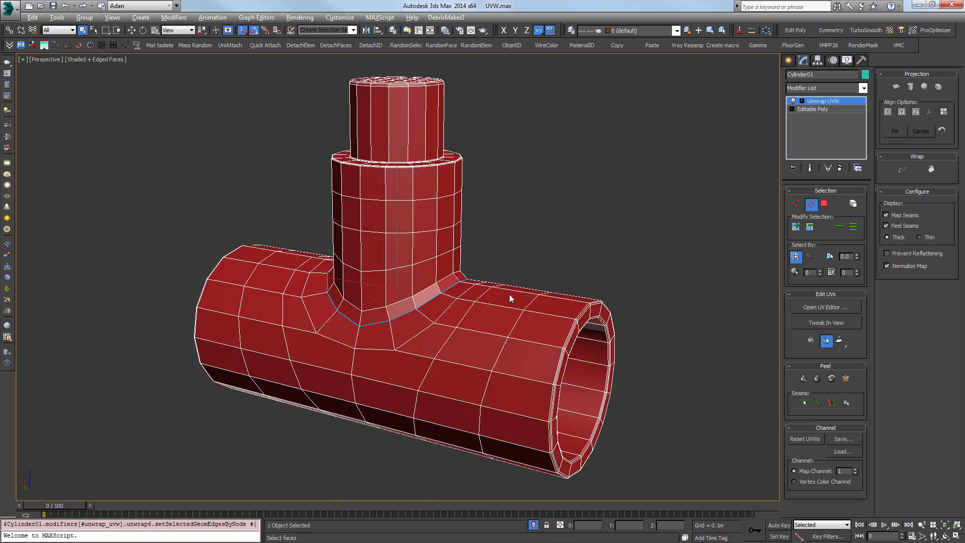
pyautogui.scroll(5, 508, 294)
pyautogui.keyDown('alt'); pyautogui.moveTo(573, 324); pyautogui.dragTo(566, 360, button='middle'); pyautogui.keyUp('alt')
pyautogui.scroll(5, 567, 361)
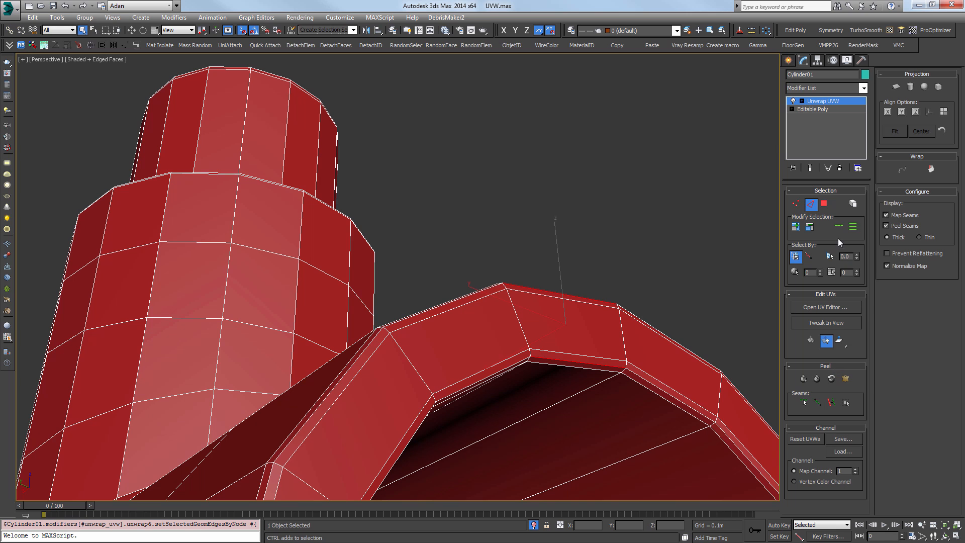
pyautogui.click(830, 403)
pyautogui.scroll(-5, 504, 347)
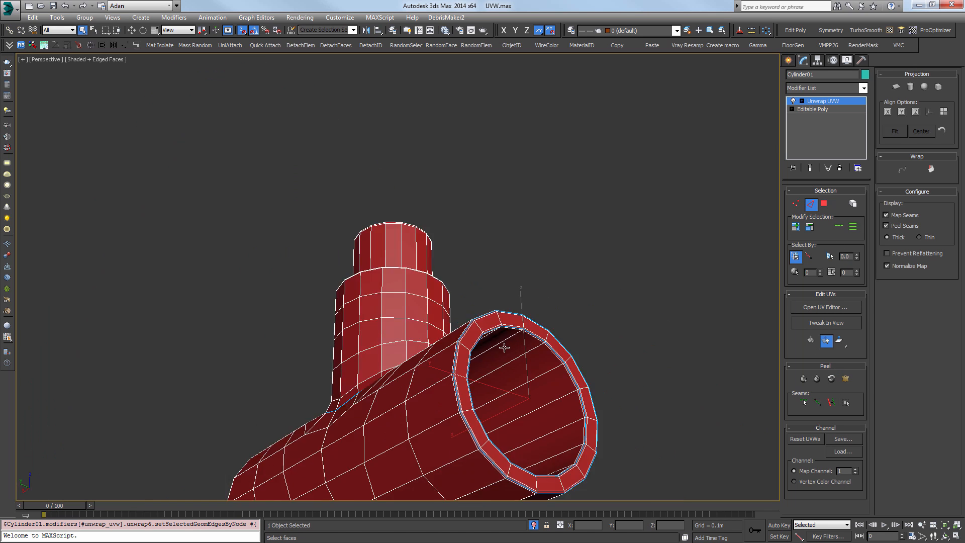
# Select the full inner and outer rim loops at the opposite open end of the horizontal pipe and convert them to seams.
pyautogui.scroll(-5, 504, 346)
pyautogui.scroll(3, 530, 380)
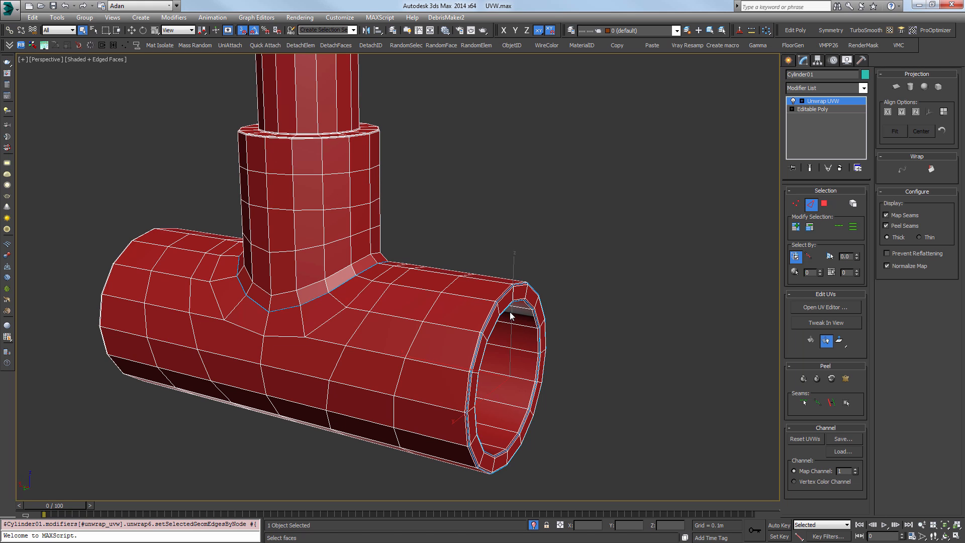
pyautogui.keyDown('alt'); pyautogui.moveTo(421, 341); pyautogui.dragTo(363, 284, button='middle'); pyautogui.keyUp('alt')
pyautogui.scroll(6, 363, 283)
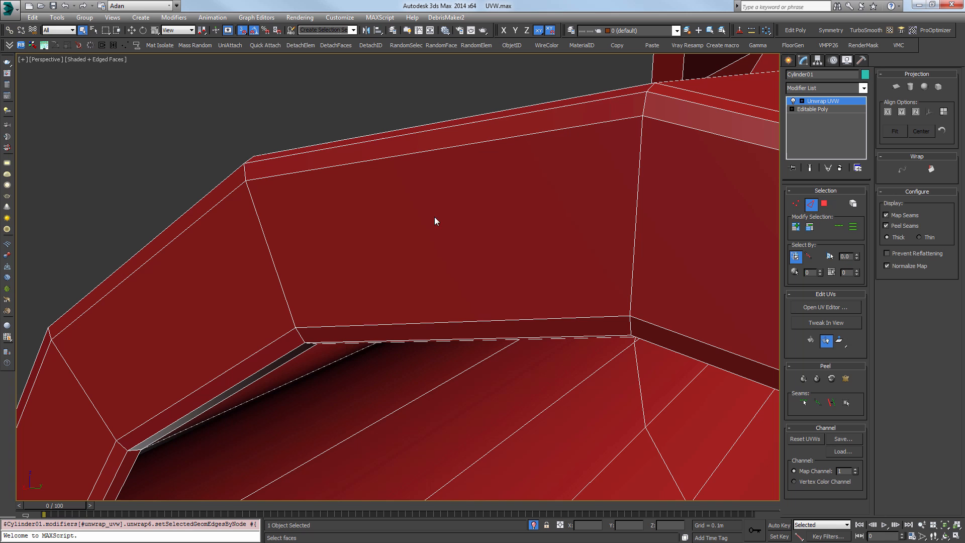
pyautogui.click(416, 134)
pyautogui.keyDown('ctrl'); pyautogui.click(369, 342); pyautogui.keyUp('ctrl')
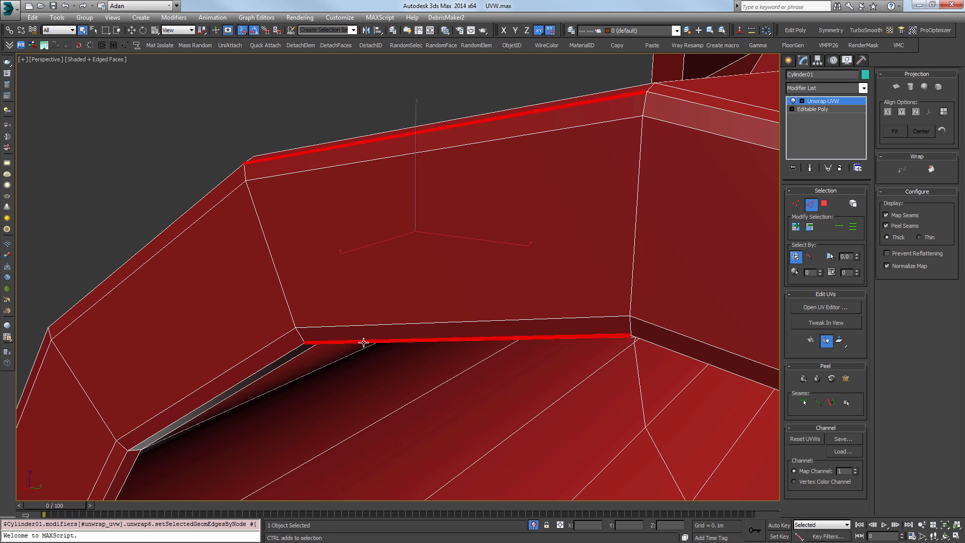
pyautogui.scroll(-8, 535, 320)
pyautogui.scroll(1, 534, 298)
pyautogui.scroll(-3, 534, 299)
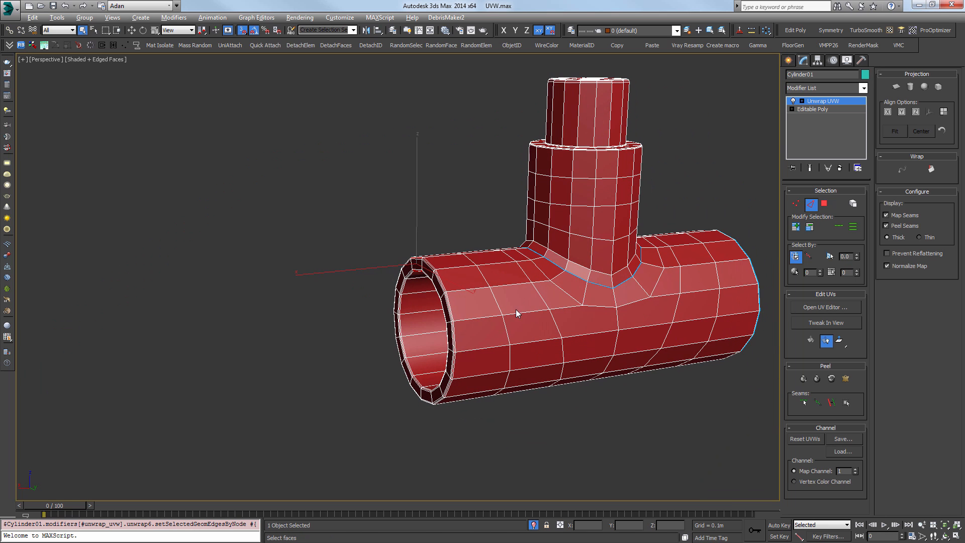
pyautogui.click(842, 230)
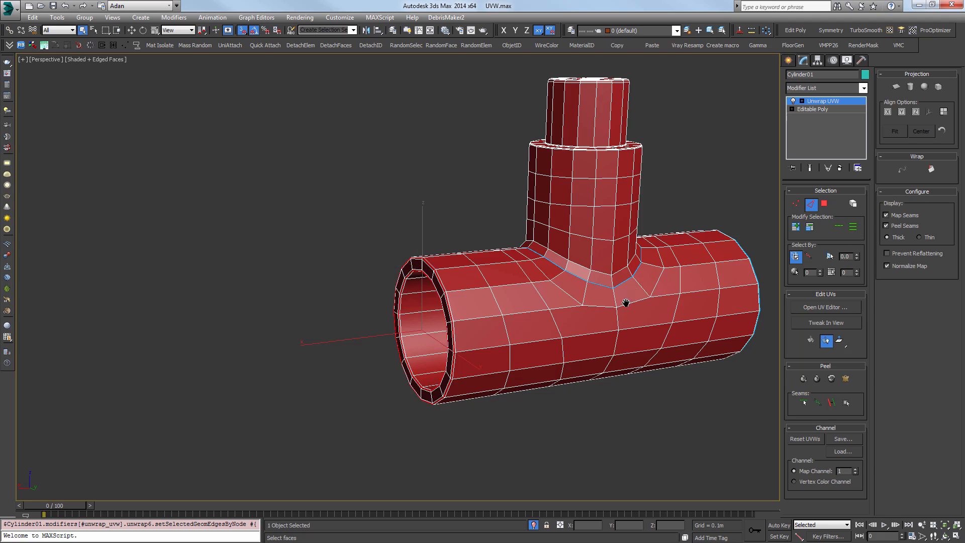
pyautogui.keyDown('alt'); pyautogui.moveTo(626, 303); pyautogui.dragTo(601, 299, button='middle'); pyautogui.keyUp('alt')
pyautogui.click(833, 404)
# Select the edge loops around the branch collar's outer rim, its inner rim and the top cap's rim, and convert them to seams.
pyautogui.keyDown('alt'); pyautogui.moveTo(523, 326); pyautogui.dragTo(553, 302, button='middle'); pyautogui.keyUp('alt')
pyautogui.scroll(10, 613, 254)
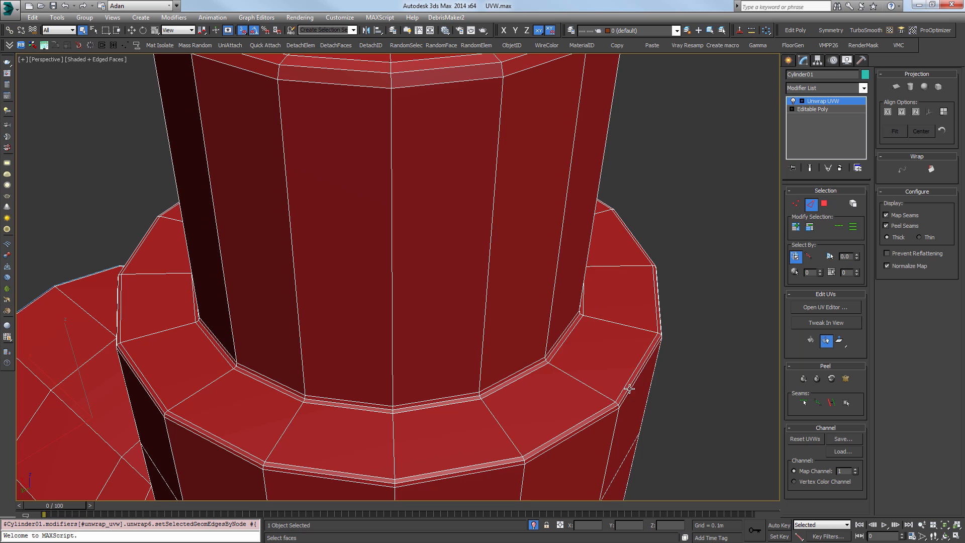
pyautogui.hotkey('ctrl', 'z')
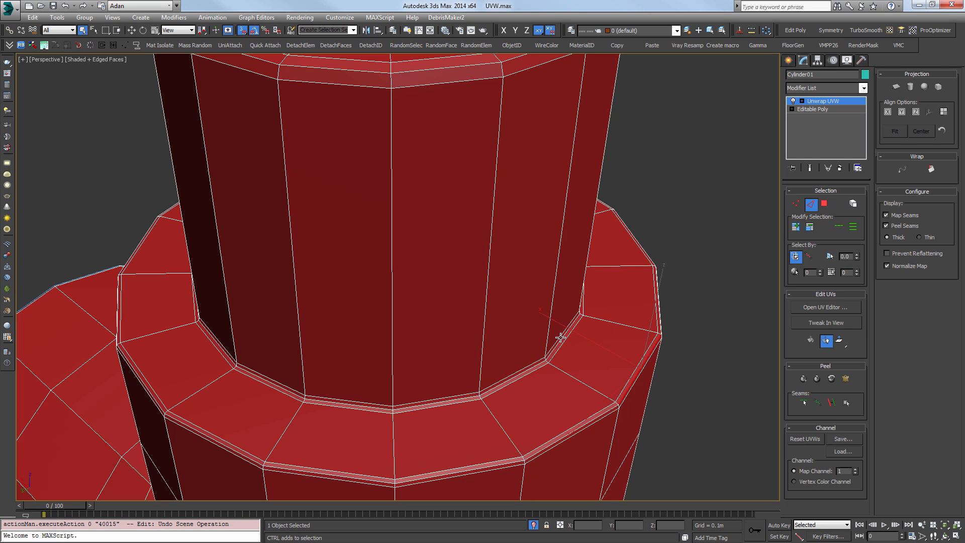
pyautogui.click(560, 340)
pyautogui.hotkey('ctrl', 'z')
pyautogui.click(567, 335)
pyautogui.moveTo(597, 128); pyautogui.dragTo(596, 340, button='middle')
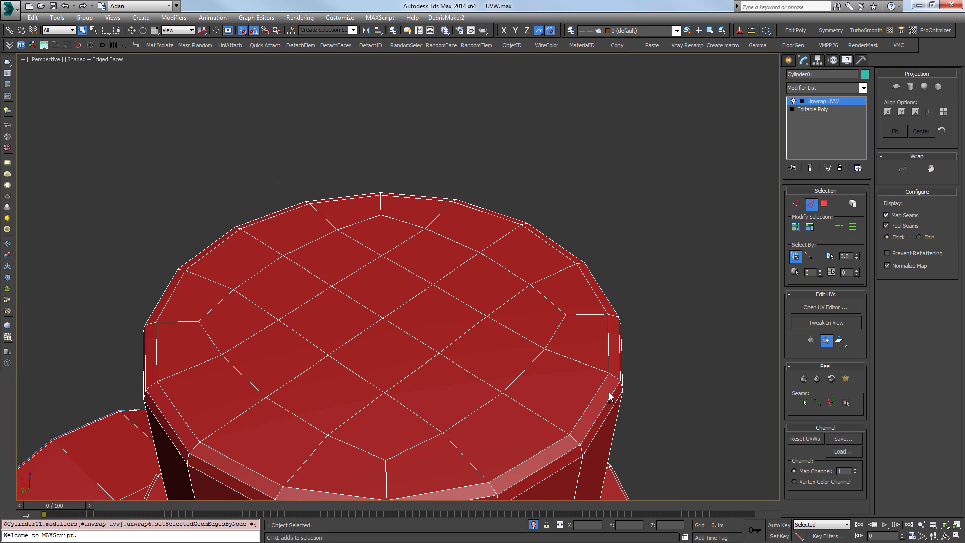
pyautogui.click(609, 397)
pyautogui.click(832, 405)
pyautogui.hotkey('ctrl', 'z')
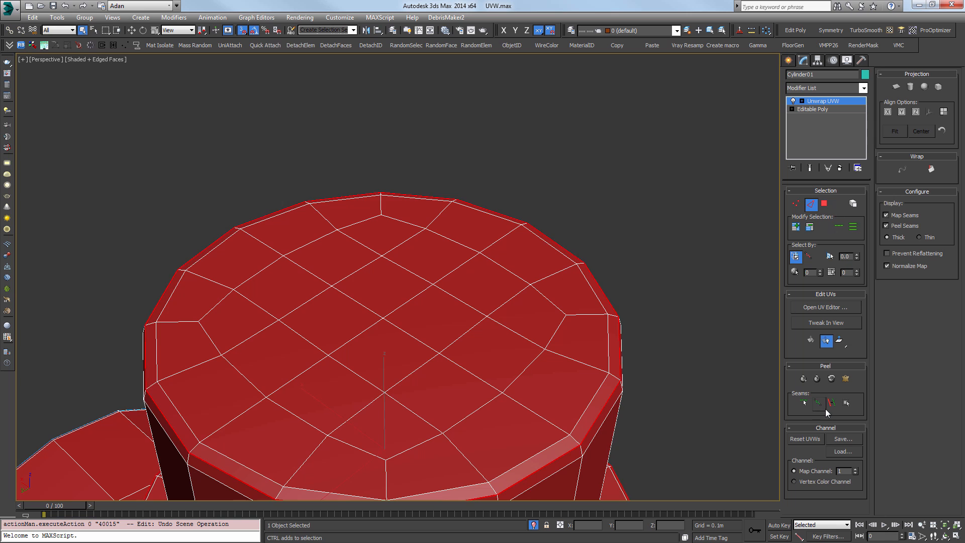
pyautogui.scroll(-10, 577, 415)
# Select the branch's top cap faces by expanding one polygon to the seams, and apply a quick planar map.
pyautogui.scroll(5, 555, 321)
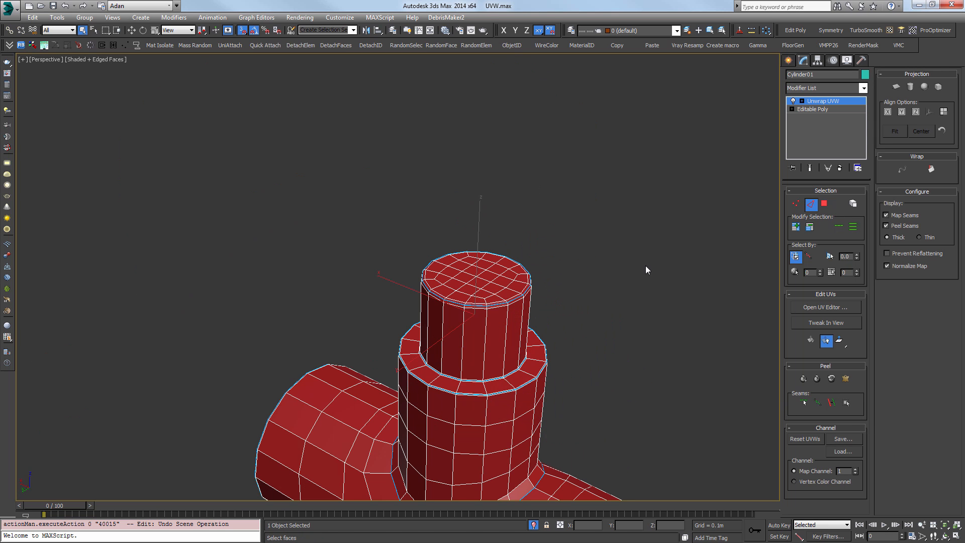
pyautogui.click(824, 204)
pyautogui.click(475, 270)
pyautogui.keyDown('alt'); pyautogui.moveTo(534, 308); pyautogui.dragTo(516, 333, button='middle'); pyautogui.keyUp('alt')
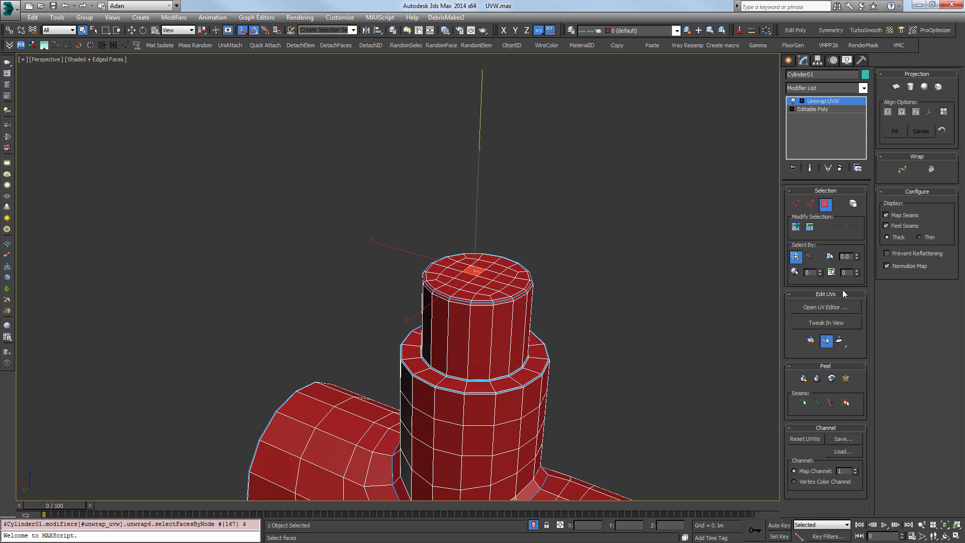
pyautogui.click(846, 403)
pyautogui.moveTo(469, 263); pyautogui.dragTo(524, 278, button='middle')
pyautogui.scroll(6, 488, 269)
pyautogui.scroll(-9, 516, 278)
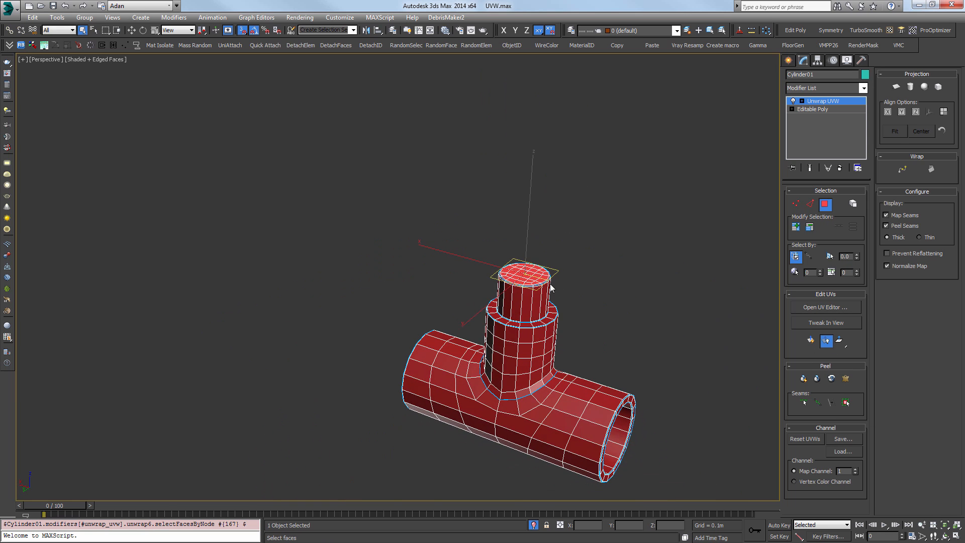
pyautogui.scroll(10, 527, 248)
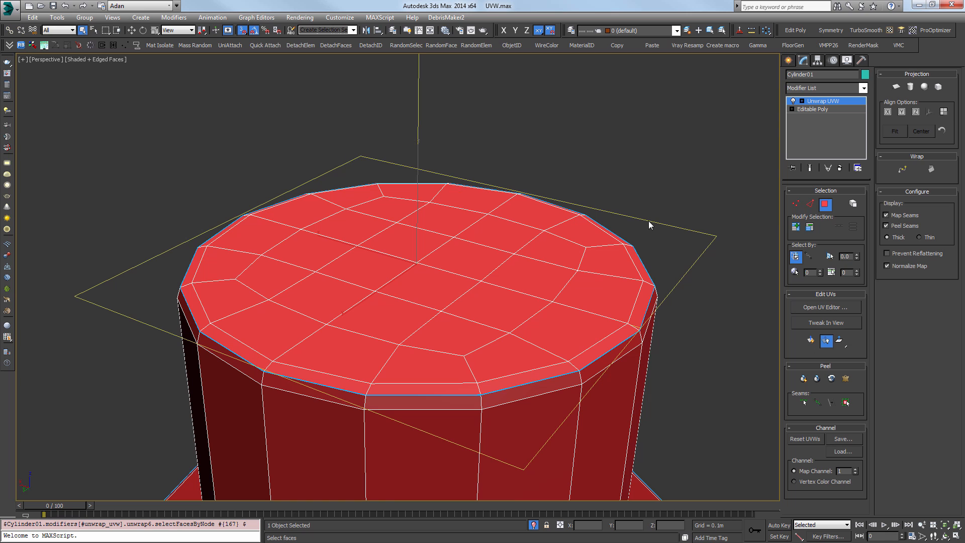
pyautogui.click(811, 341)
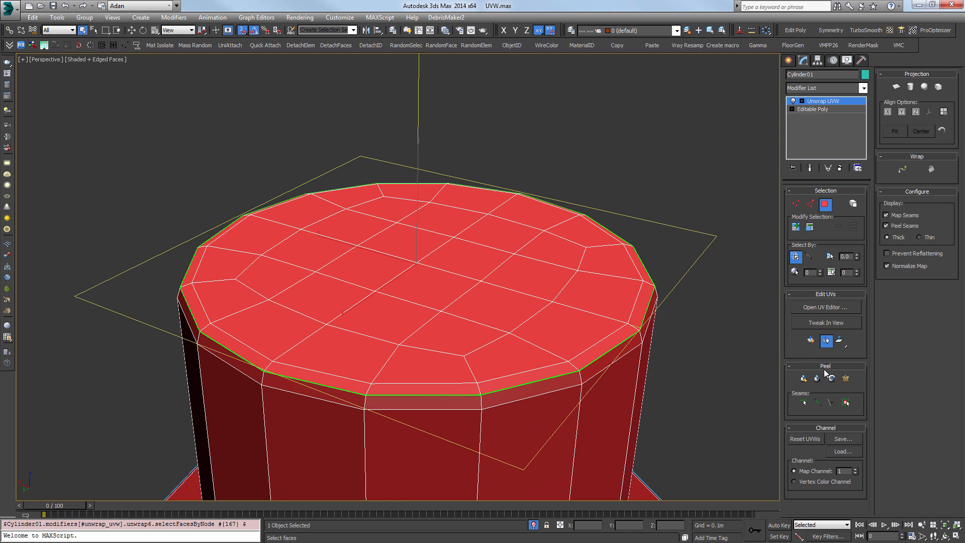
# Open the UV editor, accept the PolyUnwrapper transform matrix notice, and widen the editor window.
pyautogui.click(824, 308)
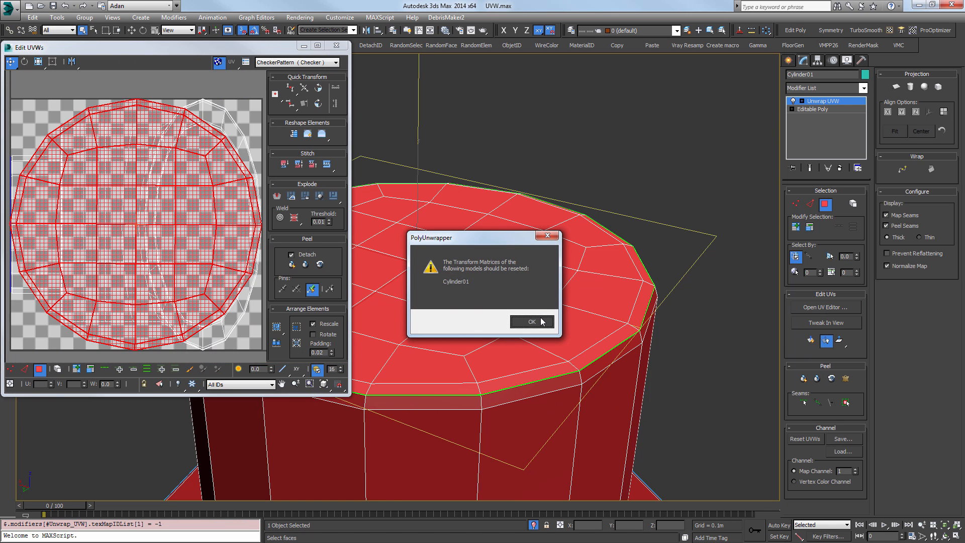
pyautogui.click(532, 321)
pyautogui.moveTo(350, 371); pyautogui.dragTo(431, 371)
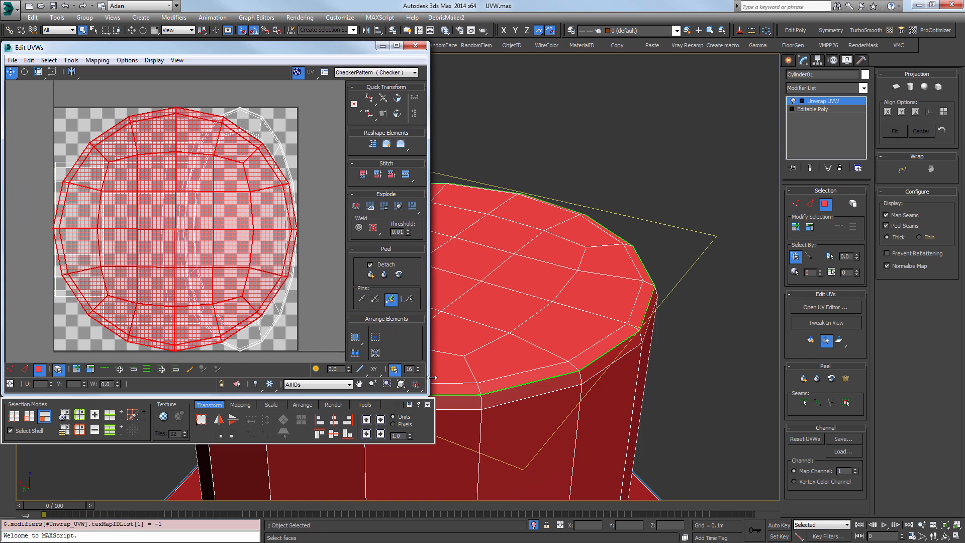
# Move the cap's UV shell off the texture tile, and pull the remaining pipe shell away from it.
pyautogui.scroll(-5, 246, 260)
pyautogui.moveTo(164, 208); pyautogui.dragTo(259, 122)
pyautogui.scroll(5, 121, 173)
pyautogui.scroll(2, 120, 173)
pyautogui.moveTo(121, 173); pyautogui.dragTo(83, 154, button='middle')
pyautogui.scroll(-2, 82, 154)
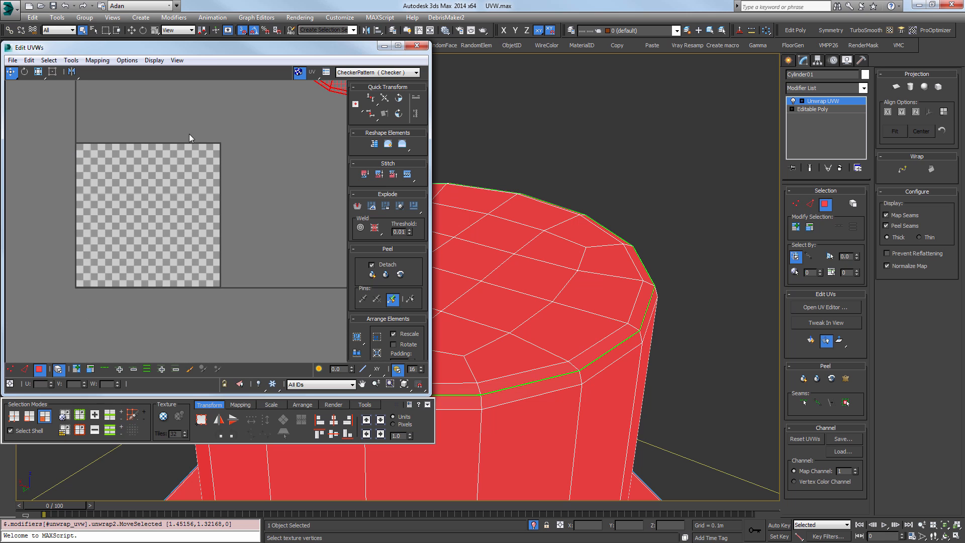
pyautogui.scroll(-1, 137, 252)
pyautogui.moveTo(227, 196); pyautogui.dragTo(146, 264, button='middle')
pyautogui.click(197, 195)
pyautogui.moveTo(211, 161); pyautogui.dragTo(67, 160)
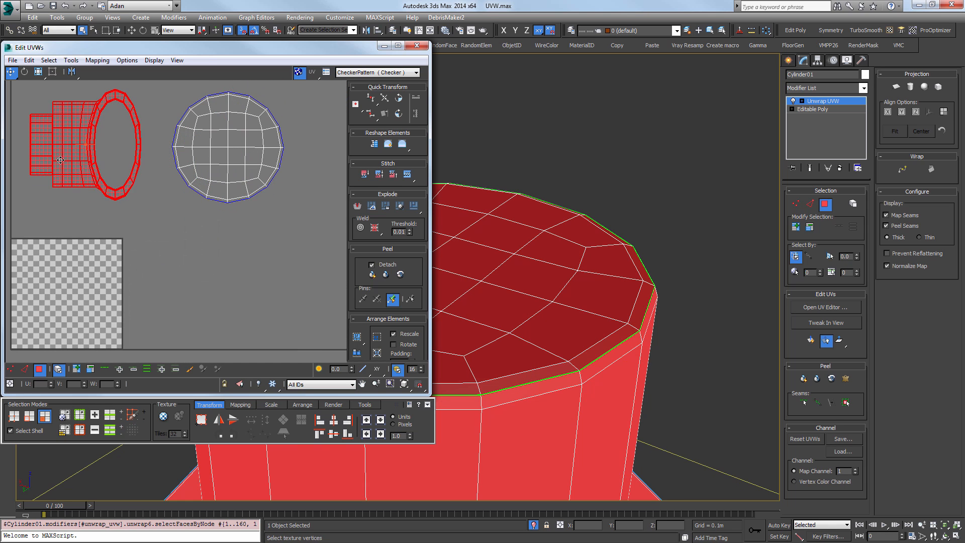
# Reposition the pipe and cap UV shells well above the texture tile with a wide gap between them.
pyautogui.moveTo(191, 150); pyautogui.dragTo(148, 262, button='middle')
pyautogui.moveTo(189, 261); pyautogui.dragTo(266, 195)
pyautogui.moveTo(45, 267); pyautogui.dragTo(67, 164)
pyautogui.scroll(-1, 176, 212)
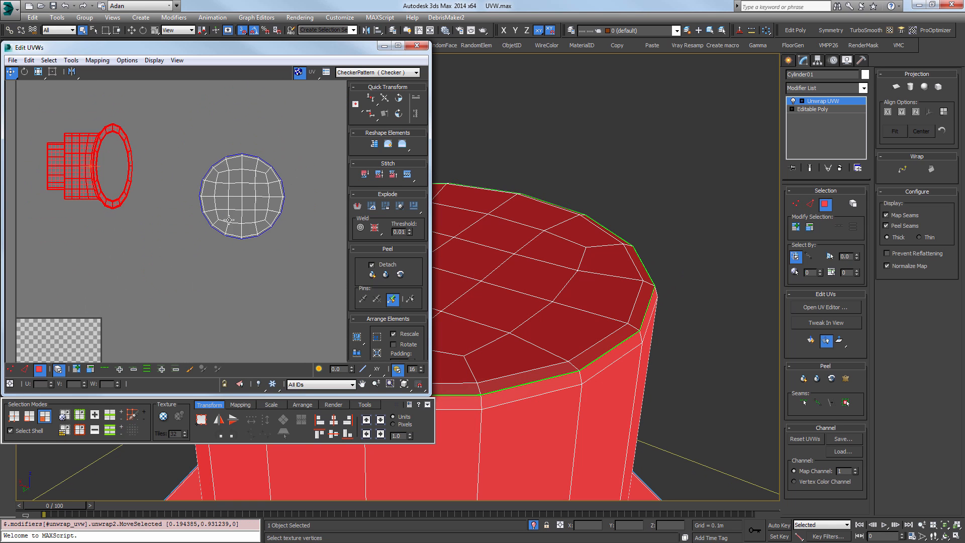
pyautogui.moveTo(247, 198); pyautogui.dragTo(265, 163)
pyautogui.scroll(1, 112, 155)
pyautogui.moveTo(62, 330); pyautogui.dragTo(114, 258, button='middle')
pyautogui.scroll(-3, 115, 258)
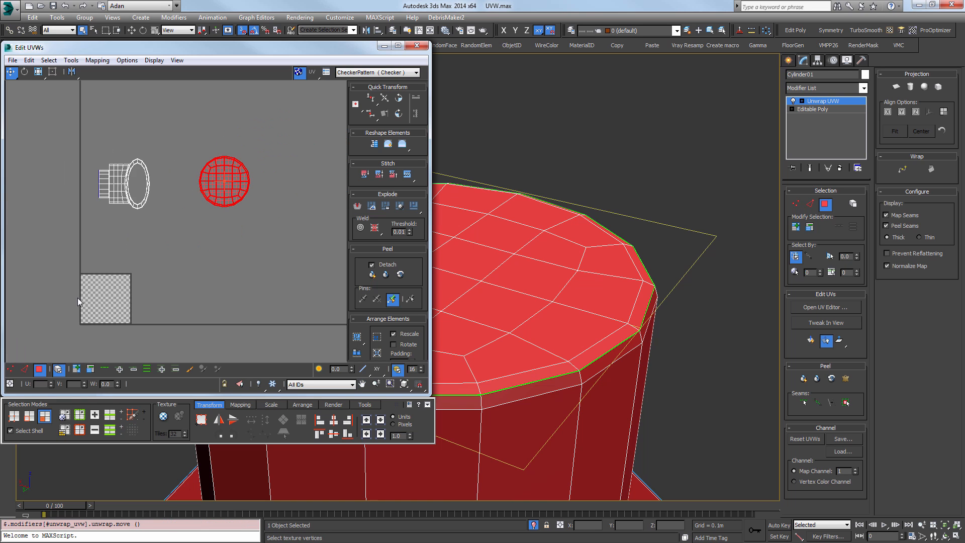
pyautogui.scroll(1, 78, 296)
pyautogui.moveTo(231, 140); pyautogui.dragTo(185, 202, button='middle')
pyautogui.scroll(2, 185, 205)
pyautogui.rightClick(228, 221)
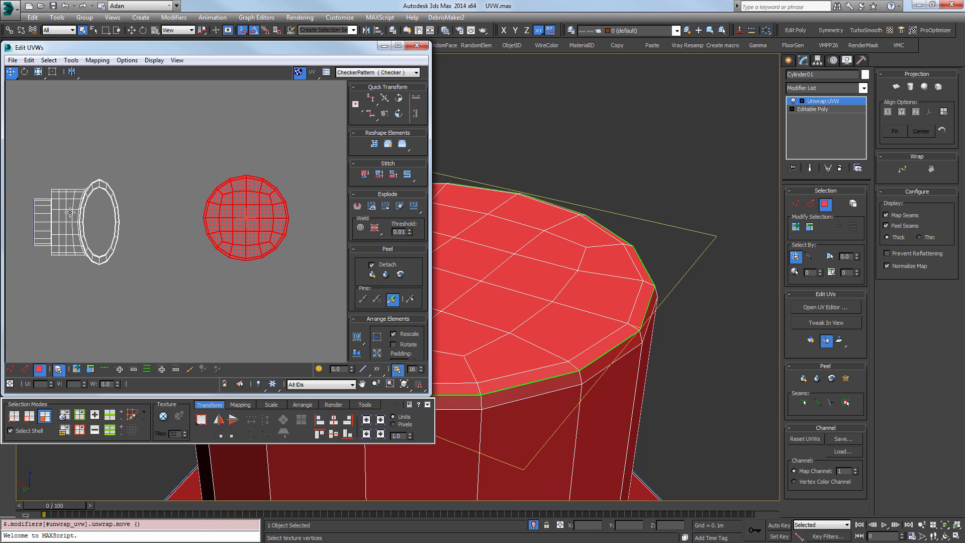
pyautogui.moveTo(70, 212); pyautogui.dragTo(67, 127)
pyautogui.moveTo(239, 221); pyautogui.dragTo(284, 140)
# Select one side face of the branch's narrow upper cylinder and expand the selection to the surrounding seams.
pyautogui.scroll(-5, 666, 273)
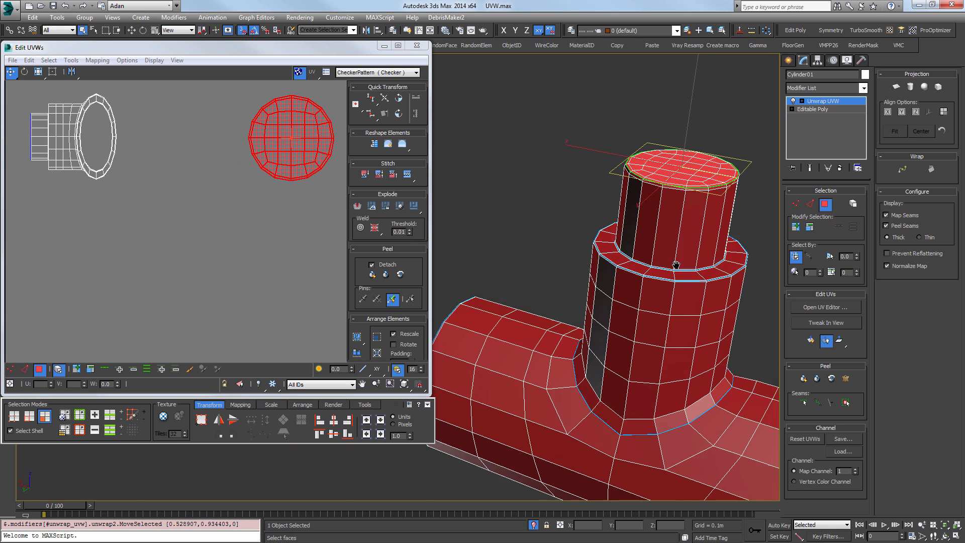
pyautogui.scroll(3, 654, 271)
pyautogui.click(496, 300)
pyautogui.scroll(-2, 497, 300)
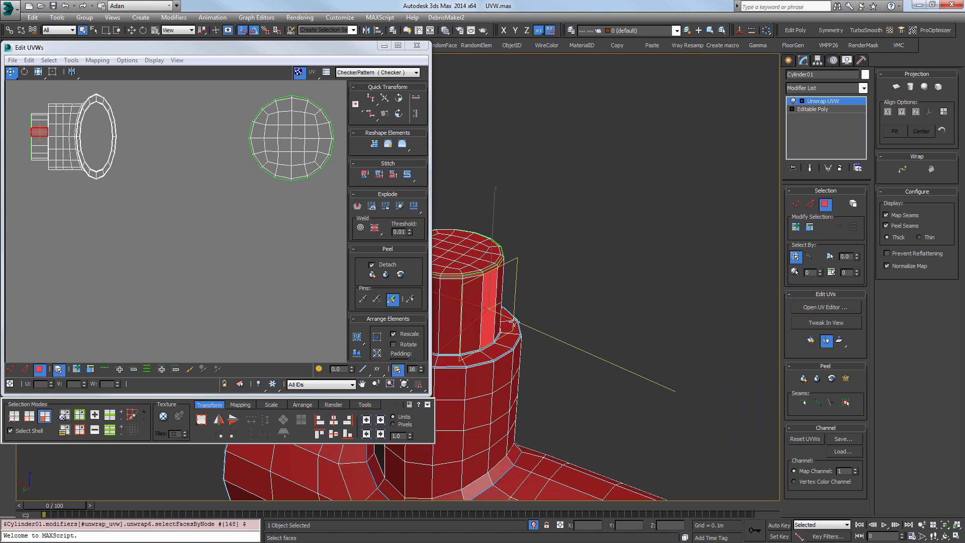
pyautogui.scroll(-3, 528, 338)
pyautogui.press('u')
pyautogui.scroll(8, 564, 304)
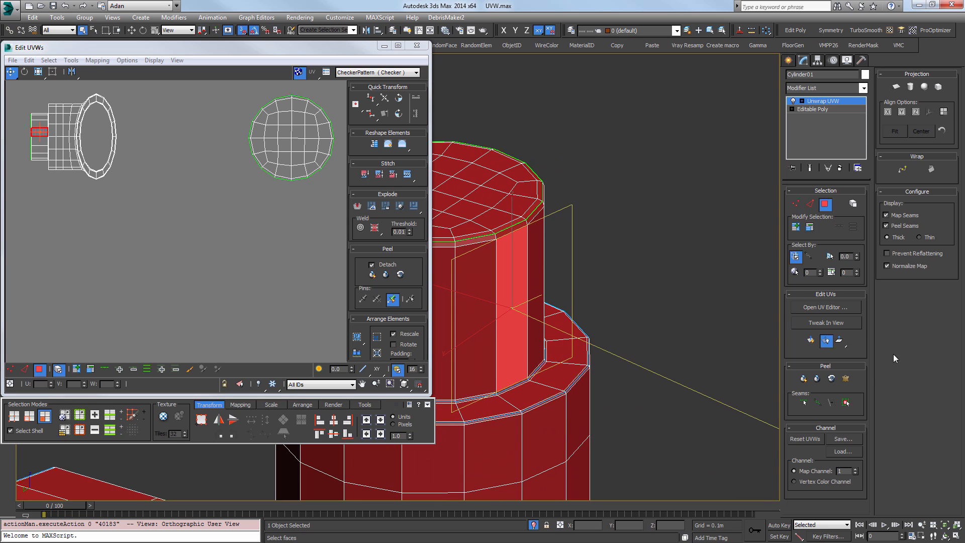
pyautogui.click(852, 403)
pyautogui.scroll(-2, 633, 329)
pyautogui.scroll(-1, 592, 258)
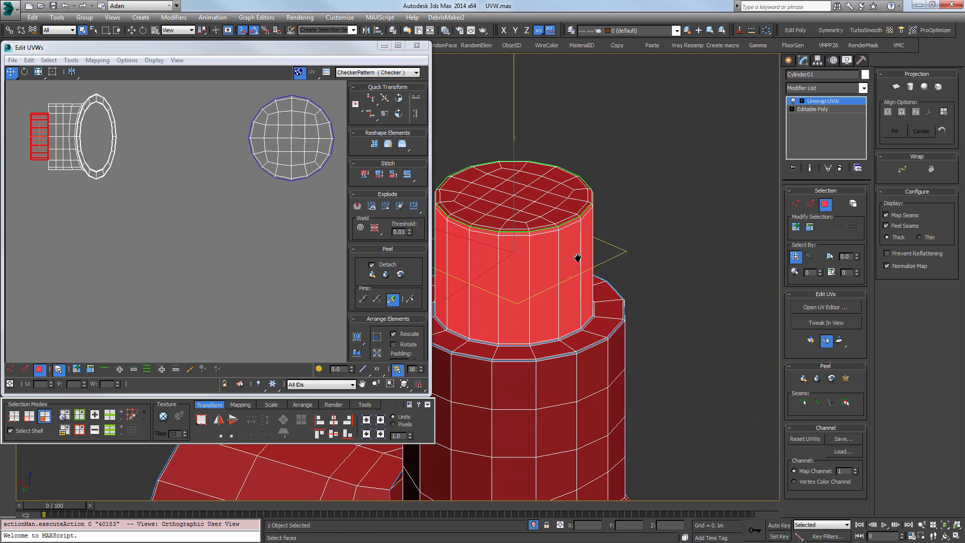
# Apply a fitted cylindrical projection to the upper cylinder's side faces and move their UV shell beside the round cap shell.
pyautogui.scroll(-1, 630, 272)
pyautogui.click(911, 88)
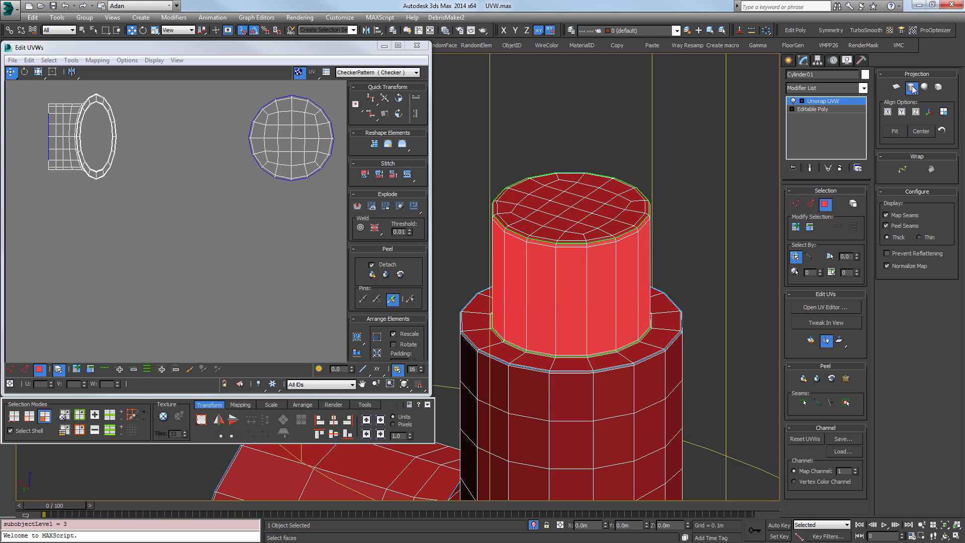
pyautogui.moveTo(312, 254); pyautogui.dragTo(186, 310, button='middle')
pyautogui.scroll(-3, 186, 310)
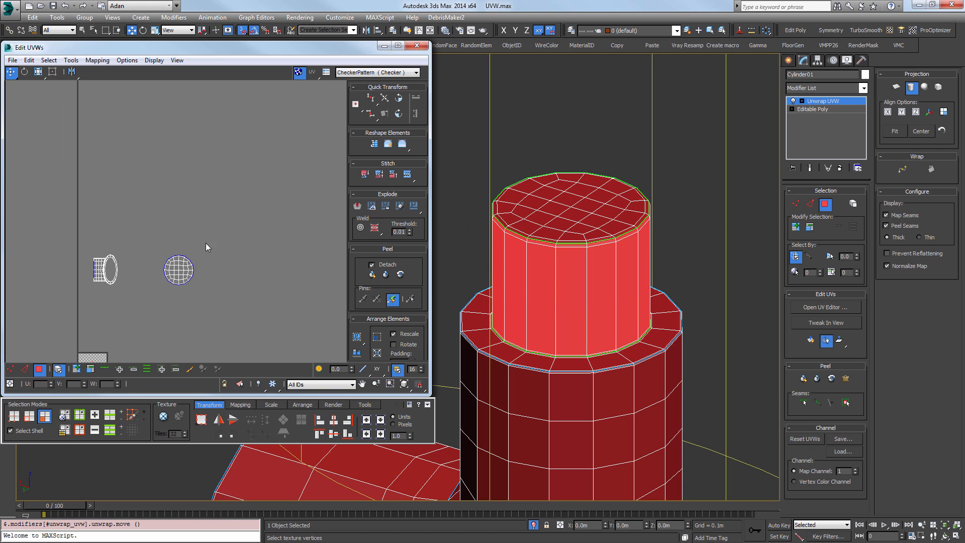
pyautogui.click(903, 130)
pyautogui.moveTo(274, 295); pyautogui.dragTo(251, 258, button='middle')
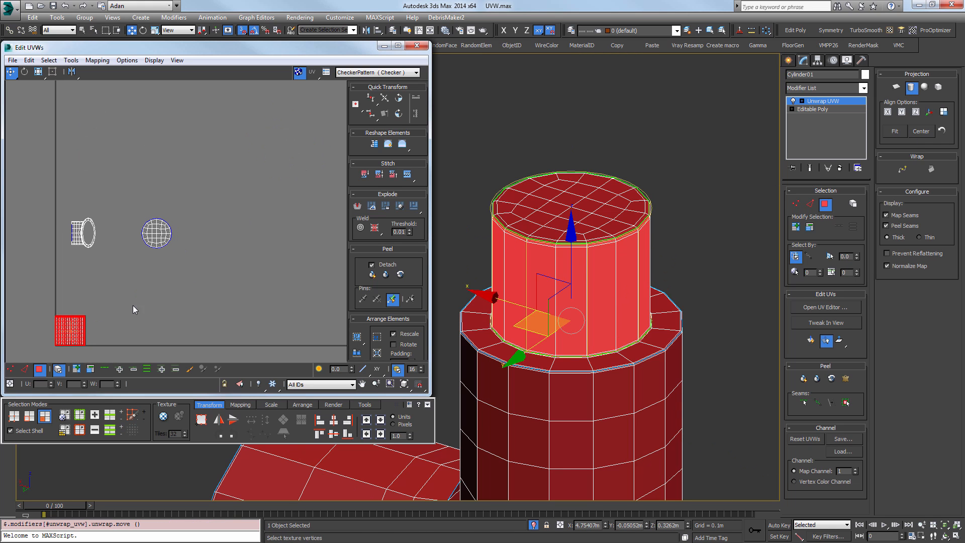
pyautogui.click(912, 88)
pyautogui.moveTo(62, 330); pyautogui.dragTo(198, 232)
pyautogui.scroll(3, 198, 232)
# Select the collar's flat ring faces by expanding one polygon to the seams, and apply a quick planar map.
pyautogui.moveTo(573, 386); pyautogui.dragTo(567, 349, button='middle')
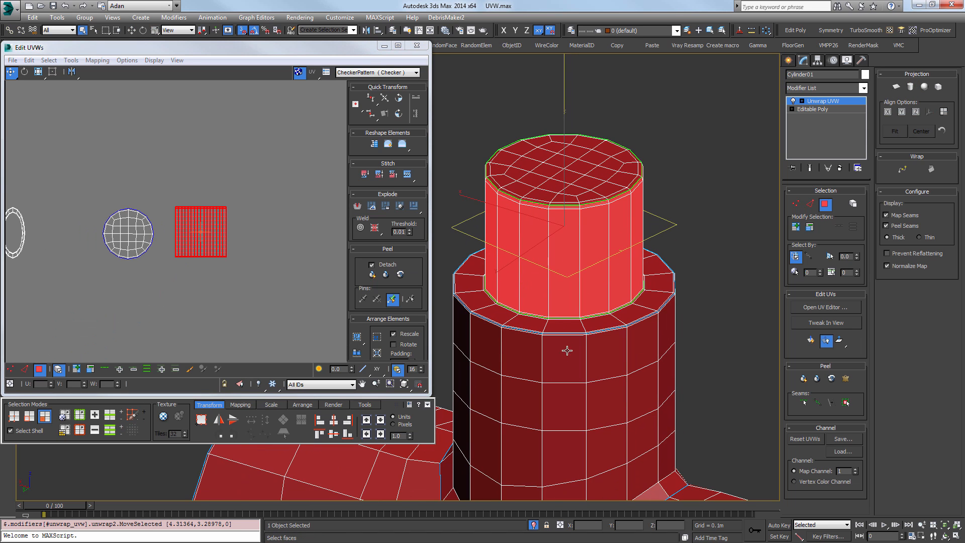
pyautogui.click(571, 326)
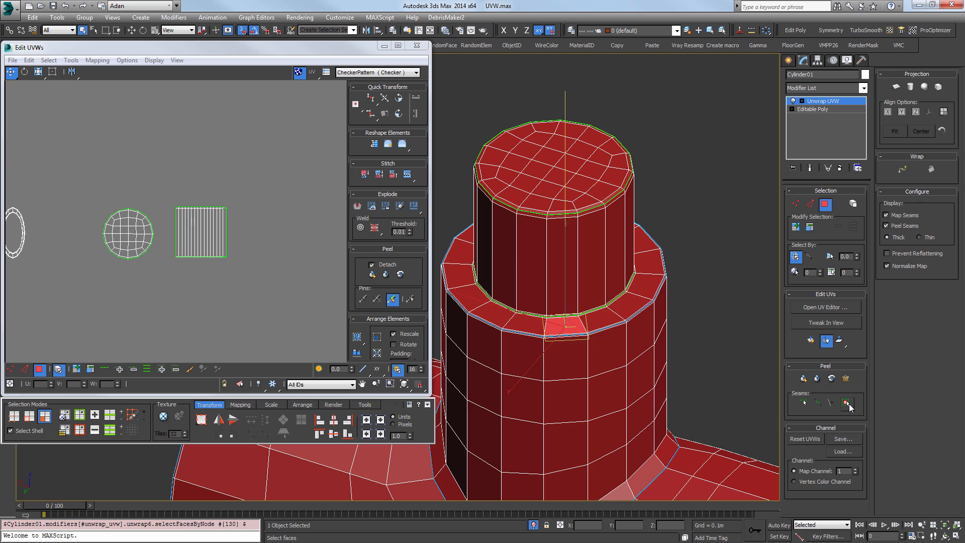
pyautogui.click(847, 403)
pyautogui.click(811, 344)
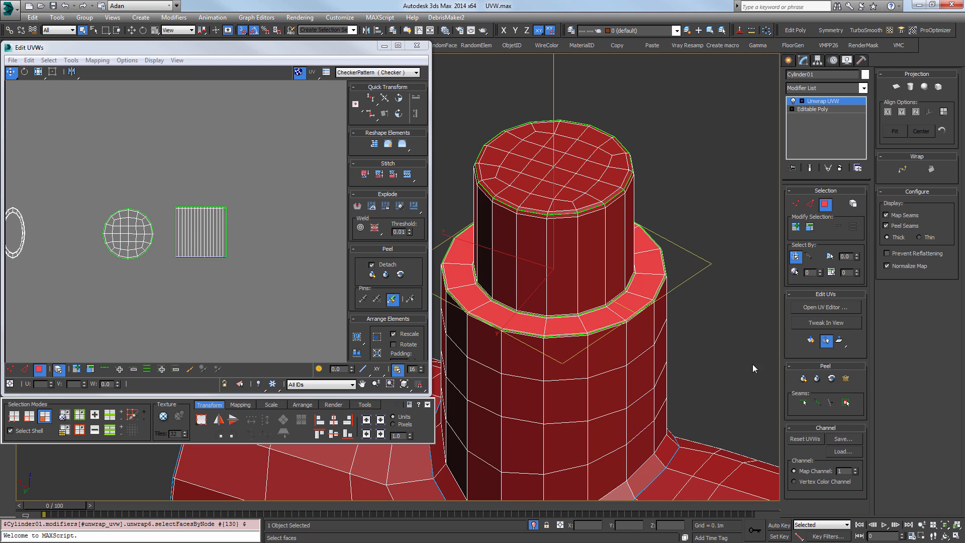
pyautogui.scroll(-3, 226, 271)
pyautogui.moveTo(70, 333); pyautogui.dragTo(145, 299, button='middle')
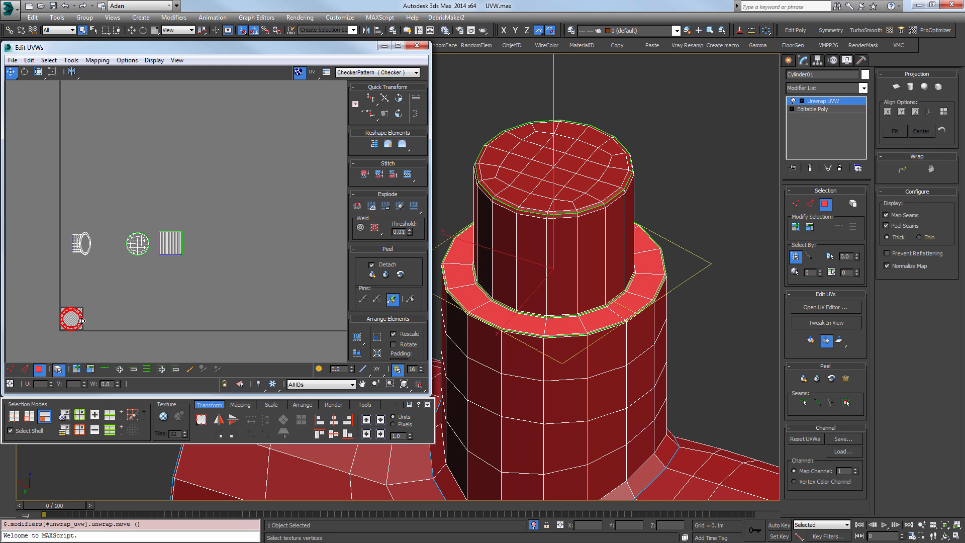
# Move the collar ring's UV shell below the cap and cylinder shells, and select the wide lower branch cylinder's faces up to the seams.
pyautogui.moveTo(72, 319); pyautogui.dragTo(157, 274)
pyautogui.moveTo(615, 383); pyautogui.dragTo(610, 336, button='middle')
pyautogui.click(611, 336)
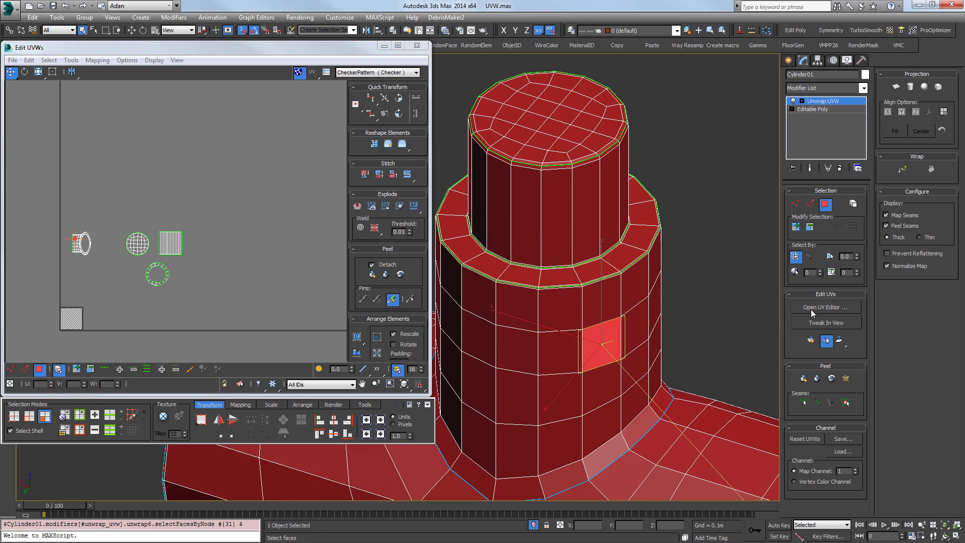
pyautogui.click(845, 402)
# Apply a fitted cylindrical projection to the lower branch cylinder and move its UV shell out of the texture tile.
pyautogui.keyDown('alt'); pyautogui.moveTo(648, 382); pyautogui.dragTo(643, 301, button='middle'); pyautogui.keyUp('alt')
pyautogui.click(911, 88)
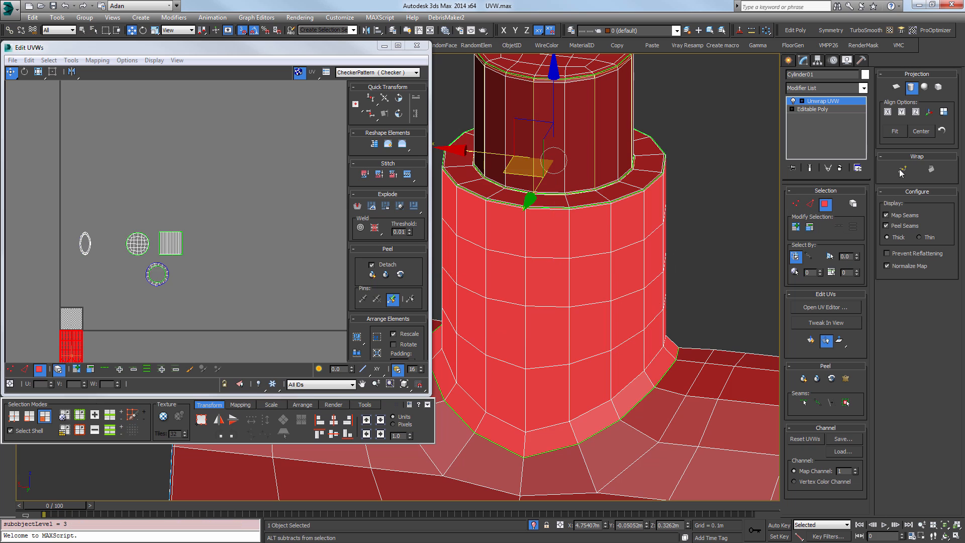
pyautogui.click(894, 131)
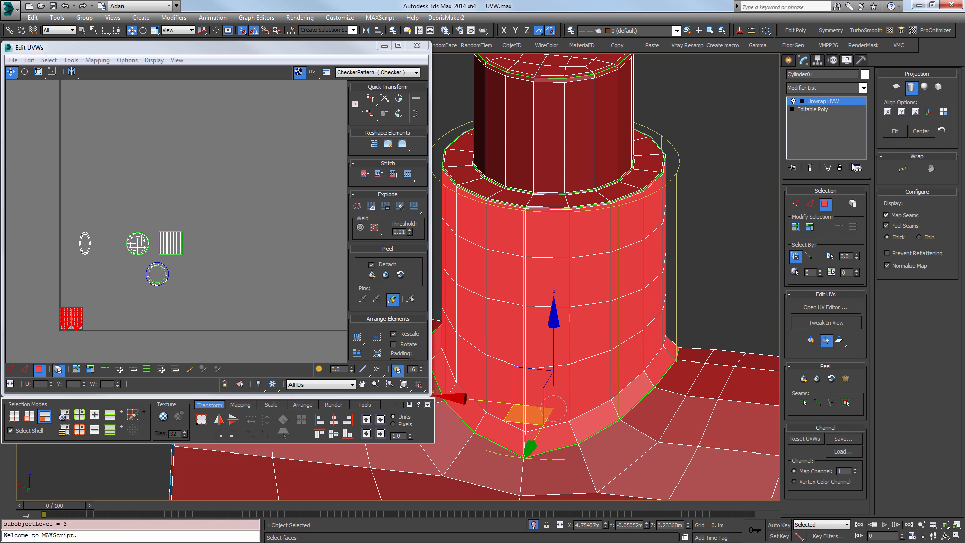
pyautogui.click(911, 89)
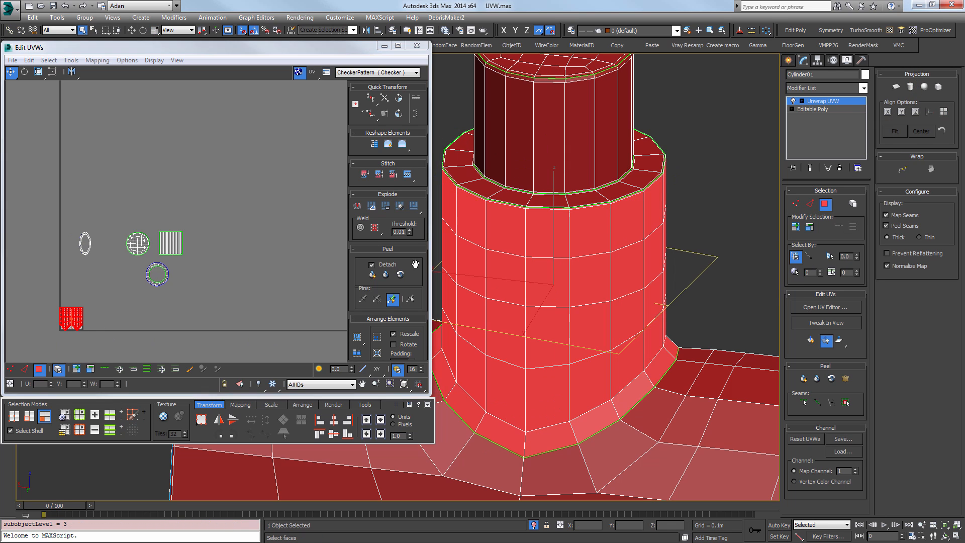
pyautogui.moveTo(73, 316); pyautogui.dragTo(217, 180)
# Arrange the collar ring shell beneath the round cap shell and the lower cylinder shell beneath the upper cylinder shell.
pyautogui.scroll(3, 191, 271)
pyautogui.scroll(2, 180, 264)
pyautogui.scroll(-2, 129, 267)
pyautogui.click(188, 284)
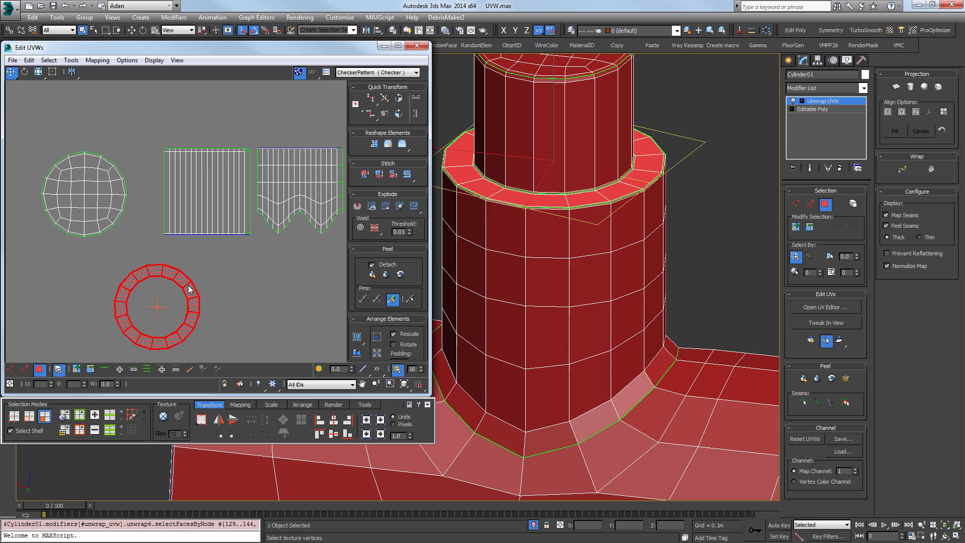
pyautogui.scroll(-1, 187, 287)
pyautogui.moveTo(143, 267); pyautogui.dragTo(125, 272)
pyautogui.moveTo(265, 212)
pyautogui.mouseDown()
pyautogui.moveTo(230, 280)
pyautogui.moveTo(194, 283)
pyautogui.mouseUp()
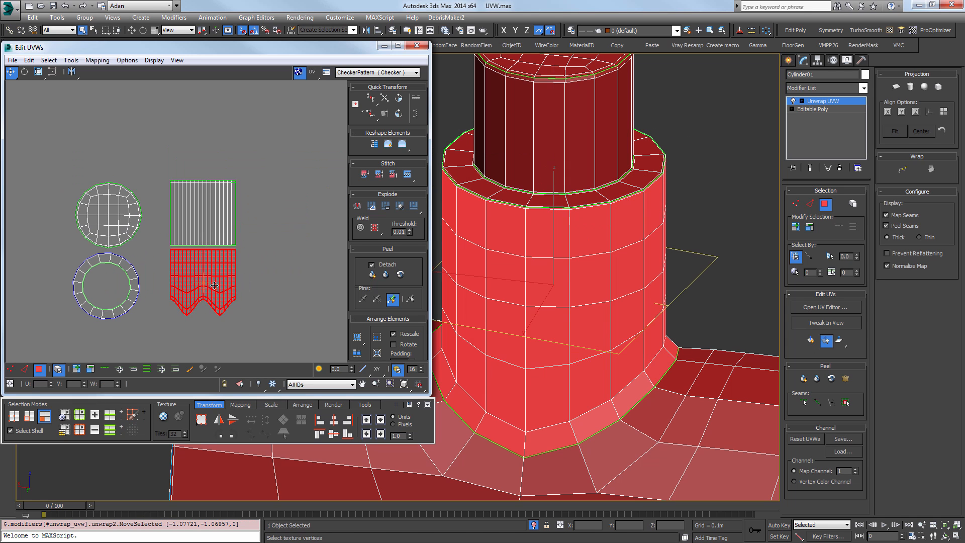
pyautogui.click(241, 288)
# Select the four branch UV shells together to check which faces of the model they cover.
pyautogui.scroll(-2, 239, 287)
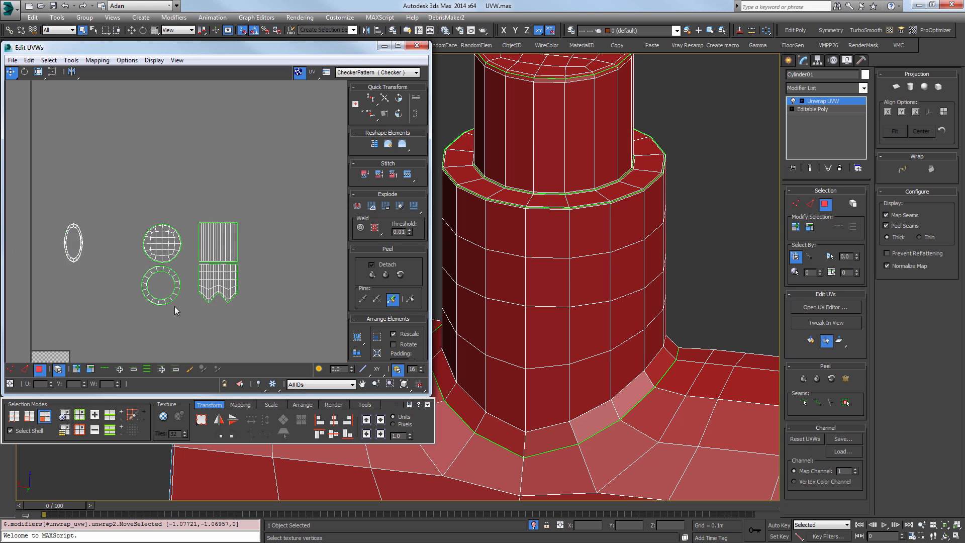
pyautogui.scroll(-1, 181, 311)
pyautogui.moveTo(237, 310); pyautogui.dragTo(139, 203)
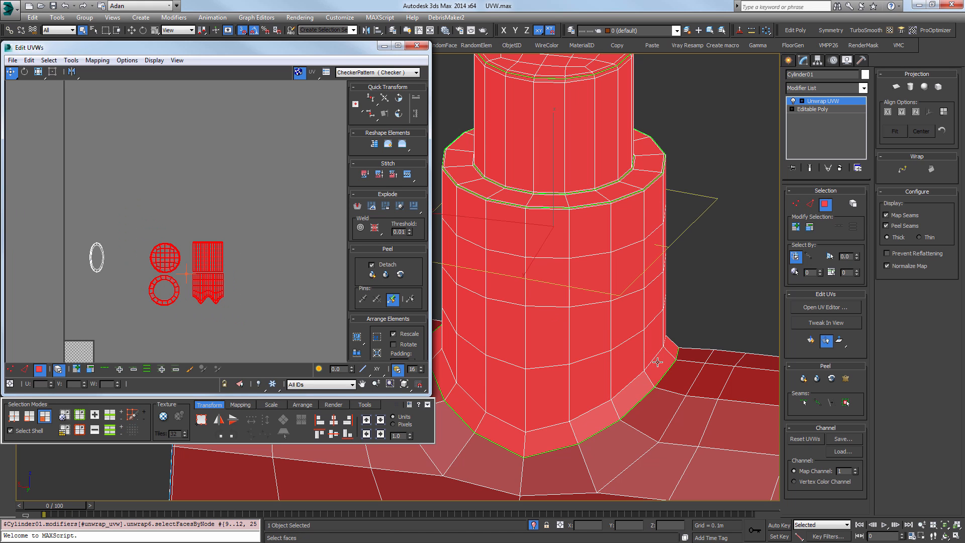
pyautogui.scroll(-2, 656, 362)
pyautogui.moveTo(237, 295); pyautogui.dragTo(137, 234, button='middle')
pyautogui.scroll(2, 317, 271)
pyautogui.moveTo(316, 266); pyautogui.dragTo(289, 279, button='middle')
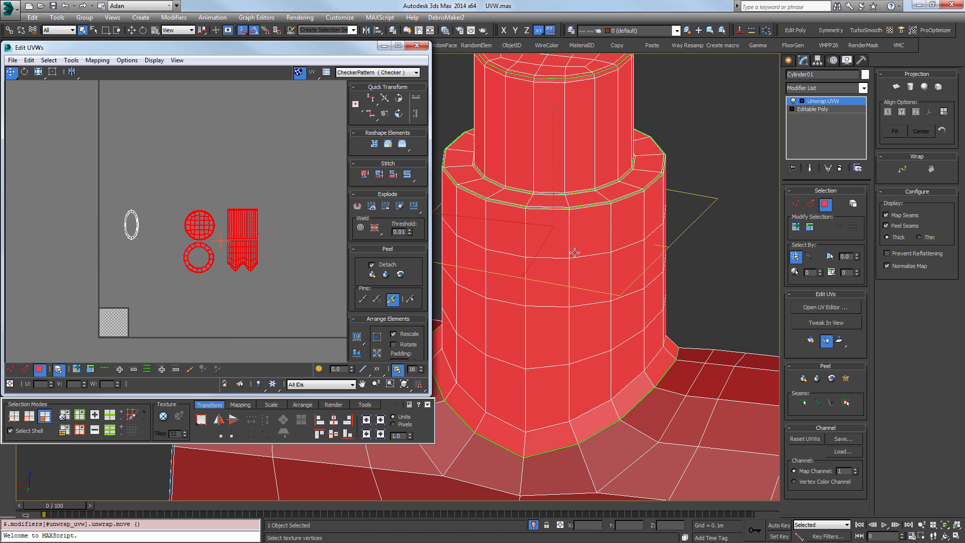
pyautogui.click(624, 271)
# Select the flat rim faces at one open end of the main pipe up to the seams and apply a quick planar map.
pyautogui.scroll(-4, 672, 346)
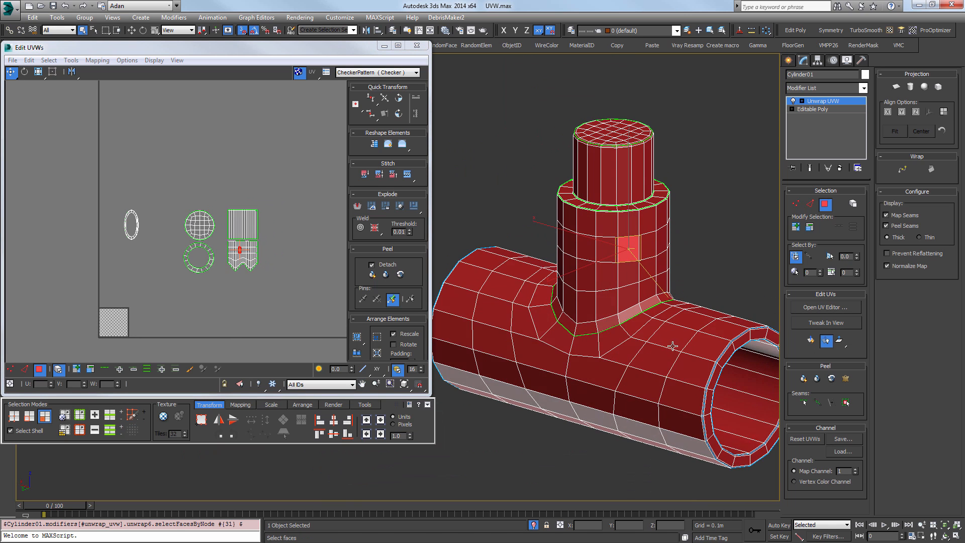
pyautogui.scroll(4, 672, 345)
pyautogui.click(689, 308)
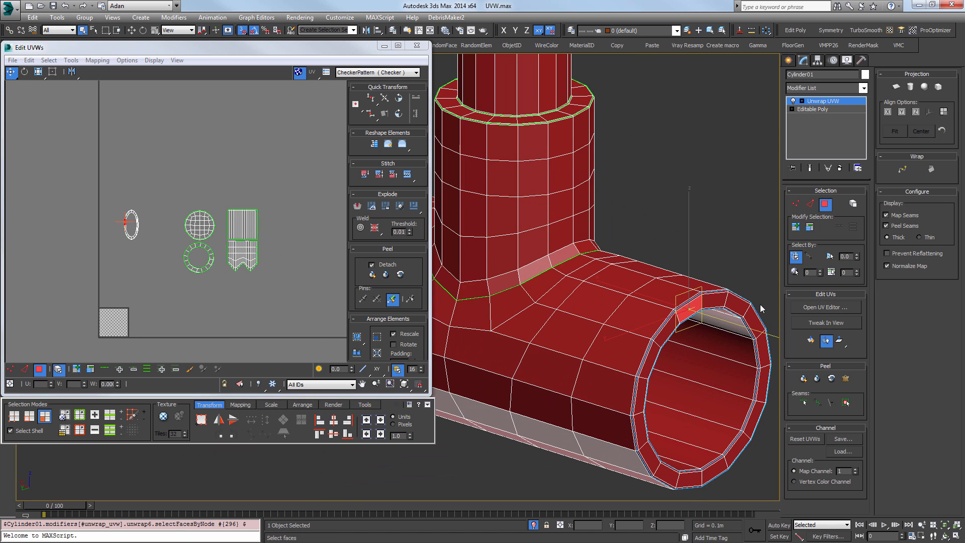
pyautogui.click(846, 401)
pyautogui.click(813, 343)
# Apply a quick planar map to the rim faces at the pipe's opposite end and move both rim UV shells out of the texture tile.
pyautogui.keyDown('alt'); pyautogui.moveTo(540, 316); pyautogui.dragTo(633, 296, button='middle'); pyautogui.keyUp('alt')
pyautogui.scroll(-3, 571, 368)
pyautogui.scroll(3, 634, 297)
pyautogui.click(509, 351)
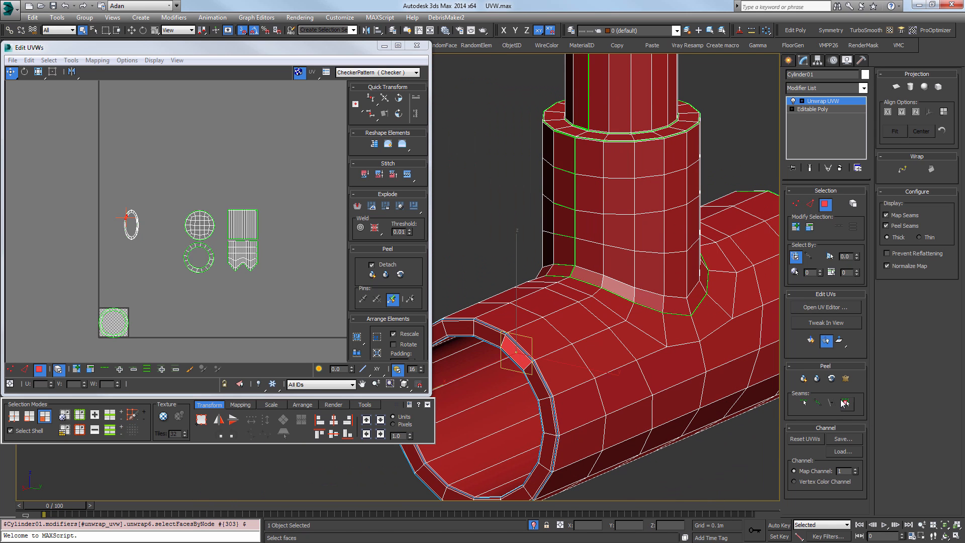
pyautogui.click(845, 402)
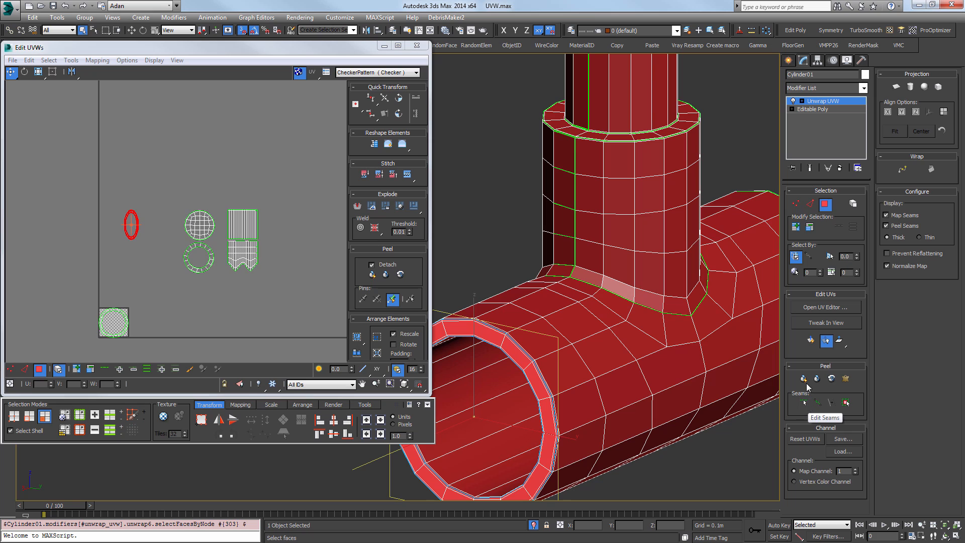
pyautogui.click(804, 381)
pyautogui.hotkey('ctrl', 'z')
pyautogui.hotkey('ctrl', 'z')
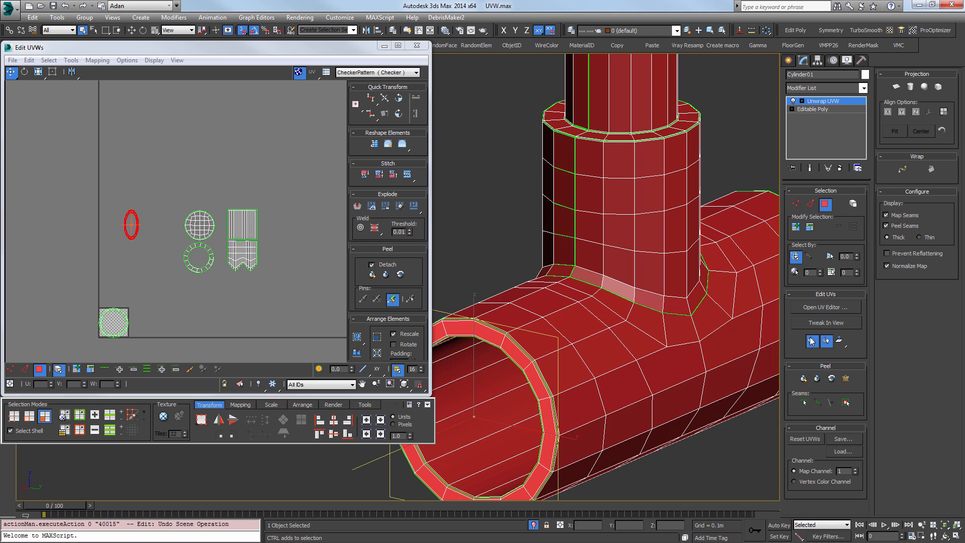
pyautogui.moveTo(127, 331); pyautogui.dragTo(243, 301)
pyautogui.moveTo(127, 322); pyautogui.dragTo(272, 319)
# Select the main pipe's inner wall faces by expanding one polygon to the seams, and apply a fitted cylindrical projection.
pyautogui.moveTo(603, 356); pyautogui.dragTo(590, 343, button='middle')
pyautogui.click(489, 387)
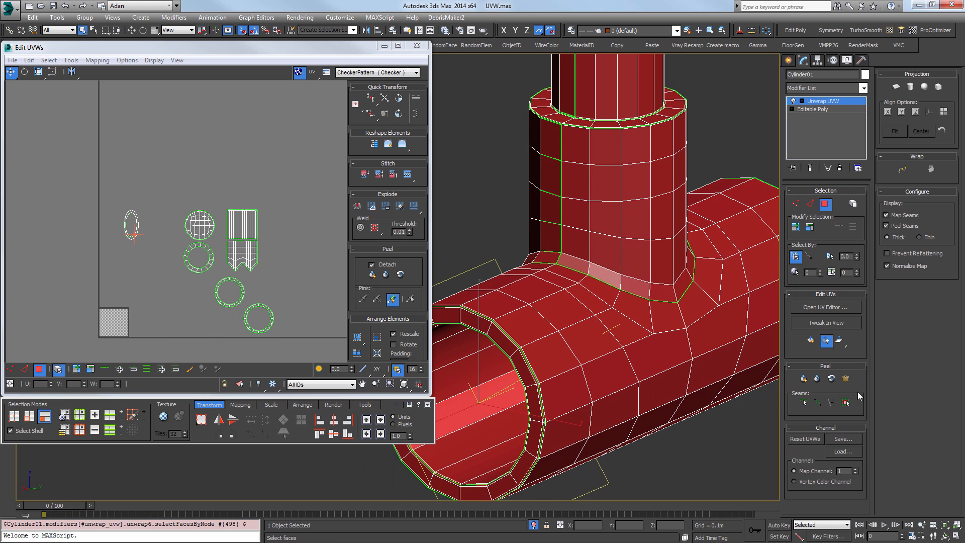
pyautogui.click(846, 402)
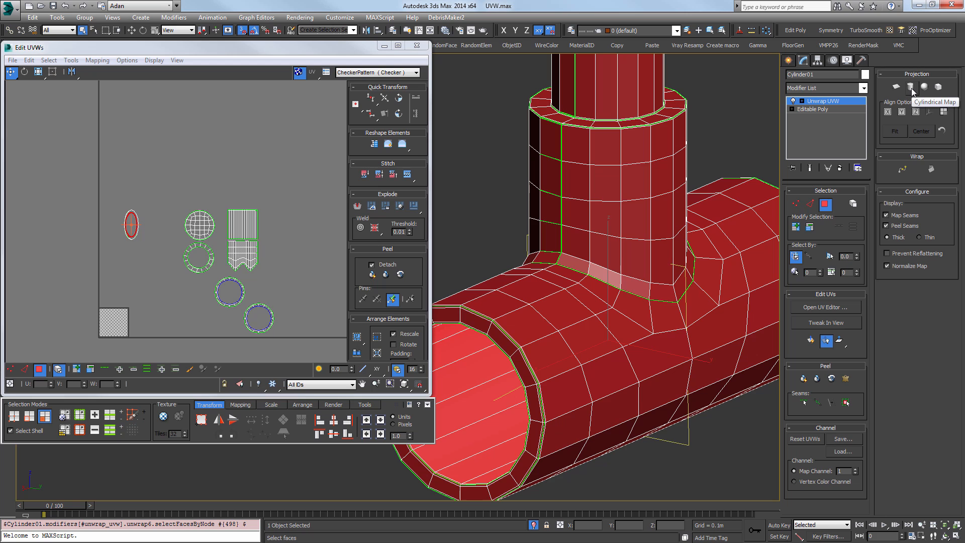
pyautogui.click(910, 87)
pyautogui.click(895, 132)
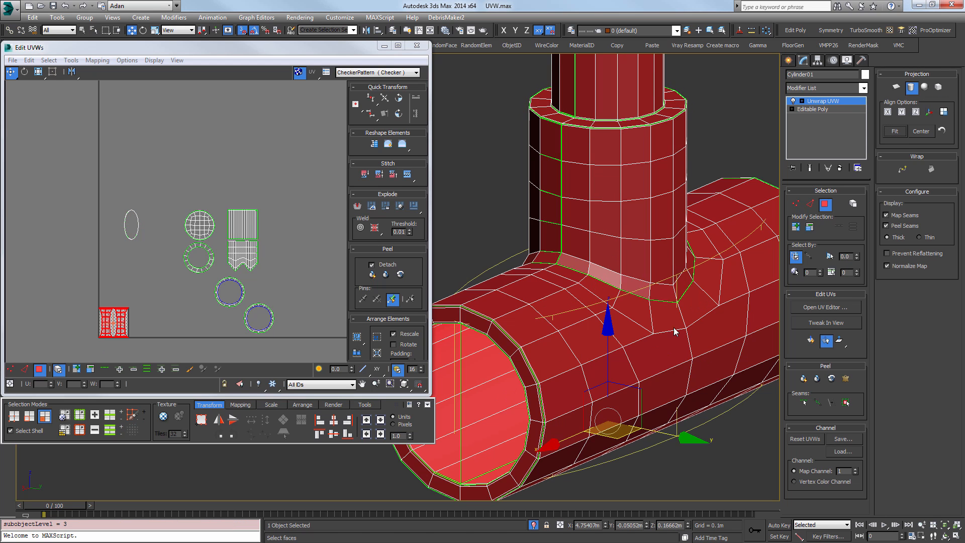
# Align the inner wall's cylindrical projection to the X axis, refit it, and move the resulting UV shell beside the branch shells.
pyautogui.click(903, 114)
pyautogui.click(889, 112)
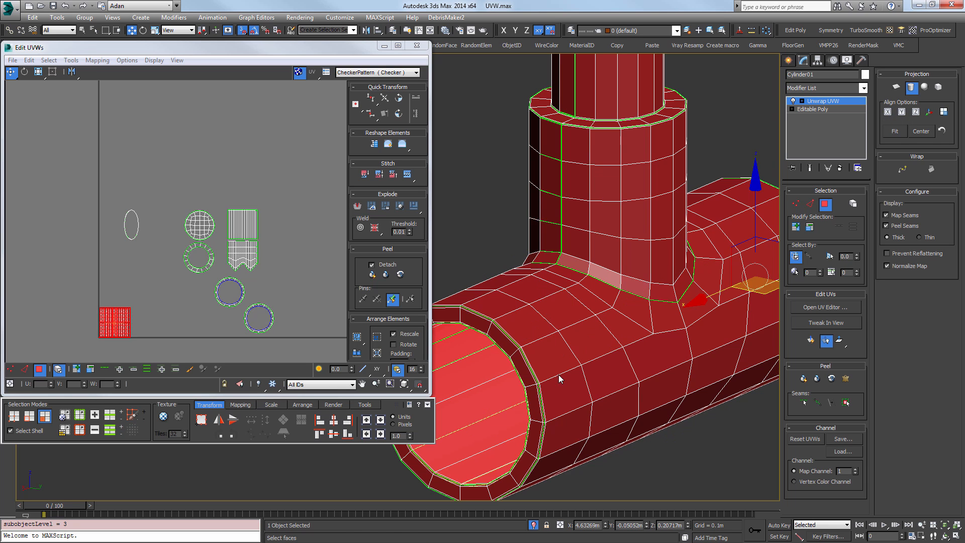
pyautogui.scroll(-5, 560, 379)
pyautogui.keyDown('alt'); pyautogui.moveTo(561, 379); pyautogui.dragTo(447, 352, button='middle'); pyautogui.keyUp('alt')
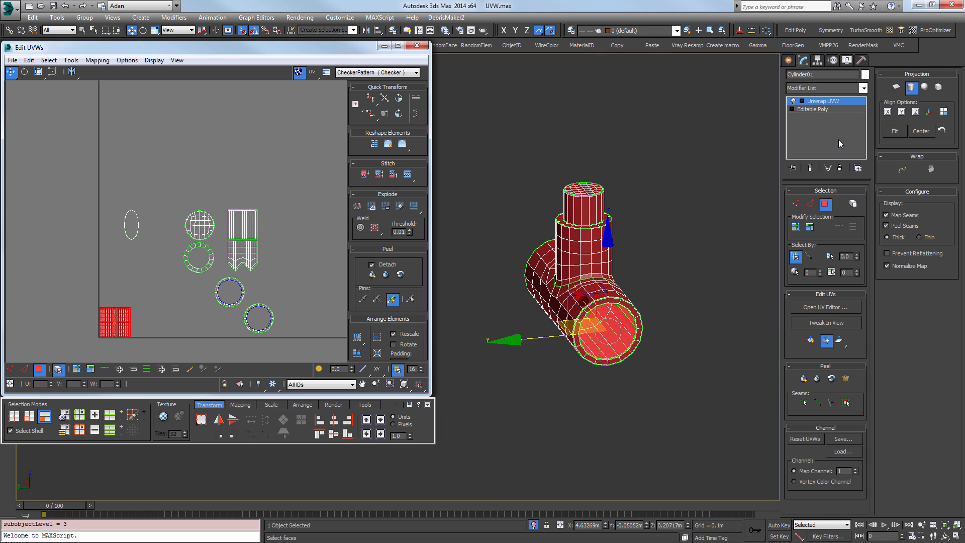
pyautogui.click(899, 134)
pyautogui.click(910, 88)
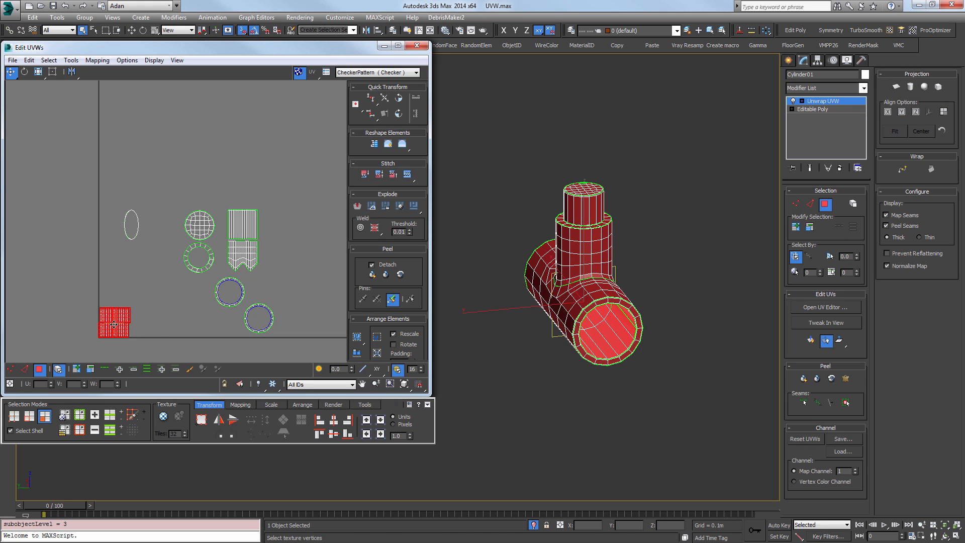
pyautogui.moveTo(127, 326); pyautogui.dragTo(302, 281)
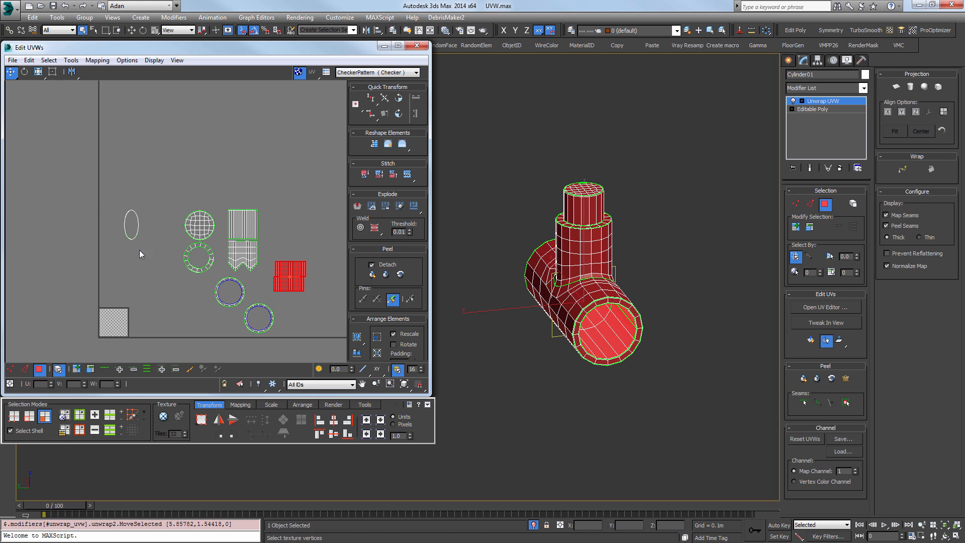
# Select the remaining elliptical UV shell of the main pipe's outer wall and apply a cylindrical projection to it.
pyautogui.moveTo(141, 255); pyautogui.dragTo(101, 193)
pyautogui.scroll(1, 587, 317)
pyautogui.keyDown('alt'); pyautogui.moveTo(587, 317); pyautogui.dragTo(598, 289, button='middle'); pyautogui.keyUp('alt')
pyautogui.scroll(2, 640, 312)
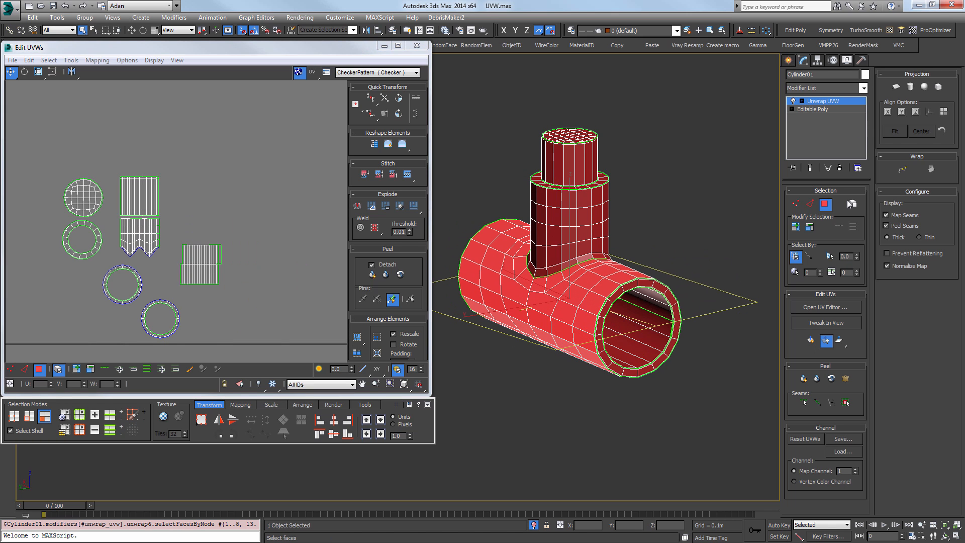
pyautogui.click(910, 88)
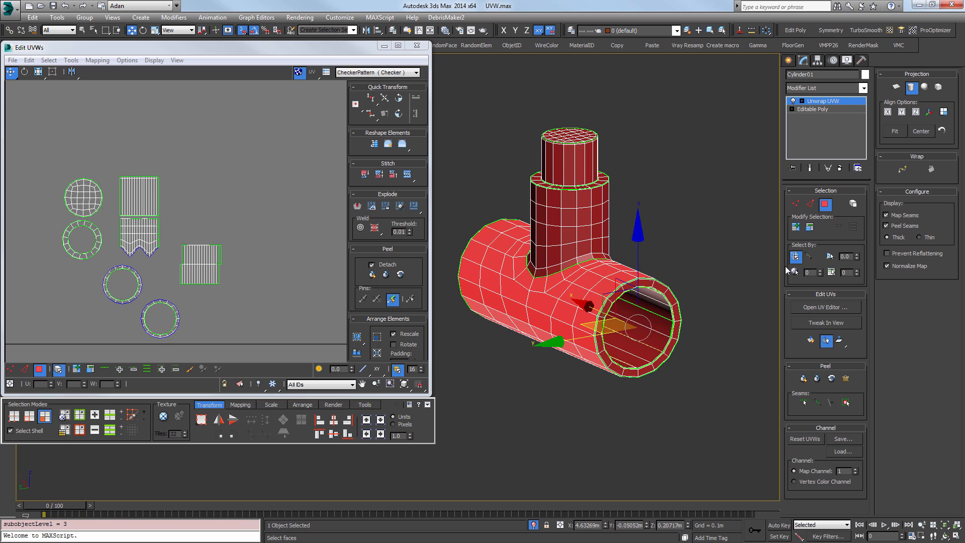
# Finish the outer wall's cylindrical projection and move its UV shell above the texture tile.
pyautogui.scroll(2, 635, 327)
pyautogui.moveTo(233, 332); pyautogui.dragTo(181, 245, button='middle')
pyautogui.scroll(-2, 181, 246)
pyautogui.scroll(1, 43, 254)
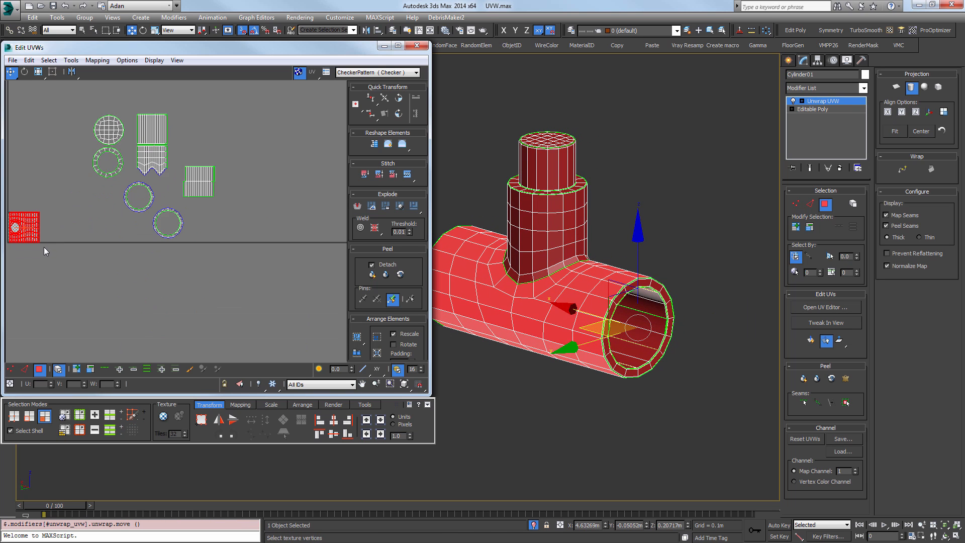
pyautogui.moveTo(45, 250); pyautogui.dragTo(113, 301, button='middle')
pyautogui.scroll(2, 83, 279)
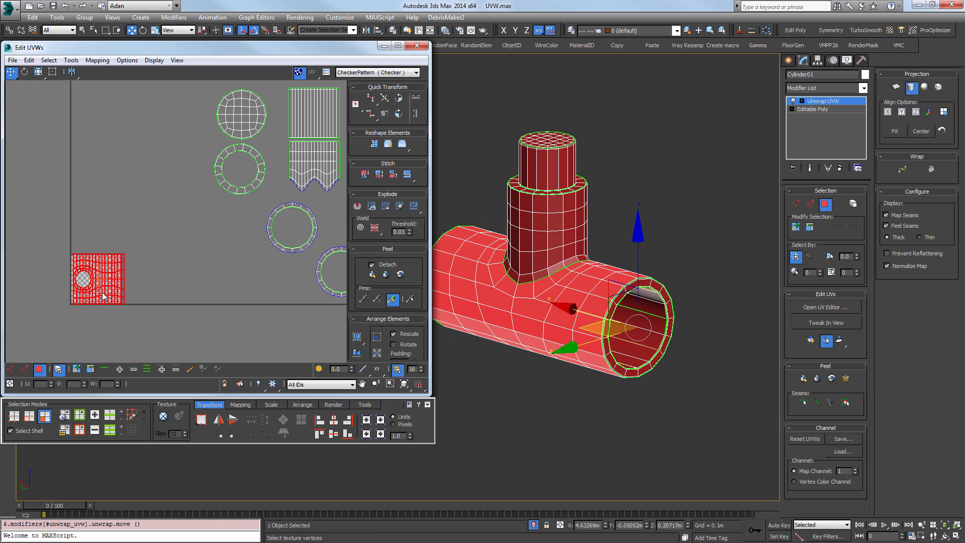
pyautogui.click(911, 89)
pyautogui.moveTo(137, 218); pyautogui.dragTo(136, 216)
pyautogui.moveTo(100, 279); pyautogui.dragTo(142, 182)
# Select all UV shells, rescale them relative to each other, and pack them into the texture tile.
pyautogui.scroll(-1, 223, 282)
pyautogui.moveTo(223, 282); pyautogui.dragTo(166, 311, button='middle')
pyautogui.scroll(-1, 167, 310)
pyautogui.moveTo(319, 321); pyautogui.dragTo(28, 93)
pyautogui.click(358, 352)
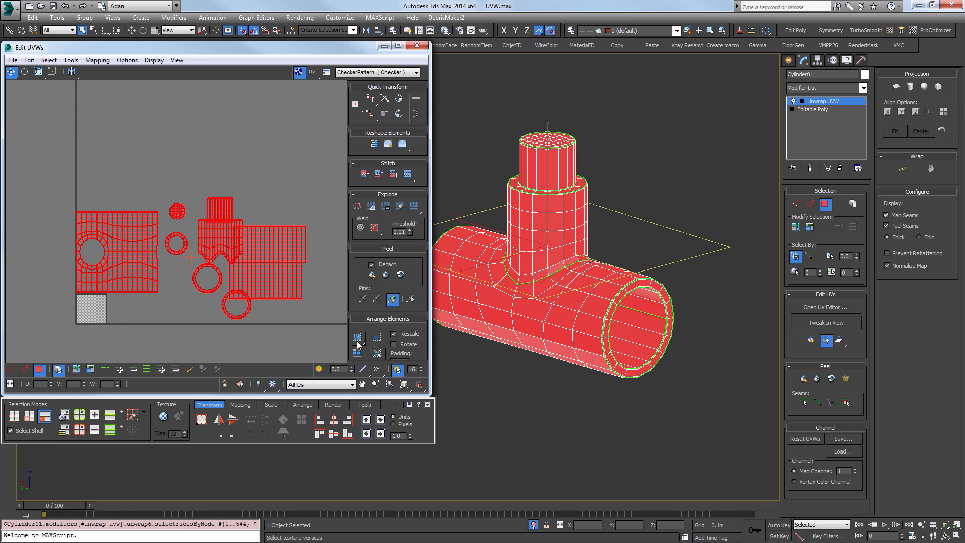
pyautogui.click(228, 333)
# Select an edge on the main pipe's outer side seam to locate the split edge in the packed UV layout.
pyautogui.scroll(3, 83, 298)
pyautogui.moveTo(83, 298); pyautogui.dragTo(198, 255, button='middle')
pyautogui.scroll(2, 165, 285)
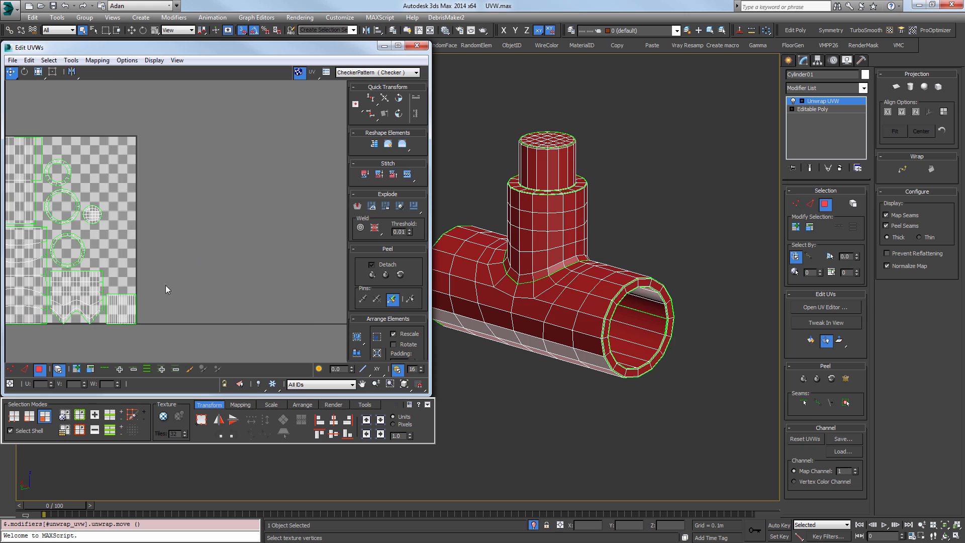
pyautogui.moveTo(164, 285); pyautogui.dragTo(226, 196, button='middle')
pyautogui.scroll(3, 605, 283)
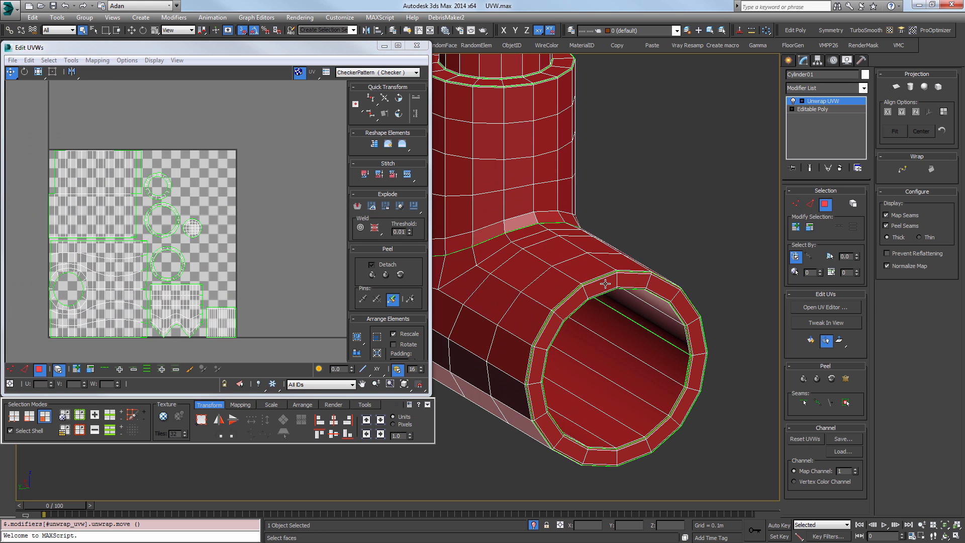
pyautogui.keyDown('alt'); pyautogui.moveTo(548, 294); pyautogui.dragTo(580, 299, button='middle'); pyautogui.keyUp('alt')
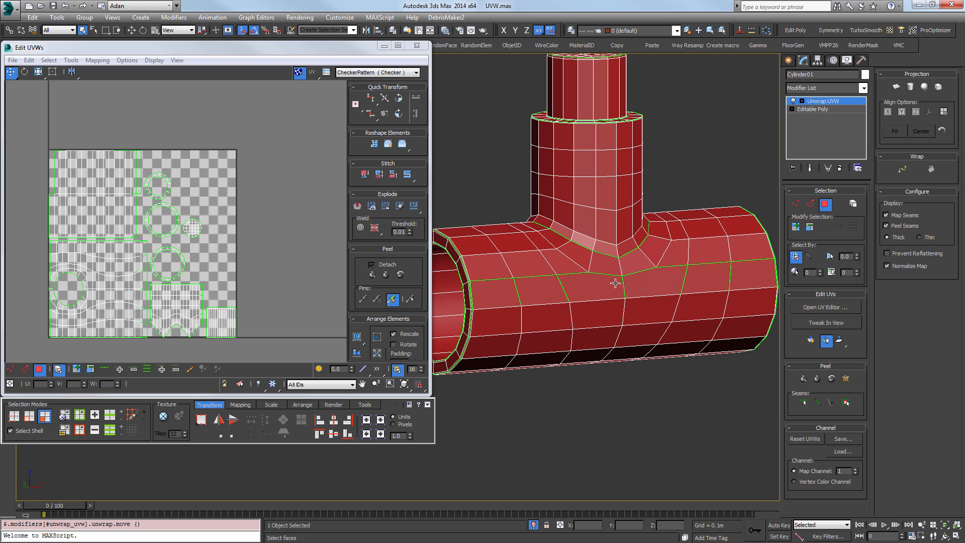
pyautogui.press('2')
pyautogui.click(735, 280)
pyautogui.click(729, 277)
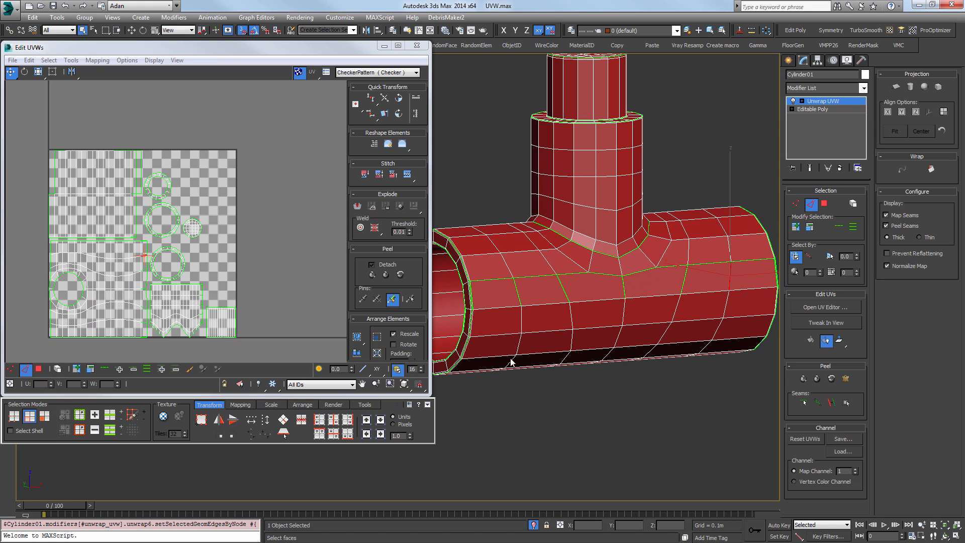
pyautogui.scroll(10, 248, 192)
pyautogui.click(221, 225)
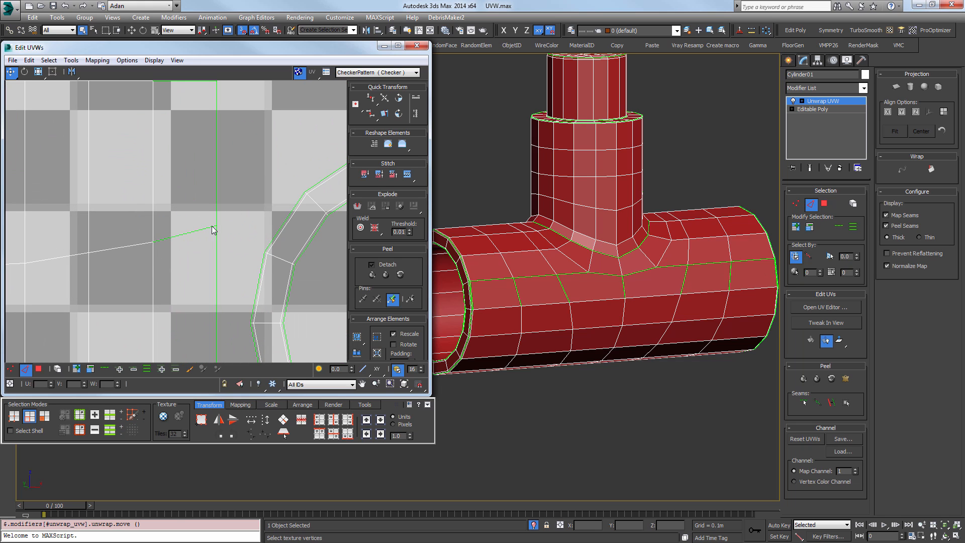
# Weld the split vertices at the outer seam edge and upper right corner of the main pipe's outer wall UV shell.
pyautogui.press('1')
pyautogui.click(222, 225)
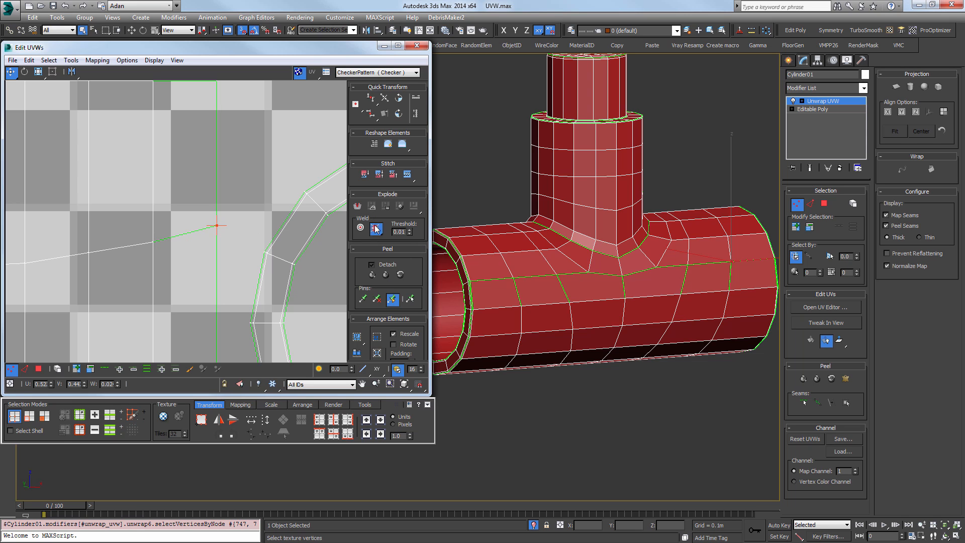
pyautogui.moveTo(222, 122); pyautogui.dragTo(238, 235, button='middle')
pyautogui.scroll(2, 242, 209)
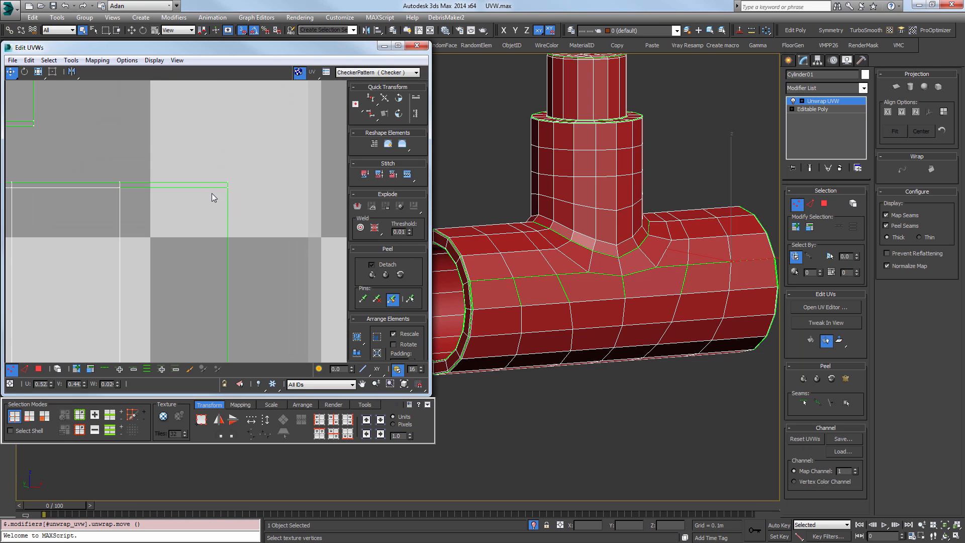
pyautogui.moveTo(211, 190); pyautogui.dragTo(211, 190)
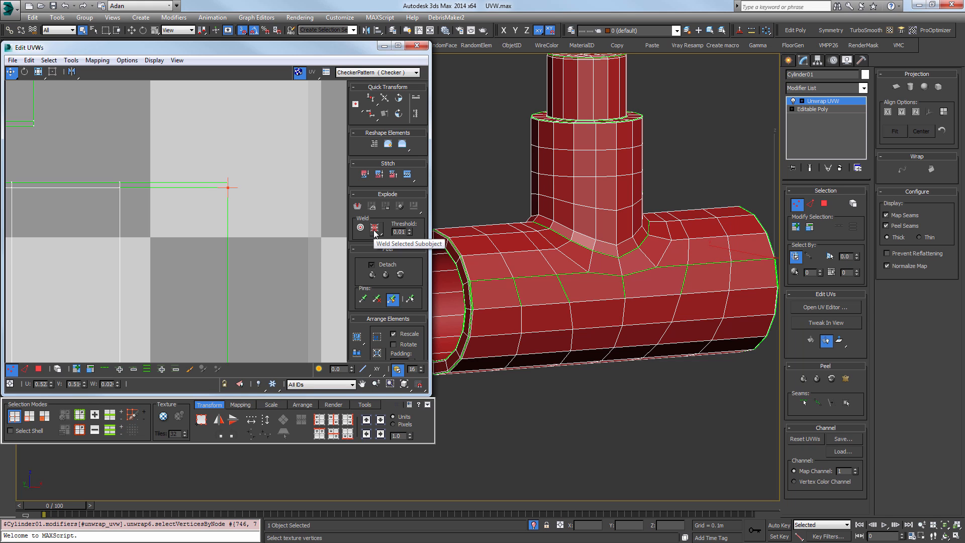
pyautogui.click(375, 228)
# Weld the next split vertices one by one down the right seam edge of the outer wall UV shell.
pyautogui.moveTo(210, 271); pyautogui.dragTo(215, 131, button='middle')
pyautogui.moveTo(236, 347); pyautogui.dragTo(234, 171, button='middle')
pyautogui.moveTo(242, 235); pyautogui.dragTo(226, 185)
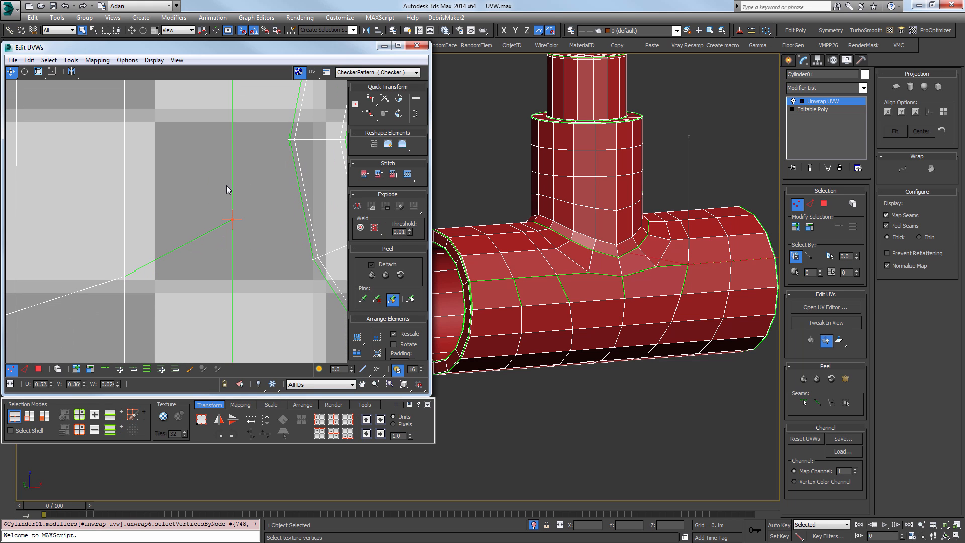
pyautogui.click(376, 232)
pyautogui.scroll(-2, 201, 246)
pyautogui.moveTo(208, 276); pyautogui.dragTo(228, 239, button='middle')
pyautogui.moveTo(240, 169); pyautogui.dragTo(216, 128)
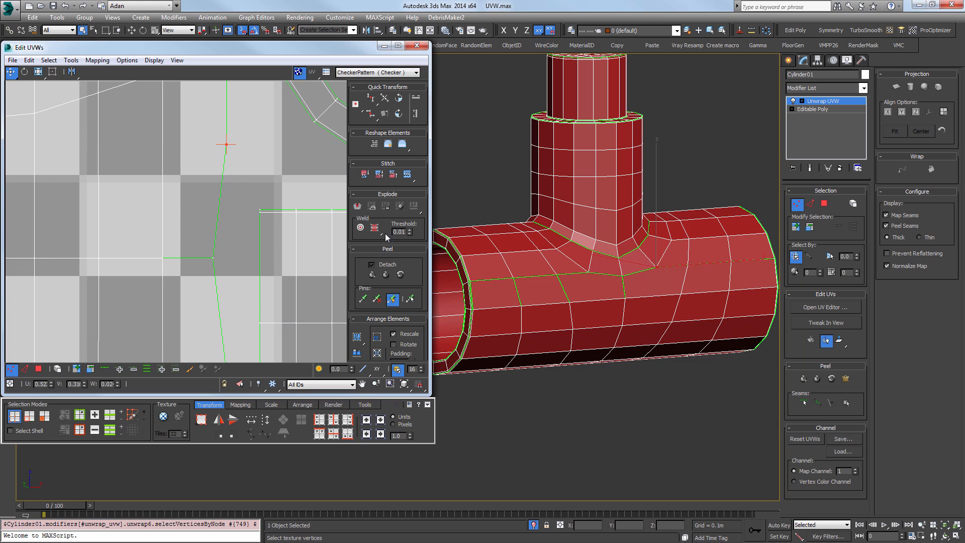
pyautogui.moveTo(213, 250); pyautogui.dragTo(212, 251)
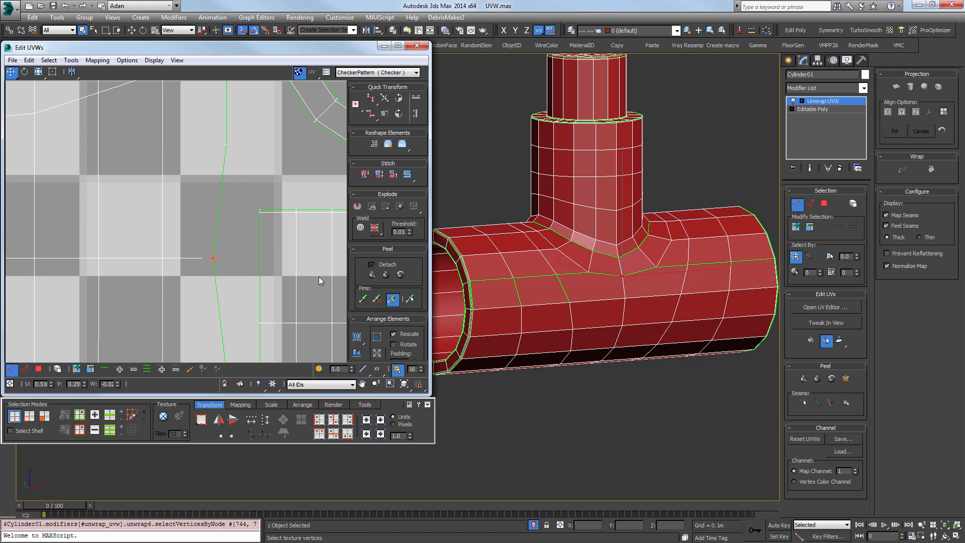
# Select the remaining split vertices at the lower end of the outer wall shell's right edge and weld them.
pyautogui.scroll(-10, 239, 269)
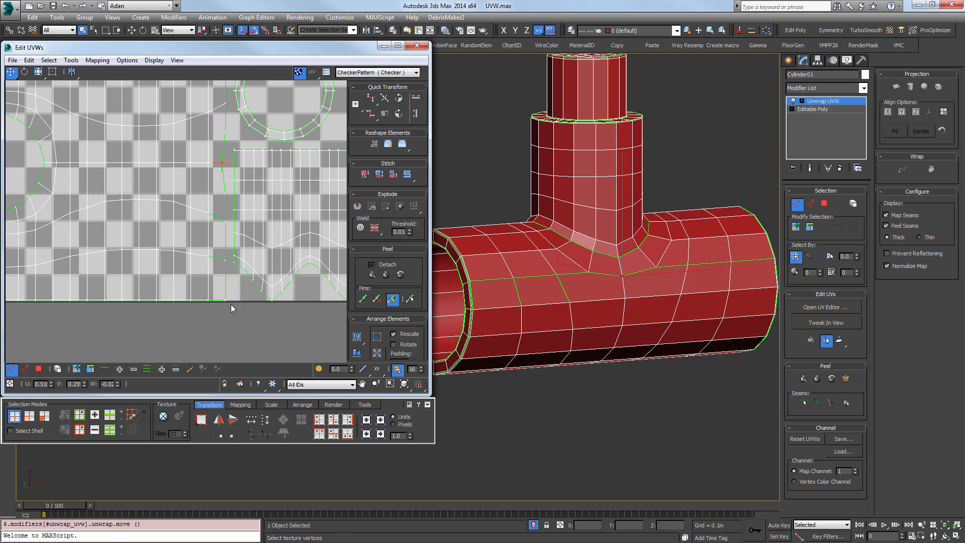
pyautogui.moveTo(231, 304); pyautogui.dragTo(218, 149)
pyautogui.scroll(8, 229, 298)
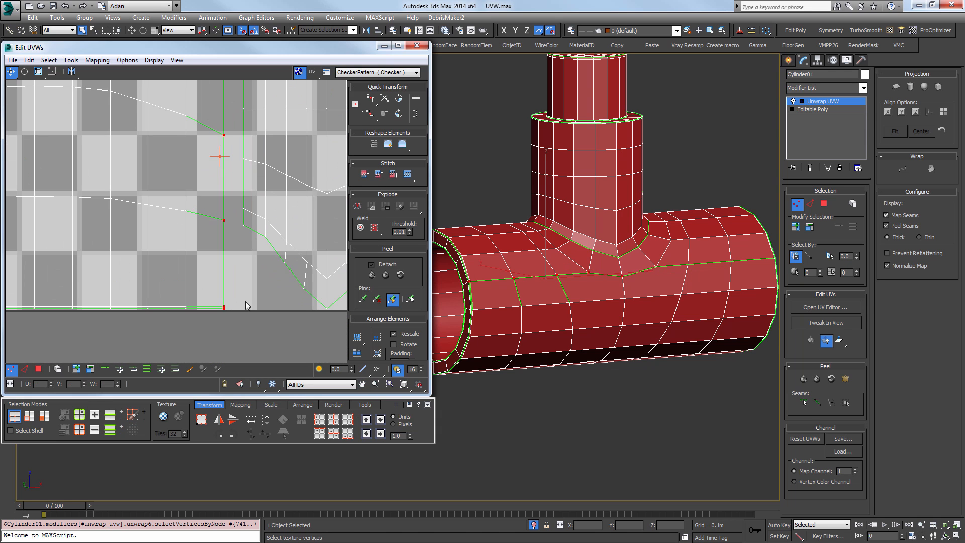
pyautogui.scroll(3, 246, 305)
pyautogui.click(376, 232)
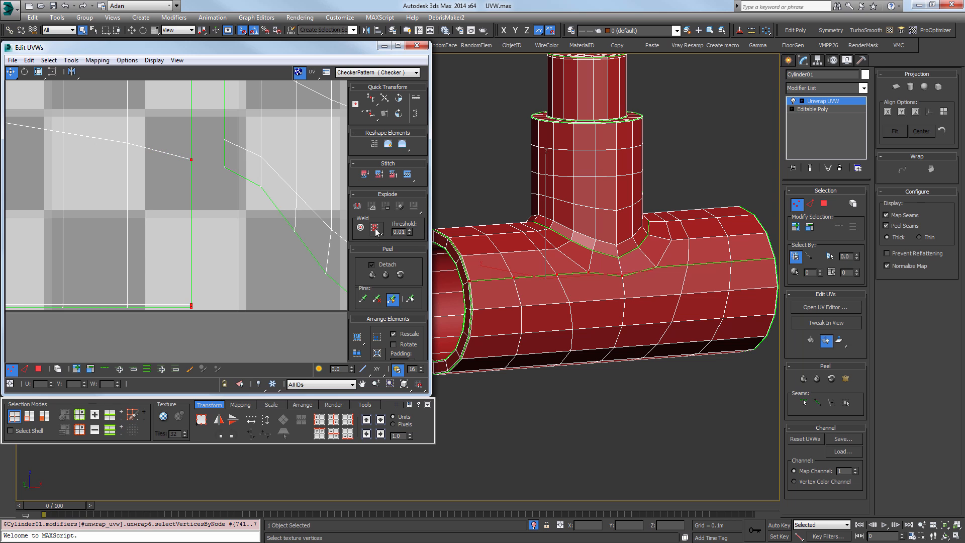
# Weld the split vertices along the right edge of the vertical branch's wavy-bottomed UV shell.
pyautogui.scroll(-6, 197, 253)
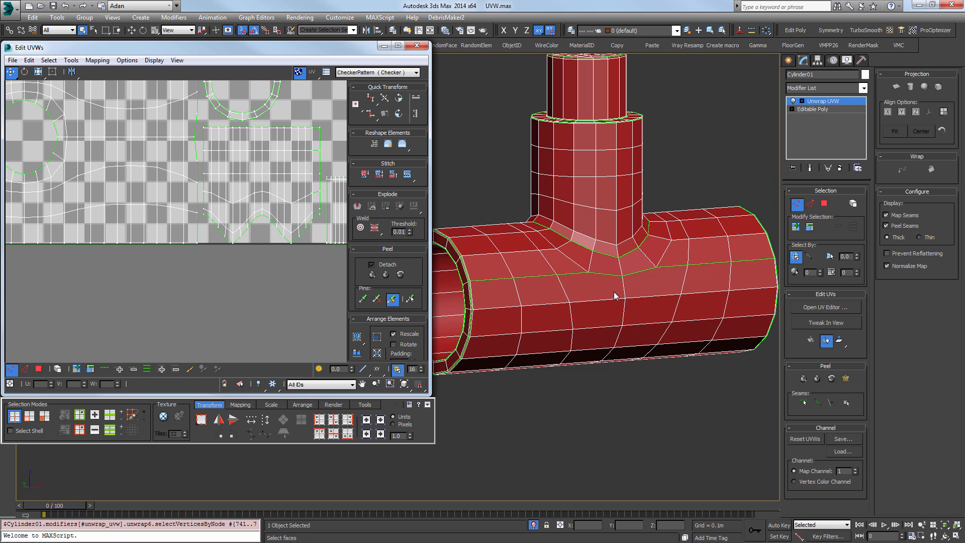
pyautogui.keyDown('alt'); pyautogui.moveTo(615, 295); pyautogui.dragTo(520, 295, button='middle'); pyautogui.keyUp('alt')
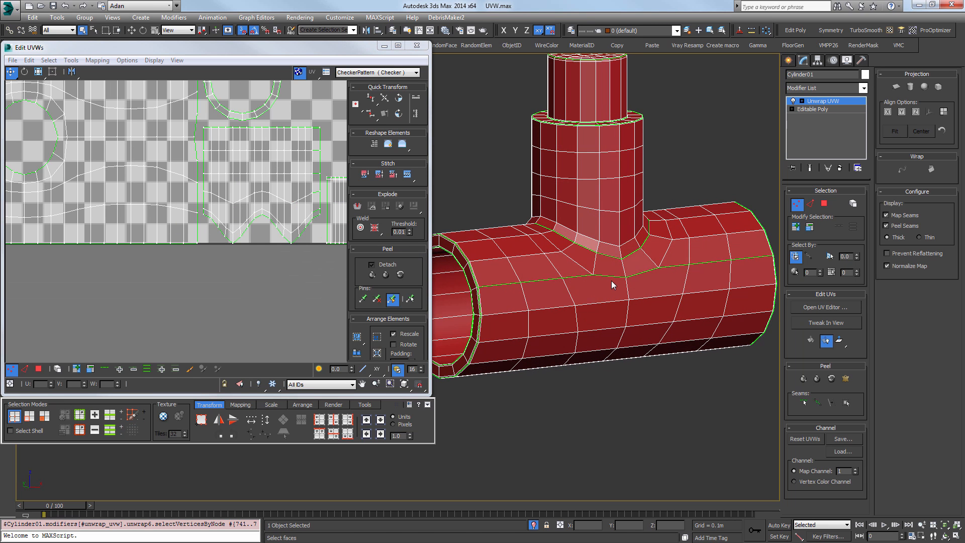
pyautogui.keyDown('alt'); pyautogui.moveTo(593, 324); pyautogui.dragTo(545, 286, button='middle'); pyautogui.keyUp('alt')
pyautogui.scroll(-5, 544, 286)
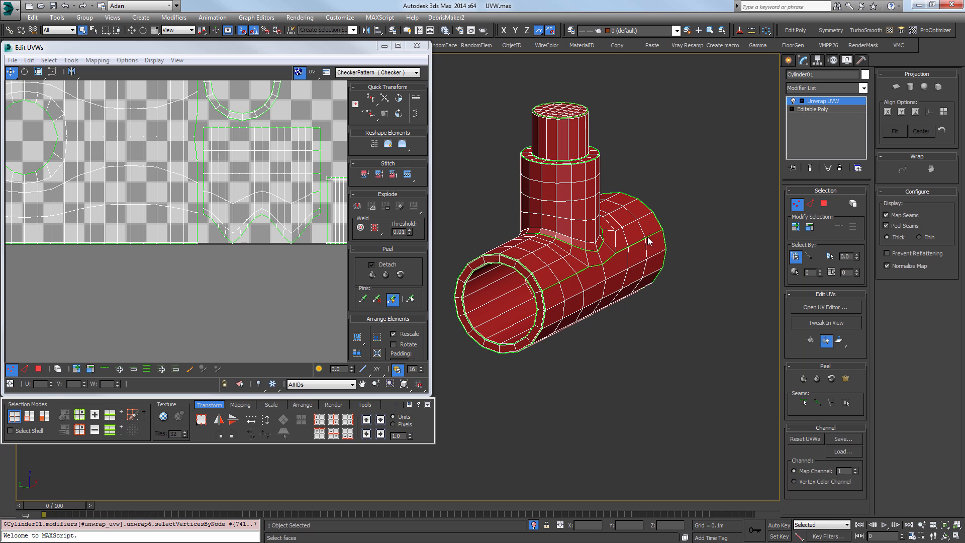
pyautogui.keyDown('alt'); pyautogui.moveTo(533, 320); pyautogui.dragTo(544, 348, button='middle'); pyautogui.keyUp('alt')
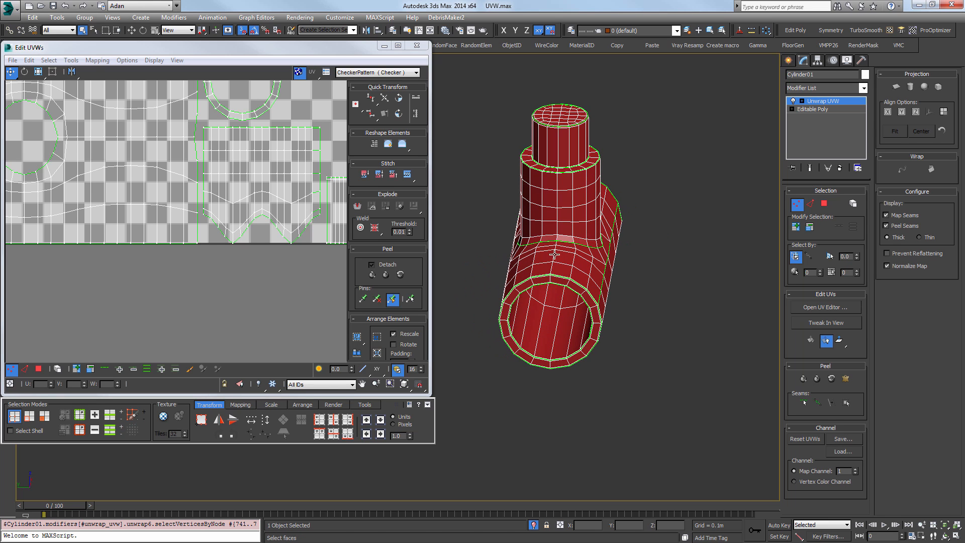
pyautogui.moveTo(275, 241); pyautogui.dragTo(241, 260, button='middle')
pyautogui.moveTo(312, 193); pyautogui.dragTo(255, 230, button='middle')
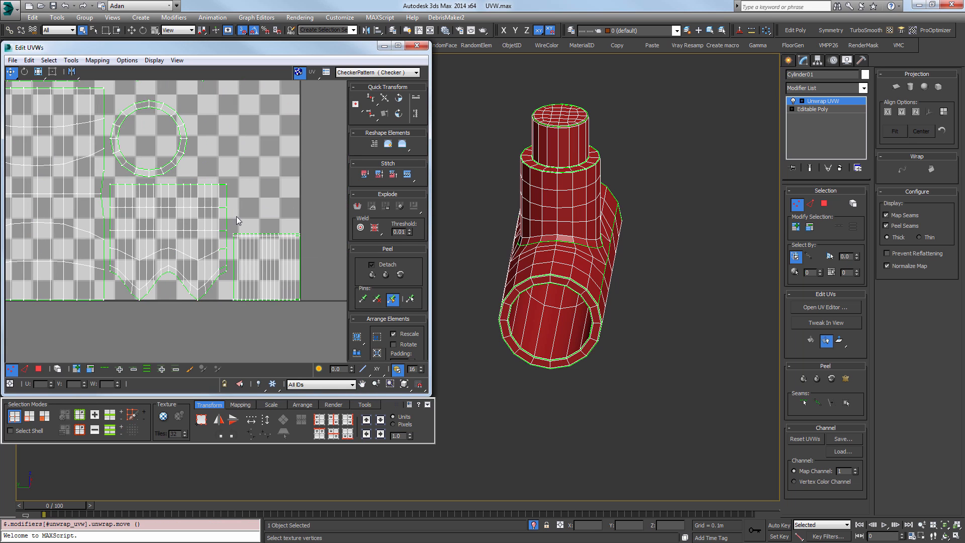
pyautogui.scroll(4, 236, 216)
pyautogui.moveTo(236, 287); pyautogui.dragTo(222, 112)
pyautogui.click(375, 231)
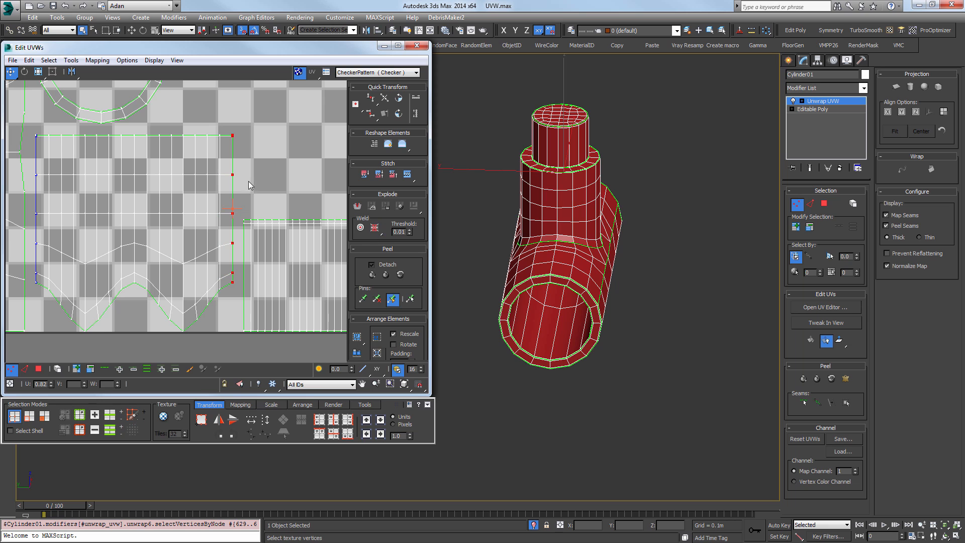
# Weld the split vertices along the right seam line of the large rectangular UV shell at the top of the tile.
pyautogui.moveTo(264, 212); pyautogui.dragTo(302, 292, button='middle')
pyautogui.moveTo(196, 193); pyautogui.dragTo(243, 267, button='middle')
pyautogui.scroll(-2, 252, 224)
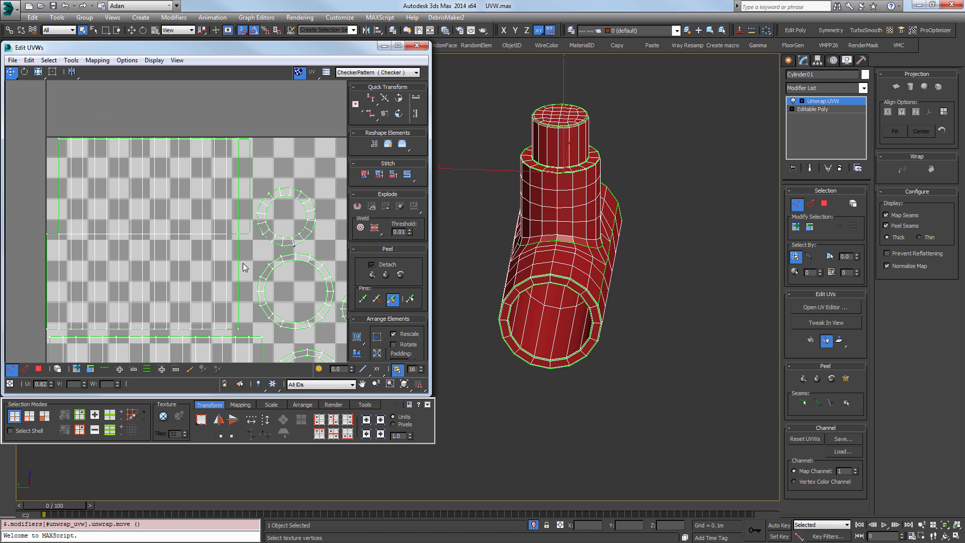
pyautogui.scroll(1, 243, 296)
pyautogui.moveTo(245, 337); pyautogui.dragTo(232, 325)
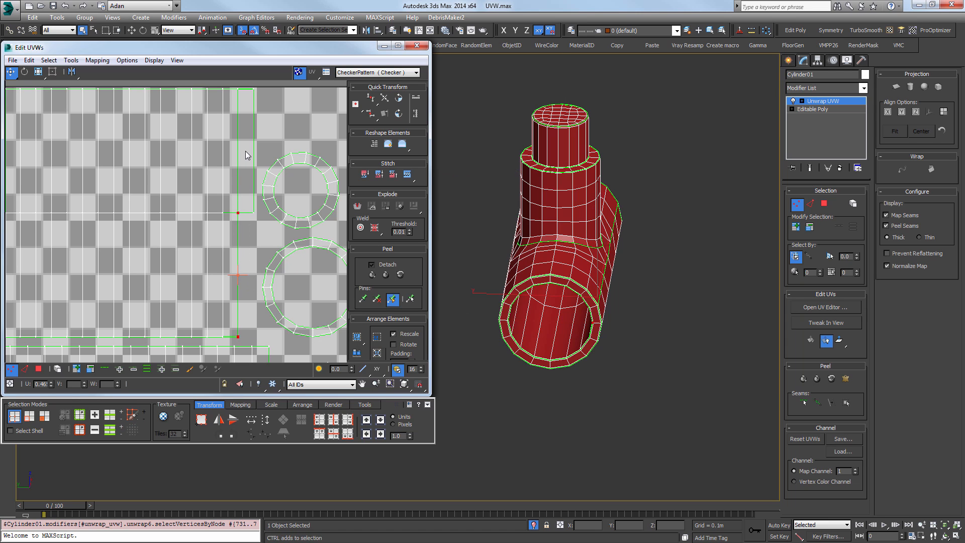
pyautogui.moveTo(245, 151); pyautogui.dragTo(227, 218, button='middle')
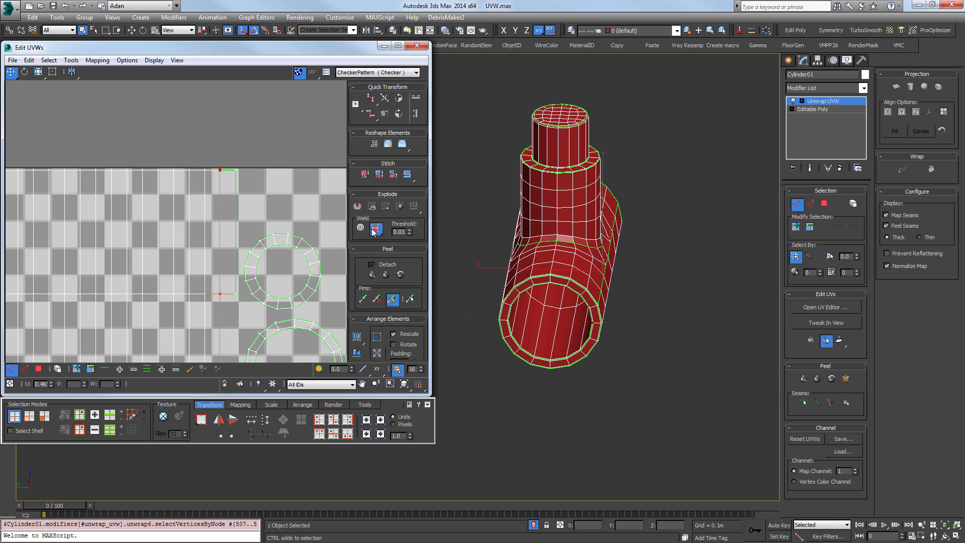
pyautogui.scroll(-3, 246, 185)
pyautogui.moveTo(230, 327); pyautogui.dragTo(215, 243, button='middle')
pyautogui.moveTo(163, 202); pyautogui.dragTo(157, 201, button='middle')
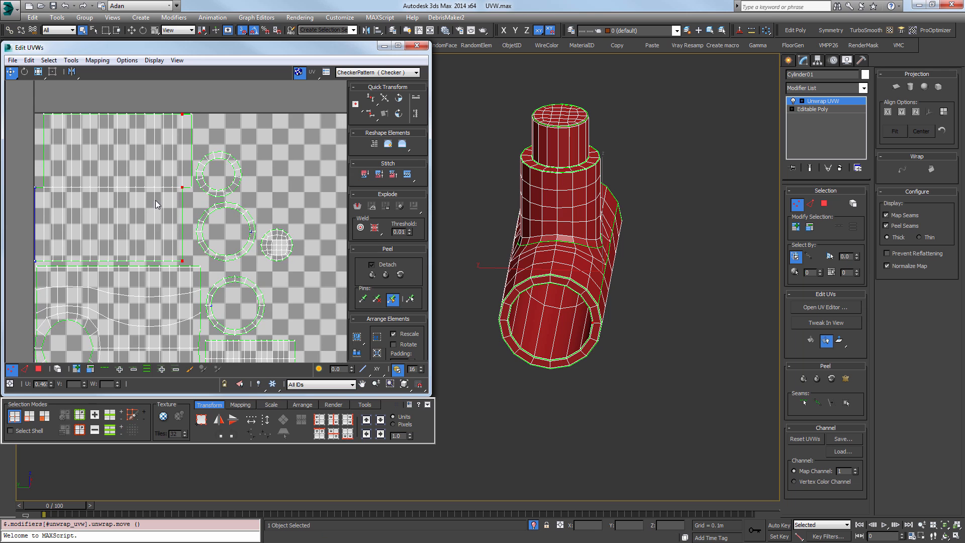
# Break off the narrow strip of faces overhanging the top rectangular shell's right edge and move it beside the gap on the left edge.
pyautogui.scroll(2, 155, 200)
pyautogui.moveTo(61, 92); pyautogui.dragTo(86, 132, button='middle')
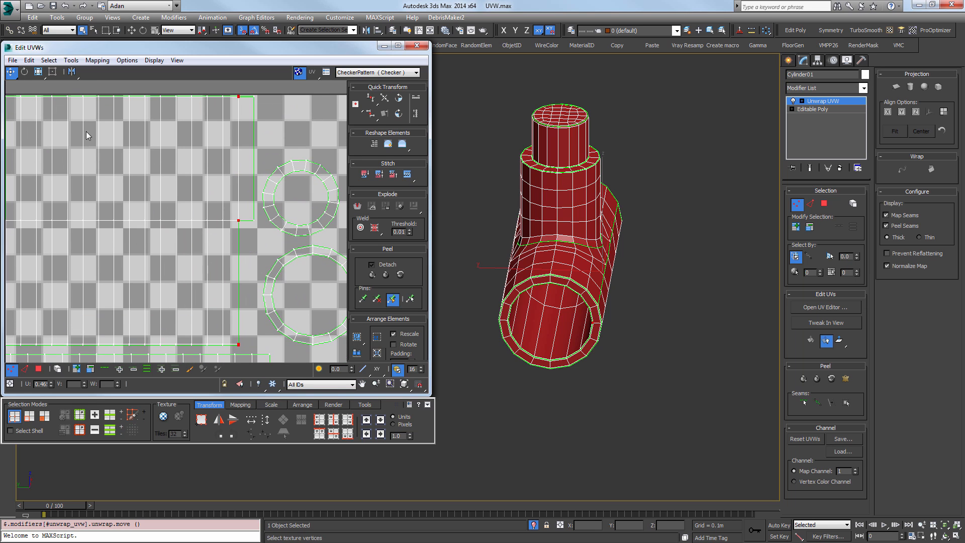
pyautogui.click(39, 372)
pyautogui.click(249, 150)
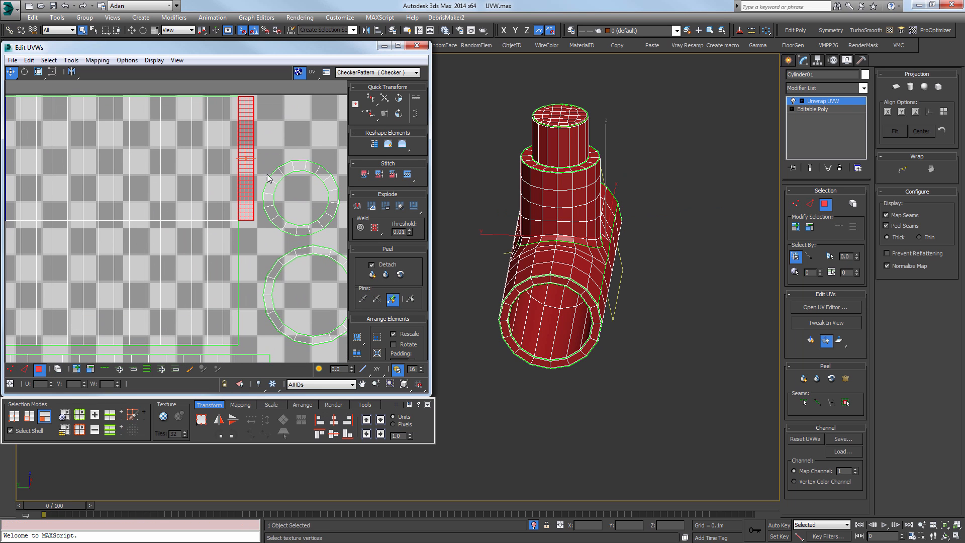
pyautogui.scroll(-2, 183, 198)
pyautogui.moveTo(183, 198); pyautogui.dragTo(226, 238, button='middle')
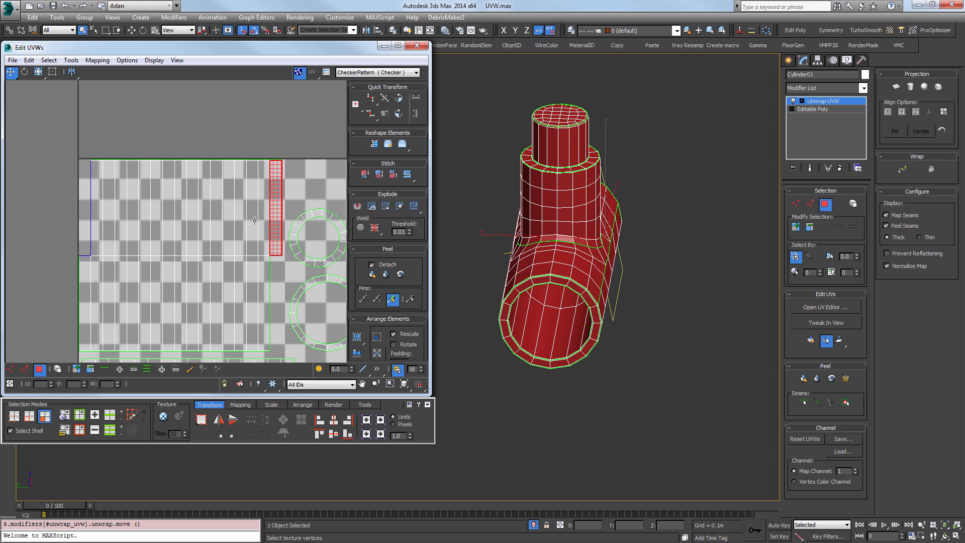
pyautogui.scroll(2, 282, 216)
pyautogui.moveTo(274, 220); pyautogui.dragTo(283, 205)
pyautogui.hotkey('ctrl', 'z')
pyautogui.moveTo(187, 279); pyautogui.dragTo(219, 234, button='middle')
pyautogui.press('w')
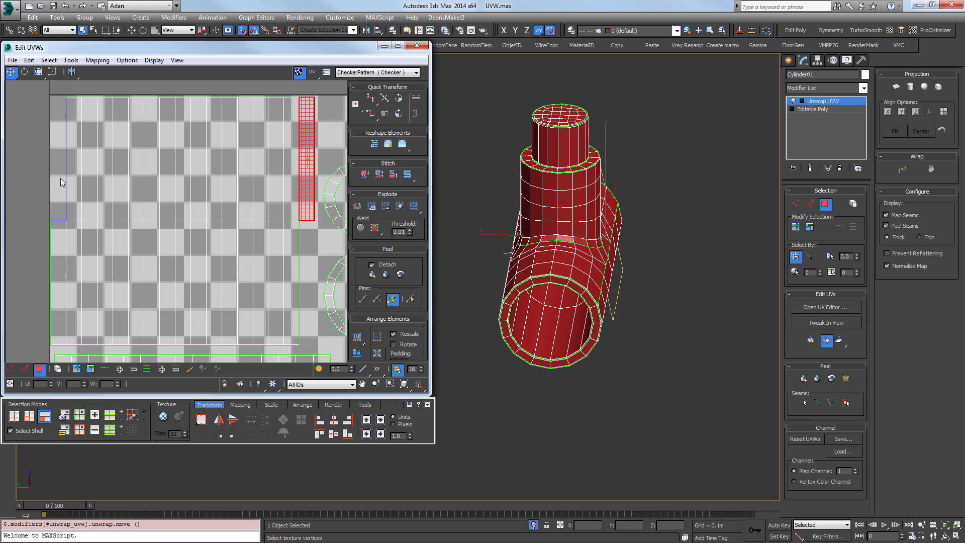
pyautogui.rightClick(310, 200)
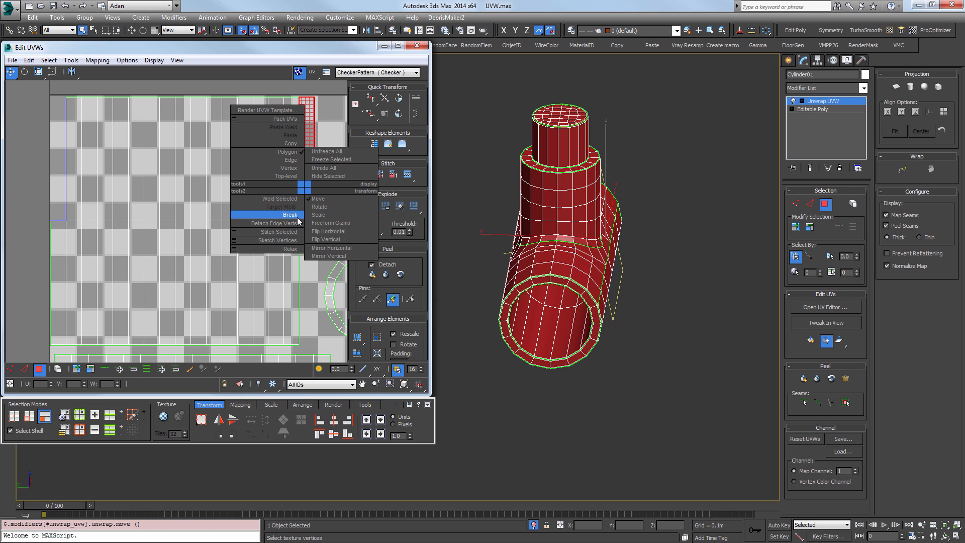
pyautogui.click(289, 217)
pyautogui.moveTo(311, 182); pyautogui.dragTo(52, 178)
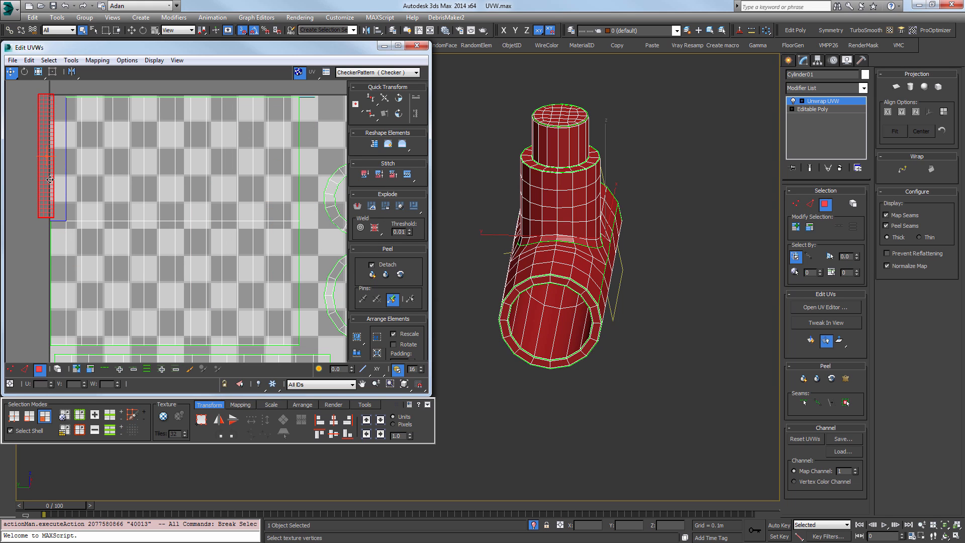
# Stitch the detached strip to the rectangular shell's left edge and weld the split vertices at the strip's lower outer corner.
pyautogui.press('2')
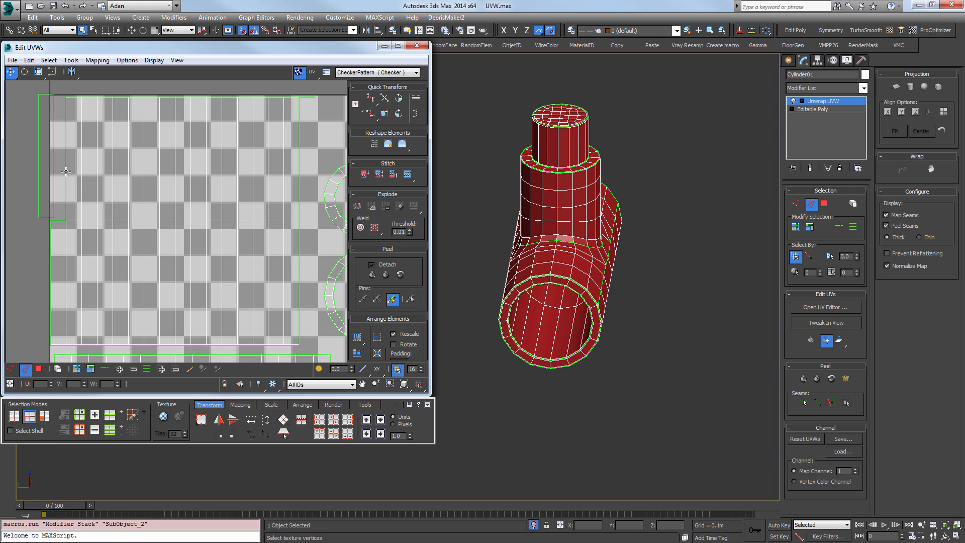
pyautogui.click(67, 170)
pyautogui.press('w')
pyautogui.scroll(3, 152, 228)
pyautogui.press('1')
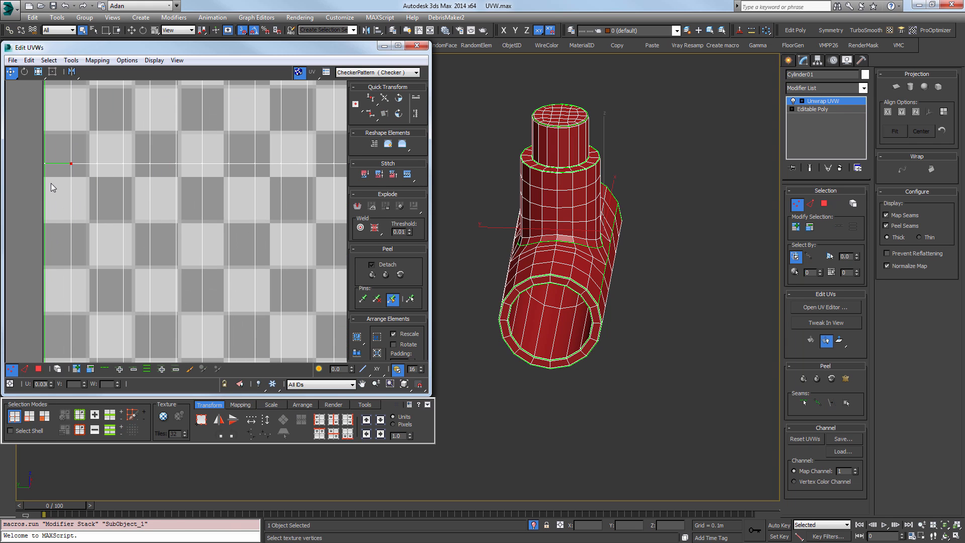
pyautogui.click(44, 163)
pyautogui.moveTo(77, 196); pyautogui.dragTo(132, 305, button='middle')
pyautogui.scroll(-2, 133, 301)
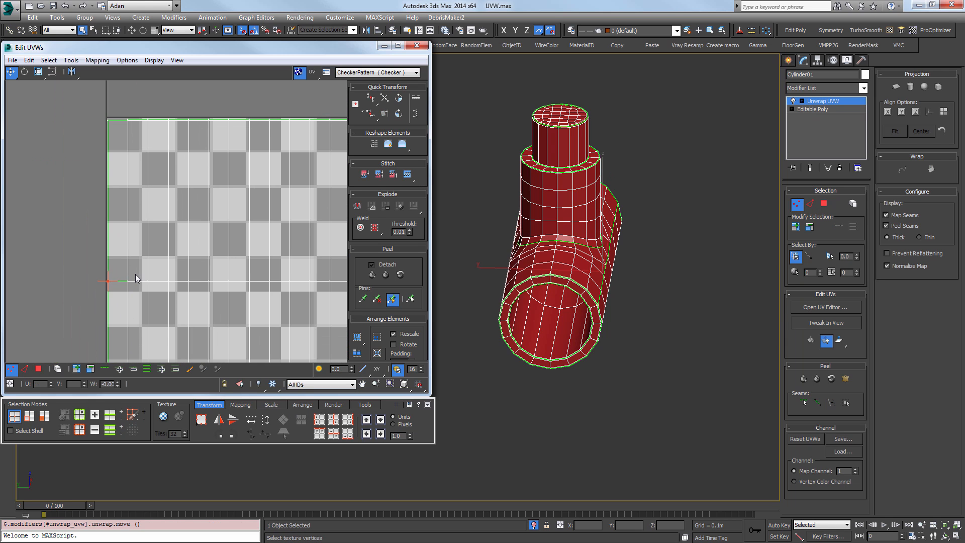
pyautogui.rightClick(106, 283)
# Break off the thin leftover face at the rectangular shell's upper right corner and move it next to the upper left corner.
pyautogui.moveTo(271, 223); pyautogui.dragTo(182, 239, button='middle')
pyautogui.scroll(4, 221, 193)
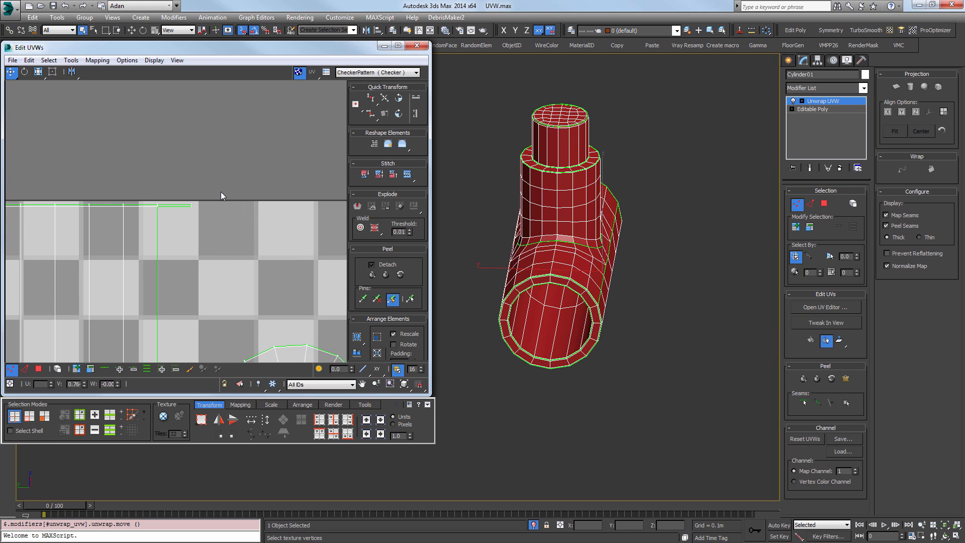
pyautogui.click(38, 369)
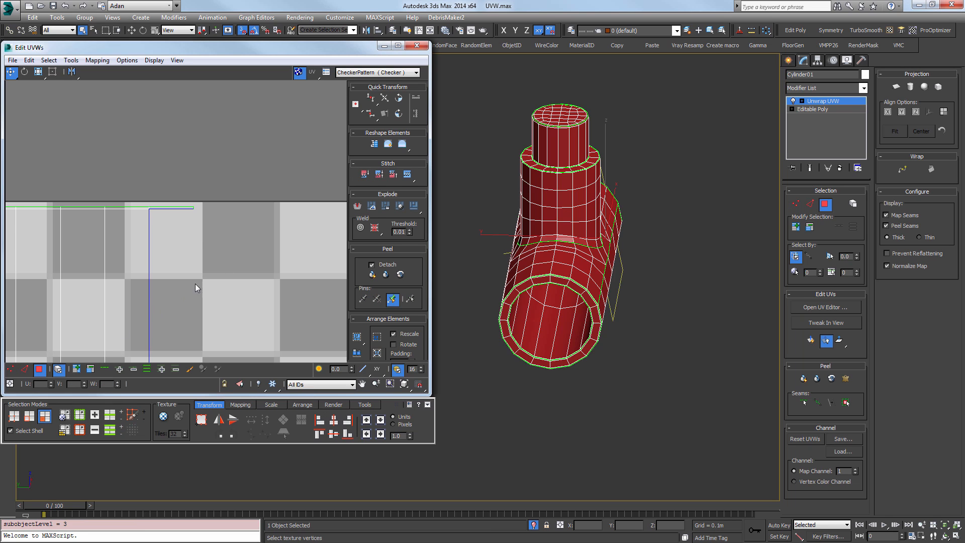
pyautogui.click(192, 207)
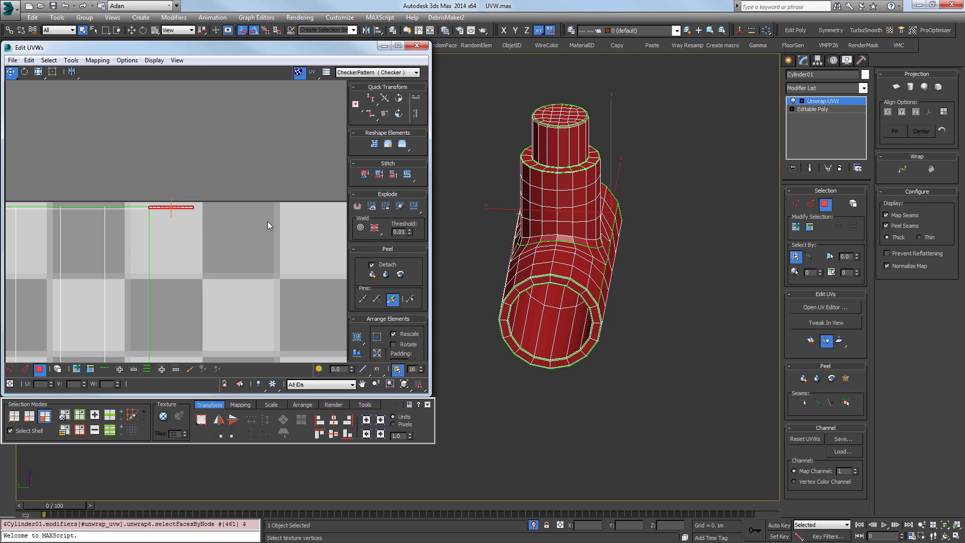
pyautogui.rightClick(171, 202)
pyautogui.click(170, 231)
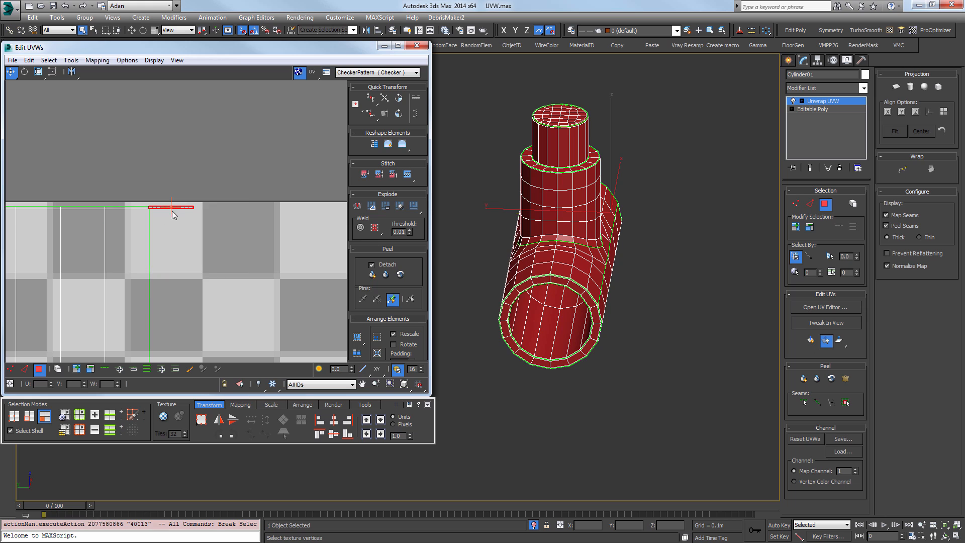
pyautogui.scroll(-3, 173, 210)
pyautogui.scroll(-1, 173, 214)
pyautogui.moveTo(173, 213); pyautogui.dragTo(306, 235, button='middle')
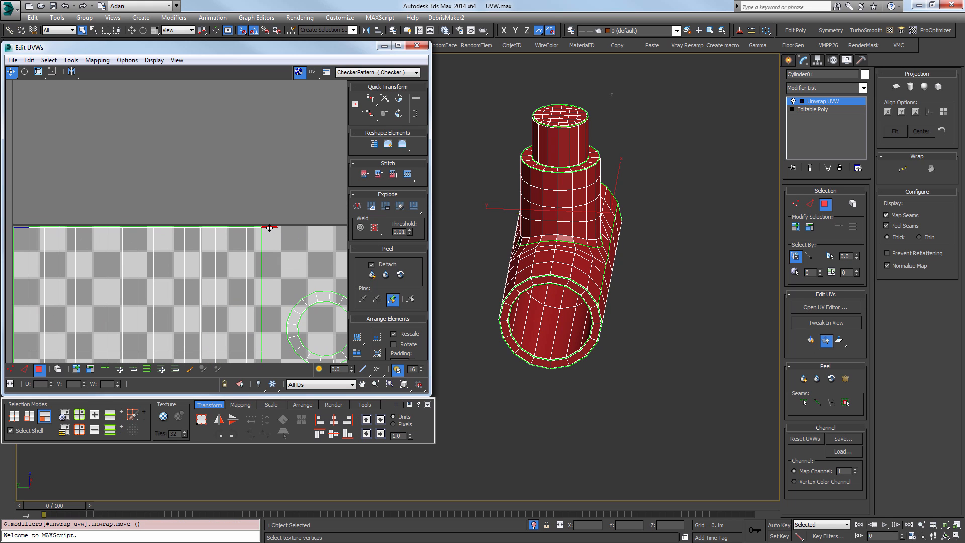
pyautogui.moveTo(21, 225); pyautogui.dragTo(23, 224)
pyautogui.scroll(8, 25, 229)
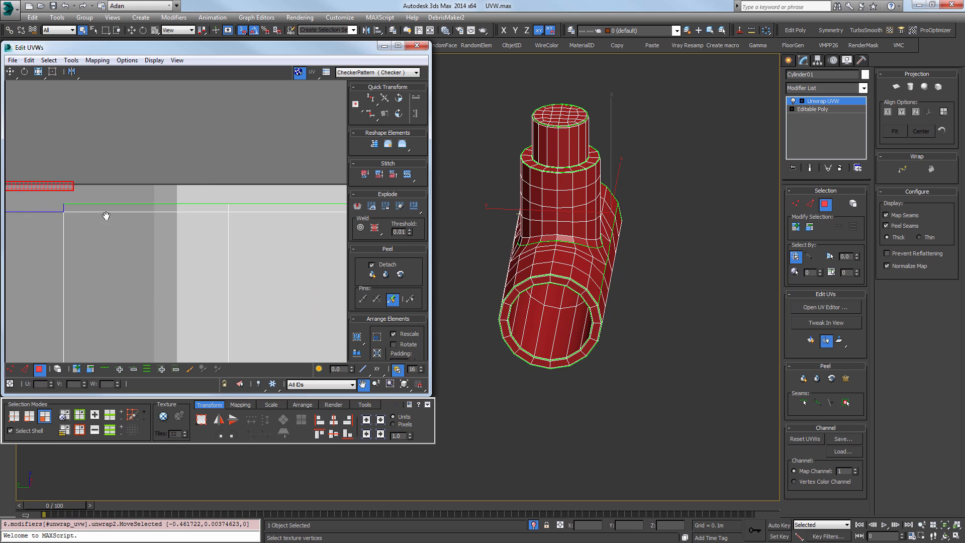
pyautogui.moveTo(105, 214); pyautogui.dragTo(234, 238, button='middle')
pyautogui.moveTo(176, 209); pyautogui.dragTo(153, 205)
pyautogui.press('2')
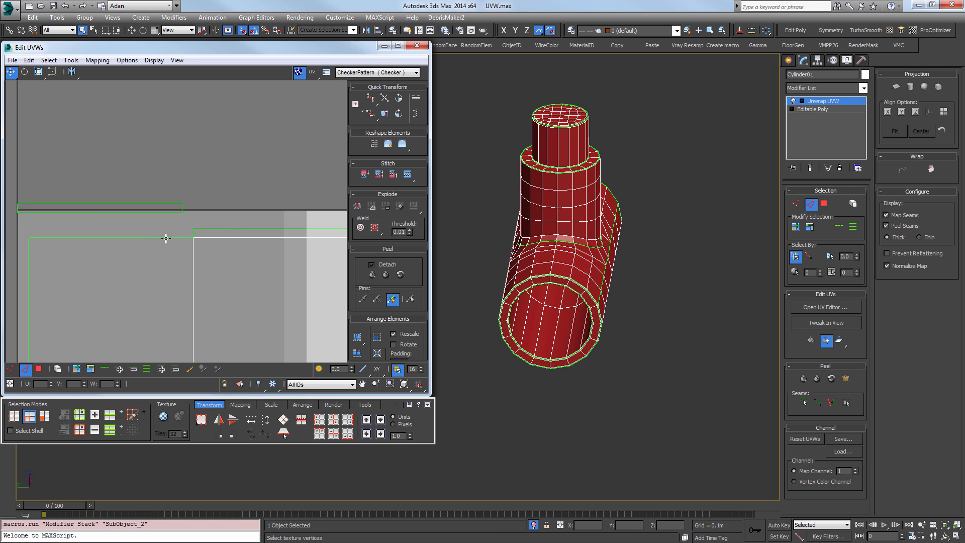
# Stitch the thin leftover face to the rectangular shell's upper left corner and weld the split vertices at its inner end.
pyautogui.click(166, 238)
pyautogui.press('1')
pyautogui.moveTo(186, 220); pyautogui.dragTo(204, 237)
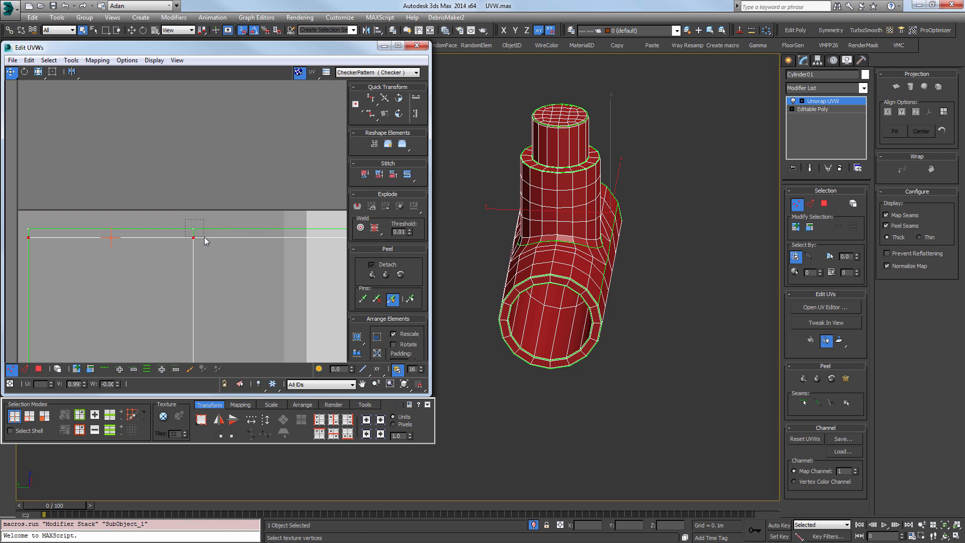
pyautogui.rightClick(190, 227)
pyautogui.click(375, 232)
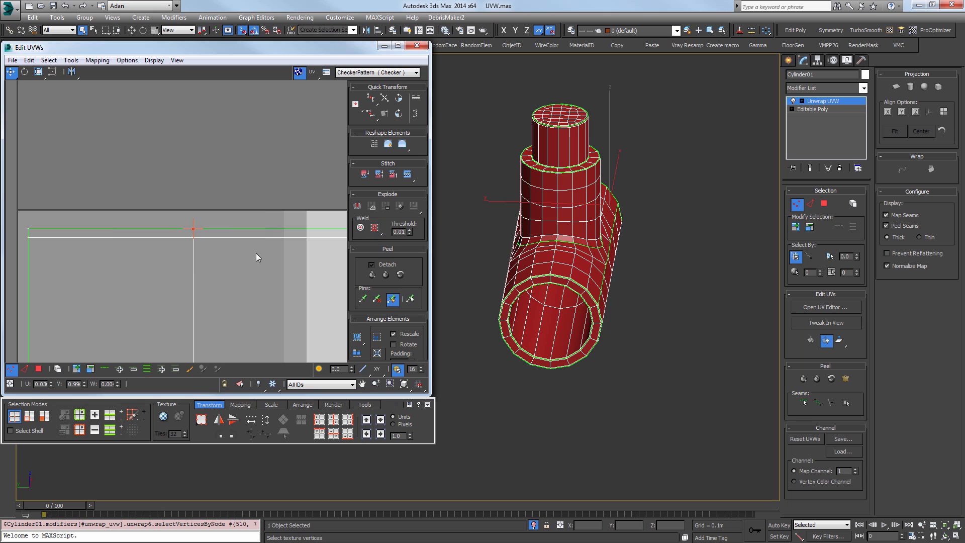
# Examine the seams at the horizontal pipe's ends and locate the inner wall's seam edge in the UV layout.
pyautogui.moveTo(256, 252); pyautogui.dragTo(252, 276, button='middle')
pyautogui.scroll(-5, 561, 279)
pyautogui.keyDown('alt'); pyautogui.moveTo(562, 279); pyautogui.dragTo(532, 275, button='middle'); pyautogui.keyUp('alt')
pyautogui.scroll(15, 586, 233)
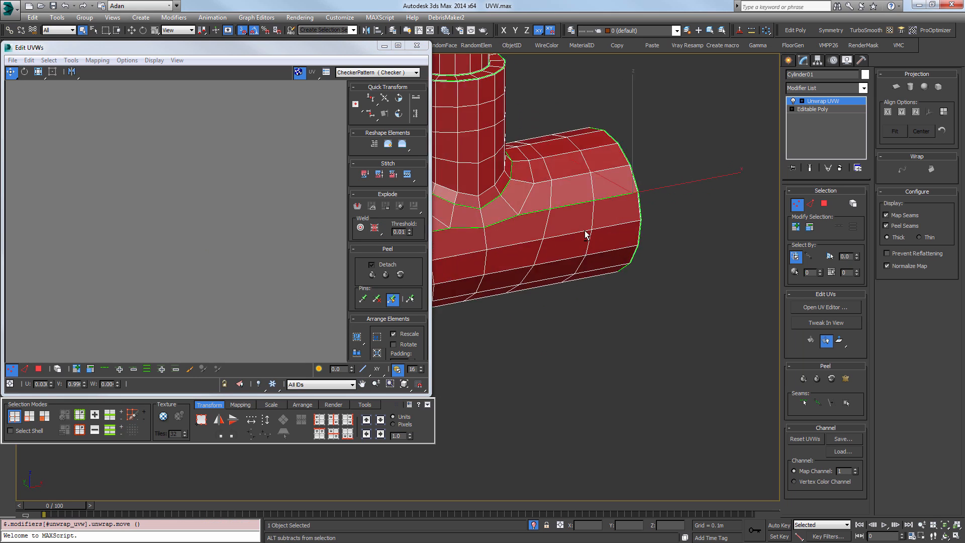
pyautogui.moveTo(582, 212)
pyautogui.keyDown('alt'); pyautogui.mouseDown(button='middle')
pyautogui.moveTo(581, 188)
pyautogui.moveTo(534, 192)
pyautogui.moveTo(549, 213)
pyautogui.moveTo(568, 207)
pyautogui.mouseUp(button='middle'); pyautogui.keyUp('alt')
pyautogui.scroll(-5, 581, 188)
pyautogui.scroll(-5, 642, 273)
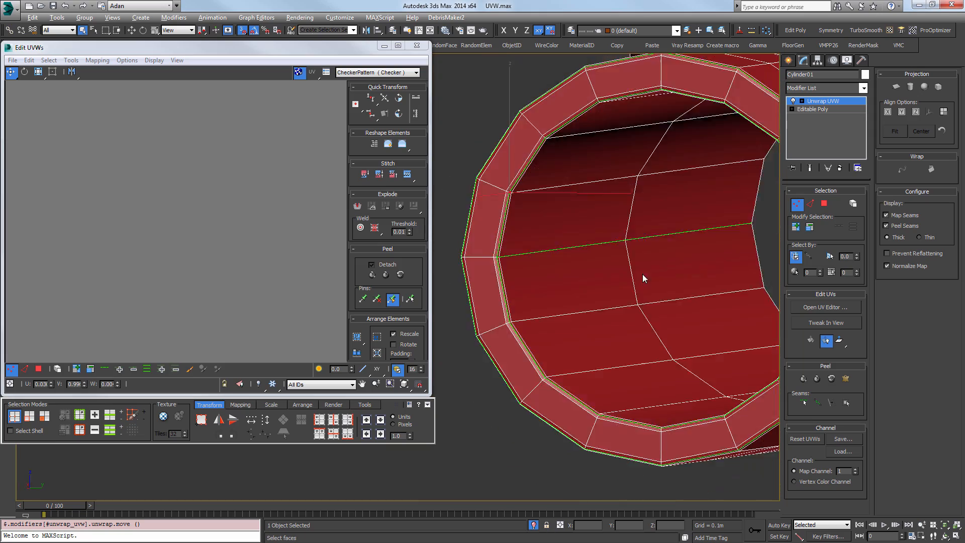
pyautogui.keyDown('alt'); pyautogui.moveTo(642, 274); pyautogui.dragTo(553, 227, button='middle'); pyautogui.keyUp('alt')
pyautogui.scroll(-3, 651, 278)
pyautogui.scroll(5, 657, 257)
pyautogui.press('2')
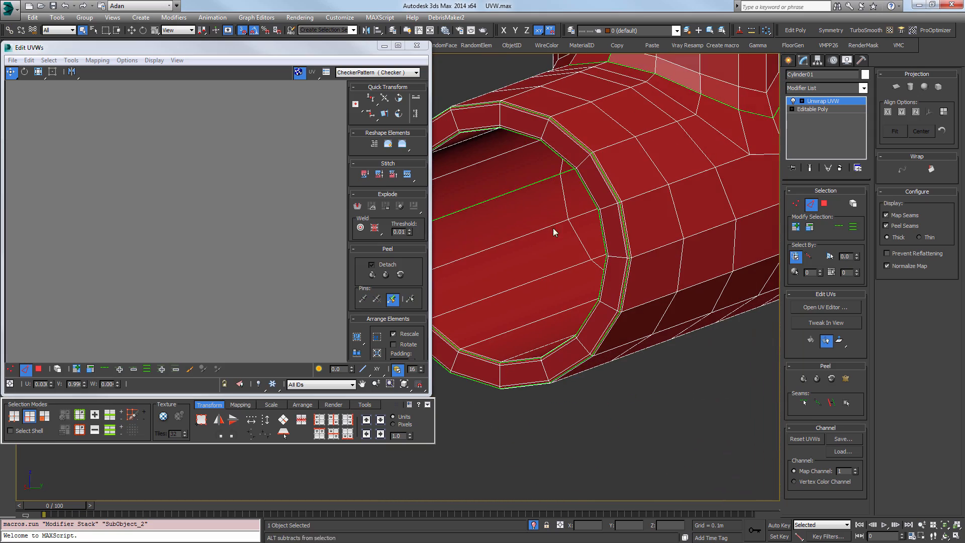
pyautogui.click(544, 185)
pyautogui.click(225, 258)
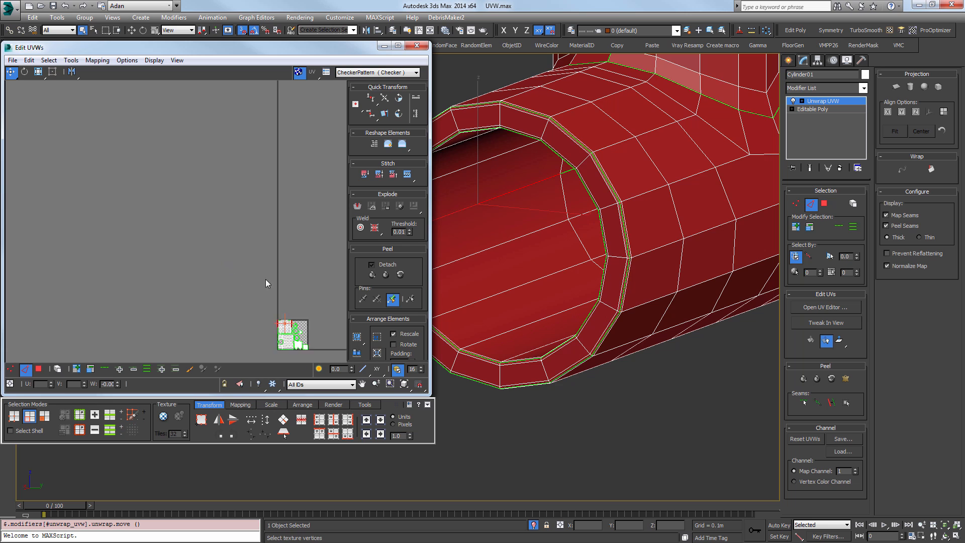
# Break the inner wall's rectangular UV shell along the edge line running along the top of the horizontal pipe's interior.
pyautogui.scroll(3, 294, 339)
pyautogui.scroll(-2, 501, 295)
pyautogui.keyDown('alt'); pyautogui.moveTo(502, 295); pyautogui.dragTo(565, 156, button='middle'); pyautogui.keyUp('alt')
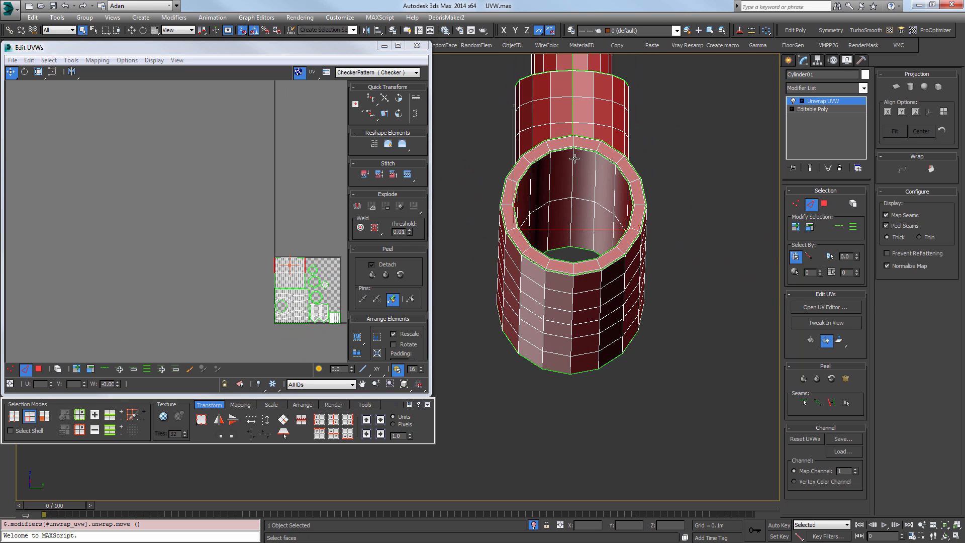
pyautogui.scroll(5, 308, 272)
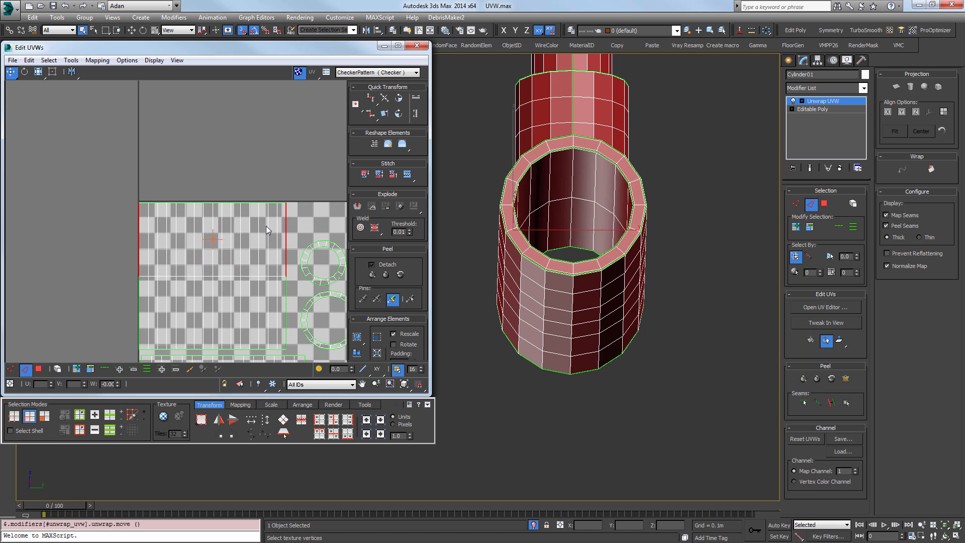
pyautogui.click(573, 169)
pyautogui.click(839, 228)
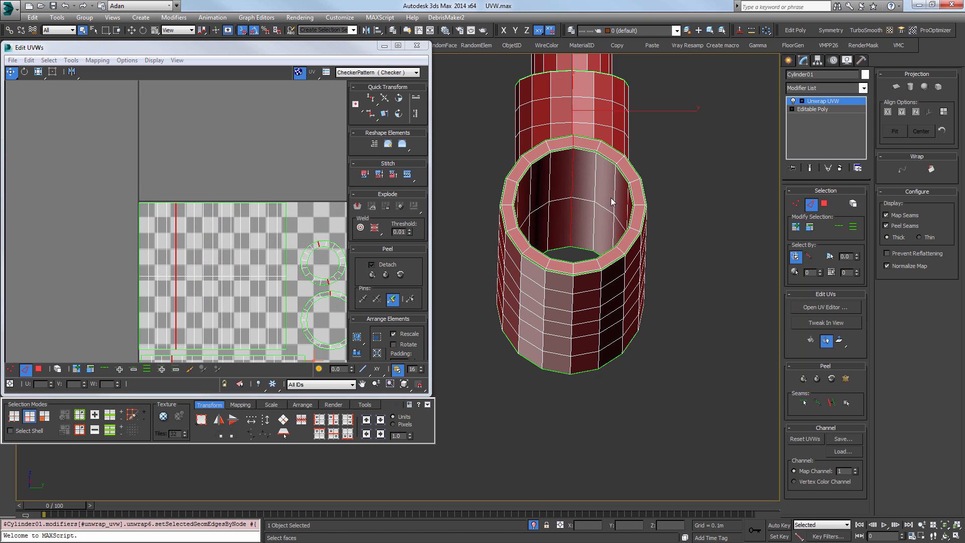
pyautogui.keyDown('alt'); pyautogui.moveTo(614, 197); pyautogui.dragTo(620, 212, button='middle'); pyautogui.keyUp('alt')
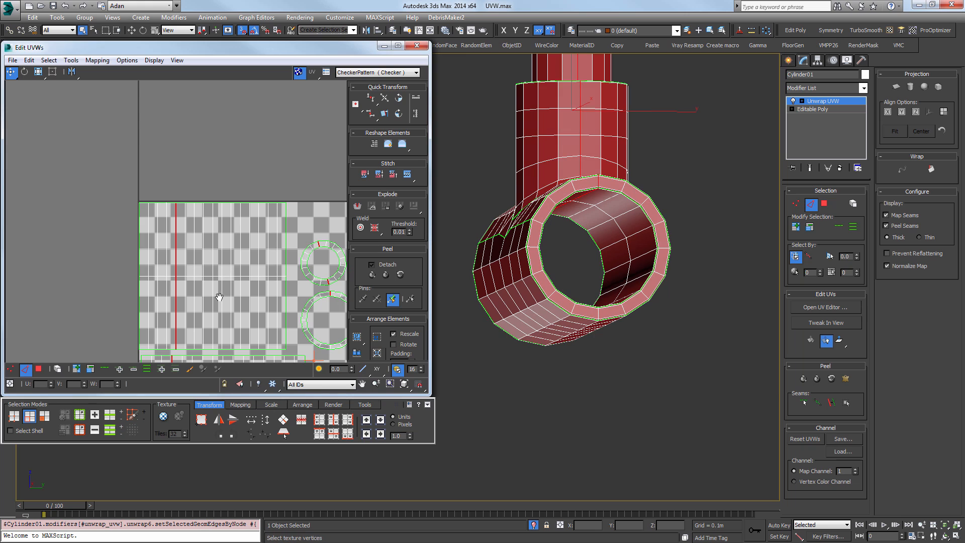
pyautogui.scroll(5, 188, 225)
pyautogui.scroll(-5, 210, 246)
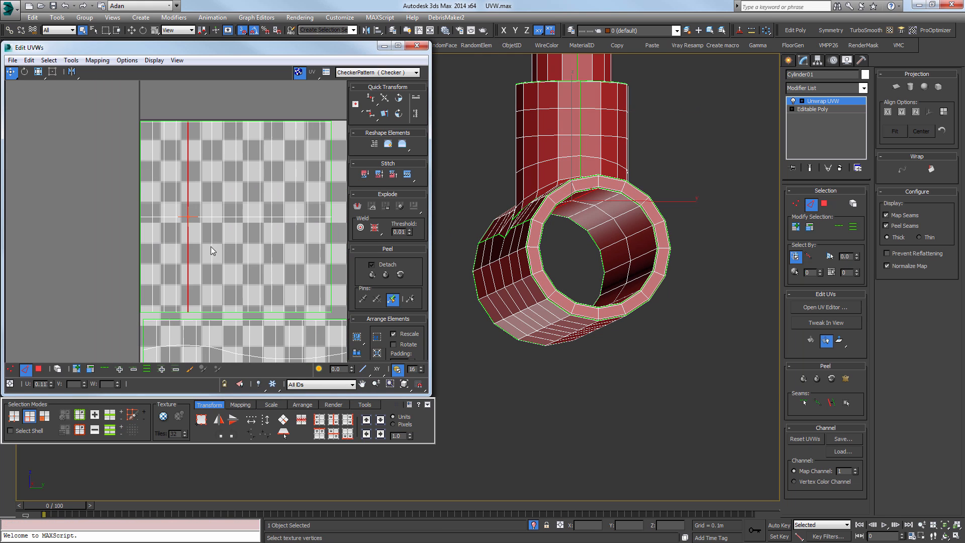
pyautogui.rightClick(189, 232)
pyautogui.click(174, 260)
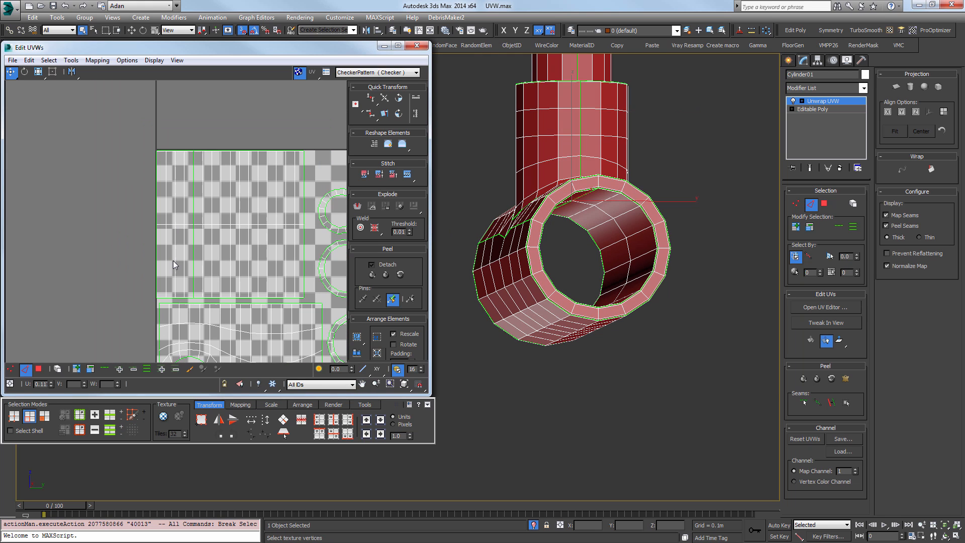
# Move both pieces of the split inner-wall shell outside the tile, placing the wide piece just left of the narrow one.
pyautogui.click(38, 369)
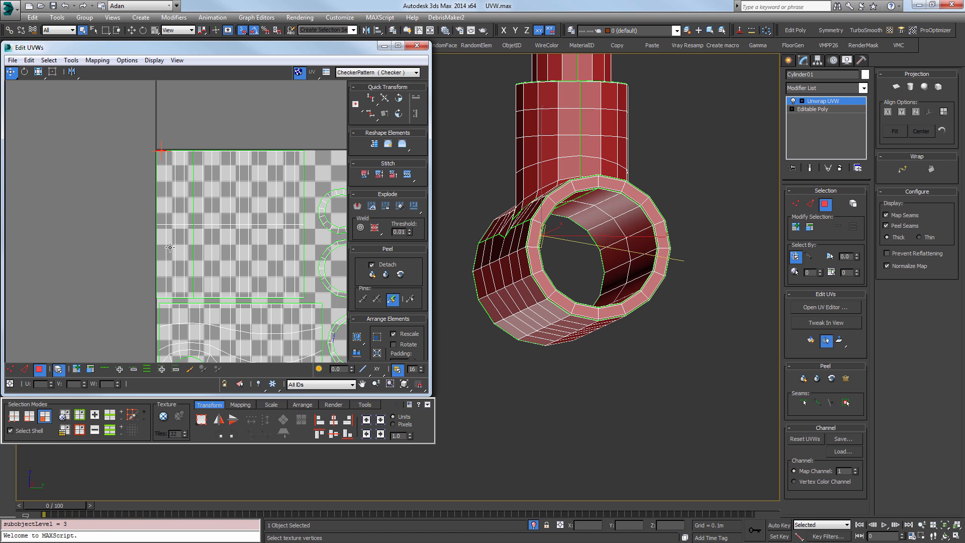
pyautogui.click(174, 226)
pyautogui.moveTo(173, 226); pyautogui.dragTo(119, 223)
pyautogui.keyDown('alt'); pyautogui.moveTo(626, 265); pyautogui.dragTo(543, 261, button='middle'); pyautogui.keyUp('alt')
pyautogui.moveTo(282, 241); pyautogui.dragTo(241, 257, button='middle')
pyautogui.click(176, 230)
pyautogui.moveTo(224, 243); pyautogui.dragTo(20, 239)
pyautogui.scroll(2, 83, 200)
# Stitch the two inner-wall pieces along their facing edges and move the merged shell toward the tile's upper left corner.
pyautogui.press('2')
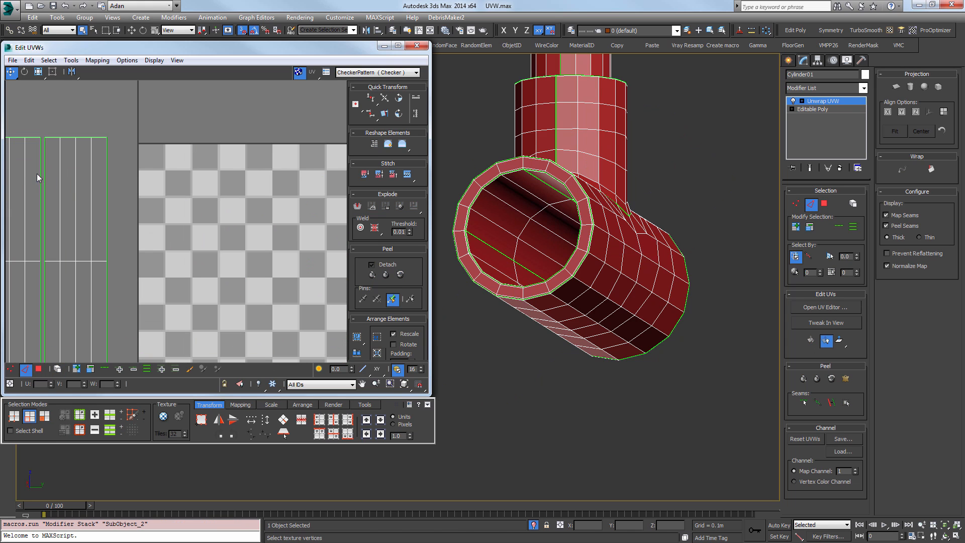
pyautogui.click(40, 172)
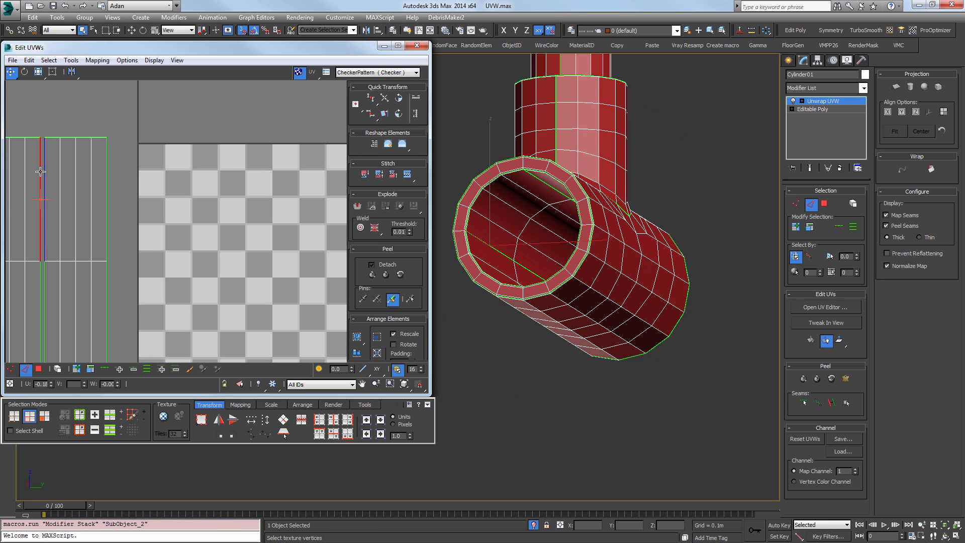
pyautogui.click(410, 175)
pyautogui.press('3')
pyautogui.click(229, 284)
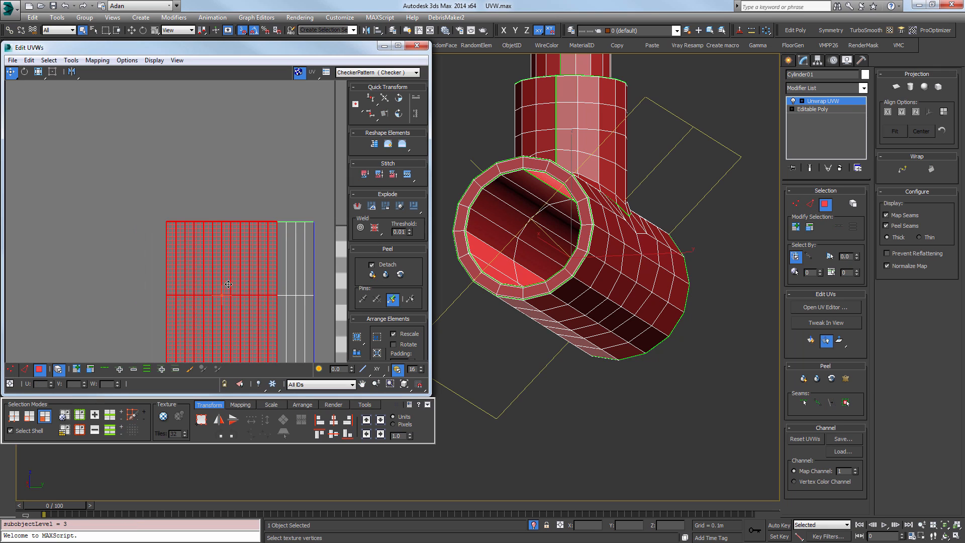
pyautogui.moveTo(275, 307); pyautogui.dragTo(253, 297, button='middle')
pyautogui.moveTo(273, 201); pyautogui.dragTo(240, 226)
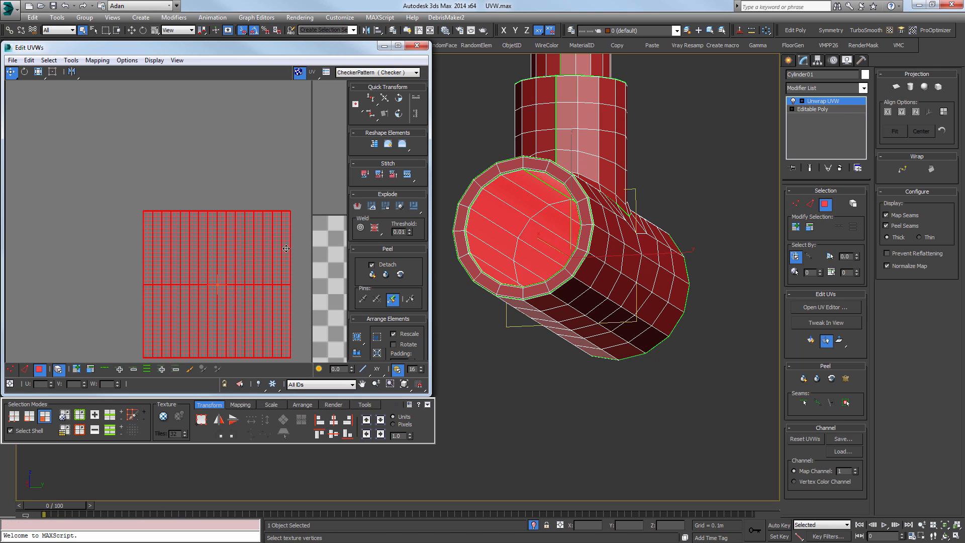
# Break the horizontal pipe's outer UV shell along the vertical edge line that runs through the middle of its round opening.
pyautogui.keyDown('alt'); pyautogui.moveTo(552, 236); pyautogui.dragTo(542, 164, button='middle'); pyautogui.keyUp('alt')
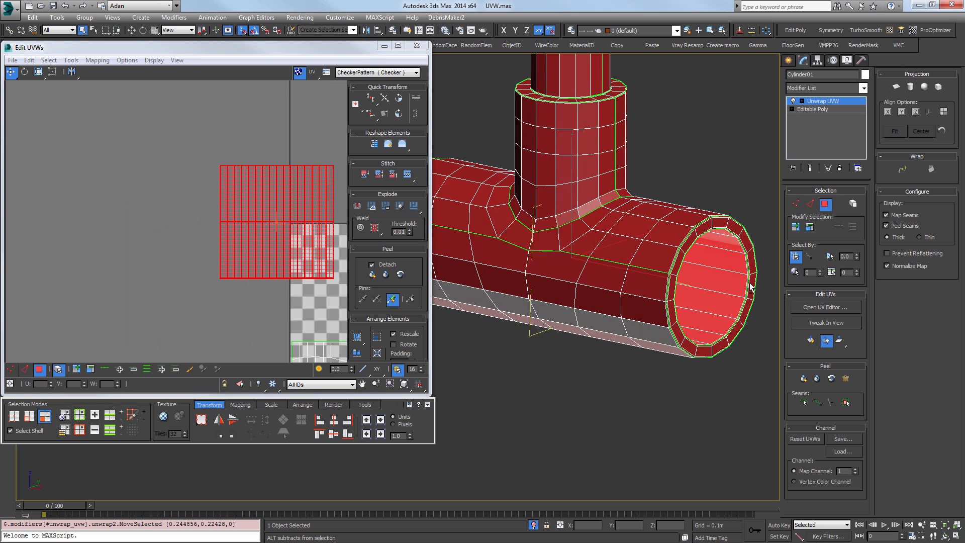
pyautogui.click(652, 242)
pyautogui.scroll(3, 651, 242)
pyautogui.keyDown('alt'); pyautogui.moveTo(652, 243); pyautogui.dragTo(613, 214, button='middle'); pyautogui.keyUp('alt')
pyautogui.press('2')
pyautogui.click(622, 220)
pyautogui.moveTo(273, 287); pyautogui.dragTo(135, 233, button='middle')
pyautogui.scroll(-2, 163, 261)
pyautogui.scroll(7, 173, 302)
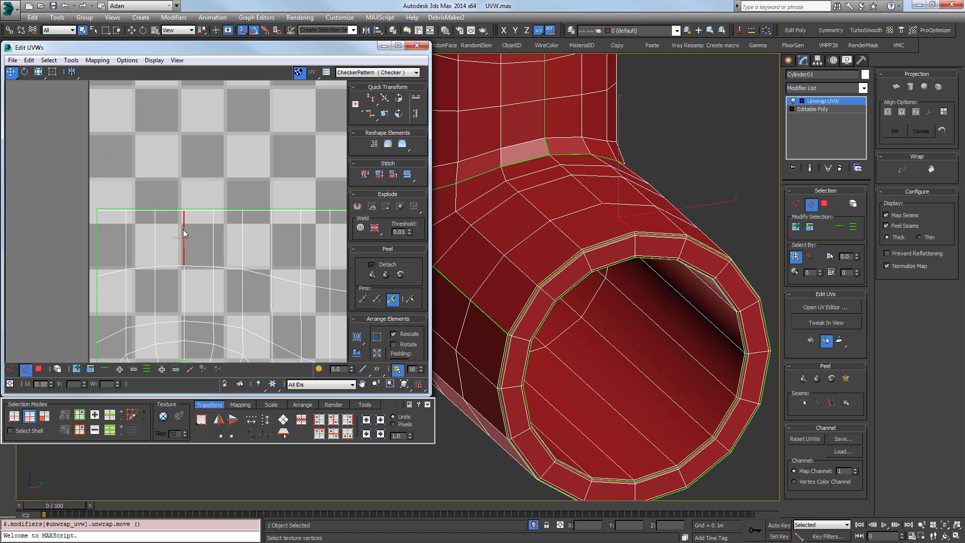
pyautogui.click(189, 241)
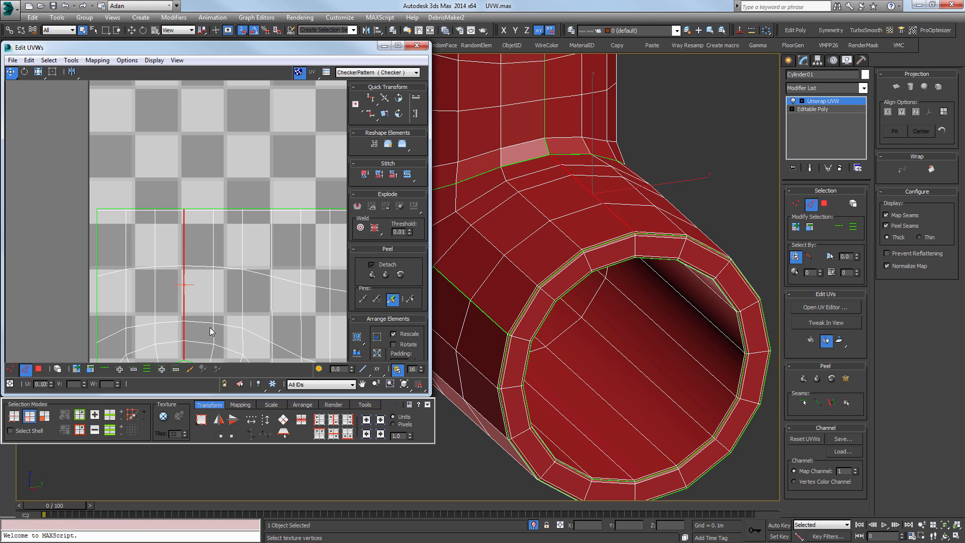
pyautogui.scroll(-1, 210, 330)
pyautogui.moveTo(210, 329); pyautogui.dragTo(205, 173, button='middle')
pyautogui.moveTo(198, 303); pyautogui.dragTo(203, 232, button='middle')
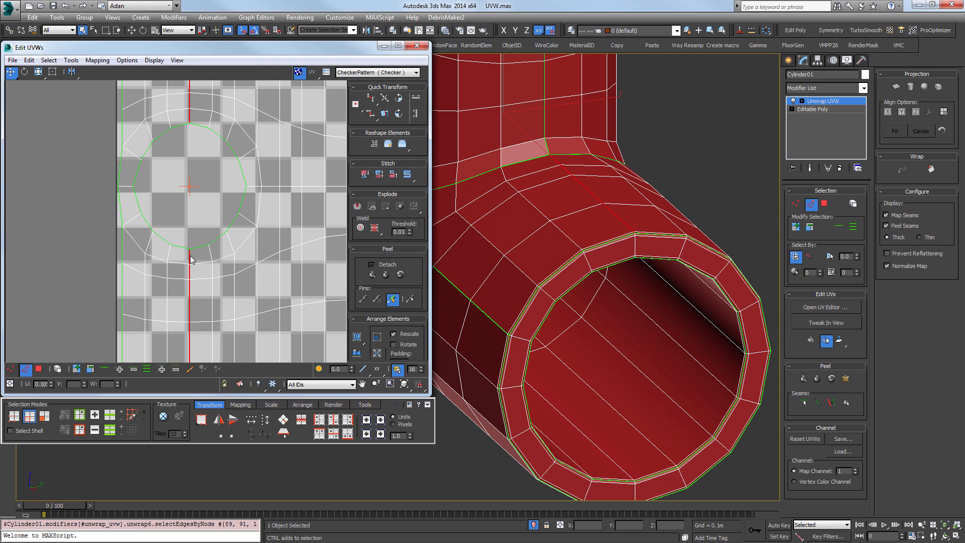
pyautogui.scroll(-5, 190, 259)
pyautogui.rightClick(196, 233)
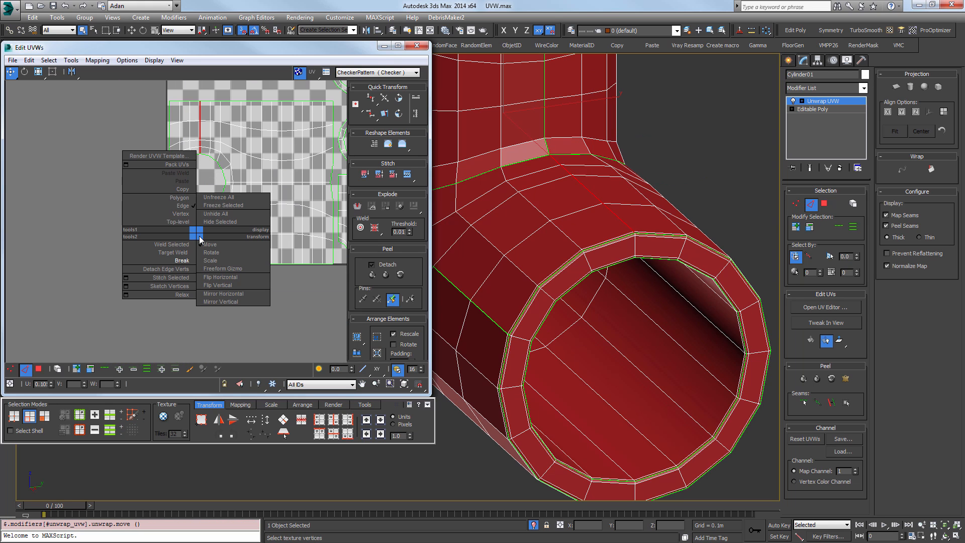
pyautogui.click(191, 260)
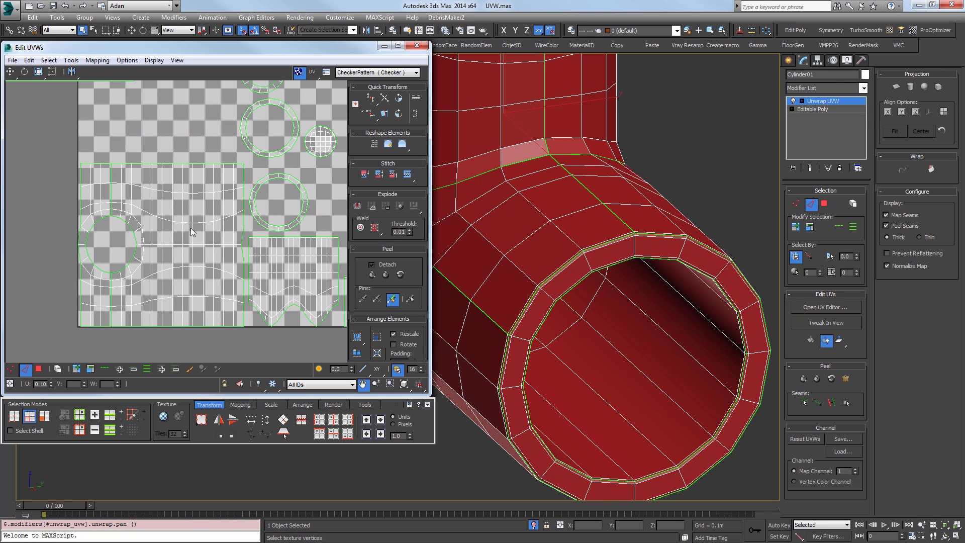
# Move both pieces of the split outer shell outside the tile, placing the wide piece just left of the narrow one.
pyautogui.press('1')
pyautogui.moveTo(110, 343); pyautogui.dragTo(108, 345)
pyautogui.moveTo(104, 217)
pyautogui.mouseDown()
pyautogui.moveTo(261, 233)
pyautogui.moveTo(97, 233)
pyautogui.mouseUp()
pyautogui.click(38, 369)
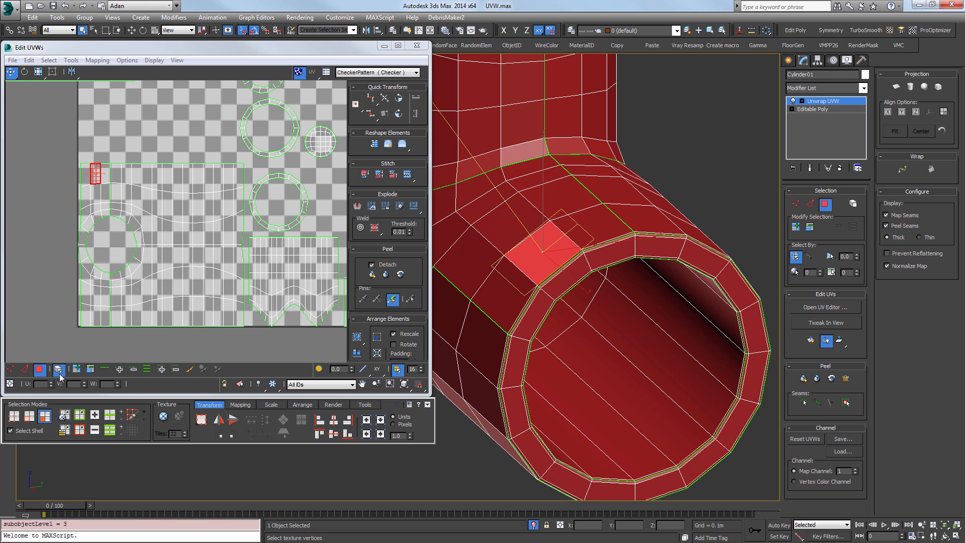
pyautogui.moveTo(103, 339); pyautogui.dragTo(102, 339)
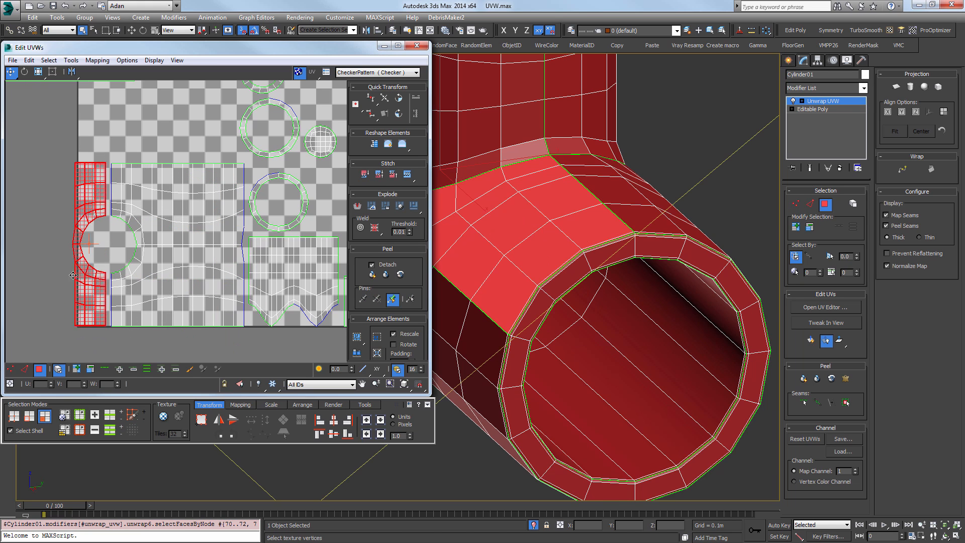
pyautogui.moveTo(93, 237)
pyautogui.mouseDown()
pyautogui.moveTo(37, 236)
pyautogui.moveTo(83, 226)
pyautogui.mouseUp()
pyautogui.scroll(-2, 40, 241)
pyautogui.scroll(2, 83, 213)
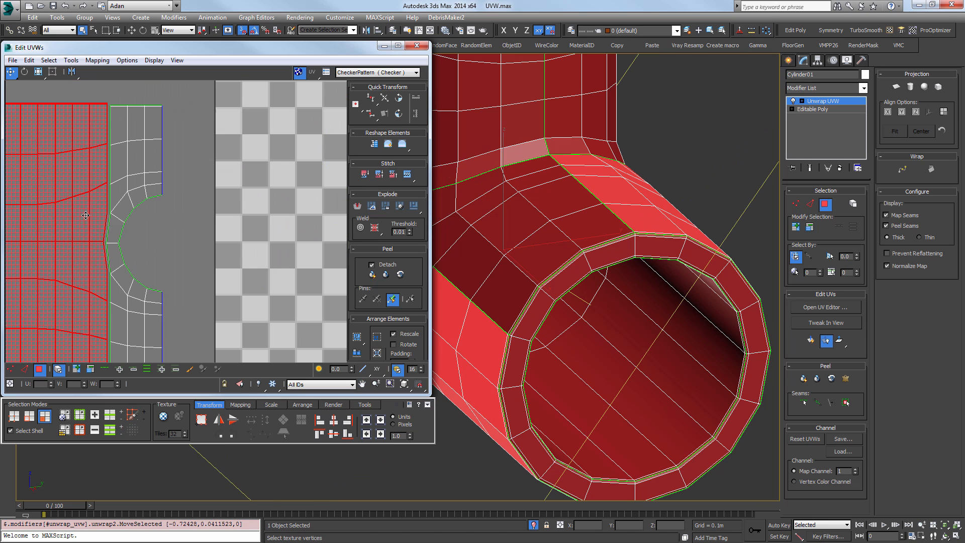
# Stitch the wide and narrow outer-shell pieces together along their facing edges, leaving half of the round opening on each side.
pyautogui.press('2')
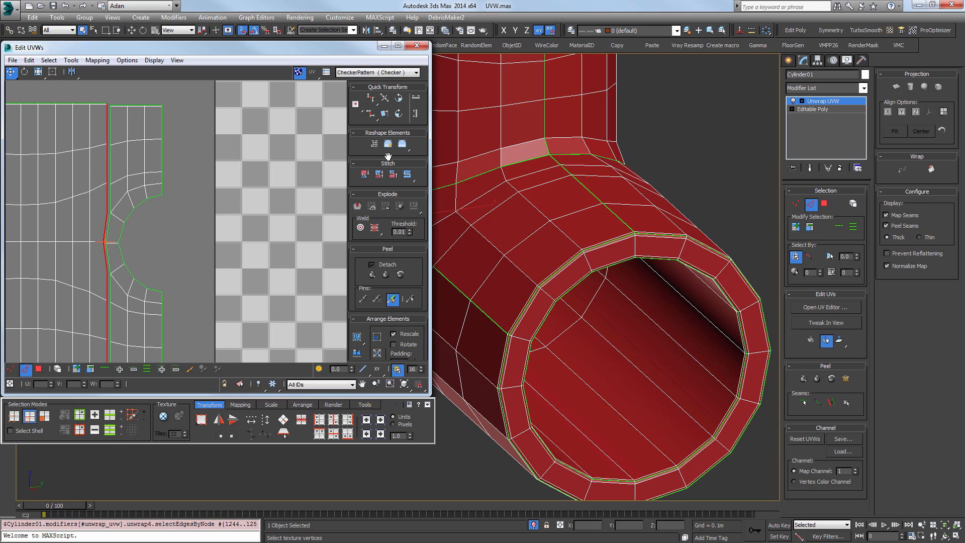
pyautogui.click(407, 176)
pyautogui.scroll(-2, 106, 273)
pyautogui.moveTo(107, 273); pyautogui.dragTo(230, 235, button='middle')
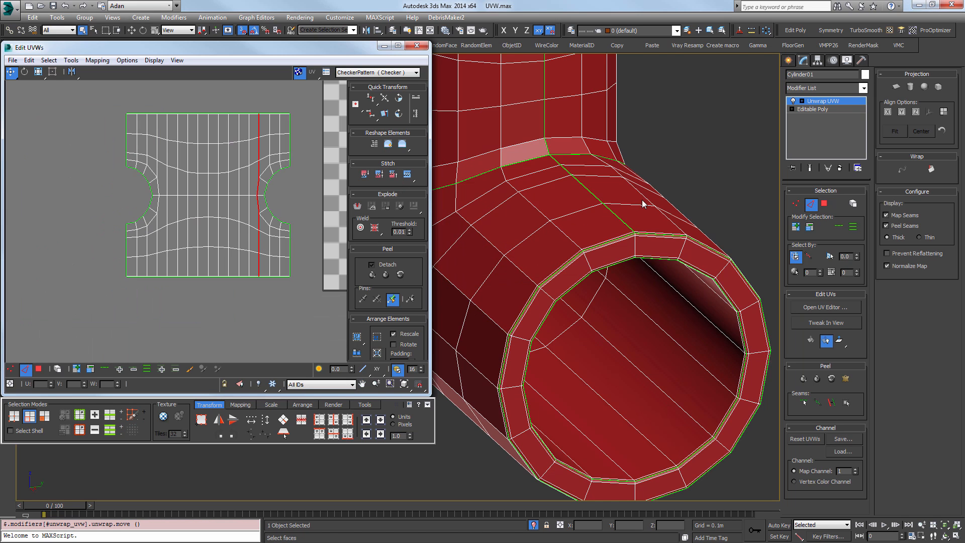
pyautogui.scroll(5, 252, 163)
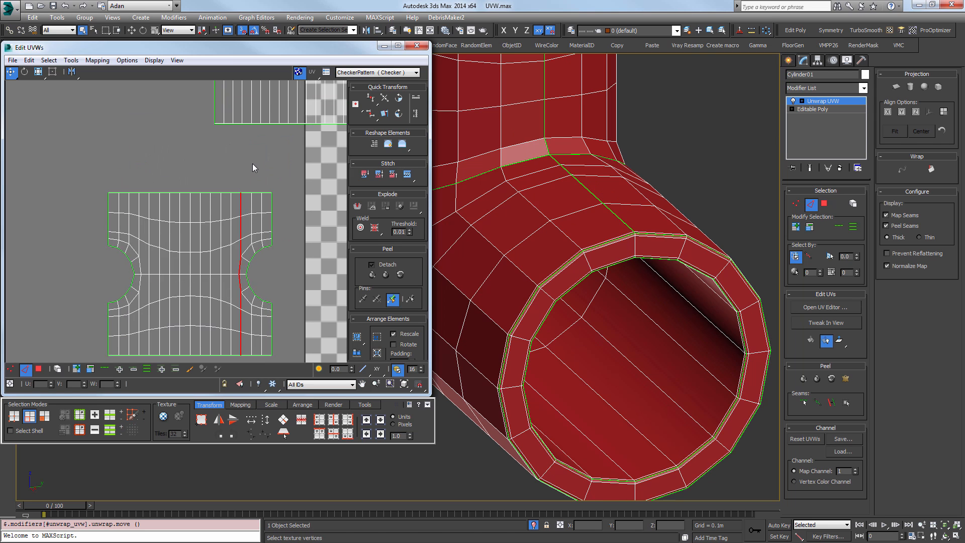
pyautogui.scroll(-8, 216, 209)
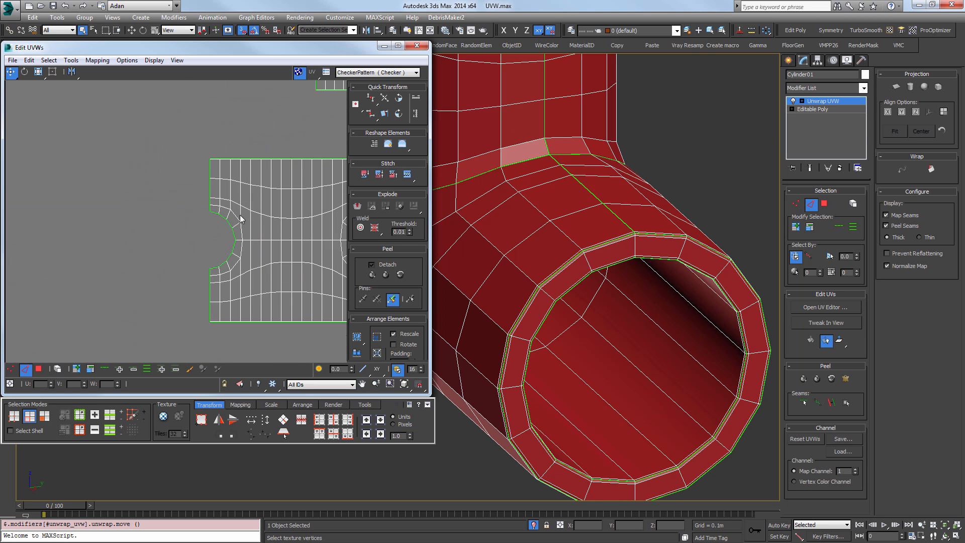
pyautogui.moveTo(185, 256); pyautogui.dragTo(70, 257, button='middle')
pyautogui.scroll(-5, 151, 242)
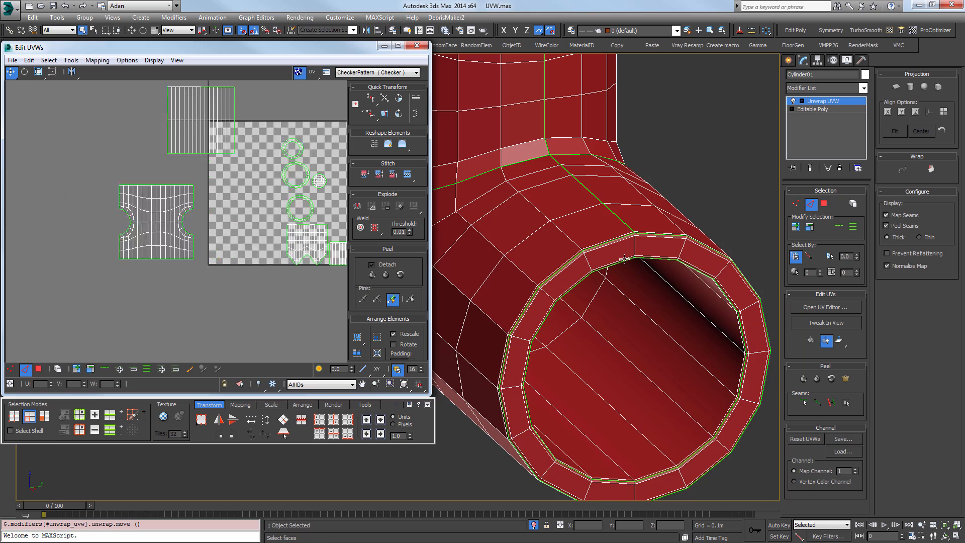
# Examine the seams on the vertical branch and around its stepped collar, along with the current UV layout.
pyautogui.scroll(-6, 629, 279)
pyautogui.moveTo(632, 277)
pyautogui.keyDown('alt'); pyautogui.mouseDown(button='middle')
pyautogui.moveTo(700, 242)
pyautogui.moveTo(641, 273)
pyautogui.mouseUp(button='middle'); pyautogui.keyUp('alt')
pyautogui.scroll(3, 607, 211)
pyautogui.keyDown('alt'); pyautogui.moveTo(607, 212); pyautogui.dragTo(648, 376, button='middle'); pyautogui.keyUp('alt')
pyautogui.scroll(3, 653, 289)
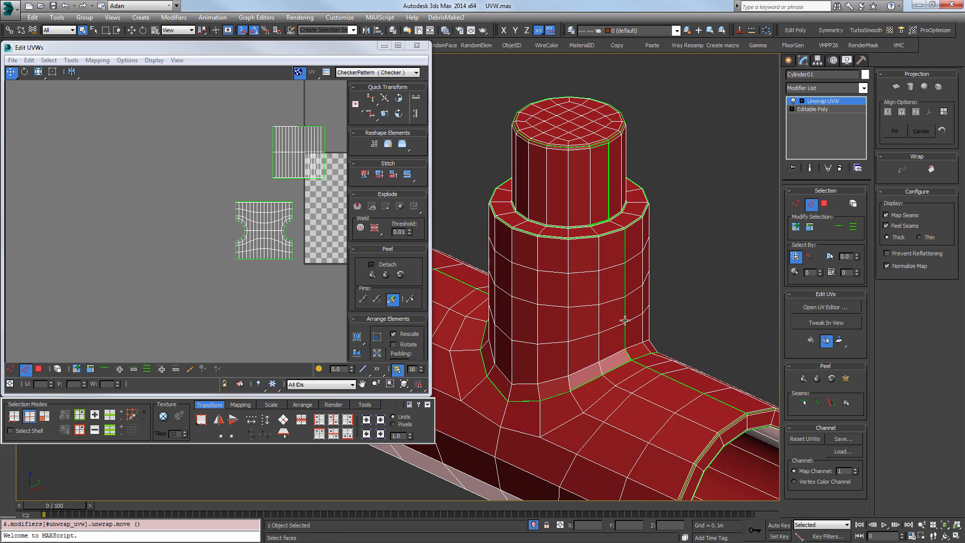
pyautogui.scroll(8, 625, 228)
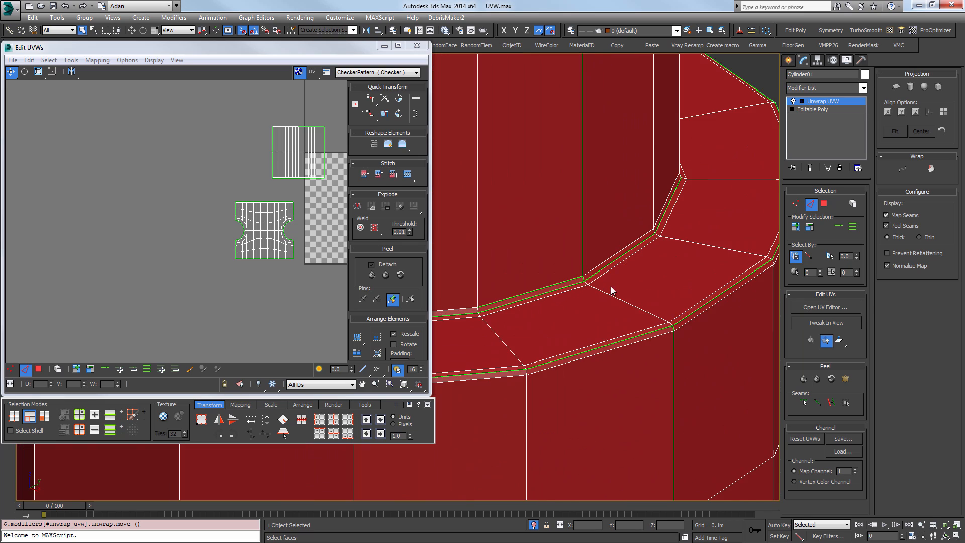
pyautogui.moveTo(583, 283); pyautogui.dragTo(674, 258, button='middle')
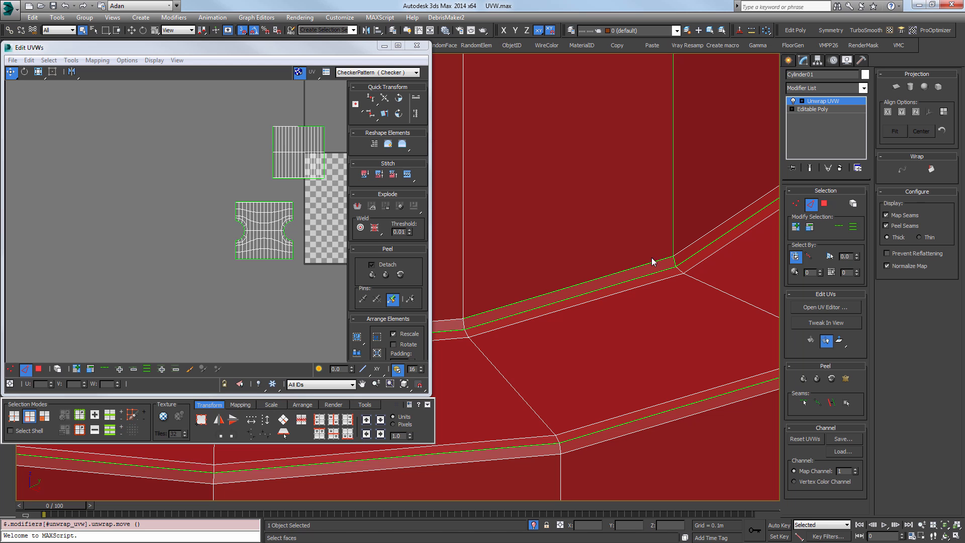
pyautogui.moveTo(283, 275); pyautogui.dragTo(144, 300, button='middle')
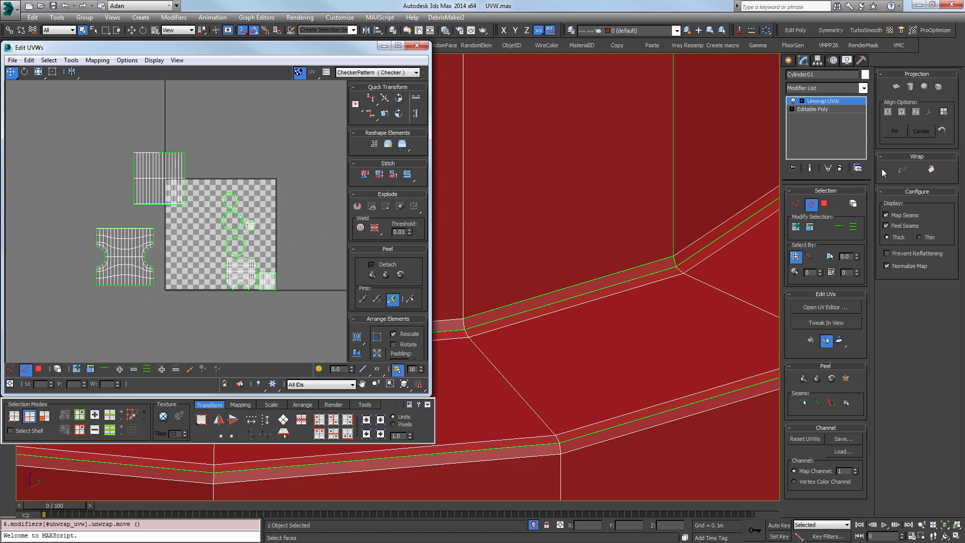
# Select the thin collar face beside the seam and examine where it lies in the UV layout.
pyautogui.click(824, 203)
pyautogui.click(549, 308)
pyautogui.click(553, 298)
pyautogui.moveTo(179, 263); pyautogui.dragTo(164, 263, button='middle')
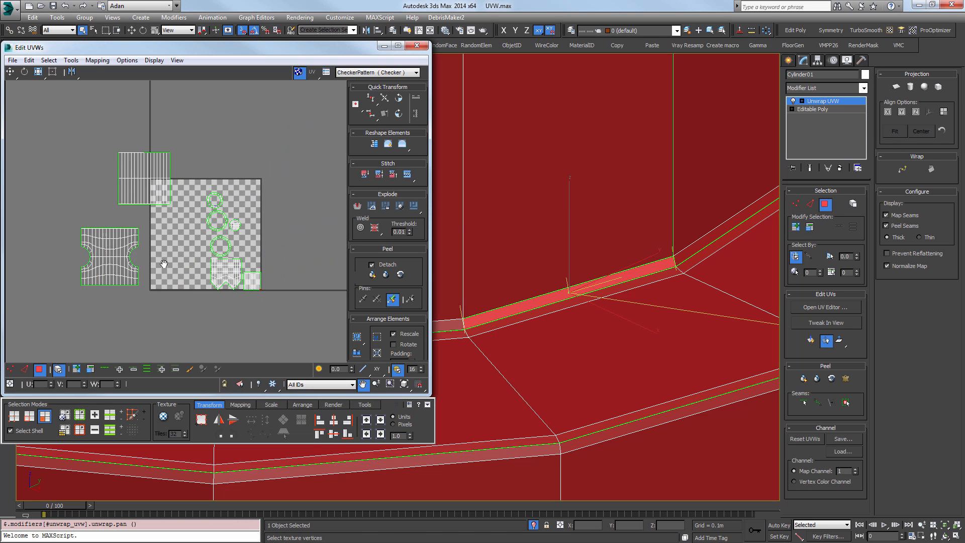
pyautogui.scroll(10, 186, 281)
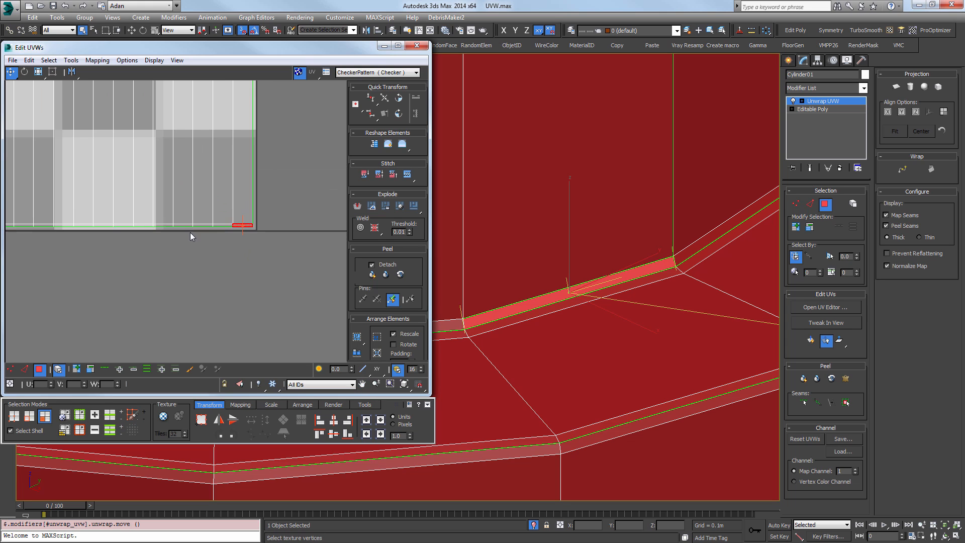
pyautogui.moveTo(190, 232); pyautogui.dragTo(238, 270, button='middle')
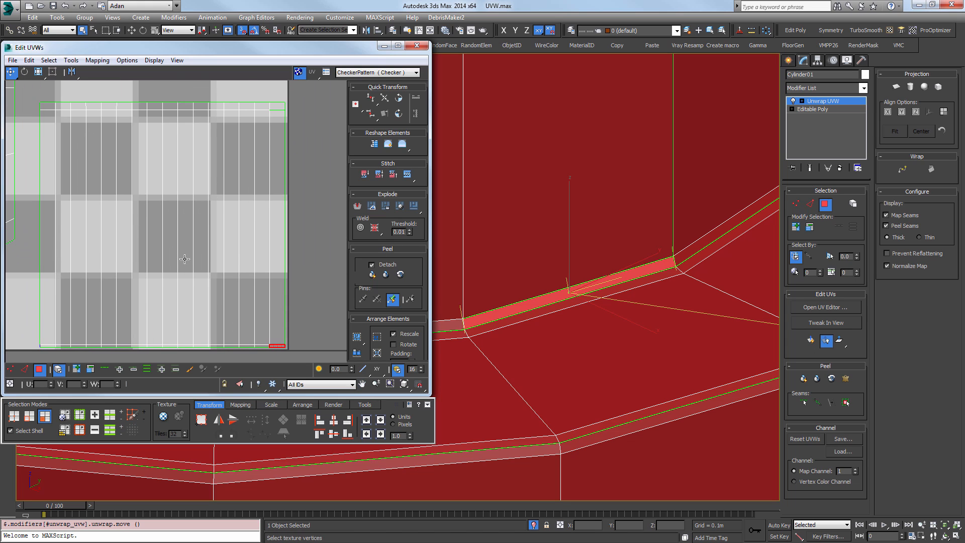
pyautogui.moveTo(266, 359); pyautogui.dragTo(267, 288, button='middle')
pyautogui.scroll(1, 266, 291)
pyautogui.click(300, 283)
pyautogui.scroll(6, 302, 281)
# Select the collar corner vertex in the UV layout and examine its matching points along the small branch shell's lower and upper borders.
pyautogui.press('1')
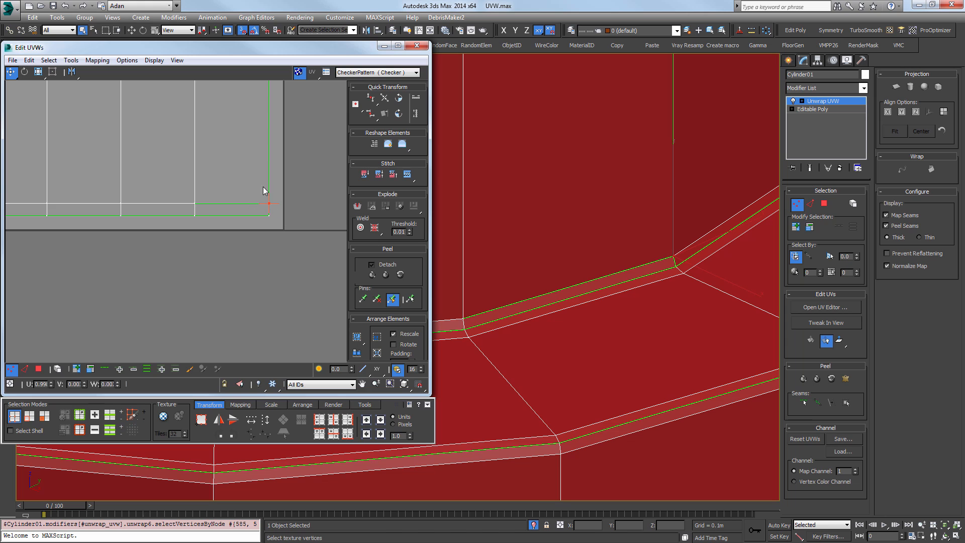
pyautogui.moveTo(297, 136)
pyautogui.mouseDown(button='middle')
pyautogui.moveTo(291, 312)
pyautogui.moveTo(279, 347)
pyautogui.moveTo(291, 317)
pyautogui.mouseUp(button='middle')
pyautogui.scroll(-3, 285, 181)
pyautogui.scroll(-1, 309, 241)
pyautogui.scroll(3, 299, 280)
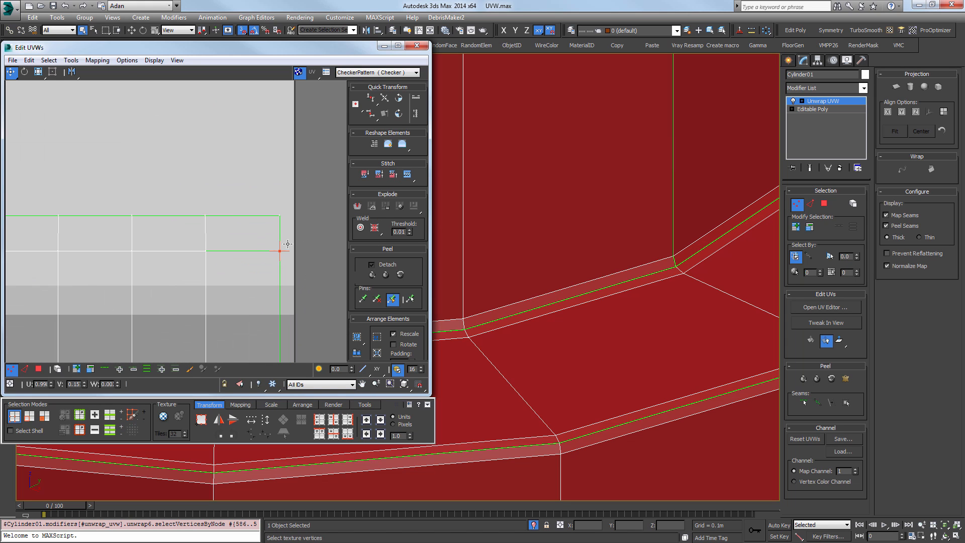
pyautogui.moveTo(282, 244); pyautogui.dragTo(231, 247, button='middle')
pyautogui.scroll(-3, 130, 182)
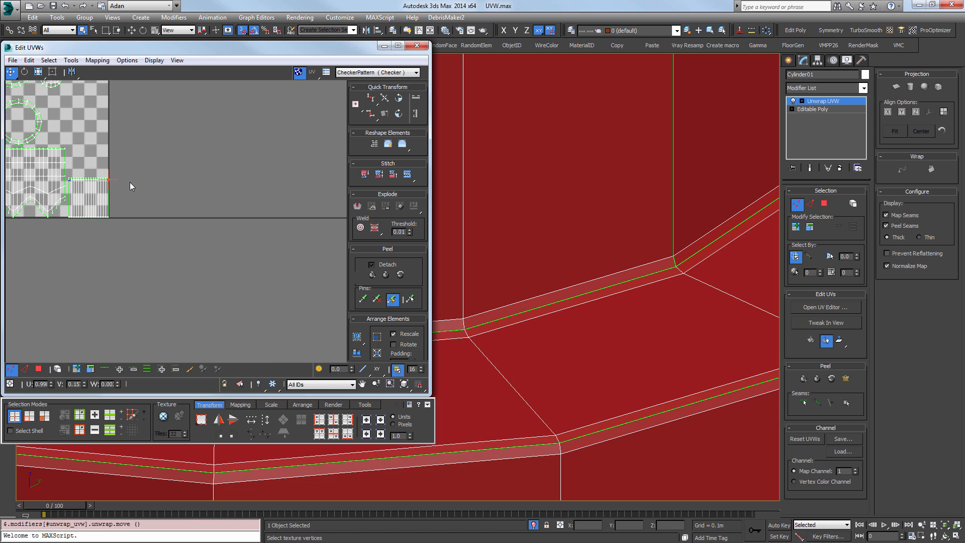
pyautogui.scroll(2, 41, 174)
pyautogui.scroll(3, 211, 186)
pyautogui.moveTo(212, 185); pyautogui.dragTo(182, 177, button='middle')
pyautogui.scroll(-5, 217, 191)
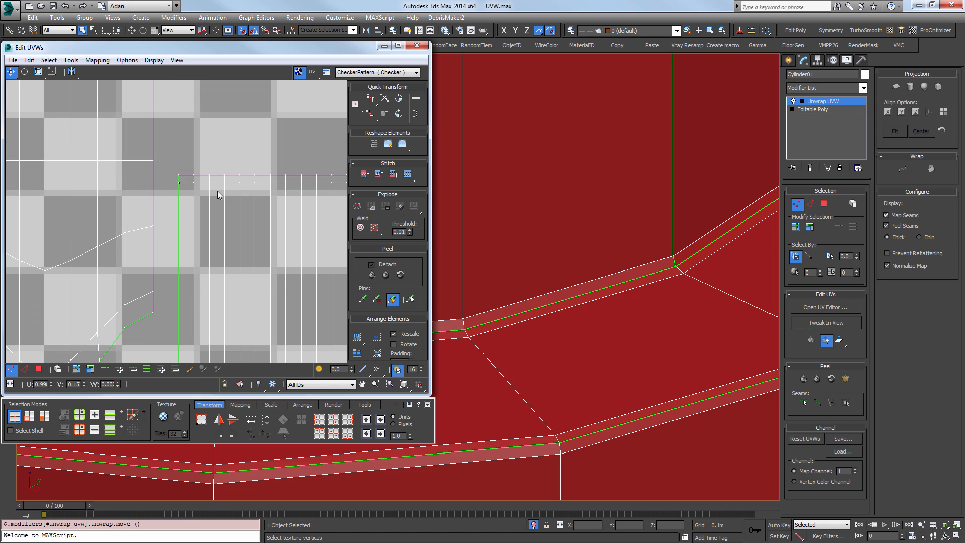
pyautogui.scroll(-5, 580, 306)
# Select all UV shells of the pipe and pack them together into the tile.
pyautogui.keyDown('alt'); pyautogui.moveTo(593, 310); pyautogui.dragTo(743, 287, button='middle'); pyautogui.keyUp('alt')
pyautogui.scroll(-4, 661, 358)
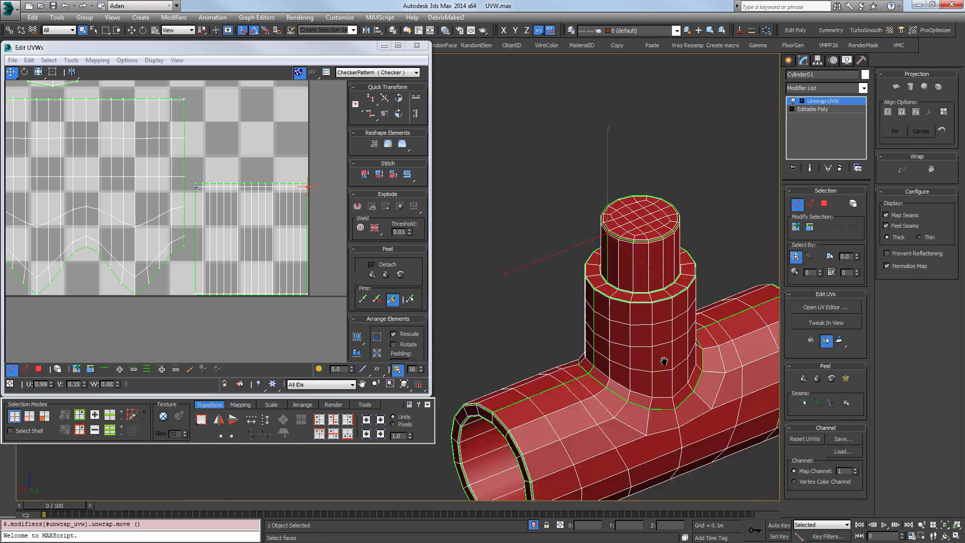
pyautogui.moveTo(661, 360); pyautogui.dragTo(614, 291, button='middle')
pyautogui.keyDown('alt'); pyautogui.moveTo(614, 291); pyautogui.dragTo(777, 270, button='middle'); pyautogui.keyUp('alt')
pyautogui.scroll(-6, 217, 227)
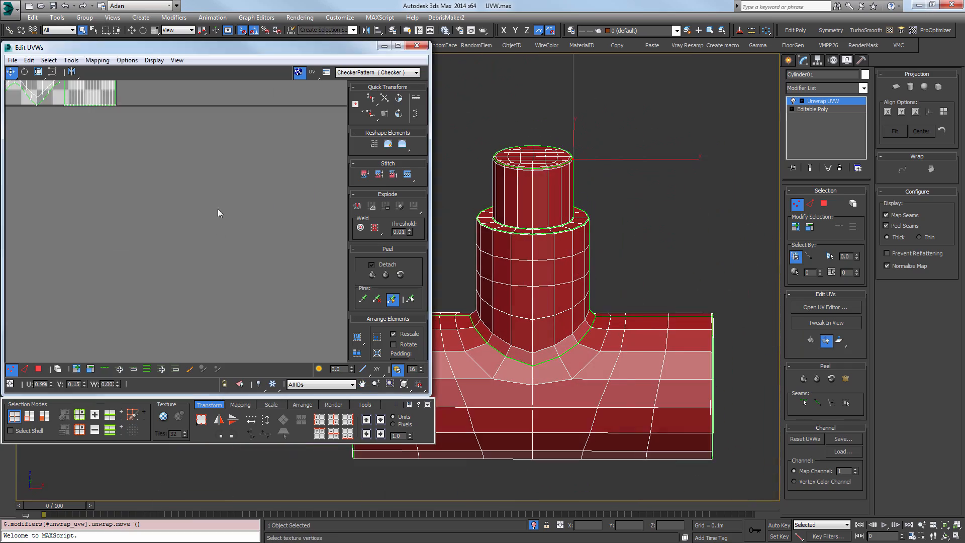
pyautogui.moveTo(234, 188); pyautogui.dragTo(271, 247, button='middle')
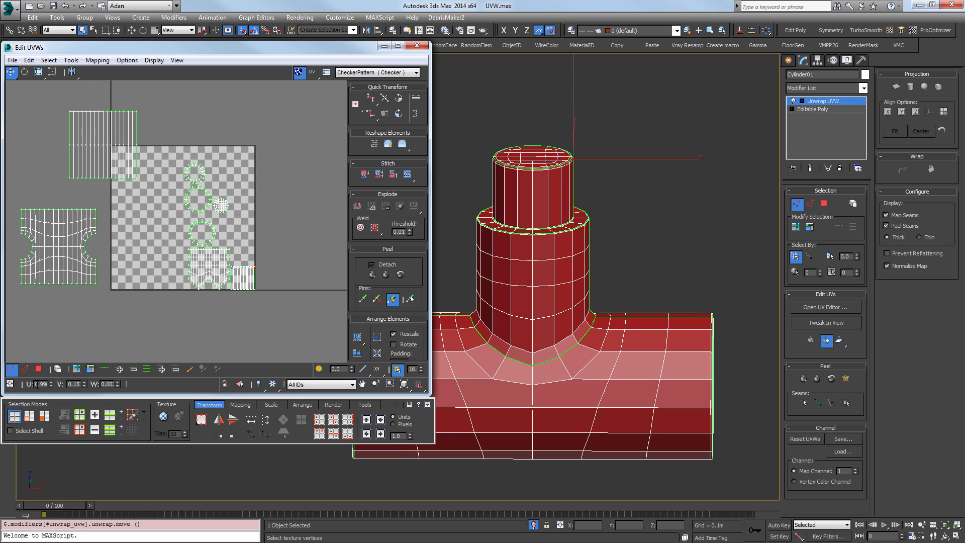
pyautogui.press('3')
pyautogui.hotkey('ctrl', 'a')
pyautogui.click(356, 353)
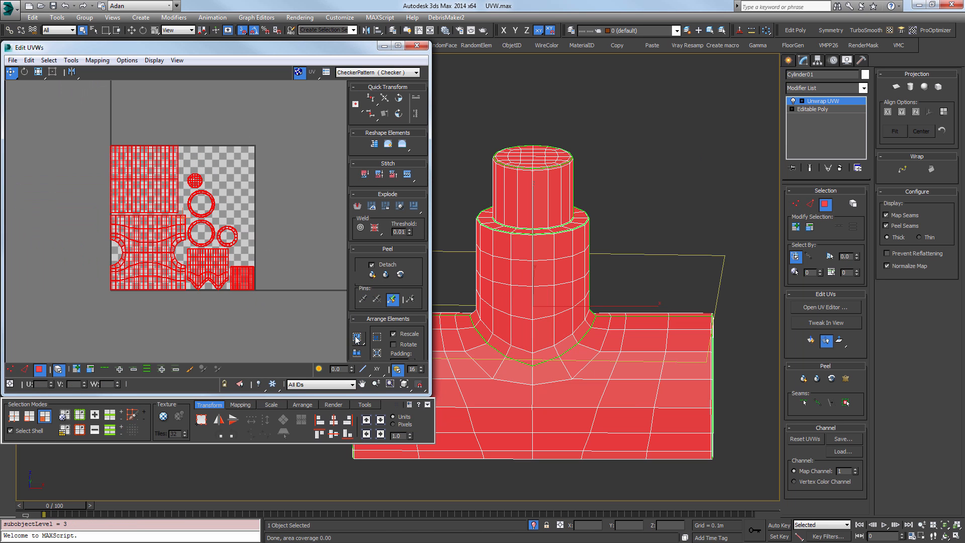
pyautogui.click(280, 231)
pyautogui.scroll(4, 233, 291)
pyautogui.scroll(-4, 232, 291)
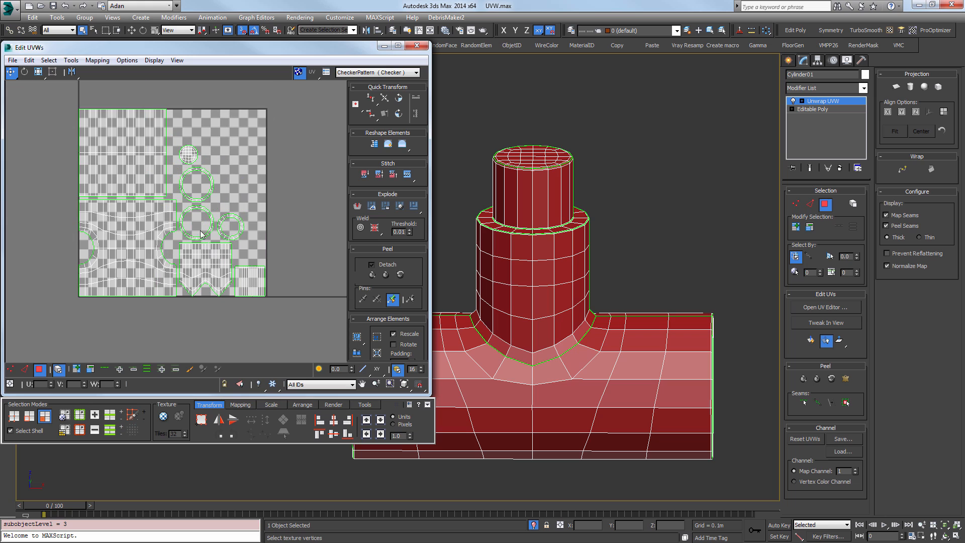
# Move the narrow upper branch section's UV shell into the empty area at the upper right of the tile.
pyautogui.moveTo(252, 288); pyautogui.dragTo(254, 289)
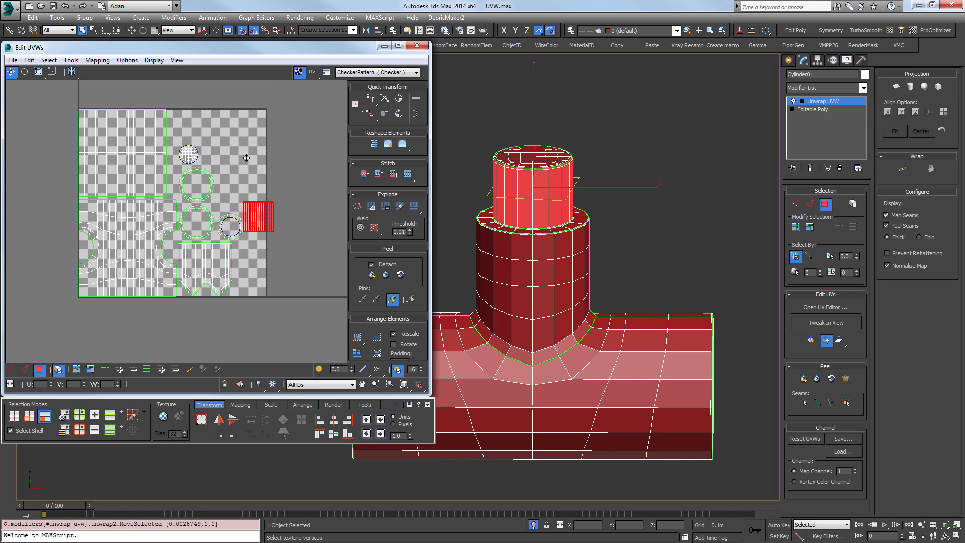
pyautogui.moveTo(246, 158); pyautogui.dragTo(235, 129)
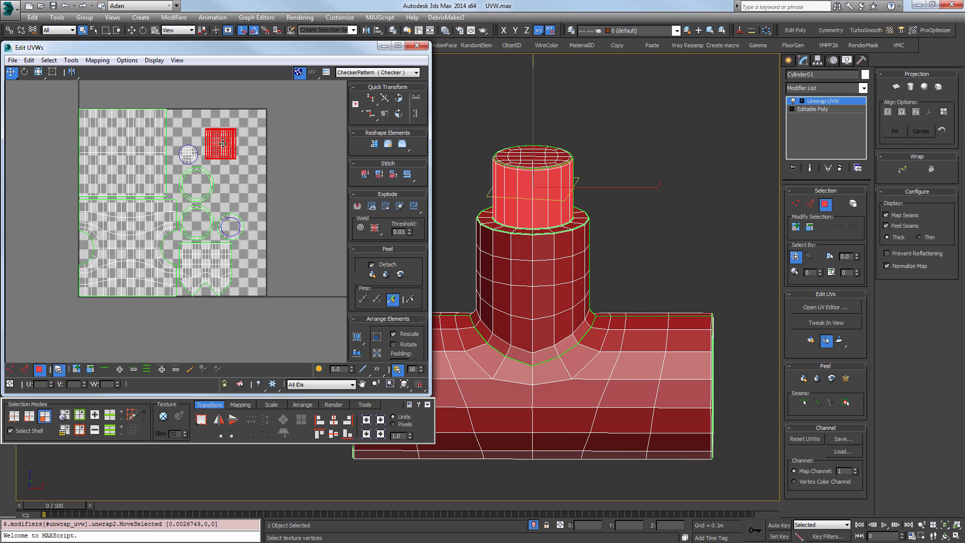
pyautogui.click(288, 221)
pyautogui.scroll(5, 288, 221)
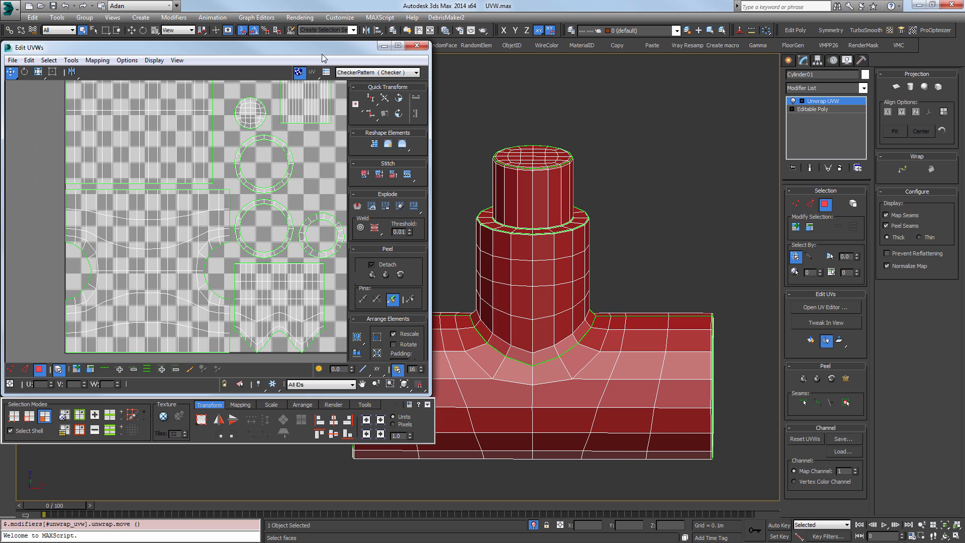
# Apply the coloured, numbered checker texture to the pipe with 5 tiles and display it at full brightness.
pyautogui.moveTo(336, 52); pyautogui.dragTo(317, 65)
pyautogui.click(348, 427)
pyautogui.click(177, 437)
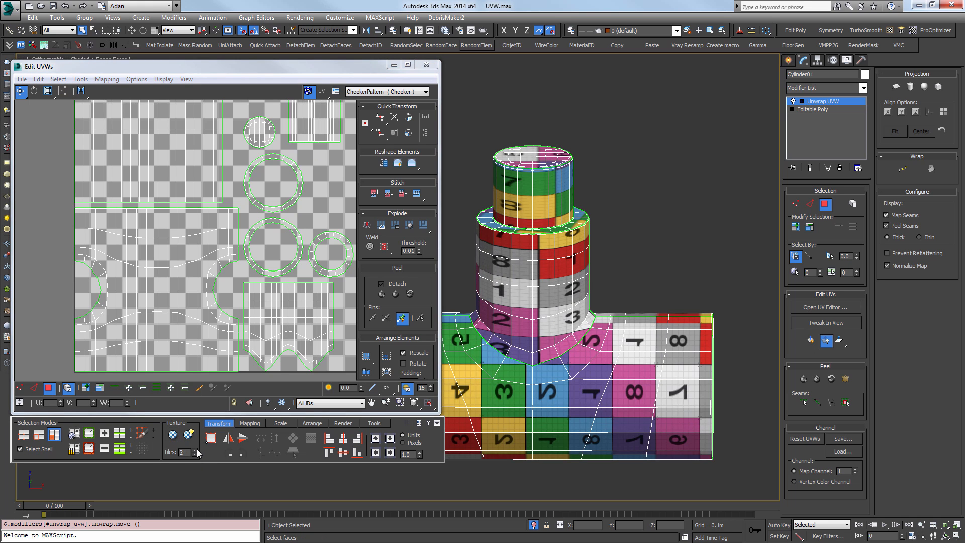
pyautogui.click(194, 450)
pyautogui.click(194, 451)
pyautogui.click(194, 451)
pyautogui.keyDown('alt'); pyautogui.moveTo(196, 455); pyautogui.dragTo(153, 465, button='middle'); pyautogui.keyUp('alt')
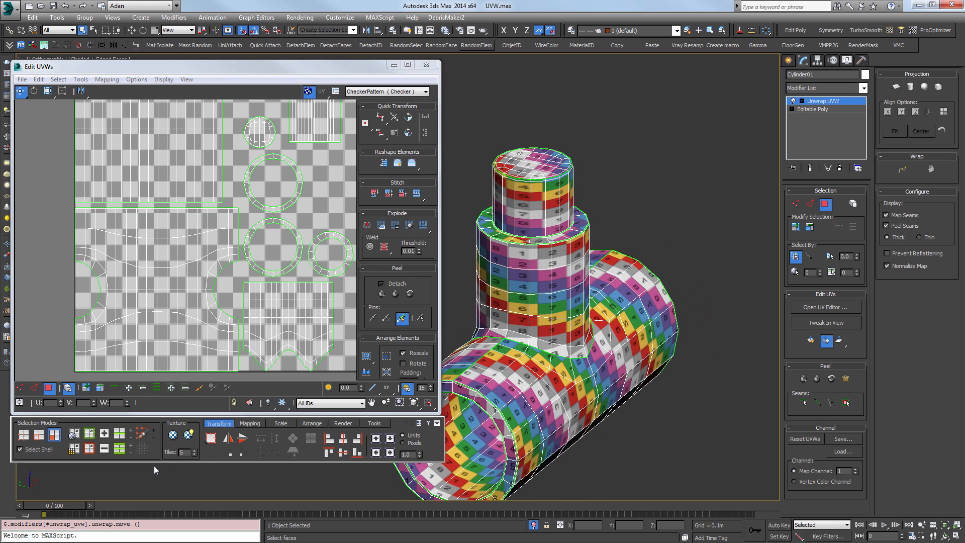
pyautogui.click(189, 436)
# Examine the checker pattern on the horizontal pipe and identify the UV shell of its inner wall.
pyautogui.moveTo(703, 328); pyautogui.dragTo(623, 224, button='middle')
pyautogui.scroll(3, 586, 294)
pyautogui.scroll(-5, 644, 322)
pyautogui.scroll(4, 652, 300)
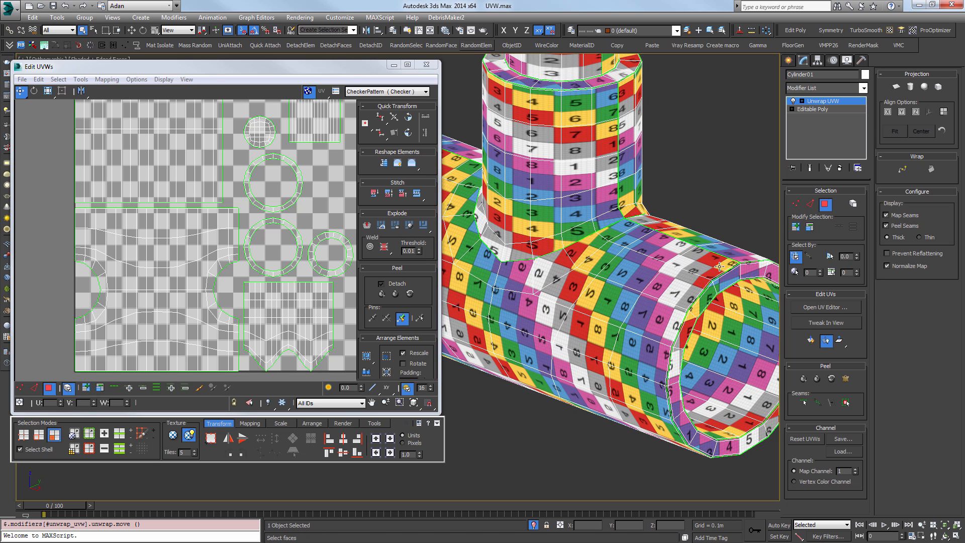
pyautogui.scroll(-3, 205, 244)
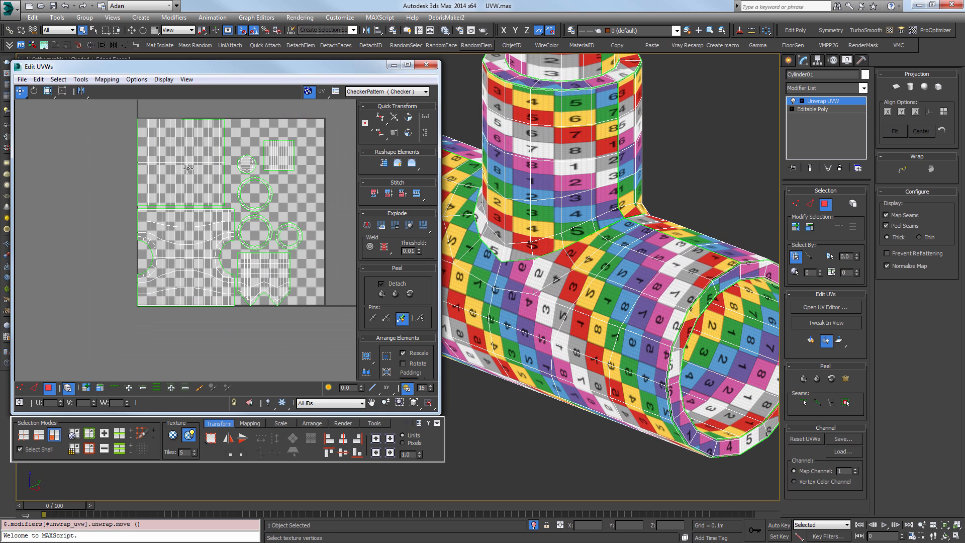
pyautogui.click(188, 169)
pyautogui.moveTo(169, 143); pyautogui.dragTo(82, 160, button='middle')
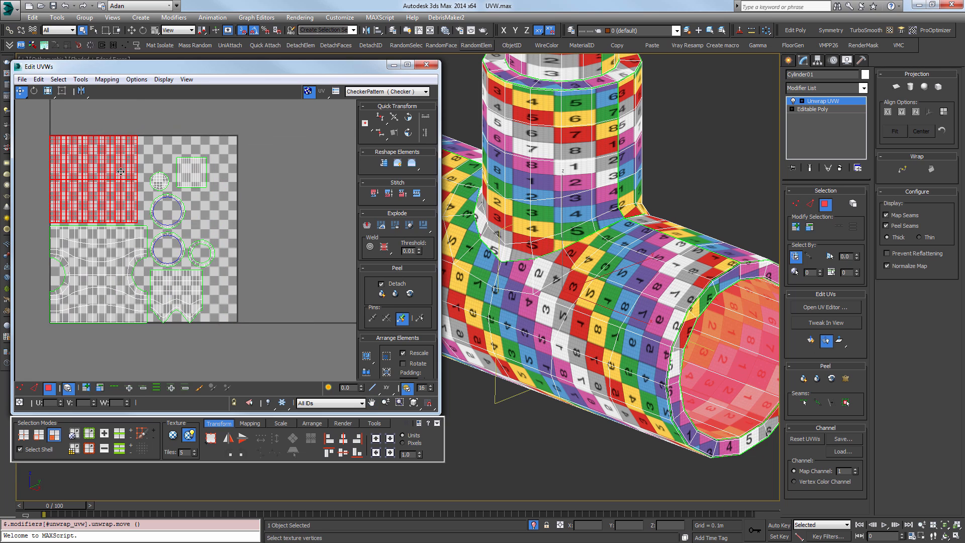
pyautogui.click(252, 332)
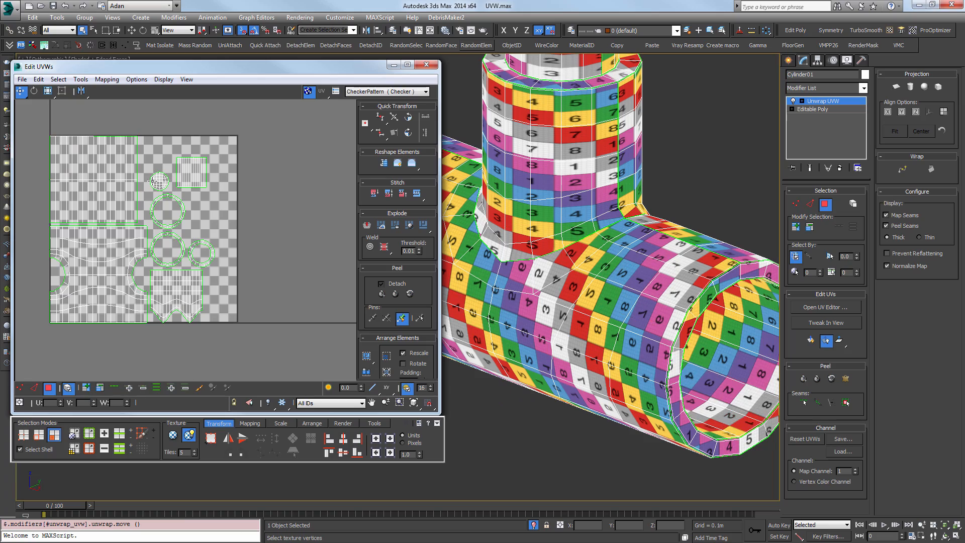
# Examine the checker proportions on the branch and around its junction with the horizontal pipe, using a perspective view.
pyautogui.moveTo(603, 282)
pyautogui.mouseDown(button='middle')
pyautogui.moveTo(580, 310)
pyautogui.moveTo(803, 308)
pyautogui.moveTo(573, 302)
pyautogui.moveTo(606, 296)
pyautogui.mouseUp(button='middle')
pyautogui.scroll(3, 578, 288)
pyautogui.scroll(-2, 592, 286)
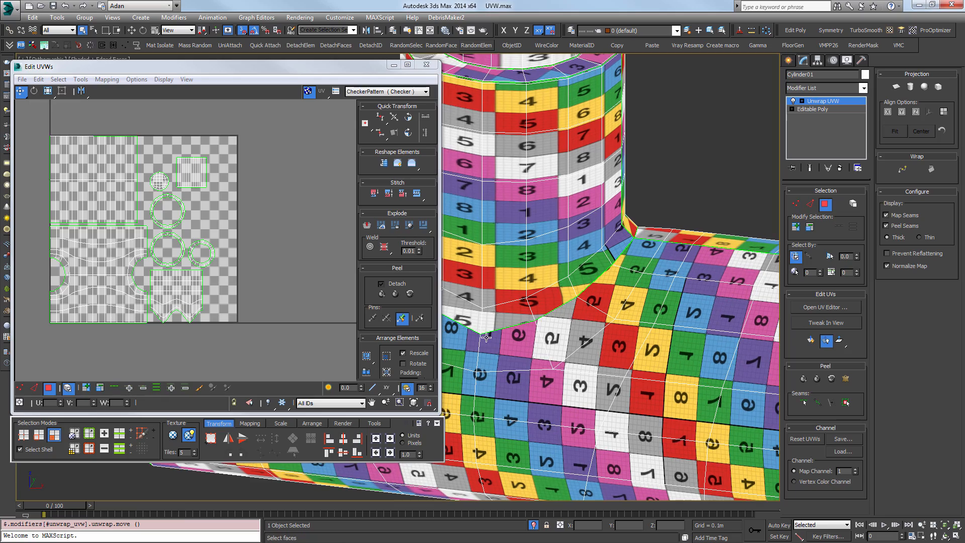
pyautogui.keyDown('alt'); pyautogui.moveTo(470, 333); pyautogui.dragTo(645, 342, button='middle'); pyautogui.keyUp('alt')
pyautogui.scroll(-3, 645, 343)
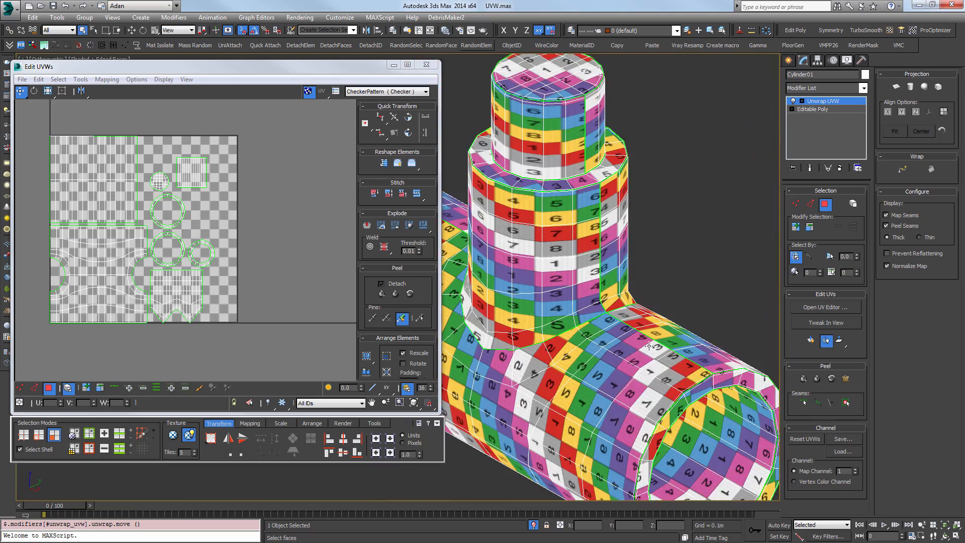
pyautogui.keyDown('alt'); pyautogui.moveTo(512, 346); pyautogui.dragTo(542, 328, button='middle'); pyautogui.keyUp('alt')
pyautogui.press('p')
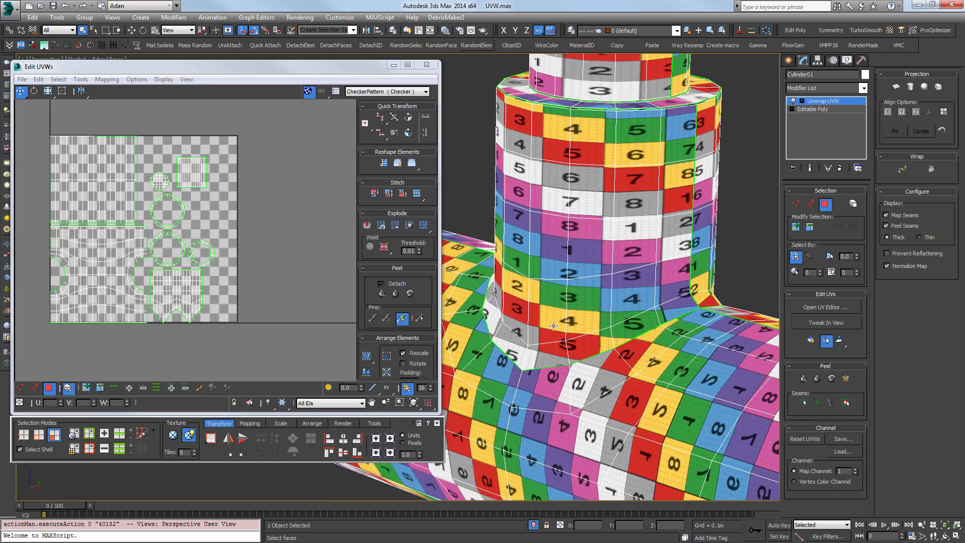
pyautogui.scroll(5, 578, 305)
pyautogui.scroll(4, 577, 304)
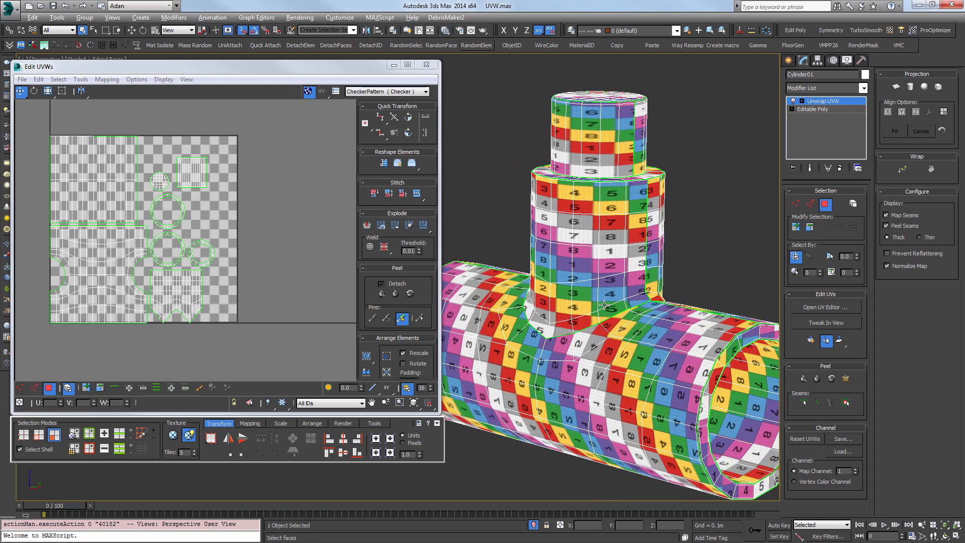
pyautogui.scroll(-3, 573, 302)
pyautogui.moveTo(573, 301)
pyautogui.keyDown('alt'); pyautogui.mouseDown(button='middle')
pyautogui.moveTo(578, 317)
pyautogui.moveTo(551, 316)
pyautogui.moveTo(576, 310)
pyautogui.mouseUp(button='middle'); pyautogui.keyUp('alt')
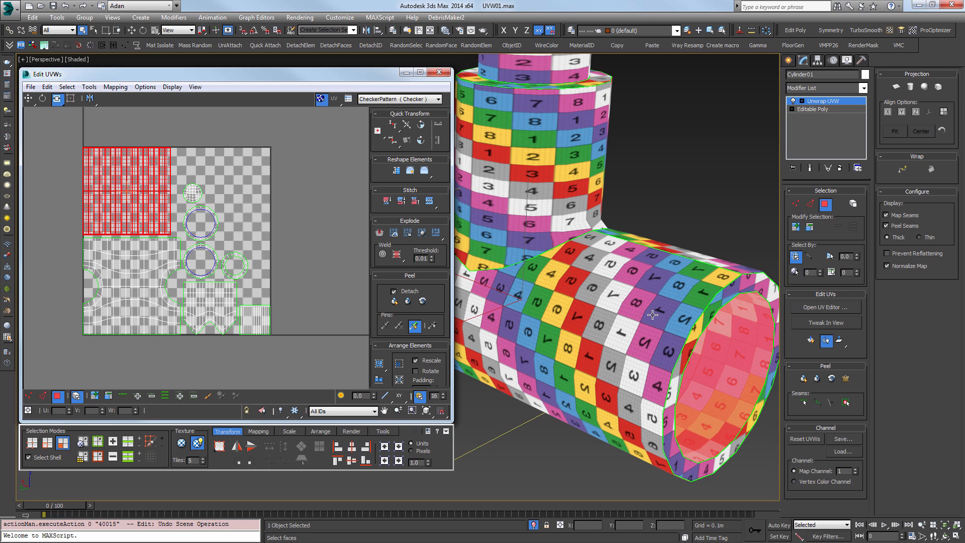
# Stretch the wide branch section's UV shell horizontally by about 2.335 times and move it up across the tile's right edge.
pyautogui.click(591, 145)
pyautogui.scroll(4, 589, 194)
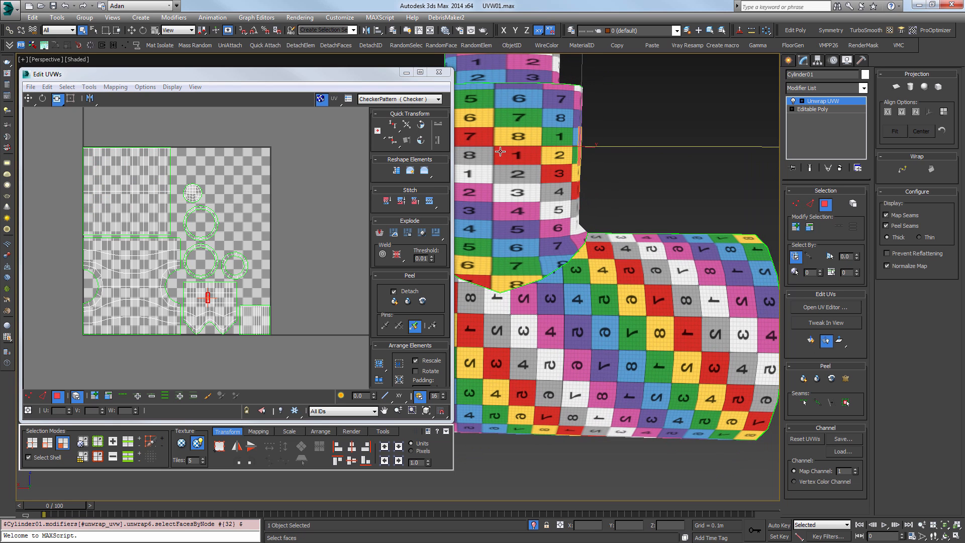
pyautogui.click(514, 159)
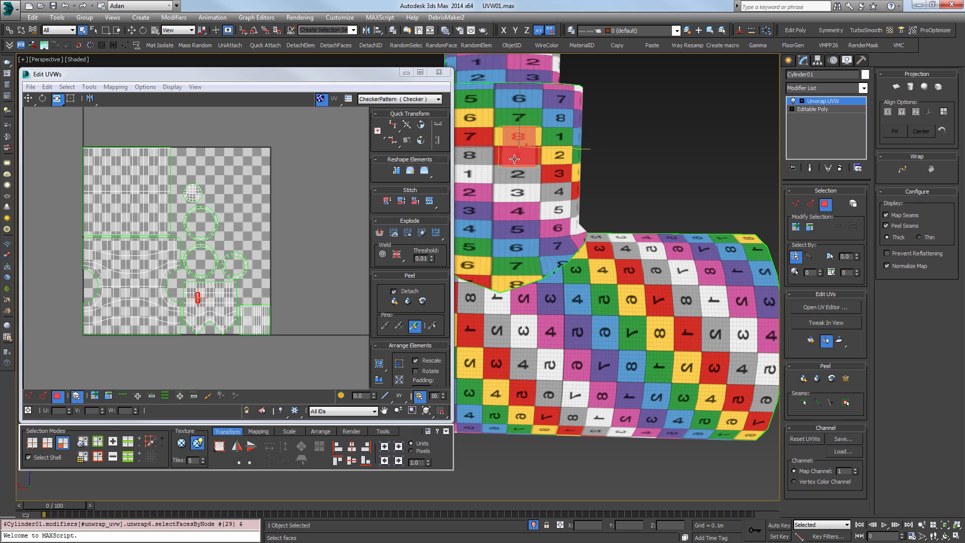
pyautogui.click(546, 146)
pyautogui.click(211, 301)
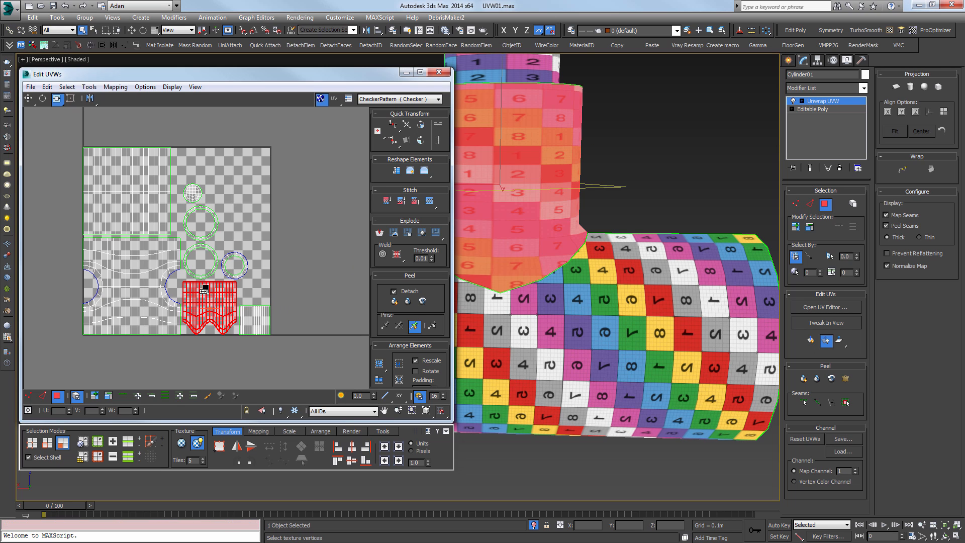
pyautogui.keyDown('alt'); pyautogui.moveTo(607, 155); pyautogui.dragTo(614, 209, button='middle'); pyautogui.keyUp('alt')
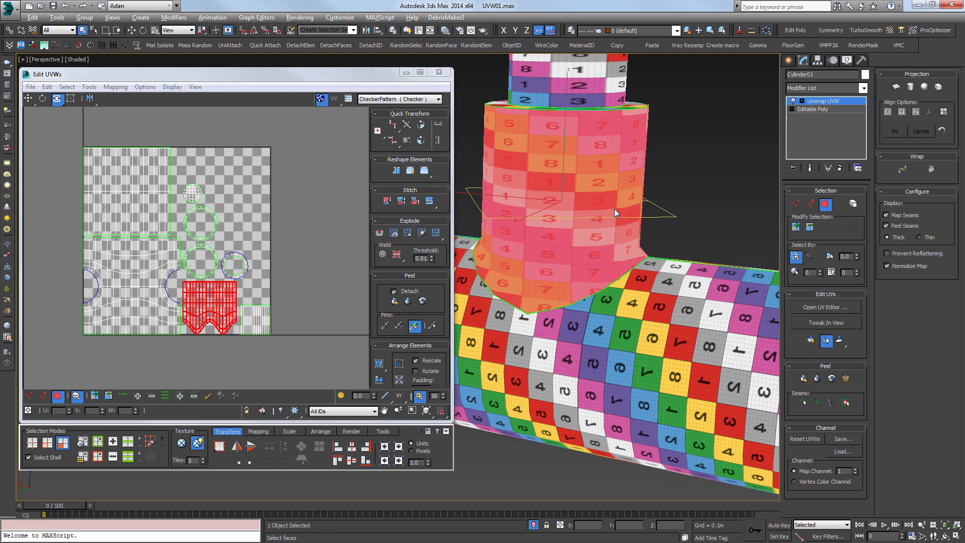
pyautogui.moveTo(215, 300); pyautogui.dragTo(349, 286)
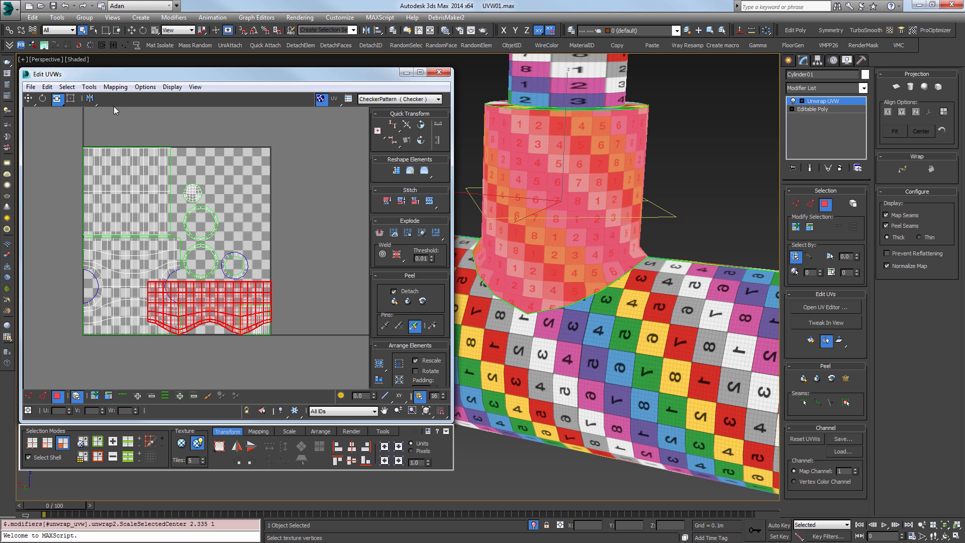
pyautogui.click(29, 98)
pyautogui.moveTo(216, 317); pyautogui.dragTo(290, 210)
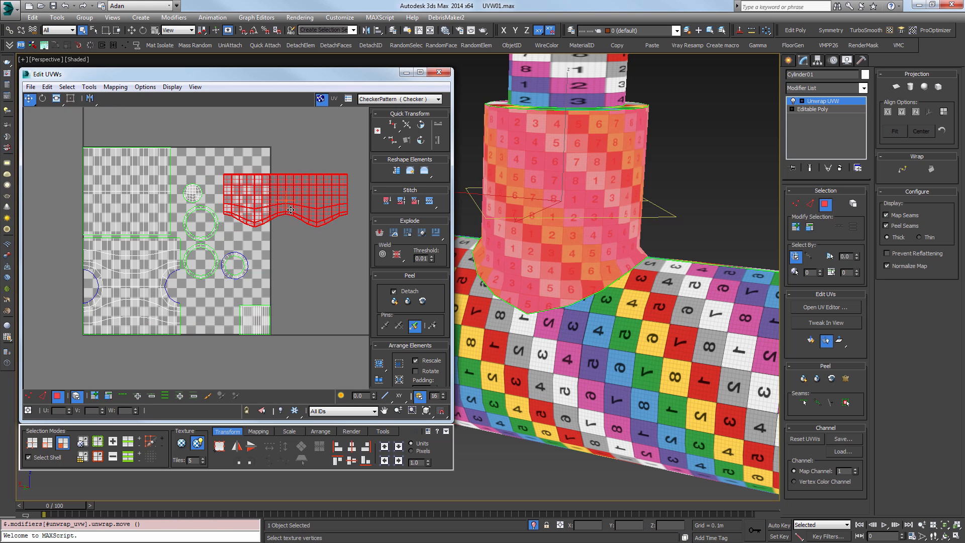
# Stretch the narrow upper branch section's UV shell horizontally until its checker cells look square.
pyautogui.click(248, 332)
pyautogui.press('z')
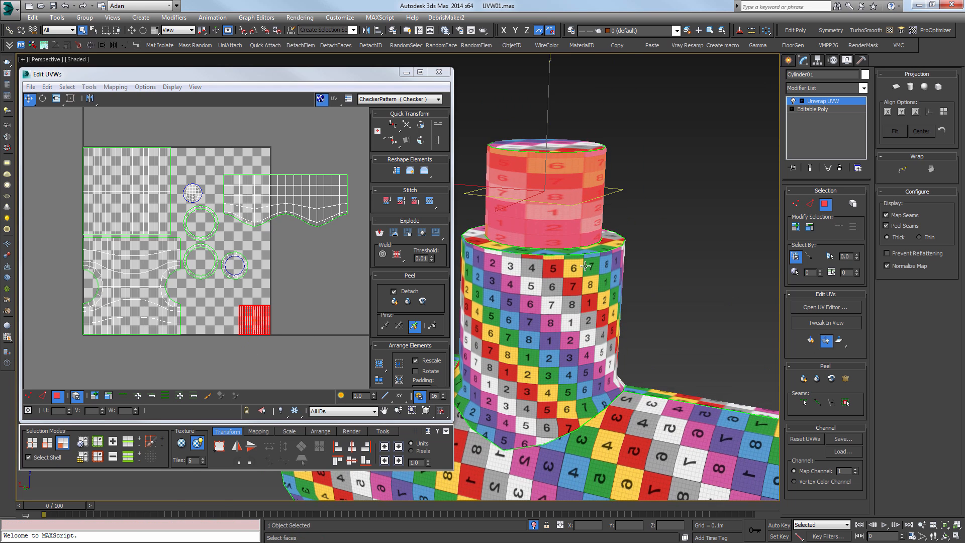
pyautogui.click(56, 99)
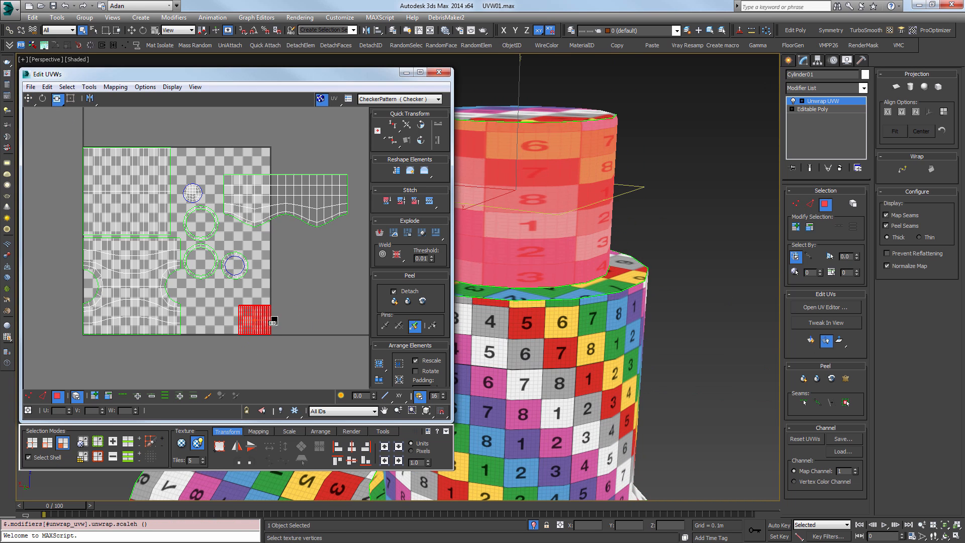
pyautogui.moveTo(273, 321); pyautogui.dragTo(306, 321)
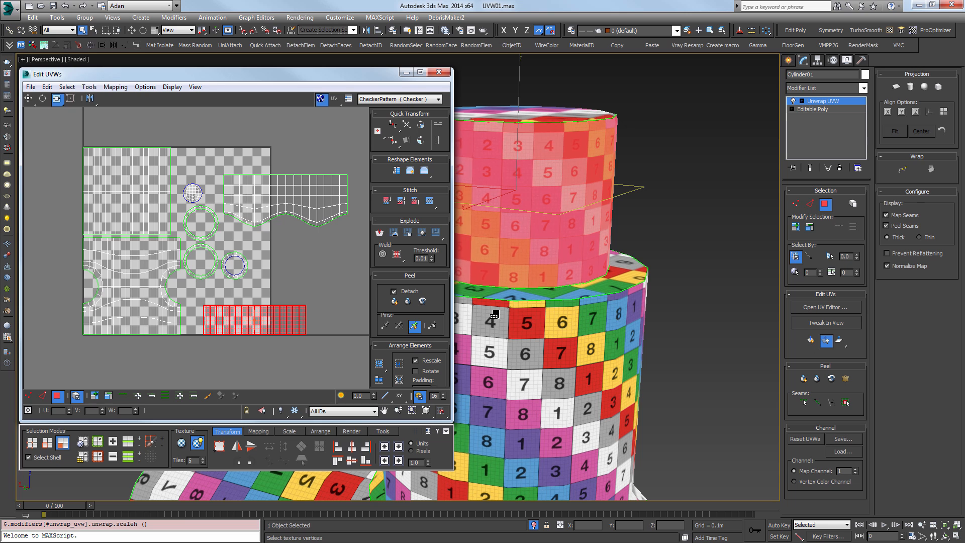
# Widen the narrow upper branch section's UV shell slightly further and repack all the shells inside the UV tile.
pyautogui.moveTo(495, 315); pyautogui.dragTo(518, 312)
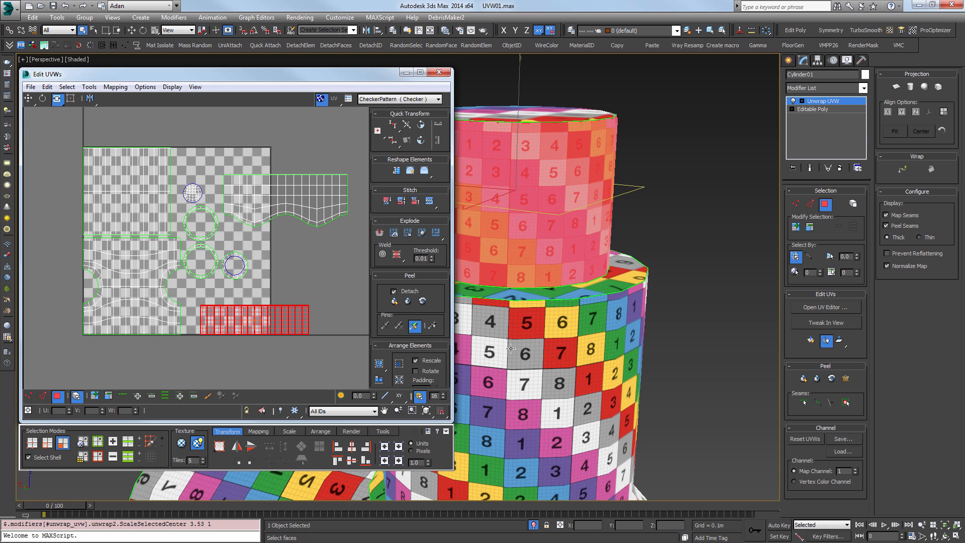
pyautogui.moveTo(564, 280); pyautogui.dragTo(539, 191, button='middle')
pyautogui.scroll(-2, 538, 191)
pyautogui.click(320, 276)
pyautogui.click(381, 380)
pyautogui.click(381, 365)
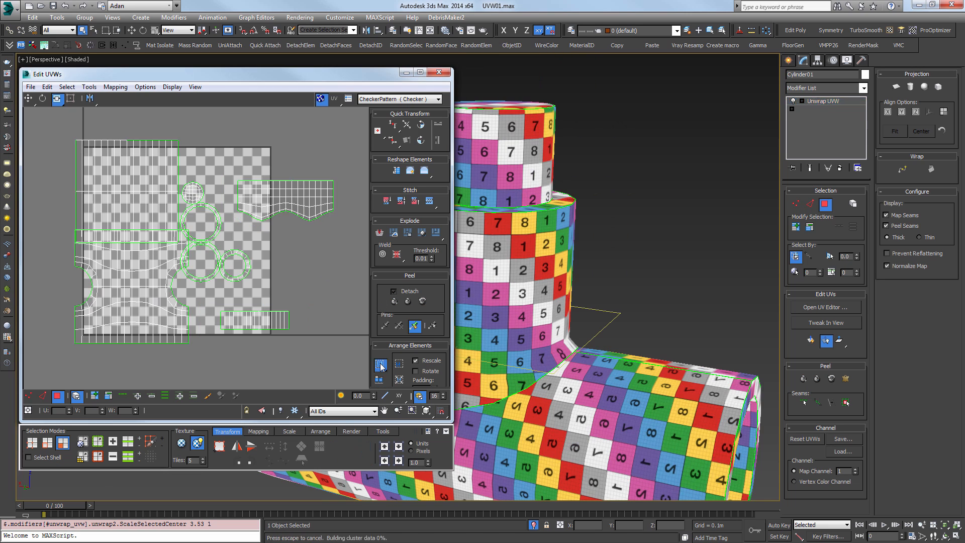
pyautogui.scroll(-6, 620, 302)
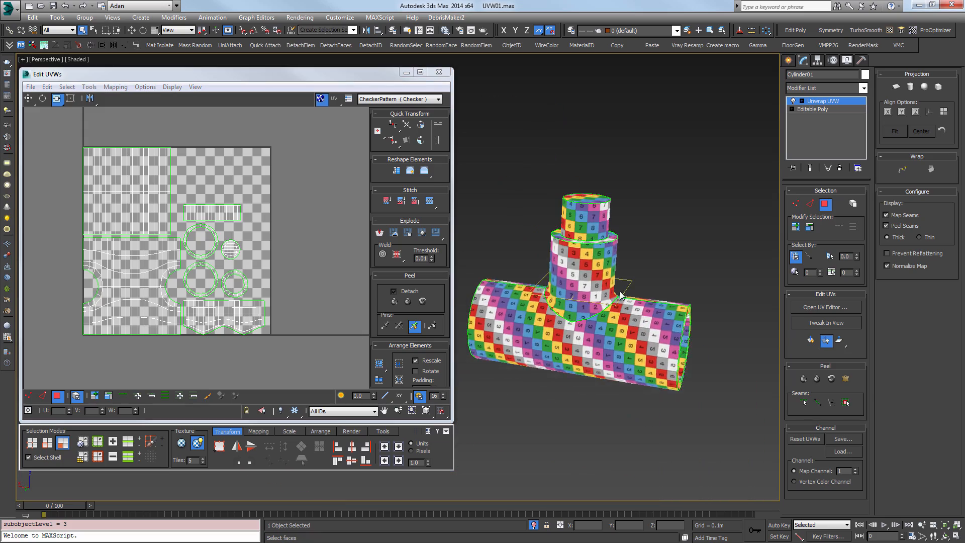
# Examine the numbered checker's proportions on the branch, the horizontal pipe and their junction with the repacked shells.
pyautogui.keyDown('alt'); pyautogui.moveTo(620, 295); pyautogui.dragTo(608, 303, button='middle'); pyautogui.keyUp('alt')
pyautogui.scroll(3, 605, 304)
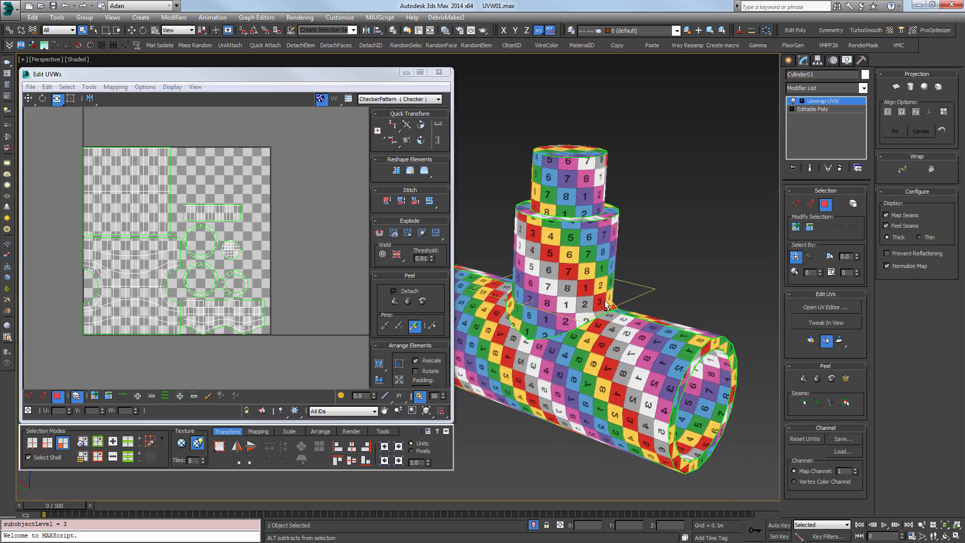
pyautogui.scroll(6, 606, 304)
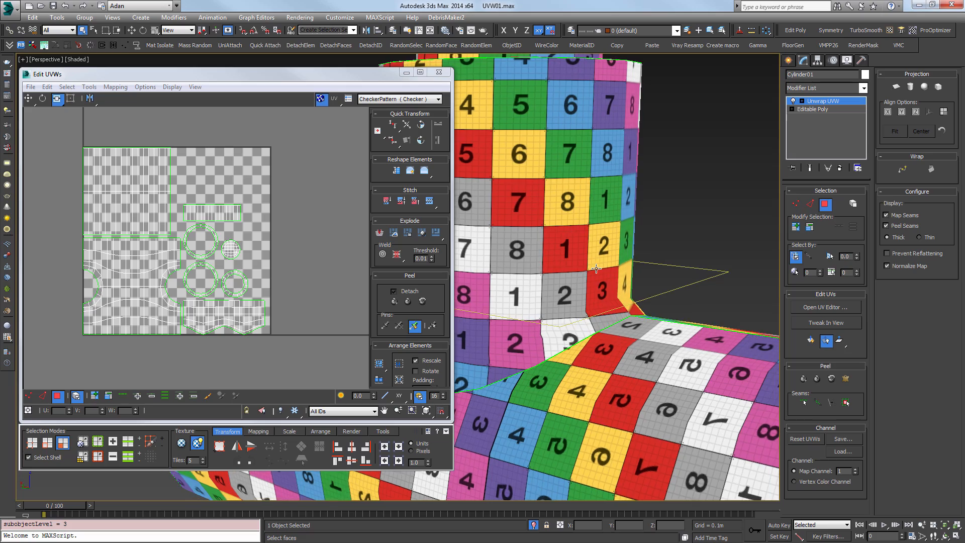
pyautogui.scroll(-8, 596, 269)
pyautogui.keyDown('alt'); pyautogui.moveTo(591, 270); pyautogui.dragTo(546, 252, button='middle'); pyautogui.keyUp('alt')
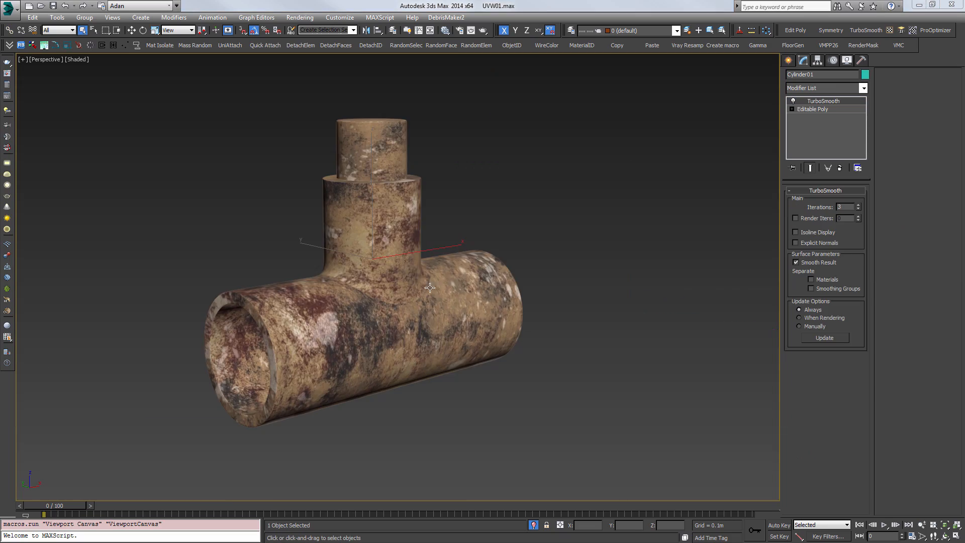
# Examine the rust texture on the smoothed pipe, especially the seam along the horizontal section and around the branch junction.
pyautogui.keyDown('alt'); pyautogui.moveTo(430, 288); pyautogui.dragTo(424, 317, button='middle'); pyautogui.keyUp('alt')
pyautogui.scroll(5, 443, 230)
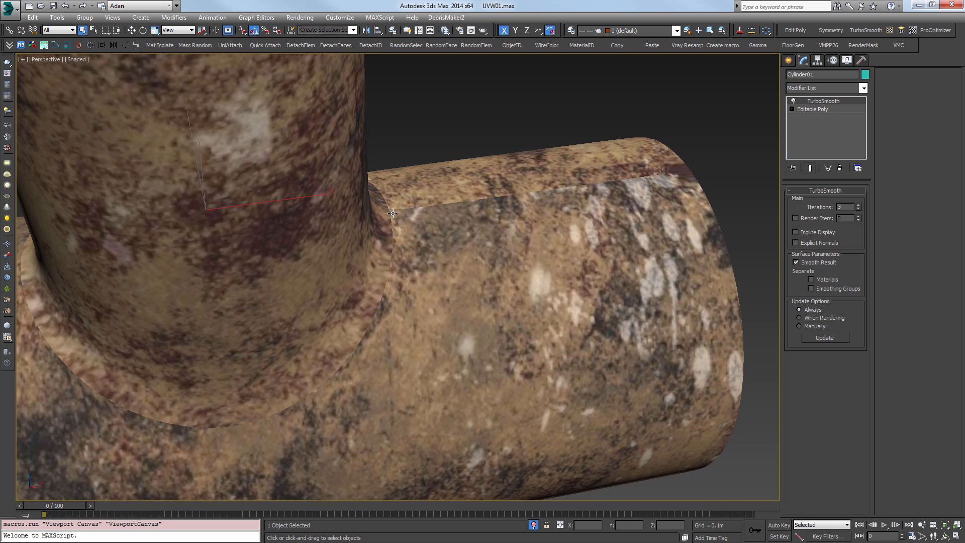
pyautogui.scroll(2, 393, 213)
pyautogui.moveTo(705, 169); pyautogui.dragTo(591, 184, button='middle')
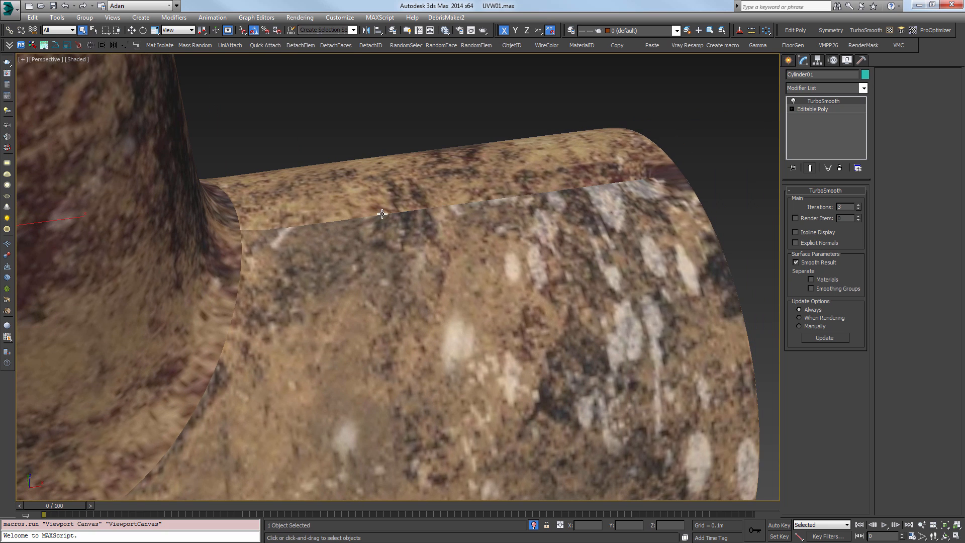
pyautogui.scroll(-10, 382, 214)
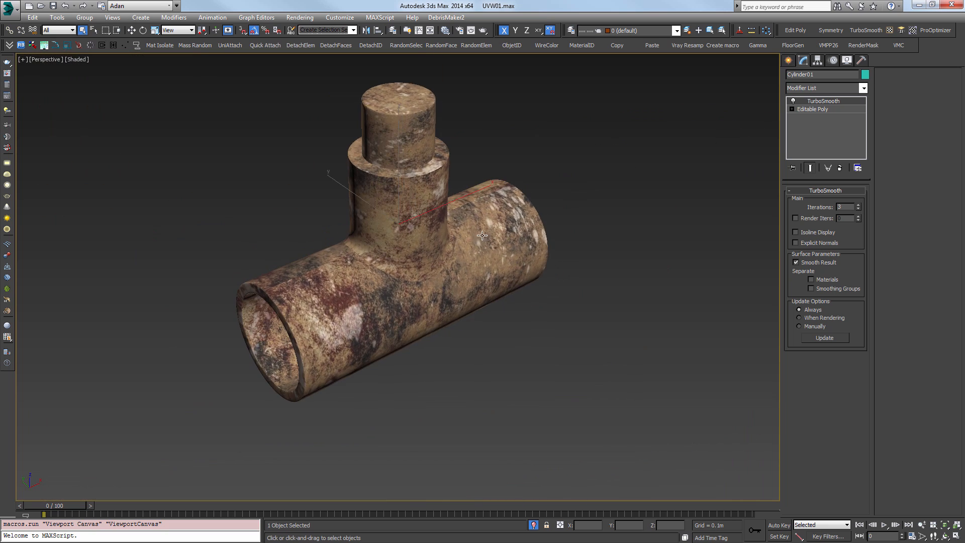
pyautogui.keyDown('alt'); pyautogui.moveTo(482, 235); pyautogui.dragTo(480, 216, button='middle'); pyautogui.keyUp('alt')
# Open Viewport Canvas beside the textured pipe and lengthen its window.
pyautogui.click(58, 18)
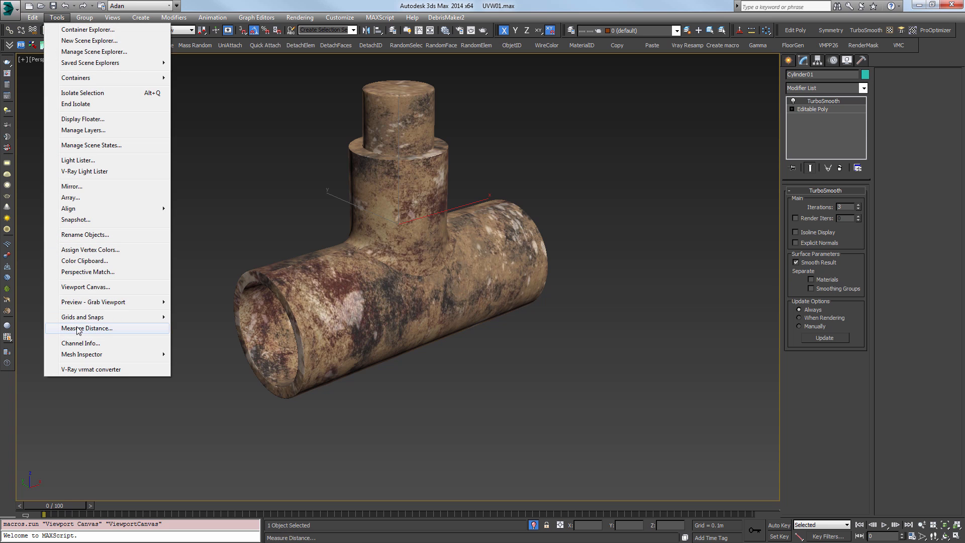
pyautogui.click(82, 287)
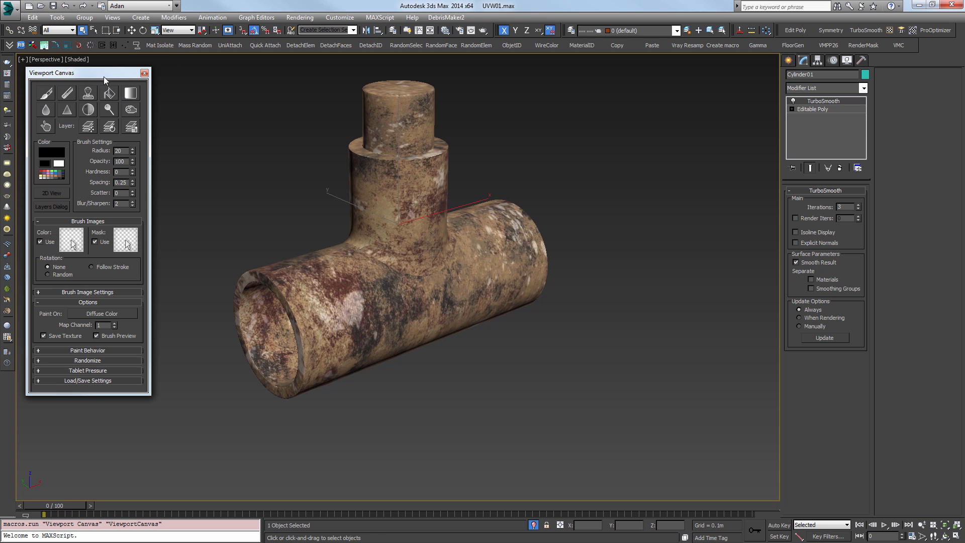
pyautogui.moveTo(98, 72); pyautogui.dragTo(92, 71)
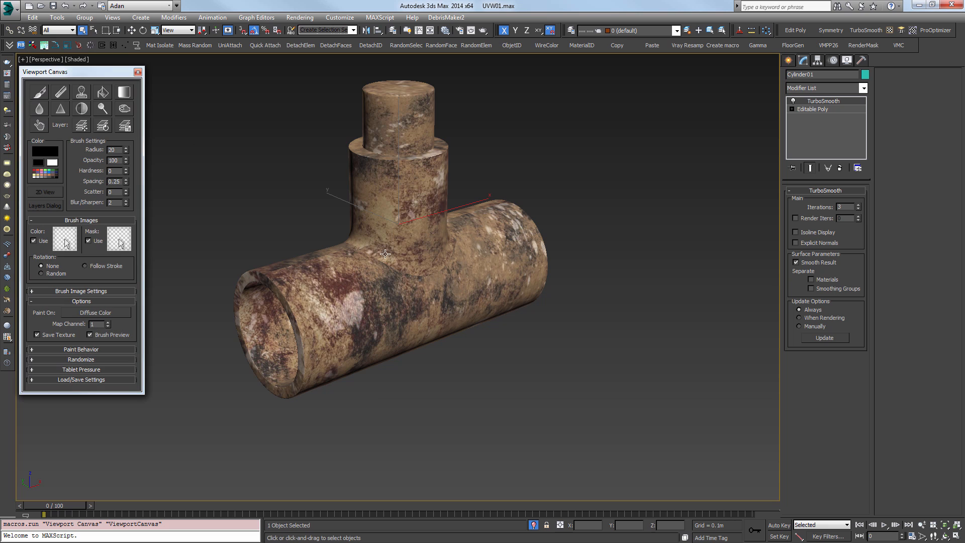
pyautogui.moveTo(385, 254); pyautogui.dragTo(371, 286, button='middle')
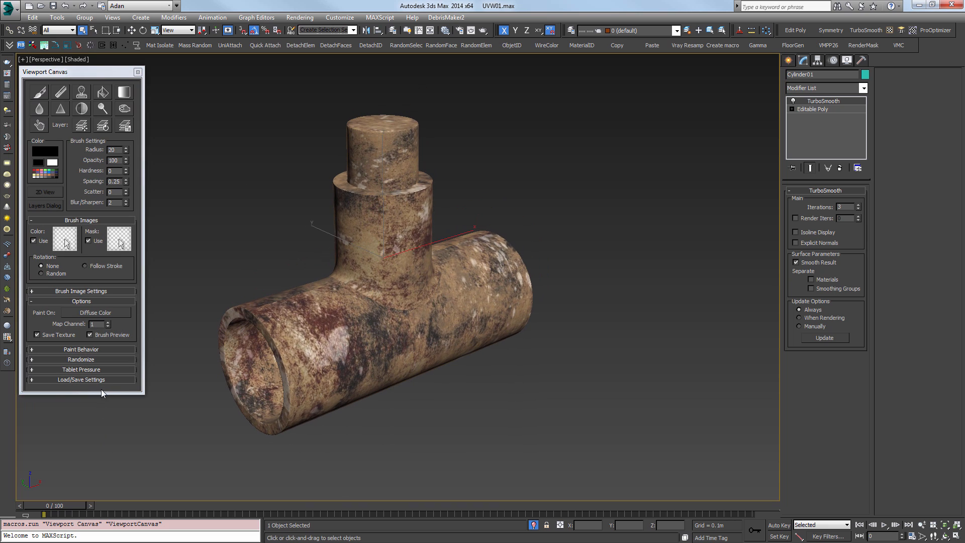
pyautogui.moveTo(102, 394); pyautogui.dragTo(108, 497)
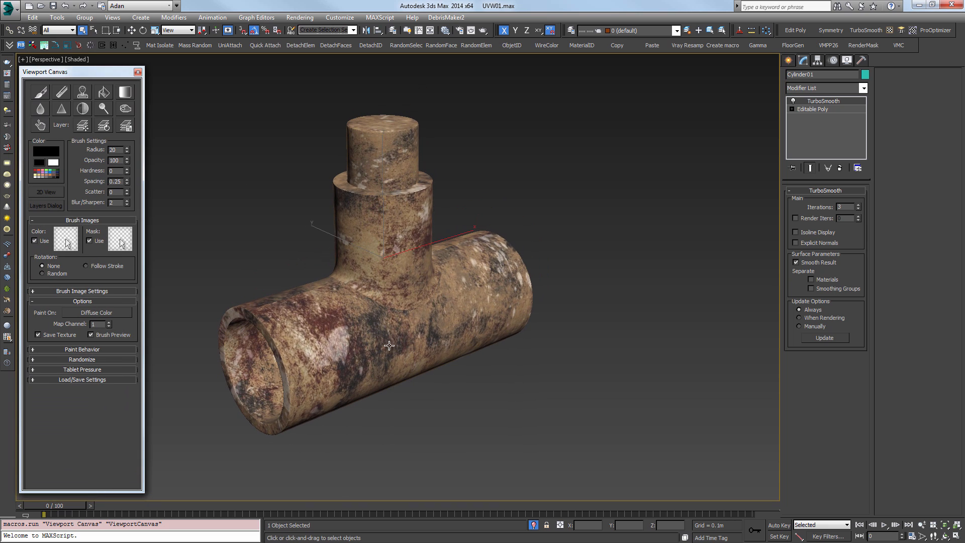
pyautogui.keyDown('alt'); pyautogui.moveTo(385, 342); pyautogui.dragTo(410, 305, button='middle'); pyautogui.keyUp('alt')
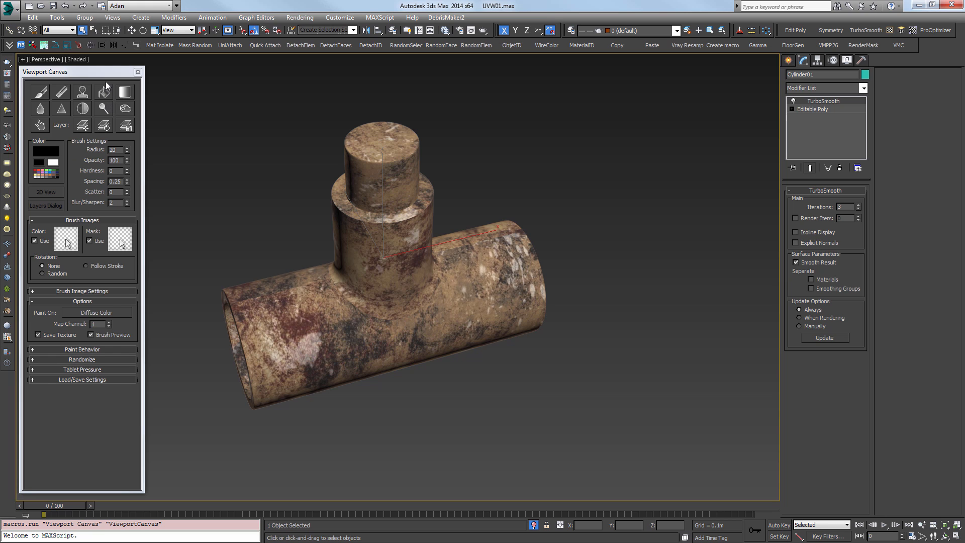
# Activate the Clone tool for the pipe's texture and show the 2D Paint view and the Layers dialog.
pyautogui.click(83, 92)
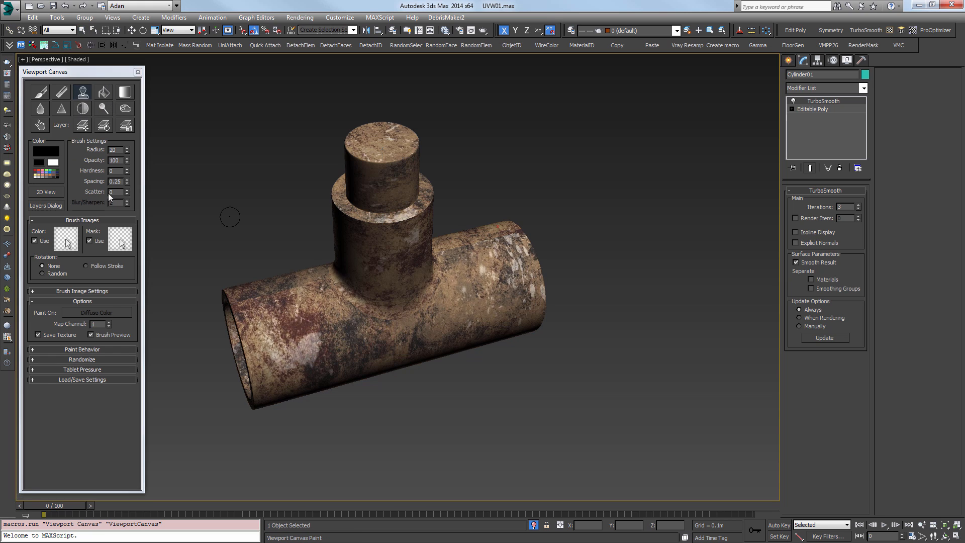
pyautogui.keyDown('alt'); pyautogui.moveTo(383, 291); pyautogui.dragTo(397, 265, button='middle'); pyautogui.keyUp('alt')
pyautogui.click(49, 194)
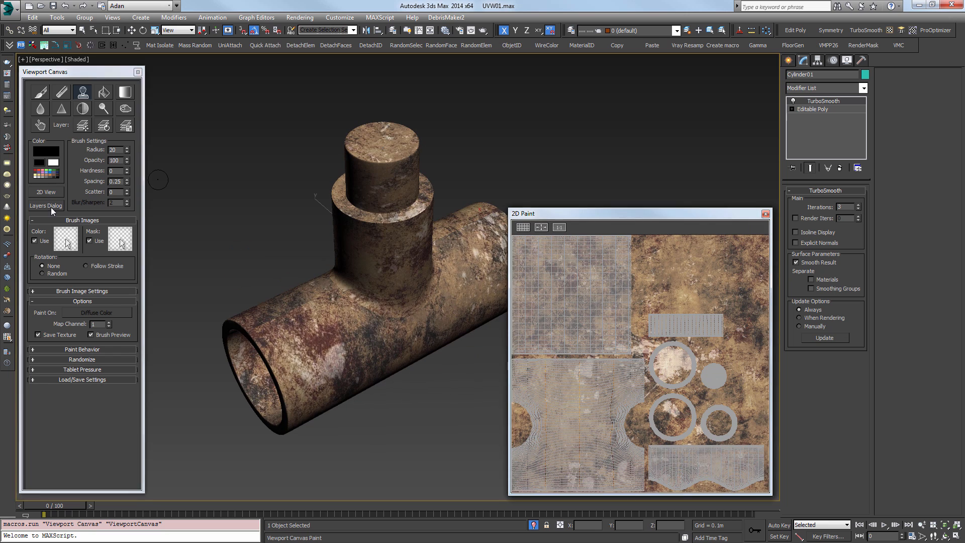
pyautogui.click(51, 207)
pyautogui.moveTo(594, 215); pyautogui.dragTo(600, 213)
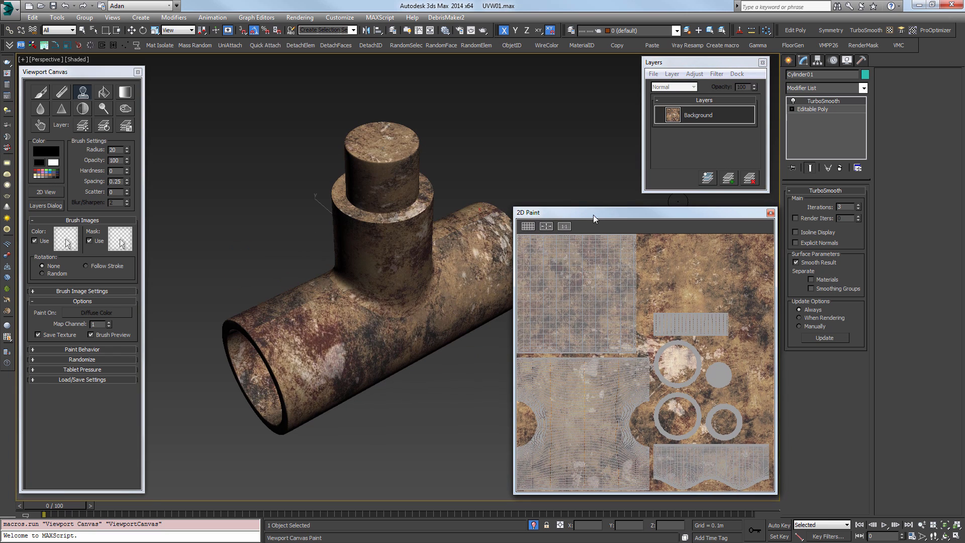
# Add a new layer above Background and set the clone brush's radius to 58 and opacity to 50.
pyautogui.scroll(5, 441, 276)
pyautogui.keyDown('alt'); pyautogui.moveTo(441, 276); pyautogui.dragTo(369, 324, button='middle'); pyautogui.keyUp('alt')
pyautogui.click(707, 178)
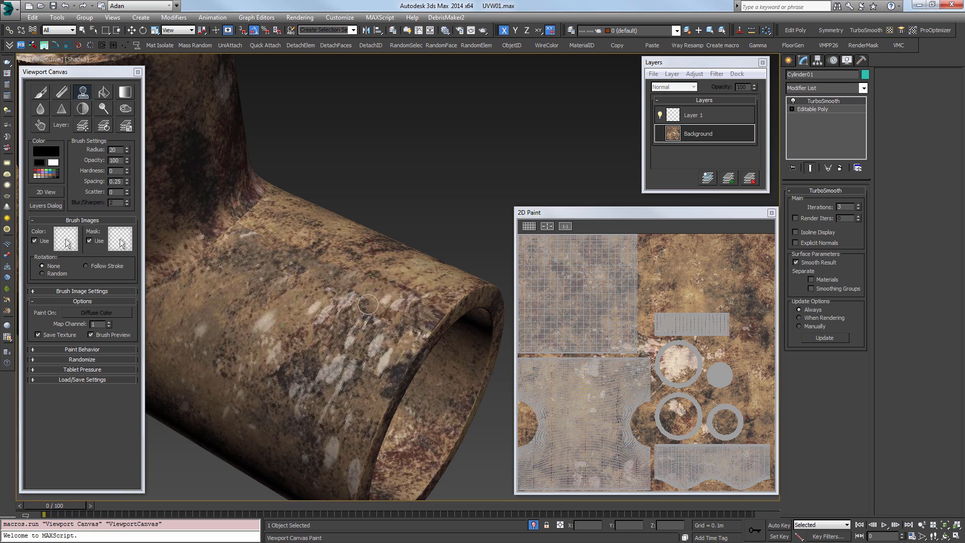
pyautogui.moveTo(128, 151); pyautogui.dragTo(132, 136)
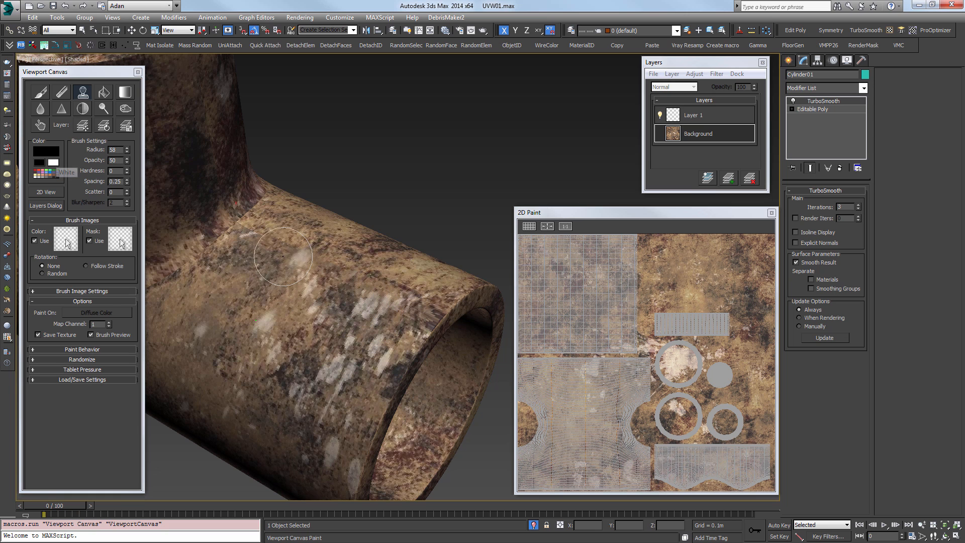
# Examine the rust texture around the branch junction and along the horizontal pipe from several sides.
pyautogui.keyDown('alt'); pyautogui.moveTo(207, 263); pyautogui.dragTo(238, 347, button='middle'); pyautogui.keyUp('alt')
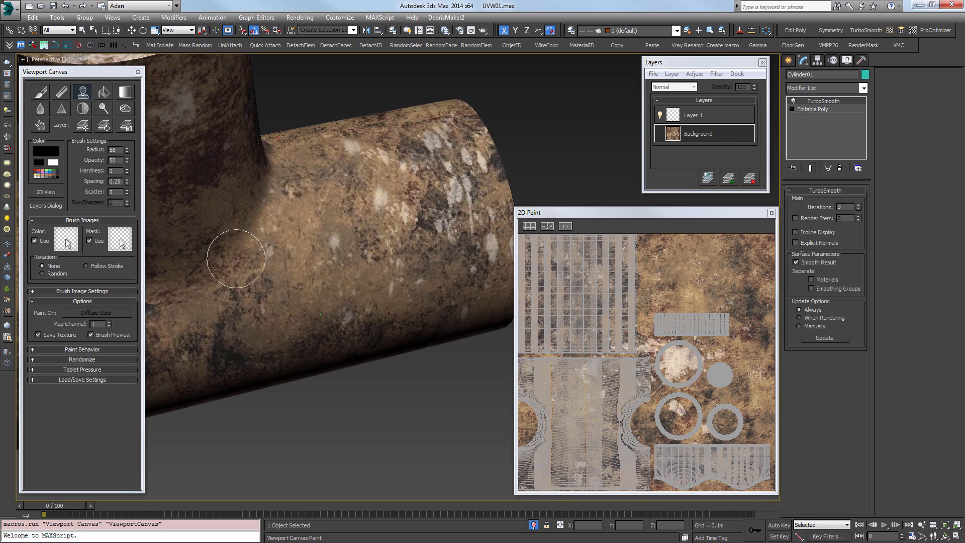
pyautogui.keyDown('alt'); pyautogui.moveTo(240, 269); pyautogui.dragTo(443, 245, button='middle'); pyautogui.keyUp('alt')
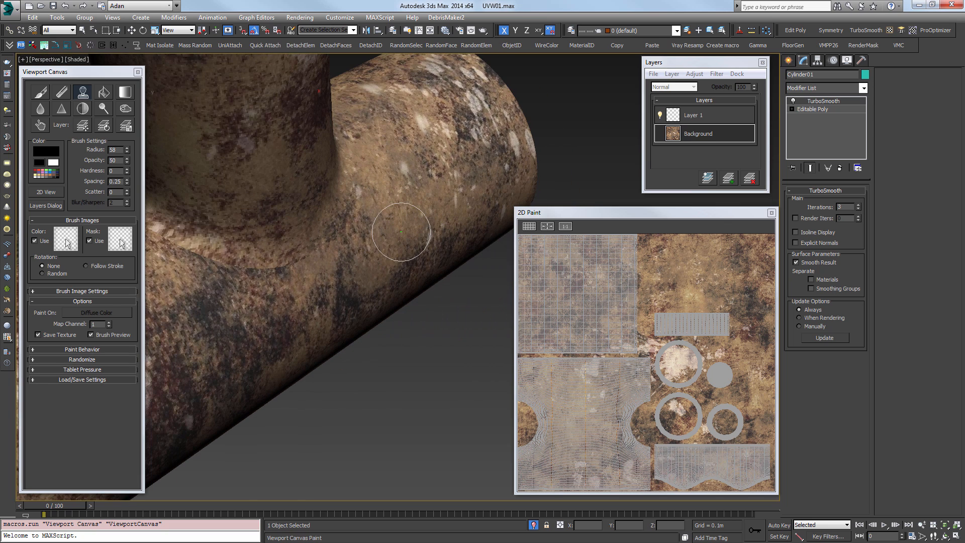
pyautogui.moveTo(237, 269)
pyautogui.keyDown('alt'); pyautogui.mouseDown(button='middle')
pyautogui.moveTo(248, 318)
pyautogui.moveTo(312, 297)
pyautogui.mouseUp(button='middle'); pyautogui.keyUp('alt')
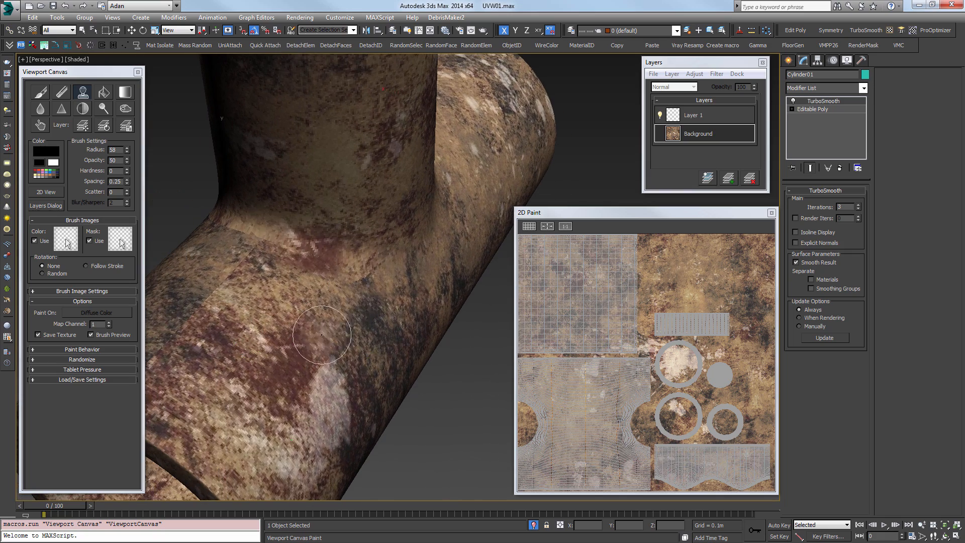
pyautogui.keyDown('alt'); pyautogui.moveTo(321, 334); pyautogui.dragTo(352, 341, button='middle'); pyautogui.keyUp('alt')
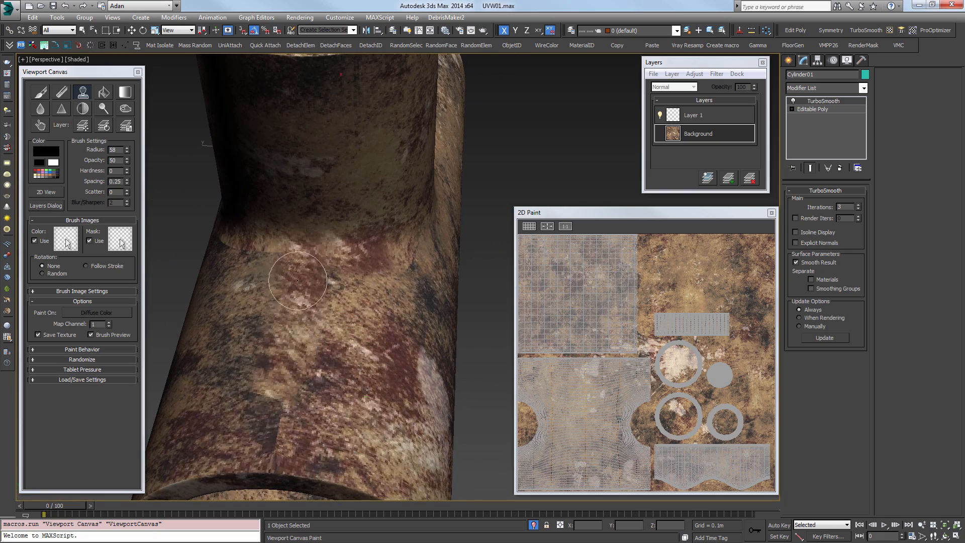
pyautogui.scroll(-5, 298, 280)
# Load the Crackles0004_2 bitmap into Layer 1 and set the layer's blend mode to Multiply.
pyautogui.click(708, 120)
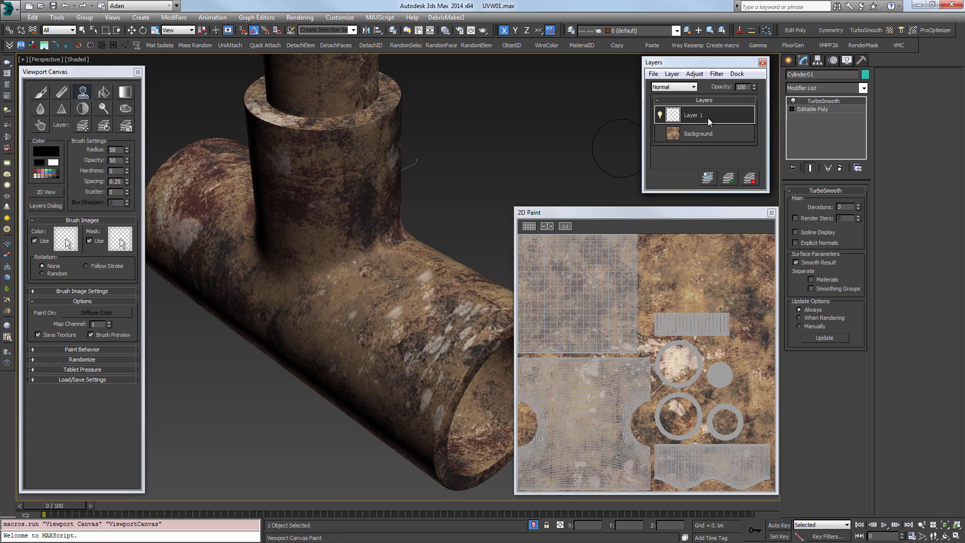
pyautogui.click(654, 74)
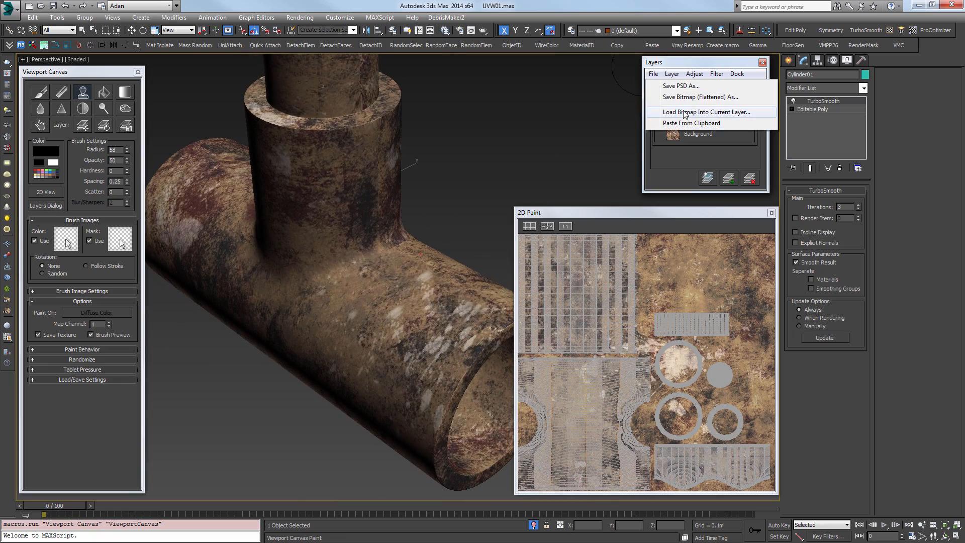
pyautogui.click(685, 113)
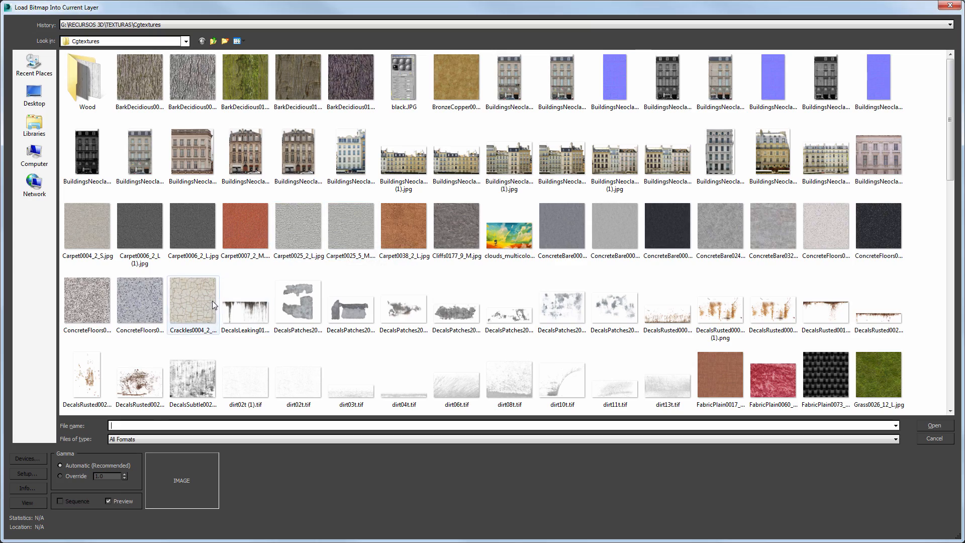
pyautogui.doubleClick(212, 300)
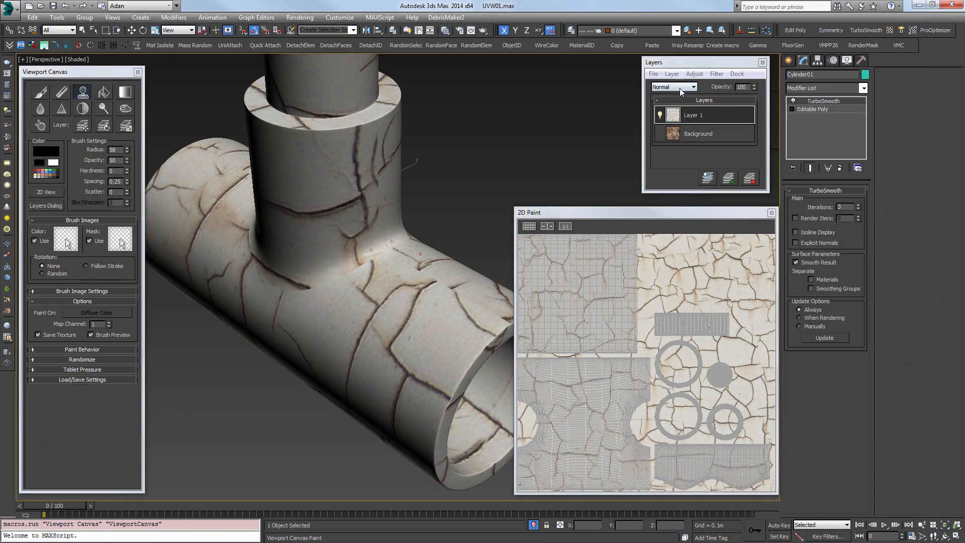
pyautogui.click(681, 87)
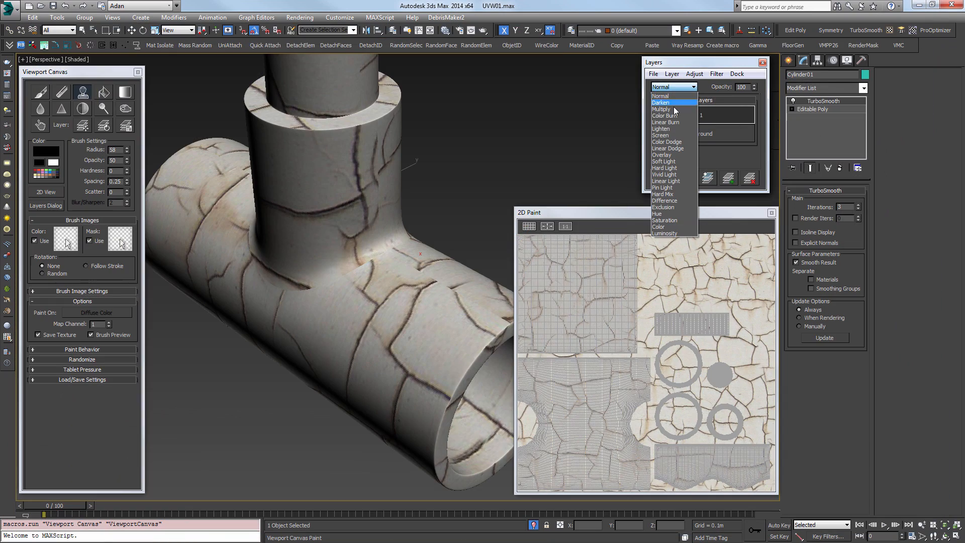
pyautogui.click(674, 124)
pyautogui.keyDown('alt'); pyautogui.moveTo(473, 215); pyautogui.dragTo(602, 183, button='middle'); pyautogui.keyUp('alt')
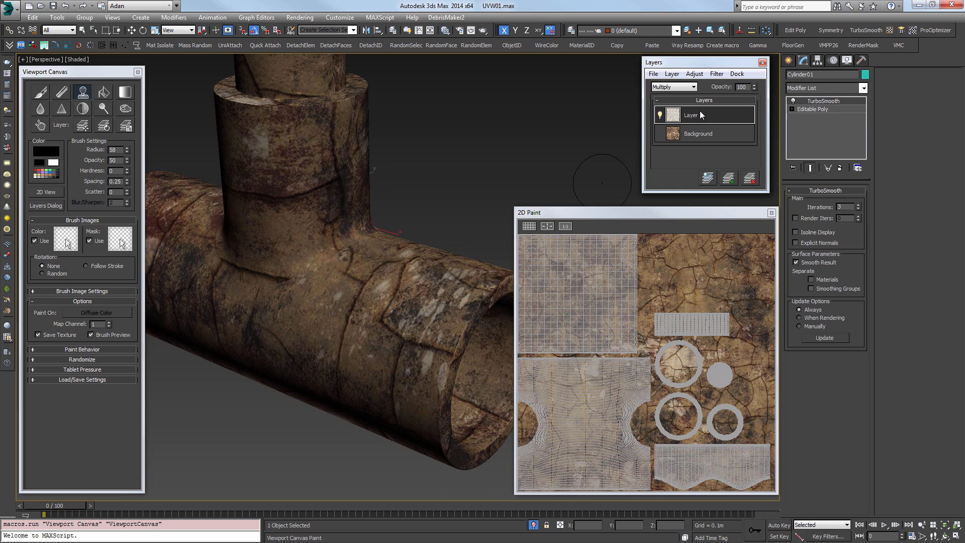
# Activate the Erase tool and add a white layer mask to Layer 1.
pyautogui.click(62, 92)
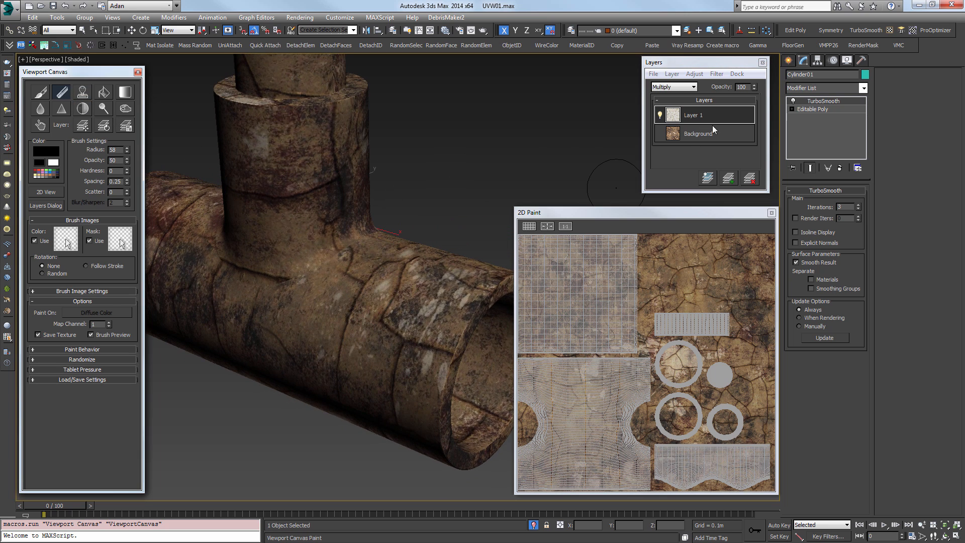
pyautogui.rightClick(697, 116)
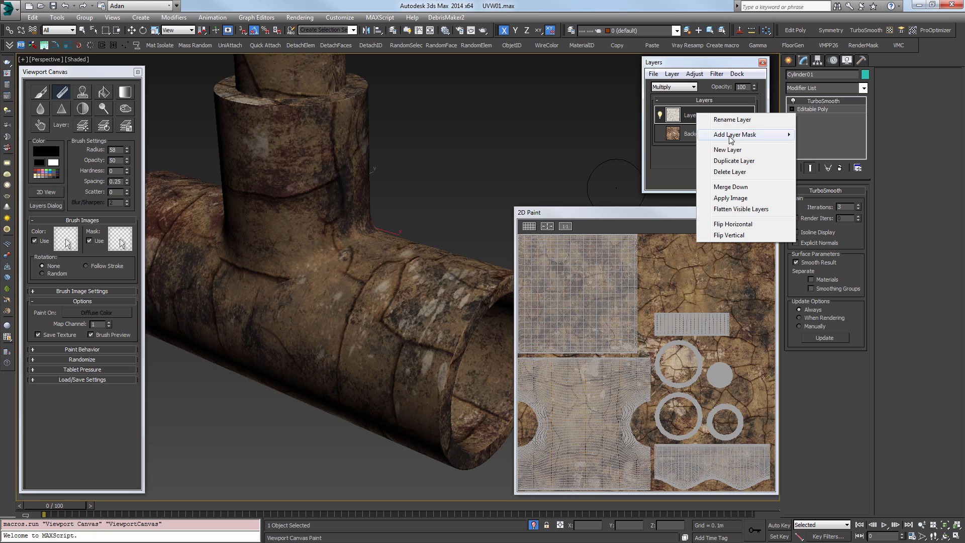
pyautogui.moveTo(711, 136)
pyautogui.click(658, 135)
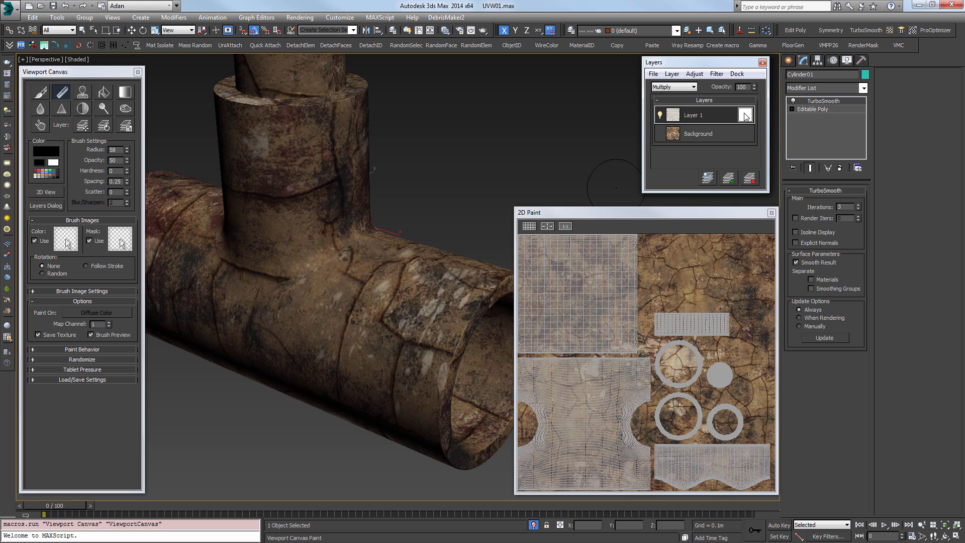
# Try to erase parts of Layer 1's mask near the branch junction.
pyautogui.click(321, 284)
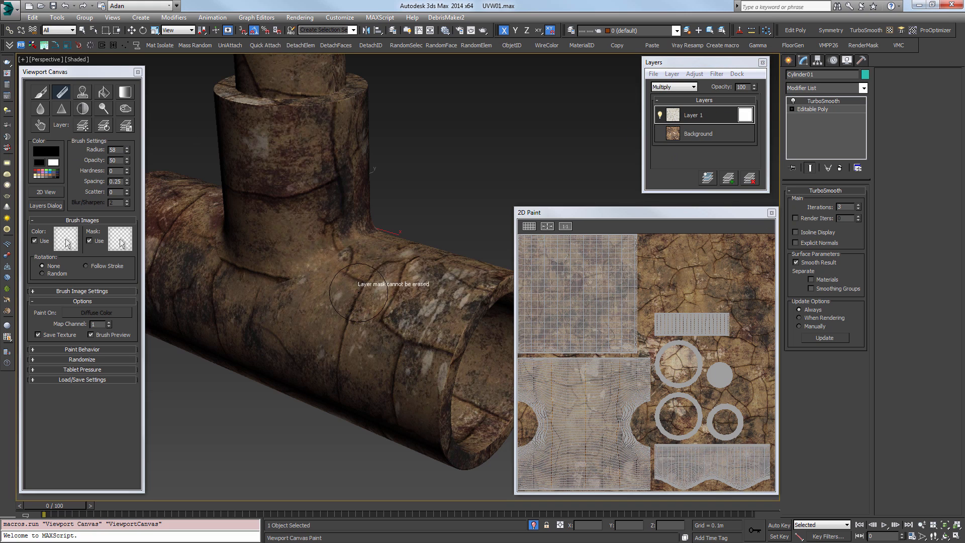
pyautogui.click(57, 164)
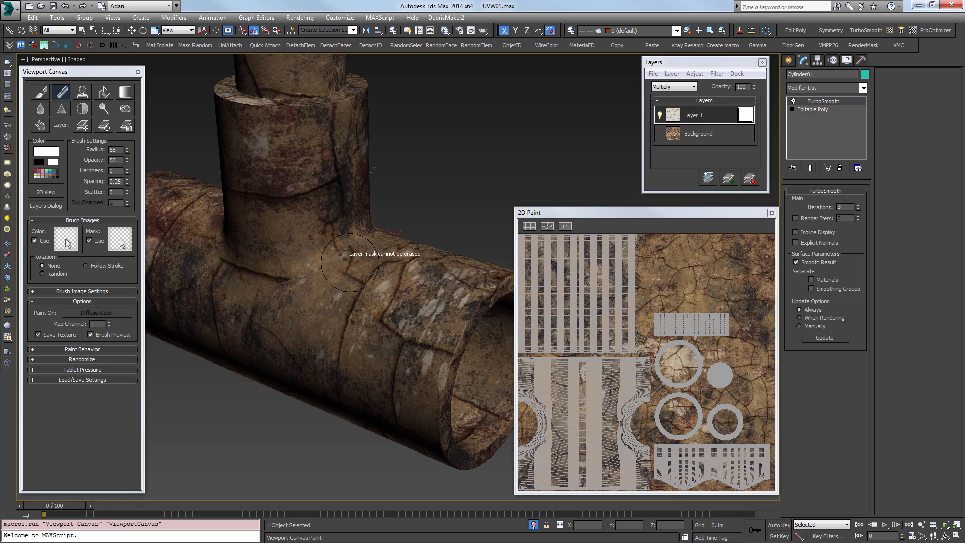
pyautogui.click(750, 114)
pyautogui.moveTo(382, 166)
pyautogui.keyDown('alt'); pyautogui.mouseDown(button='middle')
pyautogui.moveTo(345, 172)
pyautogui.moveTo(355, 261)
pyautogui.moveTo(375, 253)
pyautogui.moveTo(364, 256)
pyautogui.mouseUp(button='middle'); pyautogui.keyUp('alt')
# Paint black on Layer 1's mask with the Paint tool to hide the cracks around the branch junction.
pyautogui.click(41, 92)
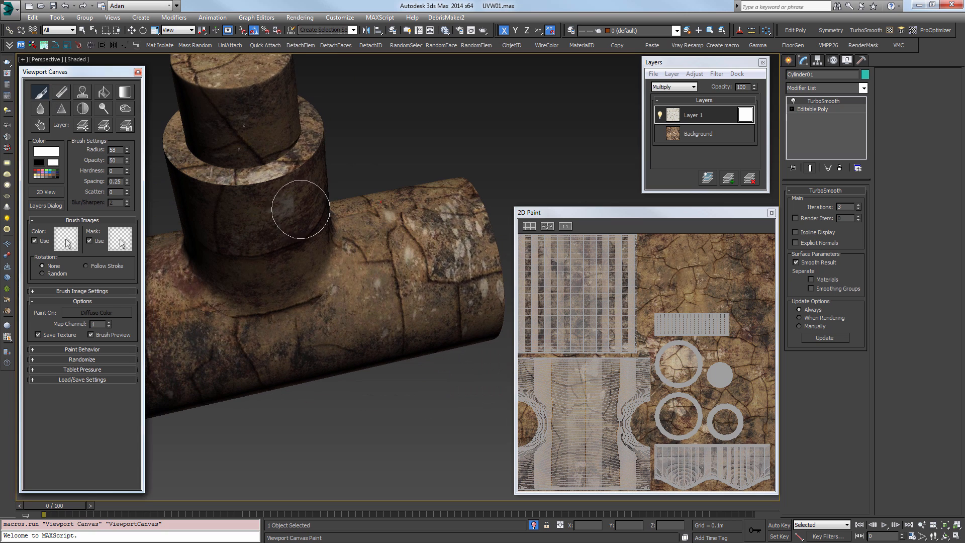
pyautogui.click(56, 167)
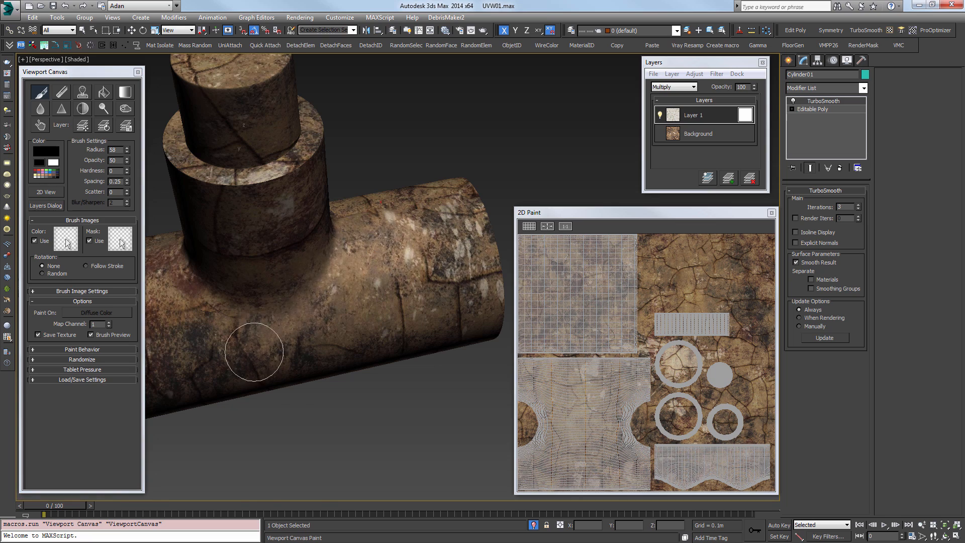
pyautogui.keyDown('alt'); pyautogui.moveTo(254, 345); pyautogui.dragTo(344, 300, button='middle'); pyautogui.keyUp('alt')
pyautogui.keyDown('alt'); pyautogui.moveTo(266, 296); pyautogui.dragTo(186, 276, button='middle'); pyautogui.keyUp('alt')
pyautogui.moveTo(355, 301)
pyautogui.keyDown('alt'); pyautogui.mouseDown(button='middle')
pyautogui.moveTo(319, 342)
pyautogui.moveTo(426, 327)
pyautogui.mouseUp(button='middle'); pyautogui.keyUp('alt')
pyautogui.scroll(10, 426, 327)
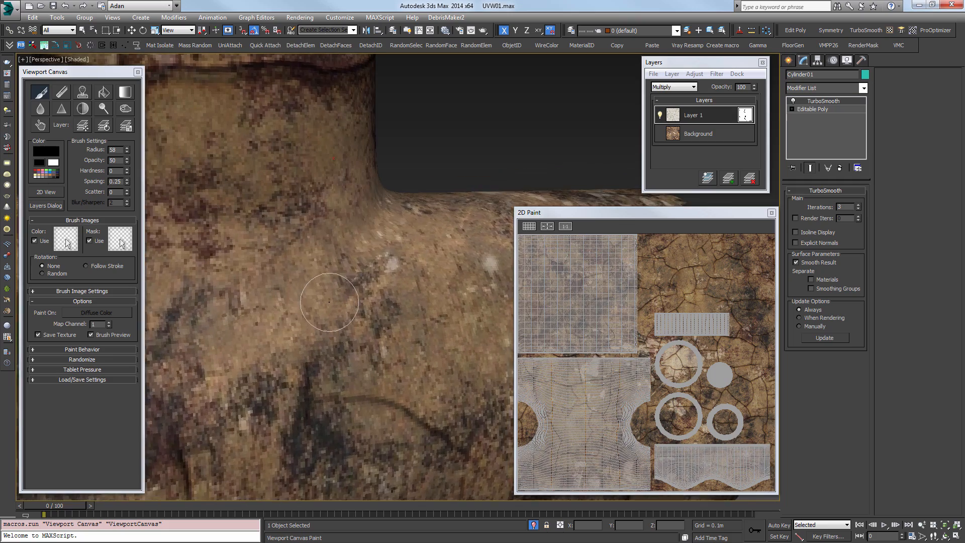
pyautogui.scroll(-10, 419, 273)
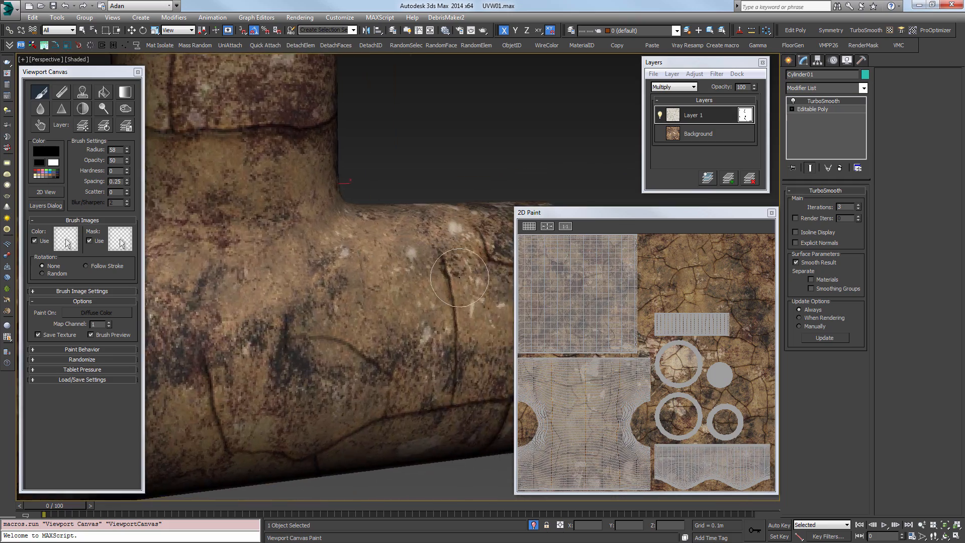
pyautogui.scroll(-2, 394, 289)
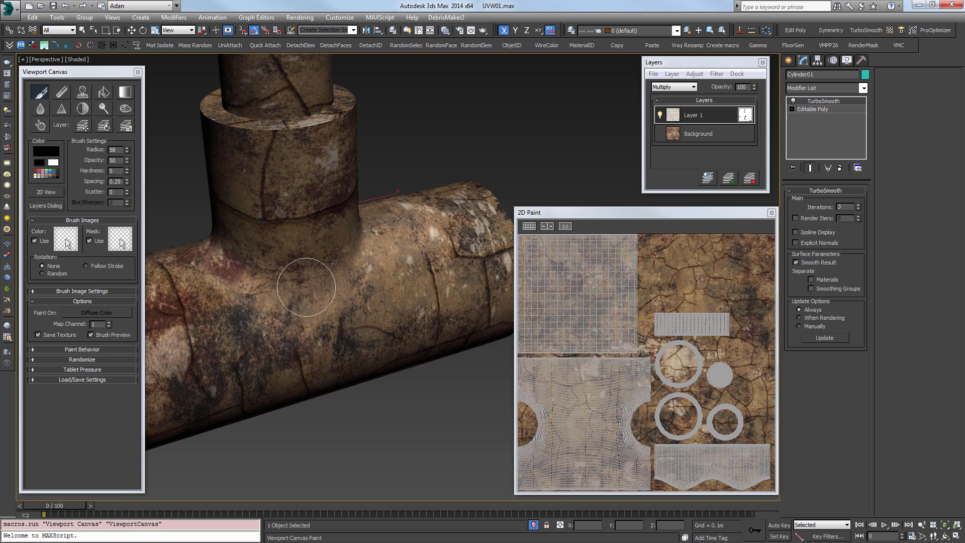
pyautogui.scroll(-3, 372, 296)
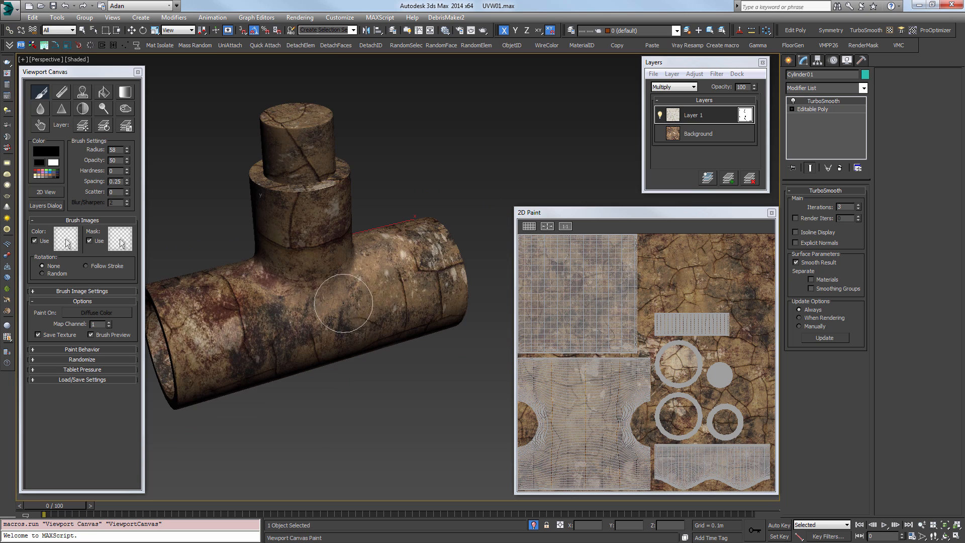
pyautogui.moveTo(380, 296)
pyautogui.keyDown('alt'); pyautogui.mouseDown(button='middle')
pyautogui.moveTo(367, 291)
pyautogui.moveTo(398, 302)
pyautogui.moveTo(355, 287)
pyautogui.moveTo(384, 296)
pyautogui.moveTo(375, 295)
pyautogui.mouseUp(button='middle'); pyautogui.keyUp('alt')
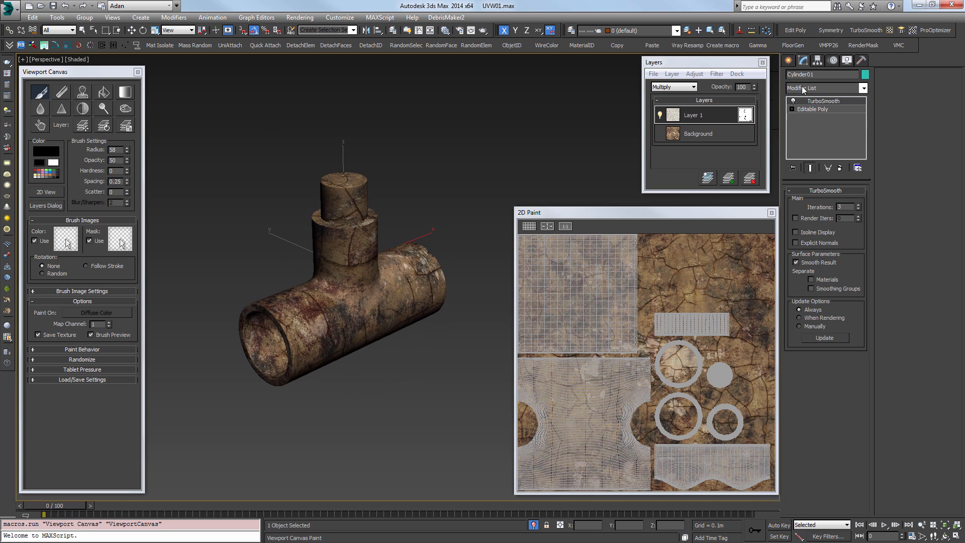
# Close the 2D Paint view, the Layers dialog and the Viewport Canvas.
pyautogui.click(772, 214)
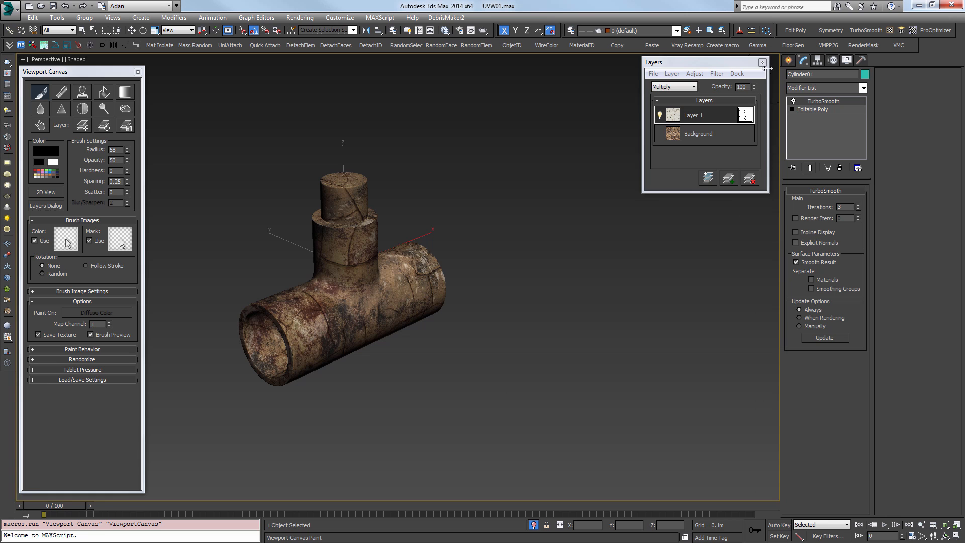
pyautogui.click(763, 62)
pyautogui.keyDown('alt'); pyautogui.moveTo(390, 218); pyautogui.dragTo(406, 233, button='middle'); pyautogui.keyUp('alt')
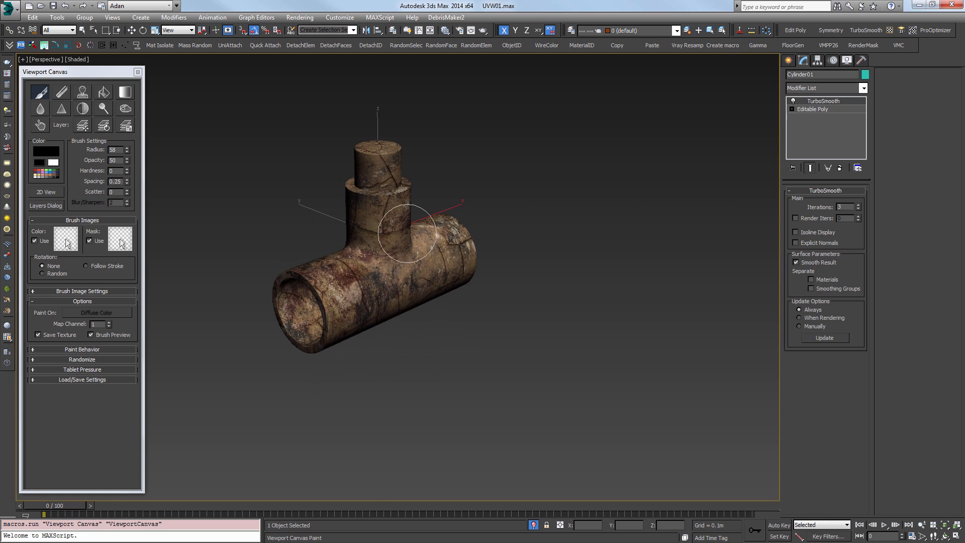
pyautogui.click(136, 73)
pyautogui.moveTo(377, 240); pyautogui.dragTo(398, 238, button='middle')
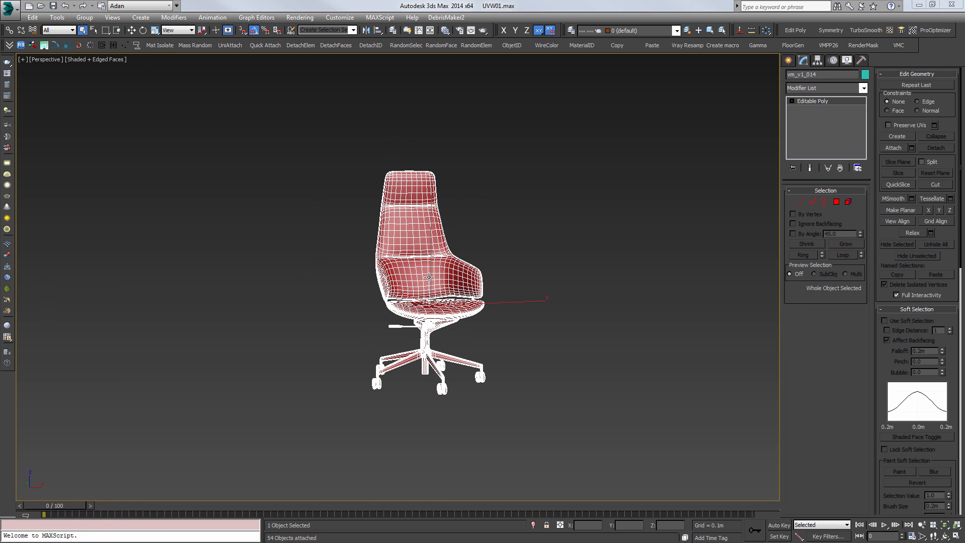
# Examine the office chair mesh from several sides, toggling the edged faces display.
pyautogui.keyDown('alt'); pyautogui.moveTo(428, 277); pyautogui.dragTo(370, 262, button='middle'); pyautogui.keyUp('alt')
pyautogui.scroll(4, 415, 284)
pyautogui.scroll(-2, 450, 280)
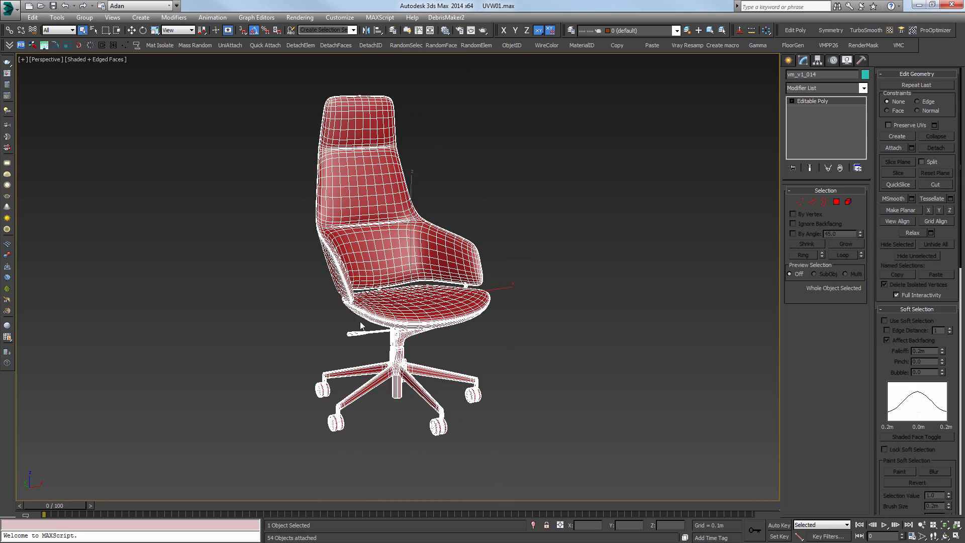
pyautogui.press('F4')
pyautogui.scroll(3, 379, 224)
pyautogui.scroll(-3, 379, 224)
pyautogui.press('F4')
pyautogui.keyDown('alt'); pyautogui.moveTo(424, 285); pyautogui.dragTo(554, 247, button='middle'); pyautogui.keyUp('alt')
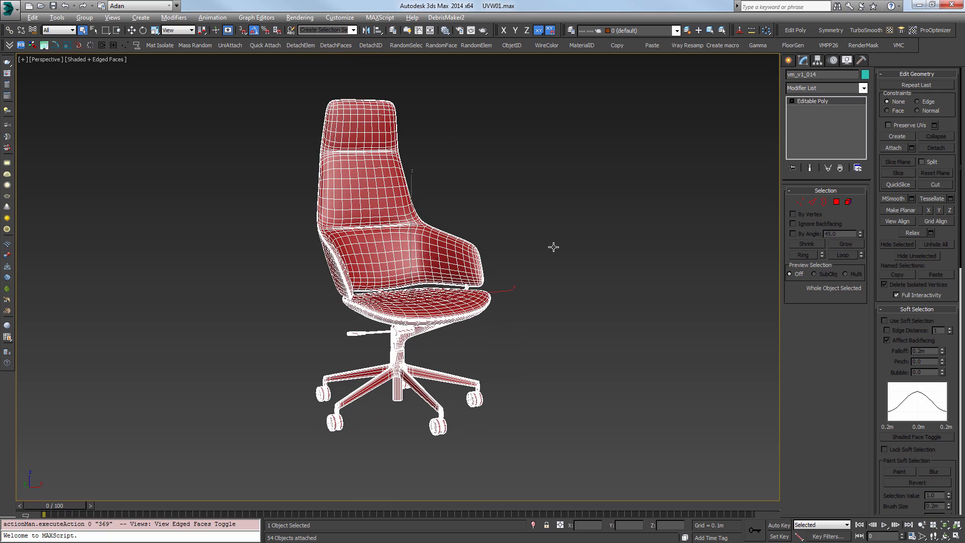
# Select individual elements of the chair, such as the support under the seat, to examine how the attached mesh is divided.
pyautogui.click(847, 202)
pyautogui.click(397, 243)
pyautogui.keyDown('alt'); pyautogui.moveTo(419, 284); pyautogui.dragTo(426, 327, button='middle'); pyautogui.keyUp('alt')
pyautogui.click(425, 318)
pyautogui.scroll(5, 425, 318)
pyautogui.scroll(-3, 437, 304)
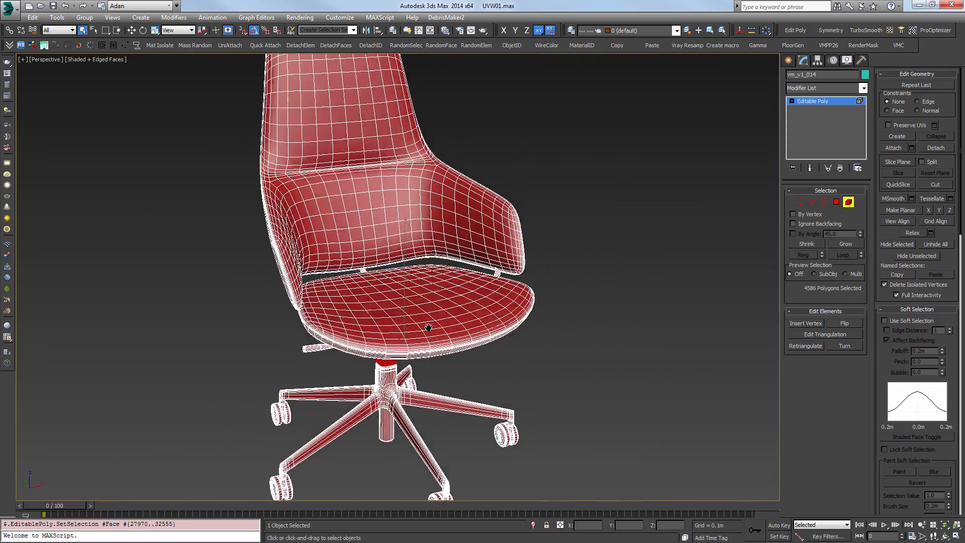
pyautogui.scroll(-4, 428, 326)
pyautogui.moveTo(448, 267)
pyautogui.keyDown('alt'); pyautogui.mouseDown(button='middle')
pyautogui.moveTo(405, 263)
pyautogui.moveTo(440, 262)
pyautogui.mouseUp(button='middle'); pyautogui.keyUp('alt')
pyautogui.scroll(5, 440, 262)
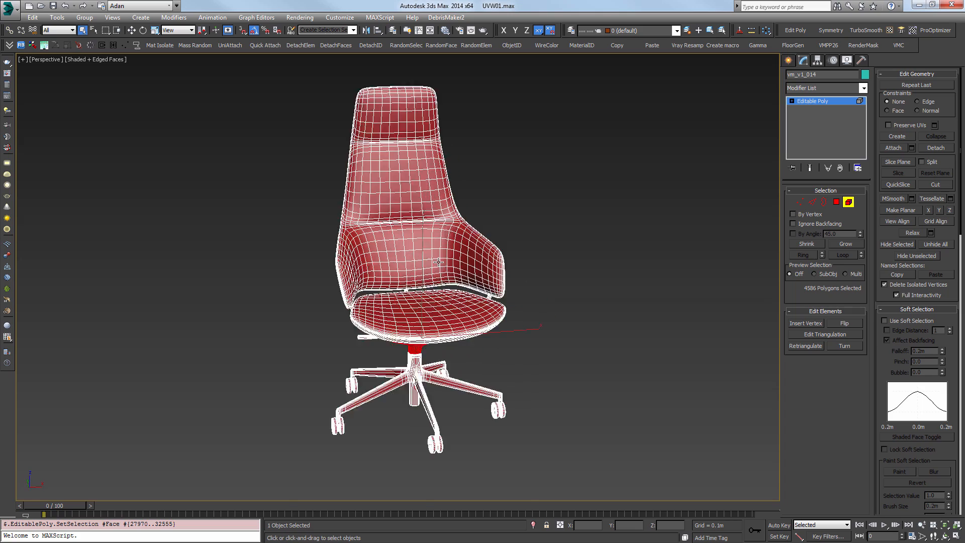
pyautogui.scroll(-3, 444, 298)
pyautogui.moveTo(444, 298)
pyautogui.keyDown('alt'); pyautogui.mouseDown(button='middle')
pyautogui.moveTo(486, 298)
pyautogui.moveTo(458, 295)
pyautogui.mouseUp(button='middle'); pyautogui.keyUp('alt')
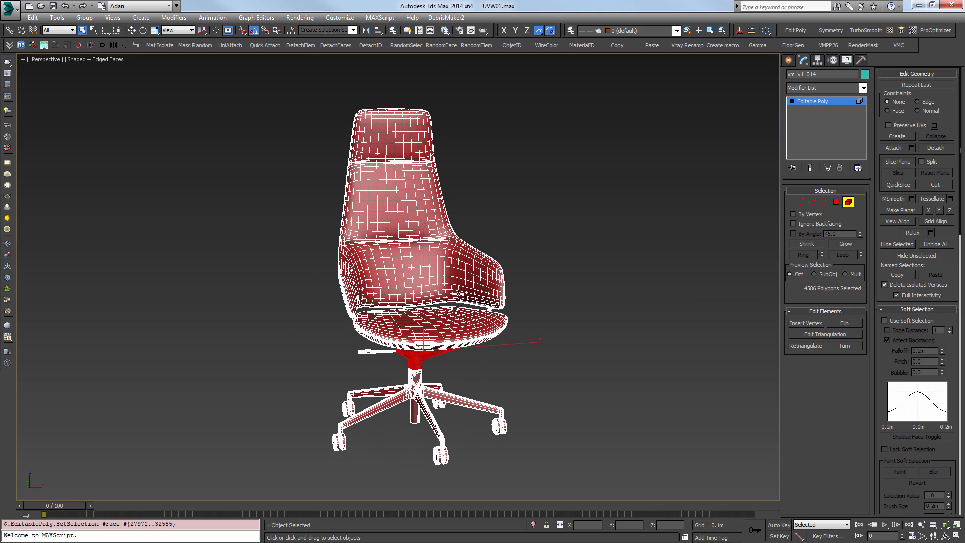
pyautogui.click(852, 202)
pyautogui.keyDown('alt'); pyautogui.moveTo(496, 320); pyautogui.dragTo(549, 305, button='middle'); pyautogui.keyUp('alt')
pyautogui.scroll(-4, 549, 305)
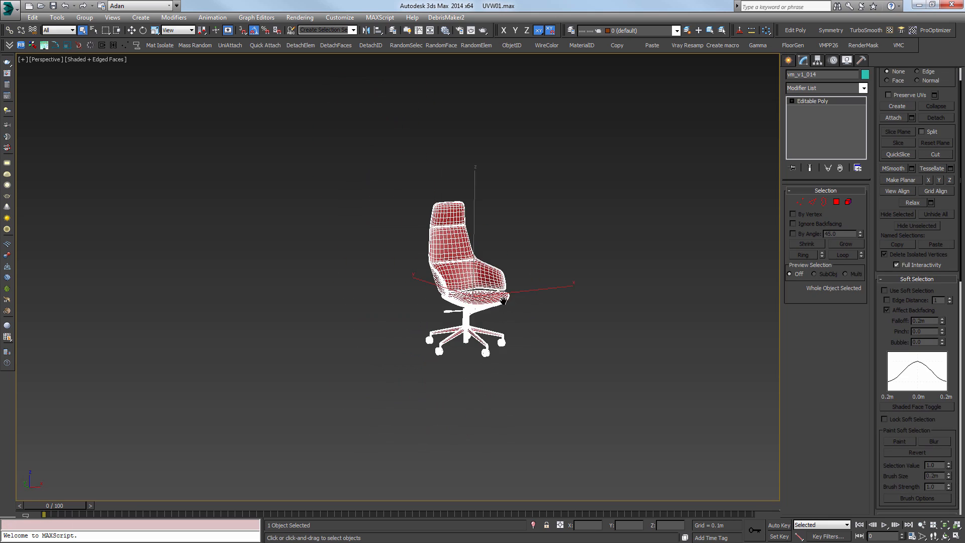
# Detach every element of the chair mesh into its own object with the DetachElem script.
pyautogui.click(837, 202)
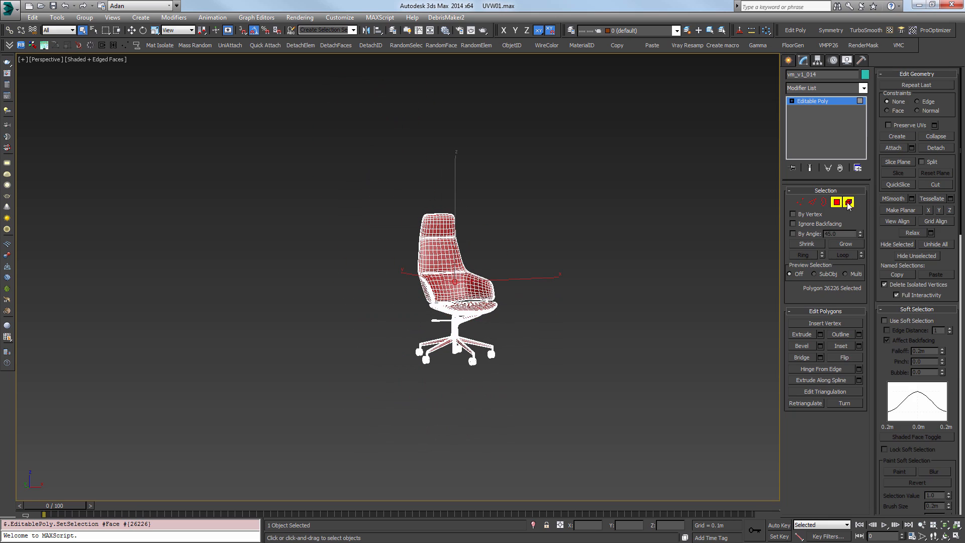
pyautogui.click(848, 202)
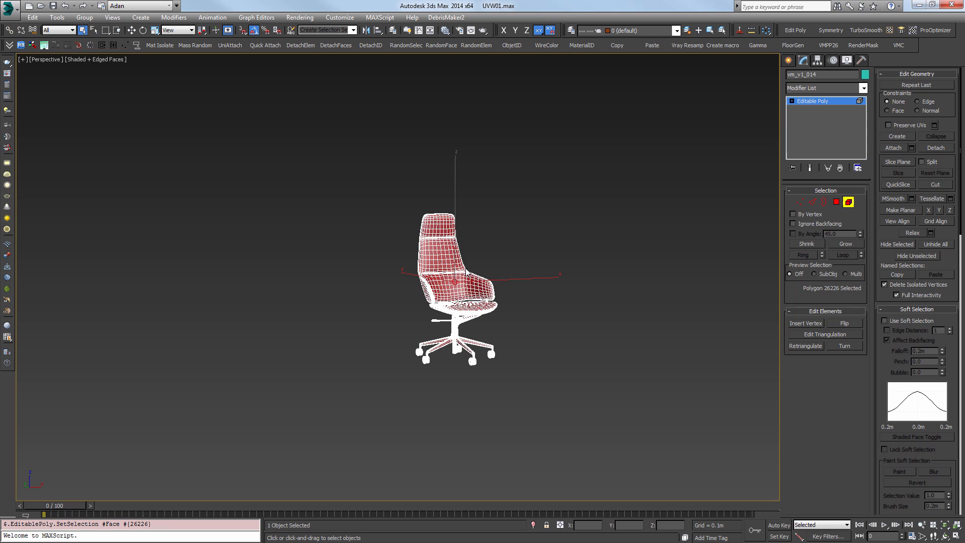
pyautogui.click(848, 202)
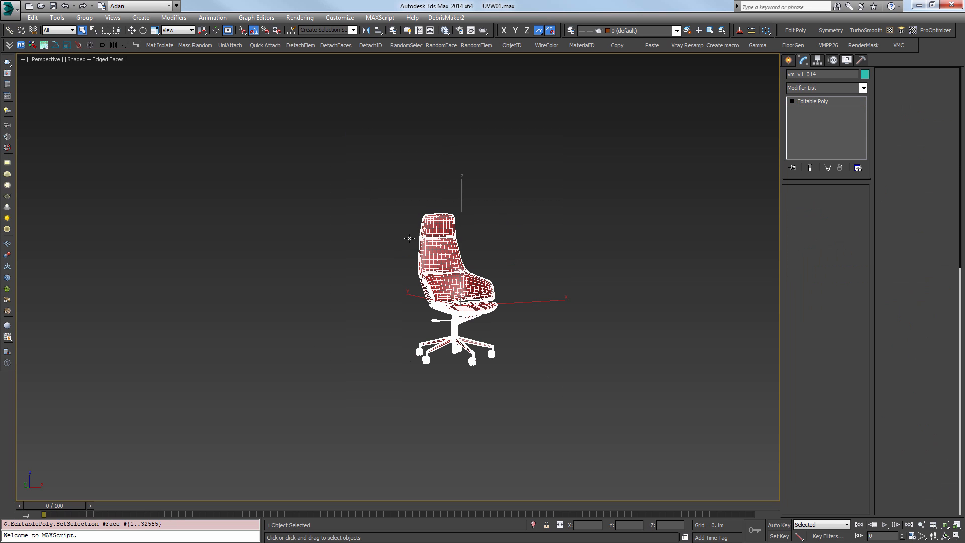
pyautogui.click(297, 46)
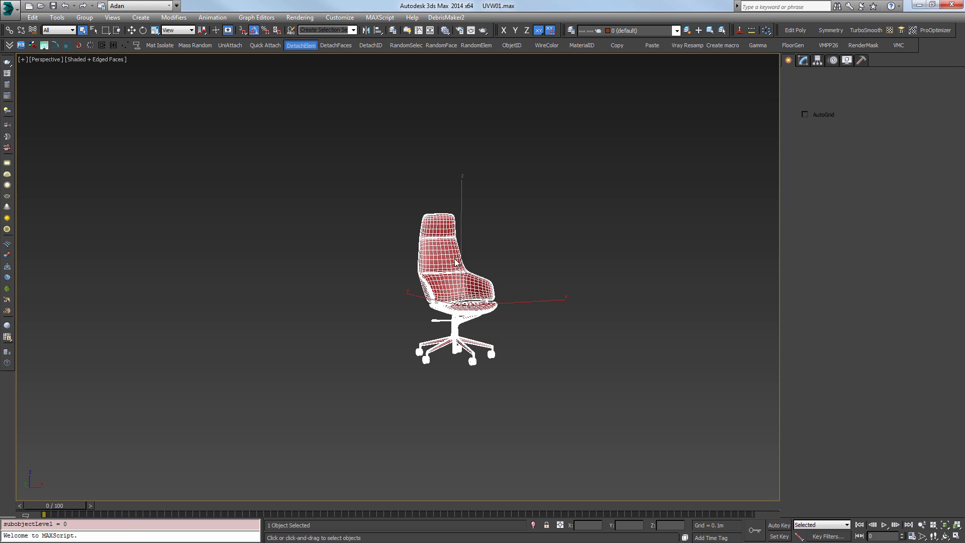
# Select the chair's seat cushion and backrest to check that they are separate objects.
pyautogui.click(462, 301)
pyautogui.scroll(5, 459, 328)
pyautogui.scroll(-2, 506, 332)
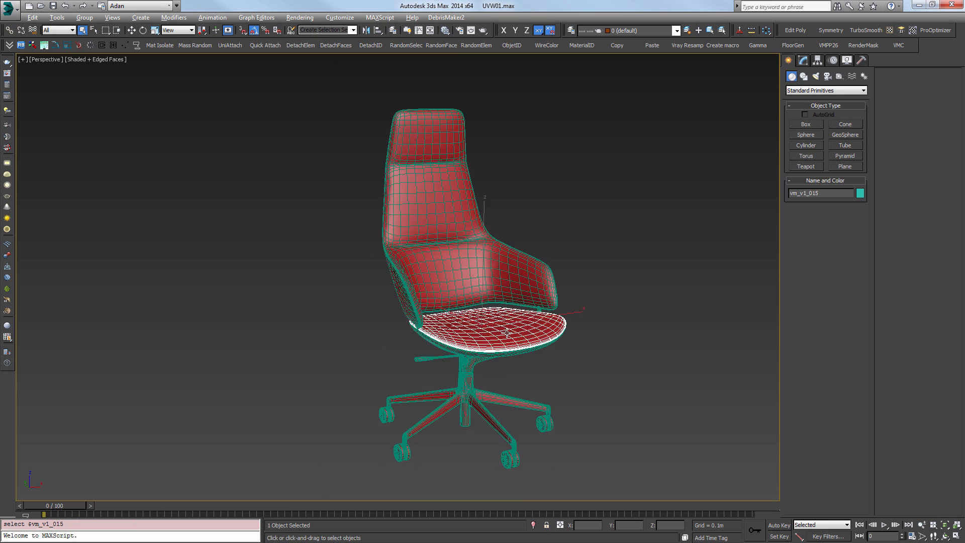
pyautogui.keyDown('alt'); pyautogui.moveTo(506, 332); pyautogui.dragTo(472, 289, button='middle'); pyautogui.keyUp('alt')
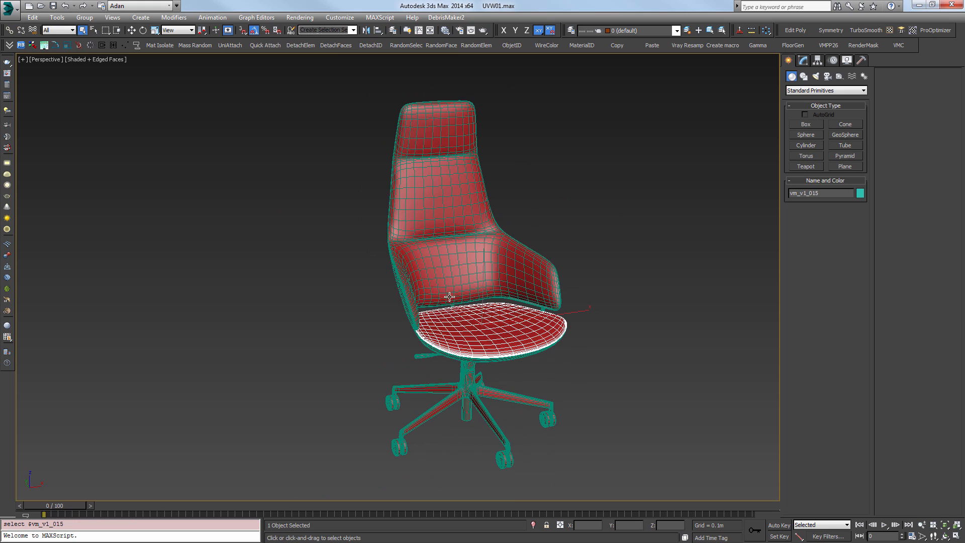
pyautogui.keyDown('ctrl'); pyautogui.click(436, 263); pyautogui.keyUp('ctrl')
pyautogui.keyDown('alt'); pyautogui.moveTo(486, 328); pyautogui.dragTo(472, 276, button='middle'); pyautogui.keyUp('alt')
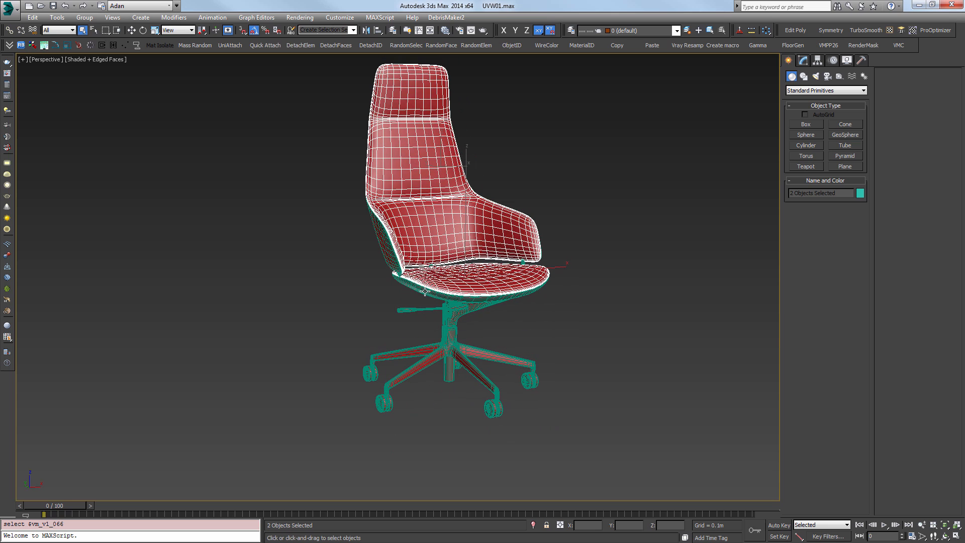
# Select only the chair's seat cushion and isolate it.
pyautogui.click(425, 291)
pyautogui.click(457, 279)
pyautogui.click(458, 280)
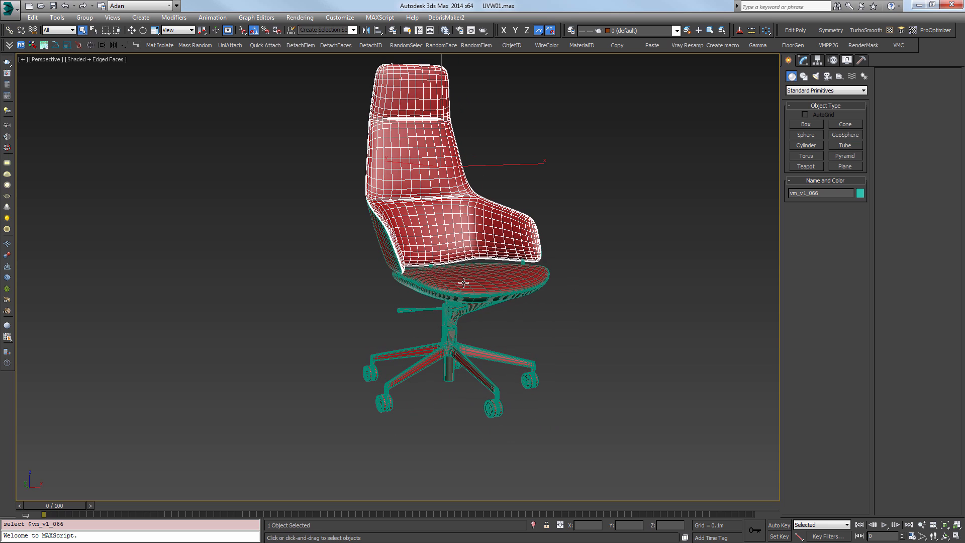
pyautogui.click(458, 282)
pyautogui.scroll(2, 460, 285)
pyautogui.keyDown('alt'); pyautogui.moveTo(460, 285); pyautogui.dragTo(477, 318, button='middle'); pyautogui.keyUp('alt')
pyautogui.hotkey('alt', 'q')
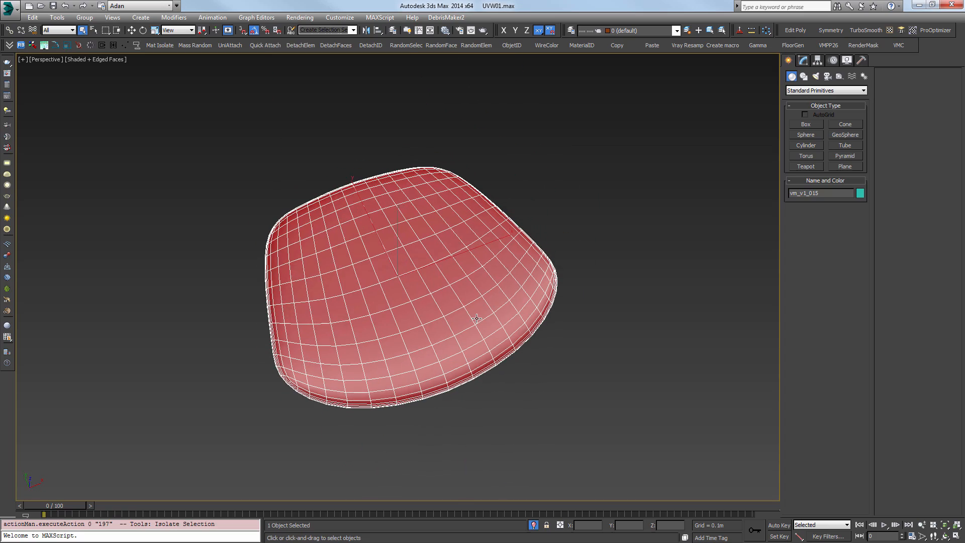
# Apply an Unwrap UVW modifier to the seat cushion and open its UV Editor.
pyautogui.click(803, 60)
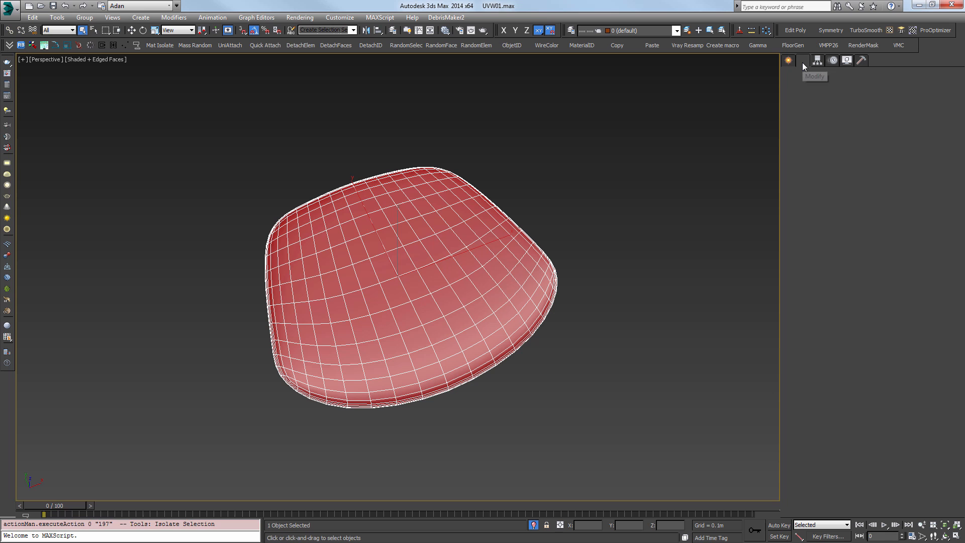
pyautogui.click(889, 30)
pyautogui.moveTo(507, 261); pyautogui.dragTo(486, 252, button='middle')
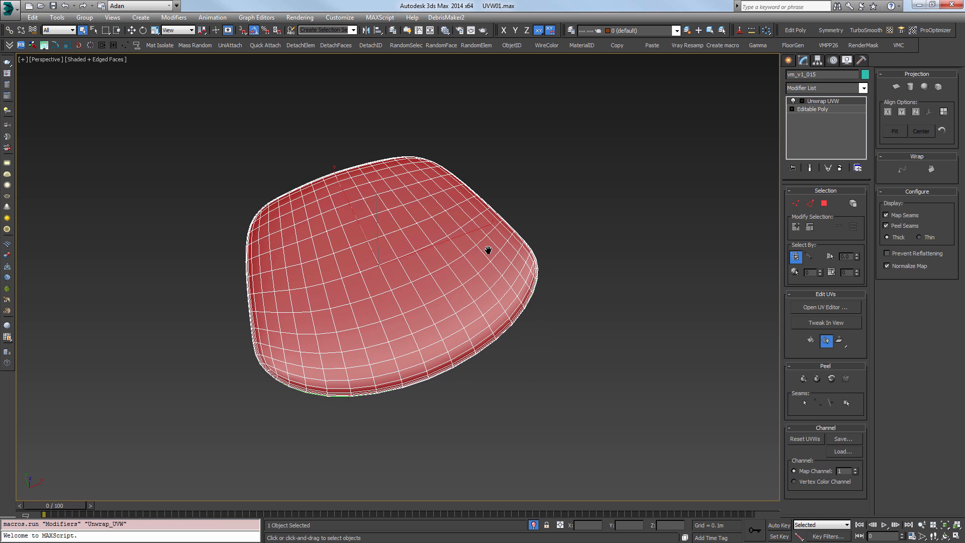
pyautogui.click(836, 310)
# Select all faces of the seat cushion and apply a spherical projection to them.
pyautogui.moveTo(349, 251); pyautogui.dragTo(432, 254)
pyautogui.press('z')
pyautogui.middleClick(326, 282)
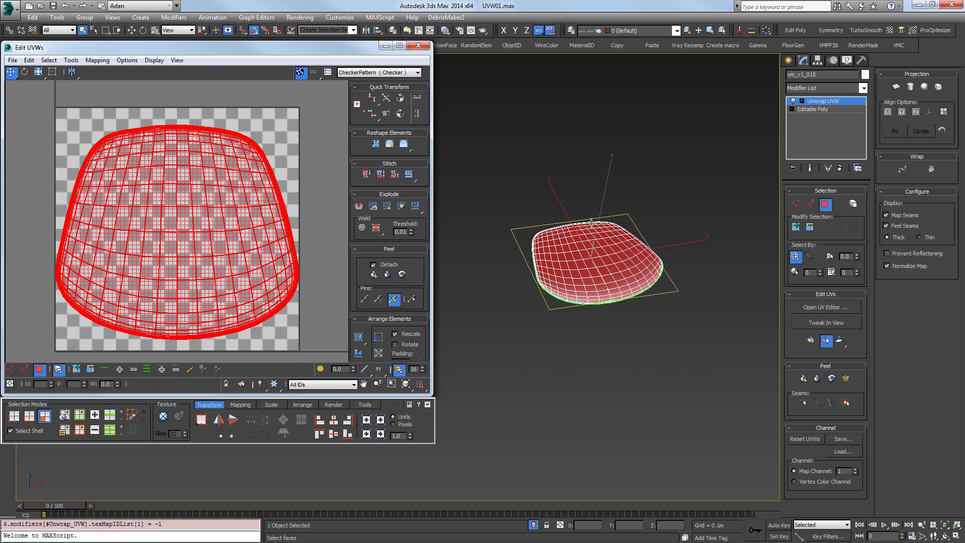
pyautogui.moveTo(279, 255); pyautogui.dragTo(271, 248, button='middle')
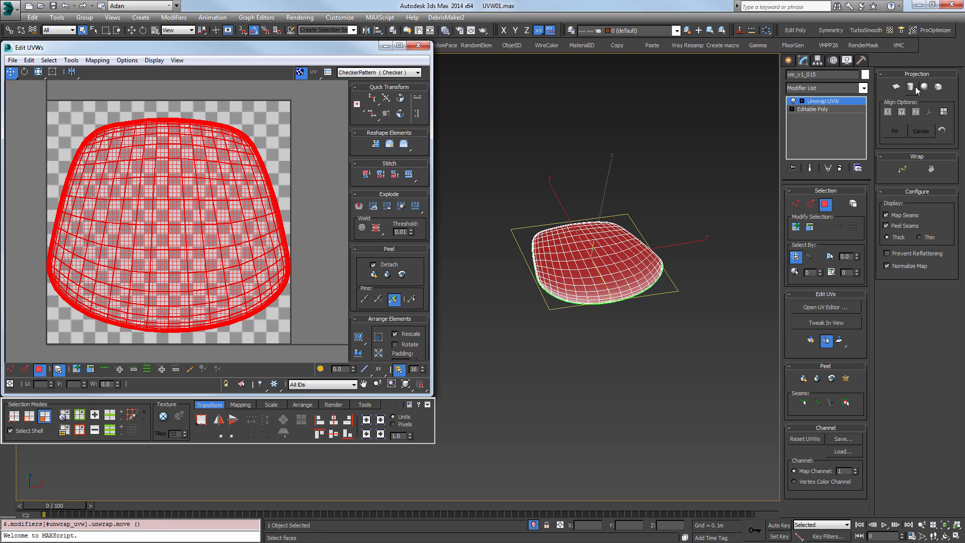
pyautogui.click(925, 88)
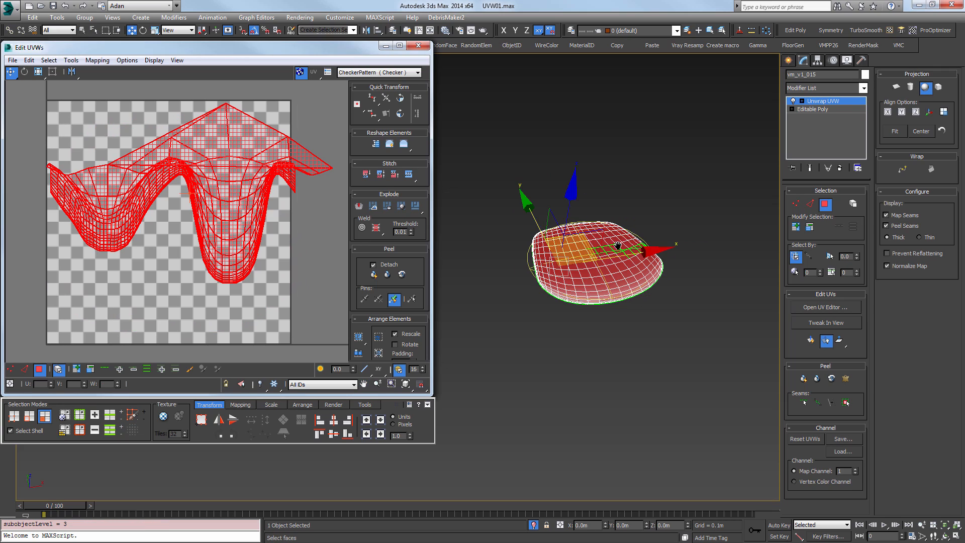
# Try a cylindrical projection and a planar projection aligned to the Y axis on the seat cushion's selected faces.
pyautogui.keyDown('alt'); pyautogui.moveTo(618, 245); pyautogui.dragTo(655, 221, button='middle'); pyautogui.keyUp('alt')
pyautogui.click(910, 88)
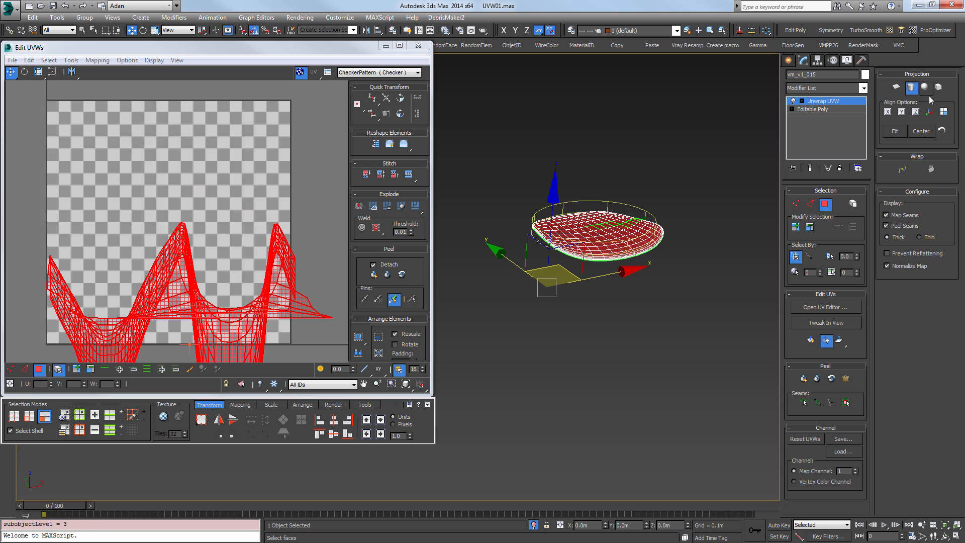
pyautogui.click(895, 88)
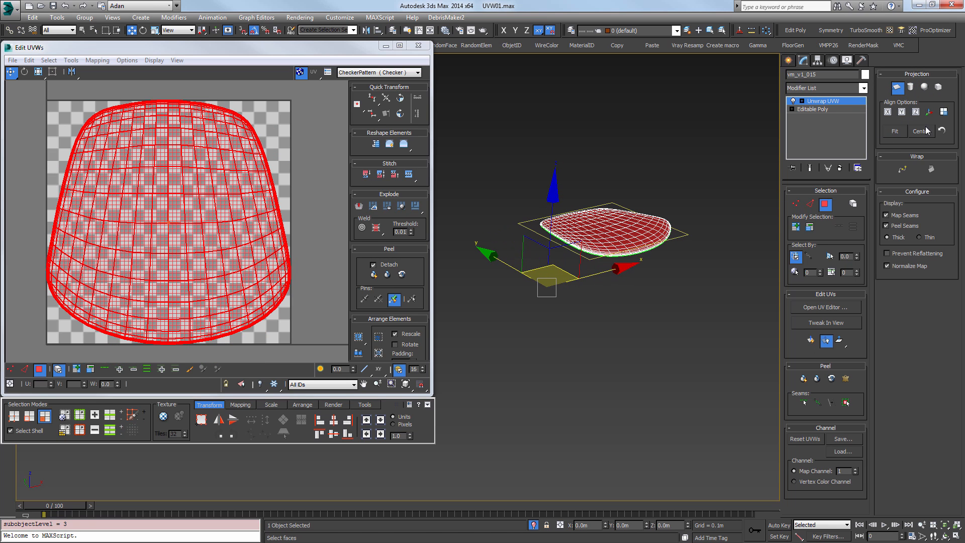
pyautogui.click(902, 113)
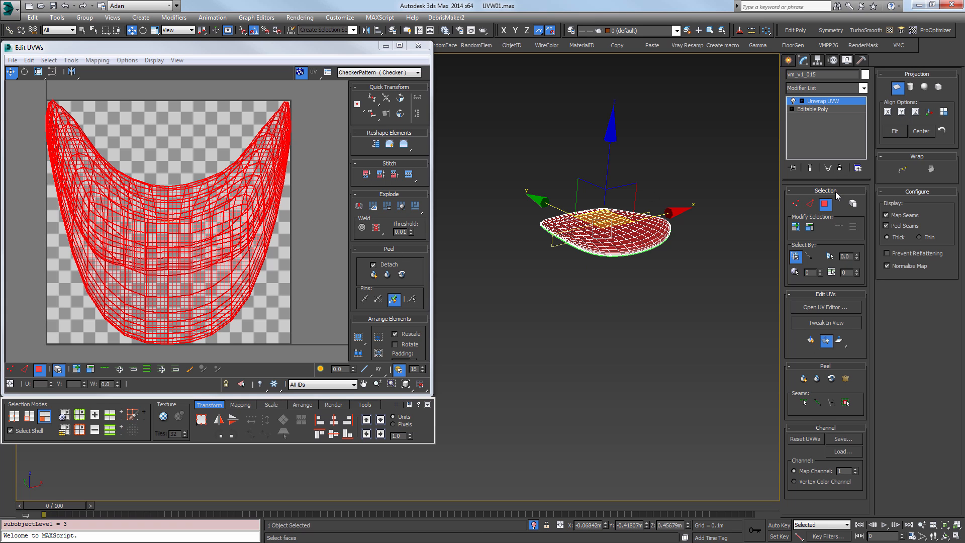
pyautogui.click(896, 89)
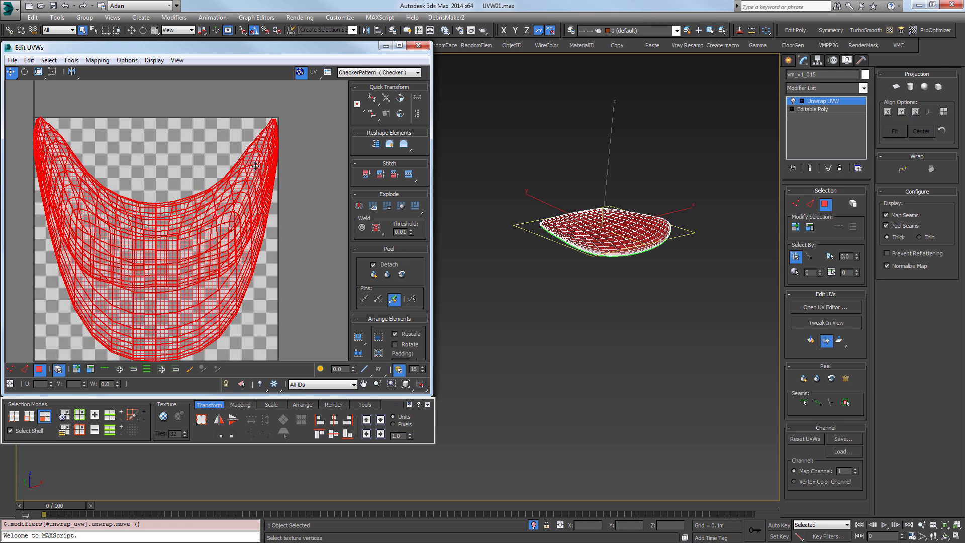
# Open Pelt Map for the seat cushion's selected faces and place its dialog beside the UV Editor.
pyautogui.scroll(5, 674, 229)
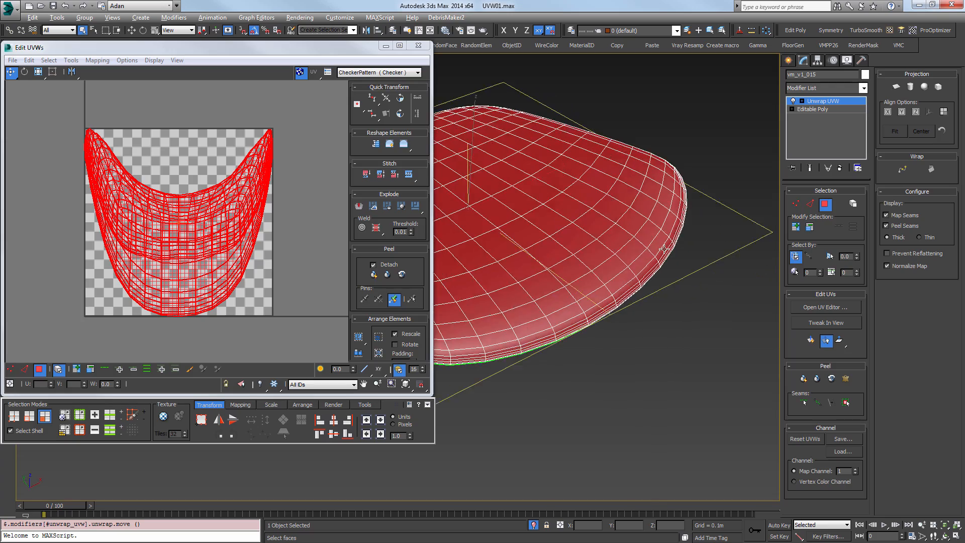
pyautogui.scroll(-3, 607, 241)
pyautogui.keyDown('alt'); pyautogui.moveTo(607, 241); pyautogui.dragTo(732, 323, button='middle'); pyautogui.keyUp('alt')
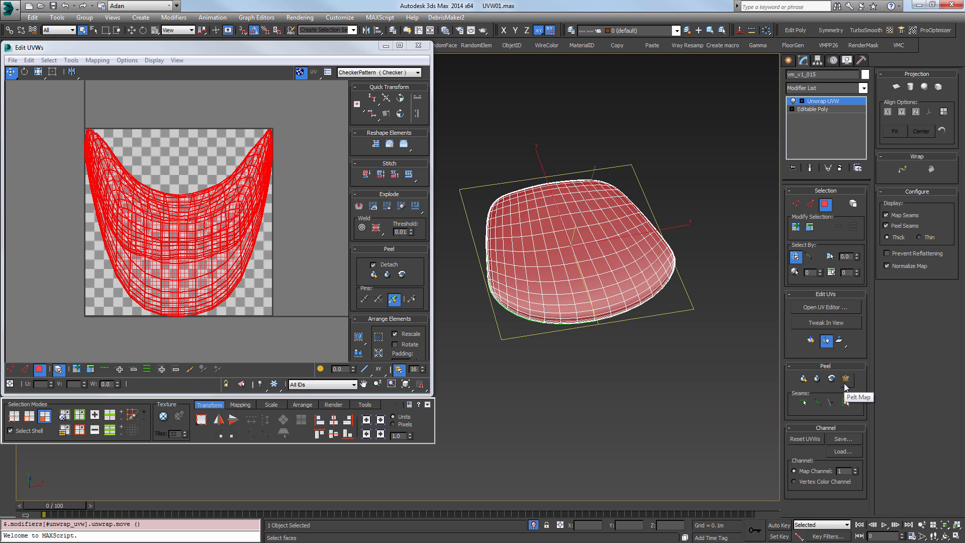
pyautogui.click(845, 379)
pyautogui.moveTo(462, 139); pyautogui.dragTo(500, 54)
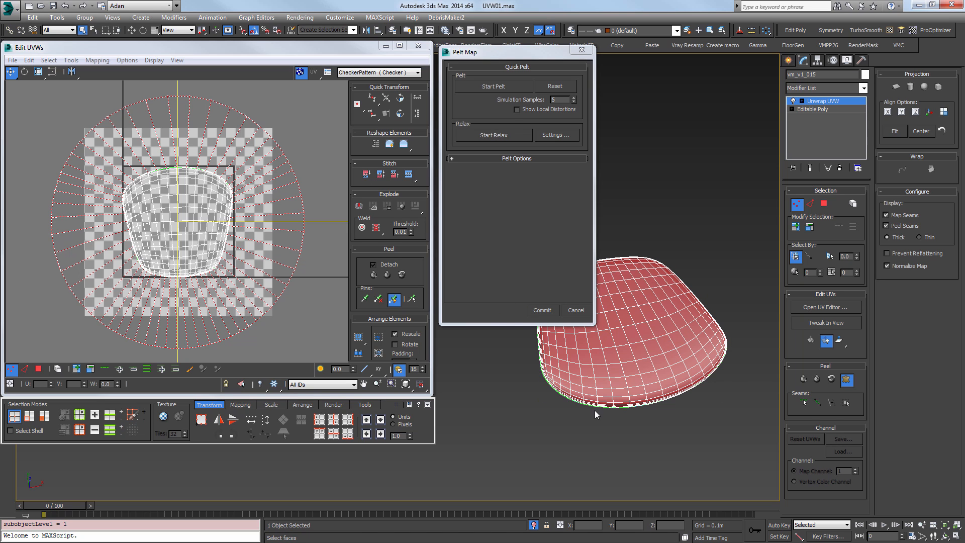
# Run the pelt simulation on the seat cushion's UVs until they are stretched outward, and stop it.
pyautogui.keyDown('alt'); pyautogui.moveTo(623, 351); pyautogui.dragTo(674, 351, button='middle'); pyautogui.keyUp('alt')
pyautogui.moveTo(523, 53); pyautogui.dragTo(333, 71)
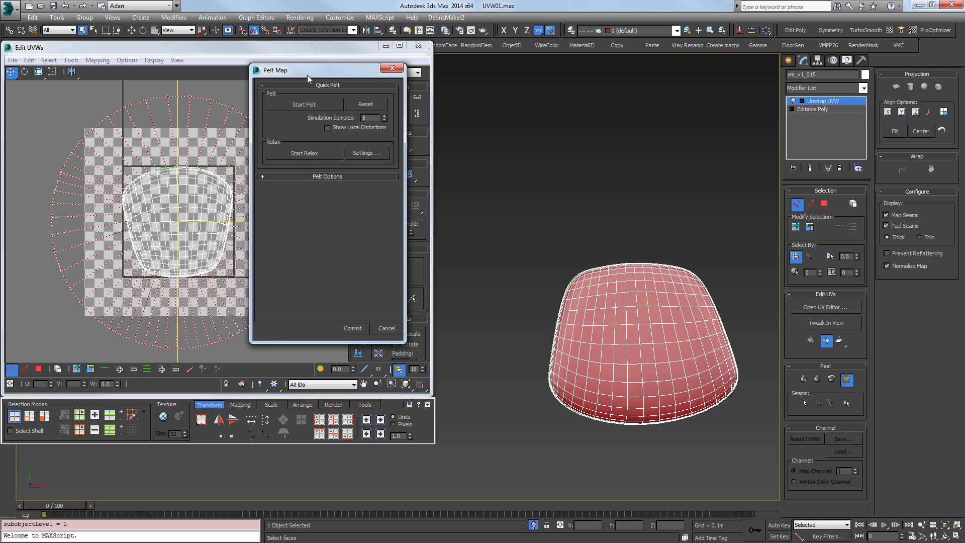
pyautogui.moveTo(307, 75); pyautogui.dragTo(498, 66)
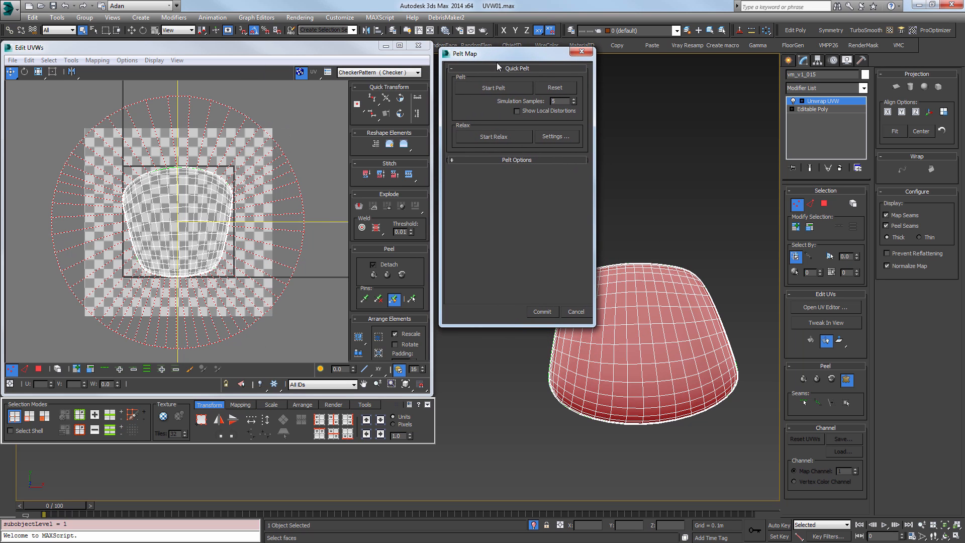
pyautogui.click(348, 163)
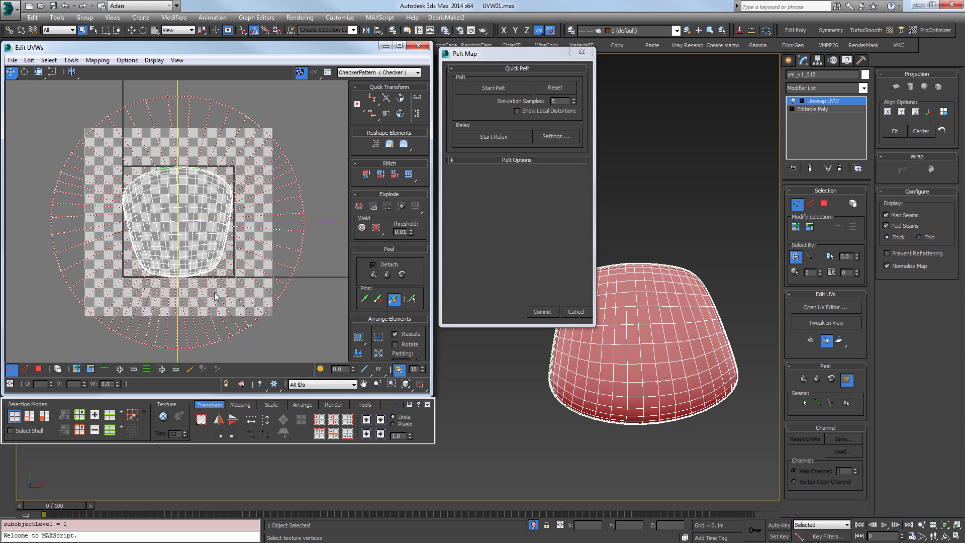
pyautogui.click(490, 90)
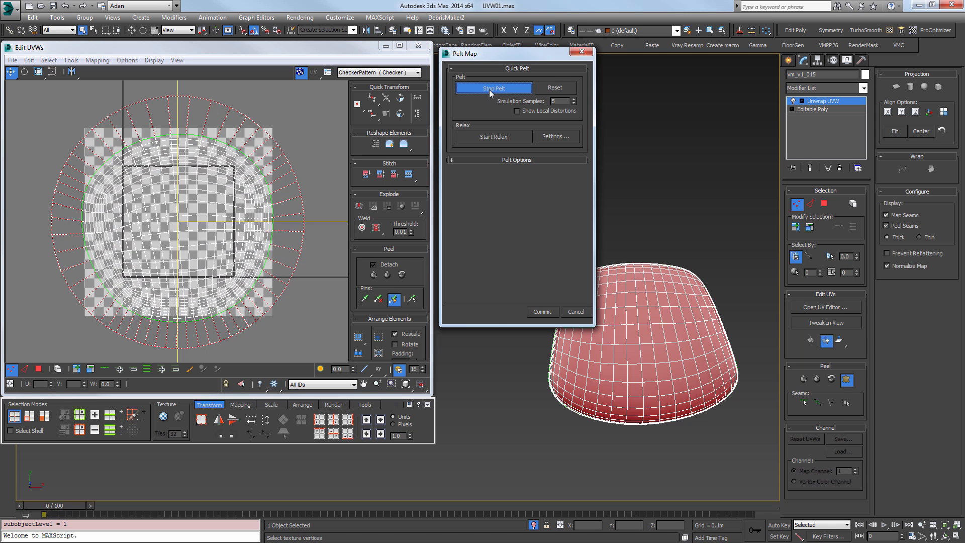
# Examine the corners of the pelted UV layout and compare them with the polygons along the cushion's rim.
pyautogui.scroll(1, 234, 163)
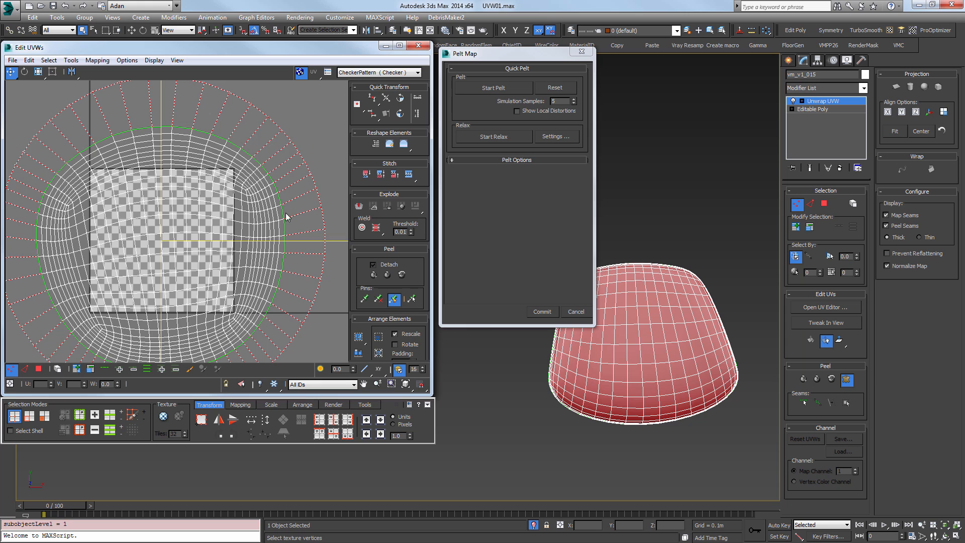
pyautogui.moveTo(223, 293); pyautogui.dragTo(251, 241, button='middle')
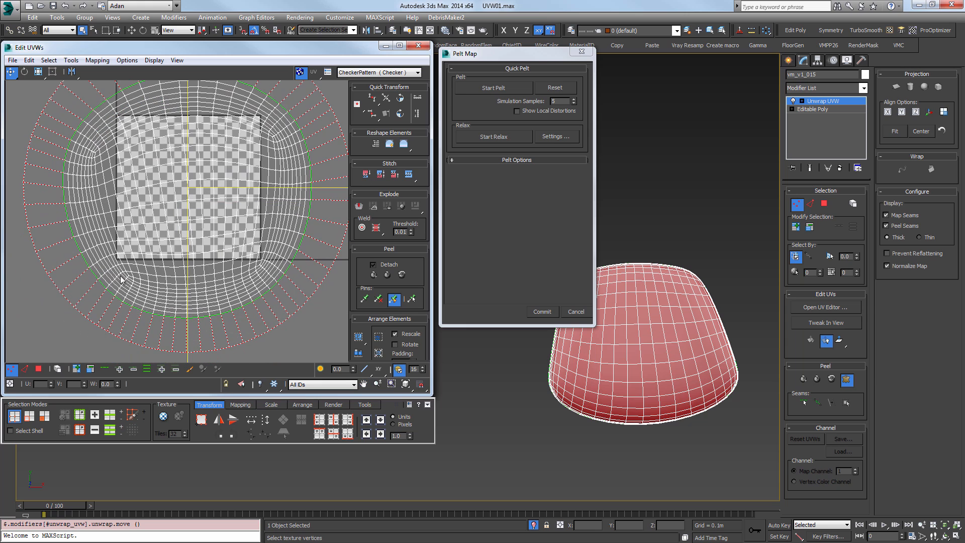
pyautogui.moveTo(279, 121); pyautogui.dragTo(250, 180, button='middle')
pyautogui.scroll(2, 250, 181)
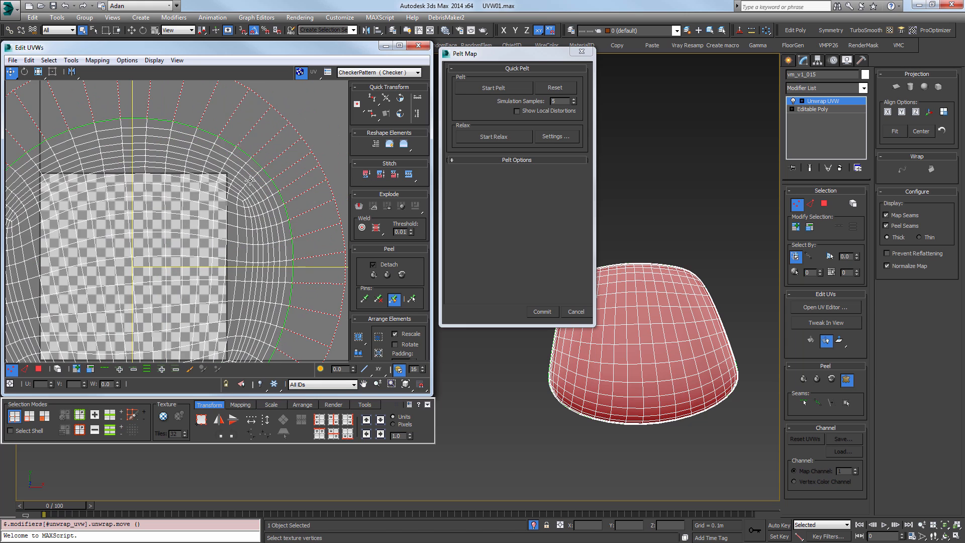
pyautogui.scroll(2, 250, 180)
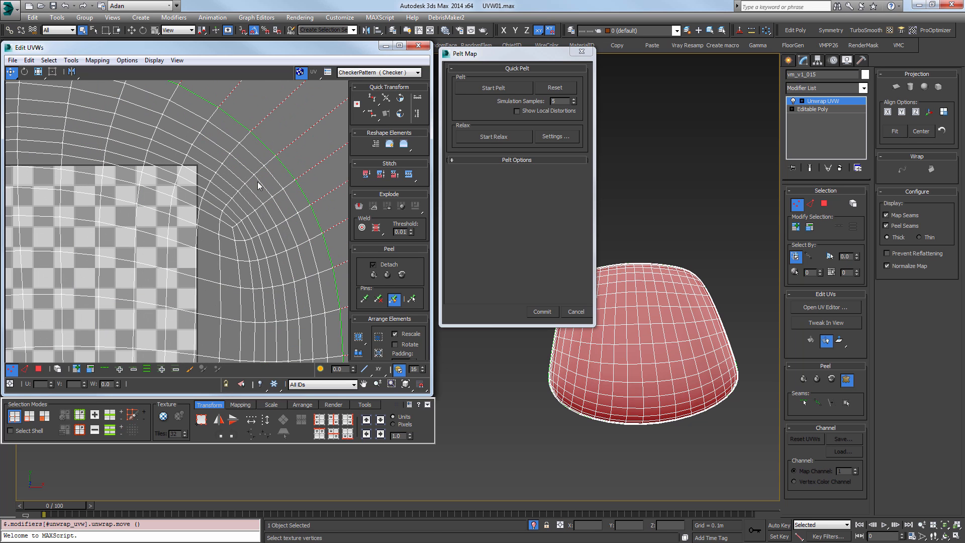
pyautogui.scroll(-2, 213, 175)
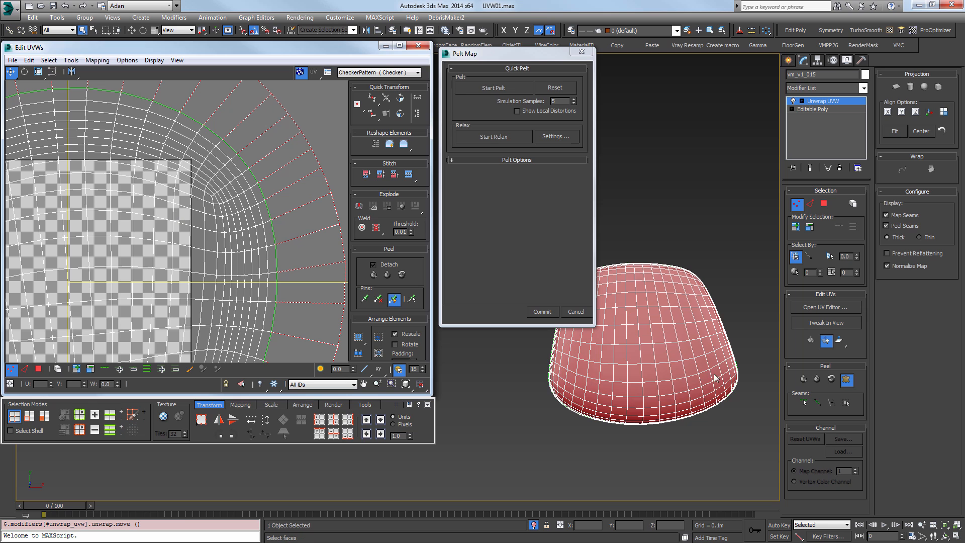
pyautogui.keyDown('alt'); pyautogui.moveTo(653, 352); pyautogui.dragTo(704, 242, button='middle'); pyautogui.keyUp('alt')
pyautogui.scroll(4, 665, 320)
pyautogui.scroll(3, 665, 320)
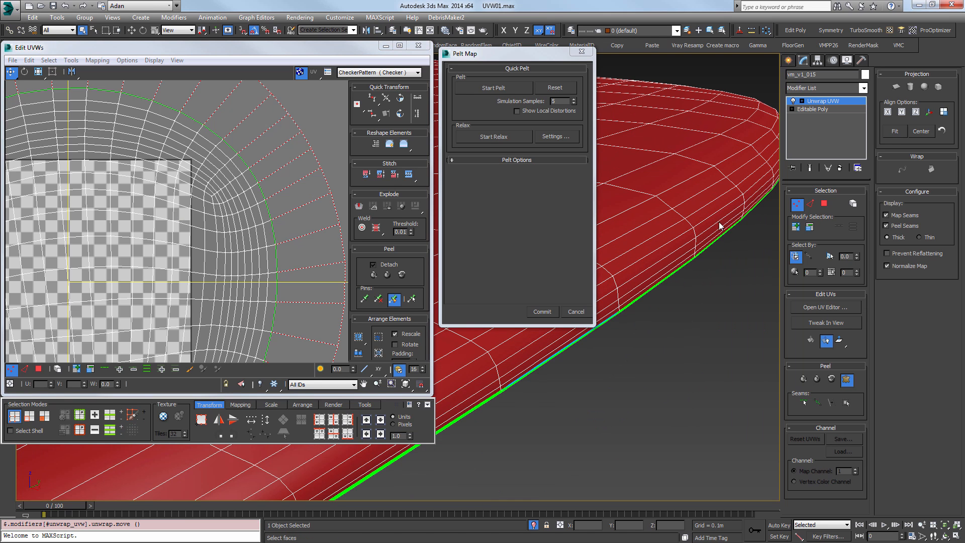
# Display the coloured, numbered checker texture on the seat cushion with its tiling set to 4.
pyautogui.click(179, 415)
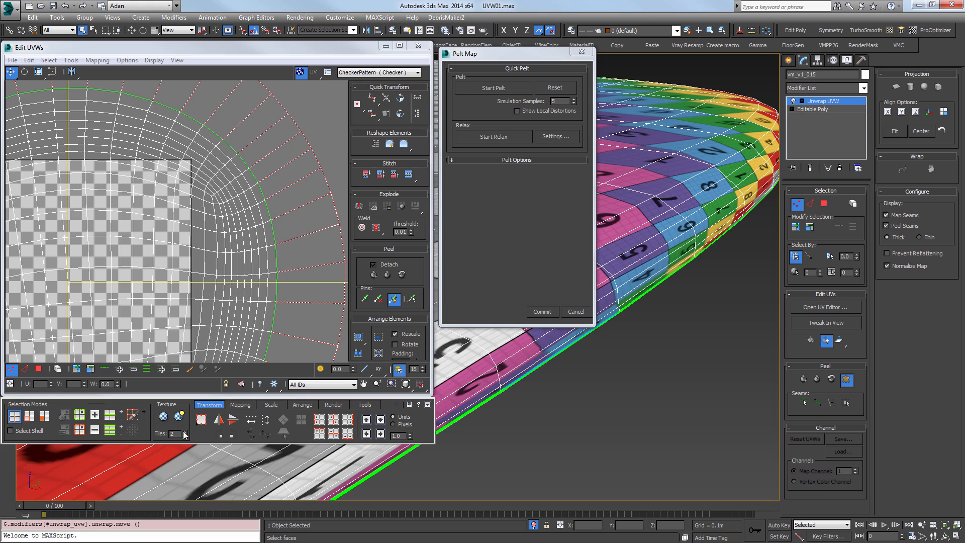
pyautogui.click(185, 431)
pyautogui.click(185, 431)
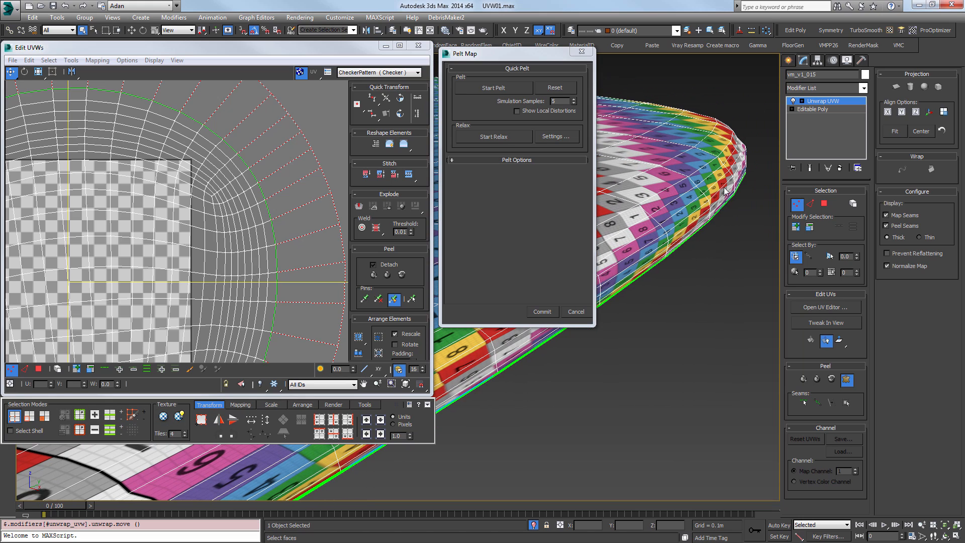
# Examine the numbered checker texture across the cushion's surface and rim for stretching, comparing it with the pelted UVs.
pyautogui.scroll(4, 630, 310)
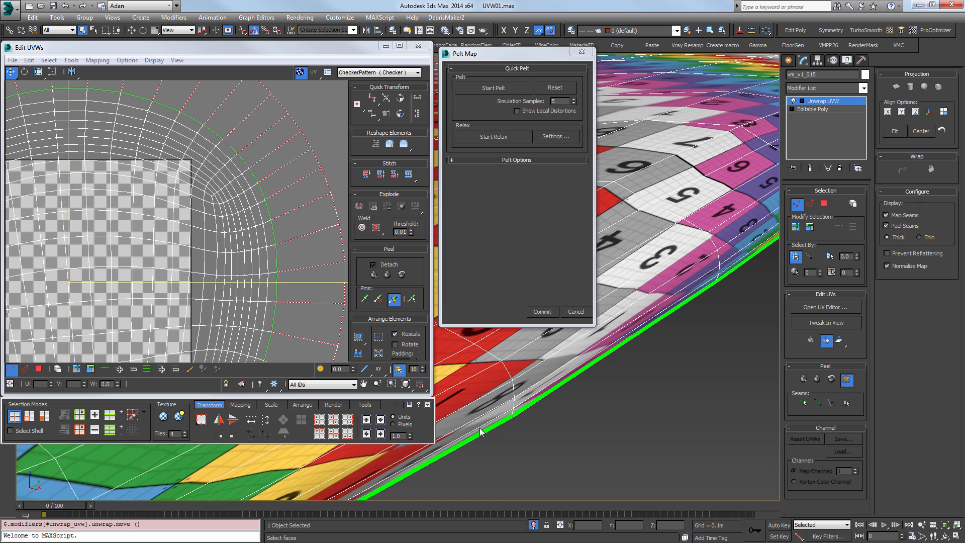
pyautogui.scroll(-6, 481, 430)
pyautogui.keyDown('alt'); pyautogui.moveTo(533, 382); pyautogui.dragTo(581, 333, button='middle'); pyautogui.keyUp('alt')
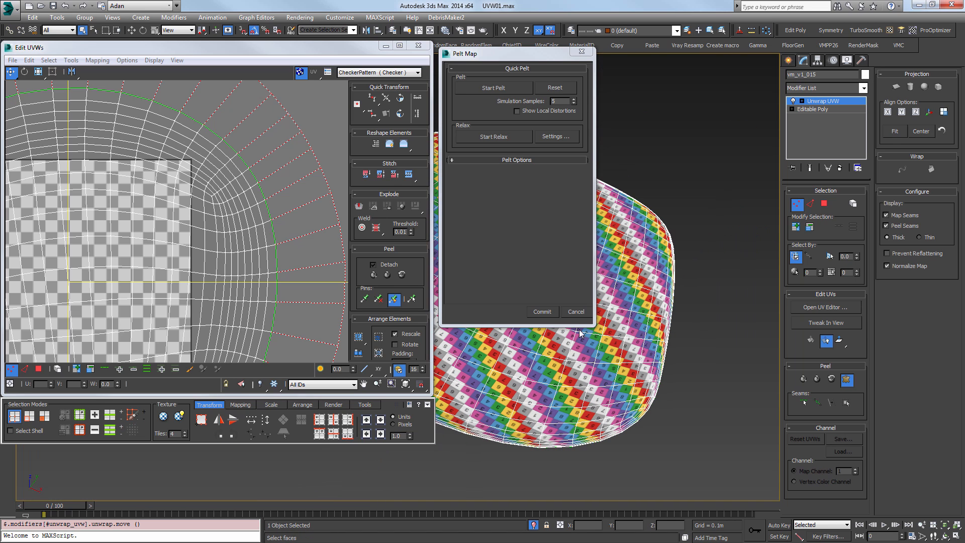
pyautogui.click(196, 223)
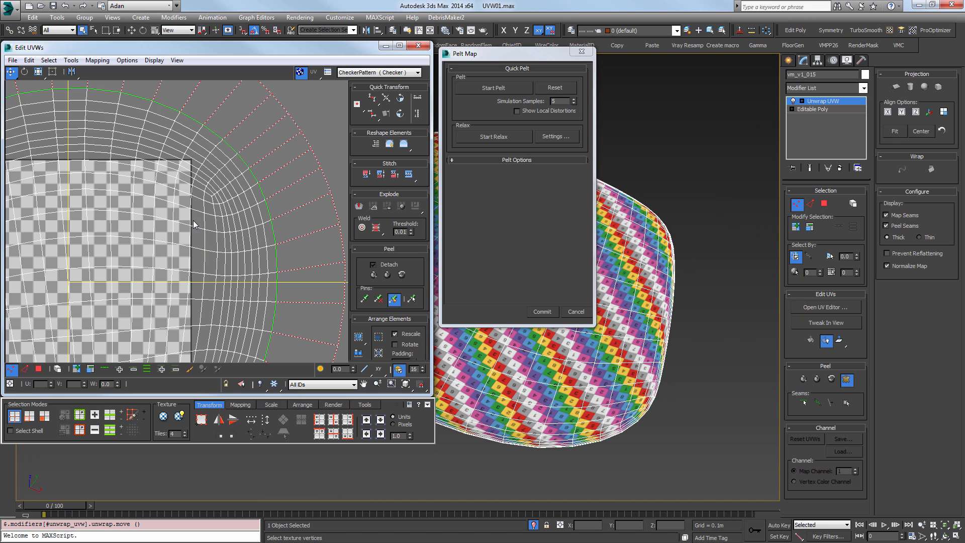
pyautogui.scroll(-5, 171, 203)
pyautogui.scroll(3, 196, 240)
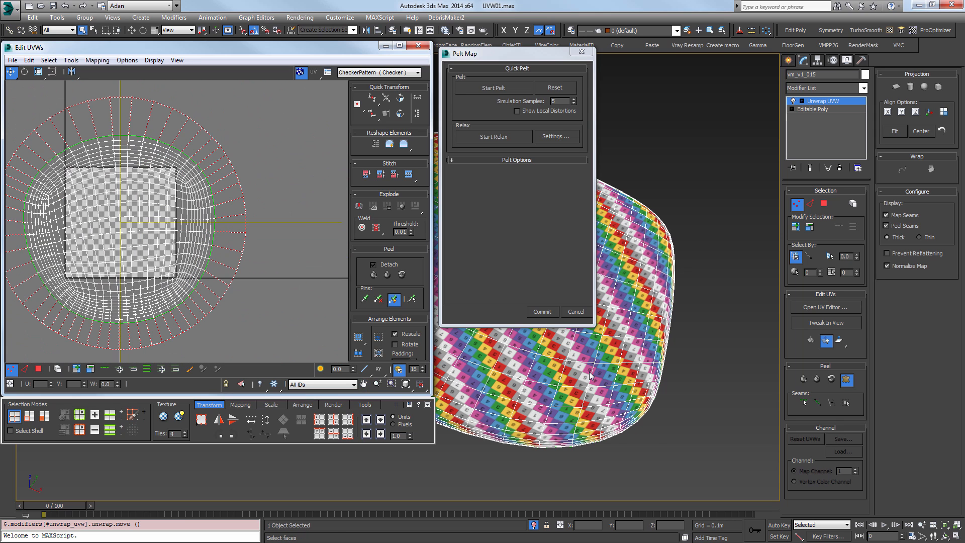
pyautogui.keyDown('alt'); pyautogui.moveTo(603, 301); pyautogui.dragTo(633, 276, button='middle'); pyautogui.keyUp('alt')
pyautogui.scroll(4, 638, 328)
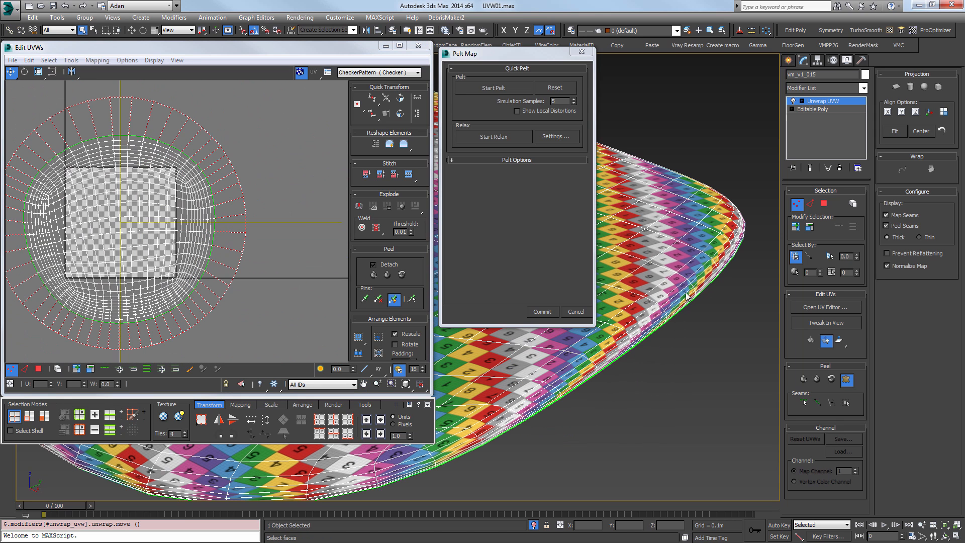
# Open the Pelt Map's relax settings and set the method to Relax By Polygon Angles.
pyautogui.click(479, 54)
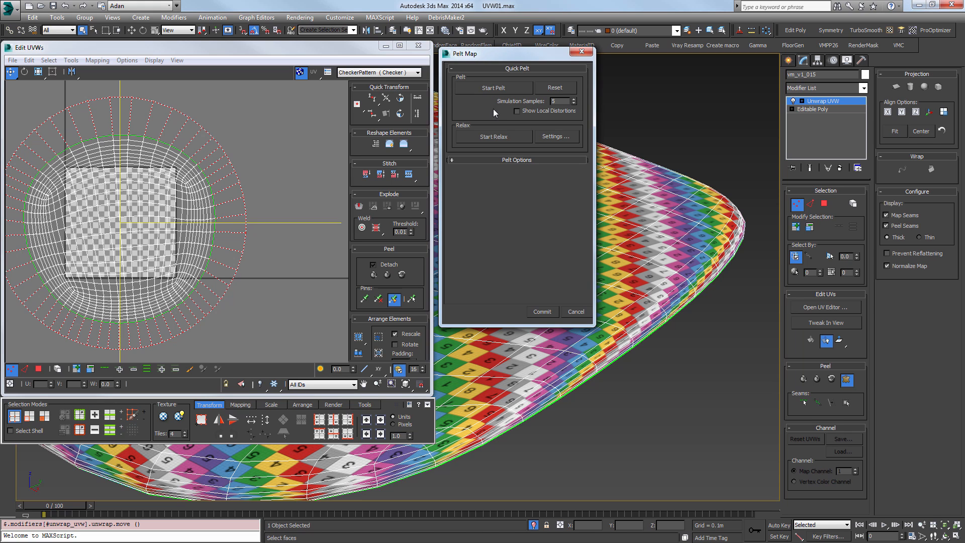
pyautogui.click(554, 137)
pyautogui.moveTo(514, 63); pyautogui.dragTo(661, 56)
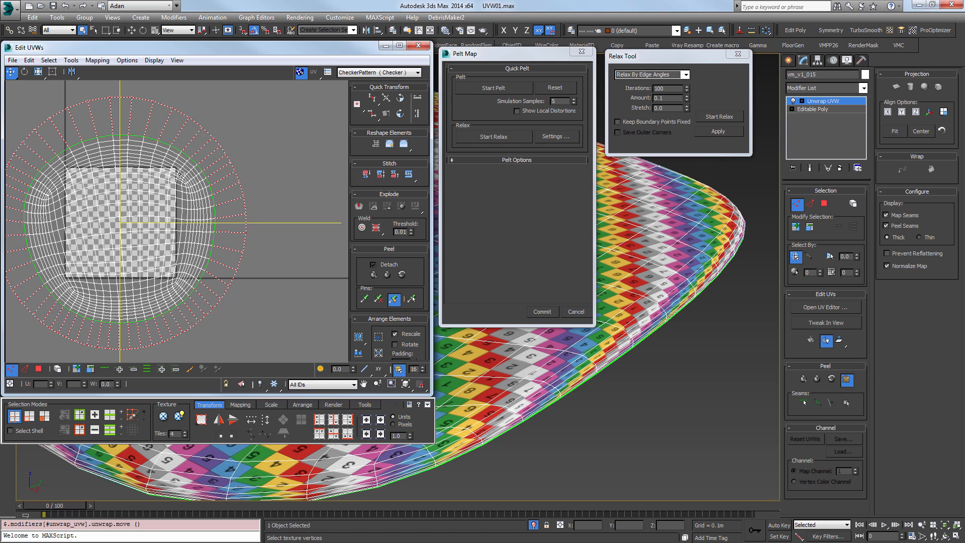
pyautogui.click(685, 74)
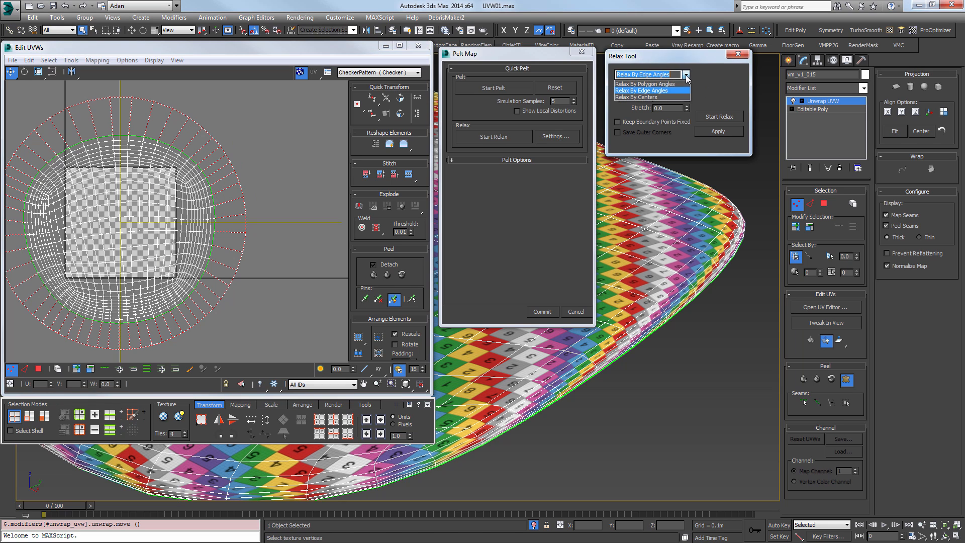
pyautogui.click(645, 97)
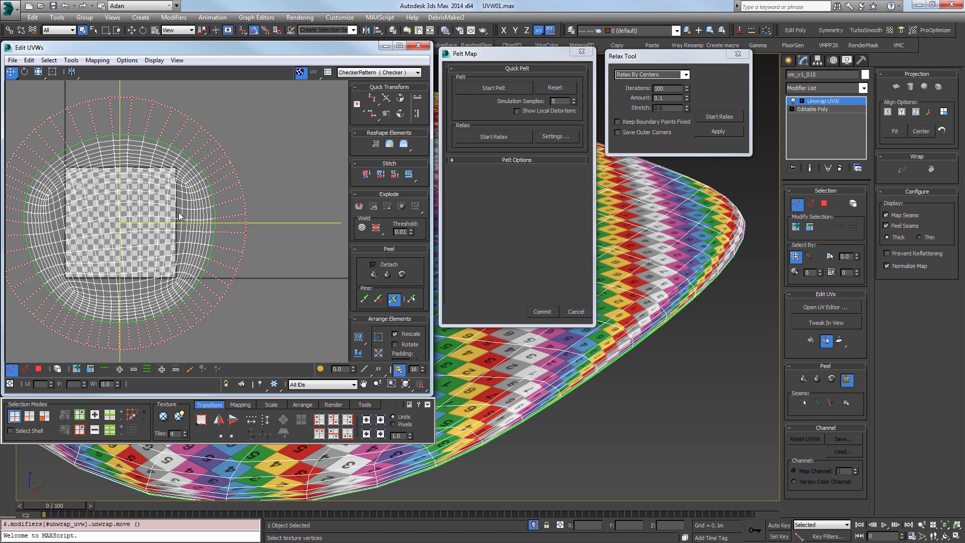
pyautogui.click(685, 74)
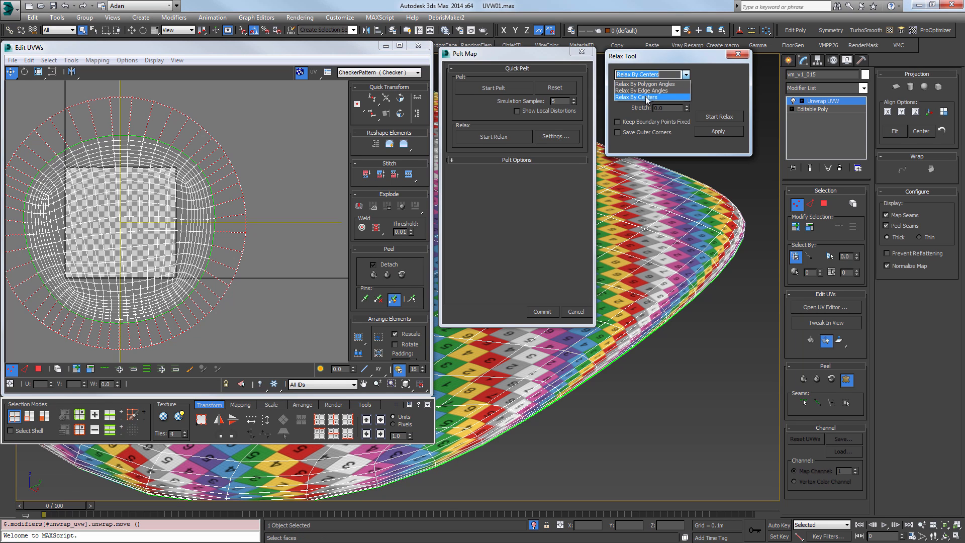
pyautogui.click(669, 84)
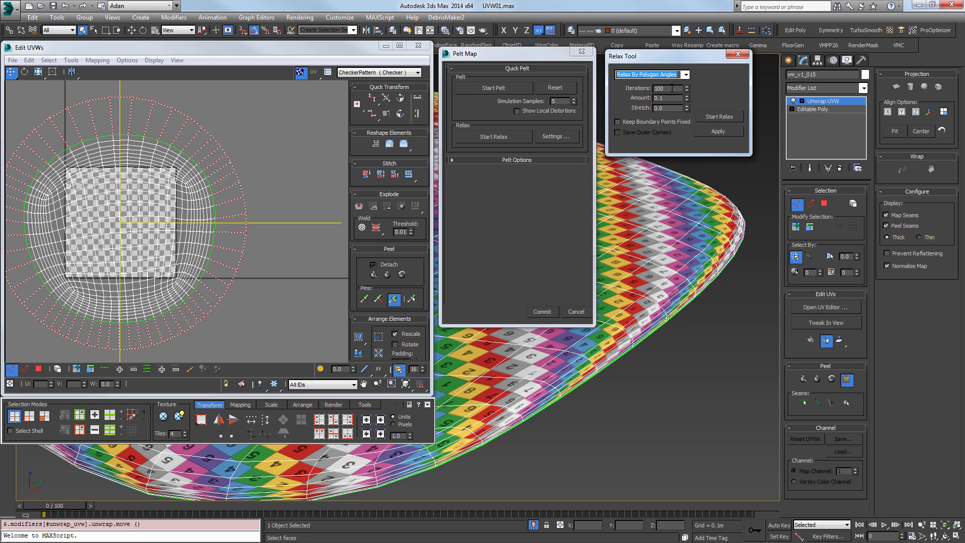
pyautogui.click(671, 109)
pyautogui.write('0.2')
pyautogui.press('Return')
pyautogui.click(655, 107)
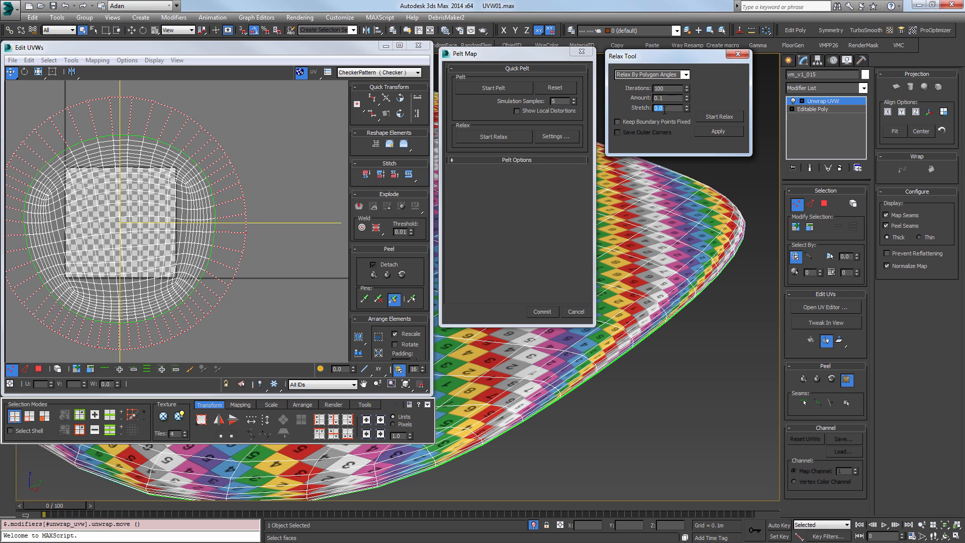
pyautogui.click(119, 232)
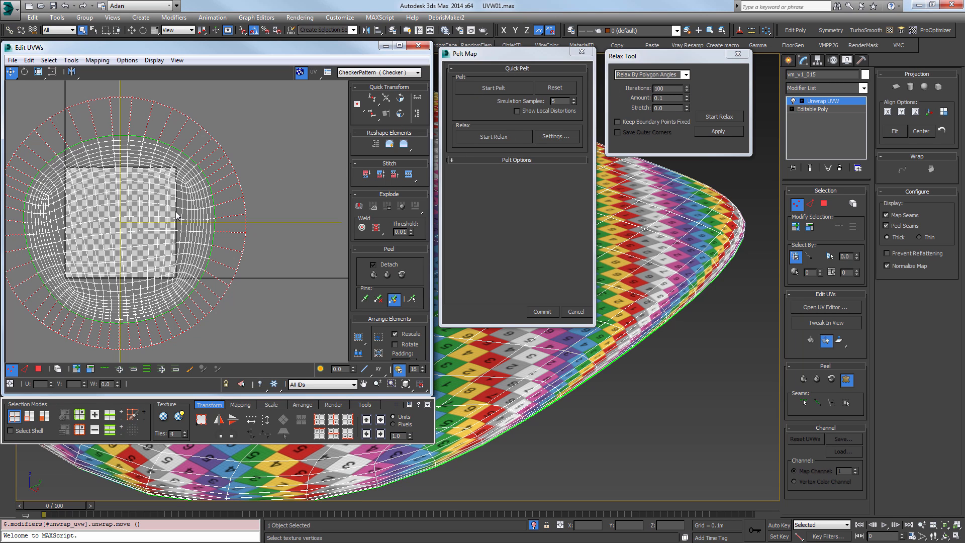
# Relax the seat cushion's pelted UVs by polygon angles, using an amount of 0.1 and a stretch of 0.0.
pyautogui.moveTo(241, 182); pyautogui.dragTo(329, 197, button='middle')
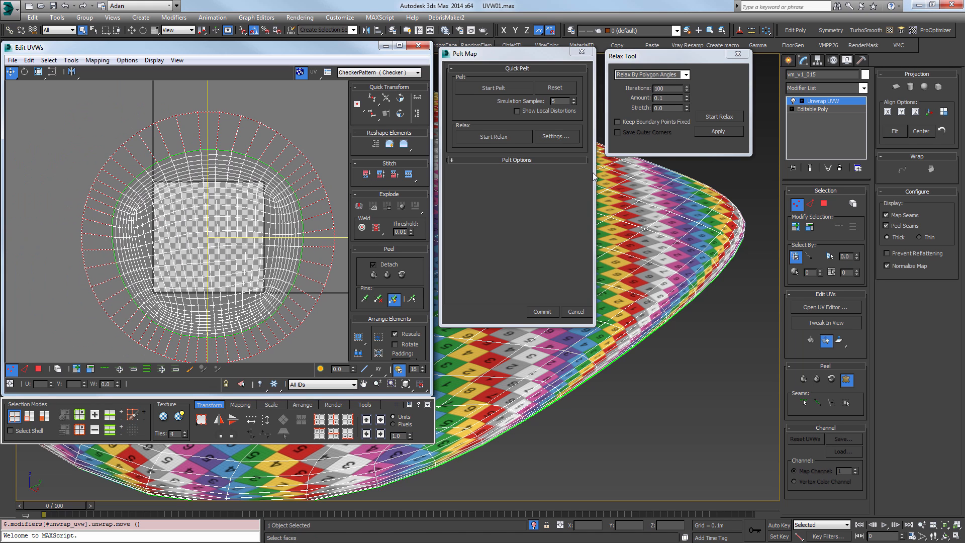
pyautogui.click(659, 108)
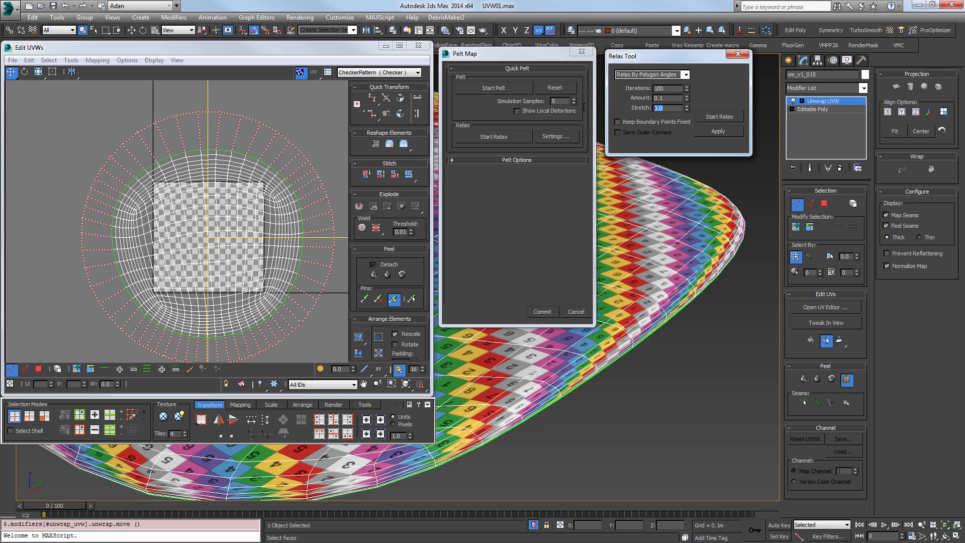
pyautogui.click(678, 88)
pyautogui.click(735, 122)
pyautogui.click(253, 175)
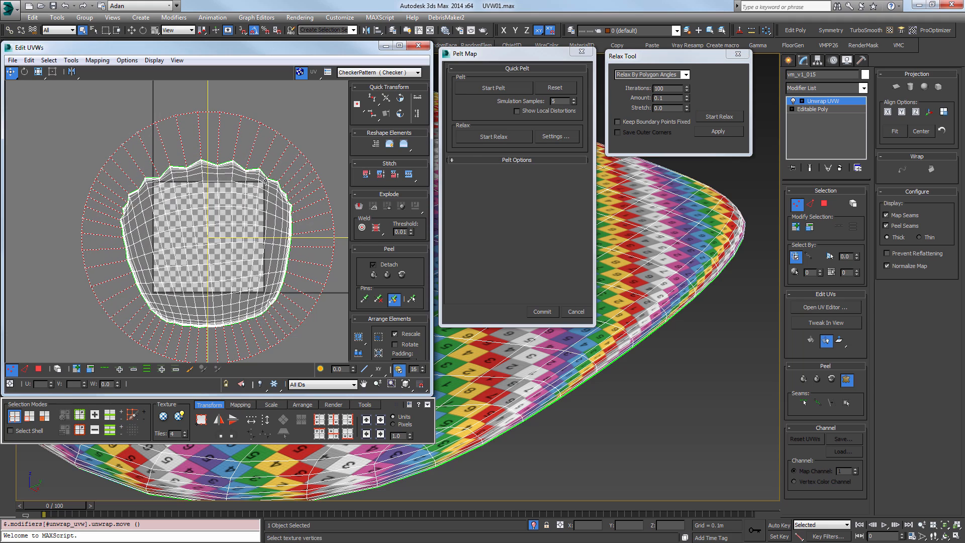
# Run another relax pass by polygon angles on the cushion's pelted UVs to smooth the jagged boundary, then stop it.
pyautogui.scroll(4, 270, 194)
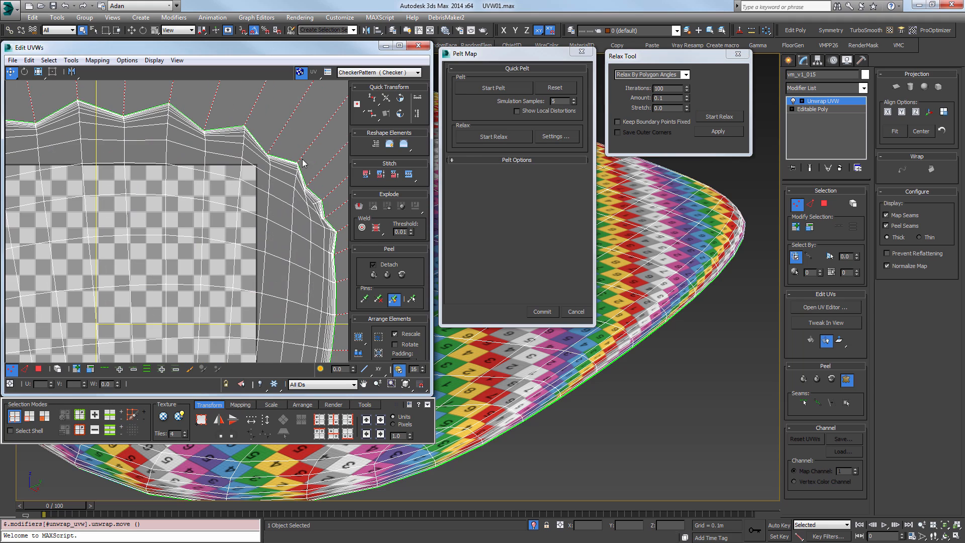
pyautogui.click(728, 118)
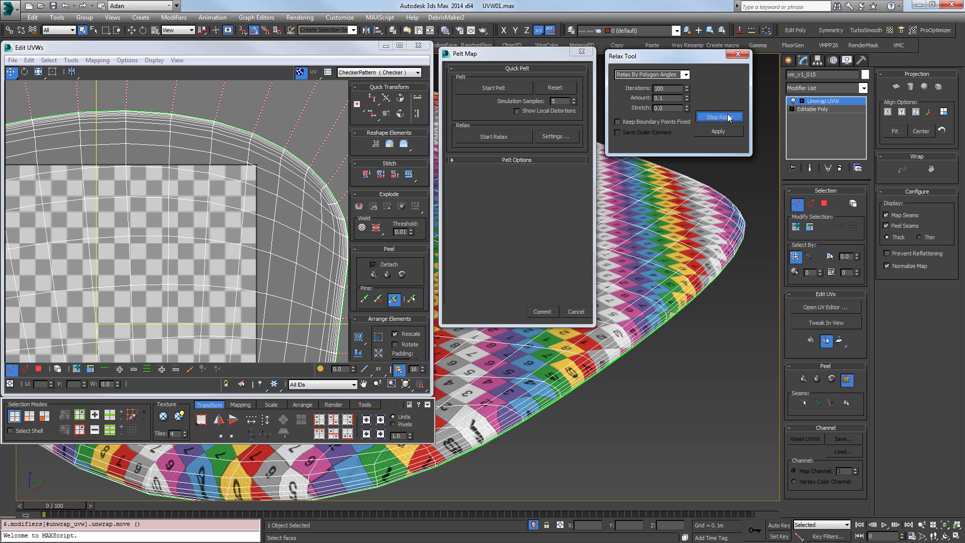
pyautogui.click(728, 118)
# Inspect the numbered checker across the cushion and its relaxed UV outline for distortion, moving the pelt and relax dialogs aside.
pyautogui.keyDown('alt'); pyautogui.moveTo(691, 302); pyautogui.dragTo(730, 322, button='middle'); pyautogui.keyUp('alt')
pyautogui.scroll(-4, 674, 263)
pyautogui.scroll(5, 674, 261)
pyautogui.scroll(-5, 712, 275)
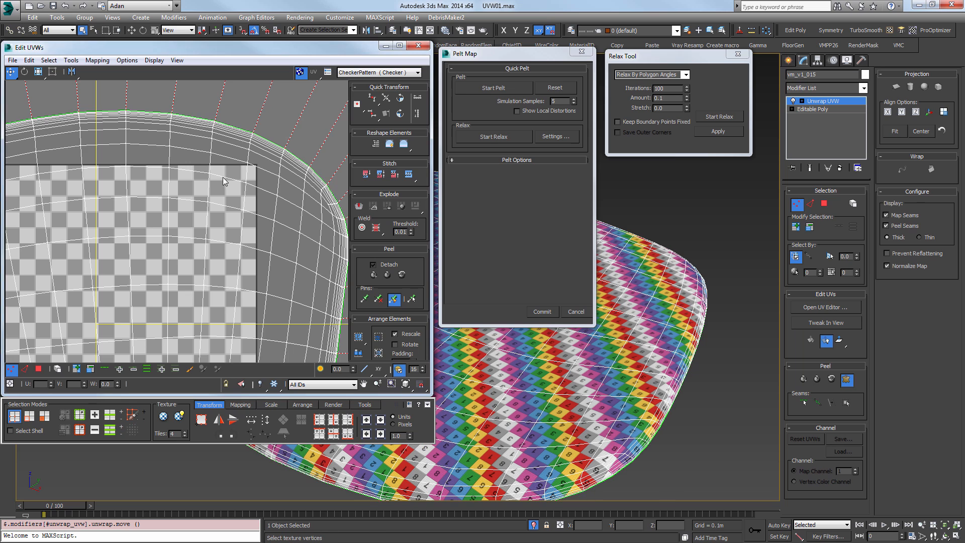
pyautogui.moveTo(214, 342); pyautogui.dragTo(221, 221, button='middle')
pyautogui.scroll(-4, 222, 231)
pyautogui.scroll(-3, 218, 229)
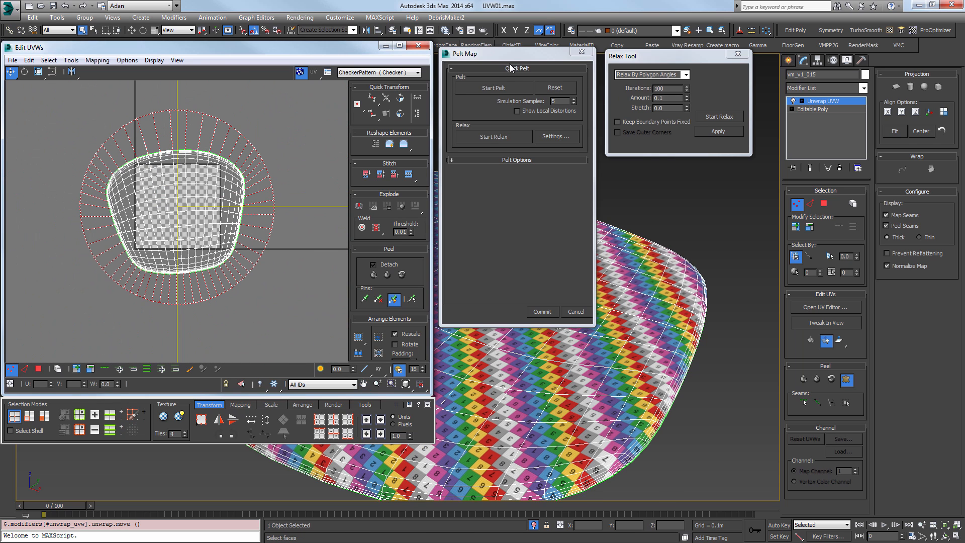
pyautogui.moveTo(512, 60); pyautogui.dragTo(508, 52)
pyautogui.moveTo(658, 57); pyautogui.dragTo(648, 47)
pyautogui.scroll(-5, 675, 287)
pyautogui.keyDown('alt'); pyautogui.moveTo(675, 272); pyautogui.dragTo(617, 338, button='middle'); pyautogui.keyUp('alt')
pyautogui.scroll(3, 622, 345)
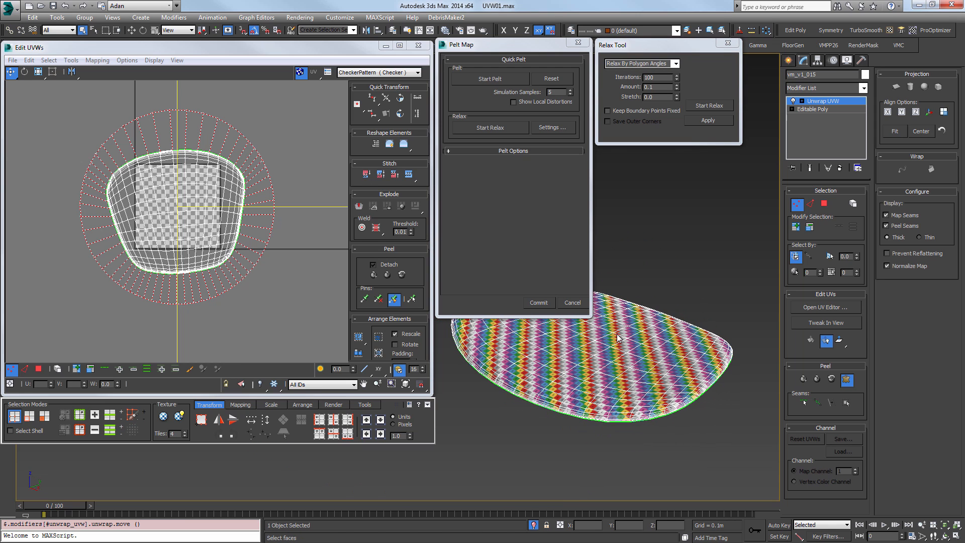
# Commit the pelt map, close the Relax Tool, and pack all the seat cushion's UVs into the texture square.
pyautogui.click(549, 304)
pyautogui.click(728, 42)
pyautogui.keyDown('alt'); pyautogui.moveTo(609, 287); pyautogui.dragTo(639, 299, button='middle'); pyautogui.keyUp('alt')
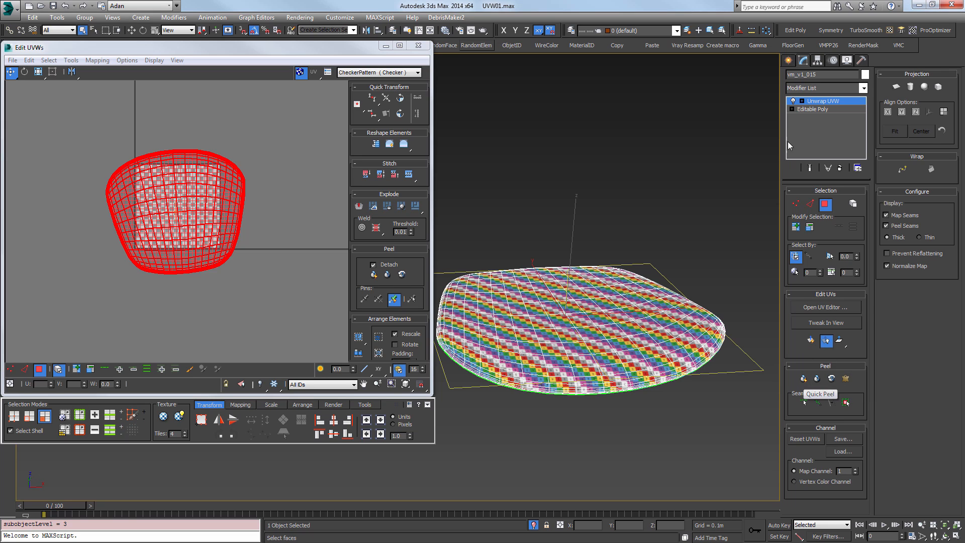
pyautogui.hotkey('ctrl', 'a')
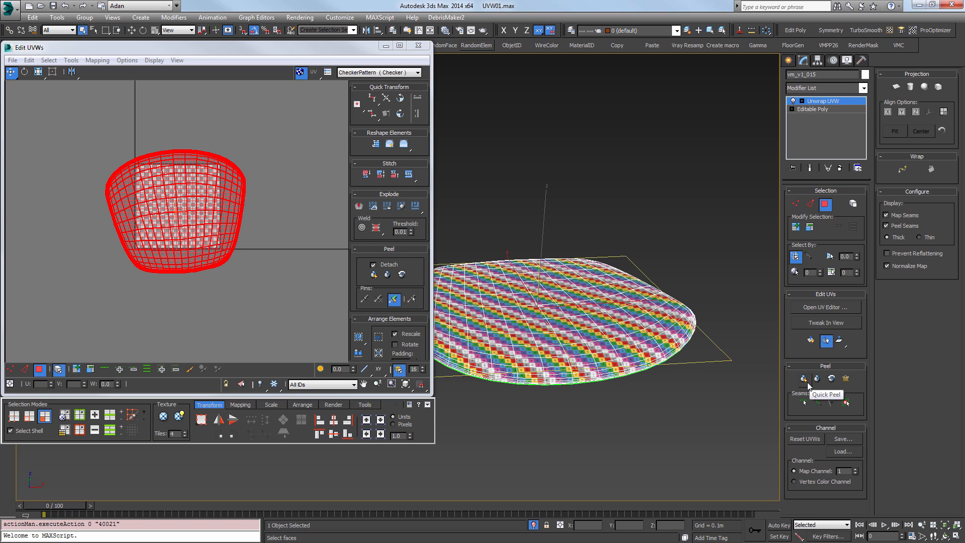
pyautogui.keyDown('alt'); pyautogui.moveTo(632, 312); pyautogui.dragTo(569, 495, button='middle'); pyautogui.keyUp('alt')
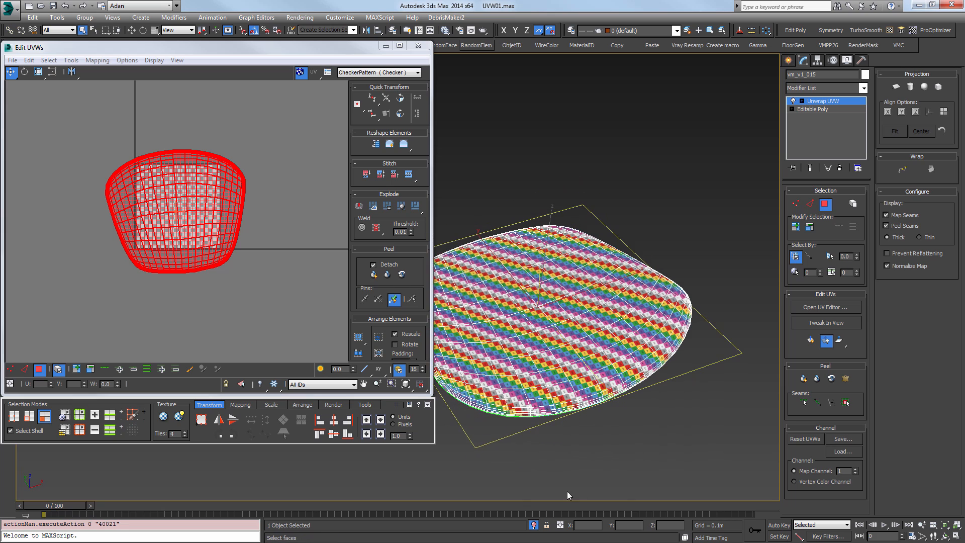
pyautogui.click(359, 338)
# Exit isolation of the seat cushion, then select and isolate the chair's backrest.
pyautogui.click(534, 525)
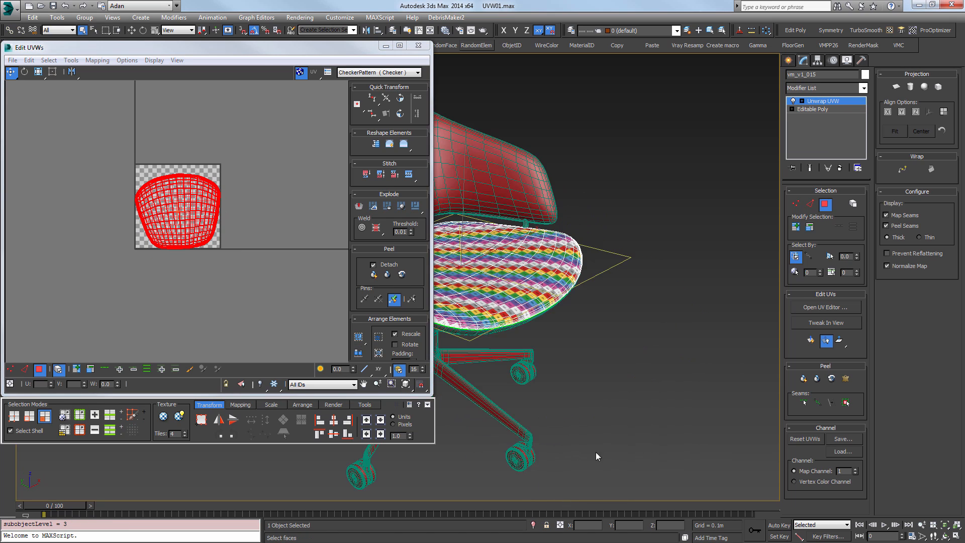
pyautogui.scroll(-4, 584, 348)
pyautogui.moveTo(584, 348)
pyautogui.mouseDown(button='middle')
pyautogui.moveTo(636, 350)
pyautogui.moveTo(583, 352)
pyautogui.mouseUp(button='middle')
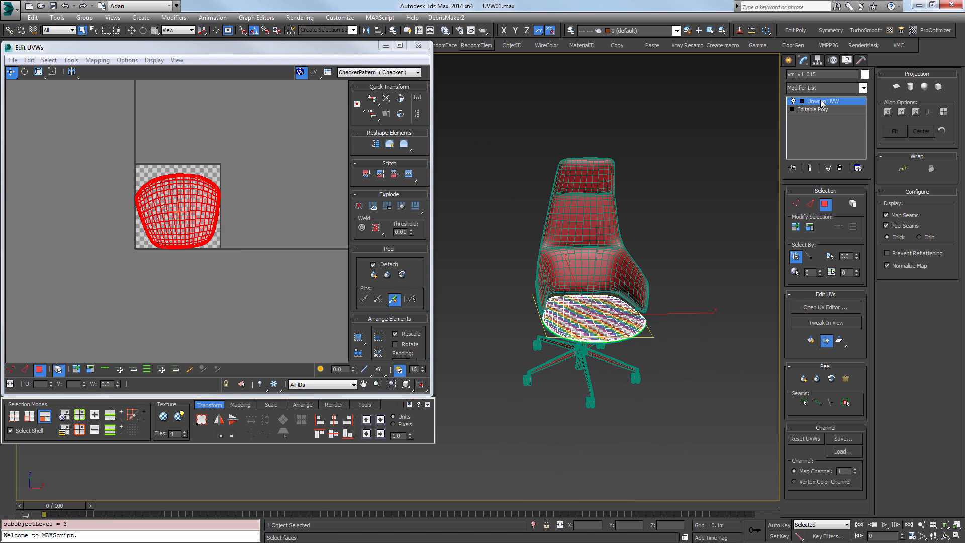
pyautogui.click(565, 260)
pyautogui.hotkey('alt', 'q')
pyautogui.keyDown('alt'); pyautogui.moveTo(636, 280); pyautogui.dragTo(608, 261, button='middle'); pyautogui.keyUp('alt')
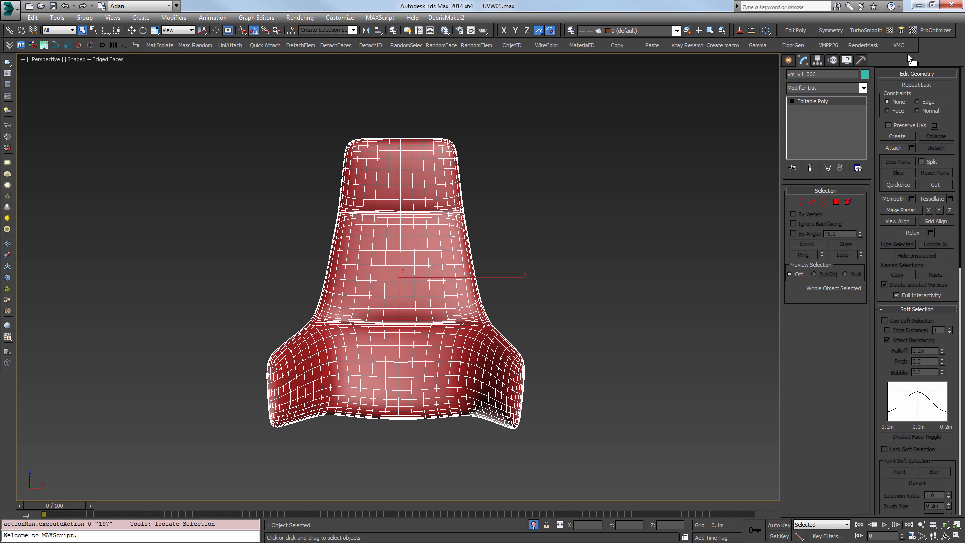
# Add an Unwrap UVW modifier to the backrest and open its UVs in a widened editor.
pyautogui.click(890, 30)
pyautogui.keyDown('alt'); pyautogui.moveTo(463, 291); pyautogui.dragTo(503, 290, button='middle'); pyautogui.keyUp('alt')
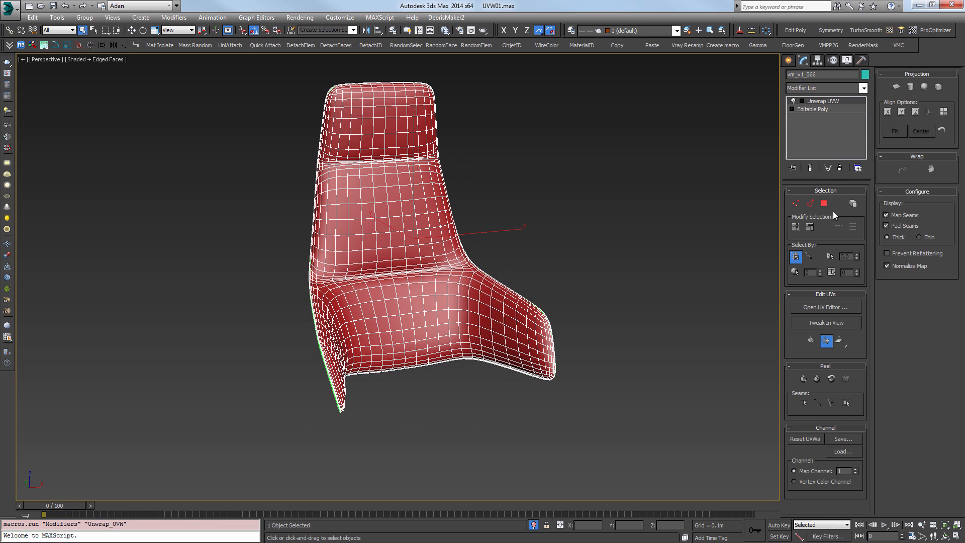
pyautogui.click(825, 307)
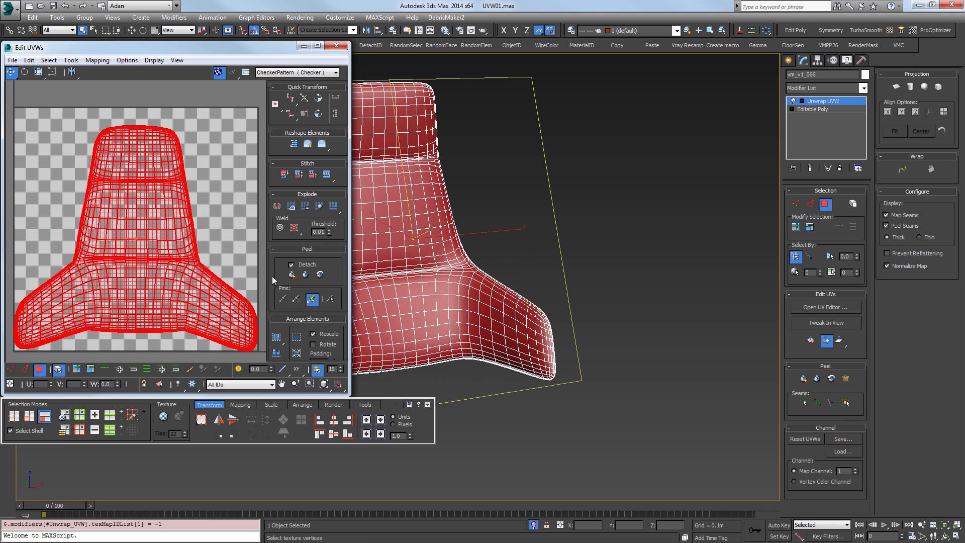
pyautogui.moveTo(351, 275); pyautogui.dragTo(435, 276)
pyautogui.scroll(-3, 581, 311)
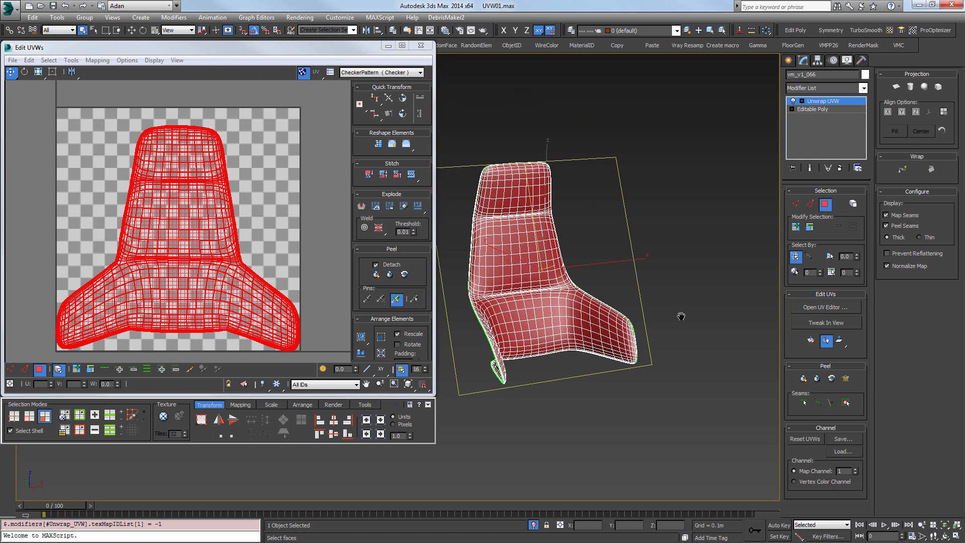
# Apply a planar projection to the backrest's faces and leave the projection mode.
pyautogui.click(896, 87)
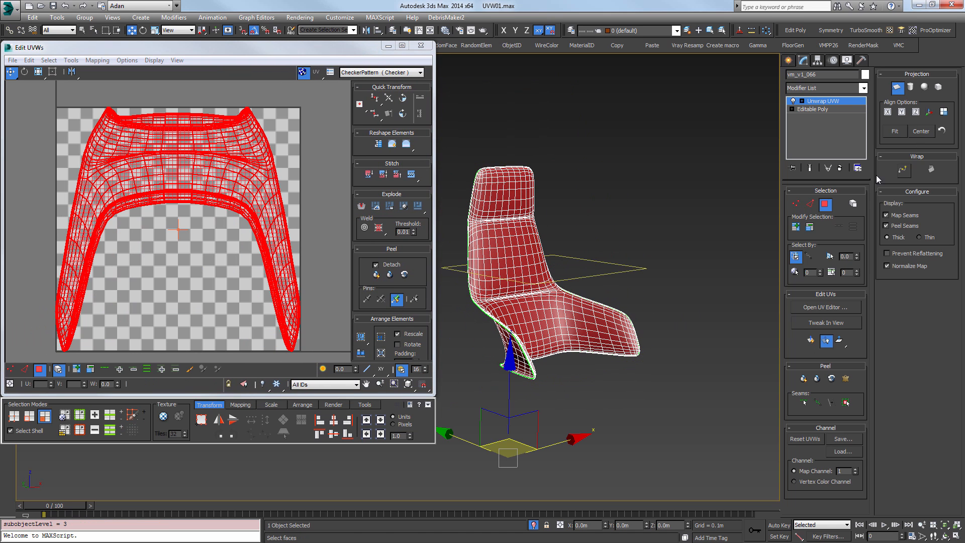
pyautogui.click(896, 87)
pyautogui.click(185, 173)
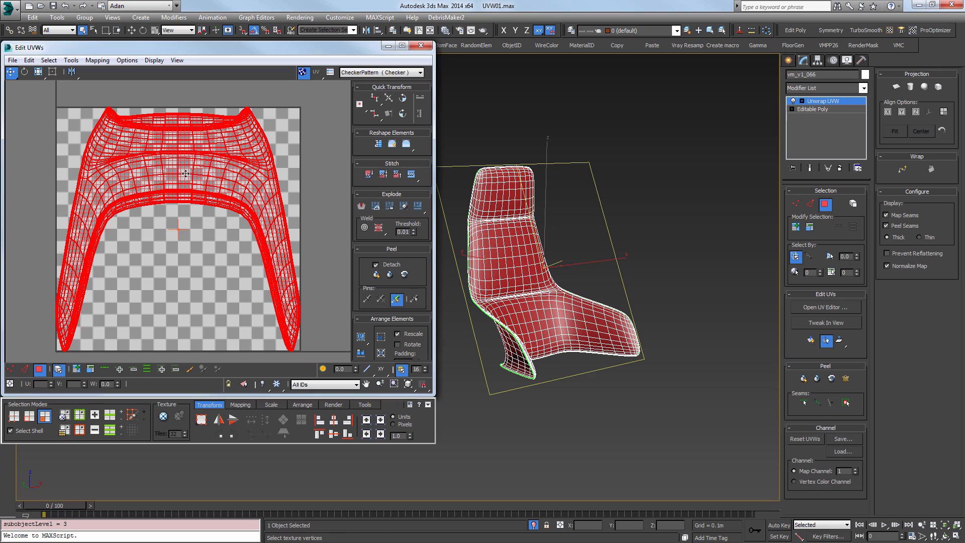
pyautogui.scroll(-2, 164, 261)
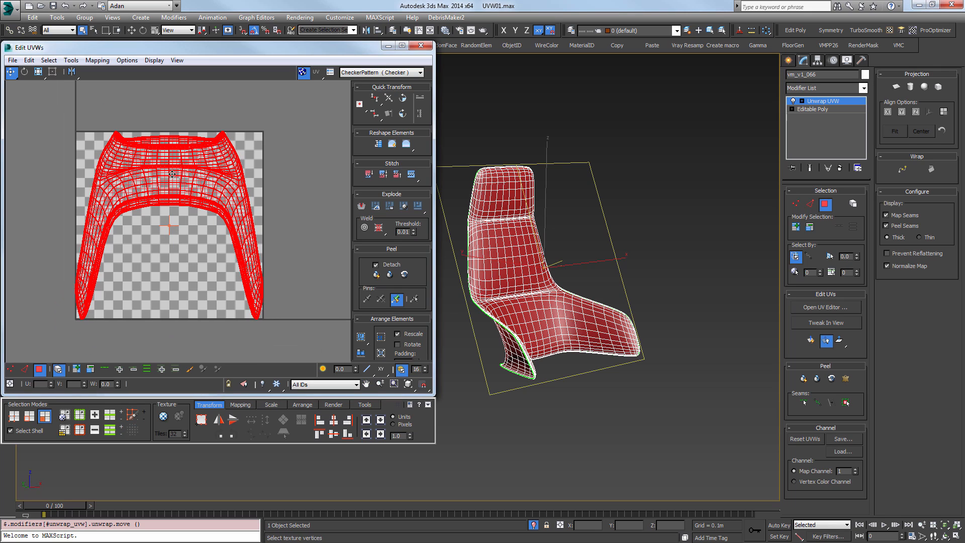
pyautogui.keyDown('alt'); pyautogui.moveTo(477, 282); pyautogui.dragTo(536, 317, button='middle'); pyautogui.keyUp('alt')
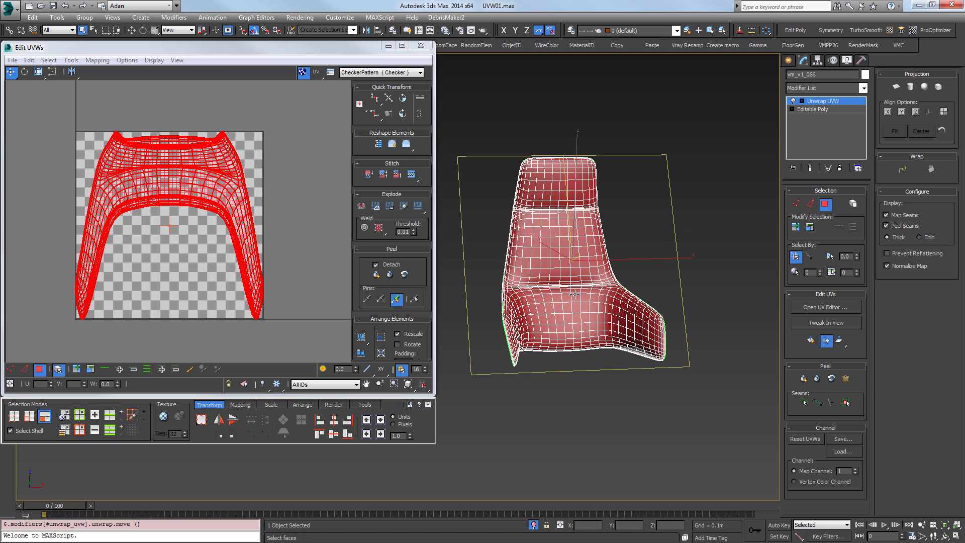
# Select all the backrest's faces, shade the selection, and unfold its UVs with Quick Peel.
pyautogui.click(592, 316)
pyautogui.hotkey('ctrl', 'a')
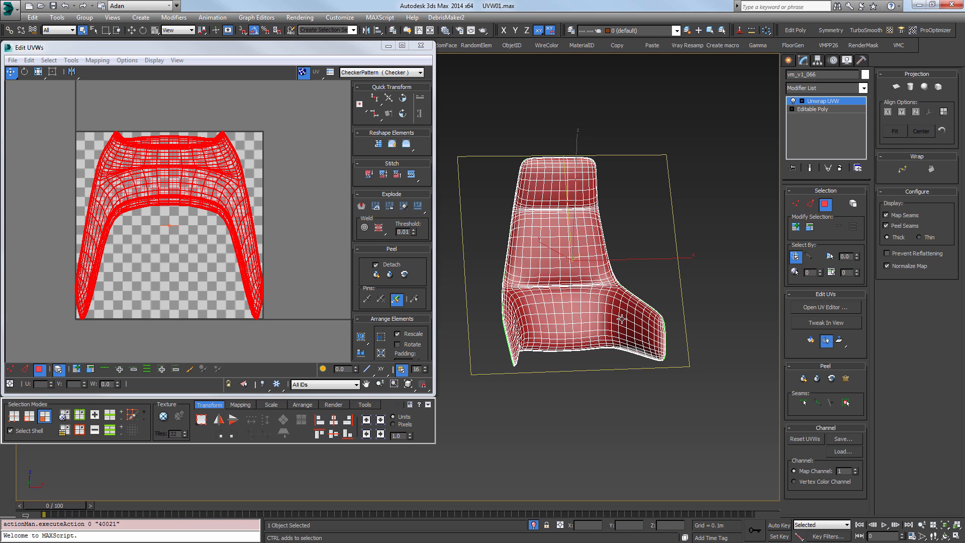
pyautogui.press('F2')
pyautogui.keyDown('alt'); pyautogui.moveTo(618, 320); pyautogui.dragTo(588, 321, button='middle'); pyautogui.keyUp('alt')
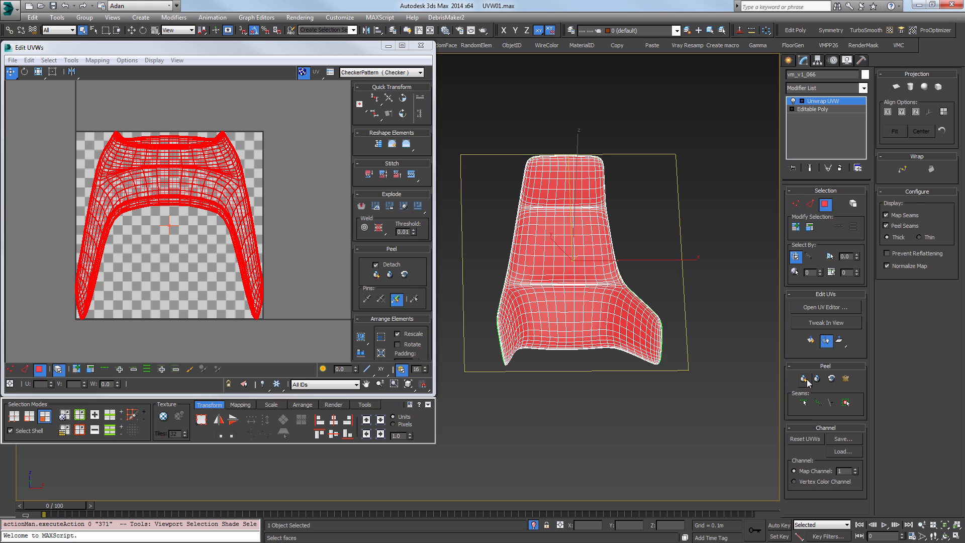
pyautogui.click(805, 381)
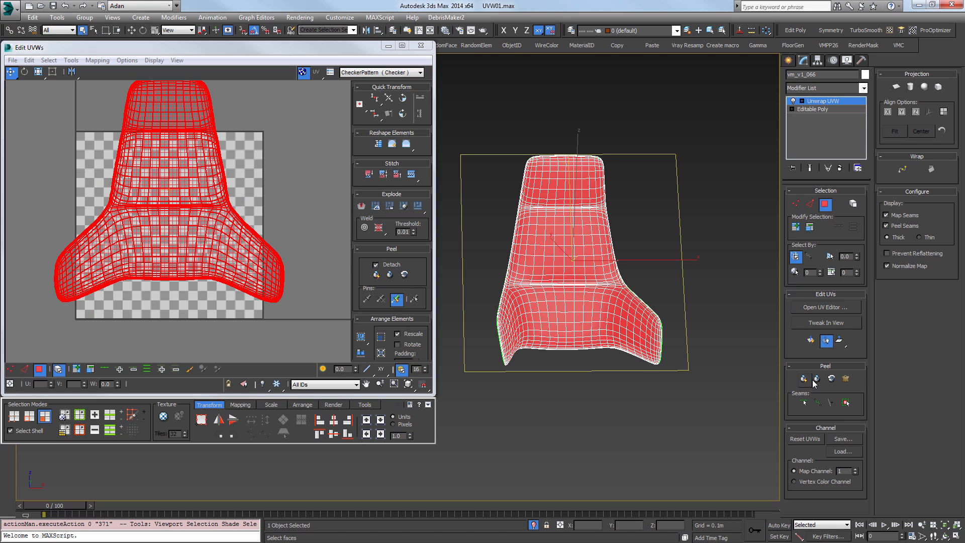
# Move the backrest's peeled UV shell down so it sits mostly over the texture square.
pyautogui.keyDown('alt'); pyautogui.moveTo(616, 250); pyautogui.dragTo(674, 215, button='middle'); pyautogui.keyUp('alt')
pyautogui.scroll(5, 612, 146)
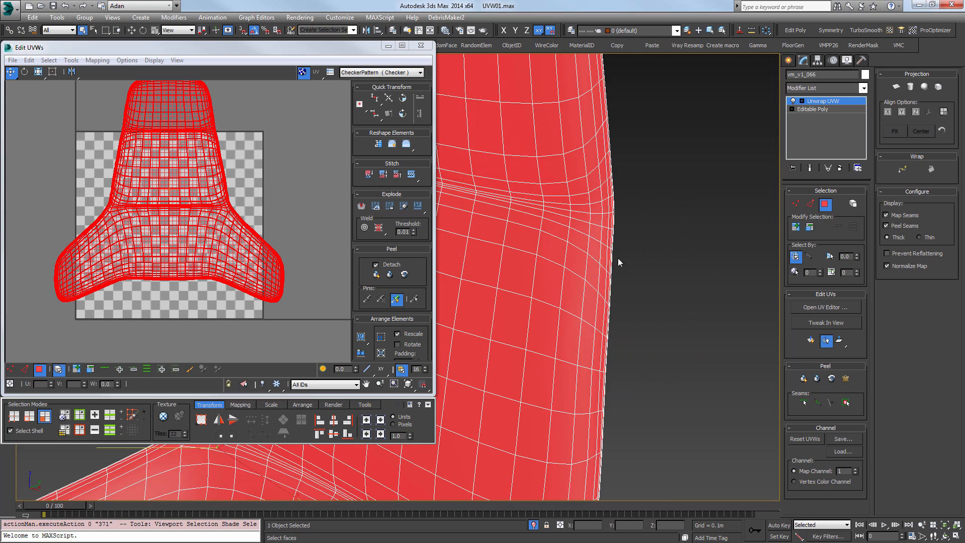
pyautogui.press('z')
pyautogui.keyDown('alt'); pyautogui.moveTo(617, 258); pyautogui.dragTo(662, 316, button='middle'); pyautogui.keyUp('alt')
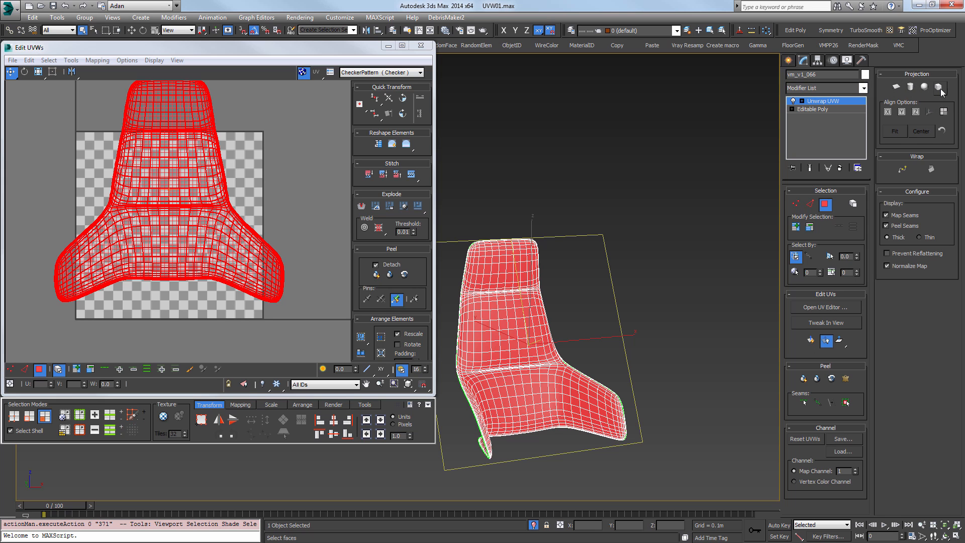
pyautogui.moveTo(635, 272); pyautogui.dragTo(693, 219, button='middle')
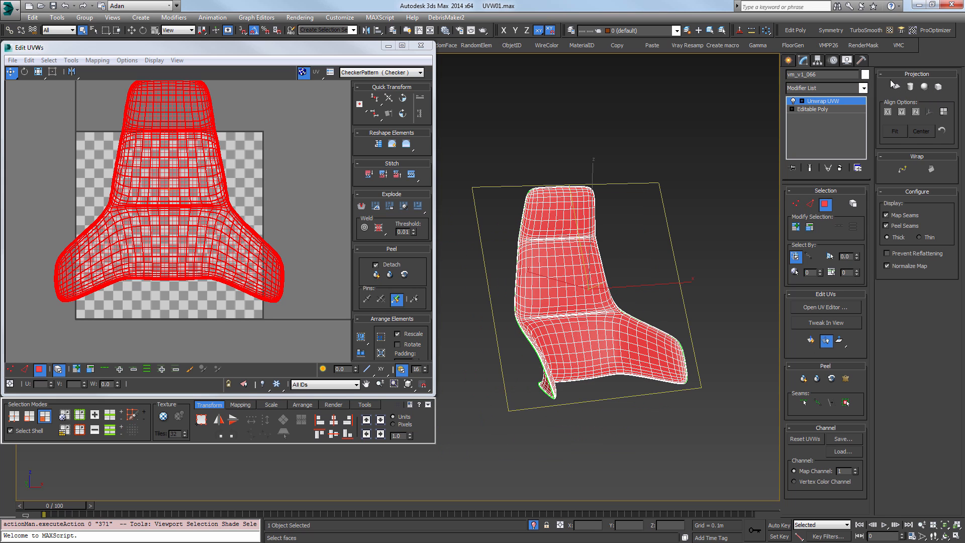
pyautogui.moveTo(626, 296)
pyautogui.keyDown('alt'); pyautogui.mouseDown(button='middle')
pyautogui.moveTo(613, 297)
pyautogui.moveTo(619, 302)
pyautogui.mouseUp(button='middle'); pyautogui.keyUp('alt')
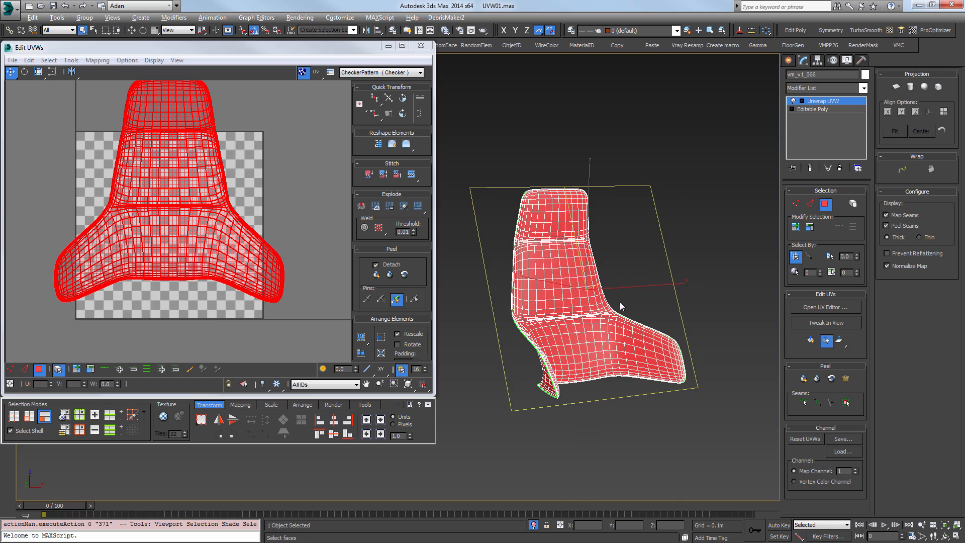
pyautogui.moveTo(205, 176); pyautogui.dragTo(207, 177, button='middle')
pyautogui.scroll(-2, 203, 196)
pyautogui.moveTo(174, 204); pyautogui.dragTo(180, 231)
pyautogui.scroll(-2, 199, 344)
# Display the coloured, numbered checker on the backrest with its tiling set to 5 and check it for distortion.
pyautogui.click(178, 416)
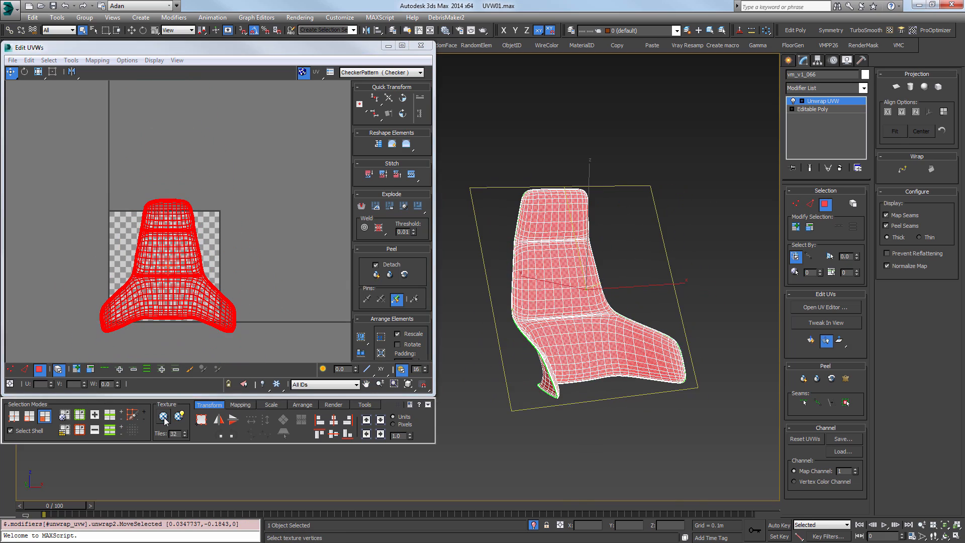
pyautogui.moveTo(185, 435); pyautogui.dragTo(187, 434)
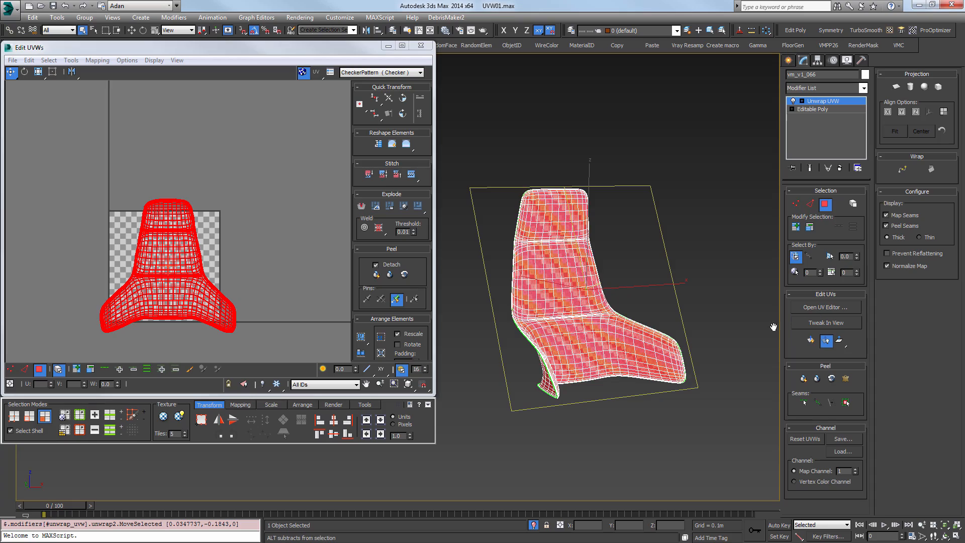
pyautogui.keyDown('alt'); pyautogui.moveTo(553, 302); pyautogui.dragTo(660, 316, button='middle'); pyautogui.keyUp('alt')
pyautogui.scroll(8, 629, 292)
pyautogui.keyDown('alt'); pyautogui.moveTo(595, 270); pyautogui.dragTo(588, 309, button='middle'); pyautogui.keyUp('alt')
pyautogui.scroll(-5, 558, 255)
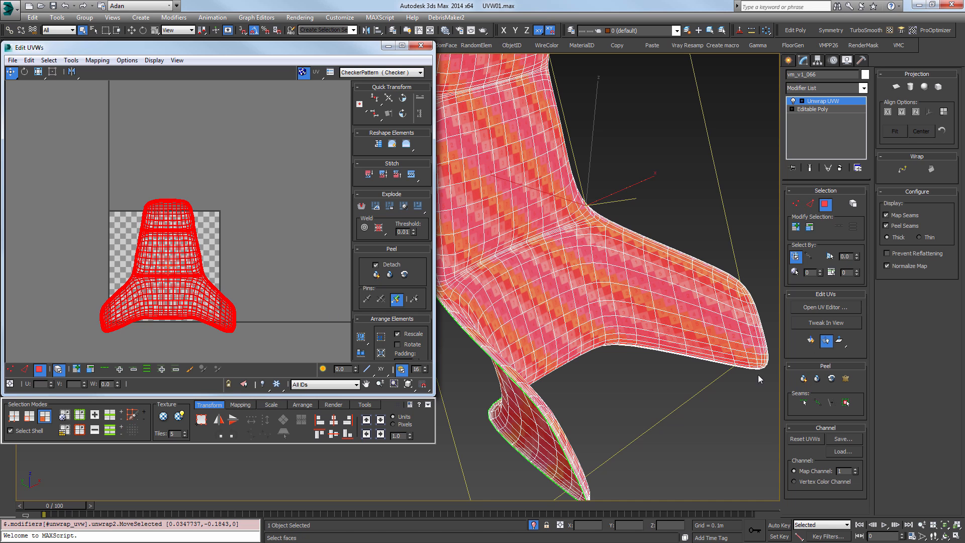
# Deselect the UV faces and remove the Unwrap UVW modifier from the chair shell.
pyautogui.click(806, 379)
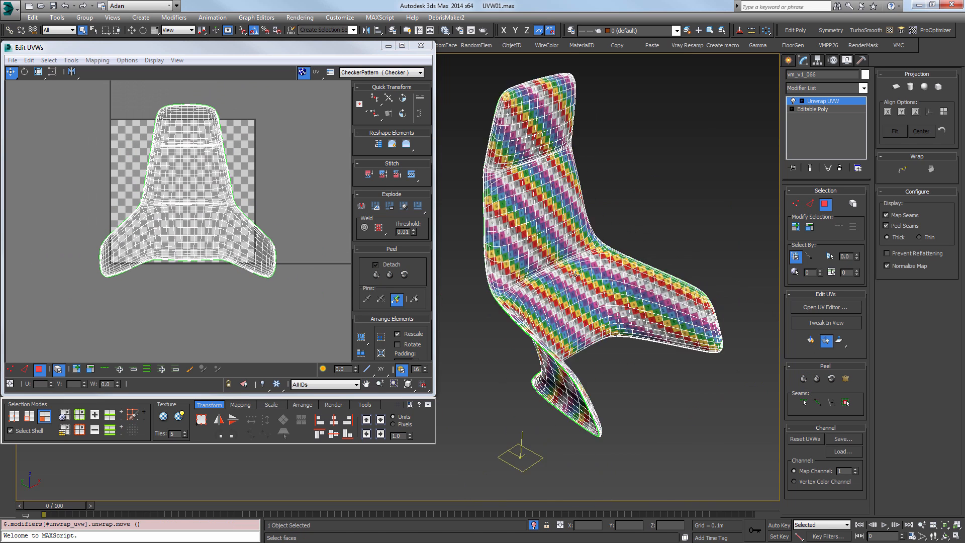
pyautogui.press('f')
pyautogui.press('z')
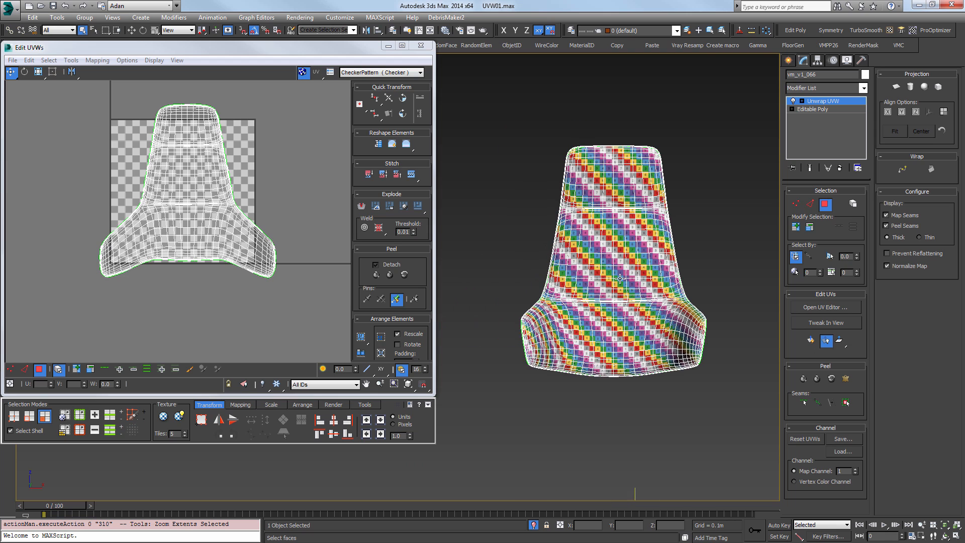
pyautogui.click(839, 168)
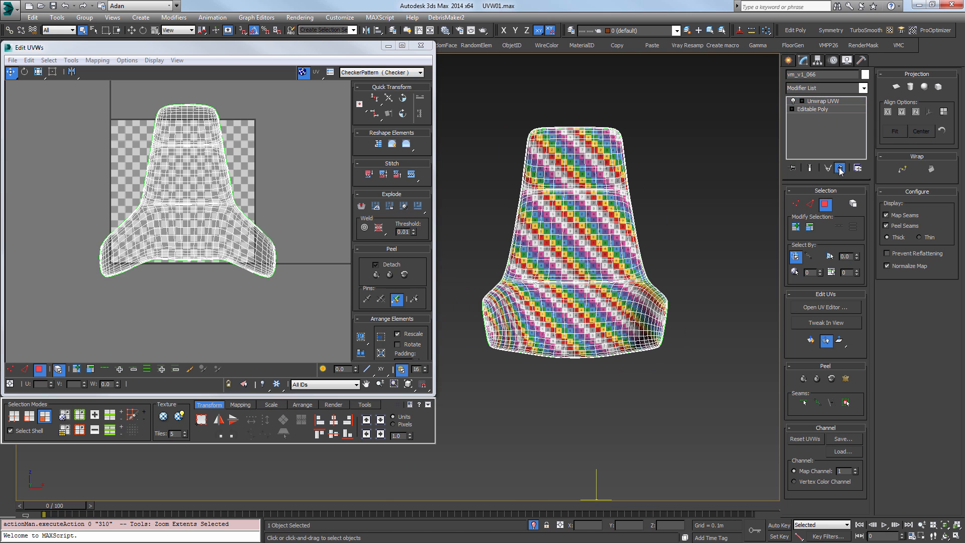
# Delete all vertices in the right half of the chair shell in the front view, keeping the centreline vertices.
pyautogui.press('1')
pyautogui.moveTo(724, 415); pyautogui.dragTo(580, 41)
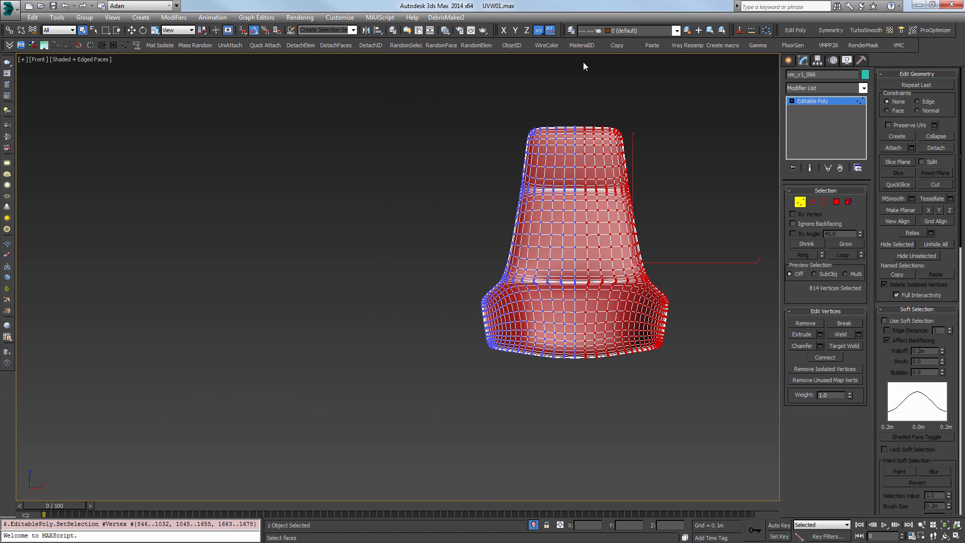
pyautogui.press('Delete')
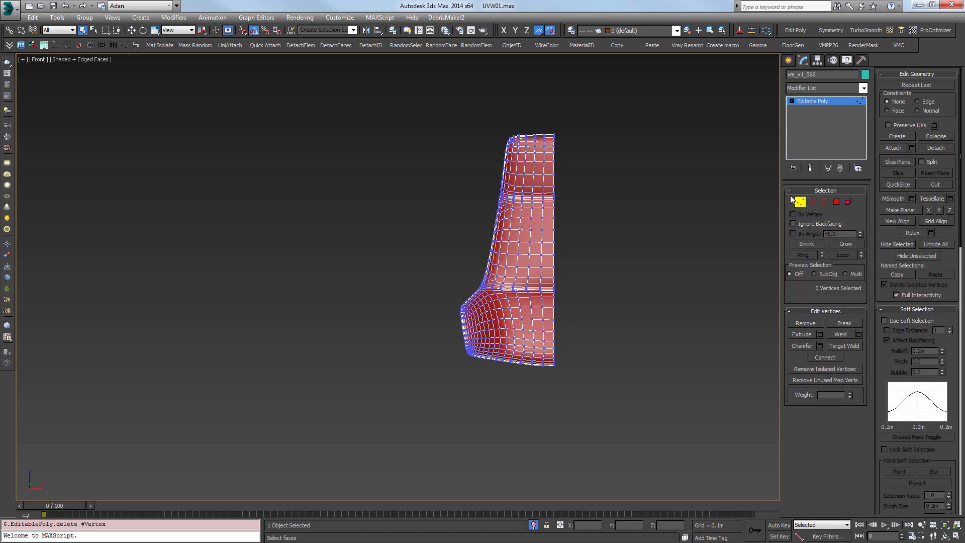
pyautogui.click(793, 200)
# Apply Unwrap UVW to the remaining half shell and open its UV editor.
pyautogui.click(889, 30)
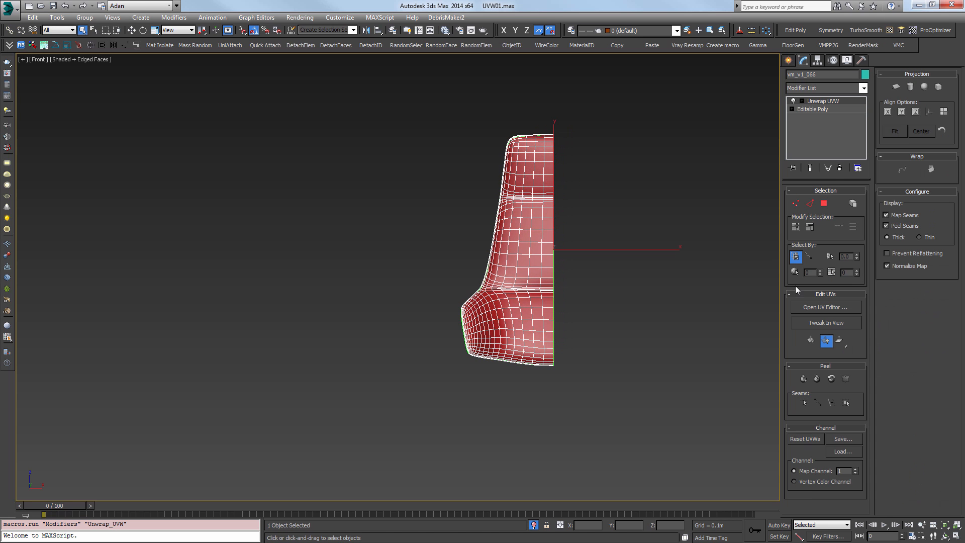
pyautogui.click(821, 307)
pyautogui.keyDown('alt'); pyautogui.moveTo(503, 281); pyautogui.dragTo(527, 305, button='middle'); pyautogui.keyUp('alt')
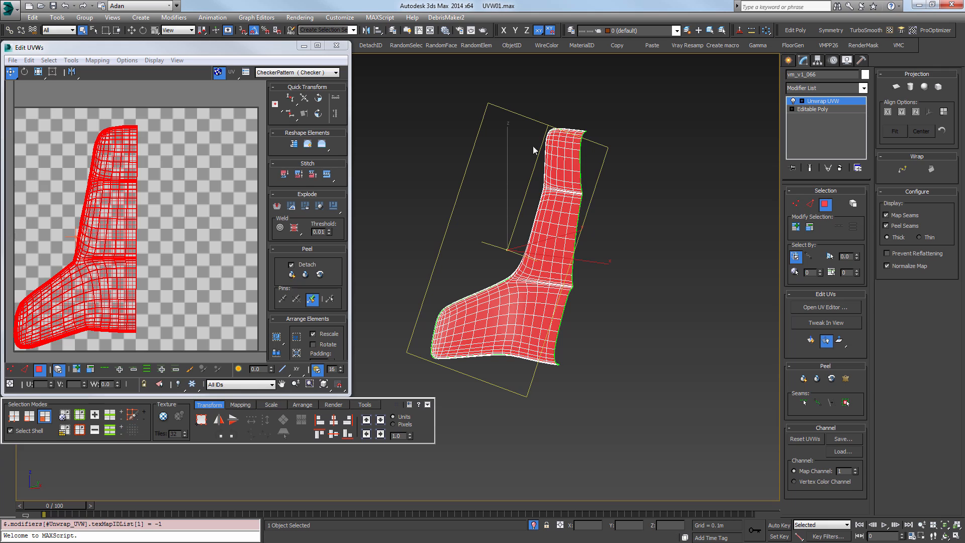
# Convert the edge loop running down the seat between the side wing and the centre section into a peel seam.
pyautogui.scroll(6, 526, 305)
pyautogui.press('2')
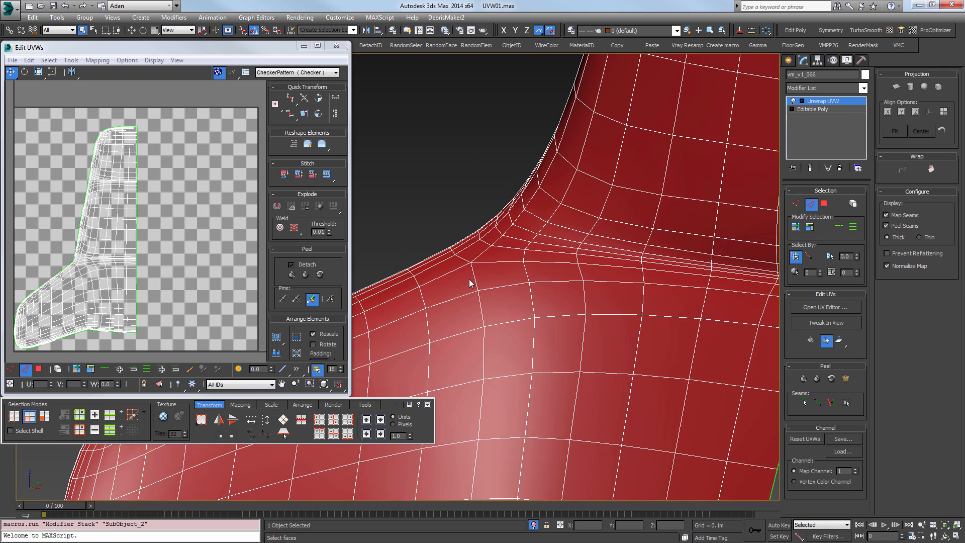
pyautogui.click(473, 275)
pyautogui.keyDown('alt'); pyautogui.moveTo(473, 276); pyautogui.dragTo(488, 203, button='middle'); pyautogui.keyUp('alt')
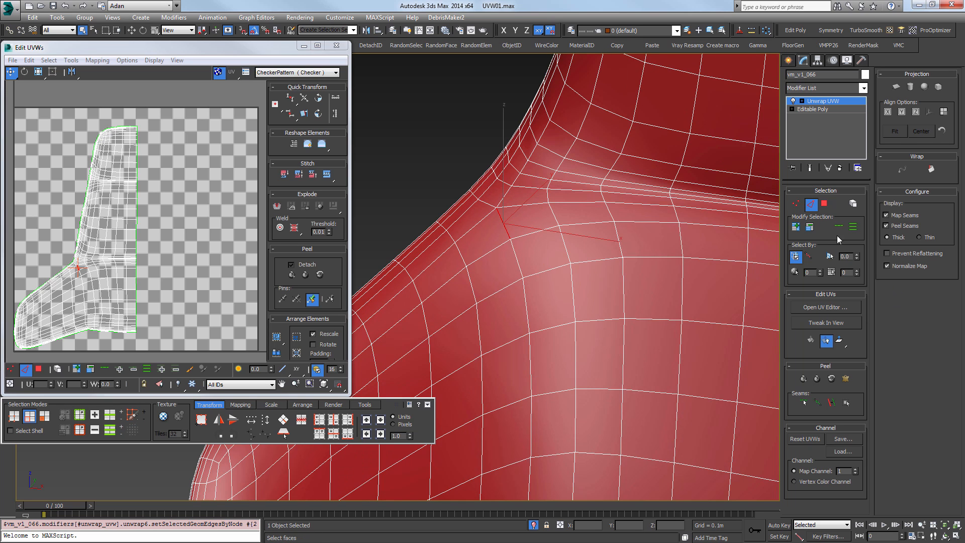
pyautogui.doubleClick(529, 305)
pyautogui.scroll(-4, 529, 305)
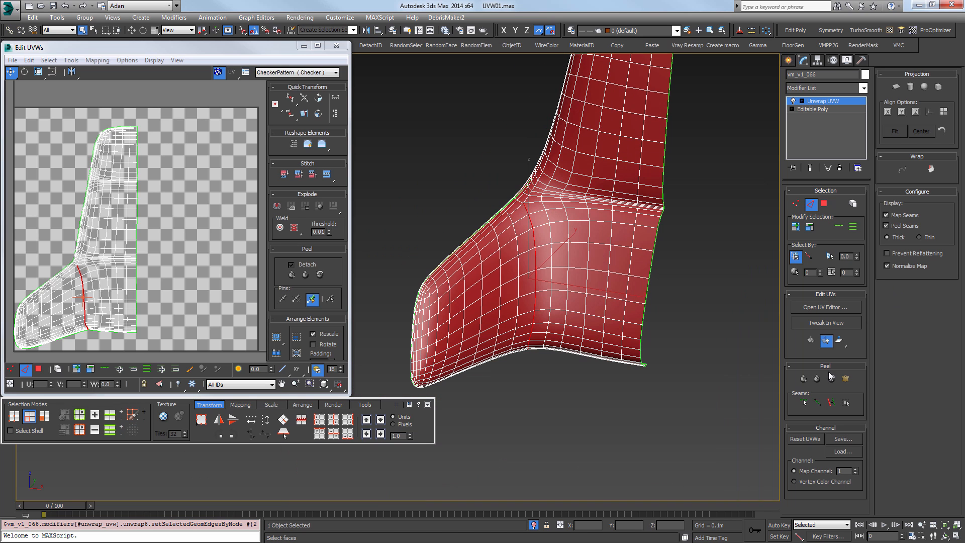
pyautogui.click(831, 405)
# Extend the peel seam from the upper end of the seat loop to the shell's outer rim.
pyautogui.scroll(5, 549, 223)
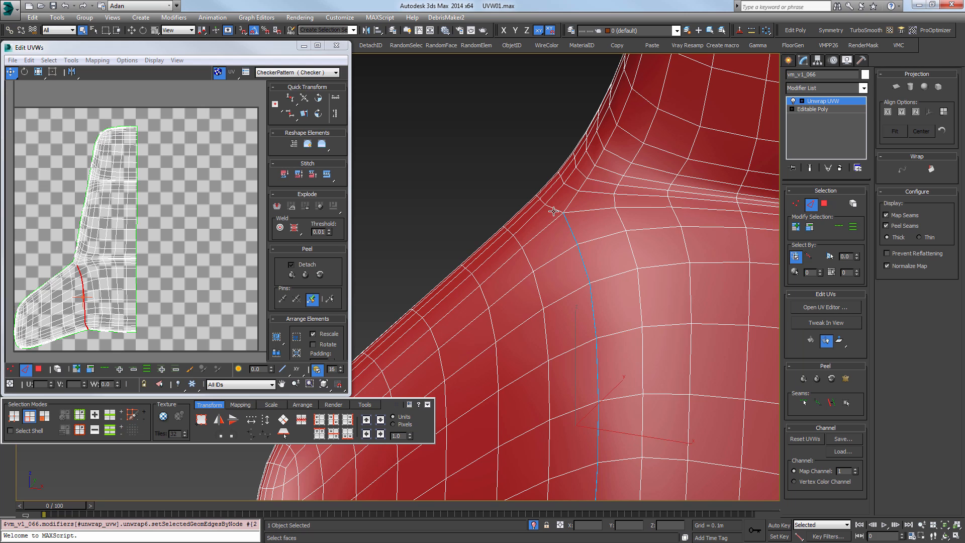
pyautogui.click(554, 212)
pyautogui.click(833, 406)
pyautogui.scroll(-3, 601, 288)
# Expand a face selection on the side wing to the peel seams and unfold it with Quick Peel.
pyautogui.click(827, 206)
pyautogui.click(497, 349)
pyautogui.scroll(-5, 611, 374)
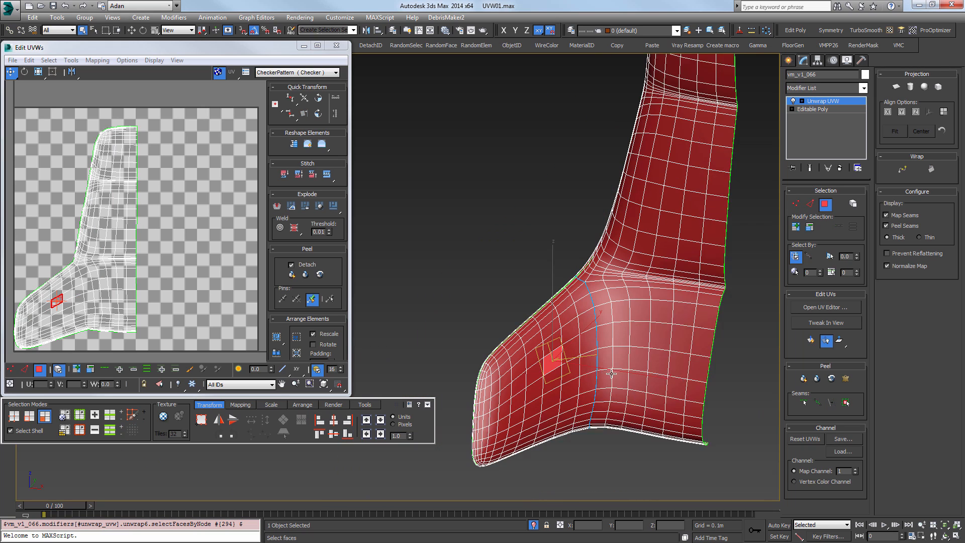
pyautogui.moveTo(612, 374); pyautogui.dragTo(603, 325, button='middle')
pyautogui.click(845, 404)
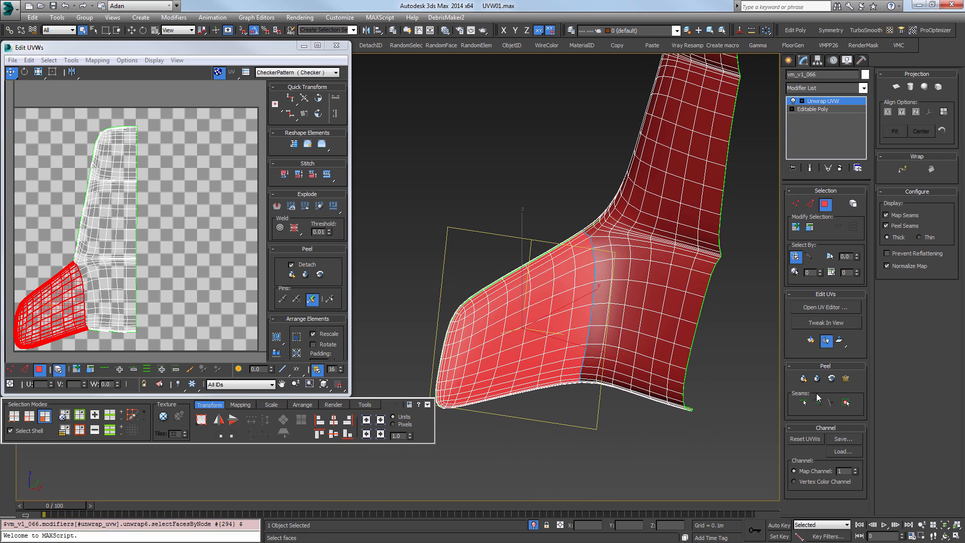
pyautogui.click(803, 381)
# Expand a face selection on the seat centre and backrest to the peel seams and unfold it with Quick Peel.
pyautogui.click(687, 290)
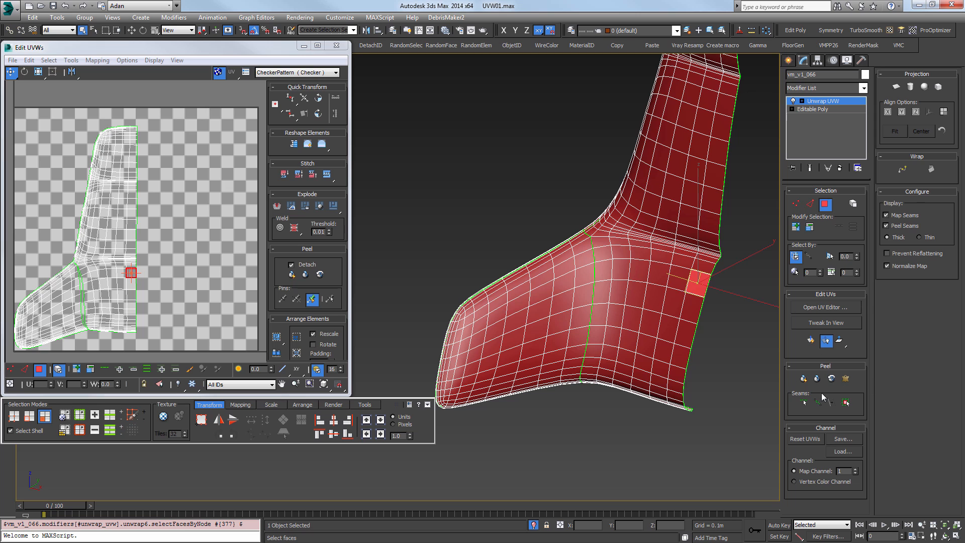
pyautogui.click(847, 403)
pyautogui.click(803, 378)
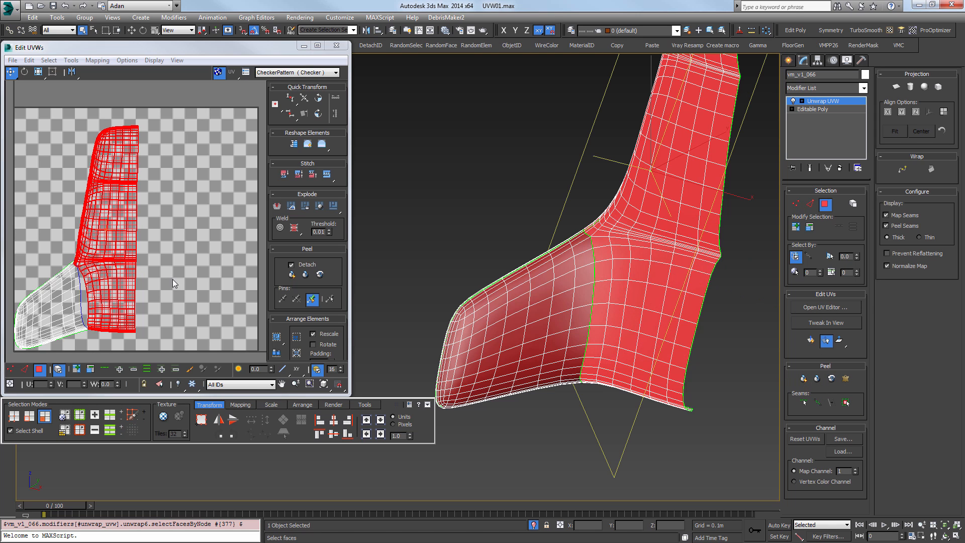
# Stitch the side wing's UV shell back to the main UV shell along their shared curved seam edges.
pyautogui.moveTo(101, 255); pyautogui.dragTo(213, 227, button='middle')
pyautogui.scroll(8, 213, 228)
pyautogui.press('2')
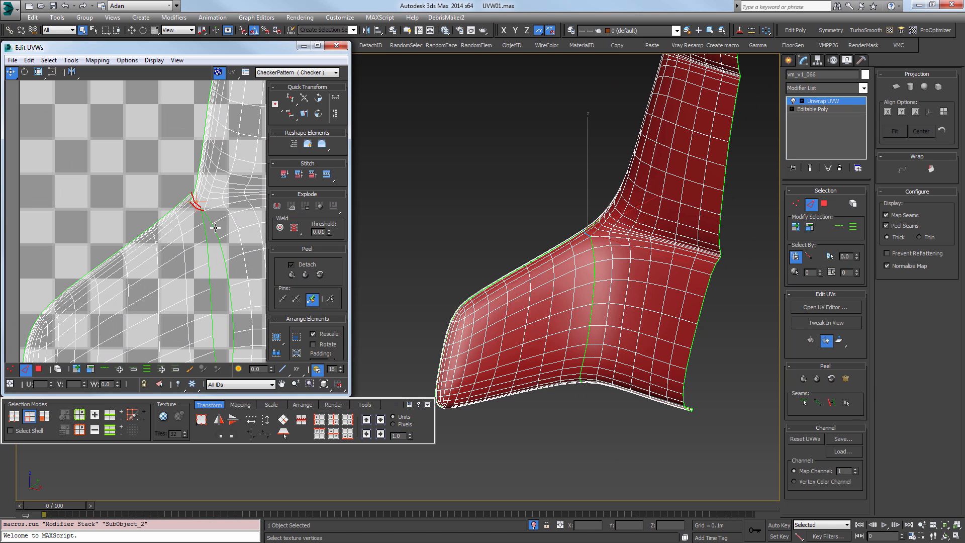
pyautogui.doubleClick(215, 231)
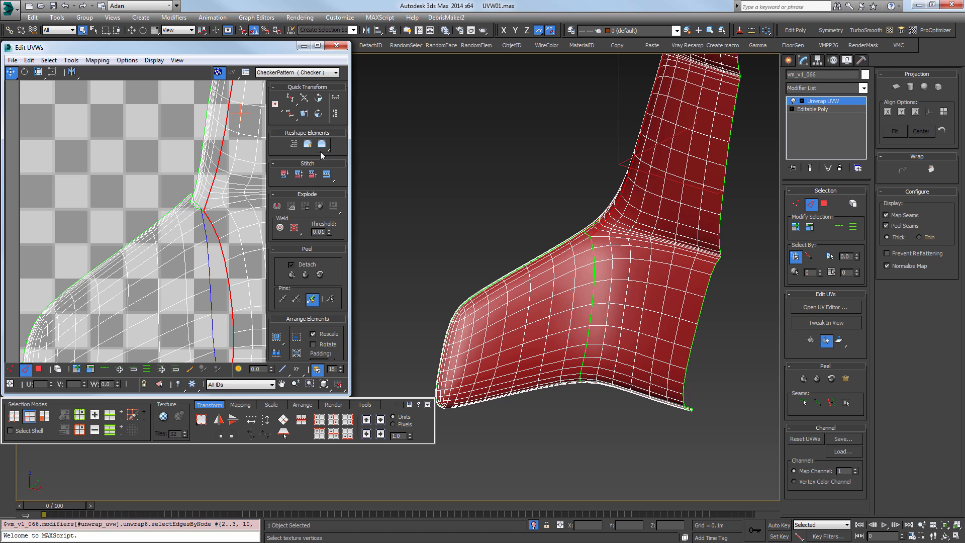
pyautogui.scroll(6, 201, 211)
pyautogui.doubleClick(206, 215)
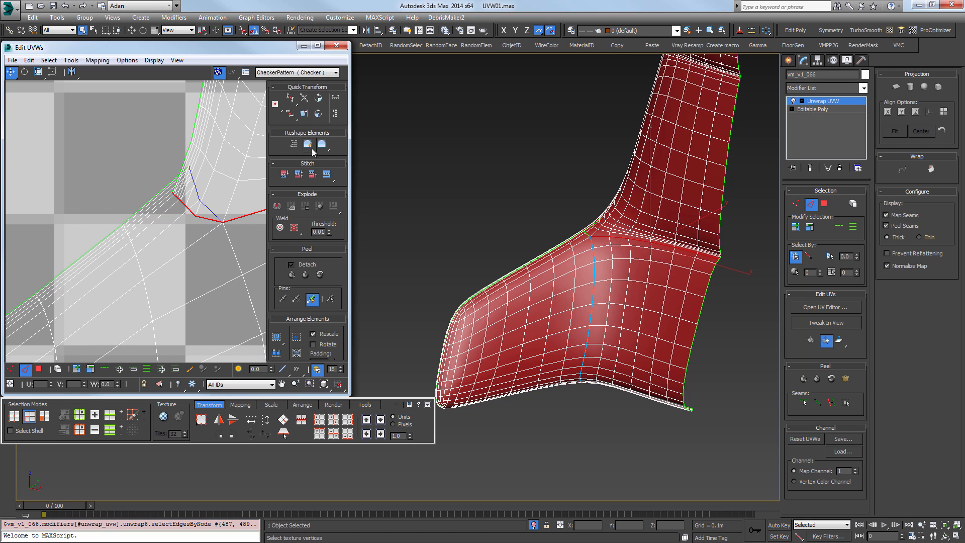
pyautogui.click(311, 149)
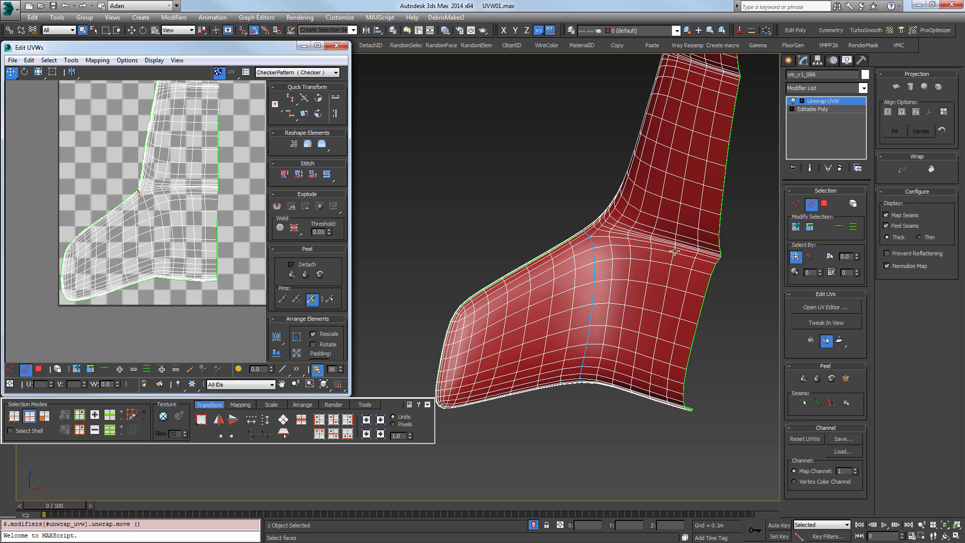
pyautogui.scroll(-5, 624, 284)
pyautogui.scroll(3, 623, 276)
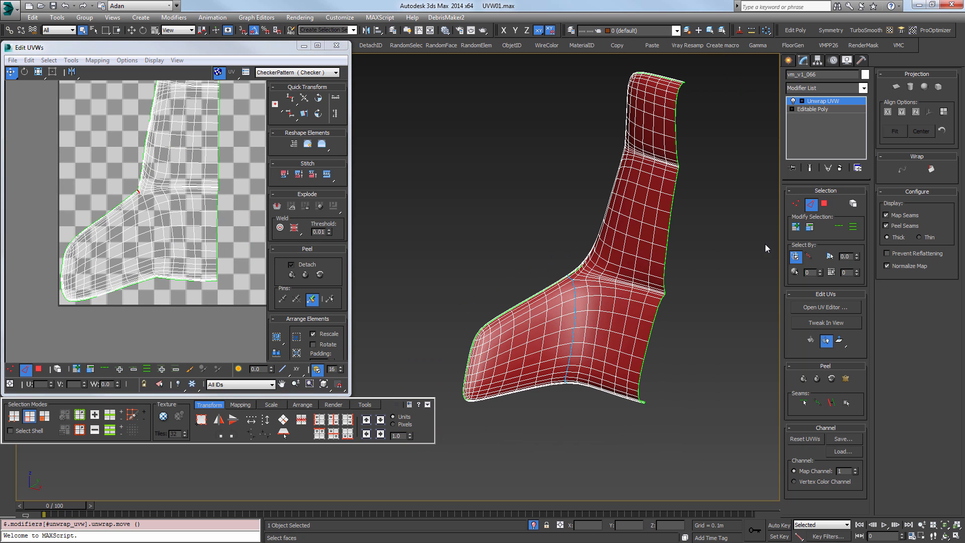
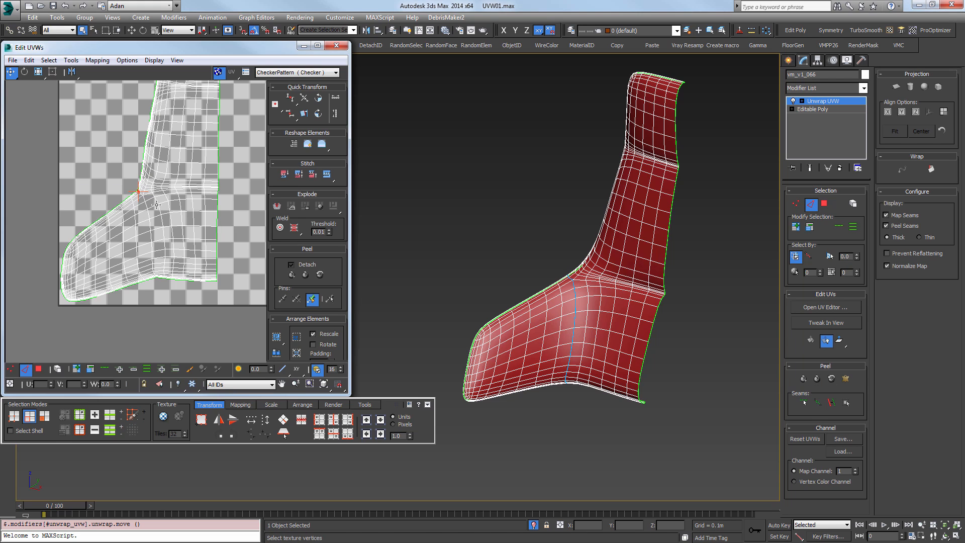
# Collapse the half shell's modifier stack to bake the unwrapped UVs into the Editable Poly.
pyautogui.keyDown('alt'); pyautogui.moveTo(501, 311); pyautogui.dragTo(593, 307, button='middle'); pyautogui.keyUp('alt')
pyautogui.click(823, 101)
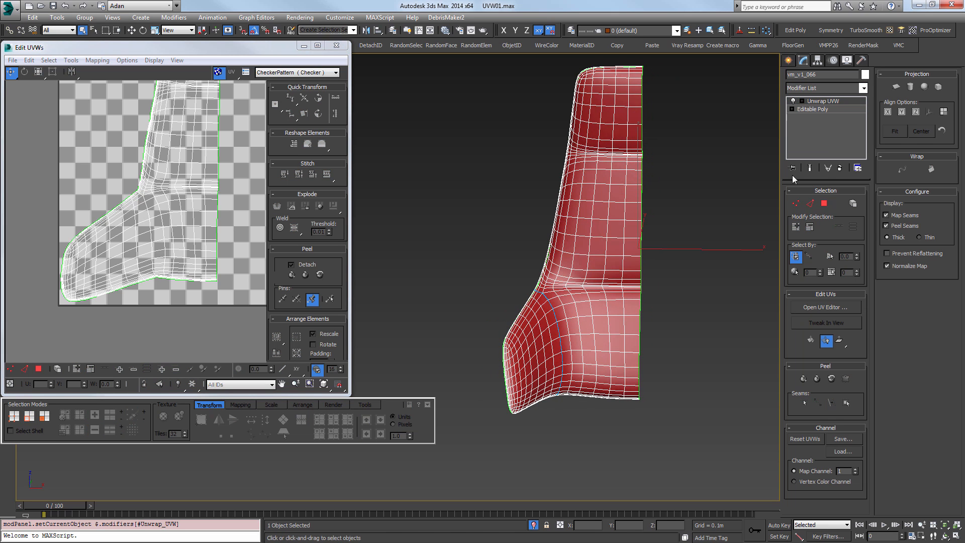
pyautogui.rightClick(831, 103)
pyautogui.click(844, 206)
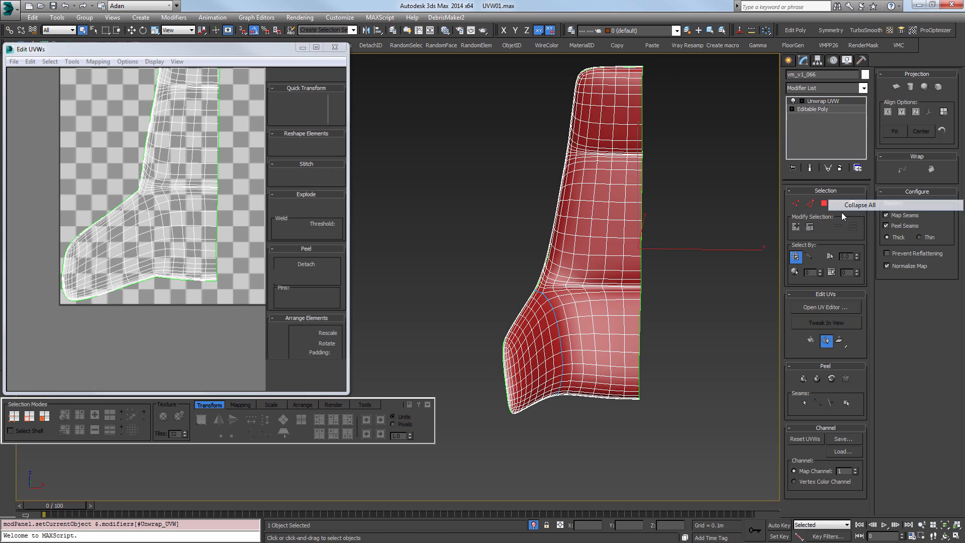
# Mirror the half shell along X as a copy with 0.0m offset, and attach both halves into one object with UniAttach.
pyautogui.scroll(-4, 519, 273)
pyautogui.scroll(4, 563, 272)
pyautogui.press('f')
pyautogui.press('z')
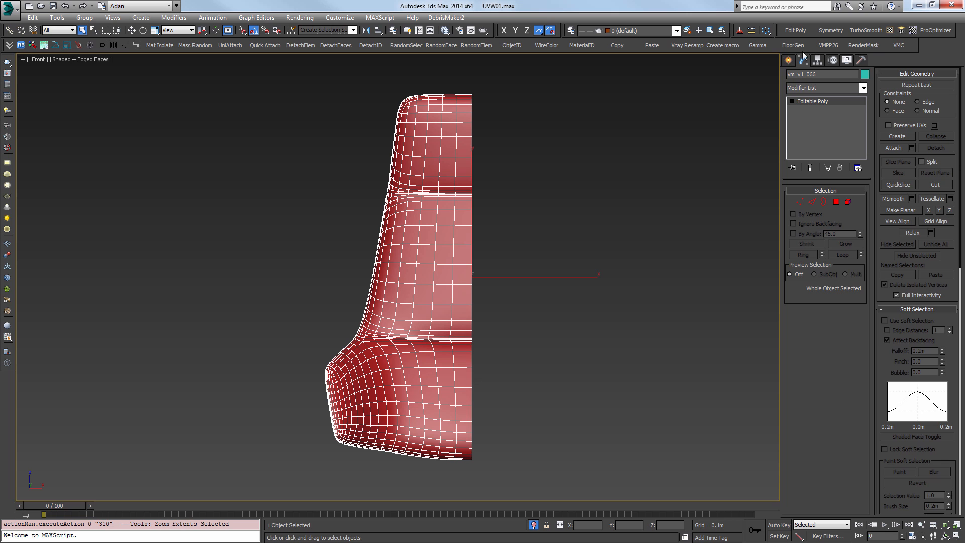
pyautogui.click(365, 30)
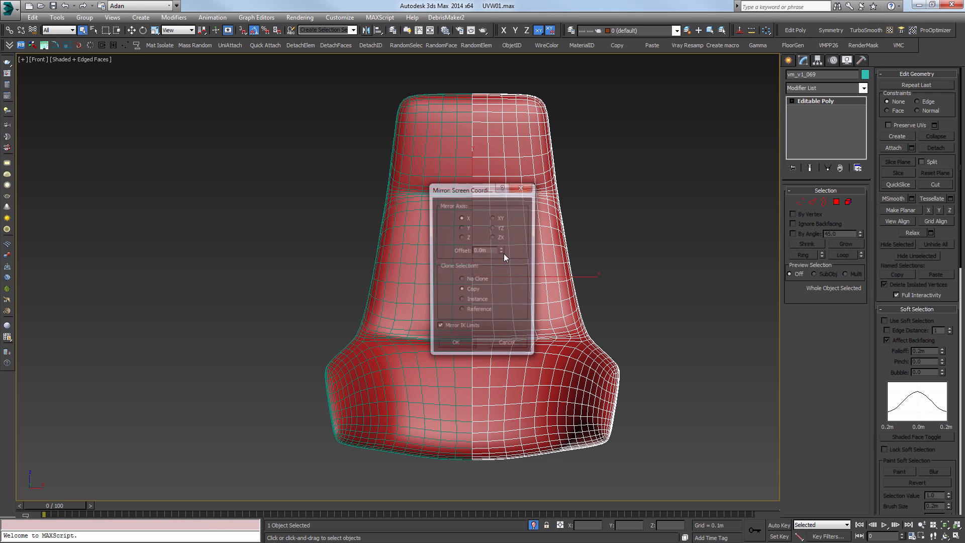
pyautogui.click(460, 347)
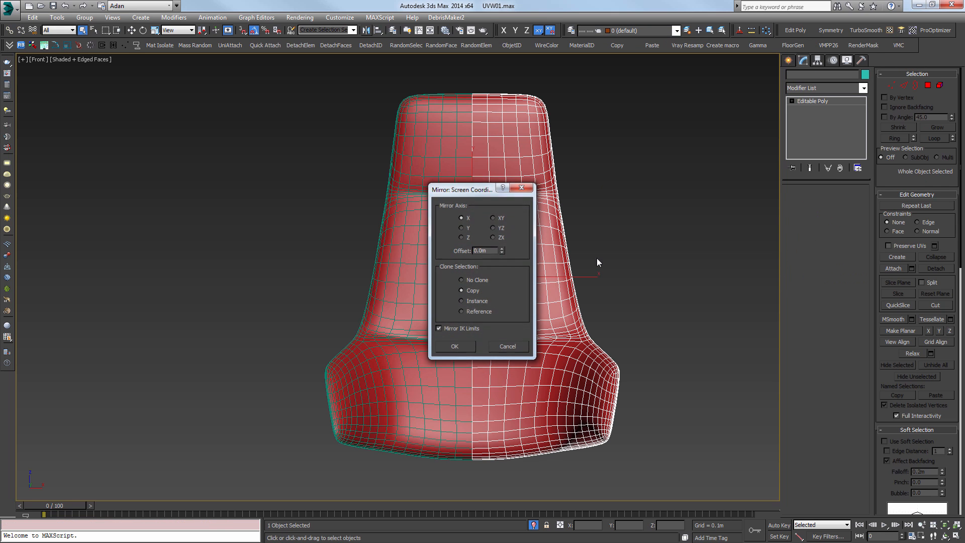
pyautogui.keyDown('ctrl'); pyautogui.click(501, 164); pyautogui.keyUp('ctrl')
pyautogui.click(230, 45)
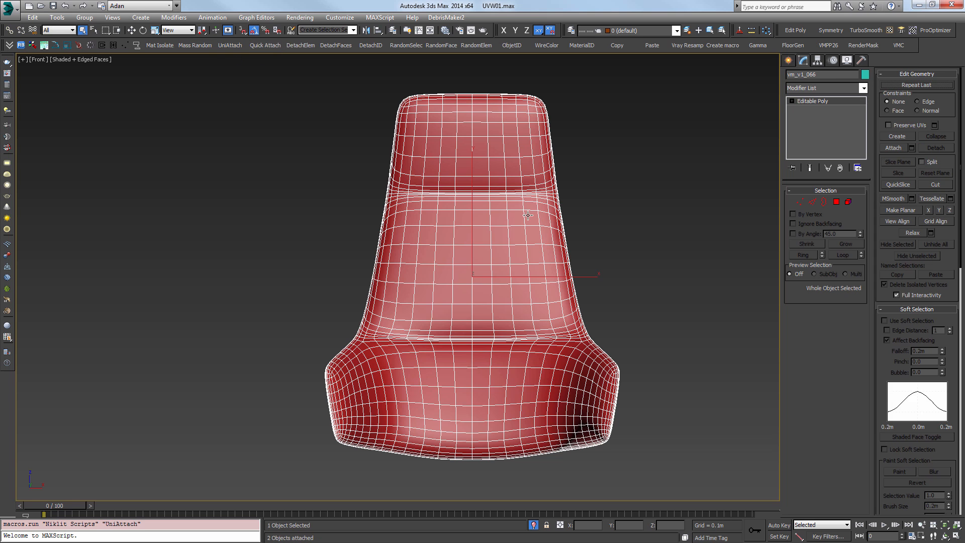
# Weld the overlapping vertices along the chair shell's vertical centreline with a weld threshold of 0.001m.
pyautogui.press('1')
pyautogui.moveTo(479, 542); pyautogui.dragTo(479, 541)
pyautogui.press('r')
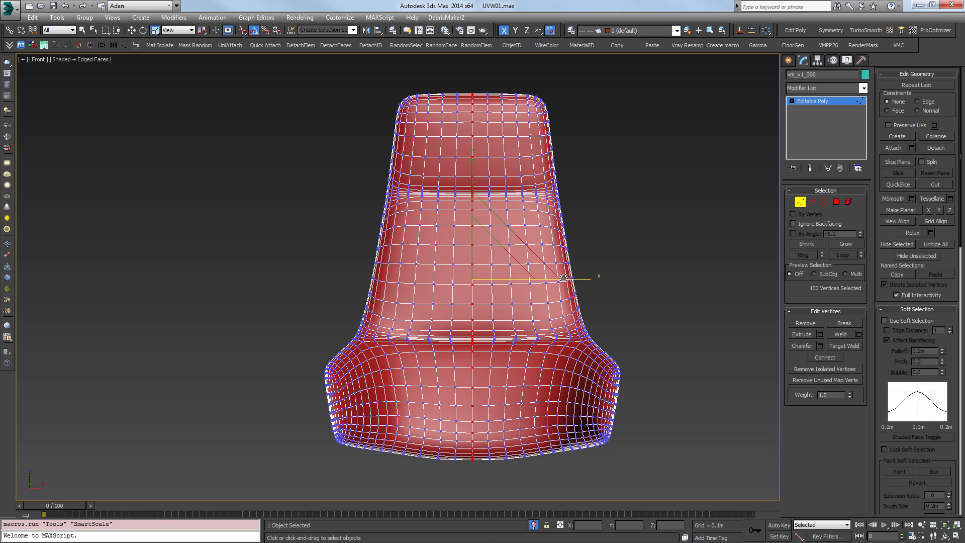
pyautogui.keyDown('alt'); pyautogui.moveTo(254, 292); pyautogui.dragTo(348, 236, button='middle'); pyautogui.keyUp('alt')
pyautogui.scroll(10, 454, 190)
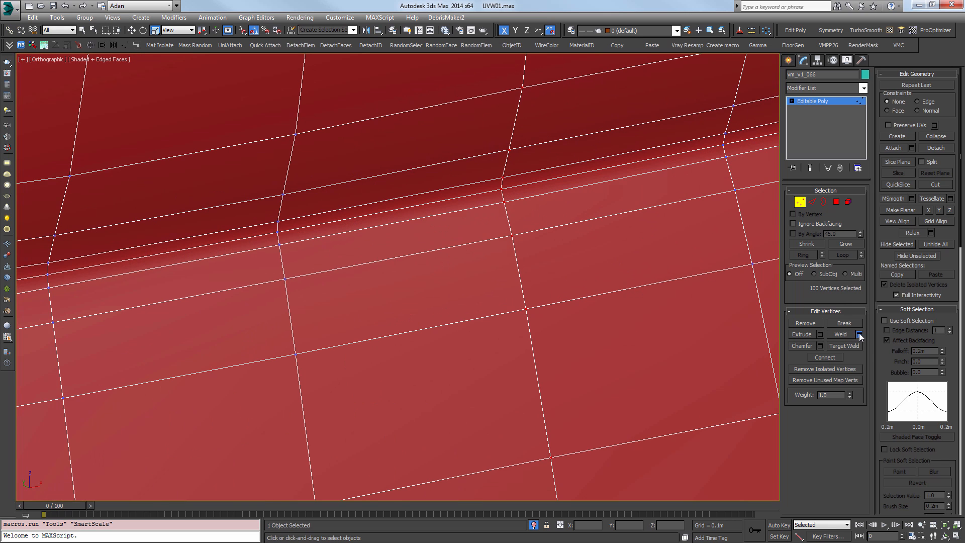
pyautogui.click(858, 334)
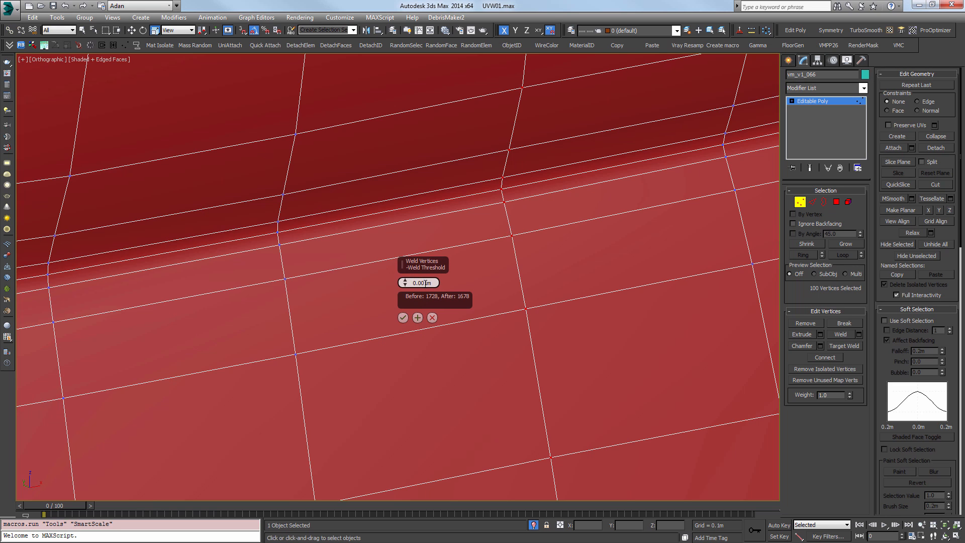
pyautogui.write('1')
pyautogui.press('Return')
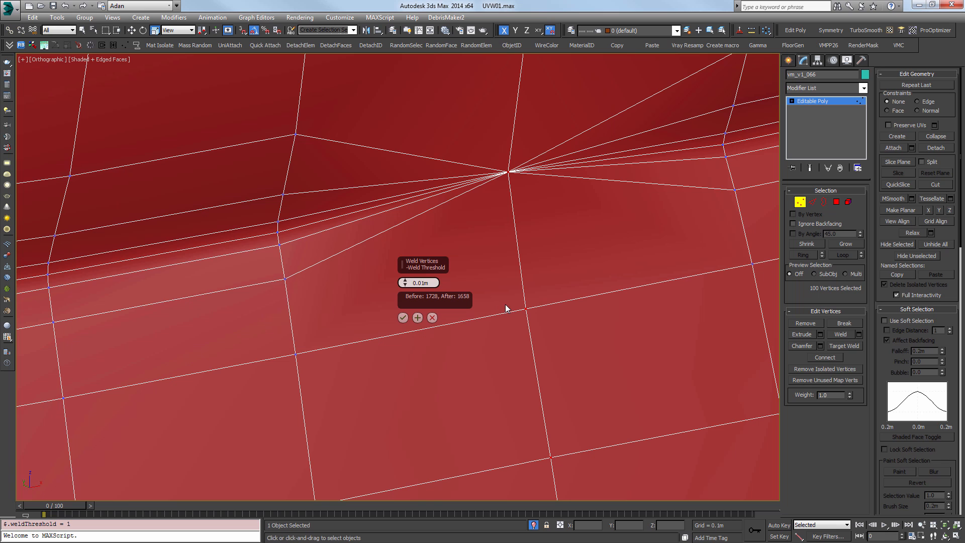
pyautogui.write('0')
pyautogui.press('Return')
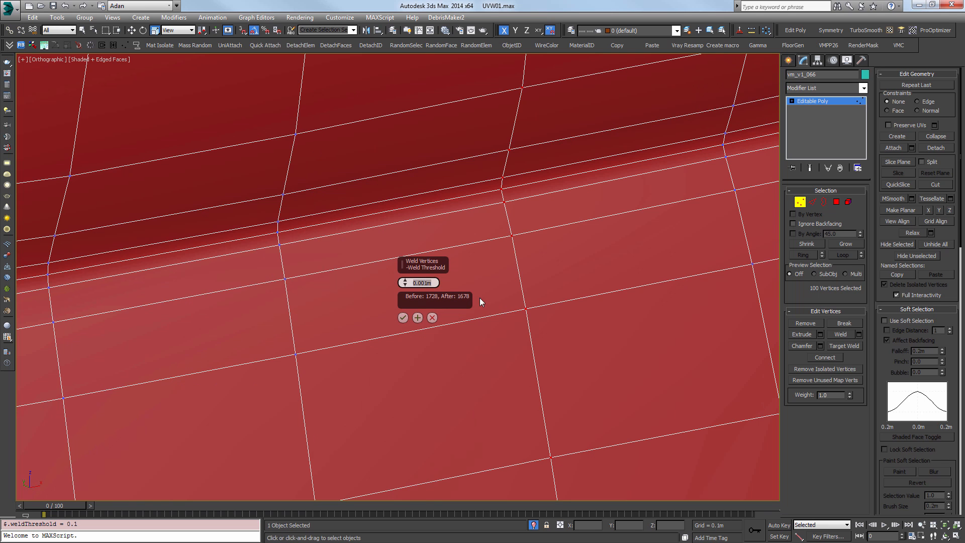
pyautogui.click(403, 317)
pyautogui.scroll(-5, 776, 213)
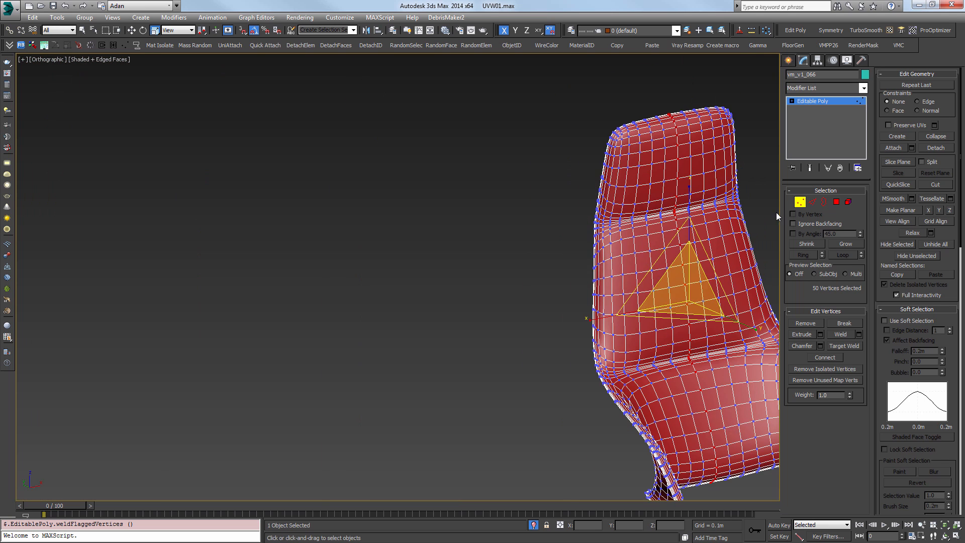
# Leave vertex editing and apply a new Unwrap UVW modifier to the complete chair shell.
pyautogui.click(800, 203)
pyautogui.moveTo(642, 309); pyautogui.dragTo(469, 240, button='middle')
pyautogui.click(890, 30)
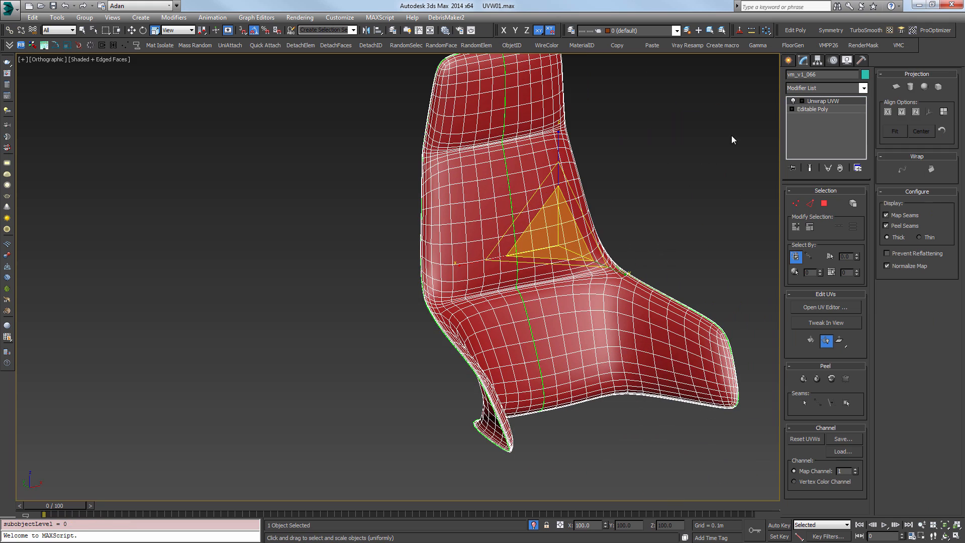
pyautogui.moveTo(626, 209); pyautogui.dragTo(528, 221, button='middle')
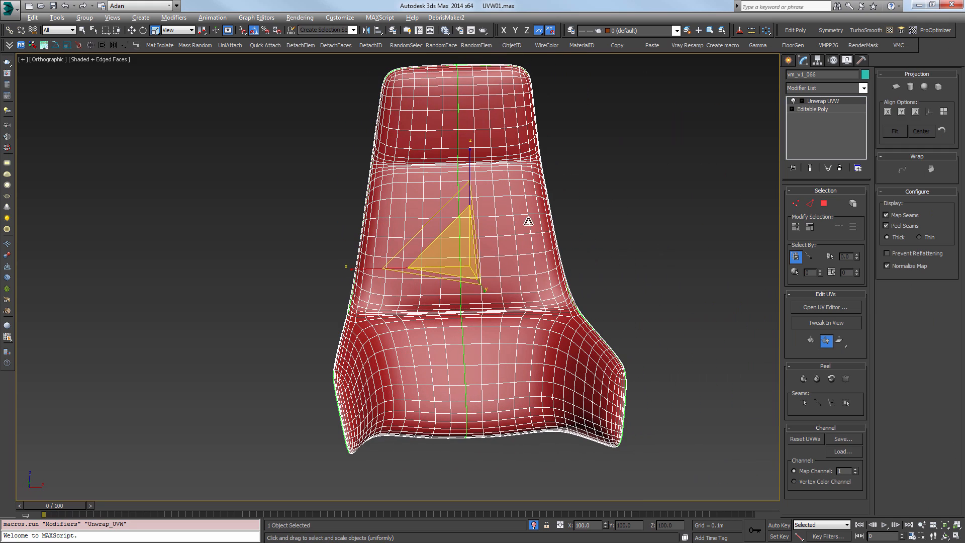
# Open the UV editor and move one of the two overlapping half-shell UV islands beside the other.
pyautogui.click(815, 308)
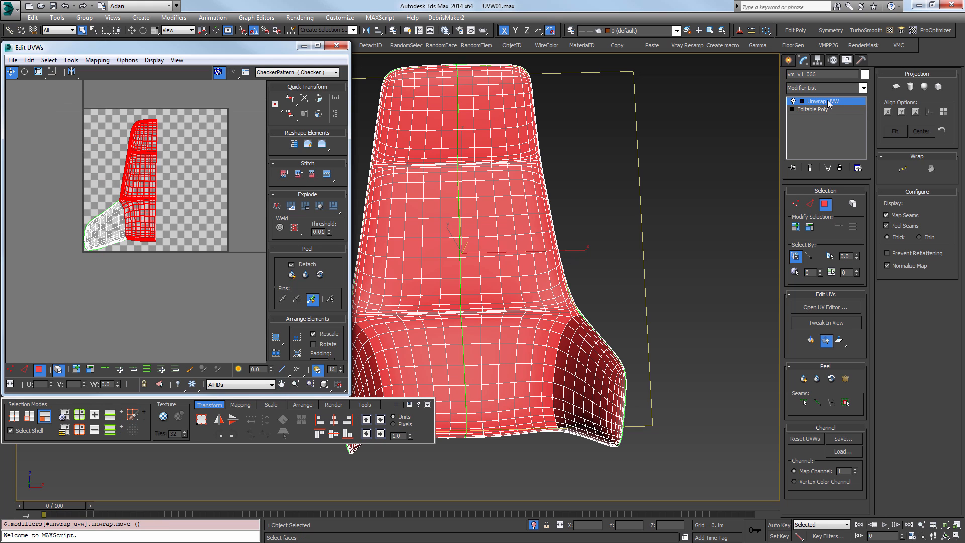
pyautogui.click(178, 191)
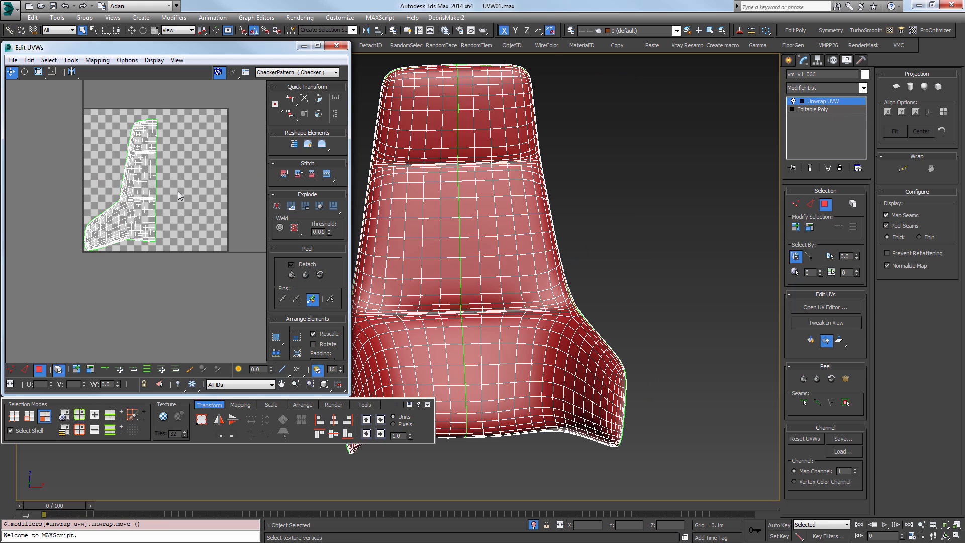
pyautogui.click(145, 199)
pyautogui.moveTo(173, 209); pyautogui.dragTo(142, 216, button='middle')
pyautogui.moveTo(104, 199); pyautogui.dragTo(187, 207)
# Mirror the separated half-shell UV island horizontally and place it against the centre seam of the other half.
pyautogui.hotkey('ctrl', 'i')
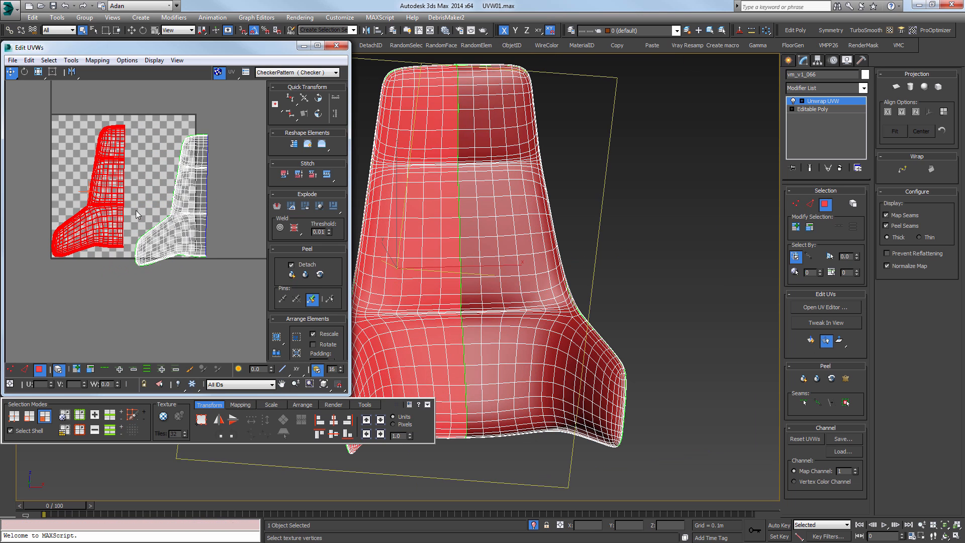
pyautogui.click(178, 214)
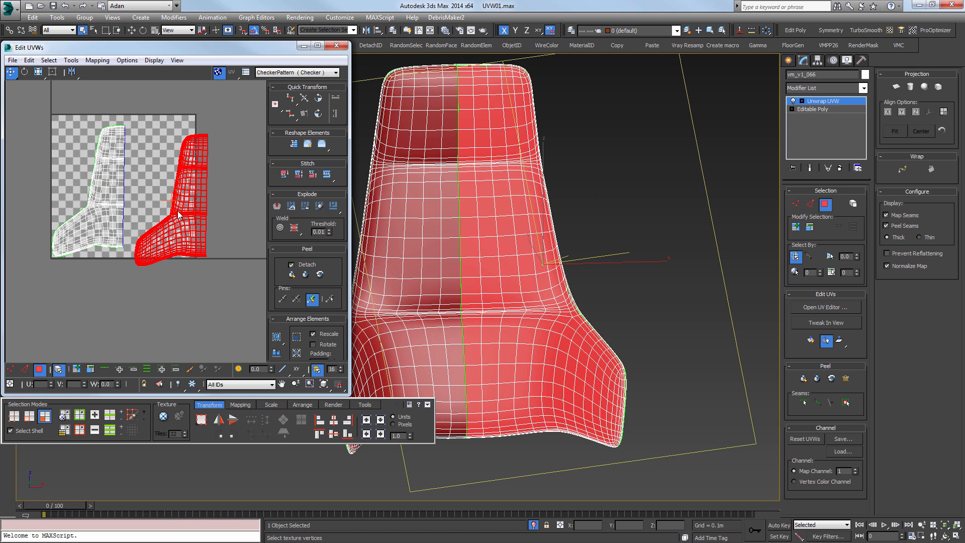
pyautogui.click(71, 72)
pyautogui.moveTo(135, 156); pyautogui.dragTo(127, 145)
# Select the centre seam edge loop in the UV layout and stitch the two shell halves into one island.
pyautogui.scroll(3, 127, 146)
pyautogui.scroll(3, 126, 143)
pyautogui.press('2')
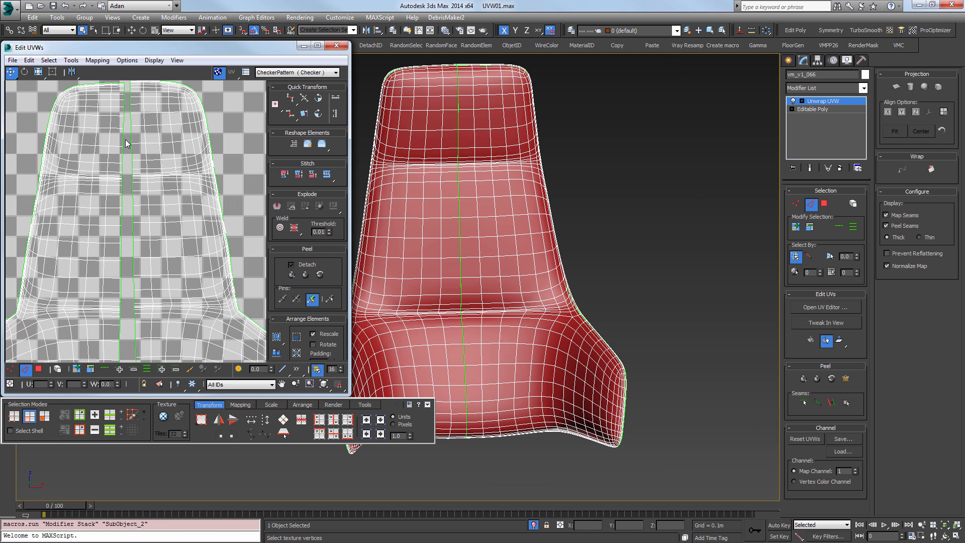
pyautogui.doubleClick(124, 139)
pyautogui.click(326, 174)
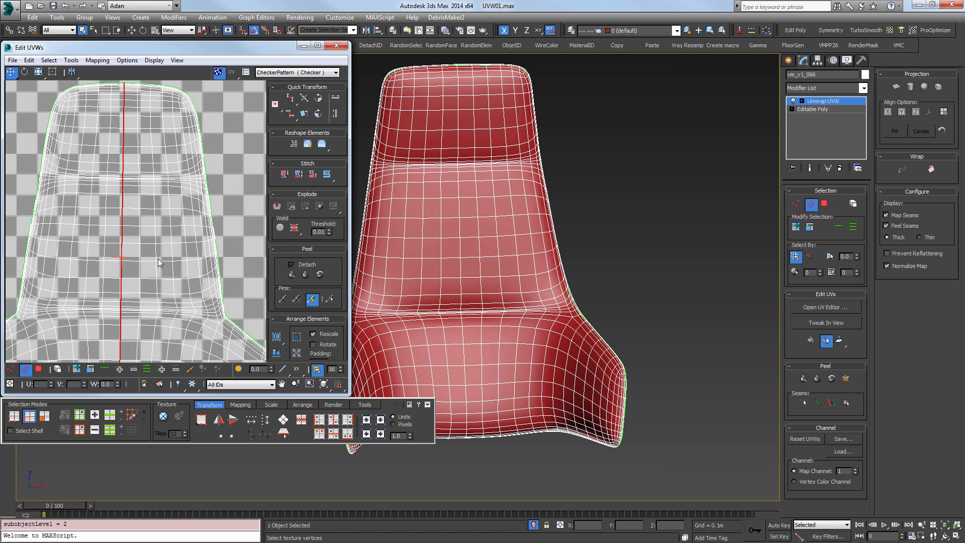
# Select the entire stitched shell island, nudge it within the UV tile, and leave UV sub-object editing.
pyautogui.scroll(-5, 168, 218)
pyautogui.hotkey('ctrl', 'a')
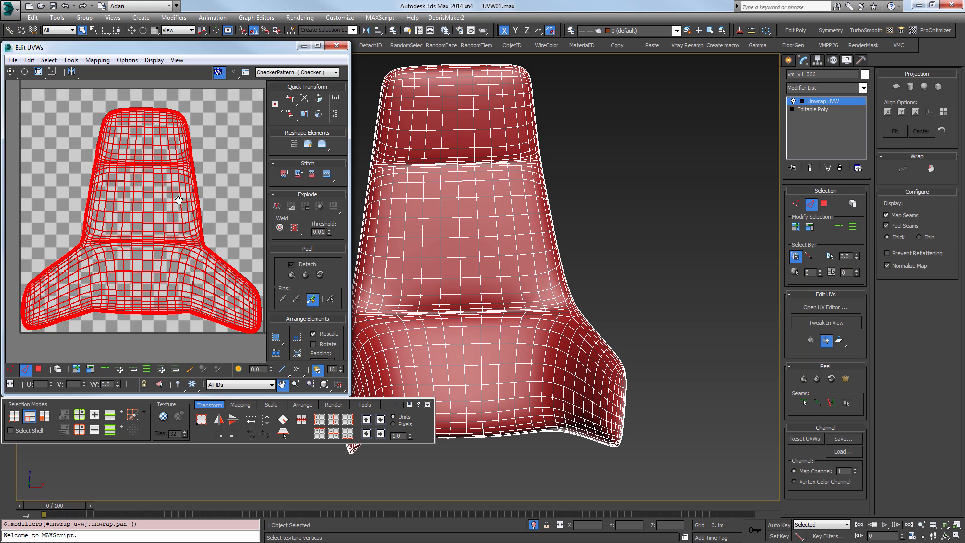
pyautogui.scroll(-5, 163, 175)
pyautogui.moveTo(170, 197); pyautogui.dragTo(172, 201)
pyautogui.moveTo(520, 289)
pyautogui.keyDown('alt'); pyautogui.mouseDown(button='middle')
pyautogui.moveTo(539, 285)
pyautogui.moveTo(493, 284)
pyautogui.moveTo(517, 281)
pyautogui.mouseUp(button='middle'); pyautogui.keyUp('alt')
pyautogui.scroll(-4, 534, 114)
pyautogui.scroll(3, 544, 135)
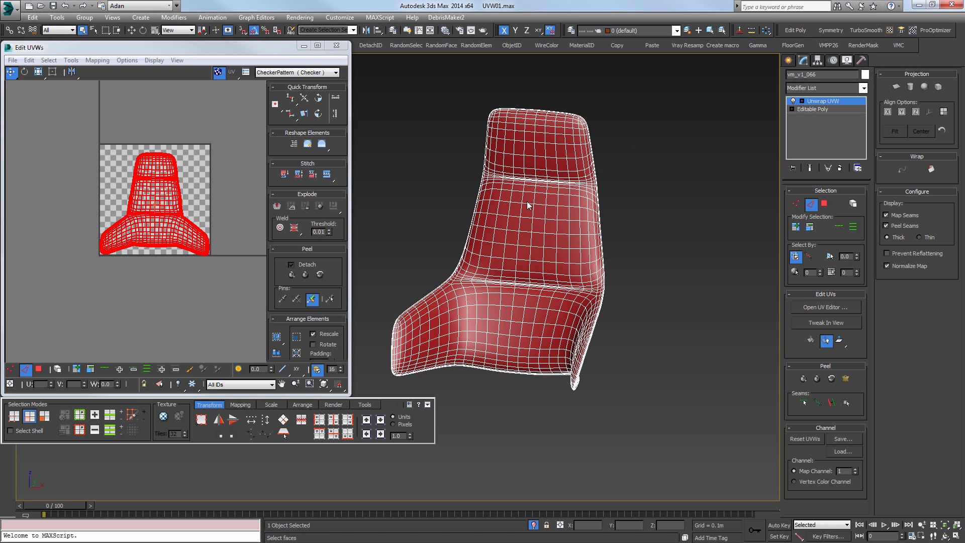
pyautogui.click(853, 102)
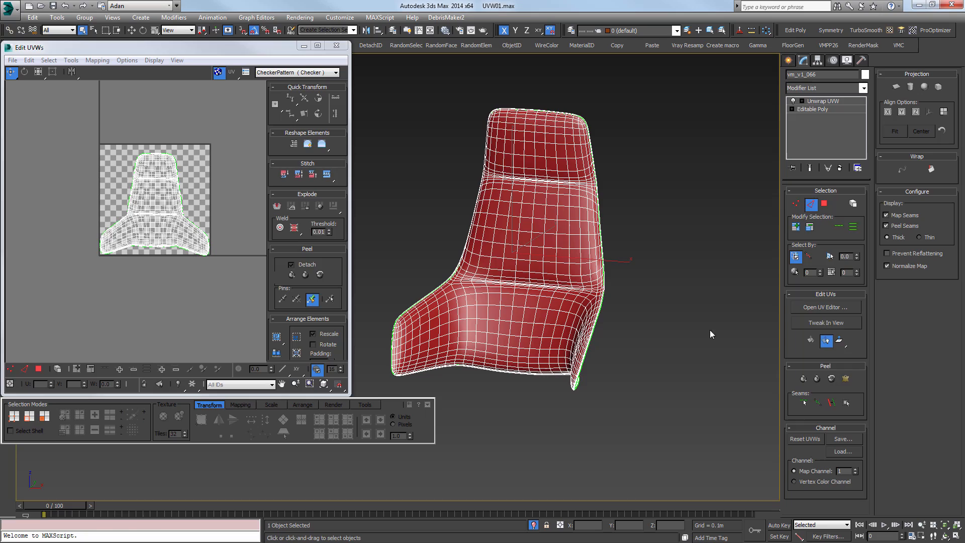
# Exit isolation of the shell, then select and isolate the chair's Y-shaped support bracket.
pyautogui.click(536, 525)
pyautogui.moveTo(552, 418); pyautogui.dragTo(526, 357, button='middle')
pyautogui.click(580, 316)
pyautogui.hotkey('alt', 'q')
pyautogui.scroll(-3, 527, 351)
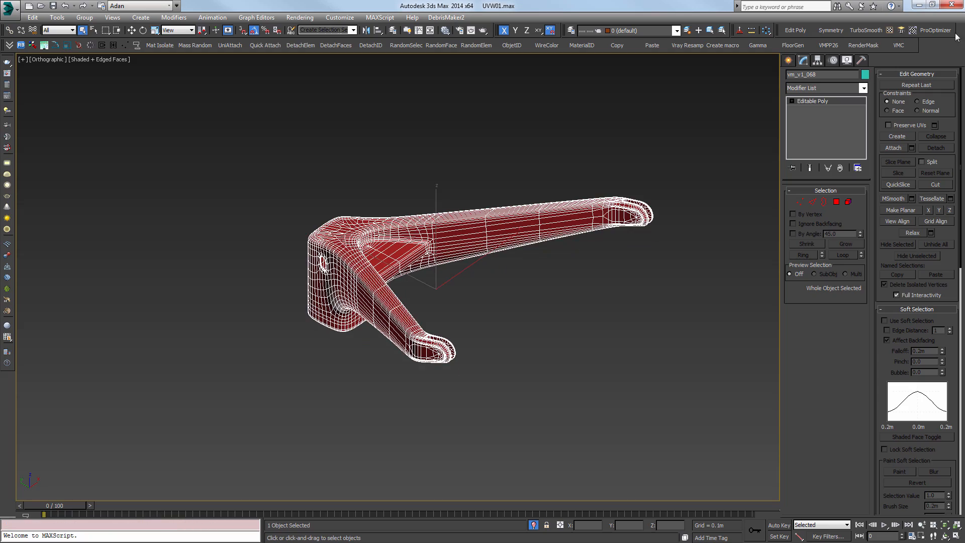
pyautogui.click(889, 30)
pyautogui.keyDown('alt'); pyautogui.moveTo(442, 166); pyautogui.dragTo(448, 244, button='middle'); pyautogui.keyUp('alt')
pyautogui.press('z')
pyautogui.press('p')
pyautogui.scroll(4, 434, 209)
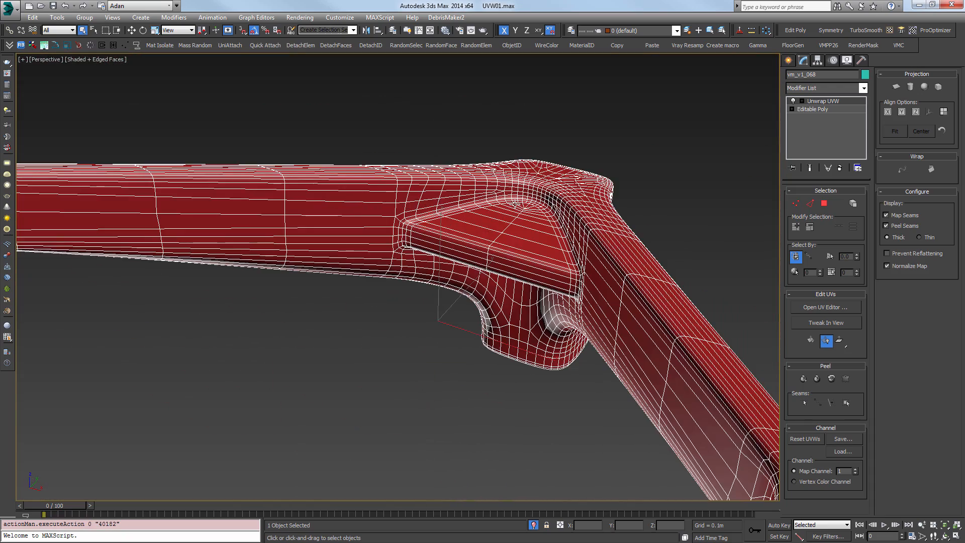
pyautogui.keyDown('alt'); pyautogui.moveTo(558, 290); pyautogui.dragTo(523, 278, button='middle'); pyautogui.keyUp('alt')
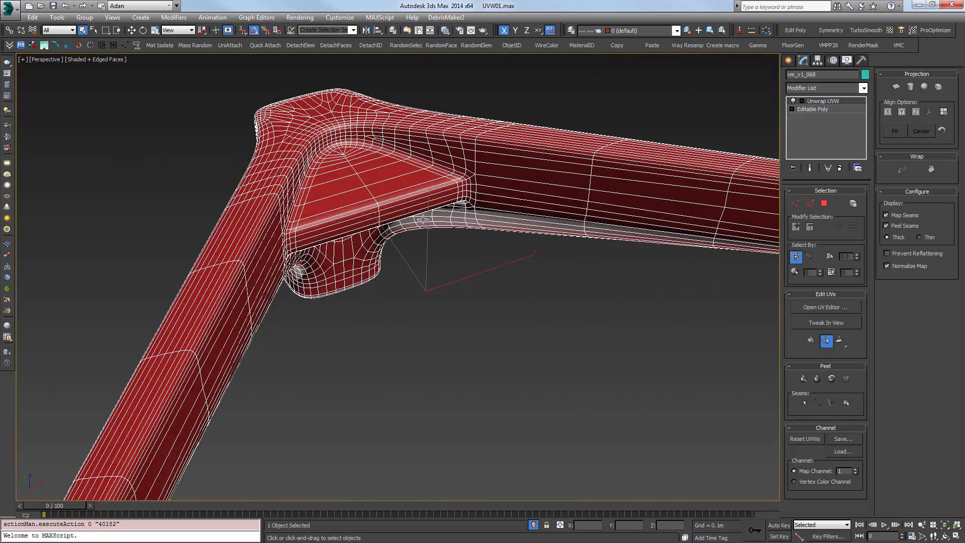
pyautogui.keyDown('alt'); pyautogui.moveTo(423, 219); pyautogui.dragTo(332, 292, button='middle'); pyautogui.keyUp('alt')
pyautogui.keyDown('alt'); pyautogui.moveTo(404, 396); pyautogui.dragTo(465, 233, button='middle'); pyautogui.keyUp('alt')
pyautogui.moveTo(463, 297)
pyautogui.keyDown('alt'); pyautogui.mouseDown(button='middle')
pyautogui.moveTo(392, 308)
pyautogui.moveTo(470, 293)
pyautogui.mouseUp(button='middle'); pyautogui.keyUp('alt')
pyautogui.press('f')
pyautogui.press('z')
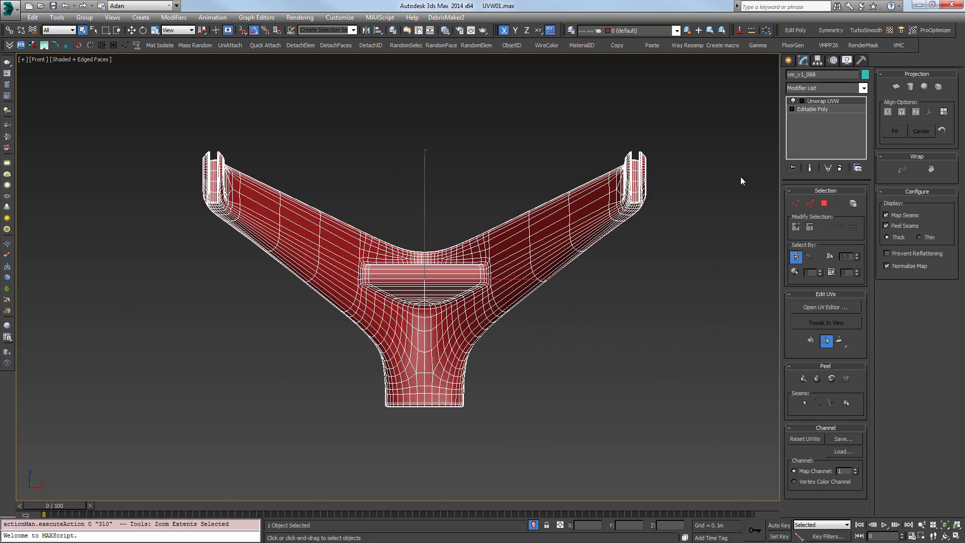
pyautogui.click(839, 169)
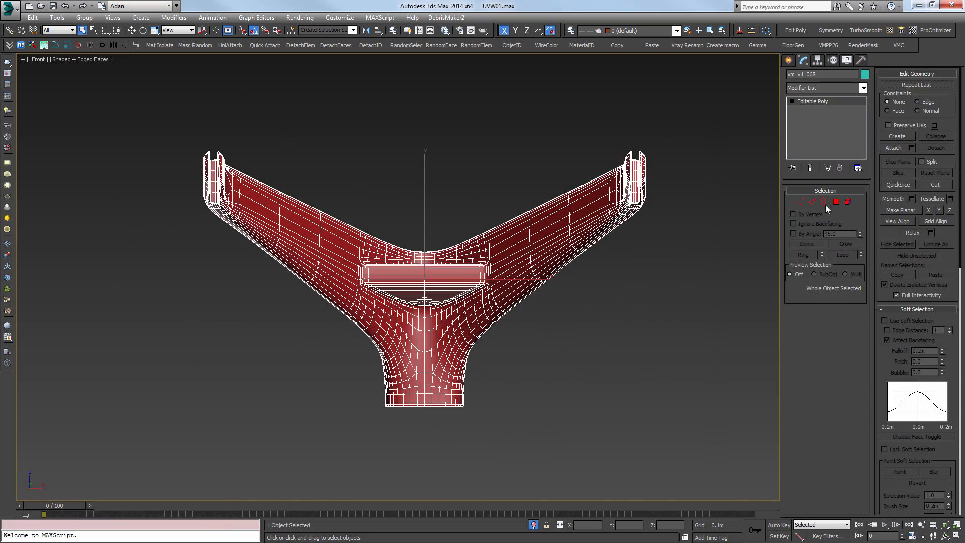
# Delete the vertices of the Y-shaped bracket's right half in the front view and leave vertex editing.
pyautogui.click(800, 202)
pyautogui.moveTo(536, 312); pyautogui.dragTo(458, 287, button='middle')
pyautogui.moveTo(344, 73); pyautogui.dragTo(351, 72)
pyautogui.scroll(5, 331, 231)
pyautogui.press('Delete')
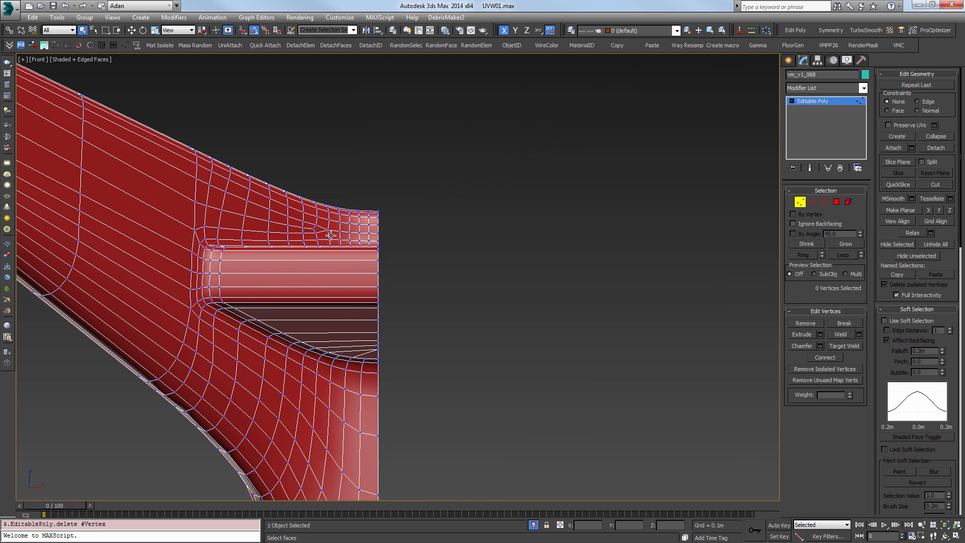
pyautogui.click(799, 202)
# Apply an Unwrap UVW modifier to the remaining half bracket, then open and widen its UV editor.
pyautogui.scroll(-2, 349, 252)
pyautogui.keyDown('alt'); pyautogui.moveTo(422, 254); pyautogui.dragTo(385, 312, button='middle'); pyautogui.keyUp('alt')
pyautogui.scroll(-3, 373, 268)
pyautogui.click(890, 30)
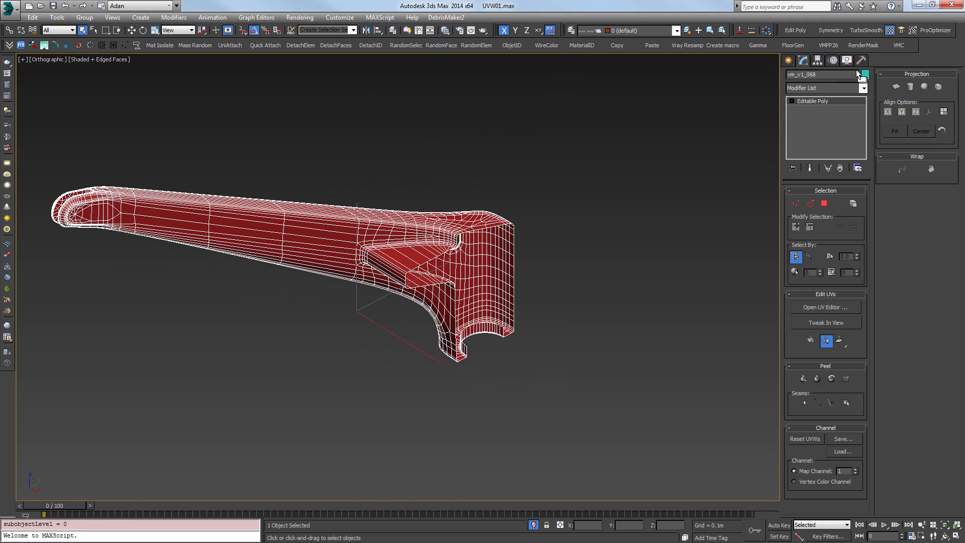
pyautogui.keyDown('alt'); pyautogui.moveTo(438, 259); pyautogui.dragTo(461, 244, button='middle'); pyautogui.keyUp('alt')
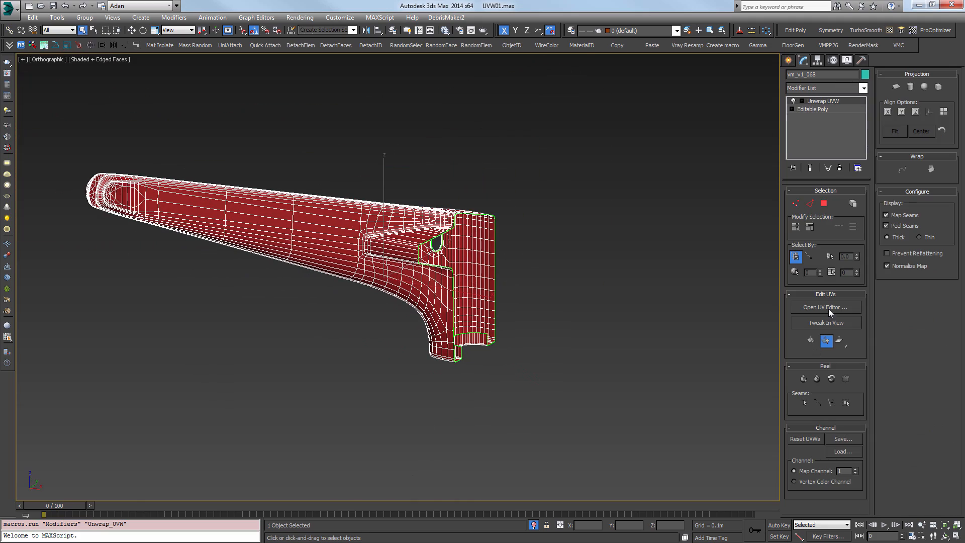
pyautogui.click(826, 307)
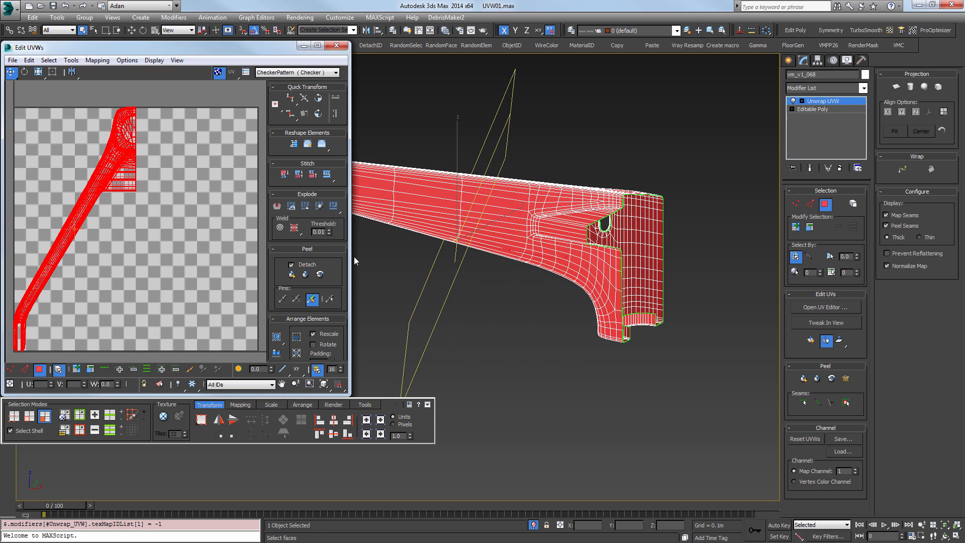
pyautogui.moveTo(349, 257); pyautogui.dragTo(436, 257)
# Select the edge loop where the triangular web meets the bracket arm and convert it to peel seams.
pyautogui.keyDown('alt'); pyautogui.moveTo(514, 287); pyautogui.dragTo(595, 158, button='middle'); pyautogui.keyUp('alt')
pyautogui.press('2')
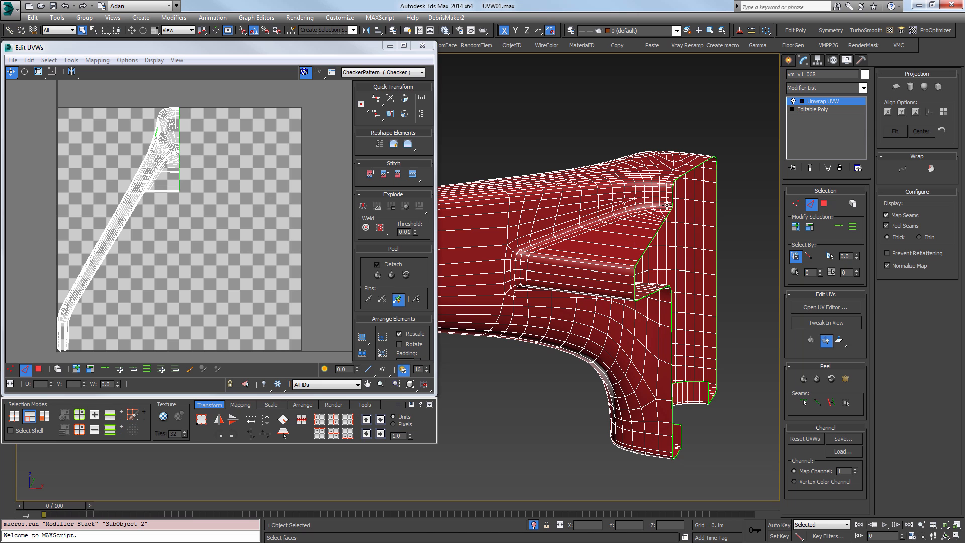
pyautogui.scroll(4, 667, 205)
pyautogui.scroll(-4, 543, 286)
pyautogui.moveTo(564, 316)
pyautogui.mouseDown(button='middle')
pyautogui.moveTo(605, 282)
pyautogui.moveTo(564, 313)
pyautogui.mouseUp(button='middle')
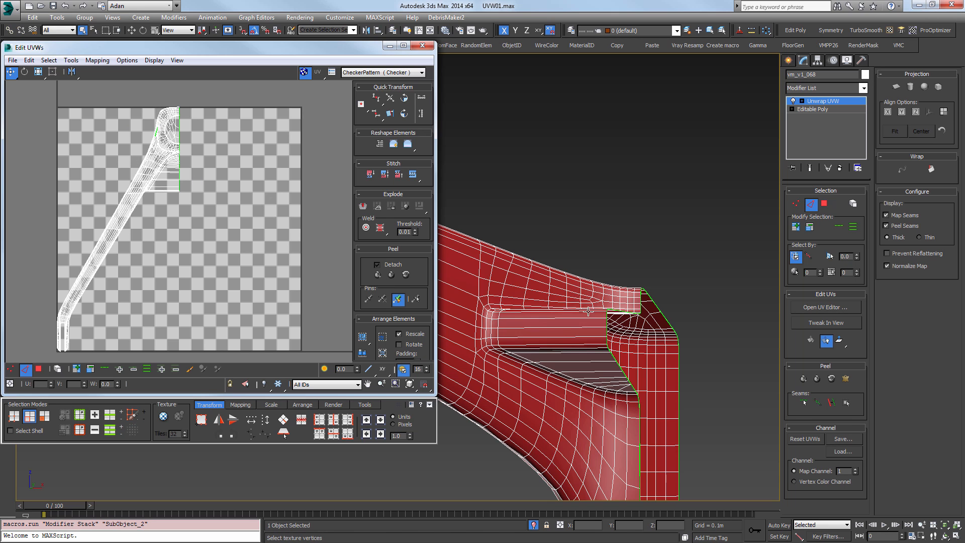
pyautogui.keyDown('alt'); pyautogui.moveTo(588, 311); pyautogui.dragTo(655, 222, button='middle'); pyautogui.keyUp('alt')
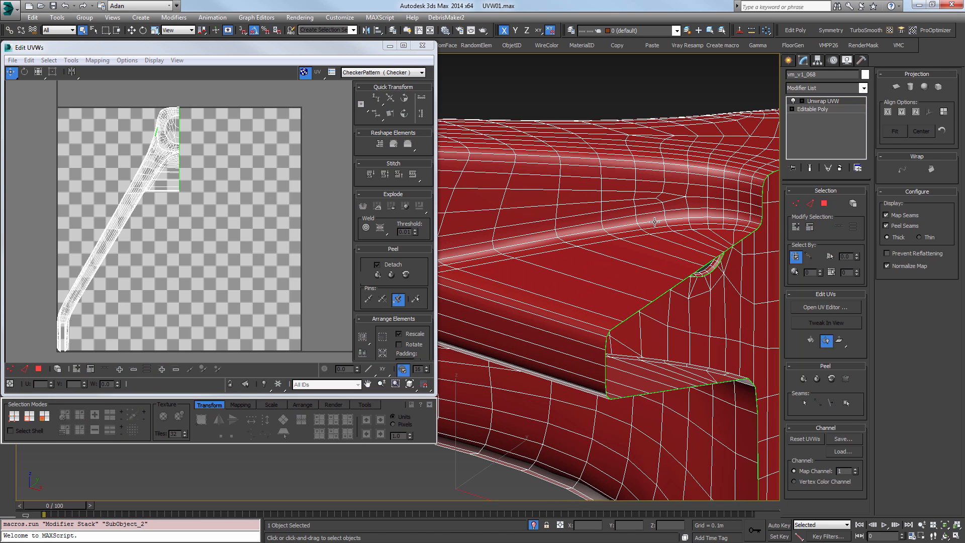
pyautogui.click(654, 221)
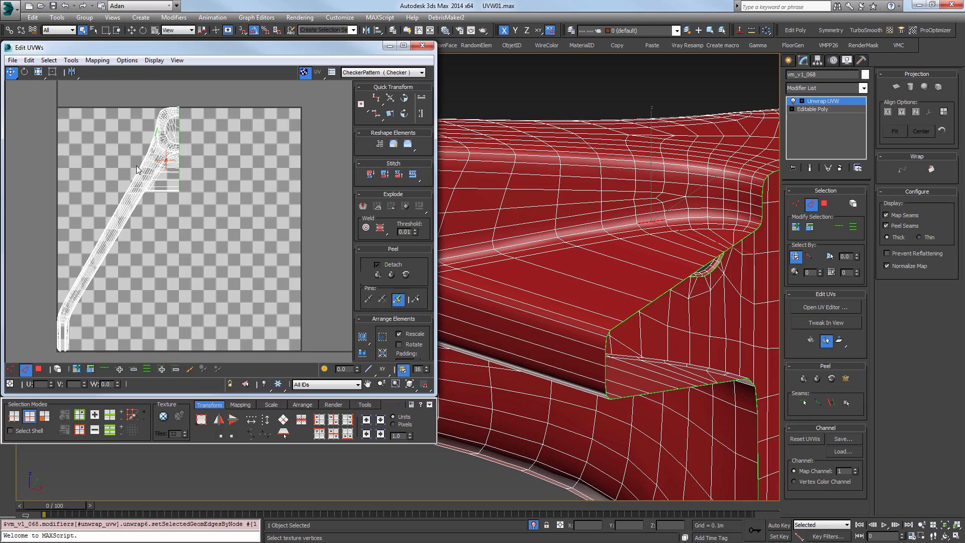
pyautogui.keyDown('alt'); pyautogui.moveTo(677, 312); pyautogui.dragTo(779, 331, button='middle'); pyautogui.keyUp('alt')
pyautogui.click(839, 225)
pyautogui.click(831, 400)
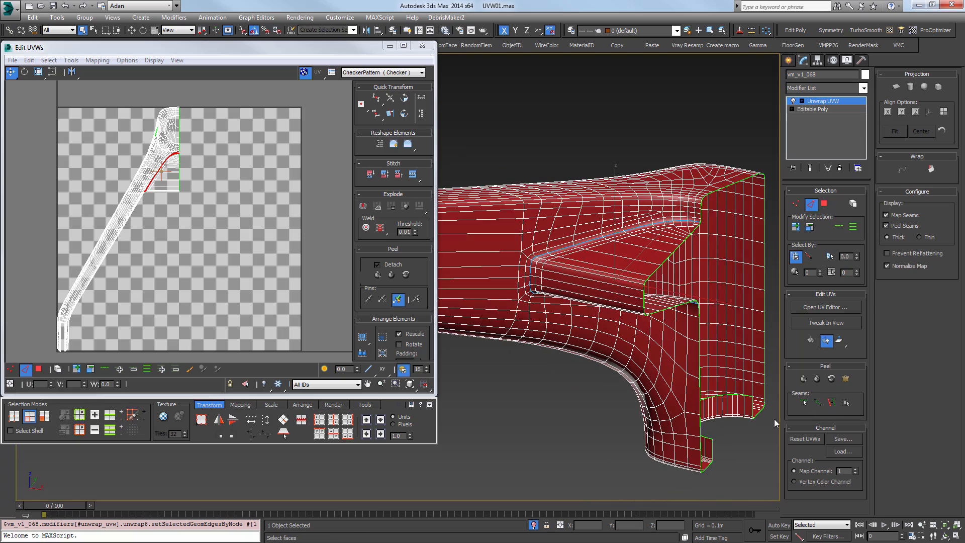
# Select the edge loop around the slot in the bracket's forked end and convert it to peel seams.
pyautogui.keyDown('alt'); pyautogui.moveTo(653, 281); pyautogui.dragTo(598, 226, button='middle'); pyautogui.keyUp('alt')
pyautogui.scroll(5, 578, 370)
pyautogui.scroll(7, 515, 309)
pyautogui.click(512, 303)
pyautogui.scroll(-3, 515, 306)
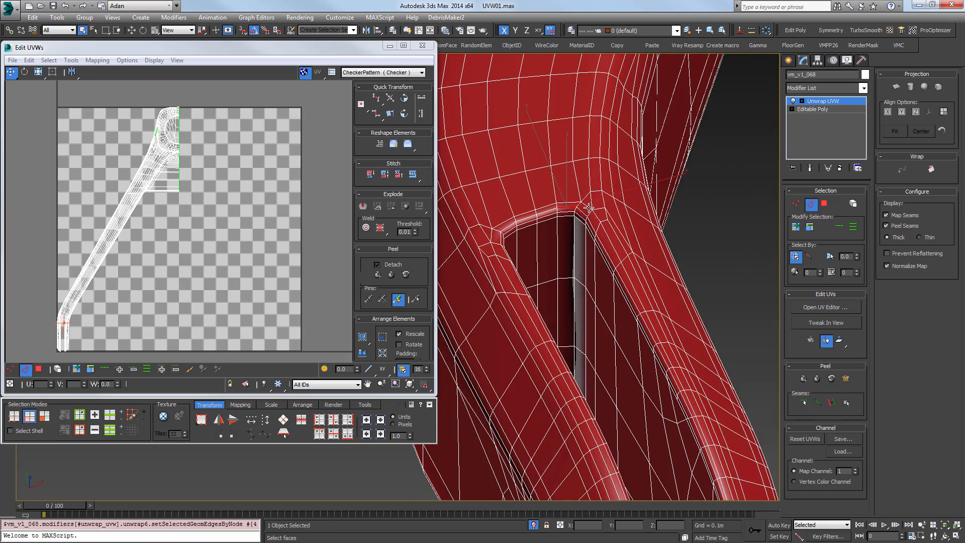
pyautogui.click(839, 227)
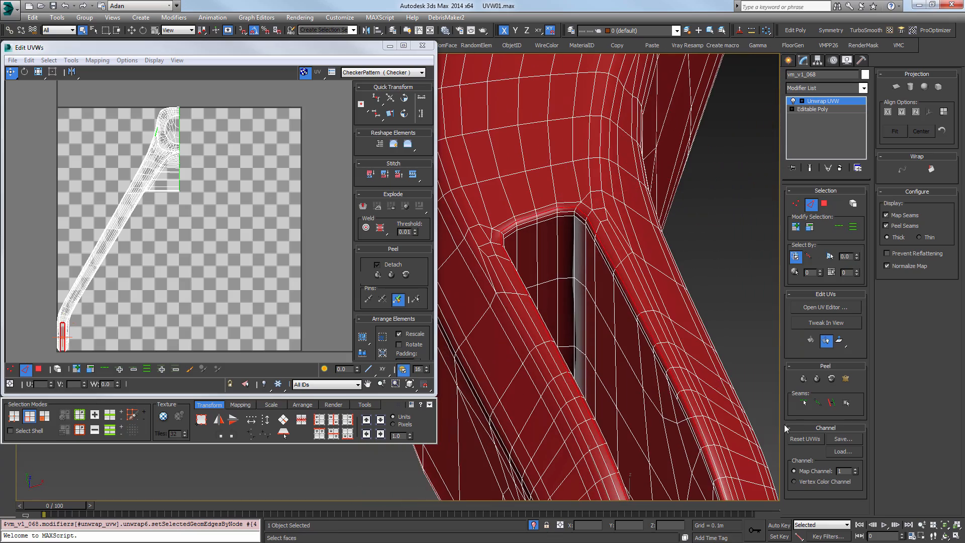
pyautogui.scroll(-10, 583, 258)
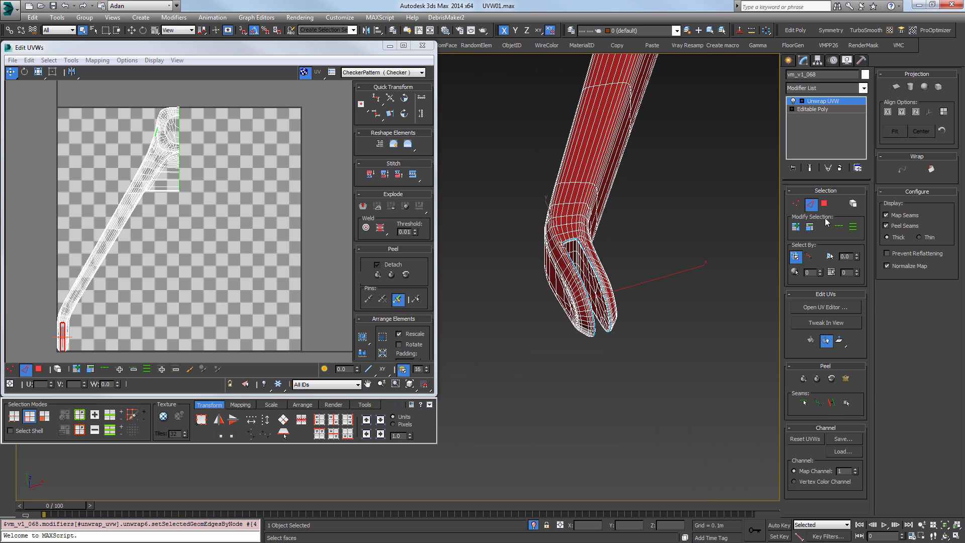
# Expand a face selection inside the fork slot to its seams, Quick Peel it, and move the island clear of the arm UVs.
pyautogui.click(824, 204)
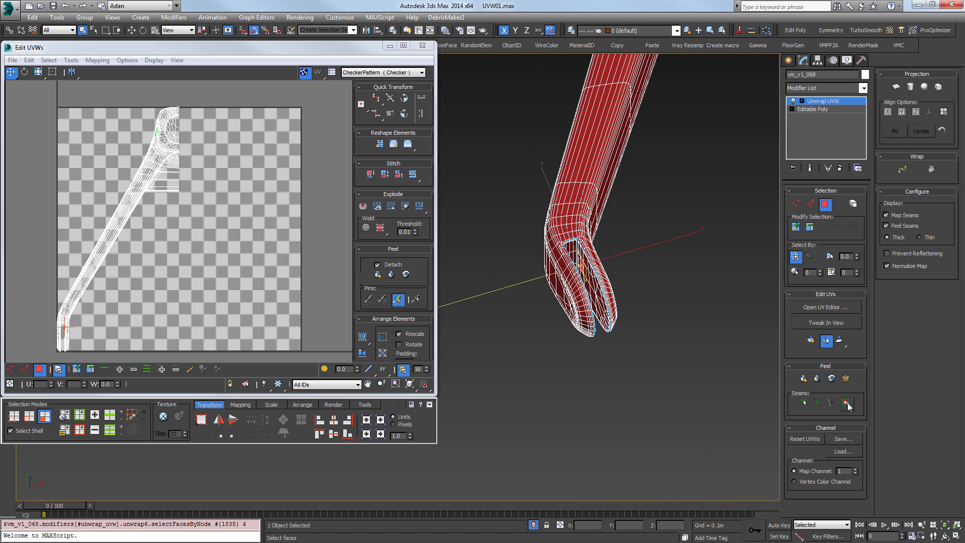
pyautogui.click(847, 404)
pyautogui.click(803, 382)
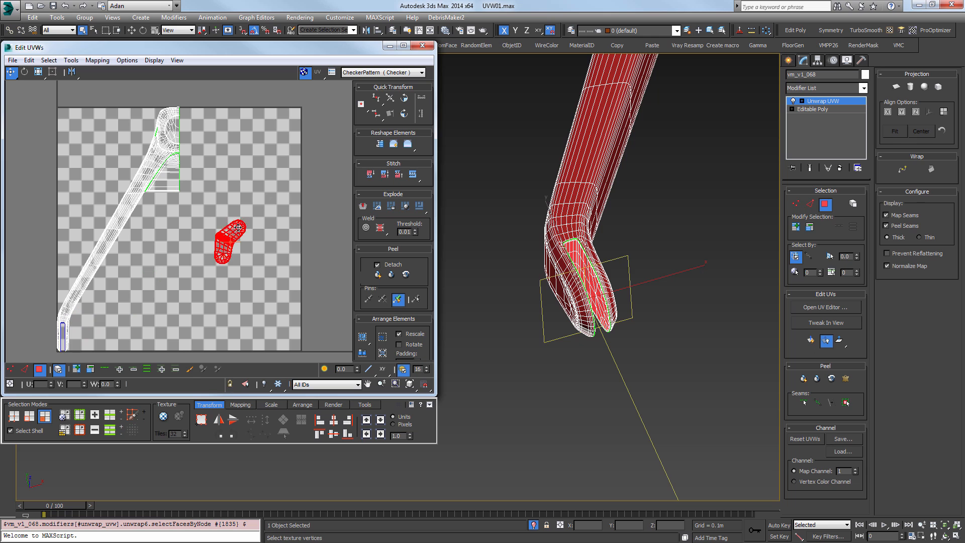
pyautogui.moveTo(671, 212); pyautogui.dragTo(513, 351, button='middle')
pyautogui.moveTo(525, 117); pyautogui.dragTo(561, 198, button='middle')
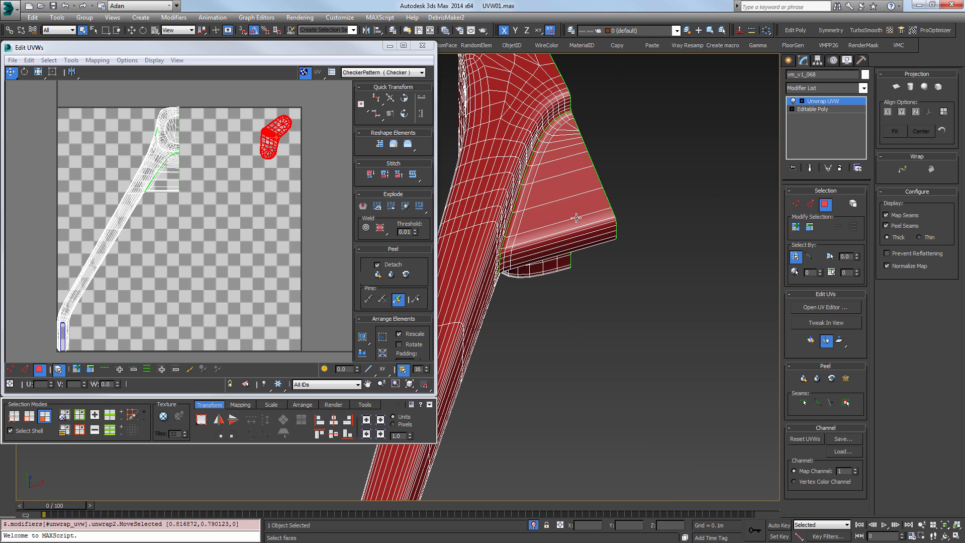
# Expand a face selection on the triangular web to its seams, Quick Peel it, and move the island beside the slot's island.
pyautogui.click(589, 216)
pyautogui.click(845, 405)
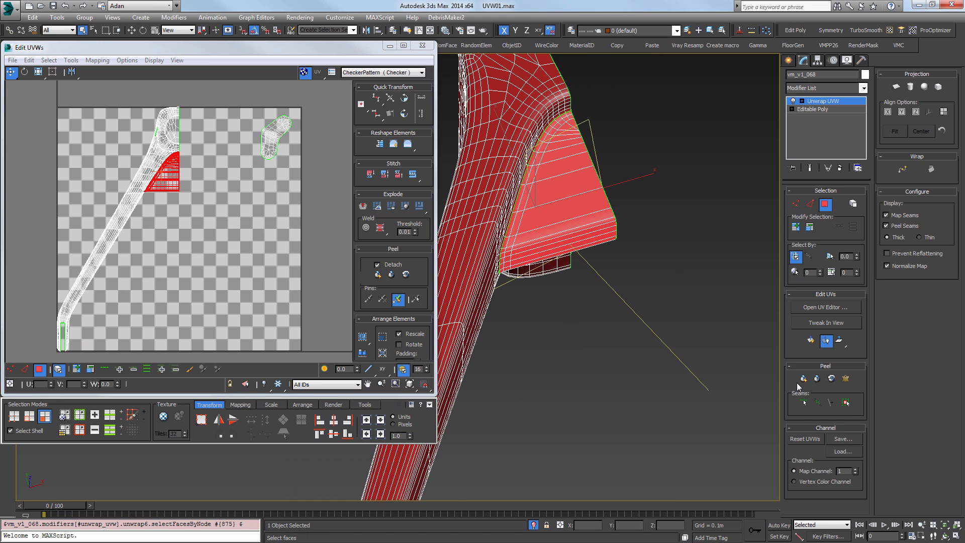
pyautogui.click(803, 378)
pyautogui.moveTo(172, 200); pyautogui.dragTo(315, 165)
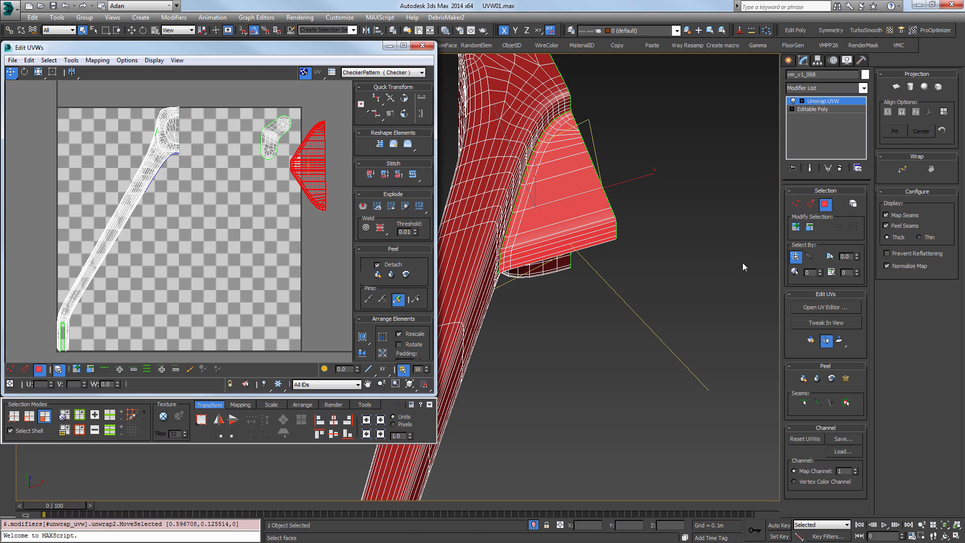
# Select a face on the bracket arm and expand the selection to the seams to cover the main body.
pyautogui.keyDown('alt'); pyautogui.moveTo(743, 262); pyautogui.dragTo(682, 240, button='middle'); pyautogui.keyUp('alt')
pyautogui.click(679, 236)
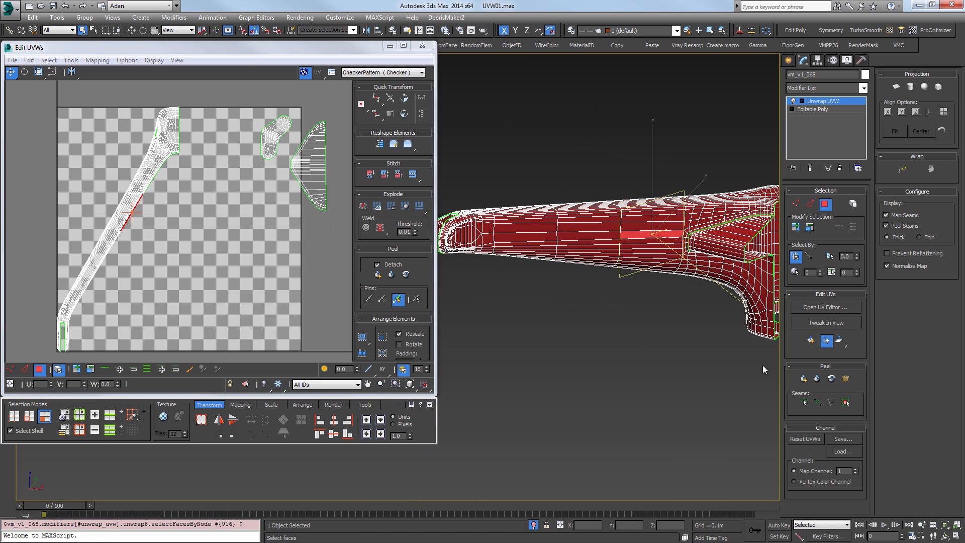
pyautogui.click(846, 403)
pyautogui.keyDown('alt'); pyautogui.moveTo(593, 300); pyautogui.dragTo(646, 272, button='middle'); pyautogui.keyUp('alt')
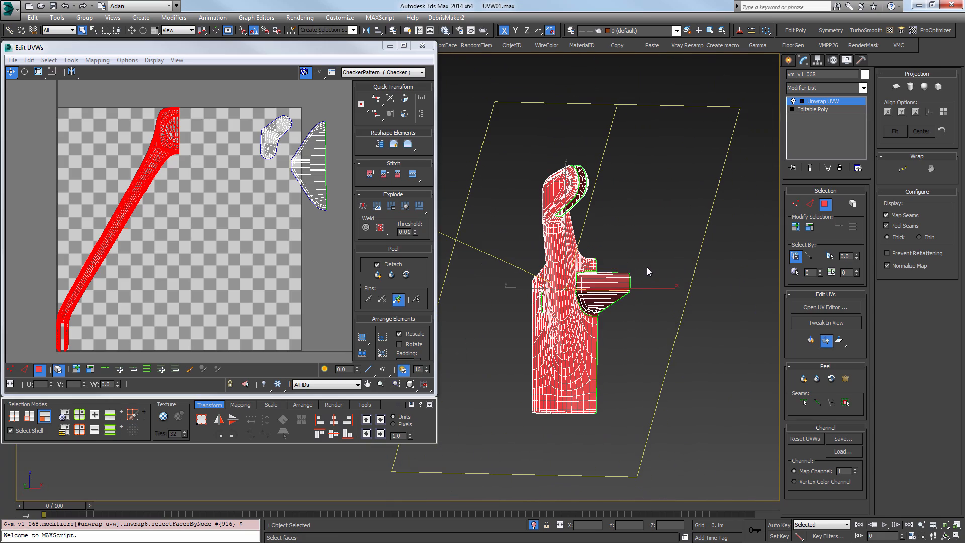
pyautogui.keyDown('alt'); pyautogui.moveTo(605, 235); pyautogui.dragTo(651, 272, button='middle'); pyautogui.keyUp('alt')
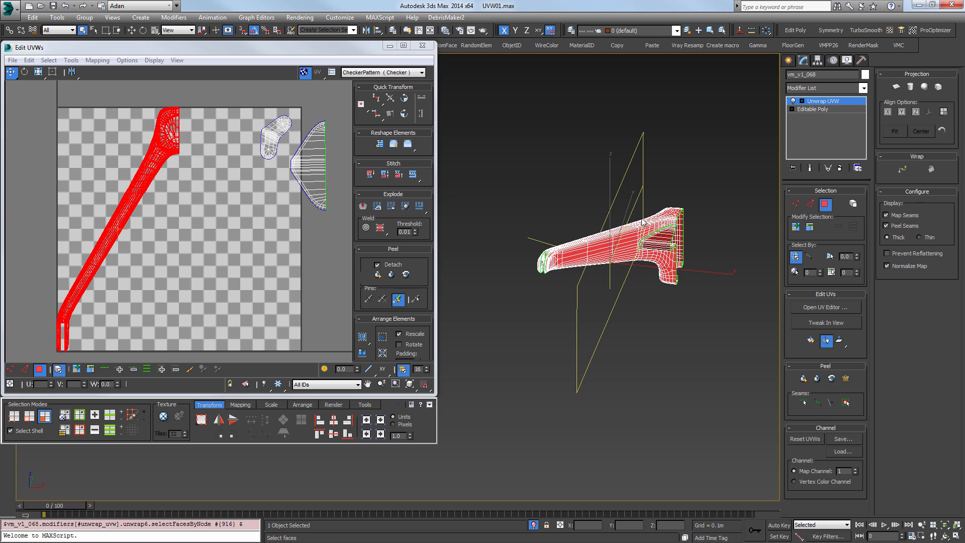
pyautogui.moveTo(643, 221)
pyautogui.keyDown('alt'); pyautogui.mouseDown(button='middle')
pyautogui.moveTo(620, 242)
pyautogui.moveTo(648, 238)
pyautogui.mouseUp(button='middle'); pyautogui.keyUp('alt')
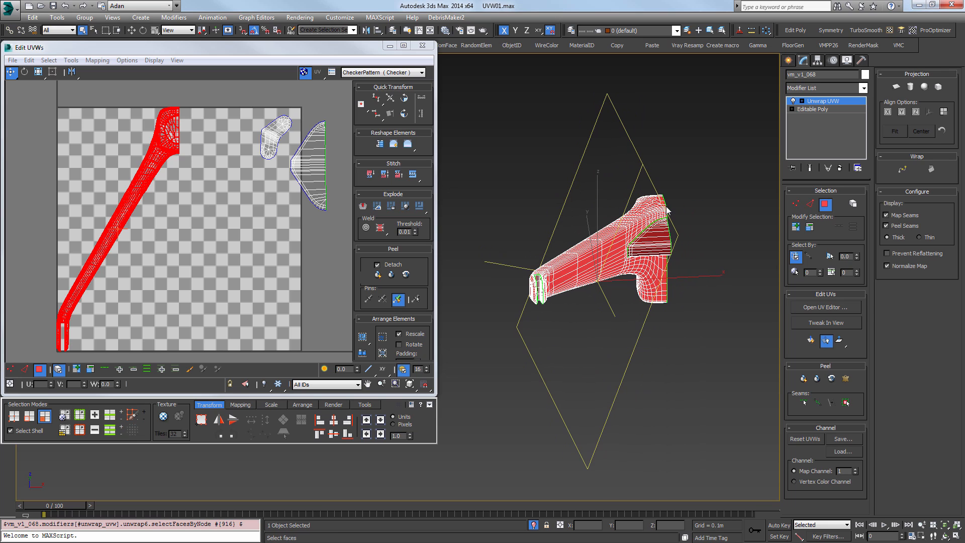
# Select the edge loop running along the outer rounded edge of the bracket arm, starting from its thick end.
pyautogui.keyDown('alt'); pyautogui.moveTo(593, 271); pyautogui.dragTo(459, 228, button='middle'); pyautogui.keyUp('alt')
pyautogui.scroll(5, 460, 228)
pyautogui.scroll(-3, 571, 274)
pyautogui.keyDown('alt'); pyautogui.moveTo(571, 271); pyautogui.dragTo(595, 280, button='middle'); pyautogui.keyUp('alt')
pyautogui.keyDown('alt'); pyautogui.moveTo(596, 279); pyautogui.dragTo(558, 241); pyautogui.keyUp('alt')
pyautogui.scroll(3, 557, 261)
pyautogui.keyDown('alt'); pyautogui.moveTo(557, 282); pyautogui.dragTo(528, 301, button='middle'); pyautogui.keyUp('alt')
pyautogui.press('2')
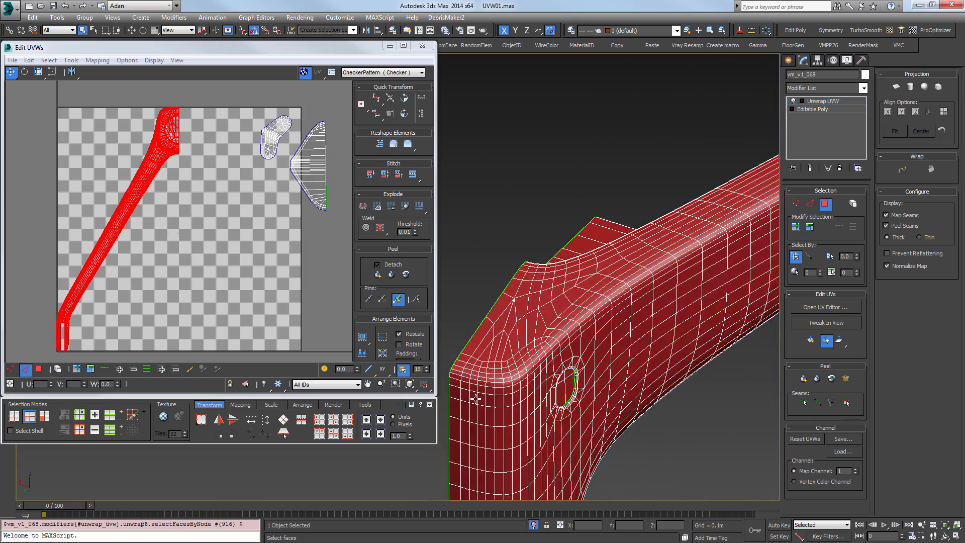
pyautogui.scroll(4, 504, 328)
pyautogui.click(487, 302)
pyautogui.keyDown('alt'); pyautogui.moveTo(638, 328); pyautogui.dragTo(563, 315, button='middle'); pyautogui.keyUp('alt')
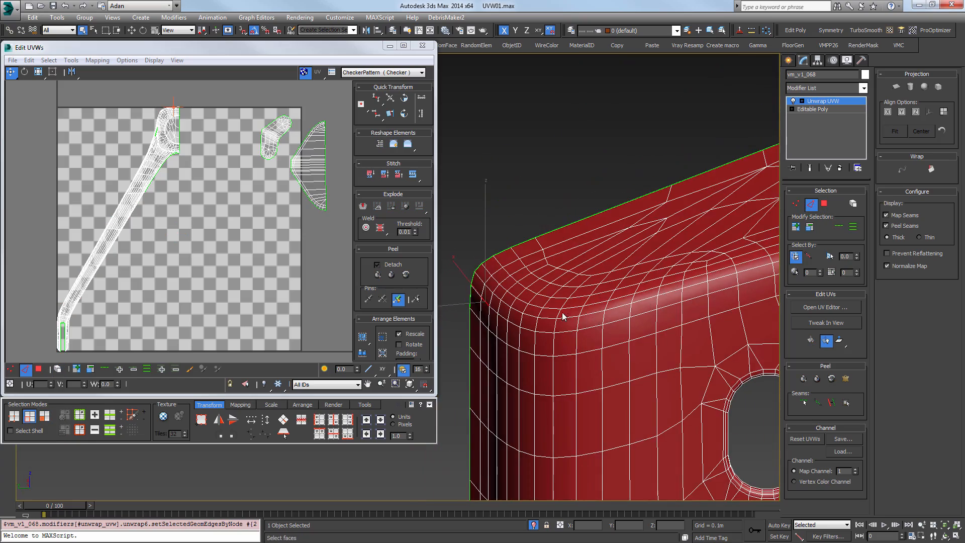
pyautogui.keyDown('alt'); pyautogui.moveTo(622, 360); pyautogui.dragTo(714, 327, button='middle'); pyautogui.keyUp('alt')
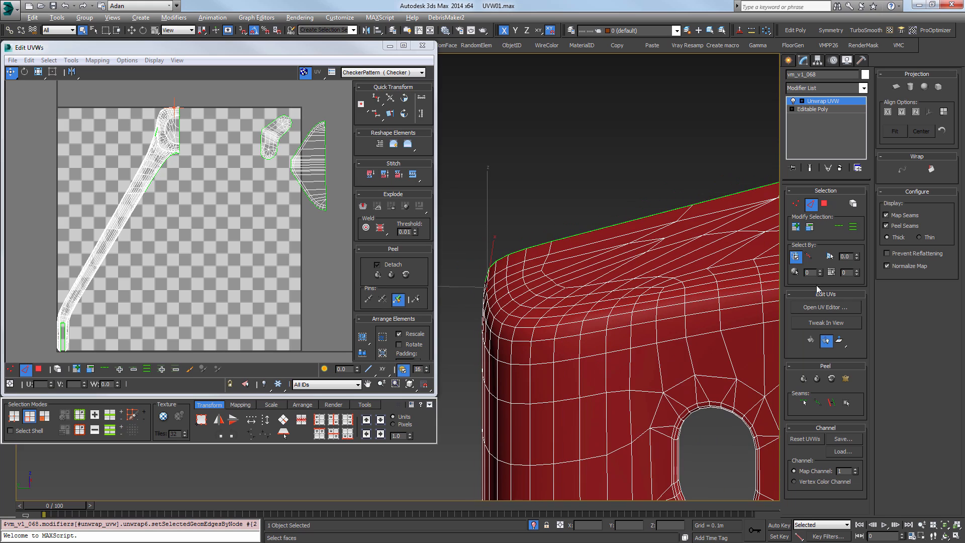
pyautogui.click(838, 233)
pyautogui.keyDown('alt'); pyautogui.moveTo(649, 302); pyautogui.dragTo(623, 265, button='middle'); pyautogui.keyUp('alt')
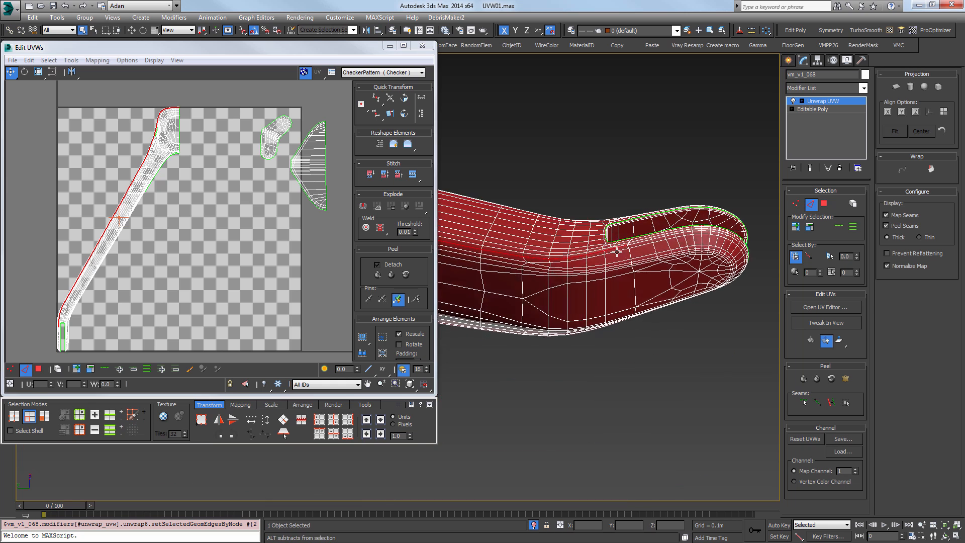
# Trim the selected loop at the fork slot, add edges linking it to the slot's corner, and convert it to peel seams.
pyautogui.scroll(5, 627, 264)
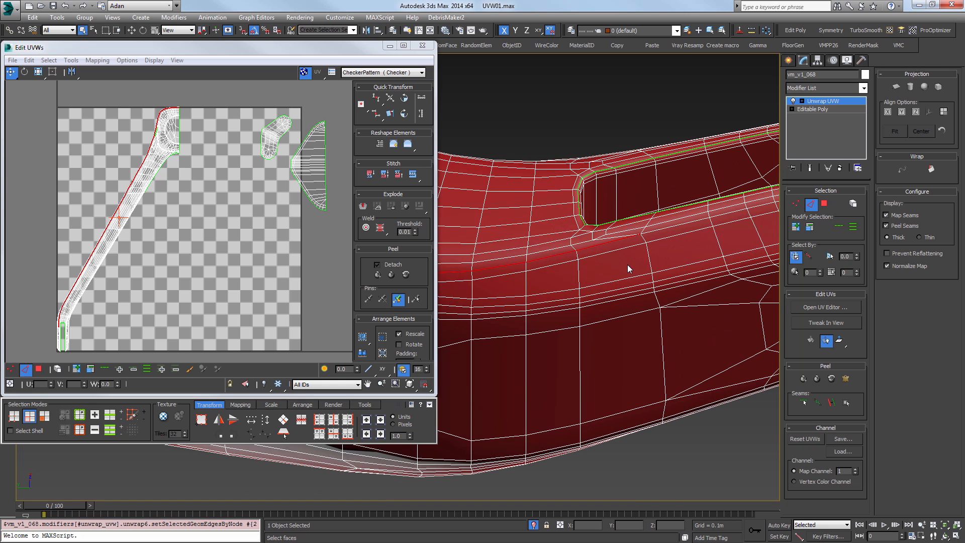
pyautogui.scroll(3, 591, 246)
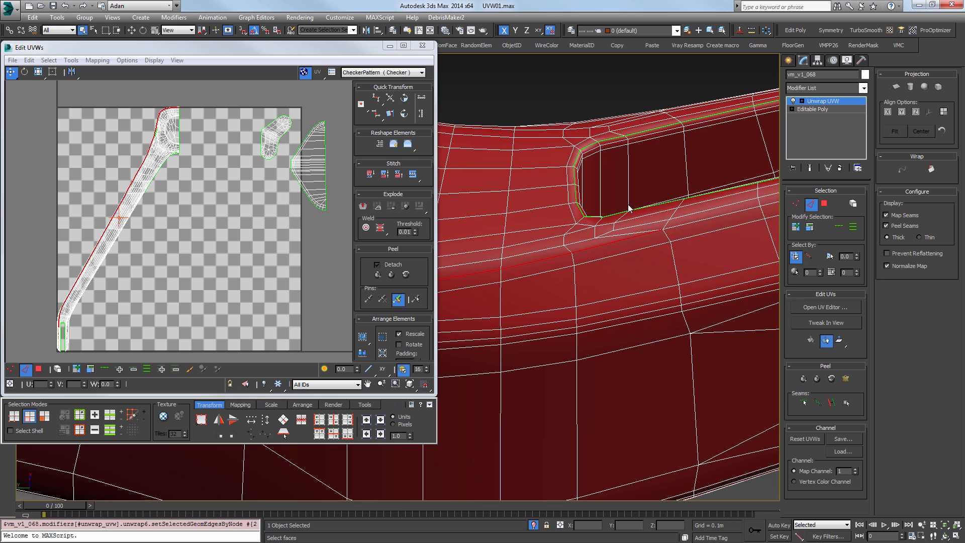
pyautogui.moveTo(636, 222); pyautogui.dragTo(659, 252, button='middle')
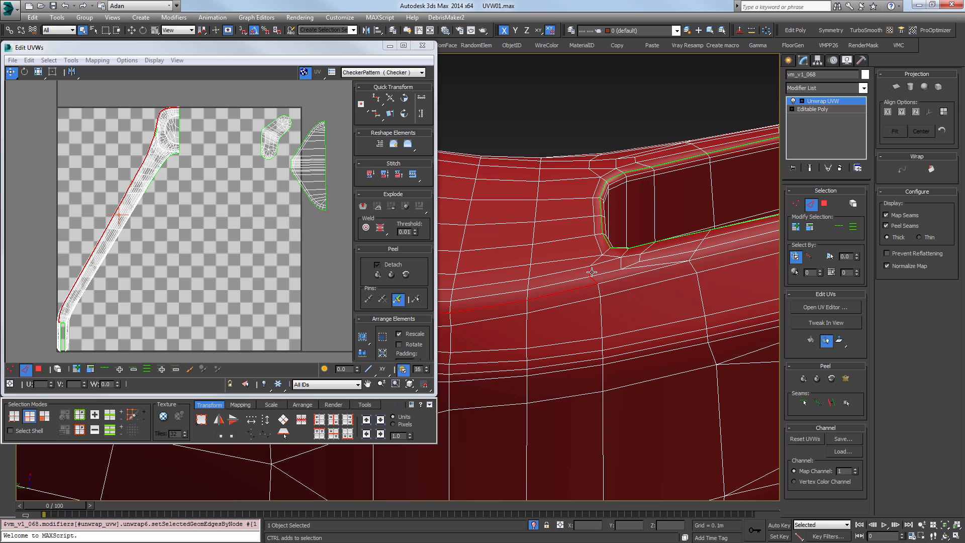
pyautogui.keyDown('alt'); pyautogui.moveTo(608, 250); pyautogui.dragTo(697, 310, button='middle'); pyautogui.keyUp('alt')
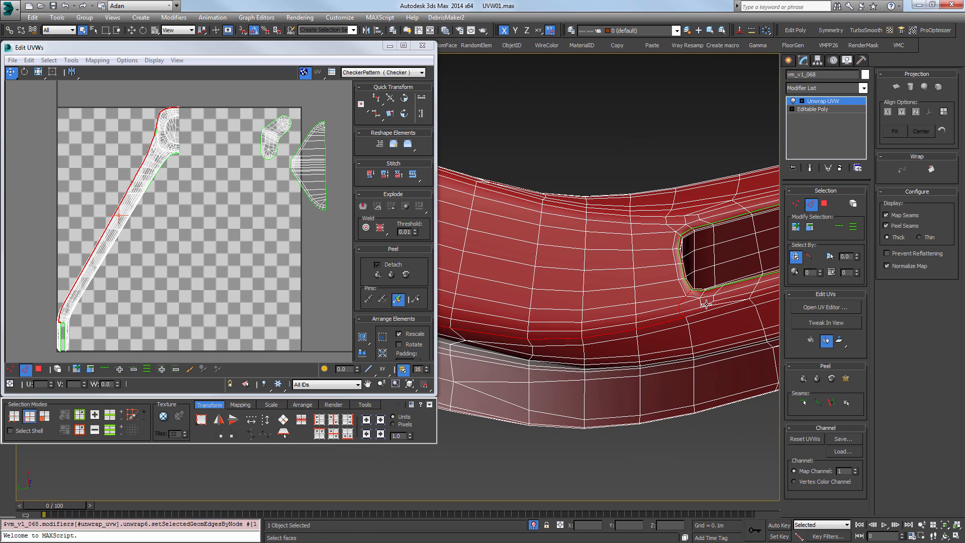
pyautogui.scroll(-6, 493, 286)
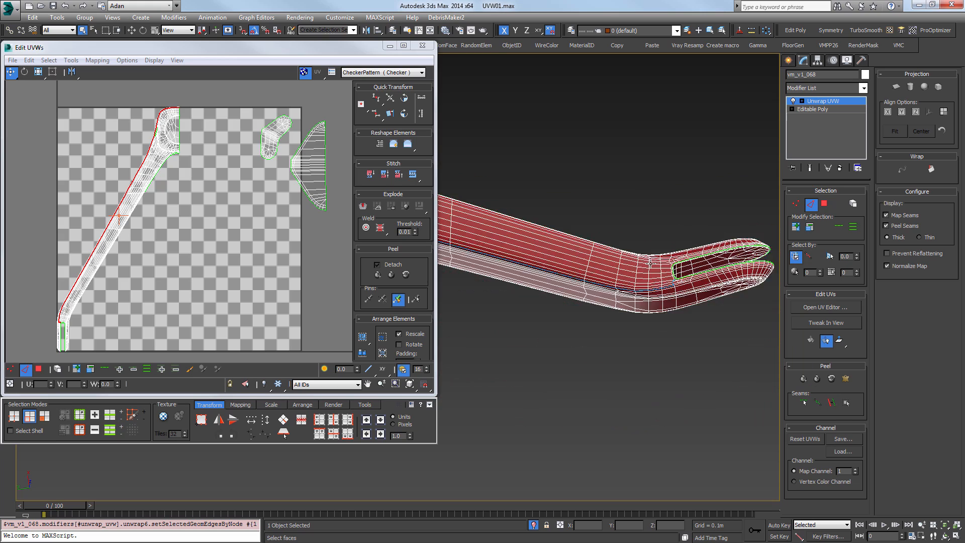
# Select the edge loop along the arm's opposite rounded edge, above the triangular web.
pyautogui.keyDown('alt'); pyautogui.moveTo(492, 286); pyautogui.dragTo(653, 261, button='middle'); pyautogui.keyUp('alt')
pyautogui.scroll(8, 571, 296)
pyautogui.scroll(3, 668, 252)
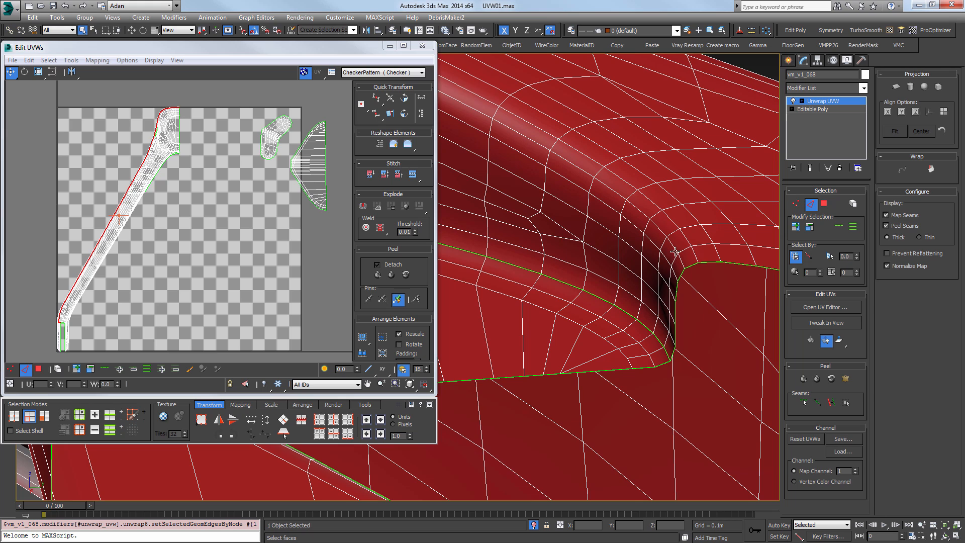
pyautogui.click(675, 251)
pyautogui.click(838, 227)
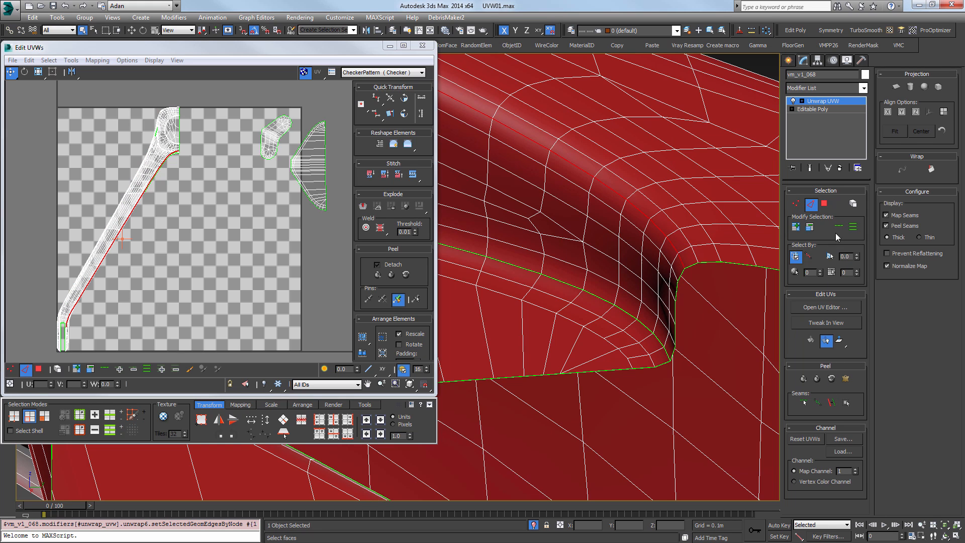
pyautogui.click(827, 404)
pyautogui.keyDown('alt'); pyautogui.moveTo(556, 219); pyautogui.dragTo(513, 216, button='middle'); pyautogui.keyUp('alt')
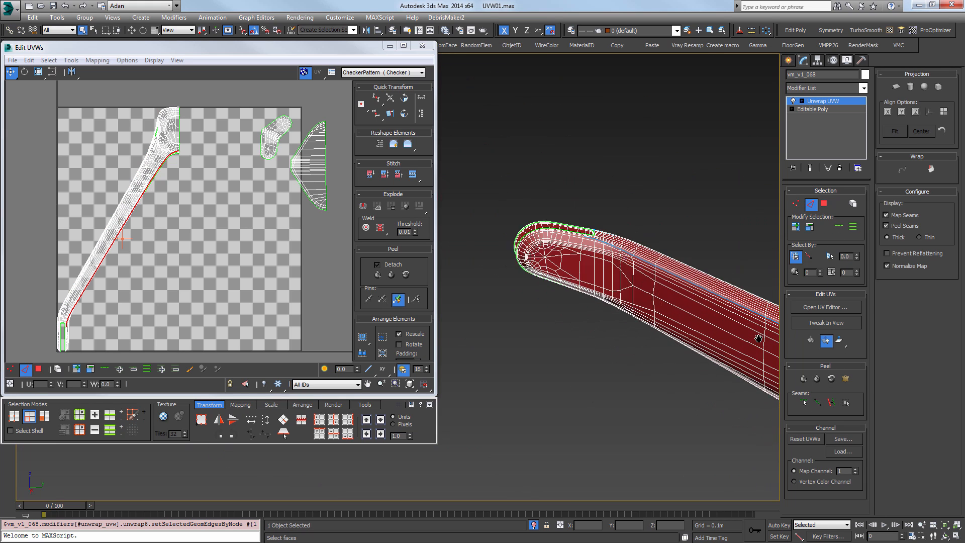
pyautogui.scroll(5, 593, 249)
pyautogui.scroll(3, 592, 249)
pyautogui.hotkey('ctrl', 'z')
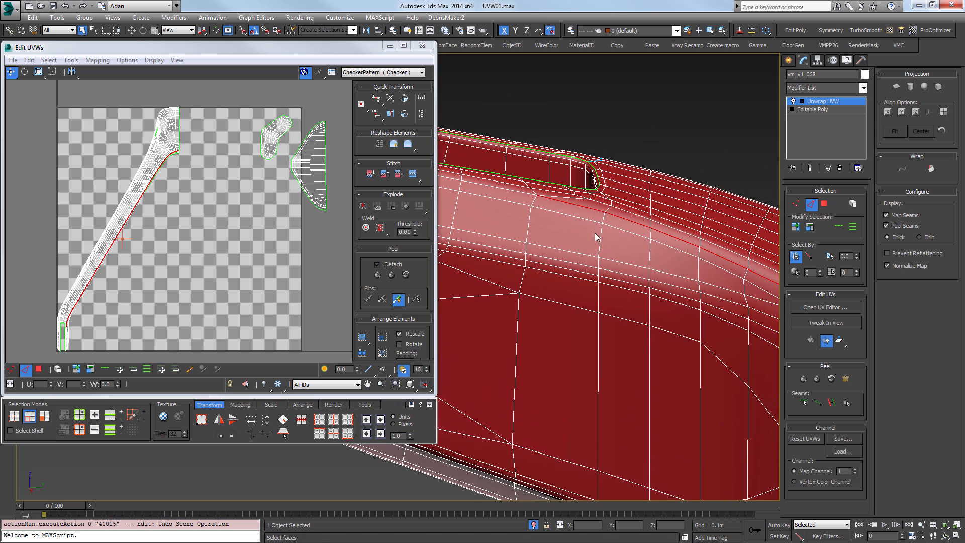
# Trim this second loop near the fork slot, add the edges connecting it to the slot, and convert it to peel seams.
pyautogui.click(603, 210)
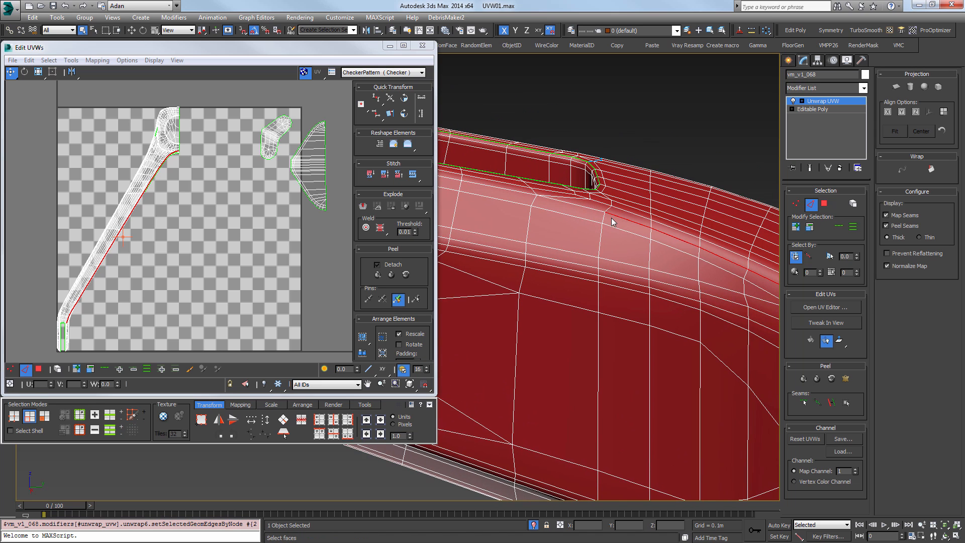
pyautogui.keyDown('alt'); pyautogui.moveTo(609, 219); pyautogui.dragTo(650, 207, button='middle'); pyautogui.keyUp('alt')
pyautogui.scroll(4, 650, 207)
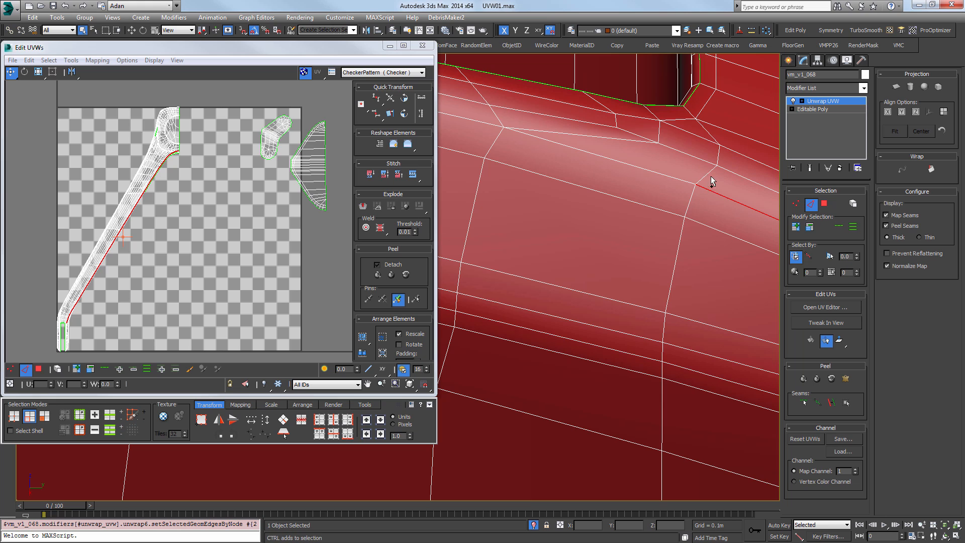
pyautogui.scroll(-4, 640, 211)
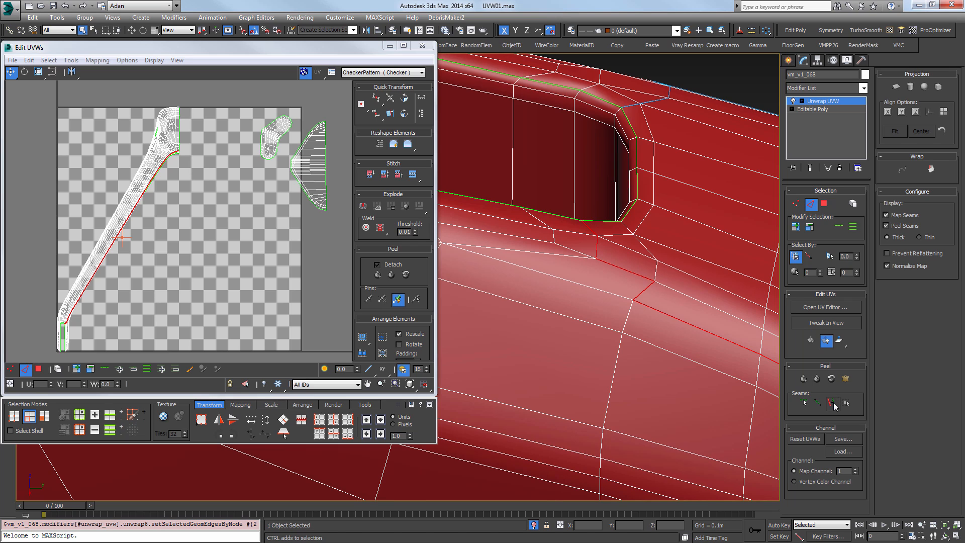
pyautogui.click(833, 405)
# Expand a face selection on the arm's seamed flank to its seams, Quick Peel it, and move the island outside the checkered UV square.
pyautogui.scroll(-8, 603, 296)
pyautogui.moveTo(764, 452); pyautogui.dragTo(559, 275, button='middle')
pyautogui.scroll(4, 634, 220)
pyautogui.click(824, 203)
pyautogui.click(645, 236)
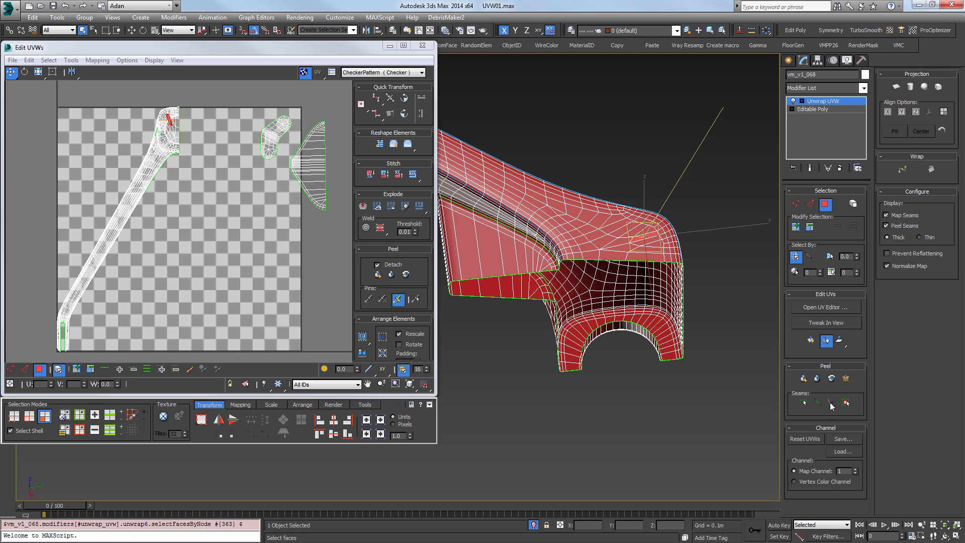
pyautogui.click(846, 402)
pyautogui.keyDown('alt'); pyautogui.moveTo(593, 261); pyautogui.dragTo(636, 254, button='middle'); pyautogui.keyUp('alt')
pyautogui.click(804, 380)
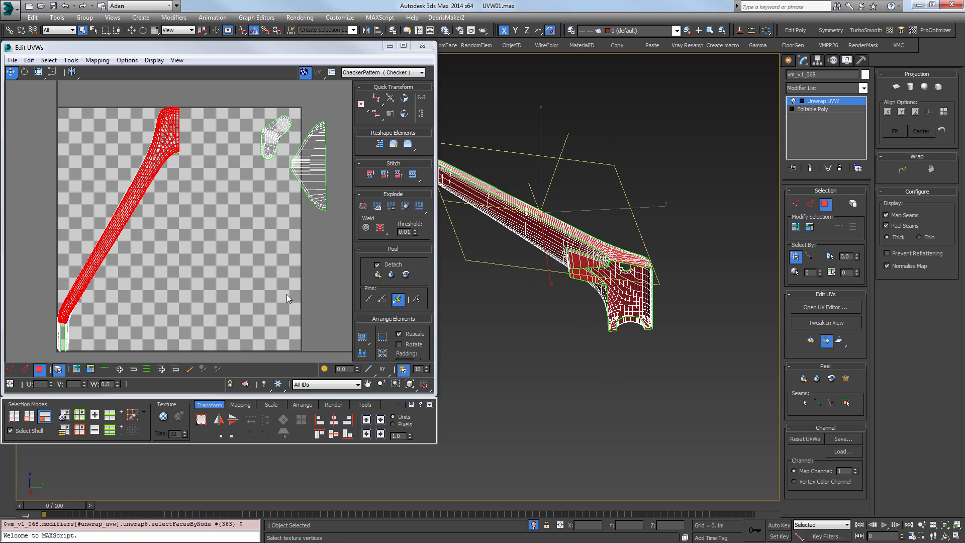
pyautogui.scroll(-2, 171, 216)
pyautogui.moveTo(151, 182); pyautogui.dragTo(320, 222)
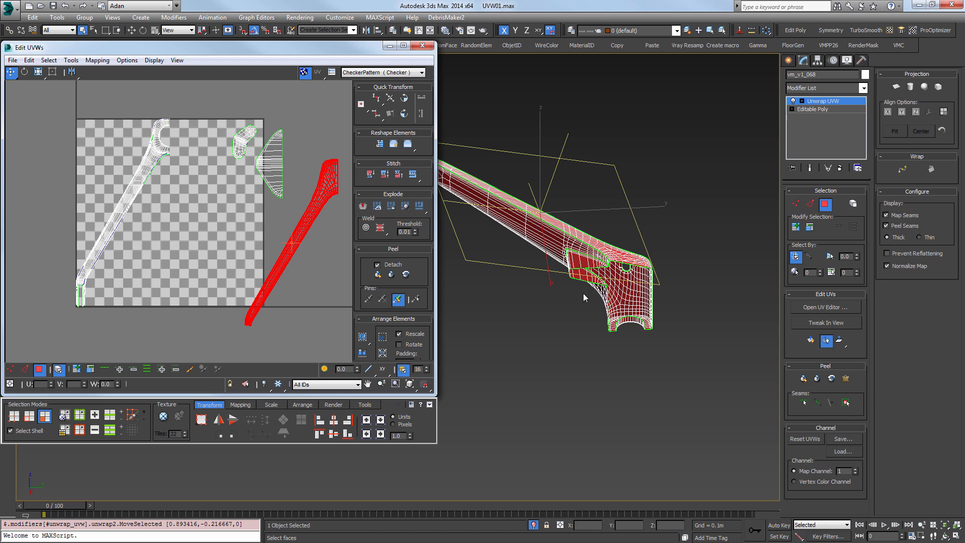
# Select a face on the remaining arm body and expand the selection to the seams to check its extent.
pyautogui.keyDown('alt'); pyautogui.moveTo(583, 293); pyautogui.dragTo(668, 230, button='middle'); pyautogui.keyUp('alt')
pyautogui.click(598, 214)
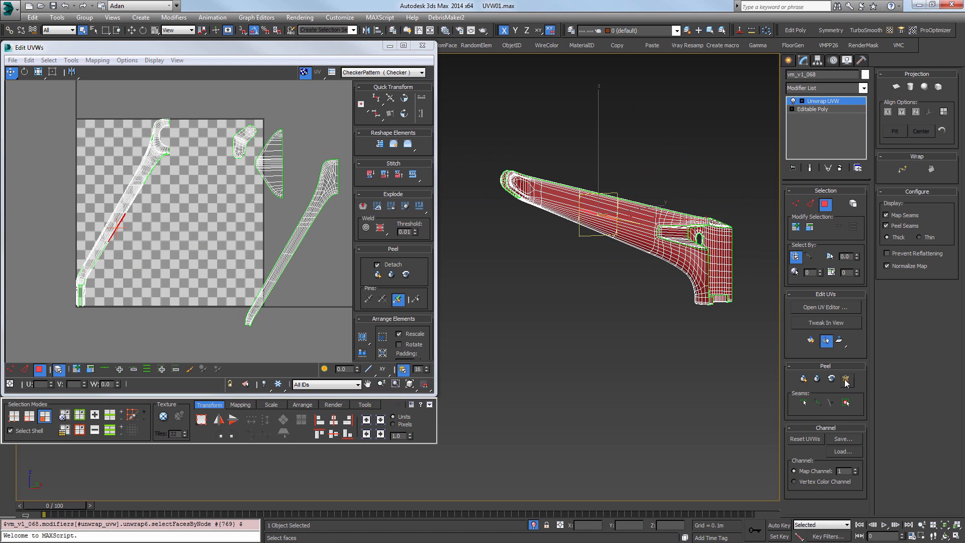
pyautogui.click(846, 403)
# Select the edge loop around the outer rim of the U-shaped cutout at the bracket's thick end and convert it to peel seams.
pyautogui.keyDown('alt'); pyautogui.moveTo(573, 278); pyautogui.dragTo(678, 322, button='middle'); pyautogui.keyUp('alt')
pyautogui.scroll(15, 659, 288)
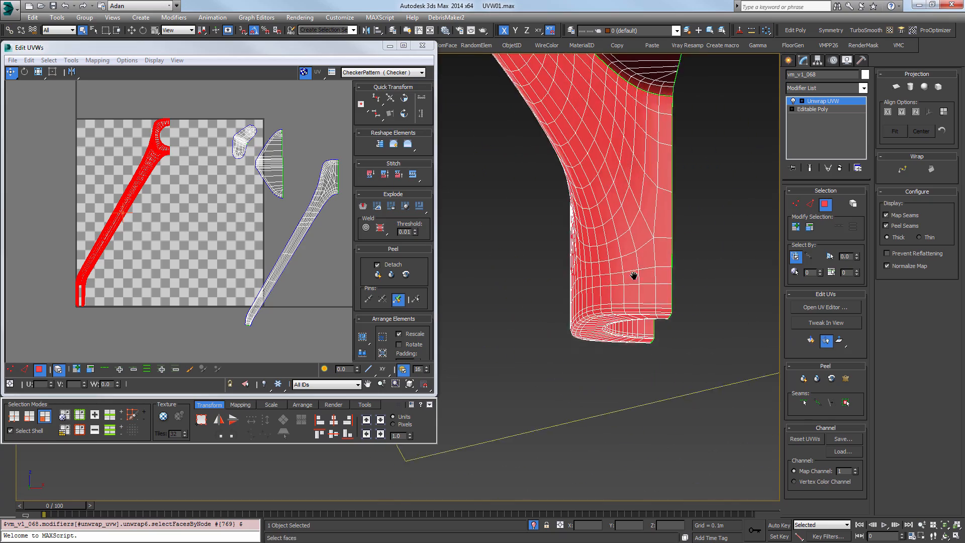
pyautogui.press('2')
pyautogui.click(721, 304)
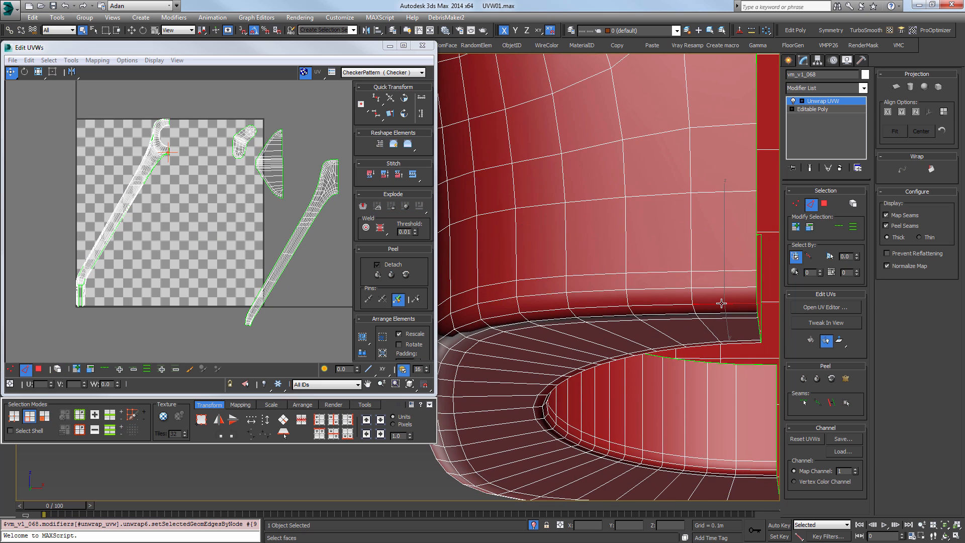
pyautogui.keyDown('alt'); pyautogui.moveTo(721, 304); pyautogui.dragTo(548, 68, button='middle'); pyautogui.keyUp('alt')
pyautogui.click(838, 226)
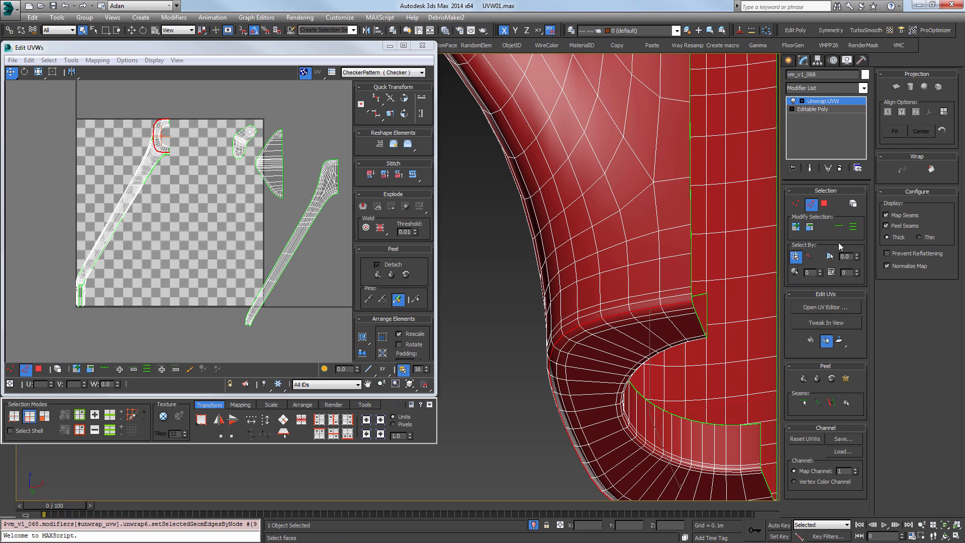
pyautogui.click(845, 403)
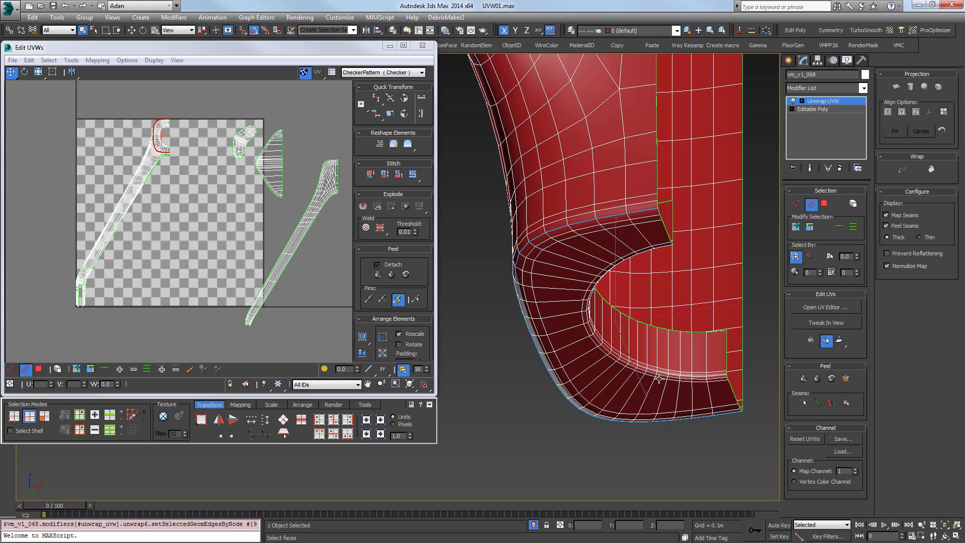
# Select the edge loop along the inner rim of the U-shaped cutout and convert it to peel seams.
pyautogui.scroll(5, 658, 378)
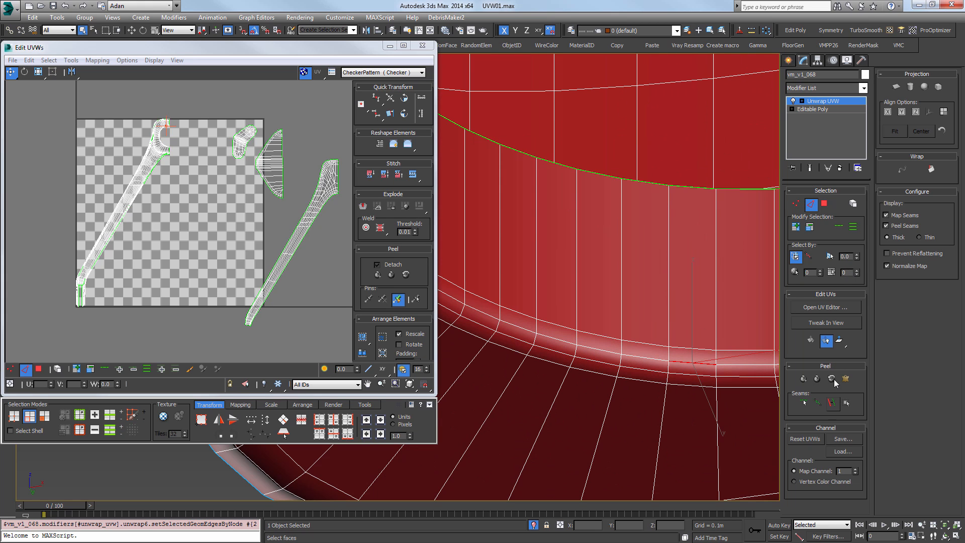
pyautogui.click(840, 228)
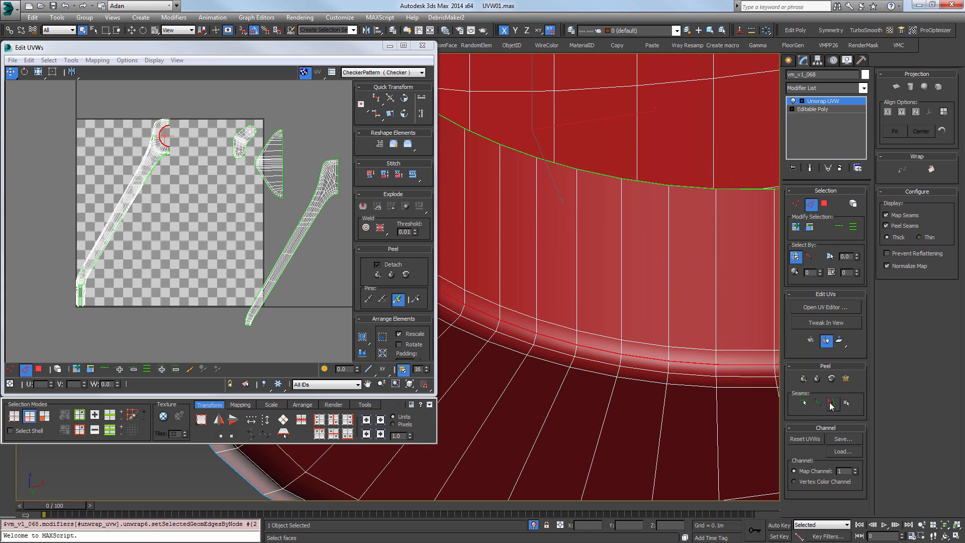
pyautogui.click(831, 403)
pyautogui.scroll(-5, 704, 351)
pyautogui.scroll(-5, 622, 272)
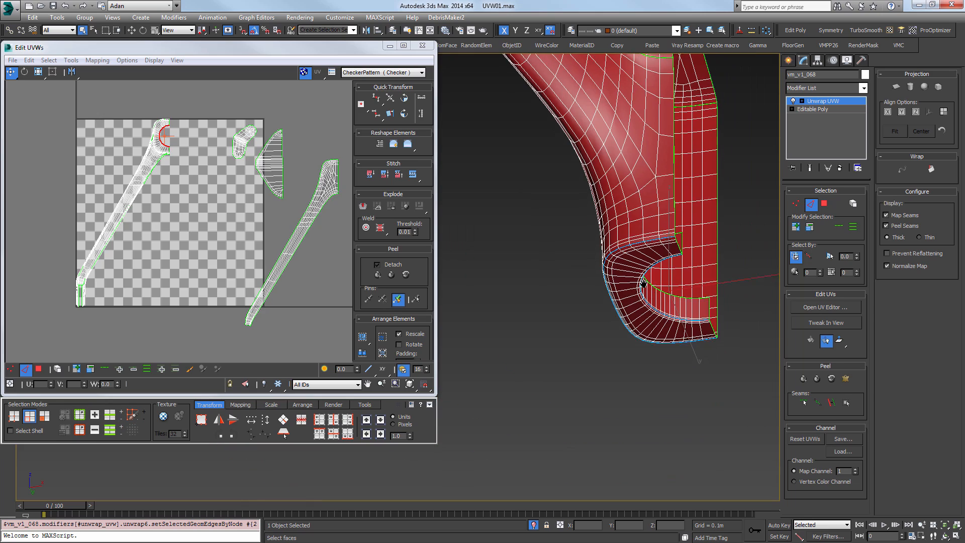
# Select the lengthwise edge loop down the middle of the narrow side of the arm.
pyautogui.keyDown('alt'); pyautogui.moveTo(607, 273); pyautogui.dragTo(648, 322, button='middle'); pyautogui.keyUp('alt')
pyautogui.scroll(3, 648, 323)
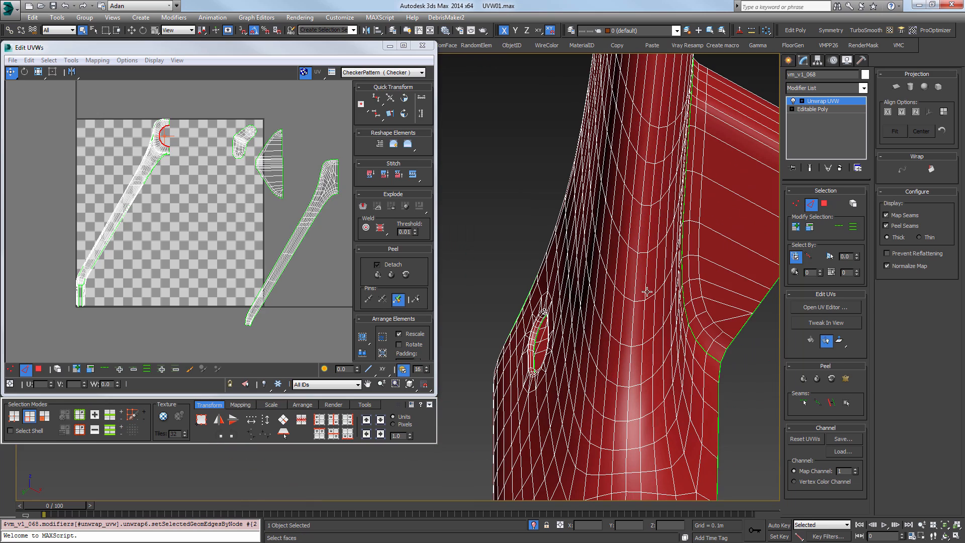
pyautogui.press('2')
pyautogui.click(633, 314)
pyautogui.press('2')
pyautogui.click(632, 320)
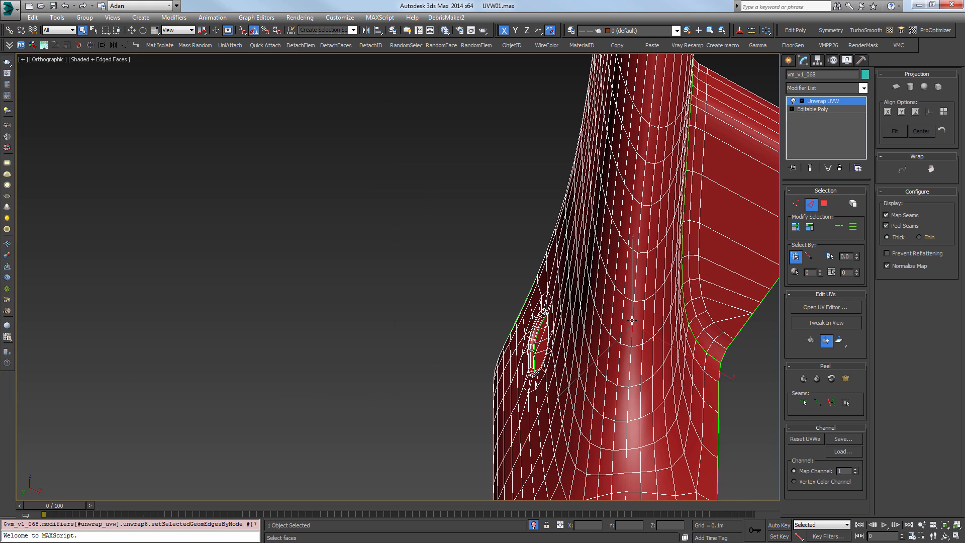
pyautogui.click(840, 226)
# Remove the edges crossing the U-shaped cutout's end face from the lengthwise loop selection.
pyautogui.moveTo(764, 498); pyautogui.dragTo(725, 320, button='middle')
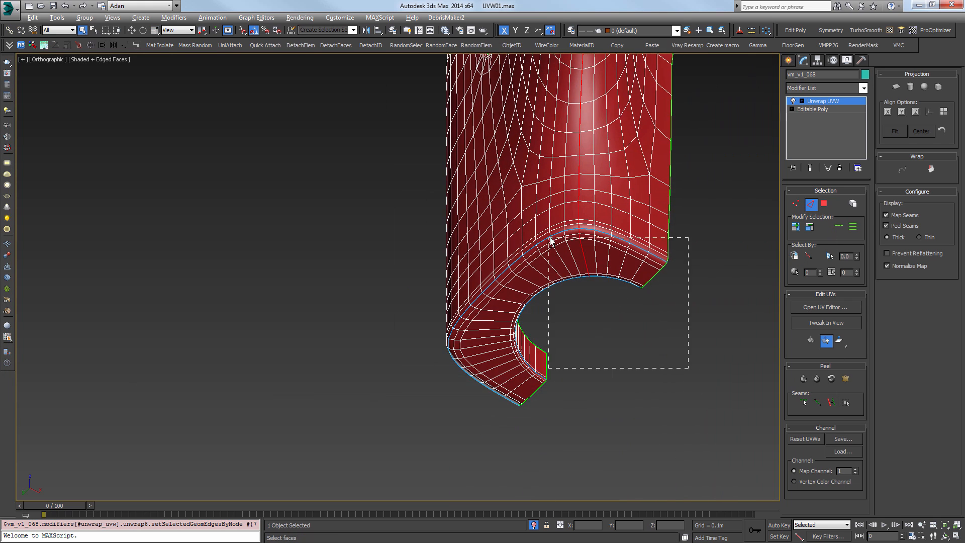
pyautogui.keyDown('alt'); pyautogui.moveTo(550, 234); pyautogui.dragTo(549, 232); pyautogui.keyUp('alt')
pyautogui.keyDown('alt'); pyautogui.moveTo(549, 235); pyautogui.dragTo(251, 385, button='middle'); pyautogui.keyUp('alt')
pyautogui.scroll(-3, 615, 273)
pyautogui.scroll(4, 459, 317)
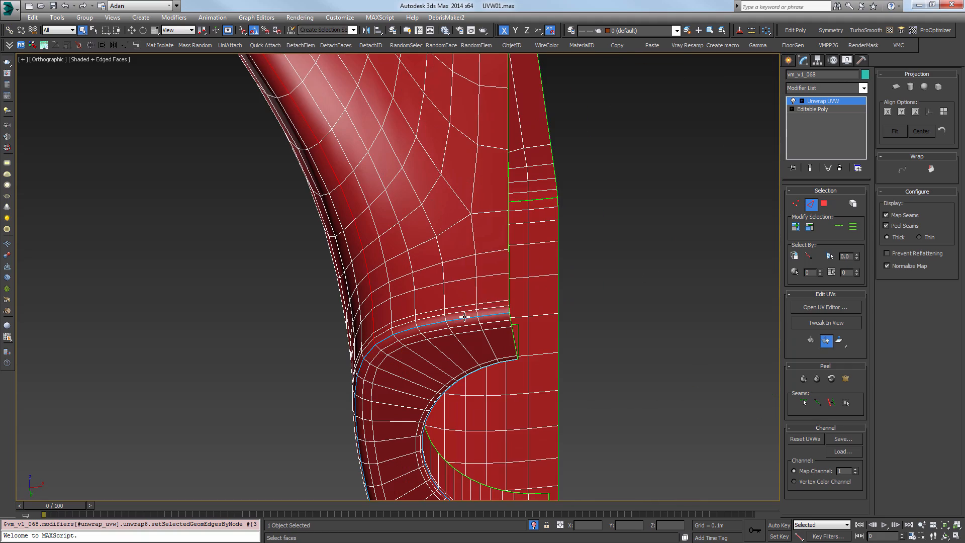
pyautogui.scroll(-1, 460, 317)
pyautogui.scroll(-2, 460, 318)
pyautogui.scroll(4, 426, 327)
pyautogui.scroll(-6, 416, 317)
# Remove the edges inside and around the forked end from the lengthwise loop selection, so that it ends at the slot.
pyautogui.moveTo(424, 233); pyautogui.dragTo(525, 383, button='middle')
pyautogui.moveTo(369, 242); pyautogui.dragTo(539, 458, button='middle')
pyautogui.moveTo(339, 94); pyautogui.dragTo(415, 184, button='middle')
pyautogui.scroll(3, 415, 184)
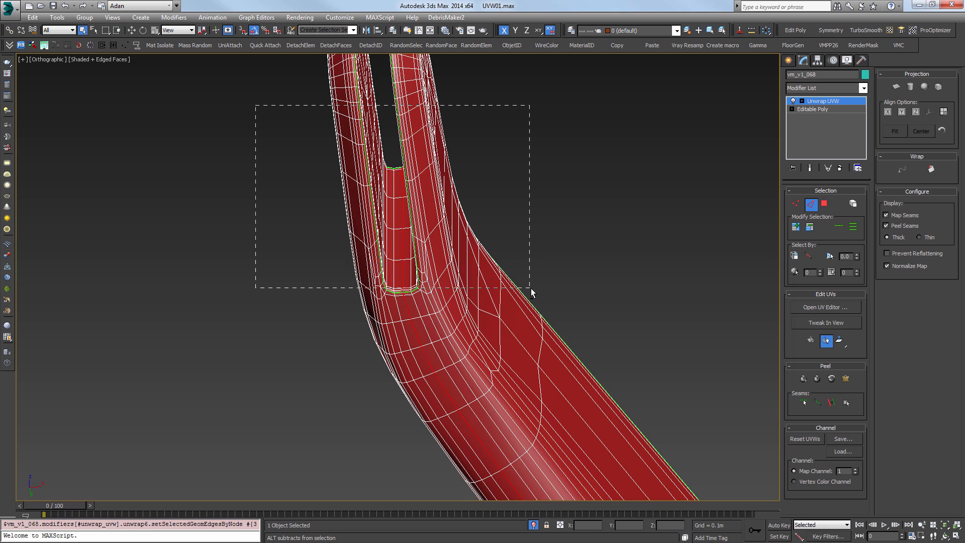
pyautogui.moveTo(530, 288); pyautogui.dragTo(531, 288)
pyautogui.press('f')
pyautogui.press('z')
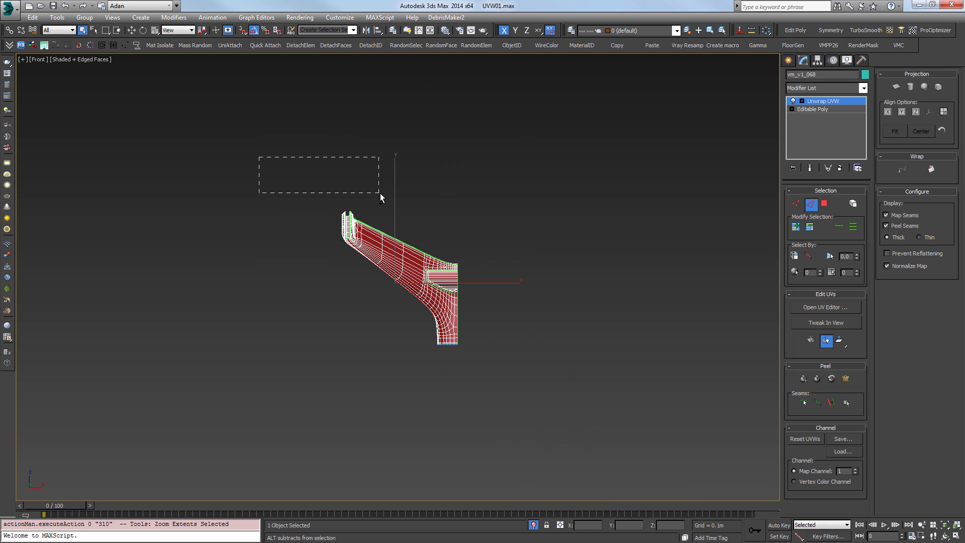
pyautogui.keyDown('alt'); pyautogui.moveTo(379, 226); pyautogui.dragTo(378, 226); pyautogui.keyUp('alt')
pyautogui.keyDown('alt'); pyautogui.moveTo(374, 229); pyautogui.dragTo(387, 206, button='middle'); pyautogui.keyUp('alt')
pyautogui.scroll(3, 374, 230)
pyautogui.keyDown('alt'); pyautogui.moveTo(473, 282); pyautogui.dragTo(472, 282); pyautogui.keyUp('alt')
pyautogui.keyDown('alt'); pyautogui.moveTo(421, 251); pyautogui.dragTo(523, 316, button='middle'); pyautogui.keyUp('alt')
pyautogui.scroll(4, 372, 258)
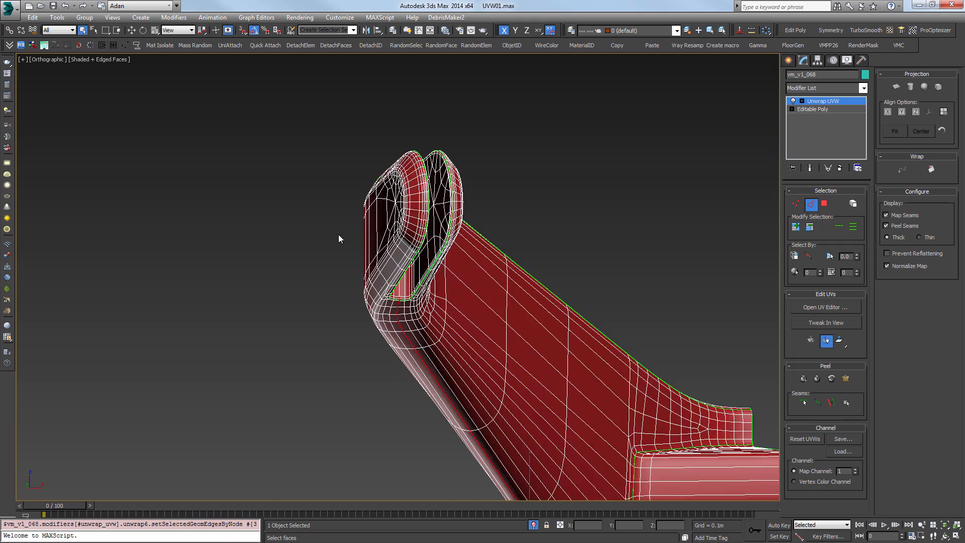
pyautogui.scroll(7, 391, 295)
pyautogui.scroll(-7, 499, 345)
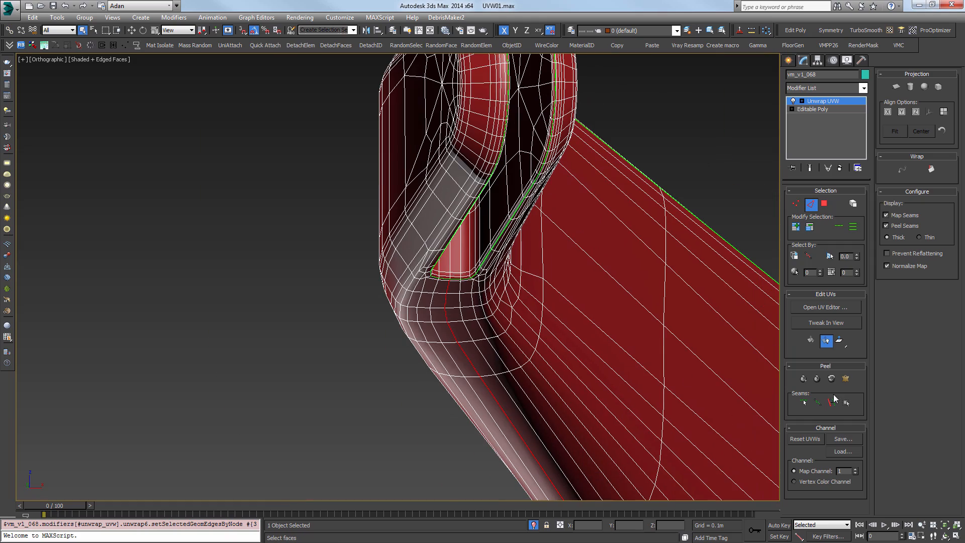
# Select the faces of the bracket half's broad front side up to its seams and peel them into a UV island.
pyautogui.scroll(-10, 521, 308)
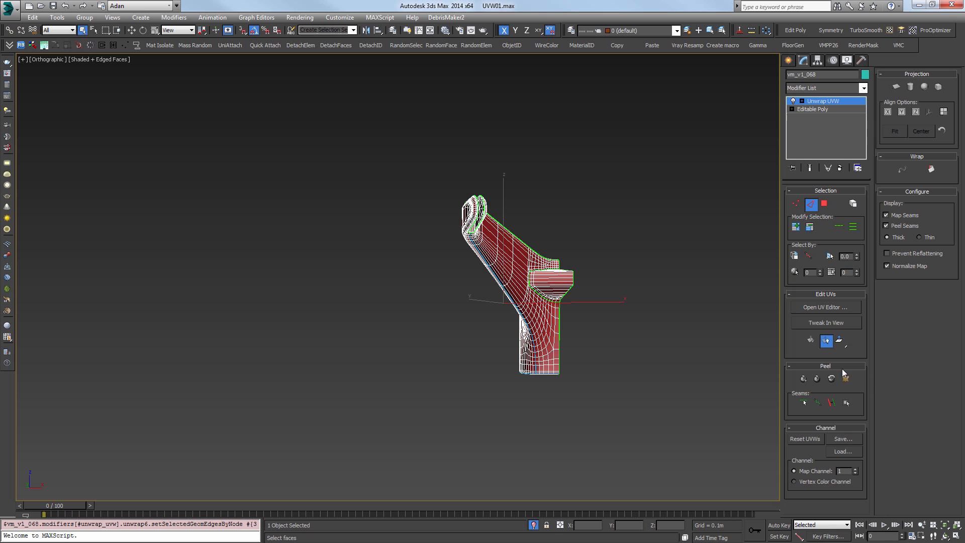
pyautogui.click(824, 204)
pyautogui.click(514, 266)
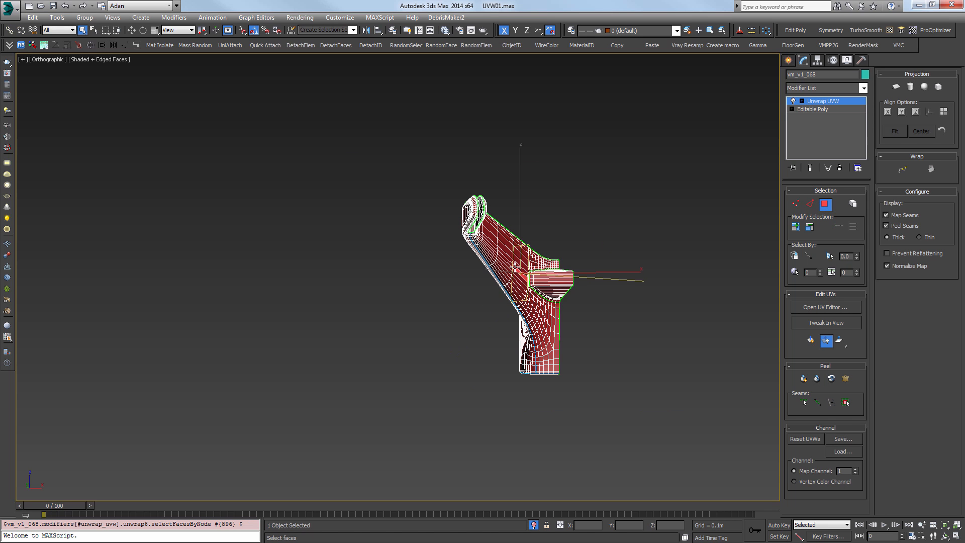
pyautogui.click(845, 404)
pyautogui.keyDown('alt'); pyautogui.moveTo(551, 350); pyautogui.dragTo(738, 397, button='middle'); pyautogui.keyUp('alt')
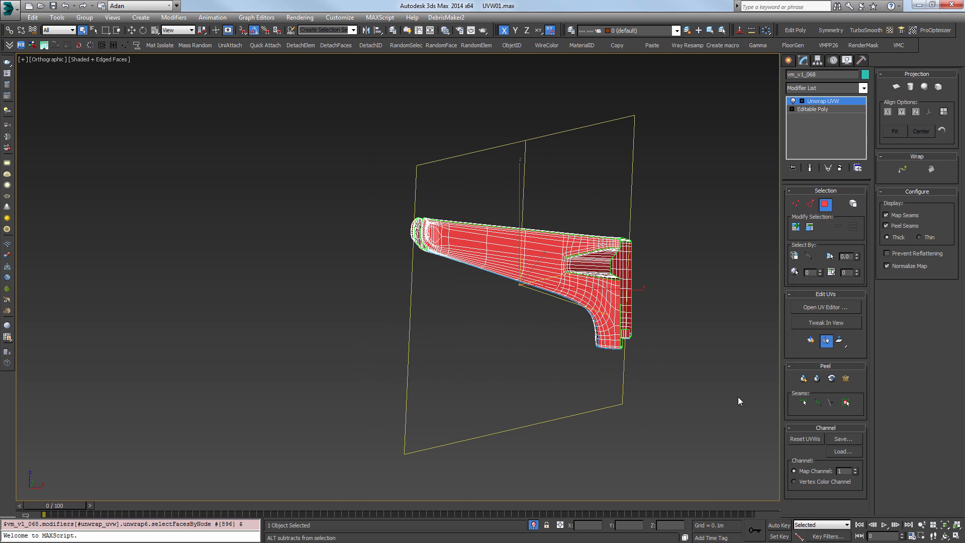
pyautogui.click(808, 380)
# Select the faces of the bracket half's broad back side up to its seams and peel them into another UV island.
pyautogui.keyDown('alt'); pyautogui.moveTo(467, 344); pyautogui.dragTo(614, 339, button='middle'); pyautogui.keyUp('alt')
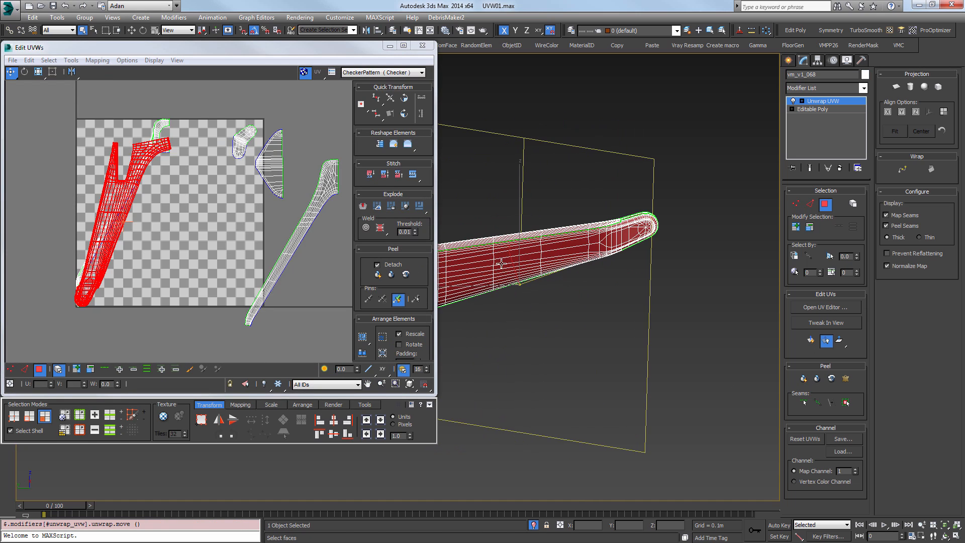
pyautogui.click(501, 260)
pyautogui.keyDown('alt'); pyautogui.moveTo(573, 307); pyautogui.dragTo(863, 414, button='middle'); pyautogui.keyUp('alt')
pyautogui.click(845, 402)
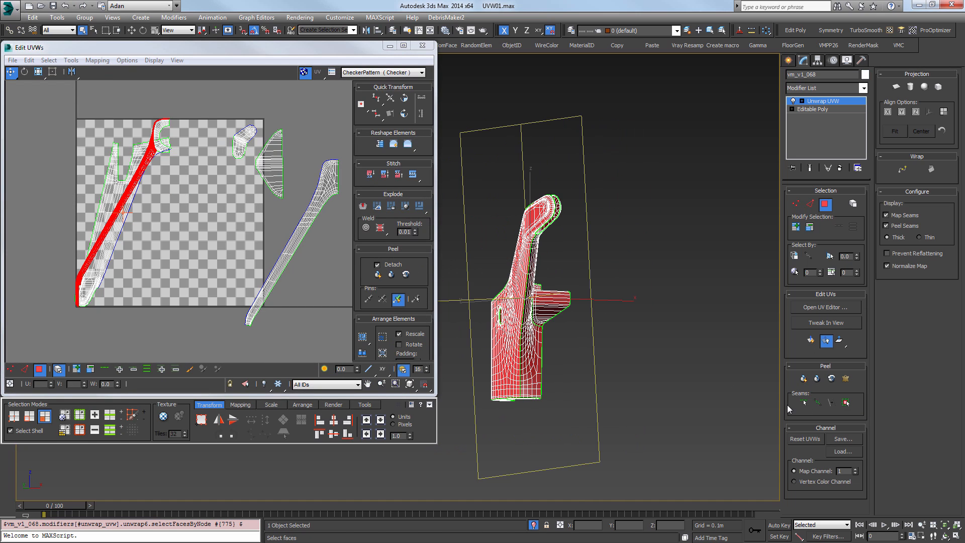
pyautogui.click(808, 380)
pyautogui.moveTo(584, 303); pyautogui.dragTo(636, 284, button='middle')
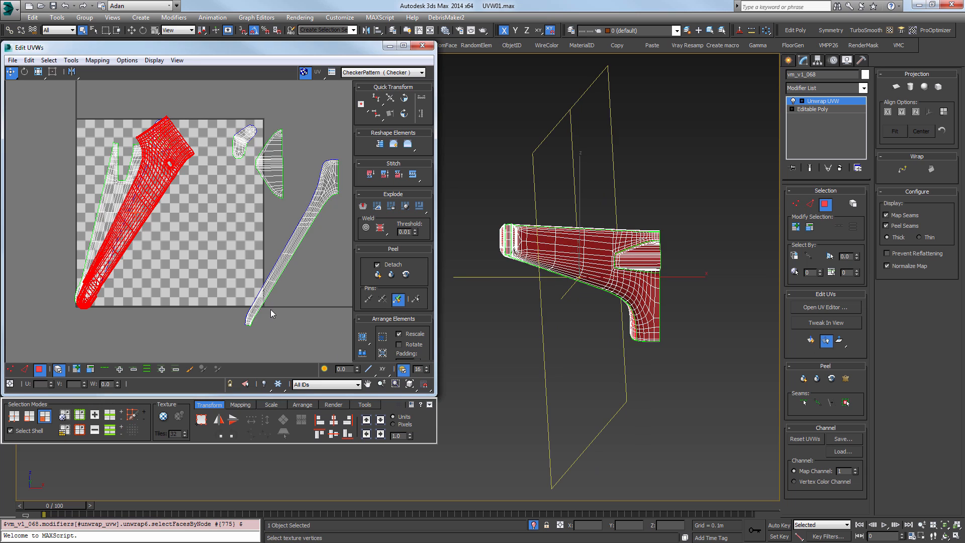
# Move the two peeled side islands apart, then pack and normalize all UV islands with rescaling on.
pyautogui.scroll(-2, 178, 216)
pyautogui.moveTo(182, 197); pyautogui.dragTo(218, 233)
pyautogui.hotkey('ctrl', 'a')
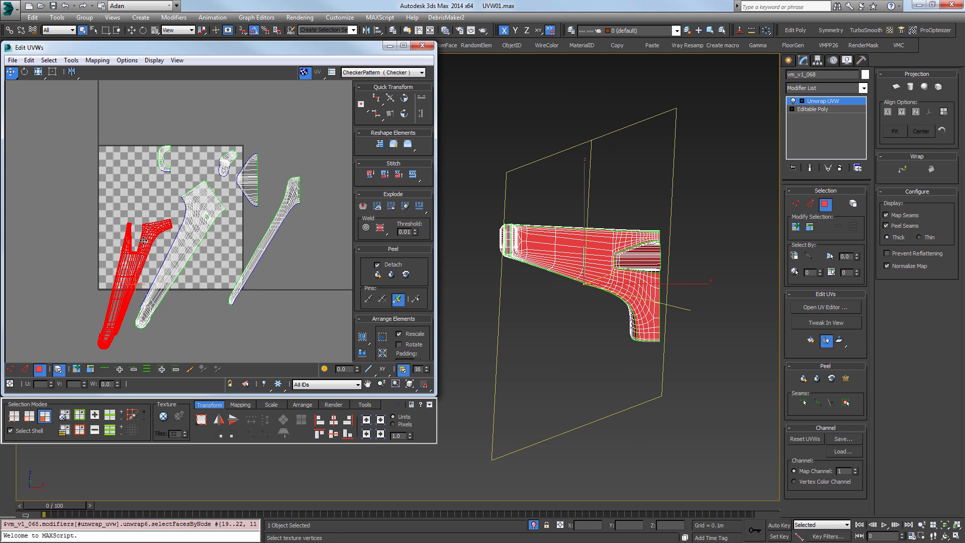
pyautogui.click(361, 353)
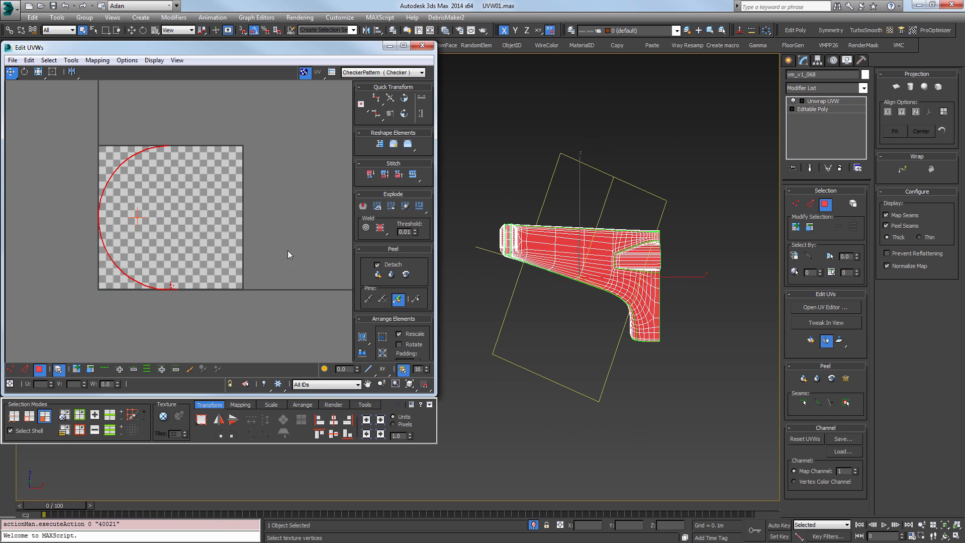
# Select the oversized arc-shaped island and examine which faces of the bracket it covers.
pyautogui.moveTo(195, 160); pyautogui.dragTo(101, 103)
pyautogui.keyDown('alt'); pyautogui.moveTo(570, 322); pyautogui.dragTo(567, 282, button='middle'); pyautogui.keyUp('alt')
pyautogui.scroll(5, 623, 339)
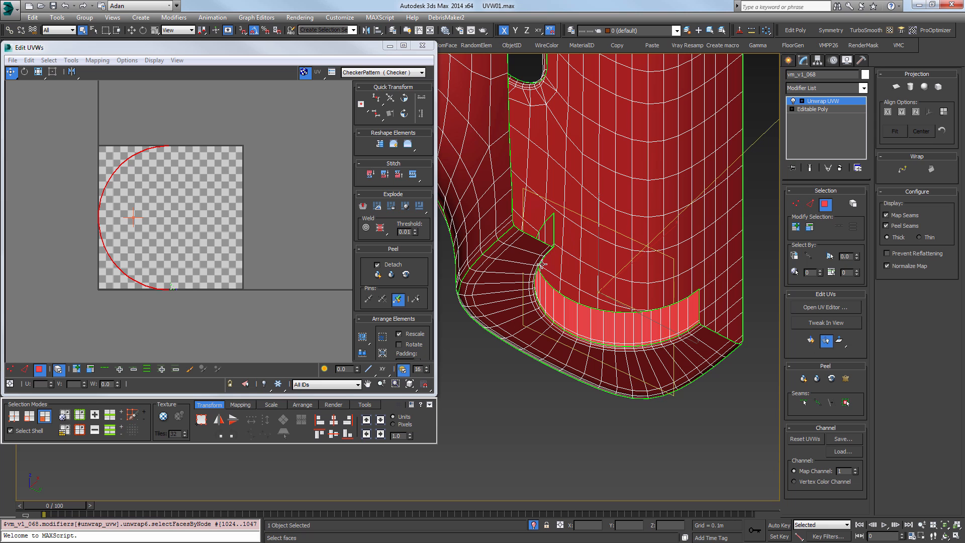
pyautogui.scroll(-4, 542, 302)
pyautogui.scroll(2, 528, 309)
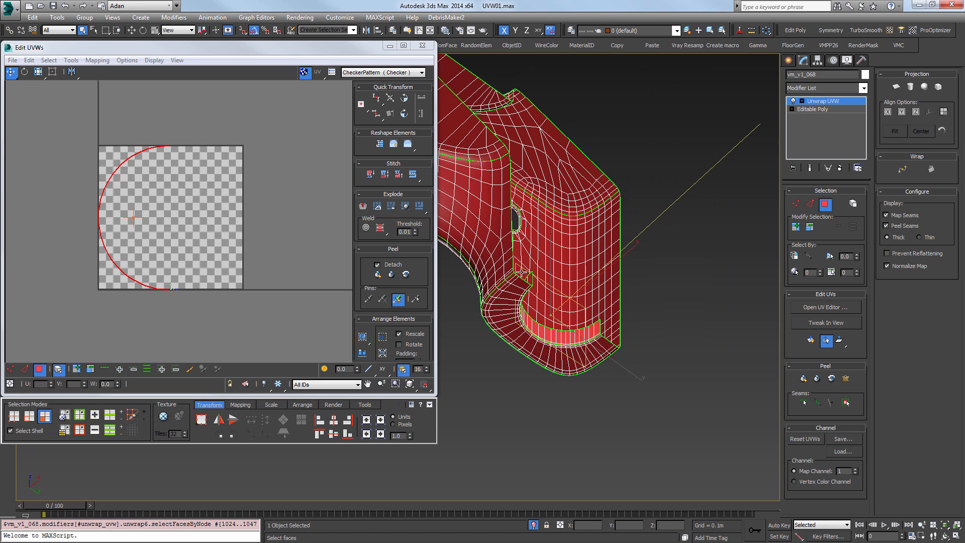
pyautogui.scroll(3, 532, 347)
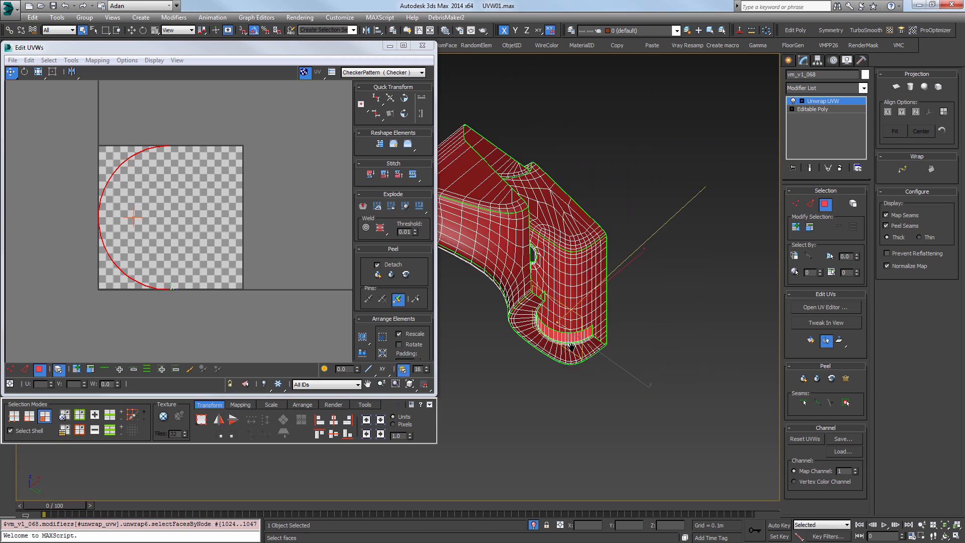
pyautogui.keyDown('alt'); pyautogui.moveTo(532, 347); pyautogui.dragTo(565, 347, button='middle'); pyautogui.keyUp('alt')
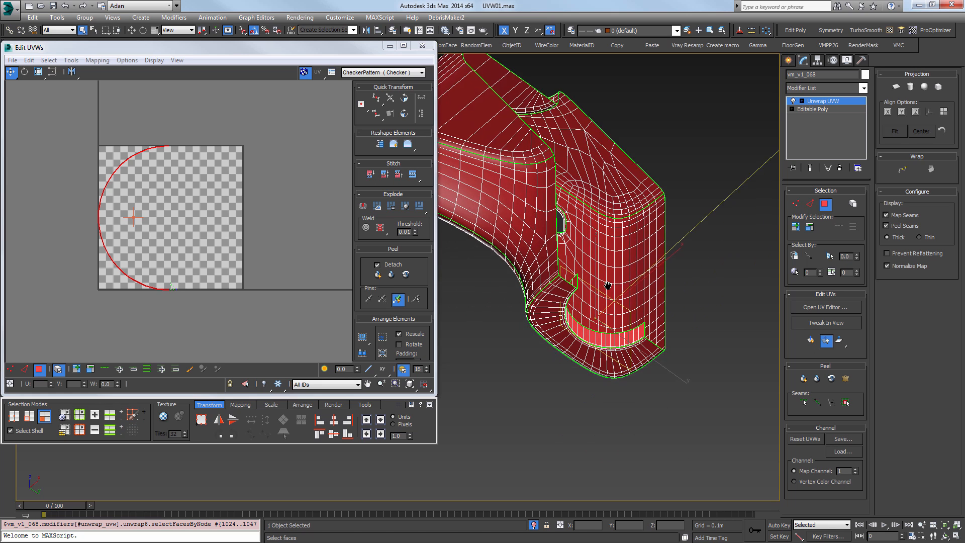
# Collapse the Unwrap UVW modifier into the bracket half's editable poly.
pyautogui.press('f')
pyautogui.press('z')
pyautogui.rightClick(827, 101)
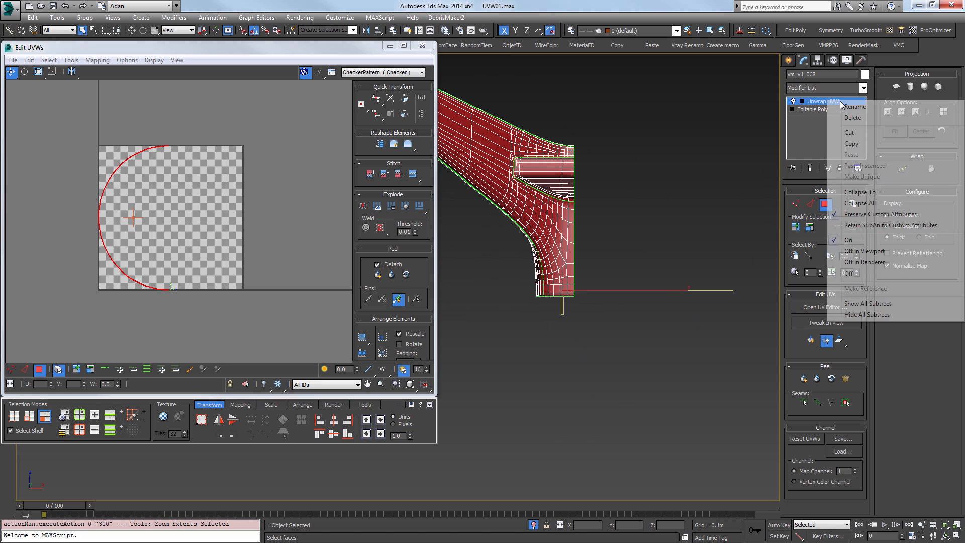
pyautogui.click(854, 191)
# Mirror the bracket half along X as a copy with 0.0m offset and attach the two halves into one object.
pyautogui.moveTo(588, 264); pyautogui.dragTo(589, 339, button='middle')
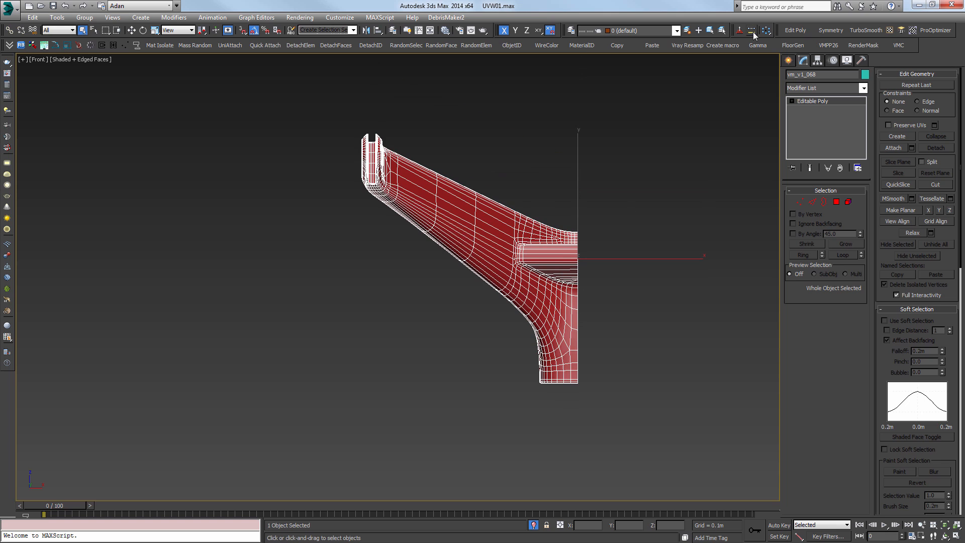
pyautogui.click(366, 30)
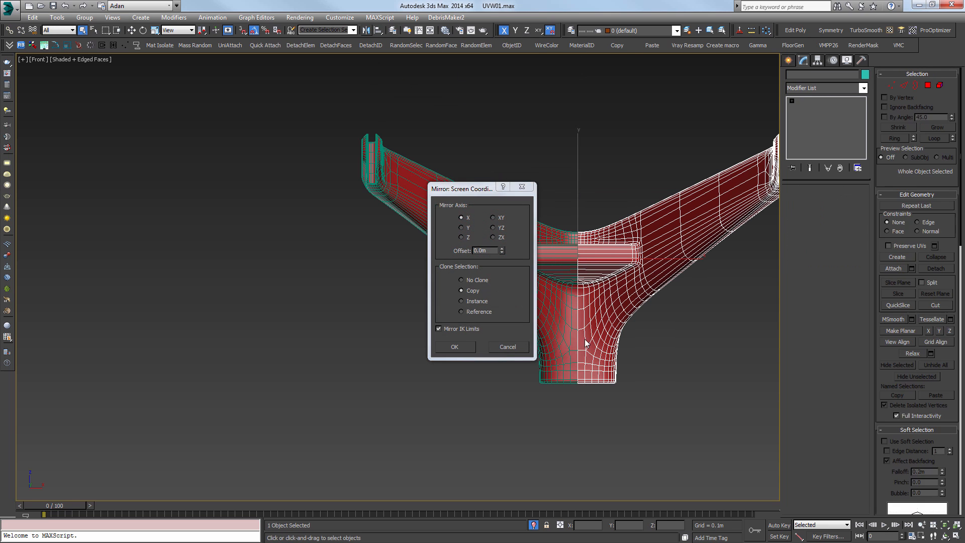
pyautogui.click(454, 346)
pyautogui.moveTo(454, 347); pyautogui.dragTo(391, 333, button='middle')
pyautogui.keyDown('ctrl'); pyautogui.click(349, 165); pyautogui.keyUp('ctrl')
pyautogui.click(229, 46)
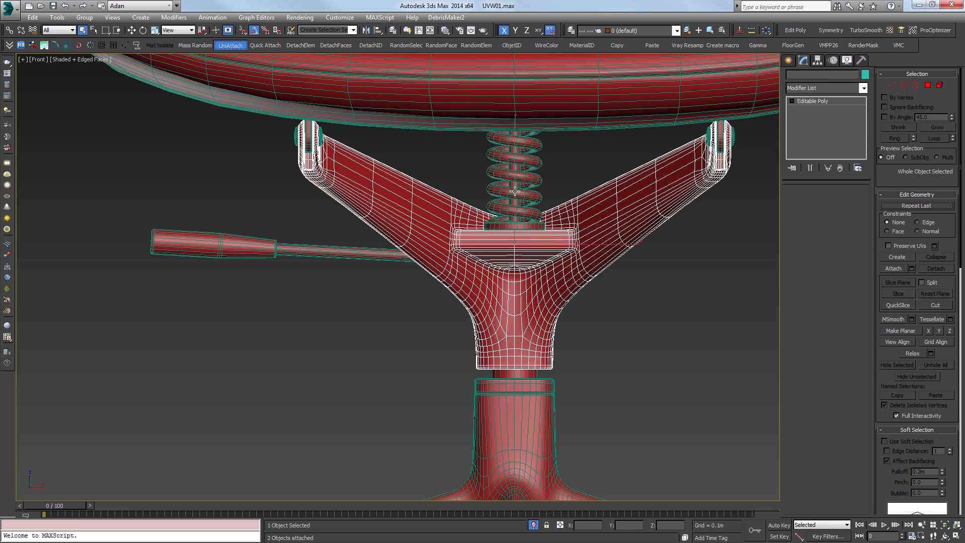
# Isolate the attached bracket and weld its open-border vertices with a threshold of 0.0001m.
pyautogui.press('2')
pyautogui.hotkey('alt', 'q')
pyautogui.scroll(3, 436, 254)
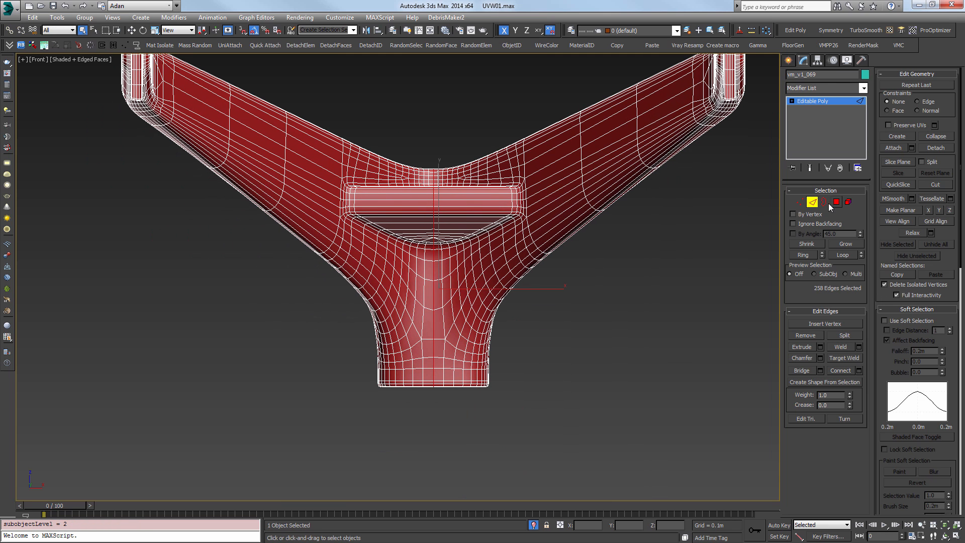
pyautogui.keyDown('ctrl'); pyautogui.click(800, 202); pyautogui.keyUp('ctrl')
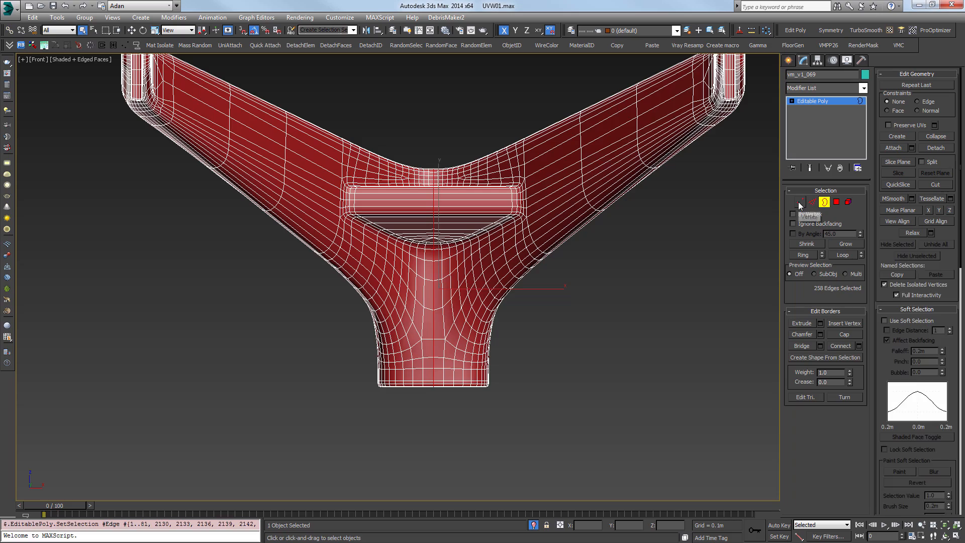
pyautogui.keyDown('alt'); pyautogui.moveTo(437, 226); pyautogui.dragTo(424, 187, button='middle'); pyautogui.keyUp('alt')
pyautogui.scroll(8, 458, 218)
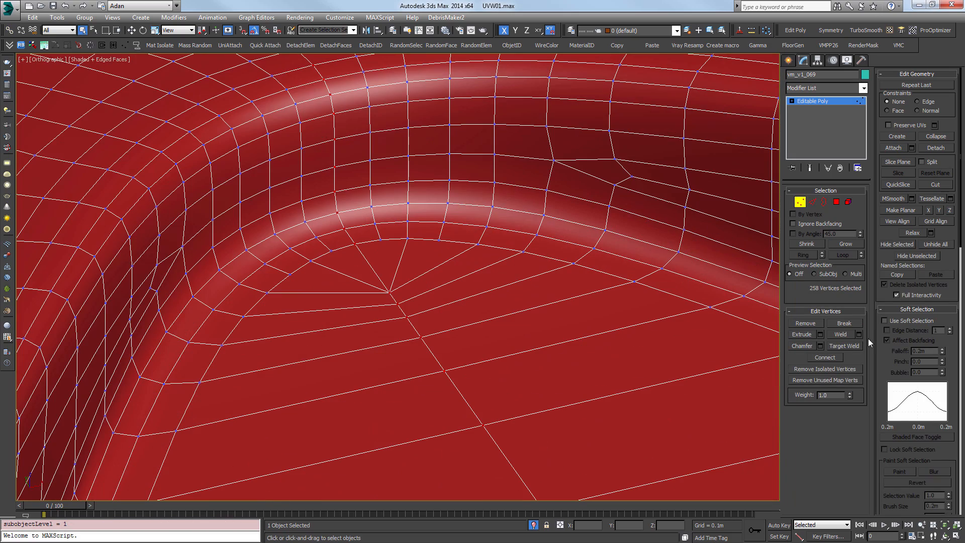
pyautogui.click(859, 335)
pyautogui.moveTo(334, 97); pyautogui.dragTo(330, 166, button='middle')
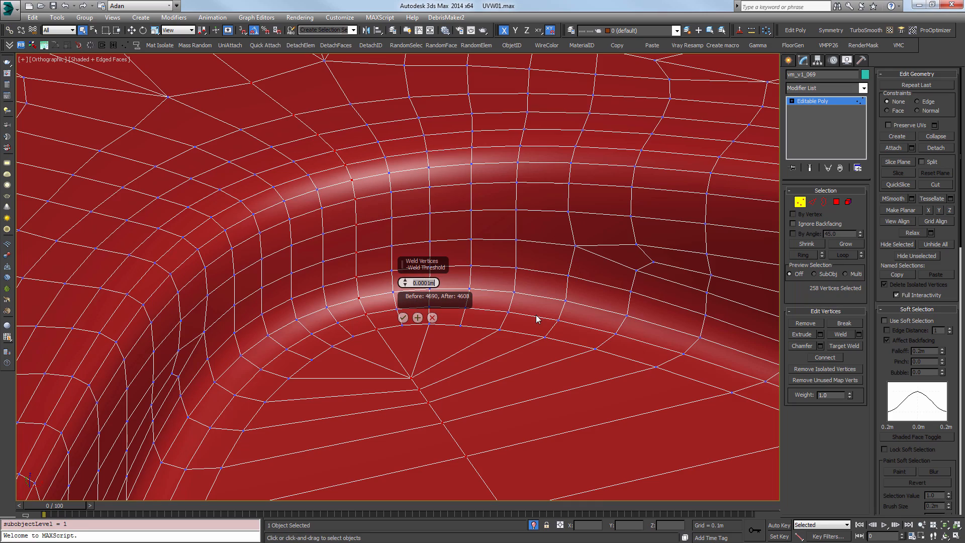
pyautogui.click(403, 317)
# Add an Unwrap UVW modifier to the welded bracket and open its UV editor.
pyautogui.scroll(-10, 392, 256)
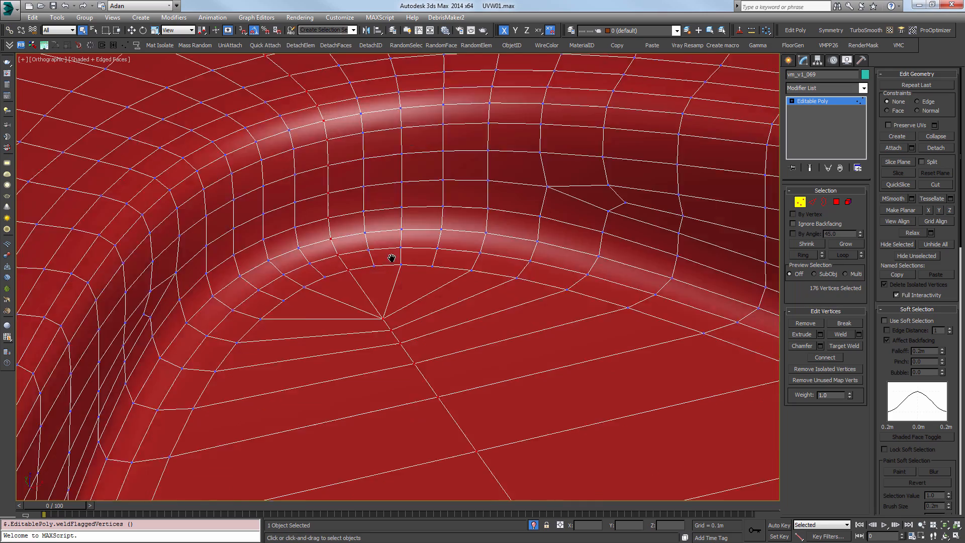
pyautogui.keyDown('alt'); pyautogui.moveTo(391, 257); pyautogui.dragTo(471, 121, button='middle'); pyautogui.keyUp('alt')
pyautogui.scroll(6, 471, 121)
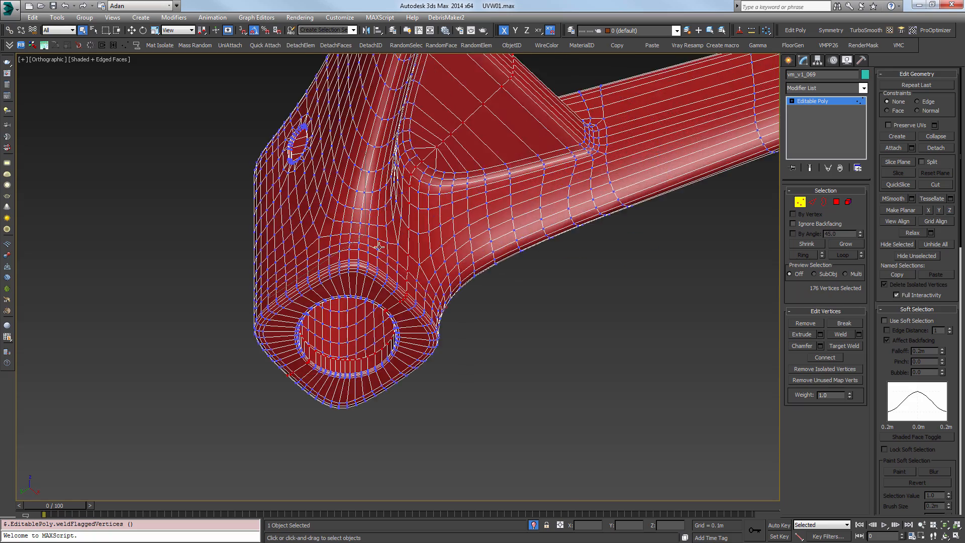
pyautogui.keyDown('alt'); pyautogui.moveTo(394, 307); pyautogui.dragTo(552, 211, button='middle'); pyautogui.keyUp('alt')
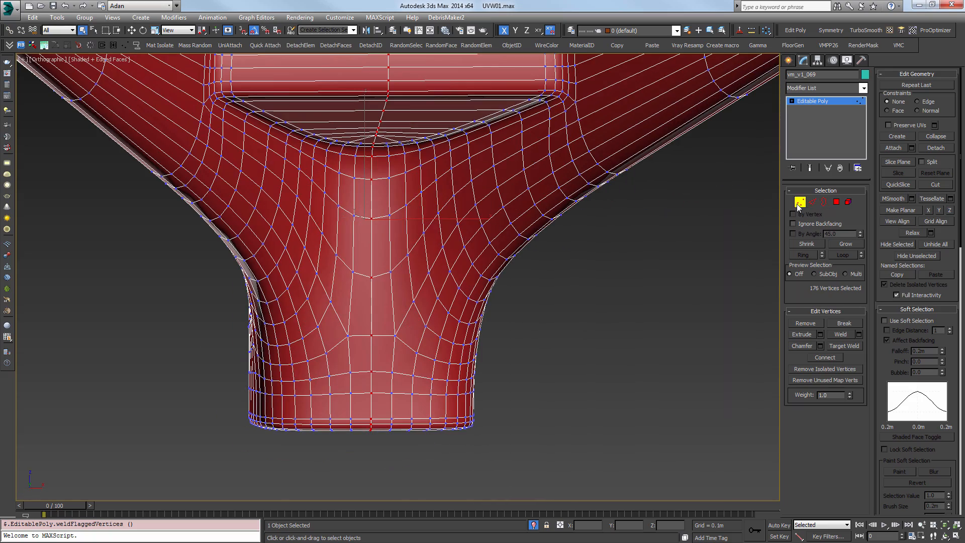
pyautogui.scroll(-8, 603, 206)
pyautogui.click(889, 31)
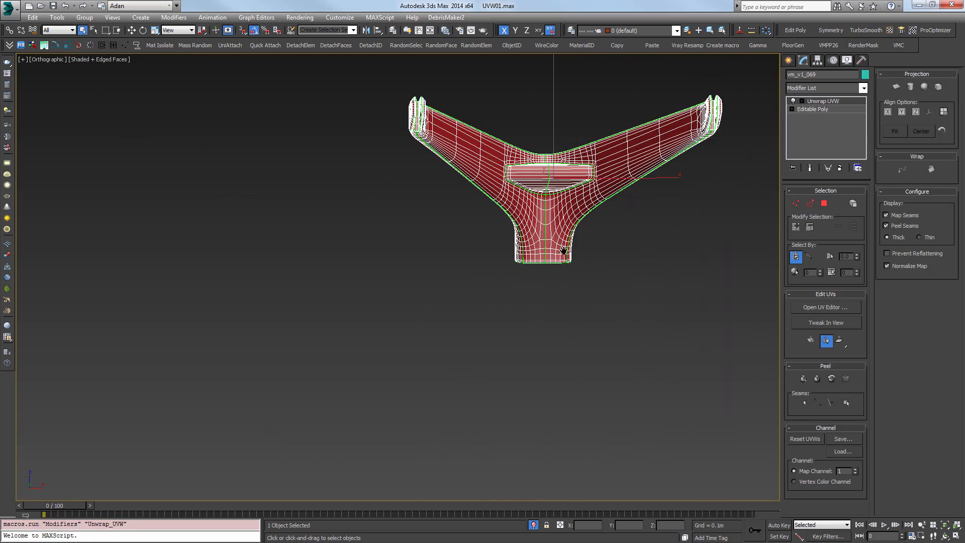
pyautogui.keyDown('alt'); pyautogui.moveTo(564, 250); pyautogui.dragTo(397, 284, button='middle'); pyautogui.keyUp('alt')
pyautogui.scroll(5, 527, 291)
pyautogui.click(828, 308)
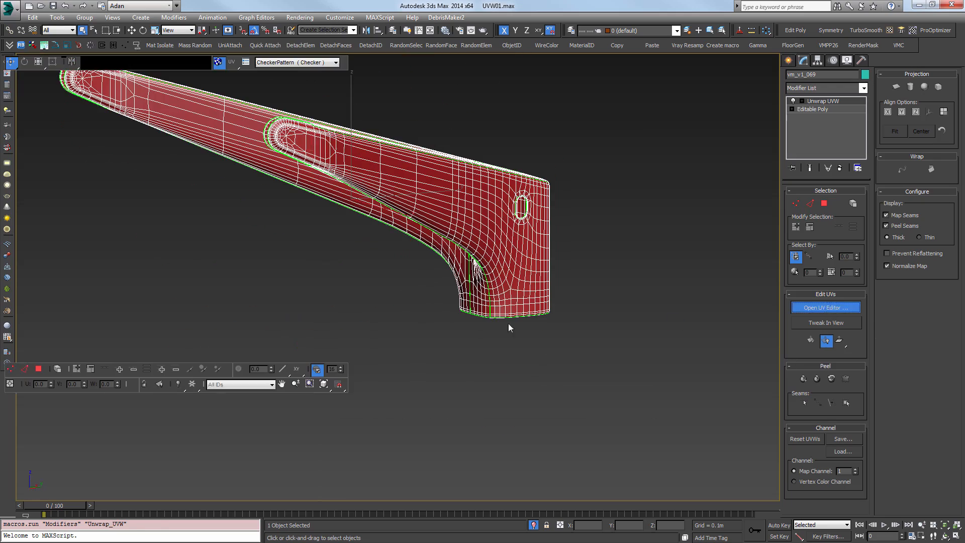
# Select the arc-shaped islands of the bottom hole's inner wall and apply a fitted cylindrical projection to them.
pyautogui.click(543, 326)
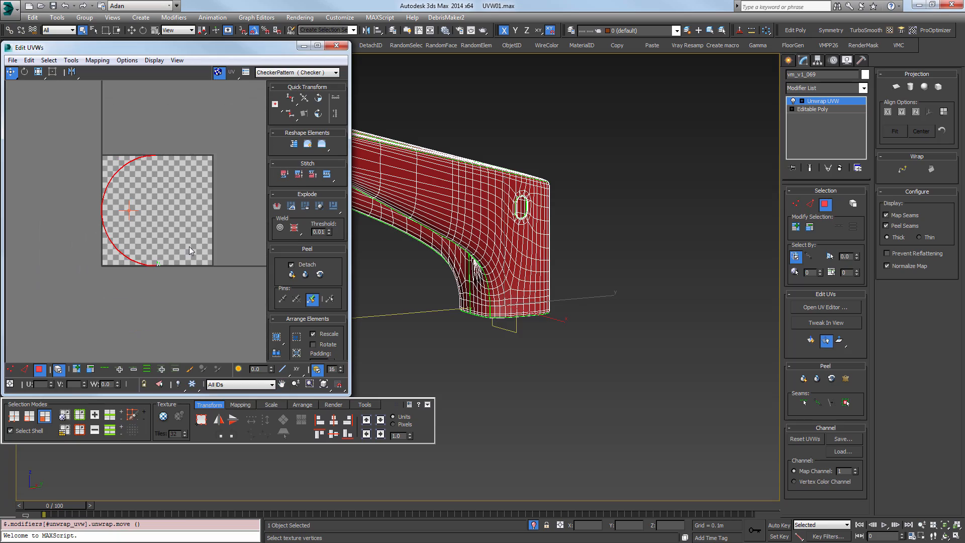
pyautogui.moveTo(54, 129); pyautogui.dragTo(50, 122)
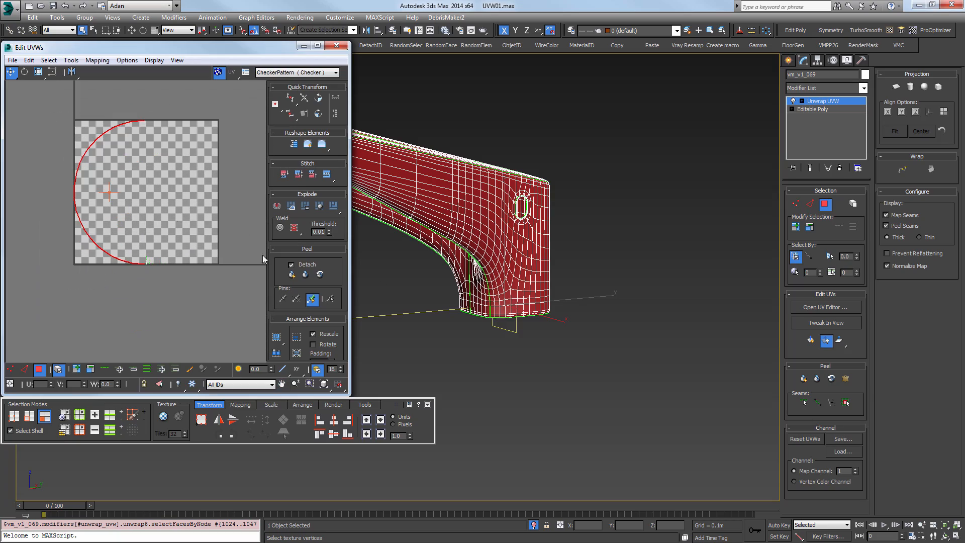
pyautogui.keyDown('alt'); pyautogui.moveTo(442, 347); pyautogui.dragTo(753, 331, button='middle'); pyautogui.keyUp('alt')
pyautogui.scroll(5, 504, 308)
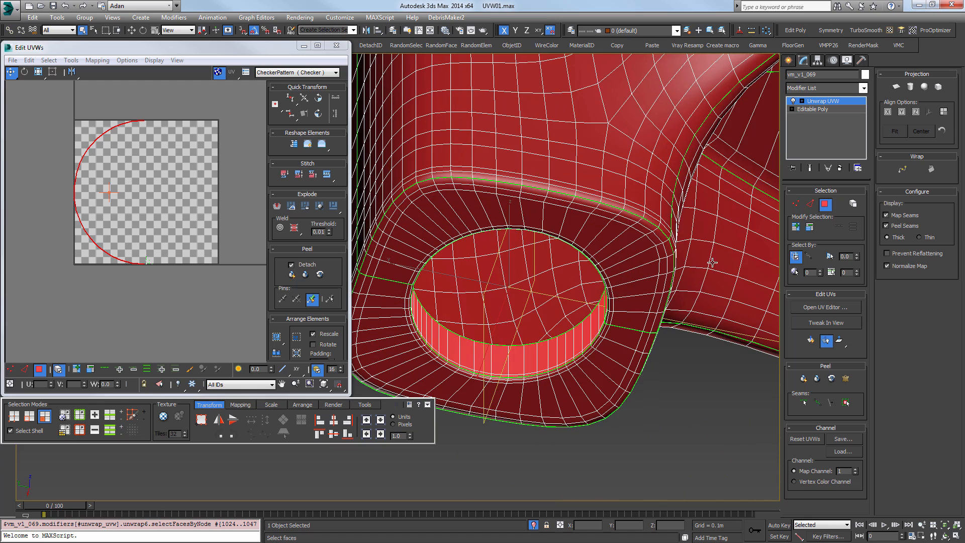
pyautogui.click(912, 87)
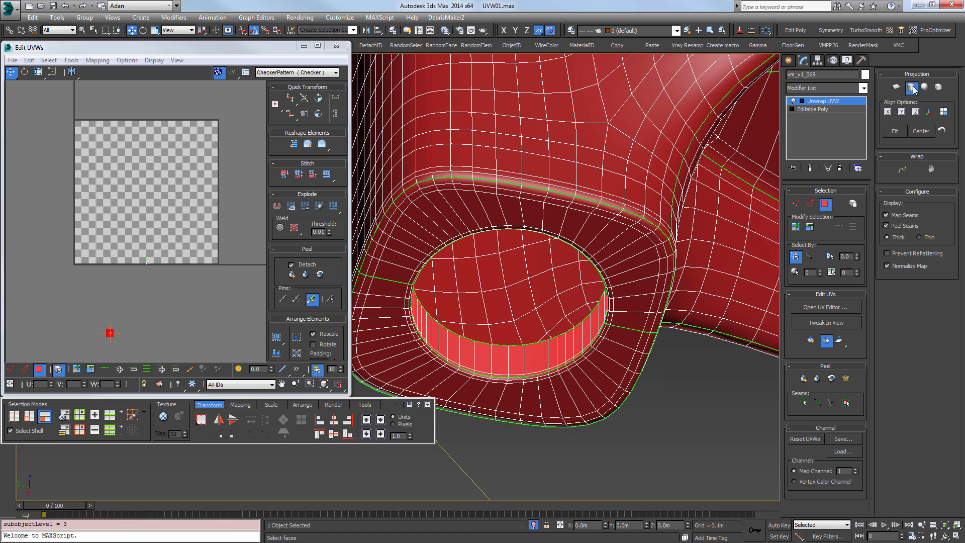
pyautogui.click(895, 131)
pyautogui.scroll(-3, 140, 190)
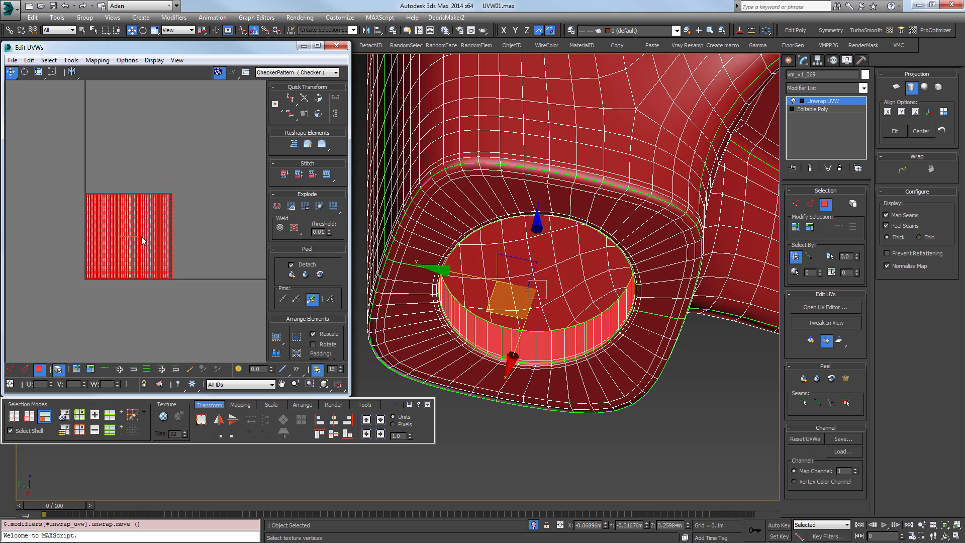
# Pack and normalize all of the complete bracket's UV islands with rescaling on.
pyautogui.hotkey('ctrl', 'a')
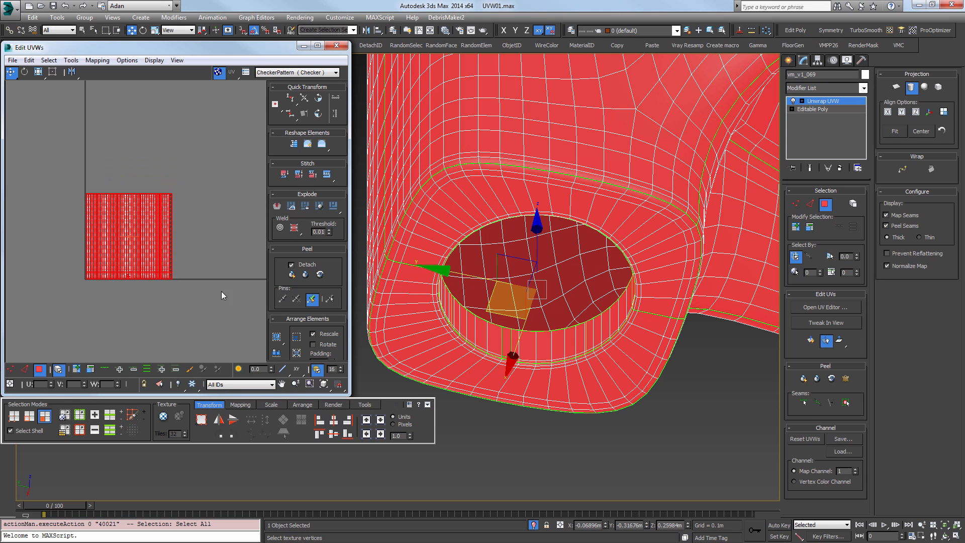
pyautogui.click(276, 352)
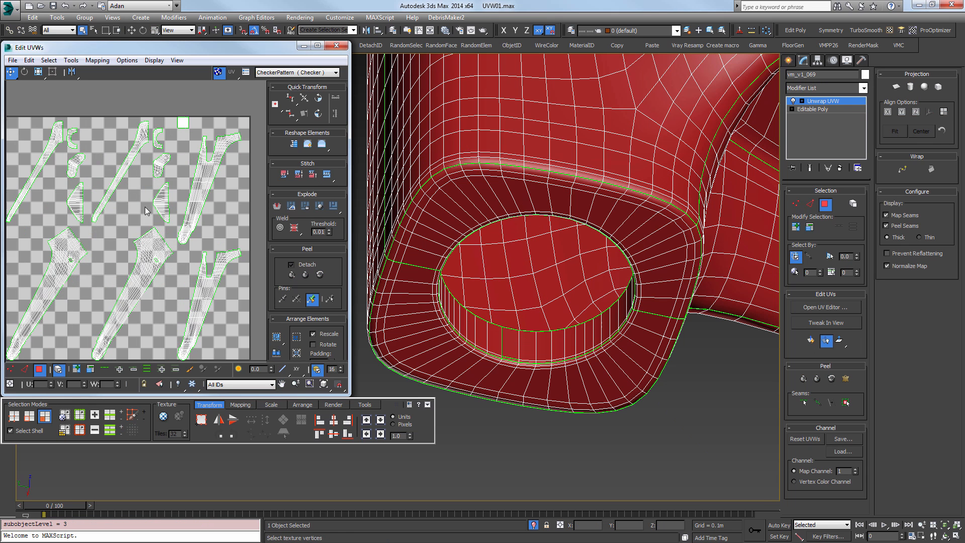
# Select the narrow arm-side islands one at a time and examine where their faces lie on the bracket.
pyautogui.click(136, 141)
pyautogui.click(38, 160)
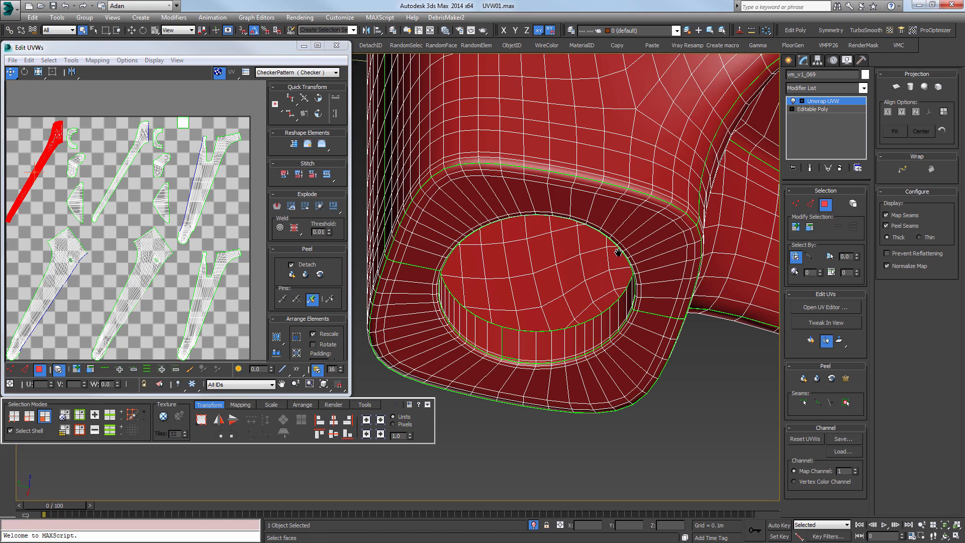
pyautogui.press('z')
pyautogui.keyDown('alt'); pyautogui.moveTo(640, 215); pyautogui.dragTo(473, 319, button='middle'); pyautogui.keyUp('alt')
pyautogui.scroll(4, 552, 270)
pyautogui.keyDown('alt'); pyautogui.moveTo(626, 247); pyautogui.dragTo(642, 241, button='middle'); pyautogui.keyUp('alt')
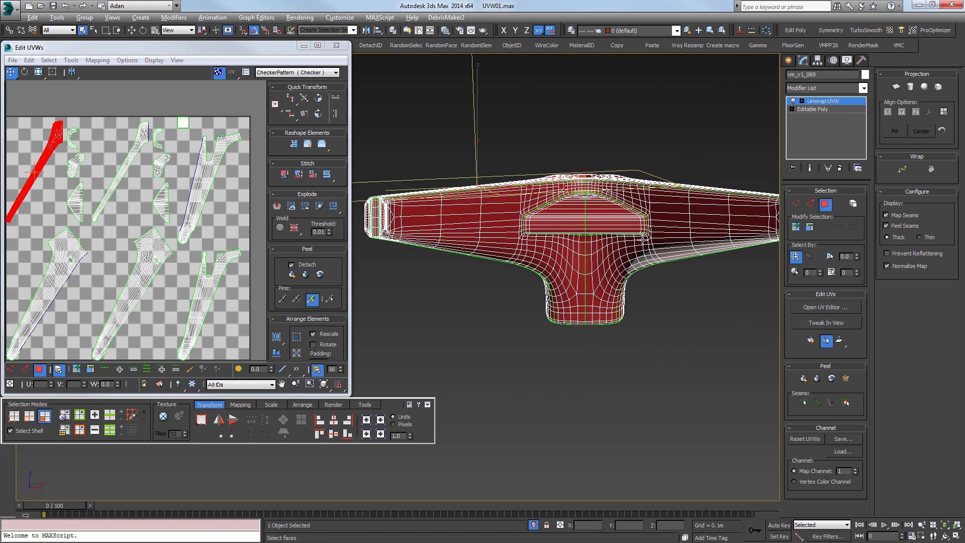
# Select the faces on the outer part of one bracket arm, including its forked end.
pyautogui.click(675, 231)
pyautogui.moveTo(711, 236); pyautogui.dragTo(580, 225, button='middle')
pyautogui.moveTo(579, 264); pyautogui.dragTo(674, 147)
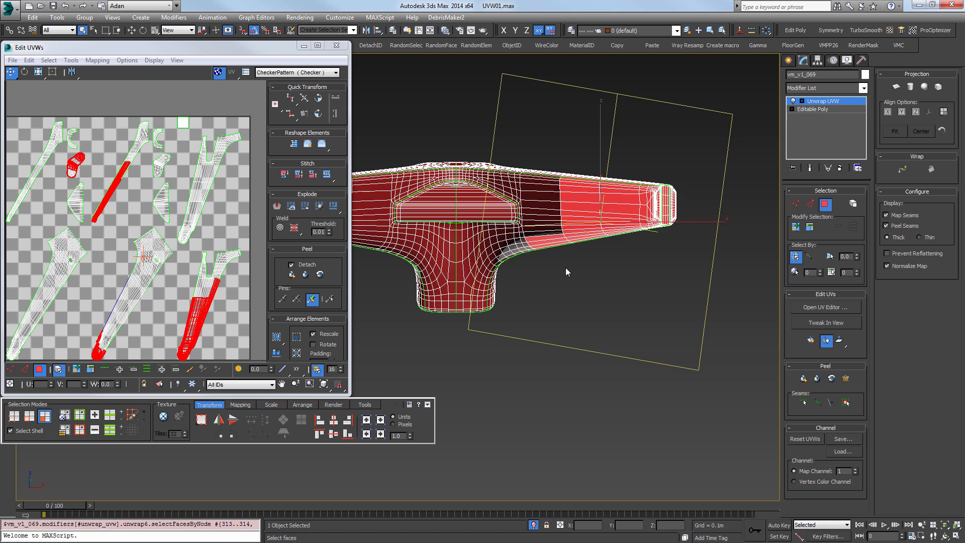
# Select the entire lower forked arm island and mirror it horizontally.
pyautogui.keyDown('alt'); pyautogui.moveTo(565, 268); pyautogui.dragTo(546, 245, button='middle'); pyautogui.keyUp('alt')
pyautogui.click(218, 289)
pyautogui.scroll(-2, 200, 277)
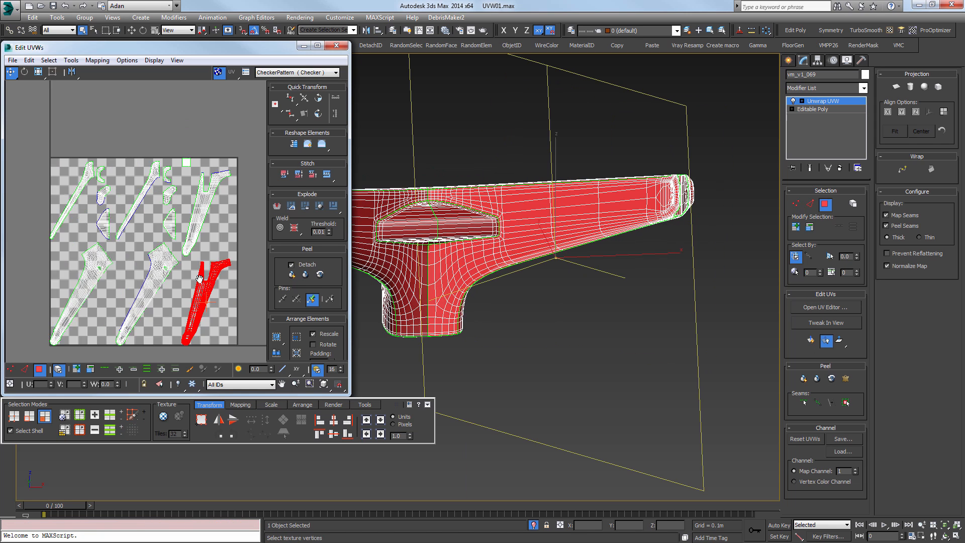
pyautogui.moveTo(200, 279); pyautogui.dragTo(226, 224, button='middle')
pyautogui.scroll(2, 224, 224)
pyautogui.moveTo(382, 221); pyautogui.dragTo(398, 222, button='middle')
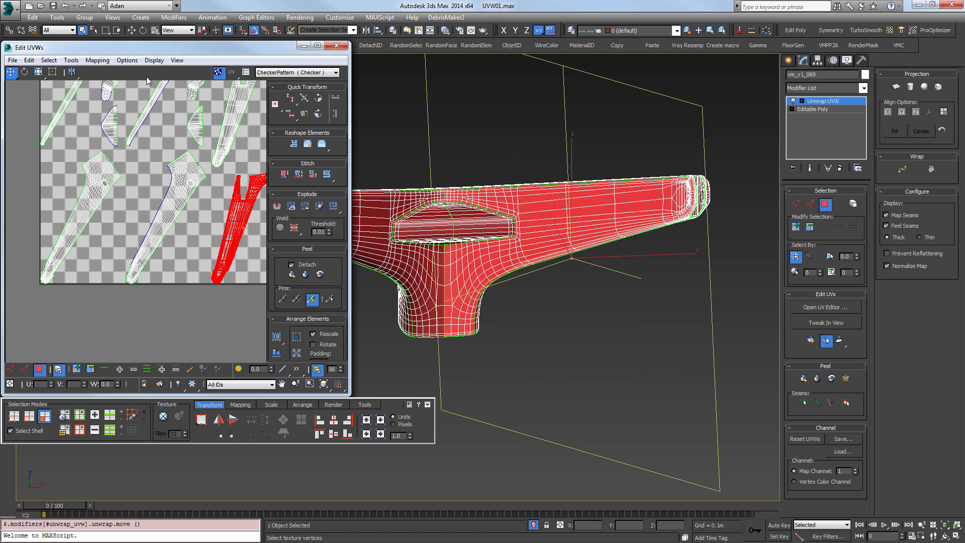
pyautogui.click(70, 74)
# Select one triangular island of the web between the arms and mirror it horizontally.
pyautogui.moveTo(517, 233); pyautogui.dragTo(569, 258, button='middle')
pyautogui.click(545, 254)
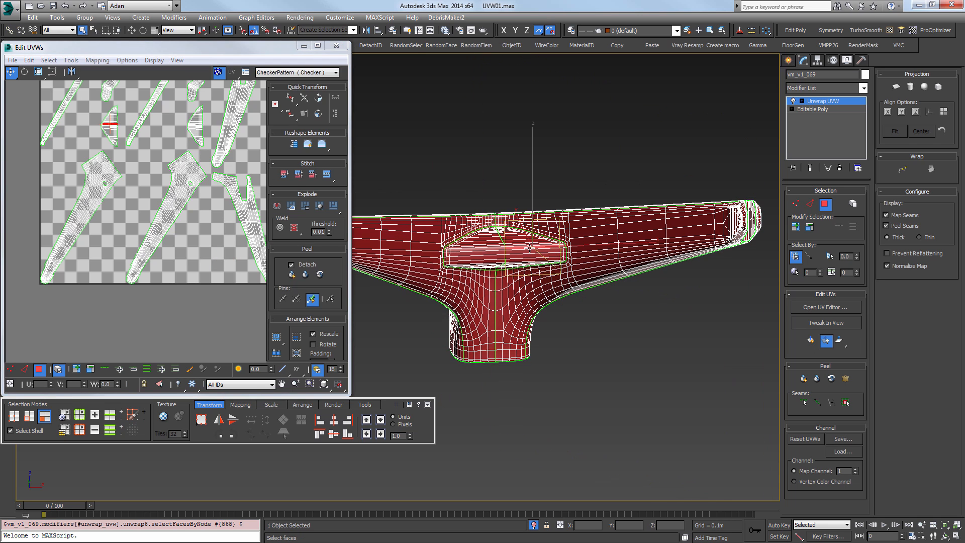
pyautogui.moveTo(110, 124); pyautogui.dragTo(113, 171, button='middle')
pyautogui.click(113, 171)
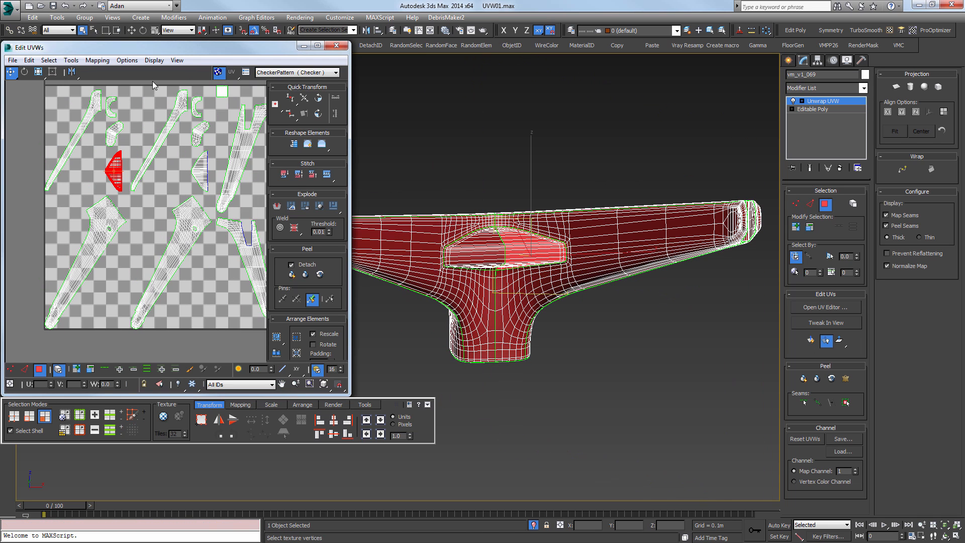
pyautogui.click(71, 73)
# Select the narrow island covering the top face of one arm and mirror it horizontally.
pyautogui.keyDown('alt'); pyautogui.moveTo(522, 260); pyautogui.dragTo(515, 297, button='middle'); pyautogui.keyUp('alt')
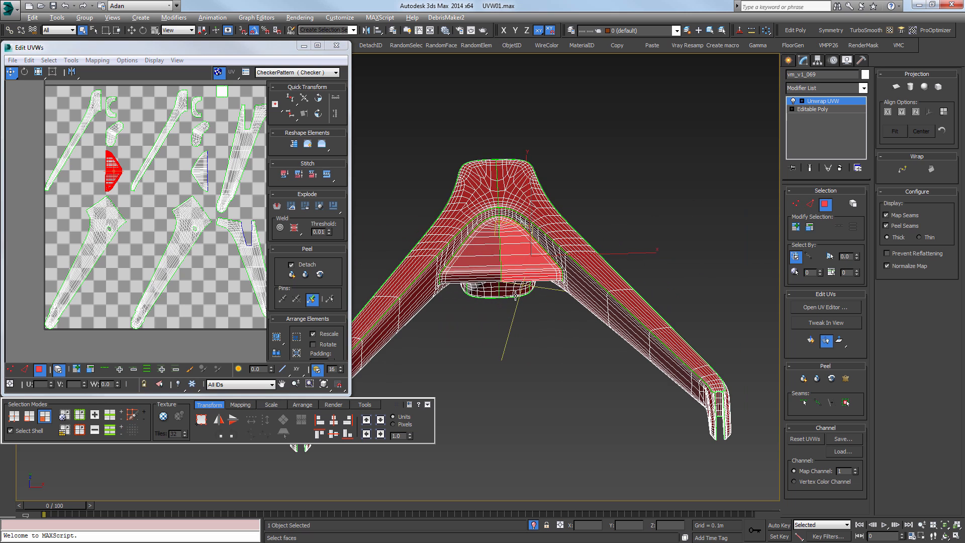
pyautogui.click(514, 192)
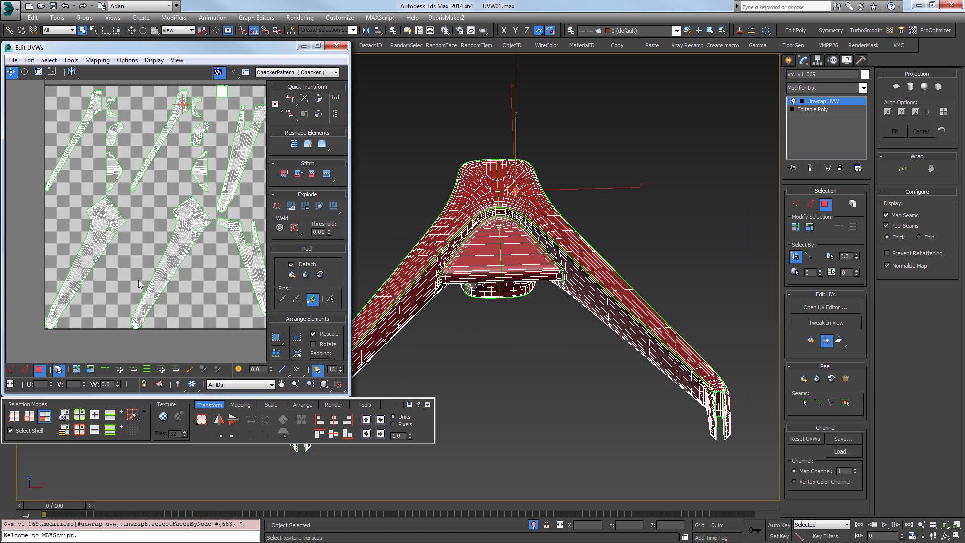
pyautogui.click(181, 102)
pyautogui.click(72, 73)
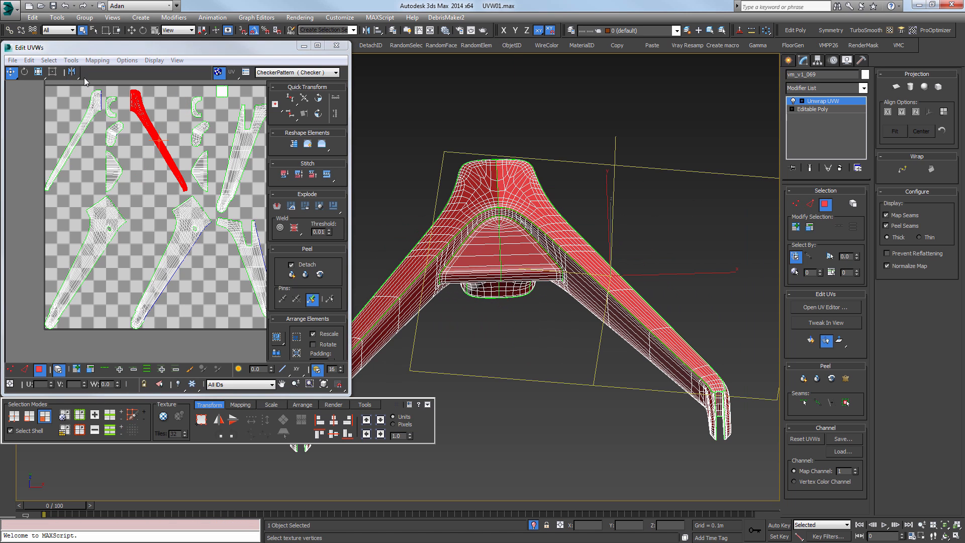
# Select the large side-face island containing the small slotted hole and mirror it horizontally.
pyautogui.keyDown('alt'); pyautogui.moveTo(603, 349); pyautogui.dragTo(735, 324, button='middle'); pyautogui.keyUp('alt')
pyautogui.click(696, 339)
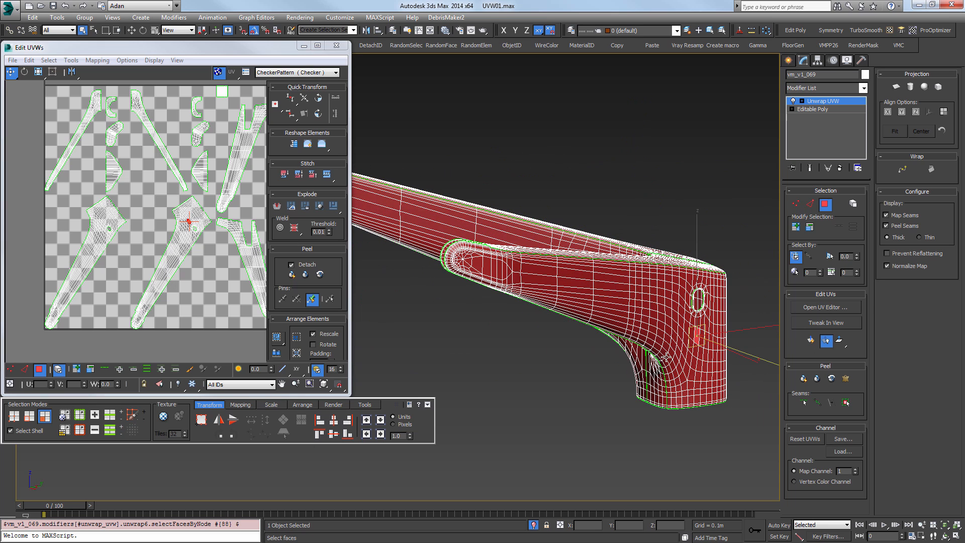
pyautogui.click(198, 220)
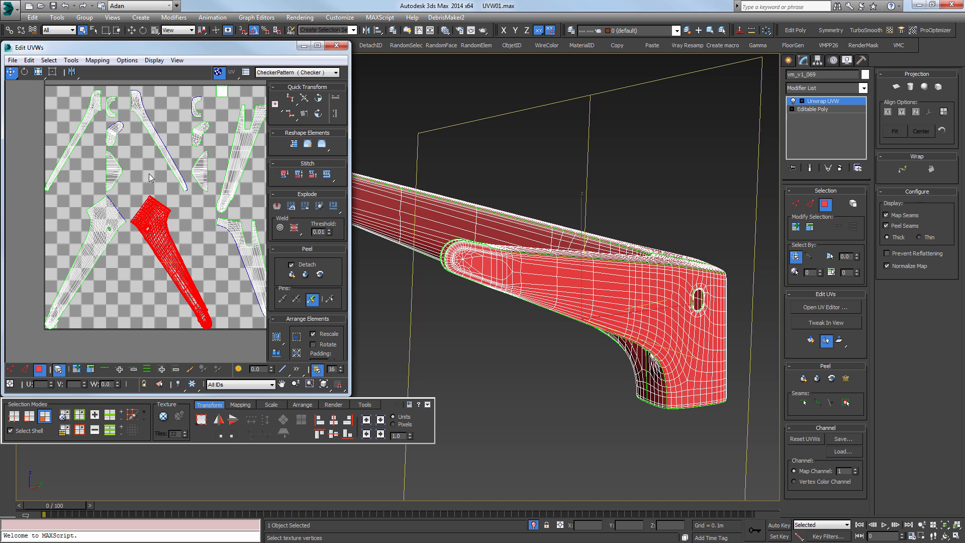
# Move the two narrow top-face islands above the UV tile and place them side by side with their straight edges facing.
pyautogui.scroll(3, 149, 174)
pyautogui.click(132, 122)
pyautogui.moveTo(146, 156); pyautogui.dragTo(175, 211, button='middle')
pyautogui.scroll(3, 181, 224)
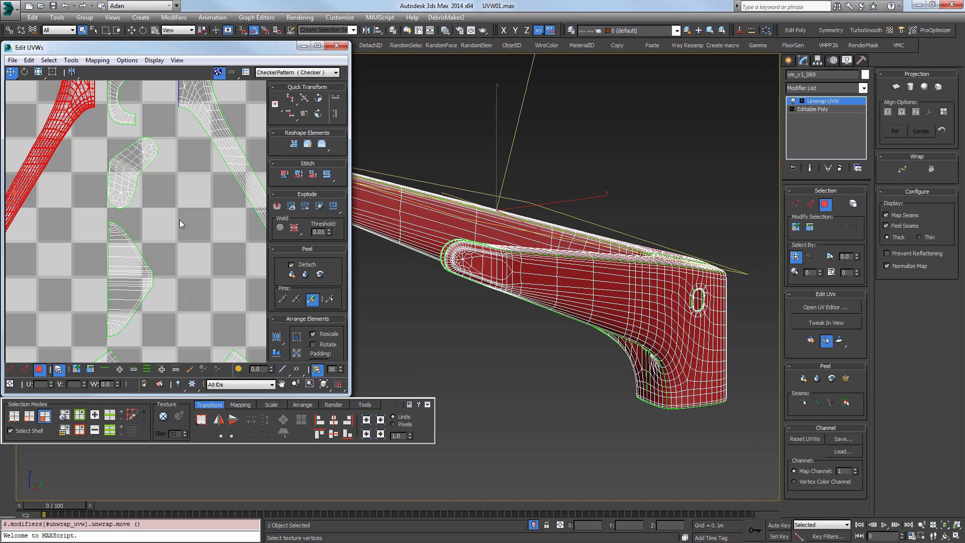
pyautogui.moveTo(128, 128); pyautogui.dragTo(231, 363, button='middle')
pyautogui.moveTo(170, 296); pyautogui.dragTo(119, 154)
pyautogui.scroll(-1, 128, 221)
pyautogui.moveTo(128, 227); pyautogui.dragTo(143, 319, button='middle')
pyautogui.scroll(-1, 143, 319)
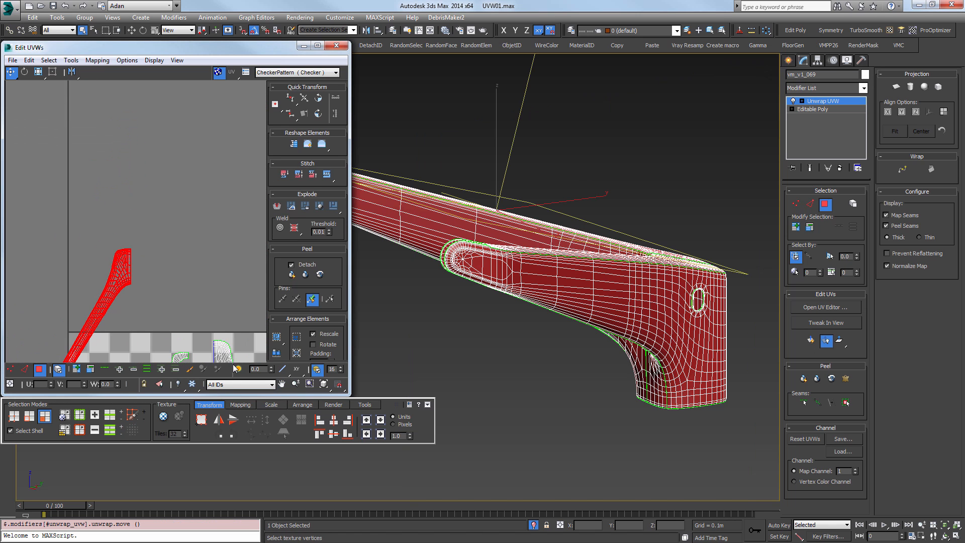
pyautogui.moveTo(221, 352); pyautogui.dragTo(154, 262)
# Select the straight centre edges of the top-face islands and stitch the two halves into one island.
pyautogui.scroll(3, 133, 264)
pyautogui.press('2')
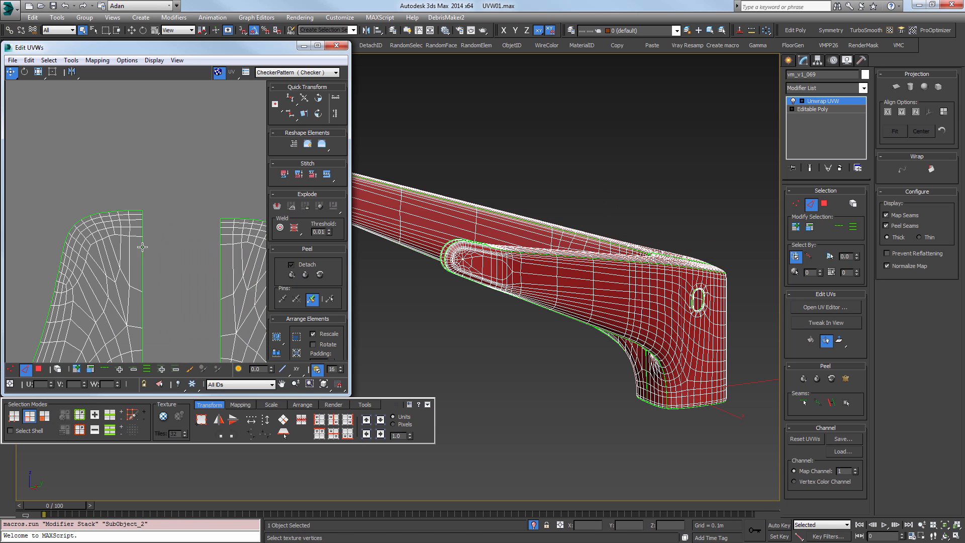
pyautogui.click(220, 261)
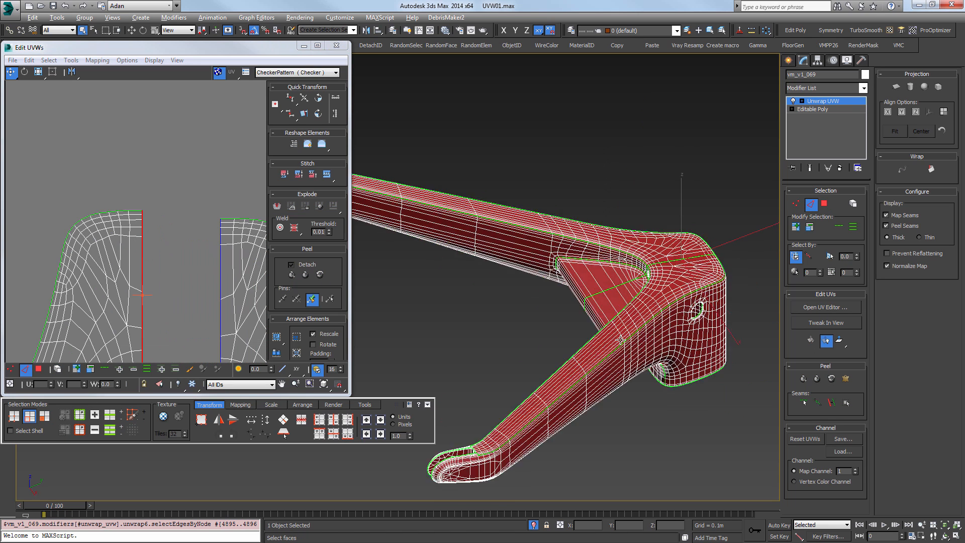
pyautogui.keyDown('alt'); pyautogui.moveTo(621, 341); pyautogui.dragTo(707, 257, button='middle'); pyautogui.keyUp('alt')
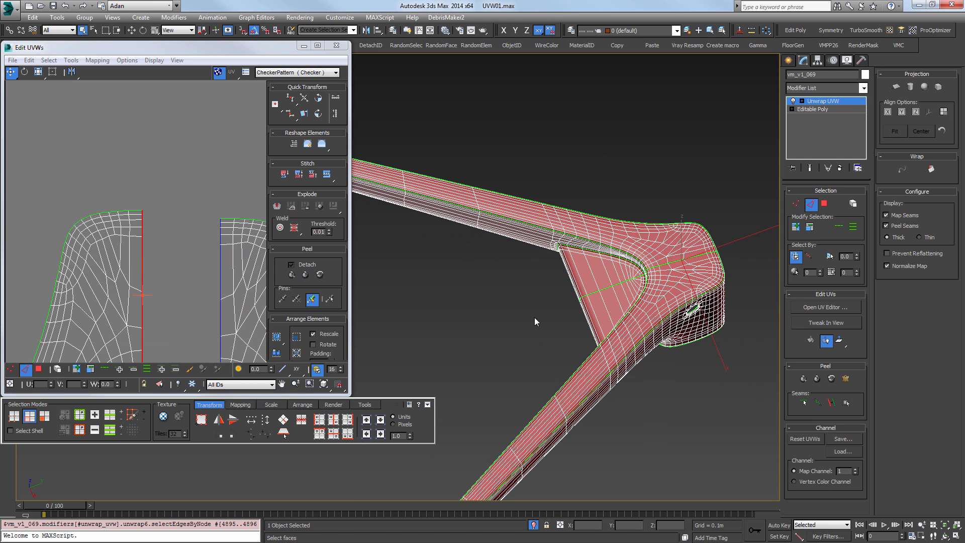
pyautogui.click(326, 175)
pyautogui.scroll(-3, 179, 222)
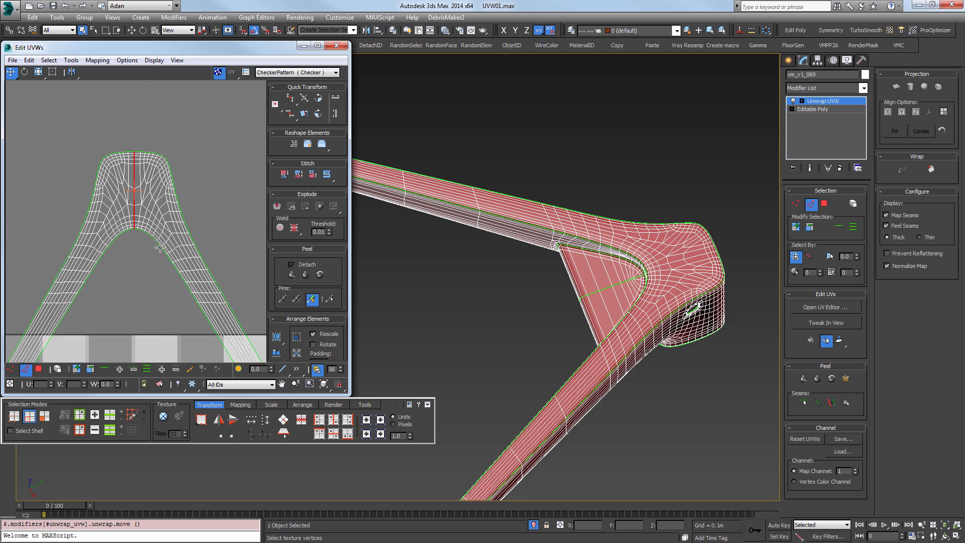
# Select the straight edge of the triangular web island and stitch its matching half to it.
pyautogui.scroll(5, 180, 226)
pyautogui.scroll(2, 180, 227)
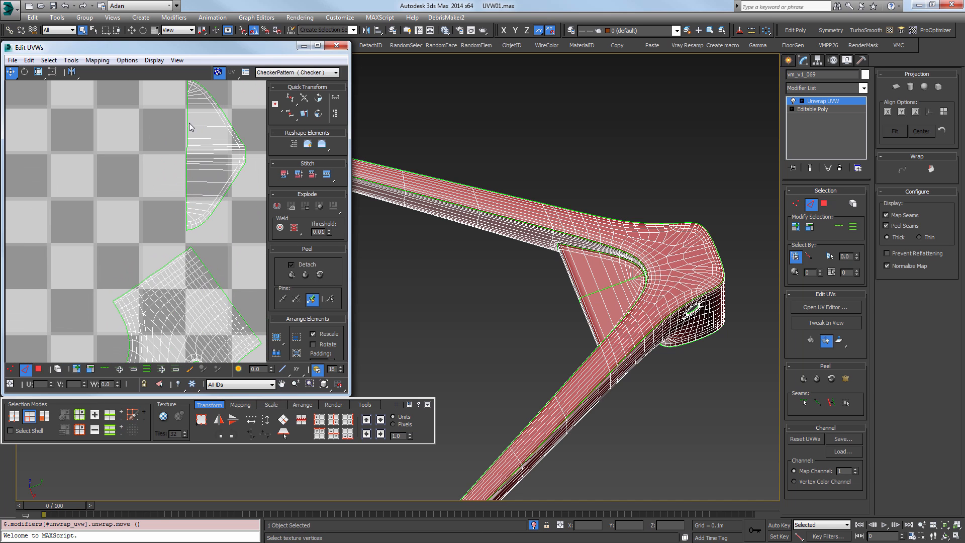
pyautogui.doubleClick(189, 123)
pyautogui.click(325, 179)
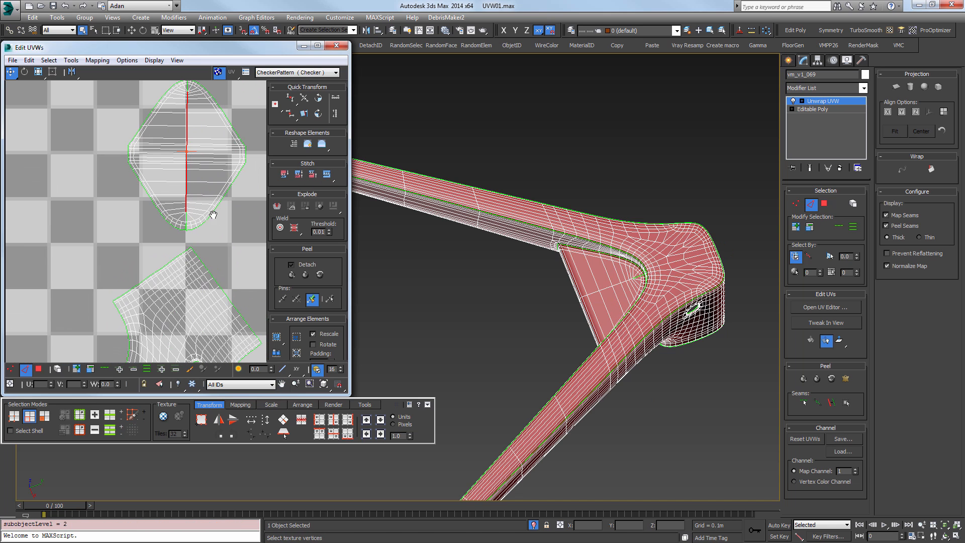
# Select and weld the split vertices at both ends of the web island's centre seam.
pyautogui.scroll(4, 31, 210)
pyautogui.moveTo(32, 209); pyautogui.dragTo(154, 264, button='middle')
pyautogui.press('1')
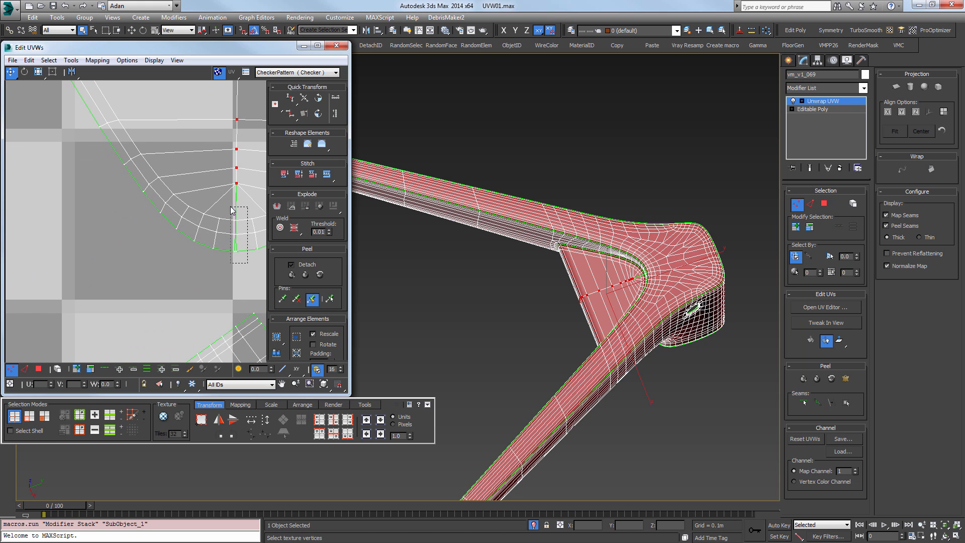
pyautogui.moveTo(232, 210); pyautogui.dragTo(231, 207)
pyautogui.moveTo(271, 228); pyautogui.dragTo(215, 327, button='middle')
pyautogui.scroll(2, 208, 225)
pyautogui.moveTo(202, 217); pyautogui.dragTo(213, 262)
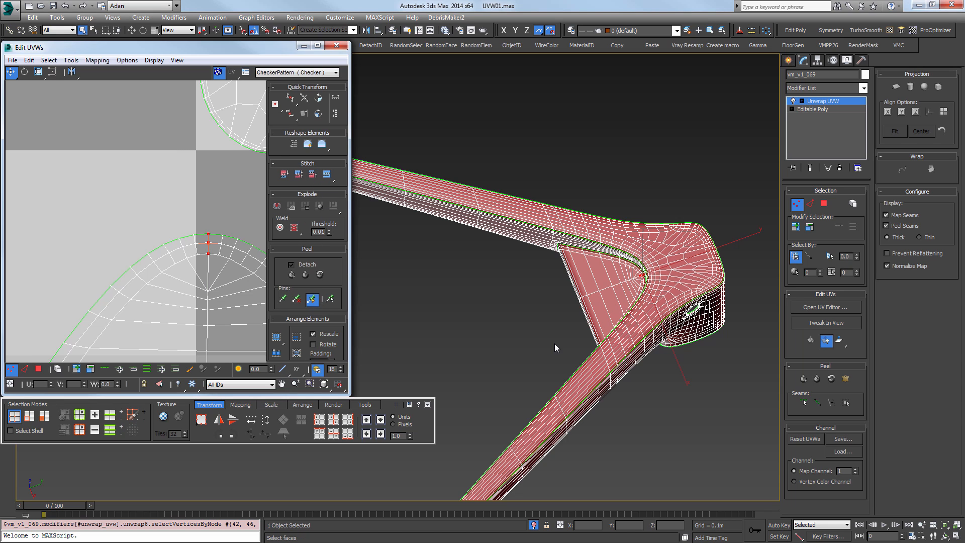
# Select parts of the C-shaped island and examine which area of the bracket's underside they cover.
pyautogui.scroll(-5, 627, 334)
pyautogui.keyDown('alt'); pyautogui.moveTo(629, 324); pyautogui.dragTo(678, 285, button='middle'); pyautogui.keyUp('alt')
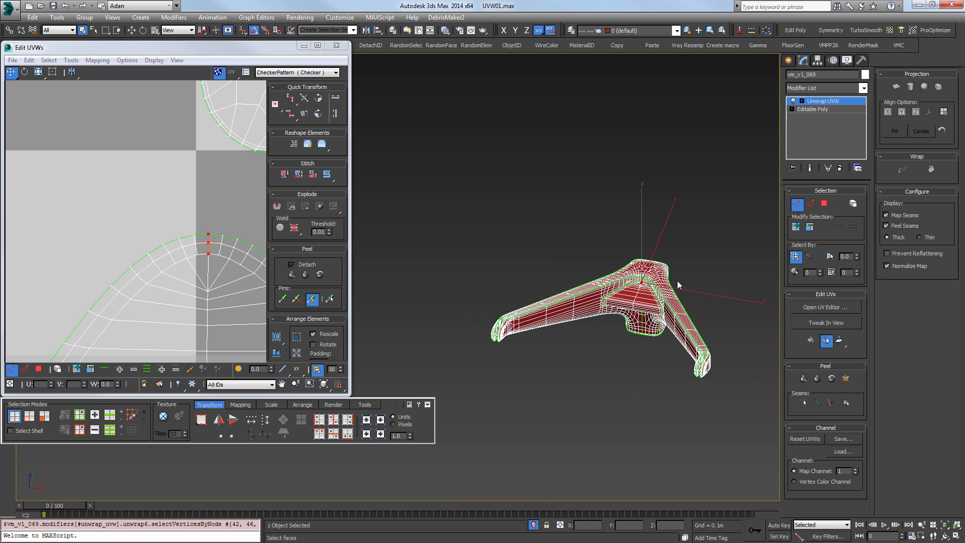
pyautogui.scroll(-10, 198, 225)
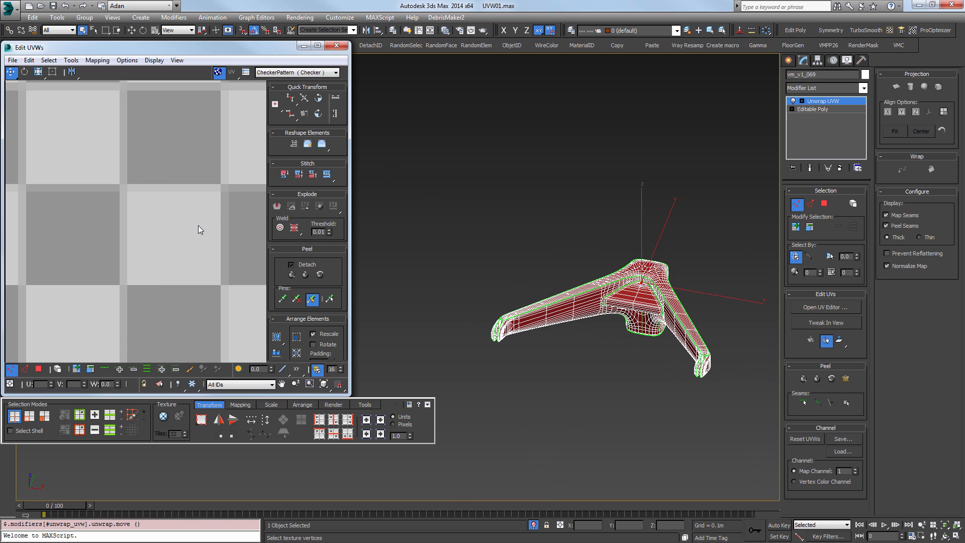
pyautogui.scroll(5, 176, 214)
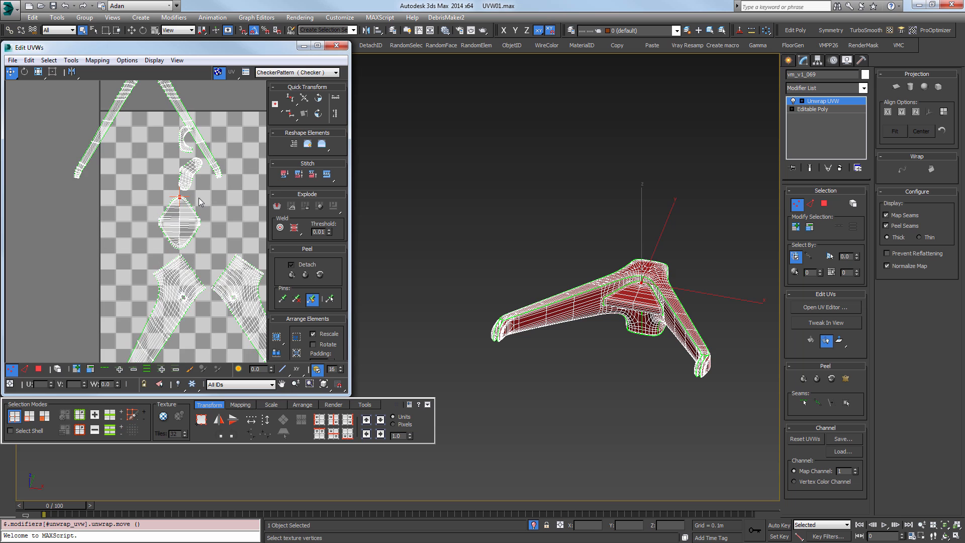
pyautogui.click(159, 152)
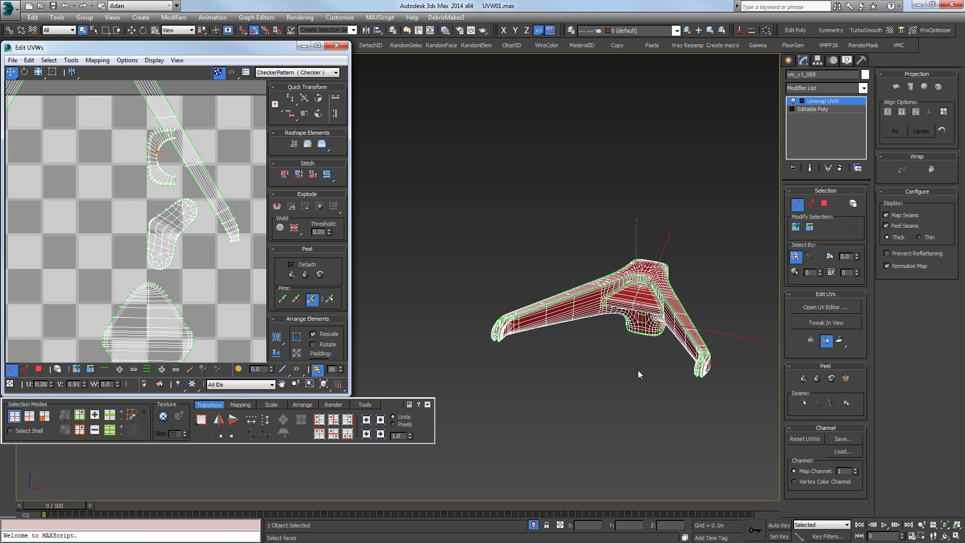
pyautogui.keyDown('alt'); pyautogui.moveTo(637, 370); pyautogui.dragTo(653, 302, button='middle'); pyautogui.keyUp('alt')
pyautogui.scroll(8, 653, 297)
pyautogui.click(810, 203)
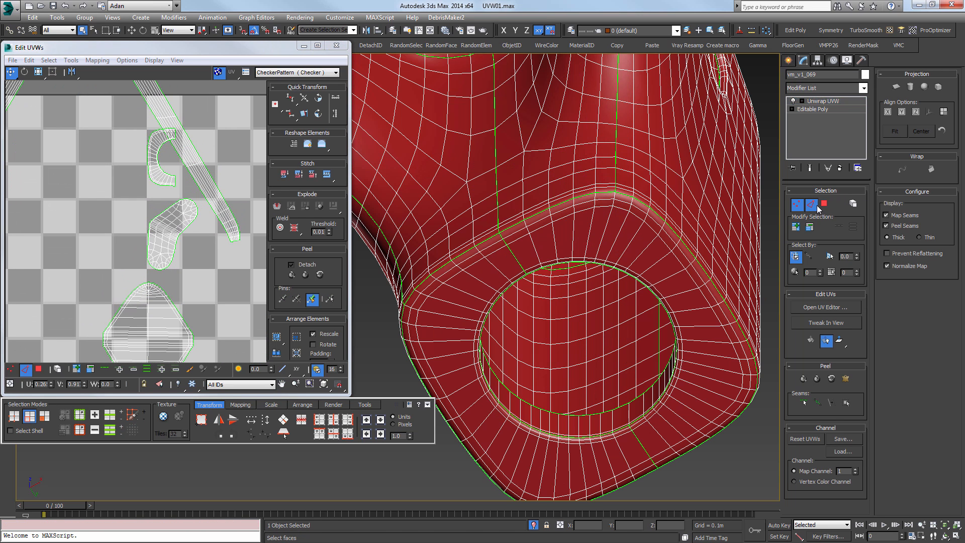
pyautogui.moveTo(169, 197); pyautogui.dragTo(170, 197)
# Select both C-shaped islands forming the rim around the bottom hole and apply a planar projection to them.
pyautogui.scroll(-4, 169, 197)
pyautogui.moveTo(236, 193); pyautogui.dragTo(140, 208, button='middle')
pyautogui.moveTo(175, 357); pyautogui.dragTo(109, 285, button='middle')
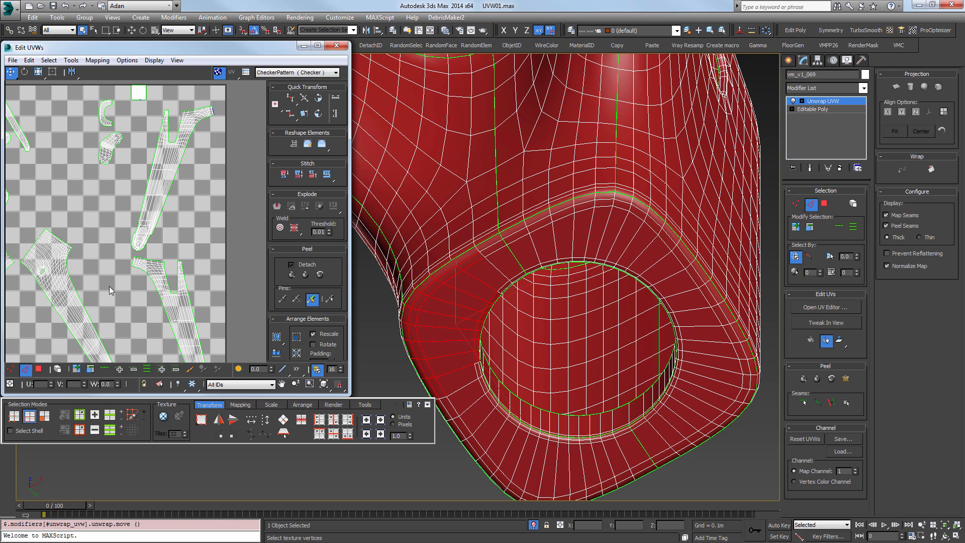
pyautogui.click(31, 370)
pyautogui.moveTo(108, 107); pyautogui.dragTo(169, 169, button='middle')
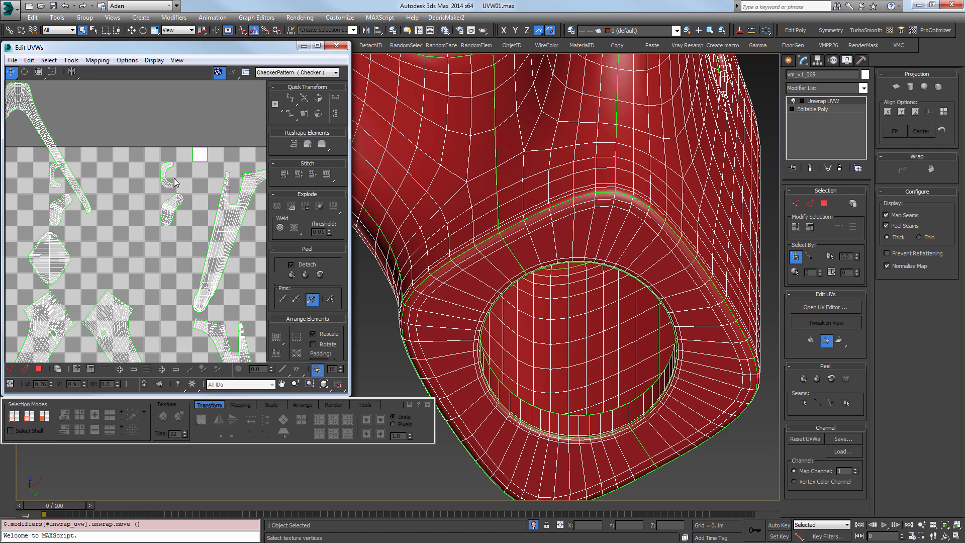
pyautogui.click(38, 369)
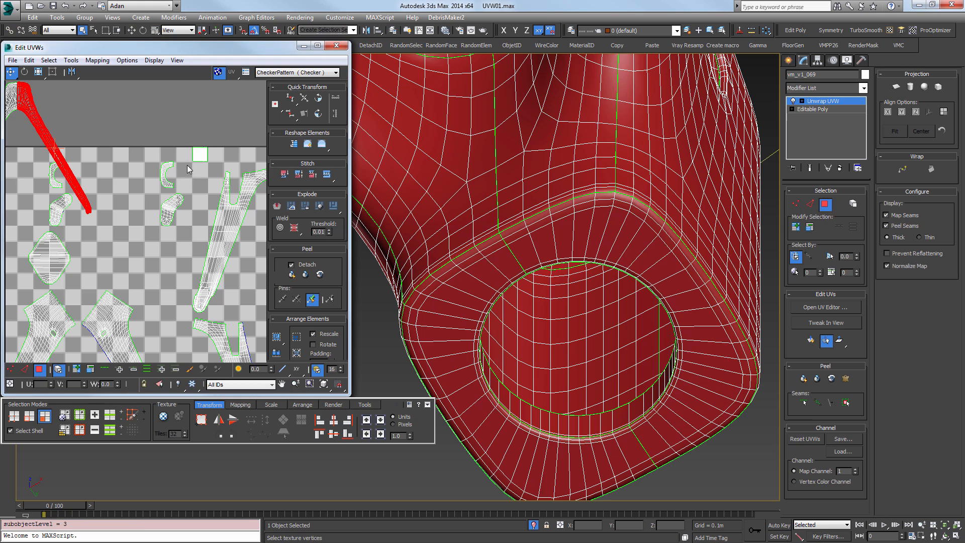
pyautogui.click(161, 173)
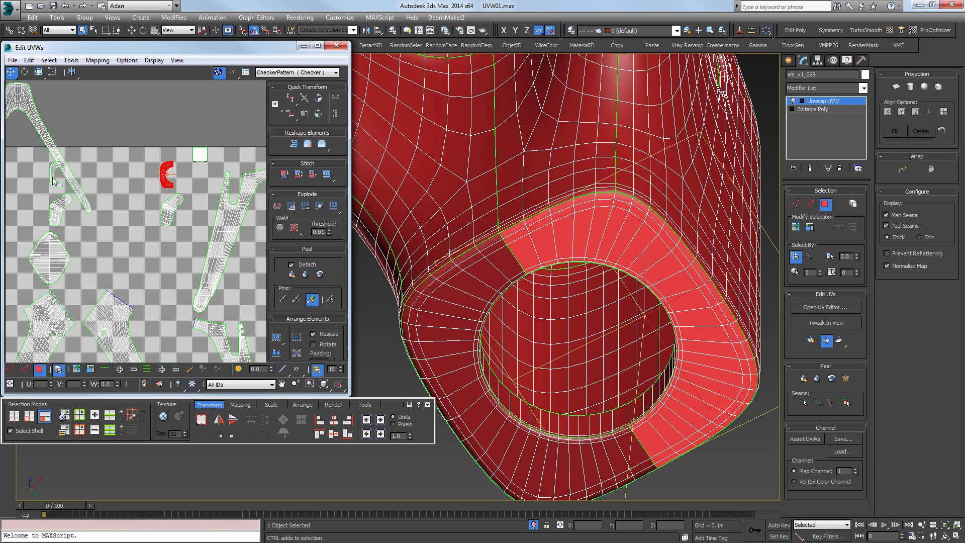
pyautogui.keyDown('ctrl'); pyautogui.click(60, 186); pyautogui.keyUp('ctrl')
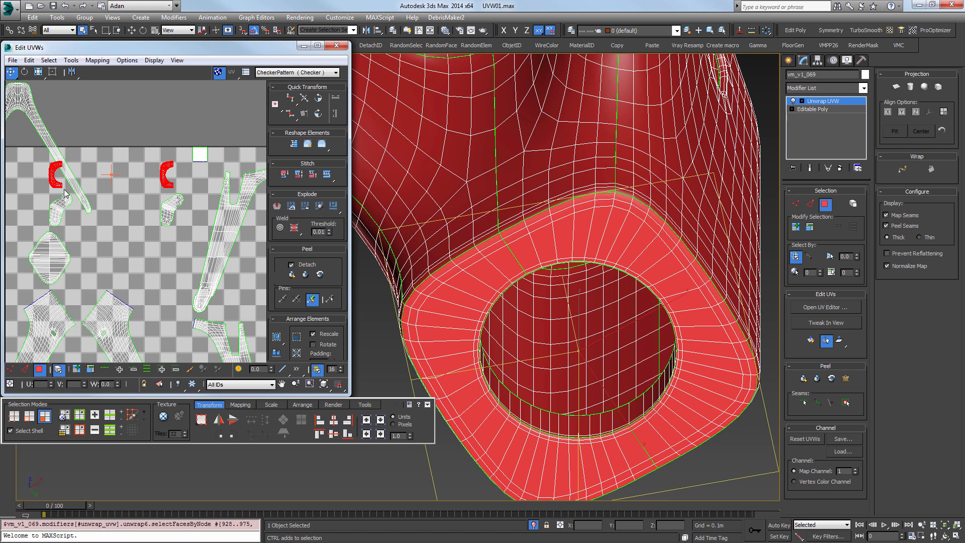
pyautogui.click(898, 89)
pyautogui.scroll(-3, 205, 223)
pyautogui.moveTo(205, 223); pyautogui.dragTo(191, 102, button='middle')
pyautogui.click(898, 90)
pyautogui.scroll(-2, 254, 161)
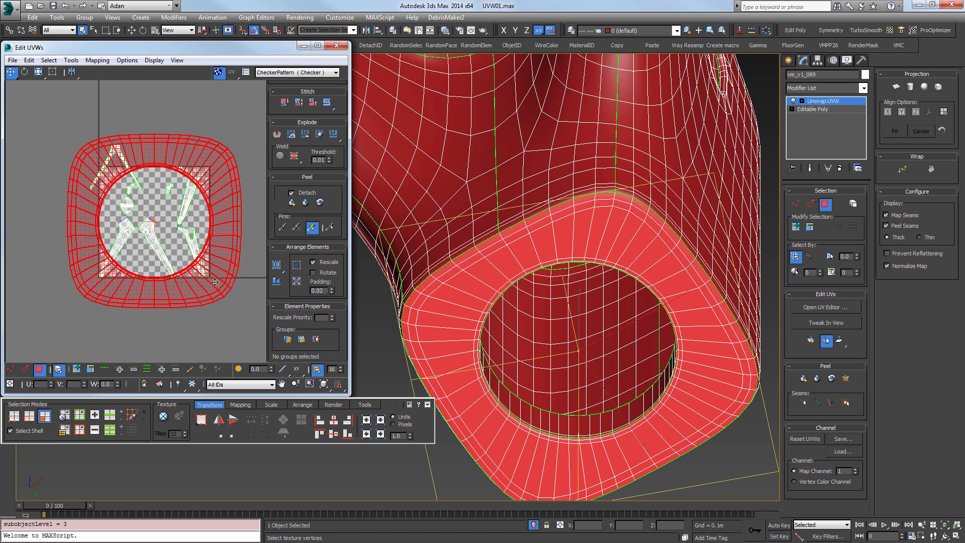
# Pack all of the UV islands into the tile with rescaling on and 0.02 padding.
pyautogui.click(251, 315)
pyautogui.hotkey('ctrl', 'a')
pyautogui.click(276, 267)
pyautogui.click(195, 314)
pyautogui.scroll(3, 167, 188)
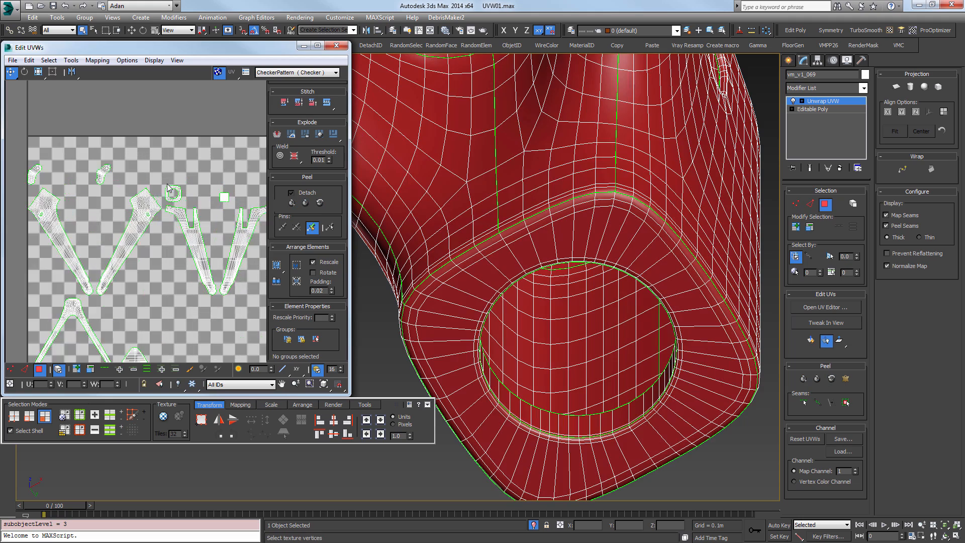
pyautogui.scroll(2, 168, 188)
pyautogui.scroll(-3, 174, 232)
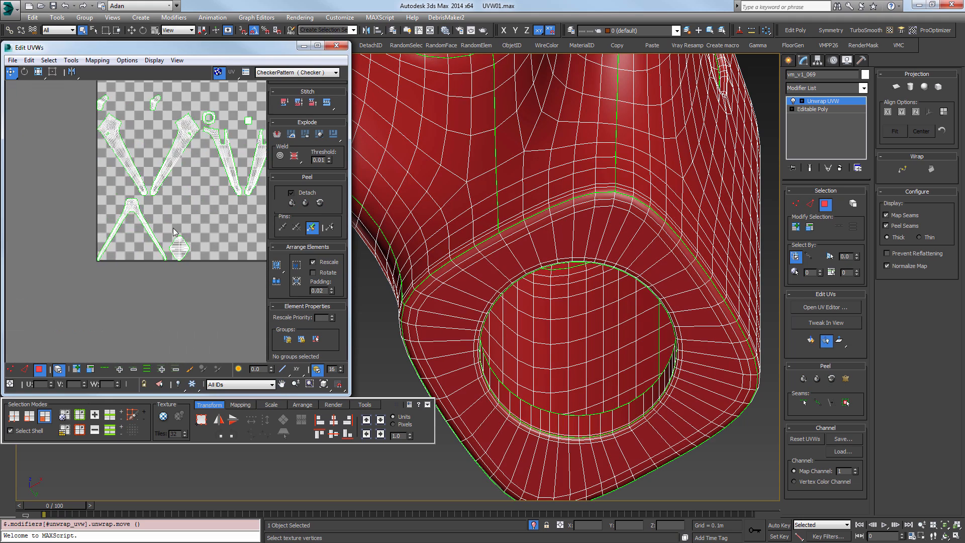
# Select one of the long side-wall islands and examine which part of the bracket's outer side it covers.
pyautogui.scroll(3, 160, 216)
pyautogui.moveTo(168, 139); pyautogui.dragTo(171, 262, button='middle')
pyautogui.click(200, 177)
pyautogui.scroll(-4, 216, 156)
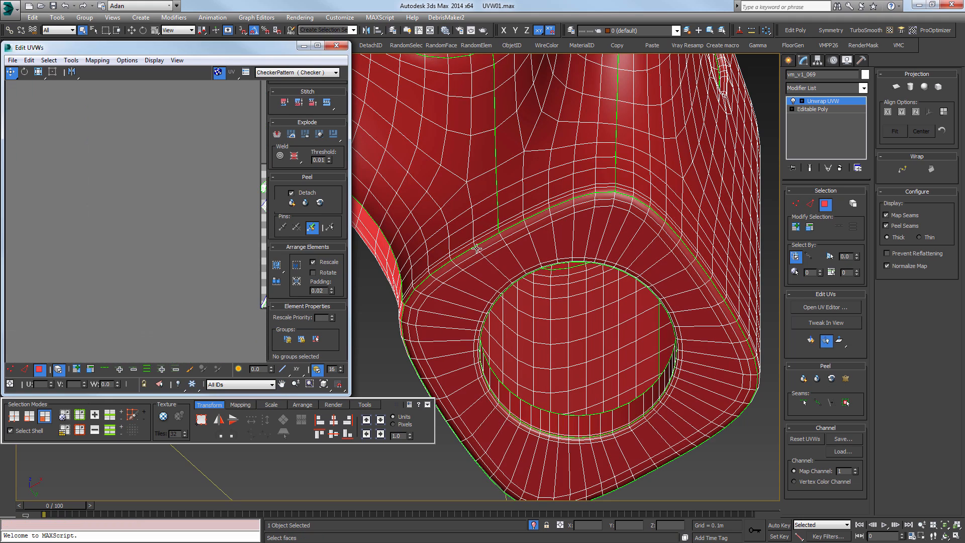
pyautogui.scroll(-7, 522, 247)
pyautogui.keyDown('alt'); pyautogui.moveTo(525, 246); pyautogui.dragTo(666, 309, button='middle'); pyautogui.keyUp('alt')
pyautogui.moveTo(446, 219); pyautogui.dragTo(534, 226, button='middle')
pyautogui.scroll(5, 537, 236)
pyautogui.scroll(3, 531, 224)
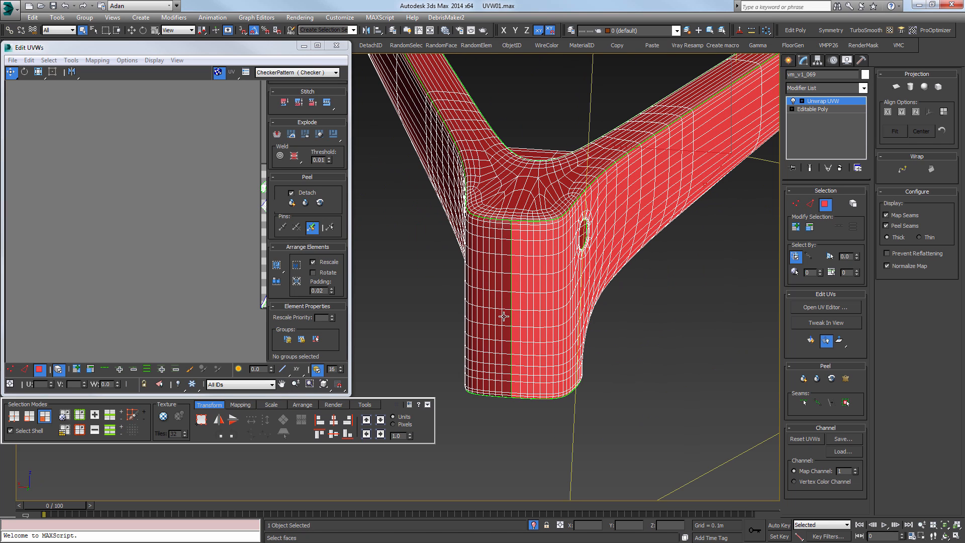
pyautogui.click(204, 221)
pyautogui.scroll(-5, 125, 197)
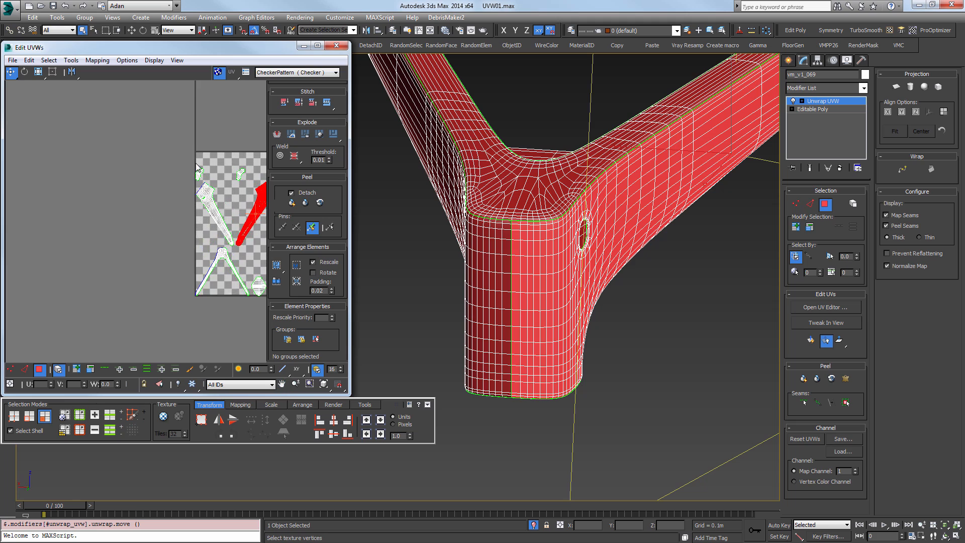
# Move the selected side-wall island out of the tile, placing it just beside the tile edge and its matching half.
pyautogui.moveTo(254, 194); pyautogui.dragTo(176, 201, button='middle')
pyautogui.scroll(5, 176, 201)
pyautogui.moveTo(199, 200); pyautogui.dragTo(2, 221)
pyautogui.moveTo(117, 221); pyautogui.dragTo(281, 211, button='middle')
pyautogui.scroll(3, 152, 201)
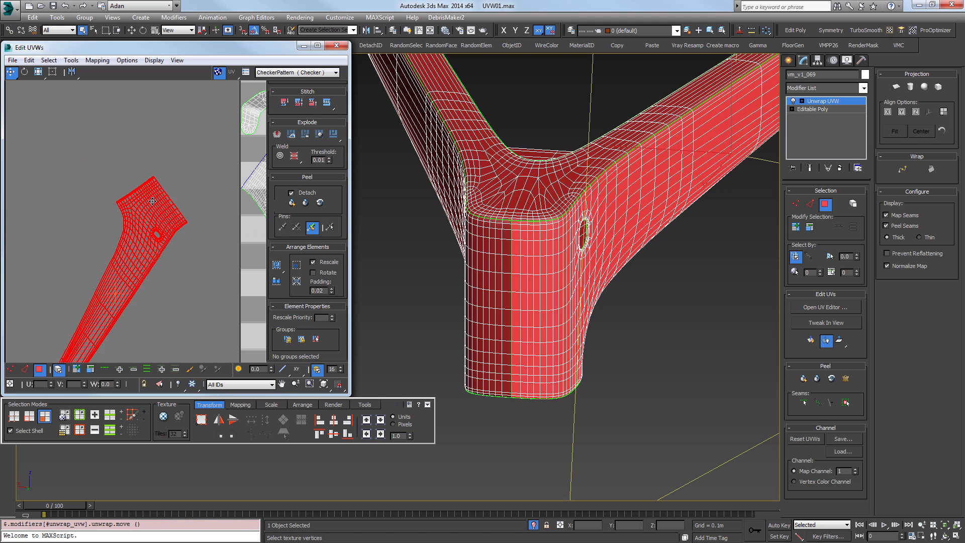
pyautogui.moveTo(156, 216); pyautogui.dragTo(214, 180)
pyautogui.moveTo(214, 179); pyautogui.dragTo(98, 193, button='middle')
pyautogui.scroll(3, 98, 194)
pyautogui.moveTo(108, 190); pyautogui.dragTo(86, 195)
# Select the wide end edge of the moved side-wall island and align the island so that this edge stands vertical.
pyautogui.click(171, 193)
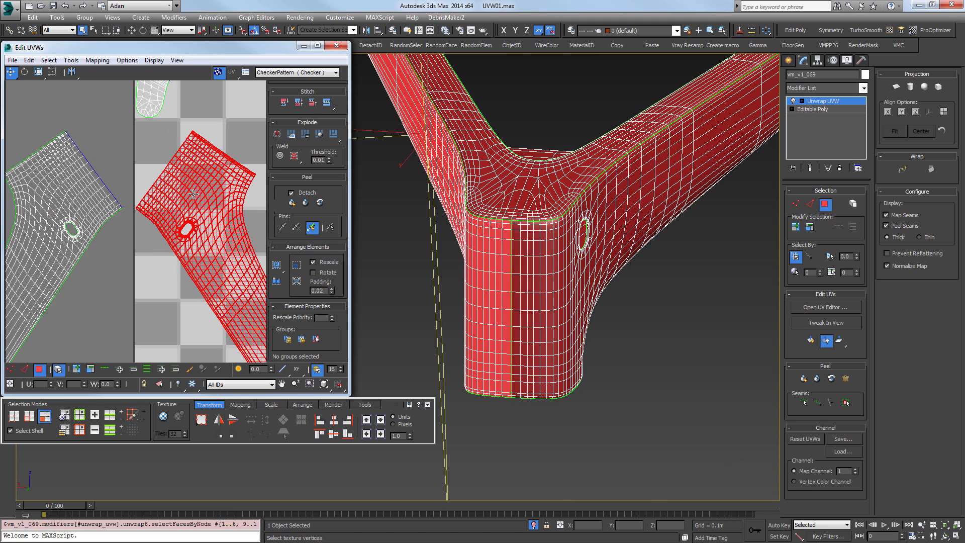
pyautogui.moveTo(118, 173); pyautogui.dragTo(132, 192, button='middle')
pyautogui.press('2')
pyautogui.click(113, 199)
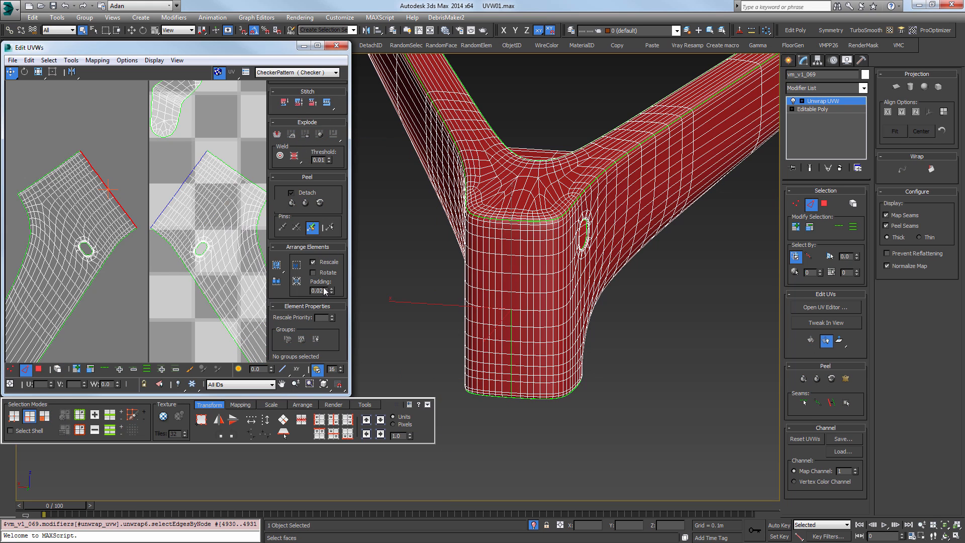
pyautogui.scroll(3, 329, 238)
pyautogui.click(305, 111)
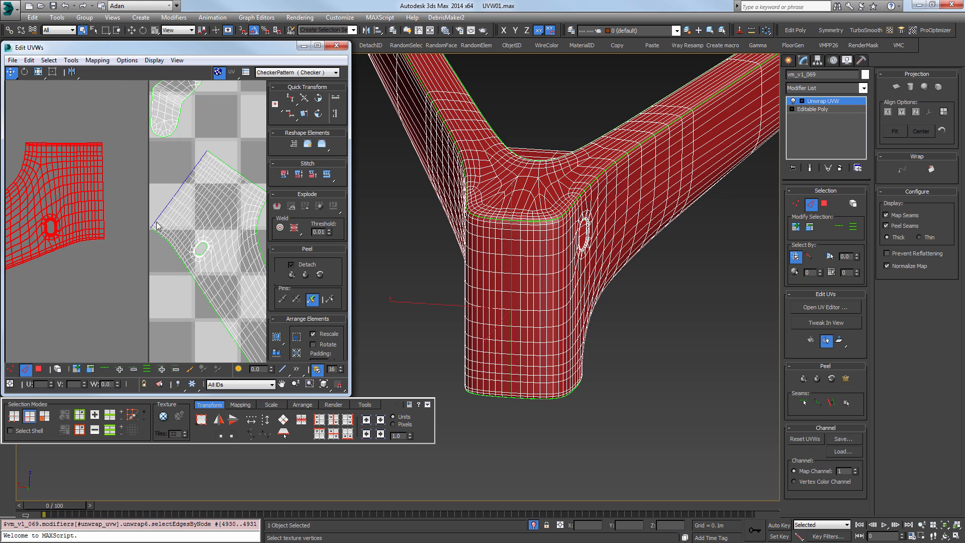
# Select the straightened end edge of the side-wall island and stitch the matching half to it with Stitch: Custom.
pyautogui.press('2')
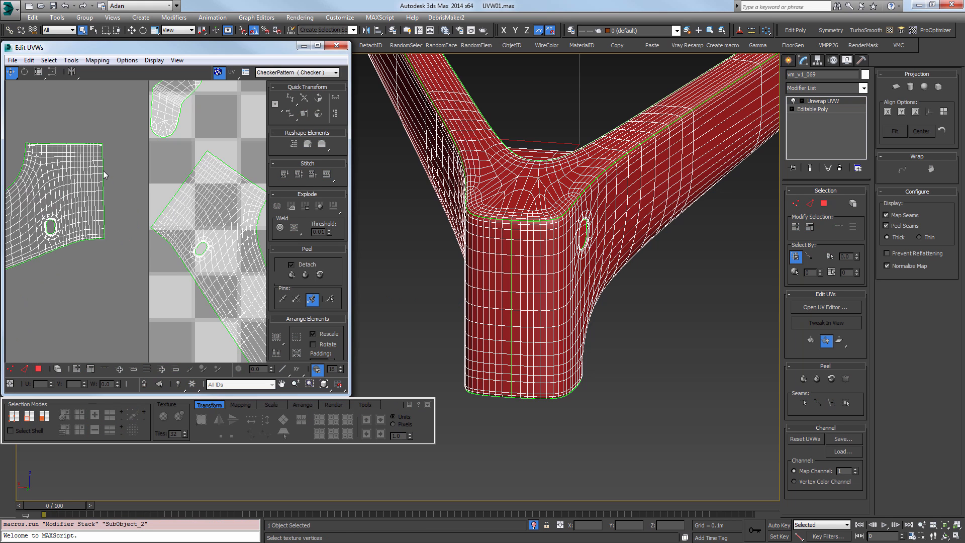
pyautogui.press('2')
pyautogui.doubleClick(102, 170)
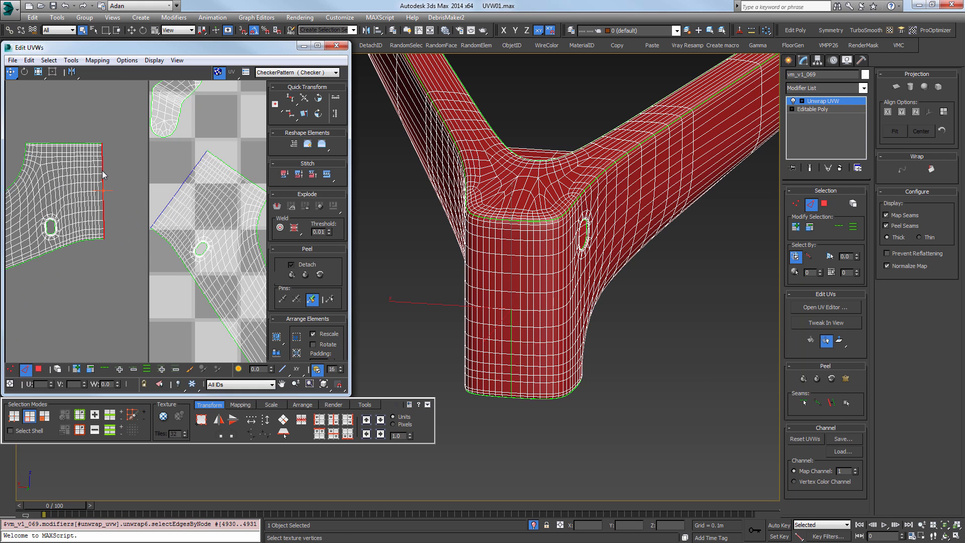
pyautogui.press('2')
pyautogui.press('2')
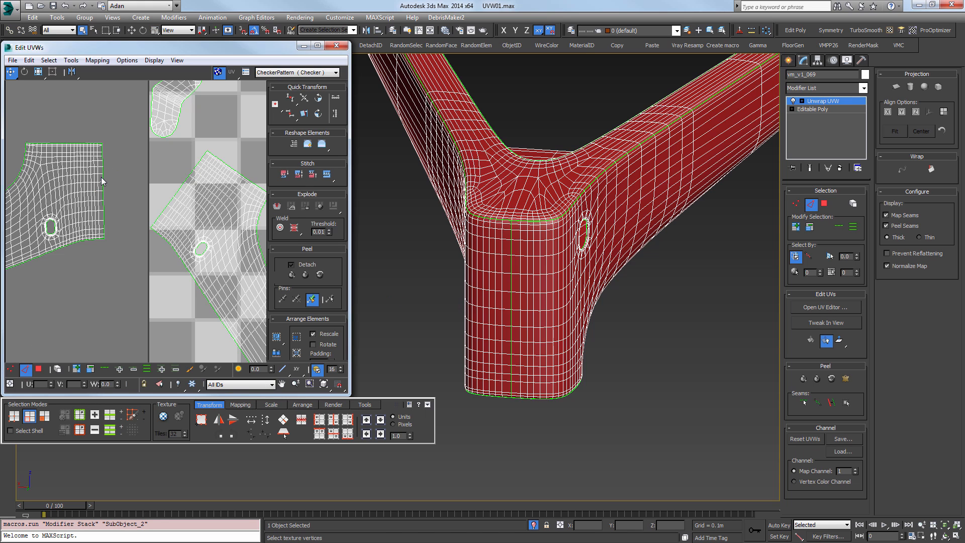
pyautogui.doubleClick(104, 177)
pyautogui.click(325, 175)
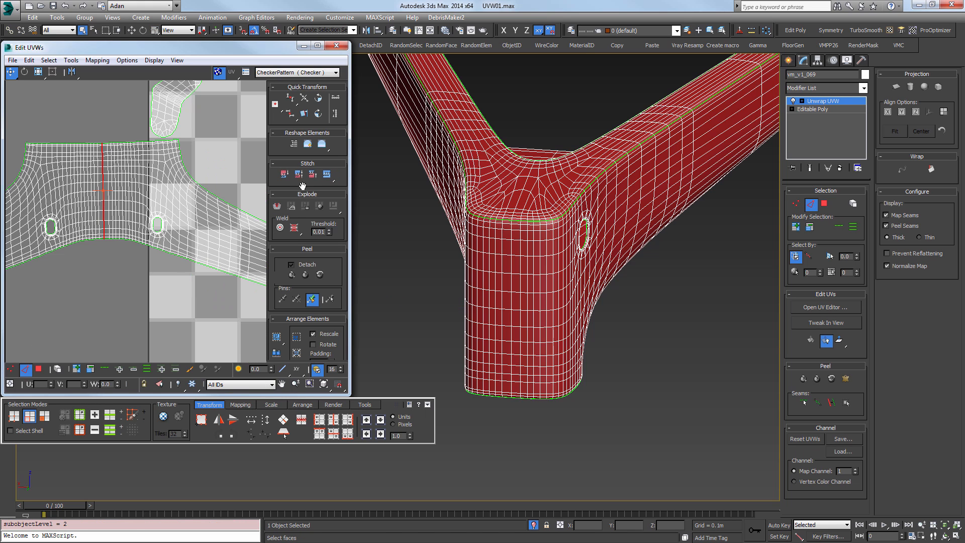
# Select the centre seam of the bracket face with the triangular opening and stitch its two island halves together.
pyautogui.moveTo(65, 221); pyautogui.dragTo(144, 211, button='middle')
pyautogui.moveTo(241, 261); pyautogui.dragTo(94, 186, button='middle')
pyautogui.moveTo(201, 226); pyautogui.dragTo(102, 180, button='middle')
pyautogui.scroll(-3, 551, 263)
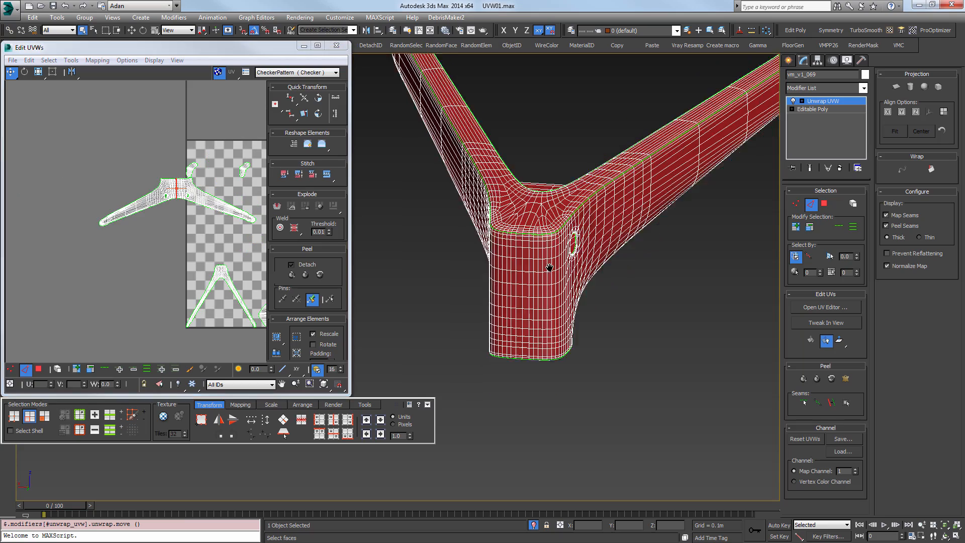
pyautogui.keyDown('alt'); pyautogui.moveTo(551, 265); pyautogui.dragTo(385, 265, button='middle'); pyautogui.keyUp('alt')
pyautogui.scroll(5, 512, 212)
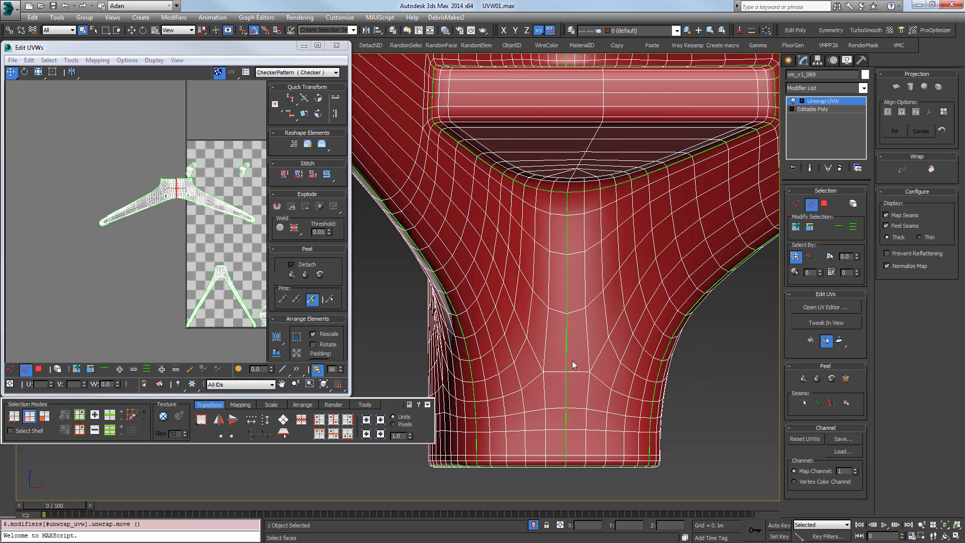
pyautogui.moveTo(254, 201); pyautogui.dragTo(125, 146, button='middle')
pyautogui.scroll(6, 190, 147)
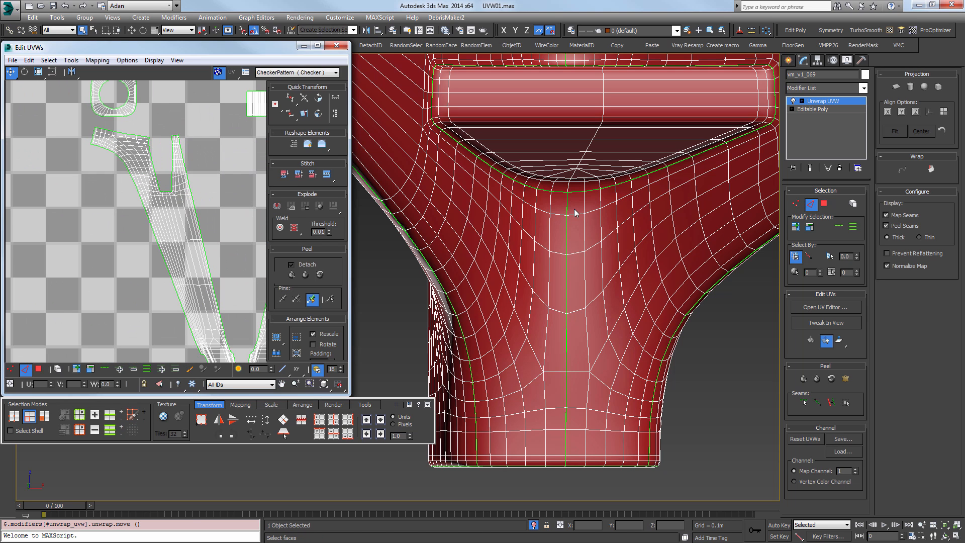
pyautogui.click(566, 223)
pyautogui.scroll(4, 232, 203)
pyautogui.moveTo(110, 194); pyautogui.dragTo(55, 292, button='middle')
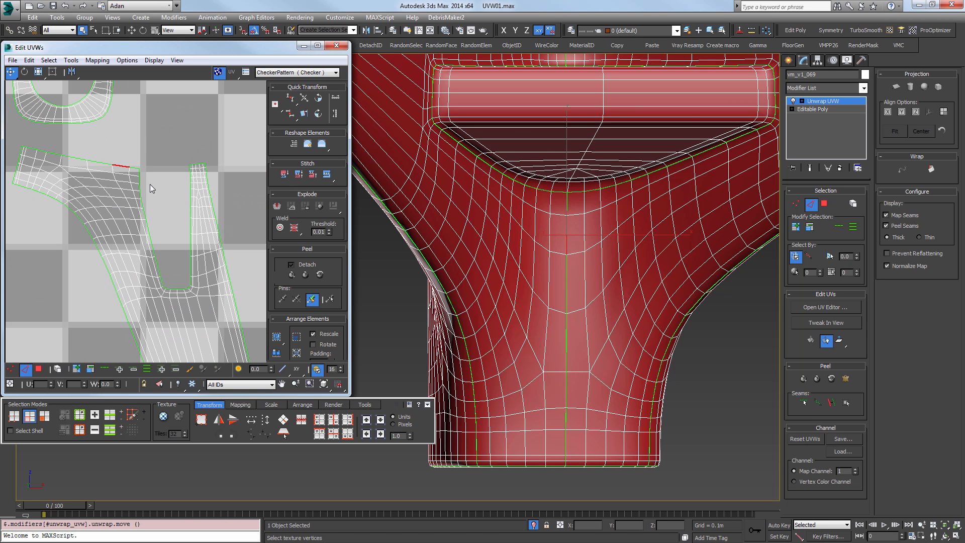
pyautogui.click(118, 165)
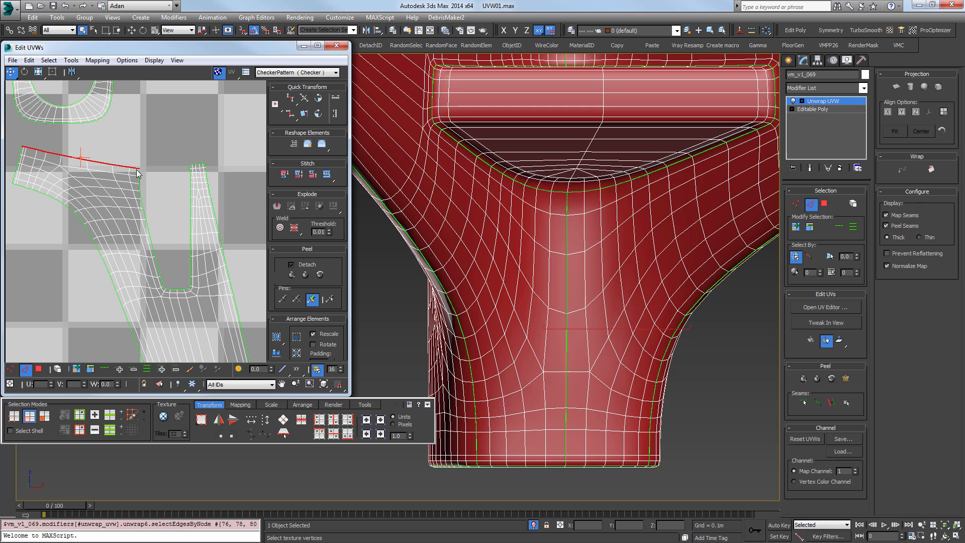
pyautogui.click(333, 175)
# Align the stitched Y-shaped island to its centre seam and rotate it upright with the stem pointing down.
pyautogui.moveTo(153, 240); pyautogui.dragTo(51, 327, button='middle')
pyautogui.scroll(-10, 163, 212)
pyautogui.moveTo(213, 207); pyautogui.dragTo(286, 116, button='middle')
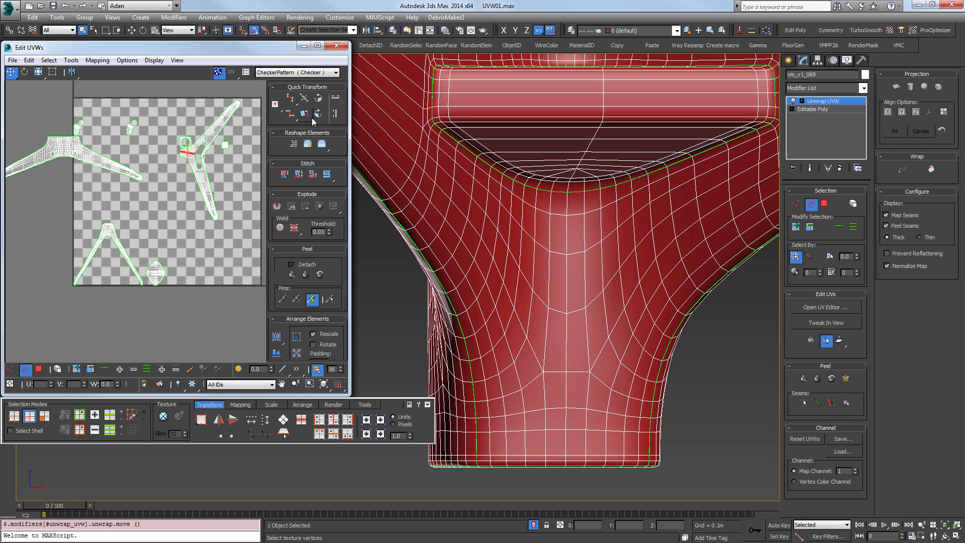
pyautogui.click(307, 118)
pyautogui.moveTo(207, 143)
pyautogui.mouseDown(button='middle')
pyautogui.moveTo(204, 156)
pyautogui.moveTo(191, 154)
pyautogui.mouseUp(button='middle')
pyautogui.scroll(5, 191, 154)
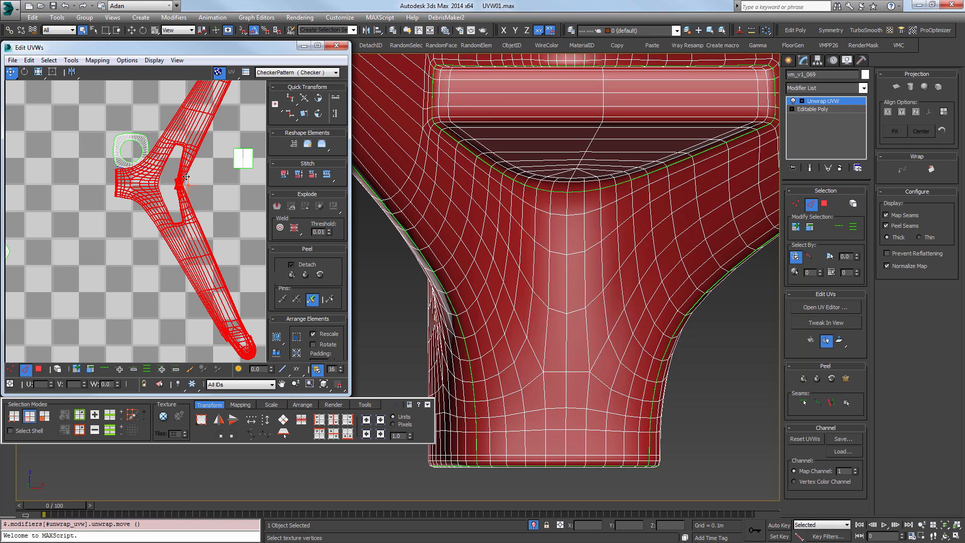
pyautogui.click(25, 72)
pyautogui.moveTo(206, 269); pyautogui.dragTo(199, 176)
# Move the upright Y-shaped island down to the tile's lower right edge, clear of the other islands.
pyautogui.scroll(-5, 199, 161)
pyautogui.moveTo(199, 161); pyautogui.dragTo(144, 169, button='middle')
pyautogui.scroll(-2, 145, 168)
pyautogui.press('w')
pyautogui.moveTo(145, 195); pyautogui.dragTo(209, 323)
pyautogui.moveTo(15, 285); pyautogui.dragTo(78, 229, button='middle')
pyautogui.moveTo(244, 245); pyautogui.dragTo(157, 130, button='middle')
pyautogui.scroll(8, 156, 130)
pyautogui.moveTo(264, 217); pyautogui.dragTo(125, 188, button='middle')
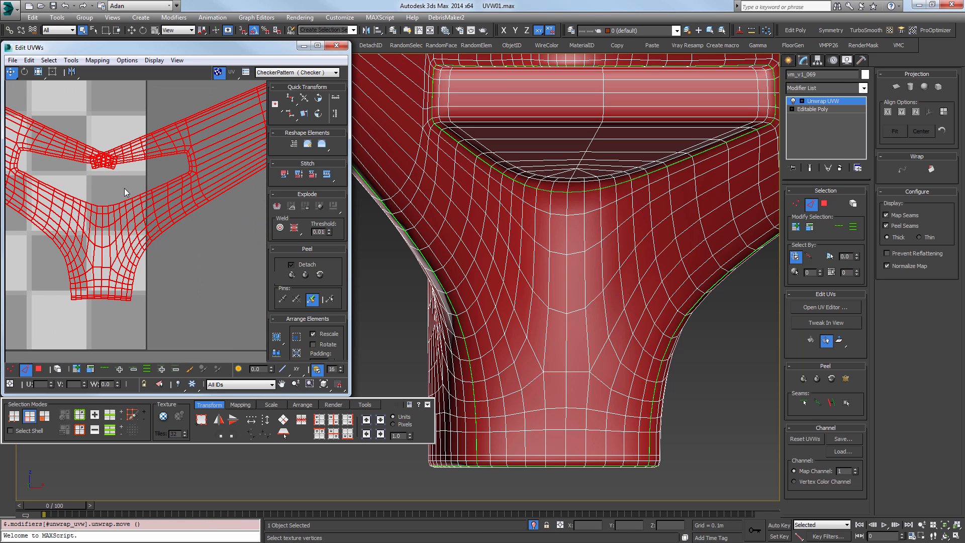
# Select the short end edge of the overlapping crossbar above the opening and stitch both crossbar halves together.
pyautogui.scroll(4, 102, 183)
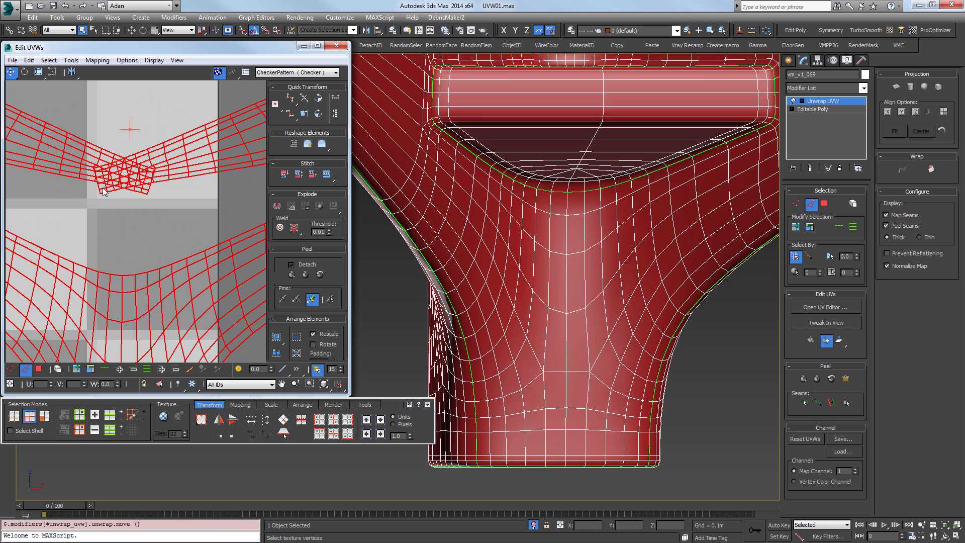
pyautogui.press('2')
pyautogui.scroll(1, 150, 190)
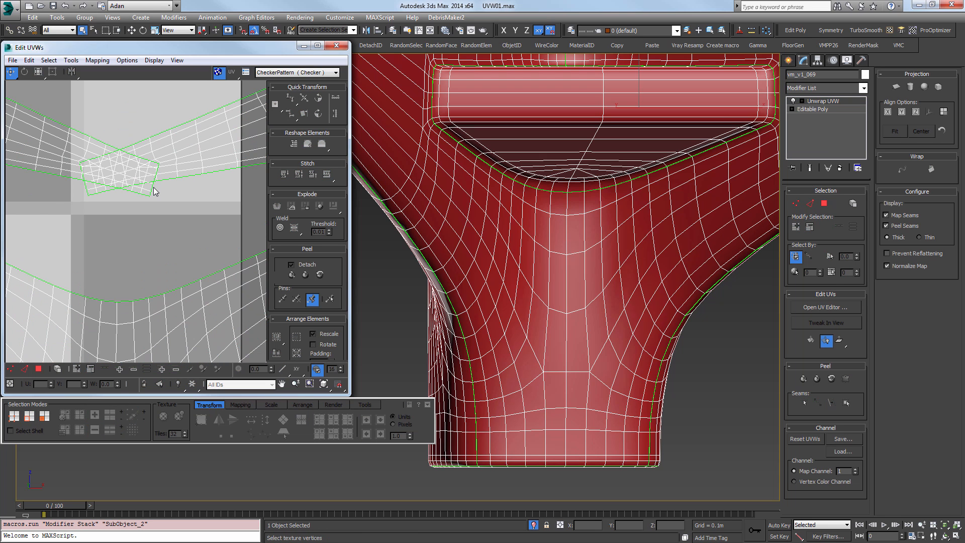
pyautogui.press('2')
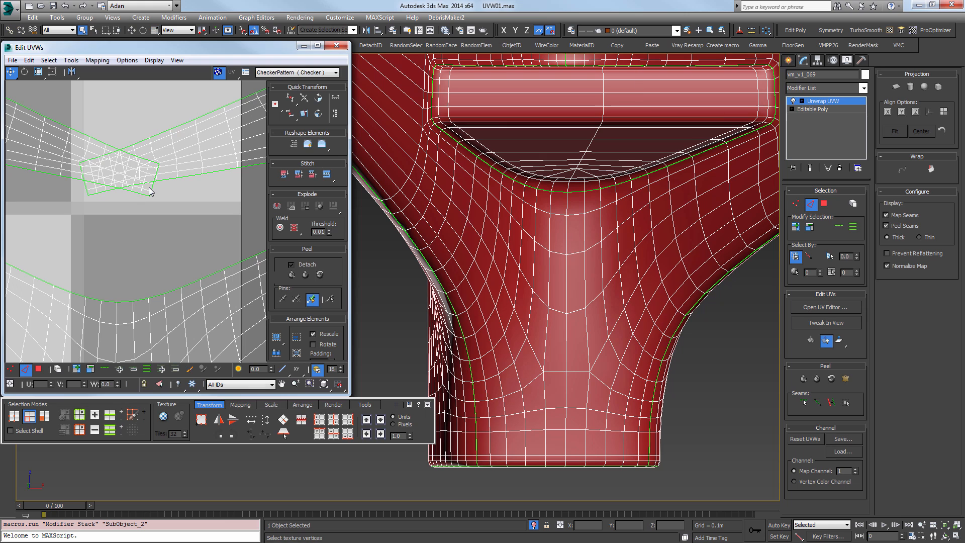
pyautogui.click(153, 188)
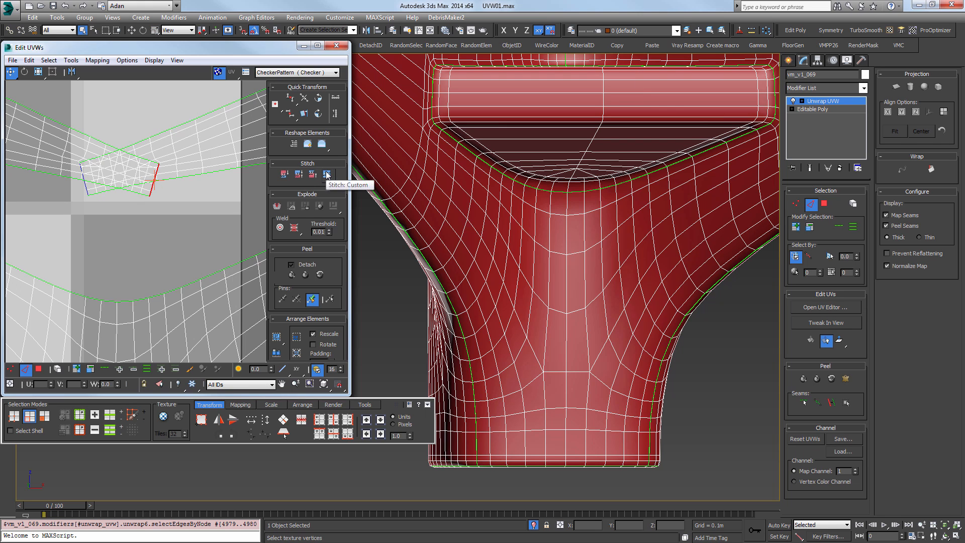
pyautogui.click(326, 174)
# Try to relax all vertices of the Y-shaped island by polygon angles with a stretch of 0.1.
pyautogui.scroll(-5, 139, 235)
pyautogui.press('1')
pyautogui.moveTo(240, 254); pyautogui.dragTo(93, 172)
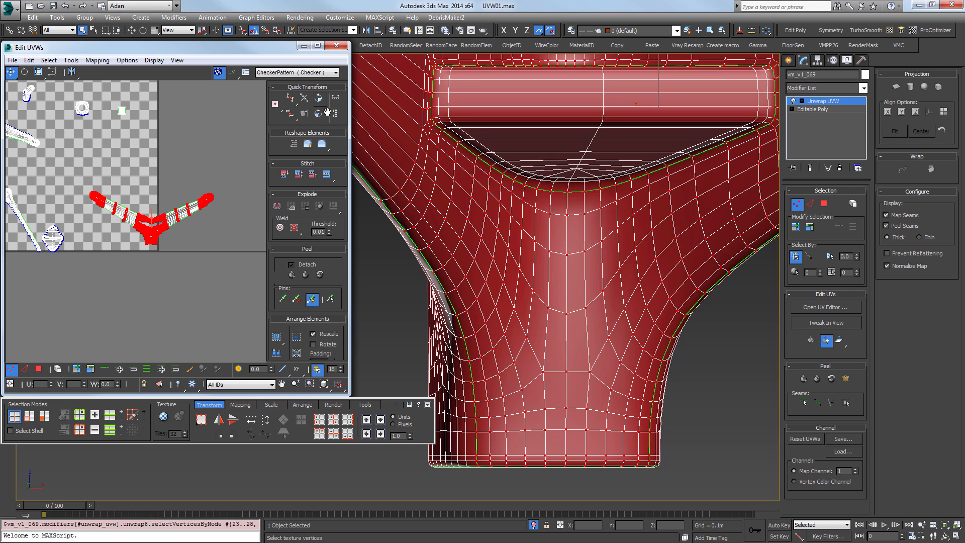
pyautogui.click(322, 146)
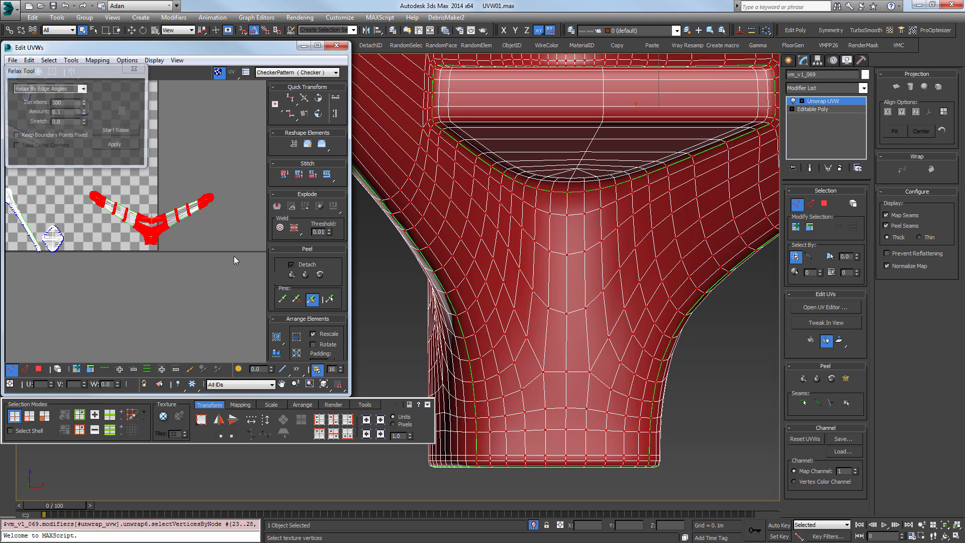
pyautogui.click(84, 89)
pyautogui.click(84, 114)
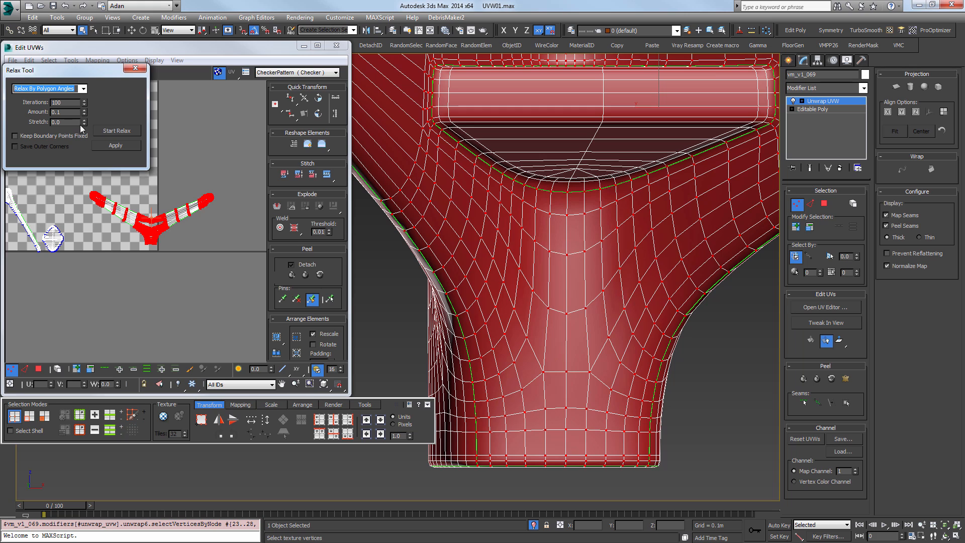
pyautogui.click(117, 131)
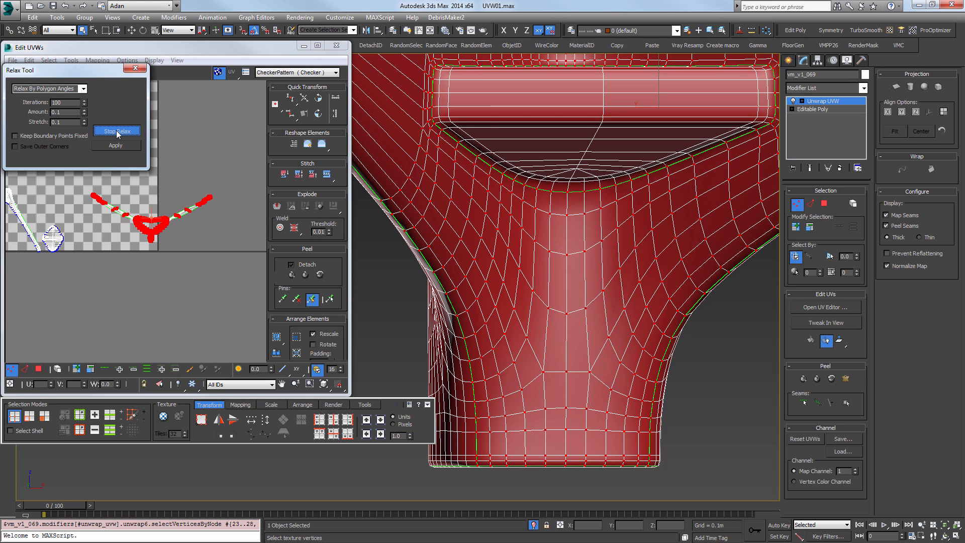
pyautogui.click(118, 131)
pyautogui.scroll(6, 173, 231)
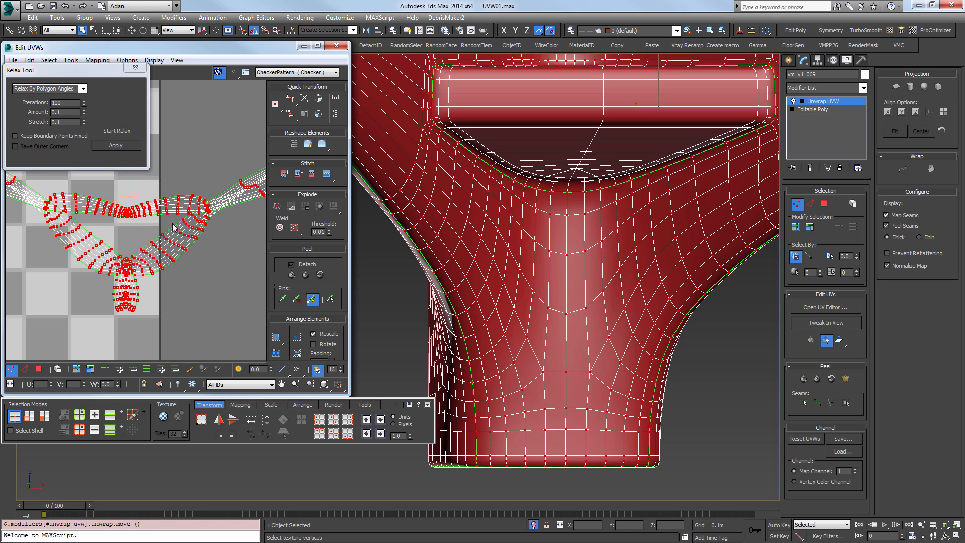
pyautogui.scroll(-3, 186, 279)
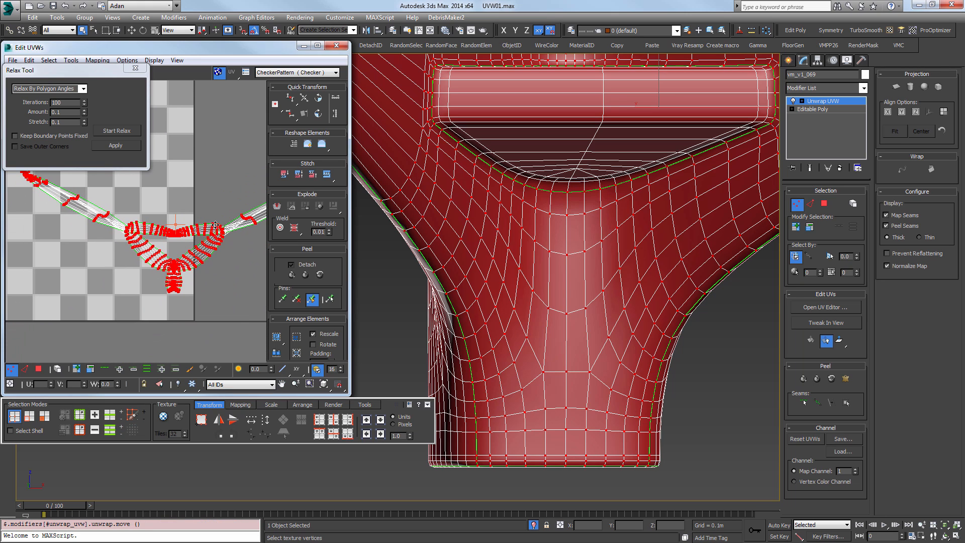
pyautogui.moveTo(204, 232); pyautogui.dragTo(231, 192, button='middle')
pyautogui.scroll(-5, 179, 257)
# Move the Y-shaped island farther past the tile's right edge and close the Relax tool.
pyautogui.moveTo(230, 193); pyautogui.dragTo(213, 244)
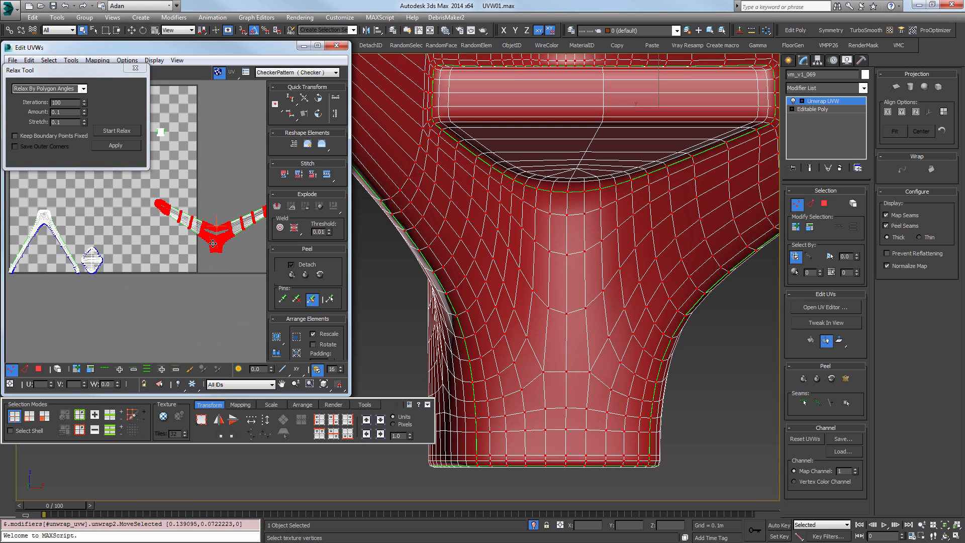
pyautogui.moveTo(236, 221); pyautogui.dragTo(163, 248, button='middle')
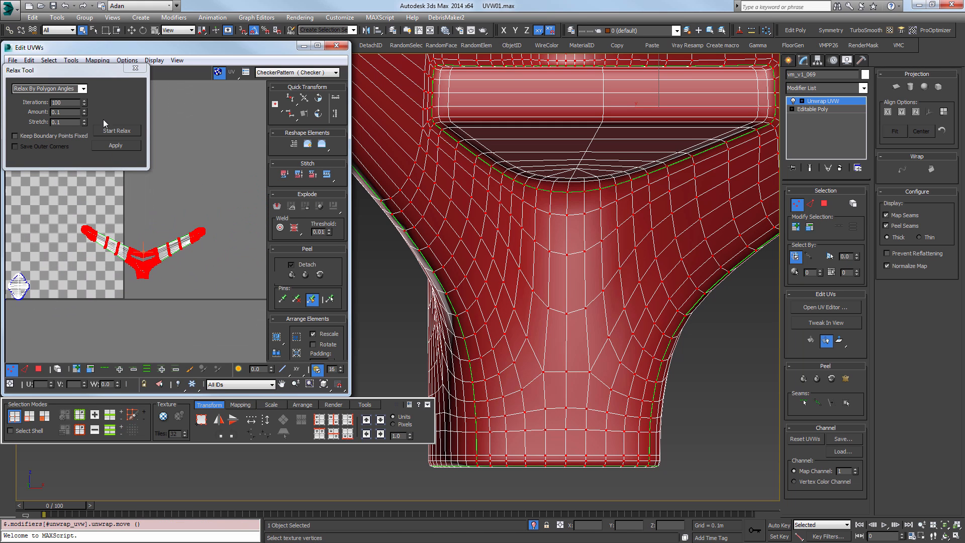
pyautogui.click(135, 68)
pyautogui.press('3')
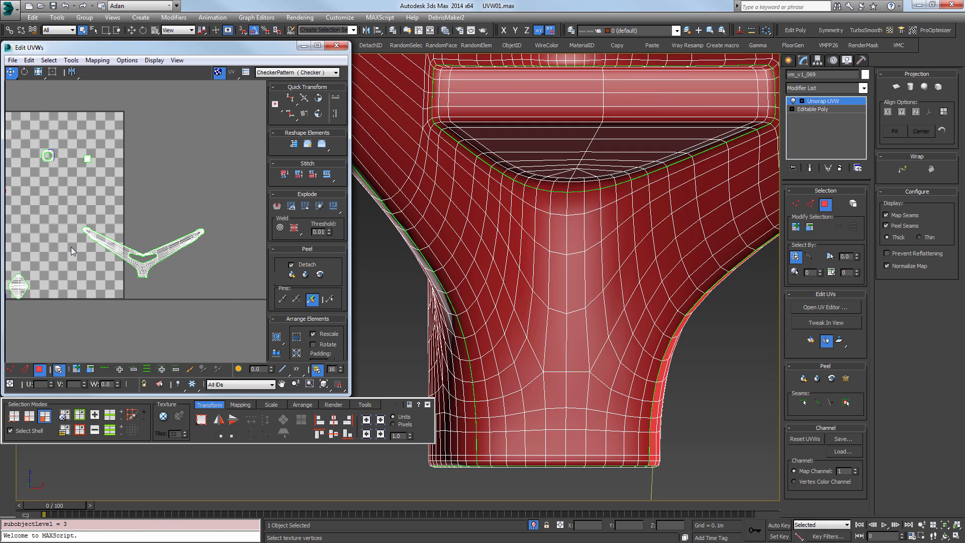
pyautogui.moveTo(231, 300); pyautogui.dragTo(231, 299)
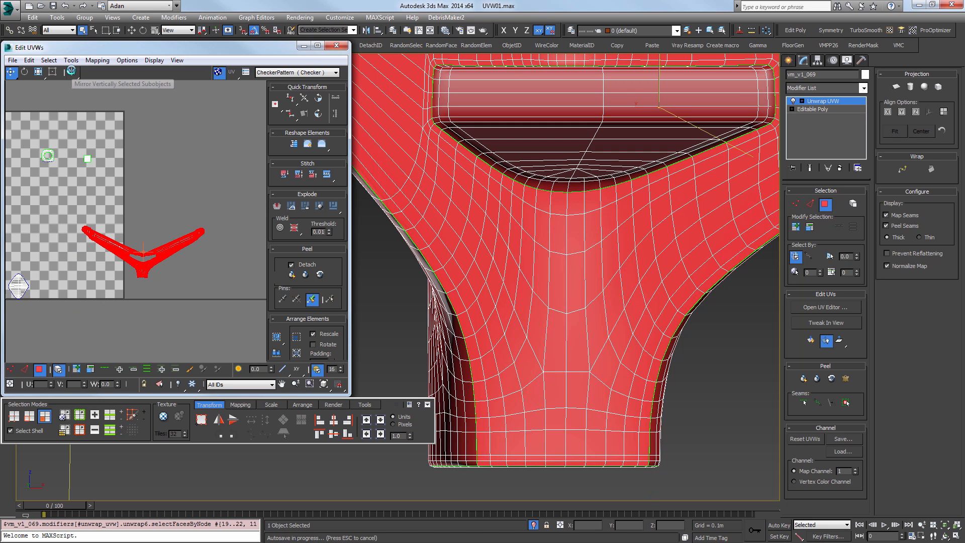
pyautogui.click(161, 214)
pyautogui.scroll(3, 153, 229)
pyautogui.scroll(-2, 141, 231)
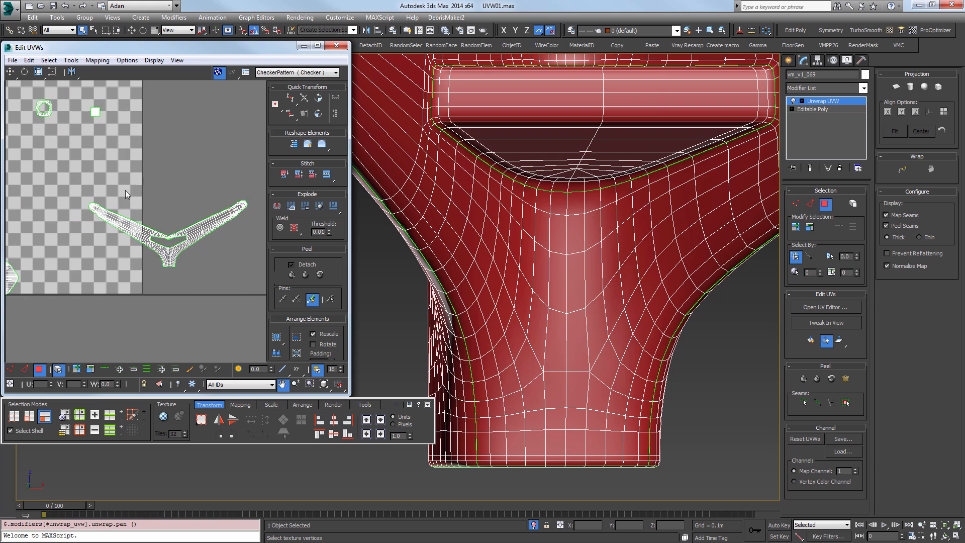
# Select all vertices of the Y-shaped island past the tile's right edge and try to relax them by edge angles.
pyautogui.press('1')
pyautogui.moveTo(66, 167); pyautogui.dragTo(254, 299)
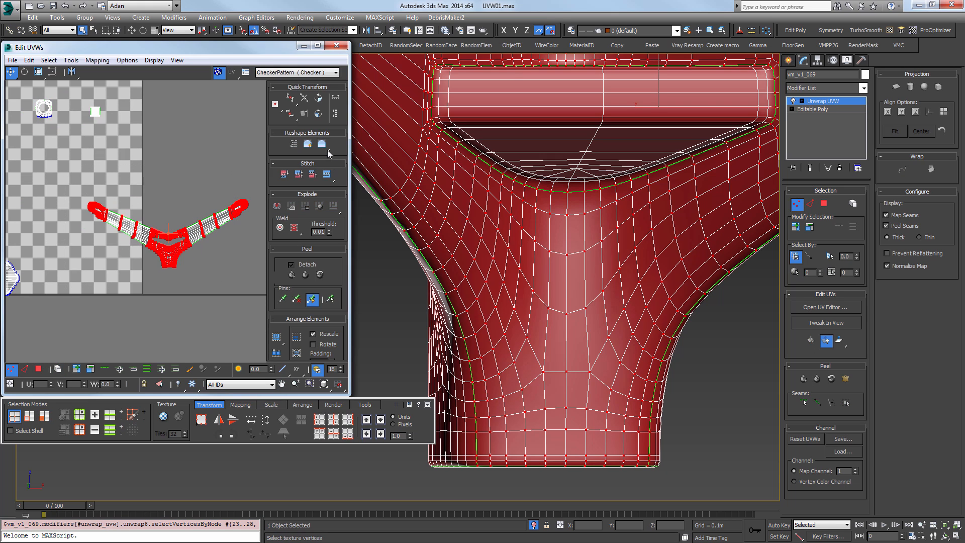
pyautogui.click(324, 146)
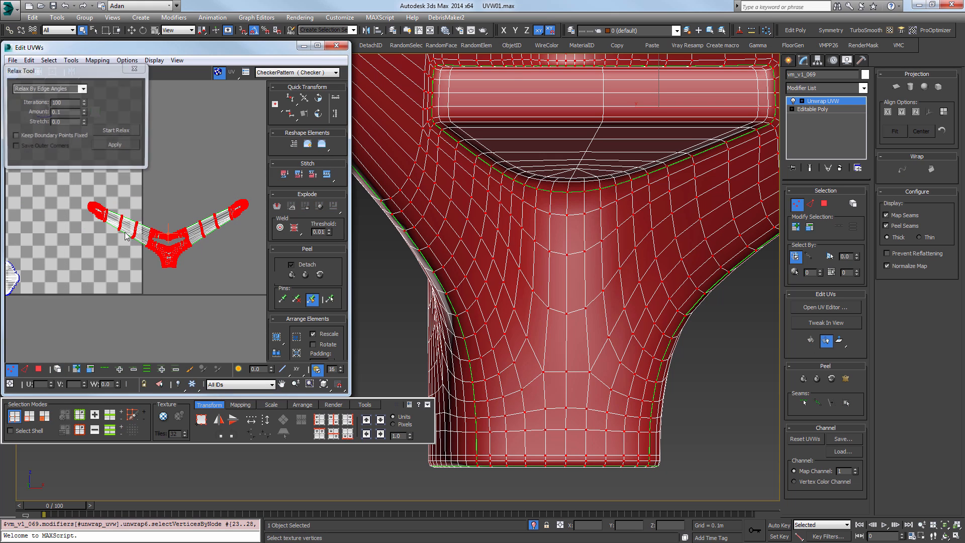
pyautogui.click(118, 131)
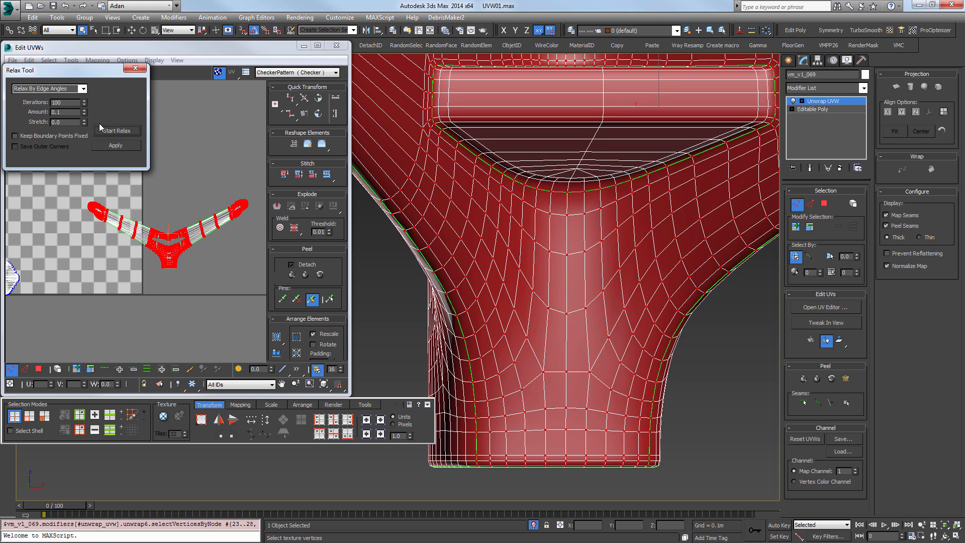
pyautogui.hotkey('ctrl', 'z')
# Relax the Y-shaped island by polygon angles with an amount of 0.5 and a stretch of 0.1, running the relaxation twice.
pyautogui.click(82, 88)
pyautogui.click(45, 96)
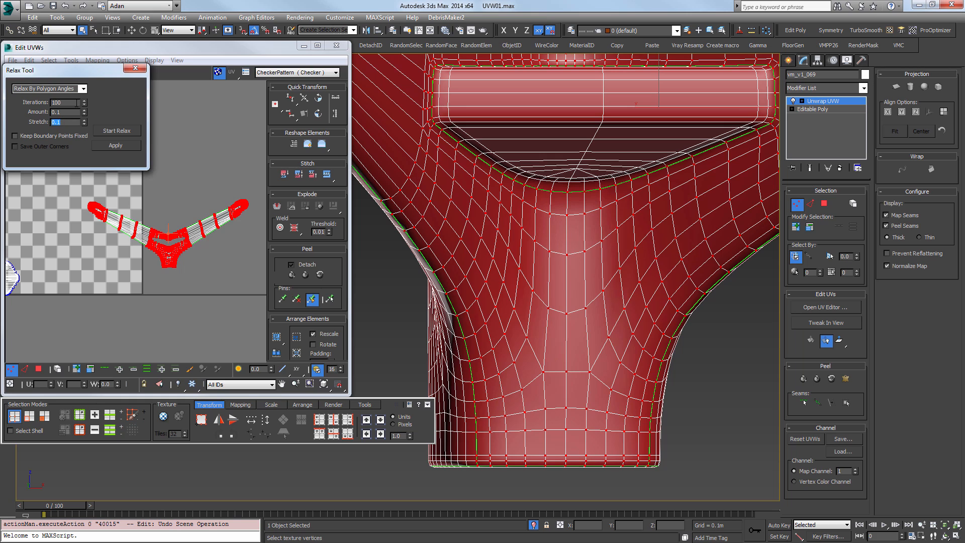
pyautogui.click(126, 131)
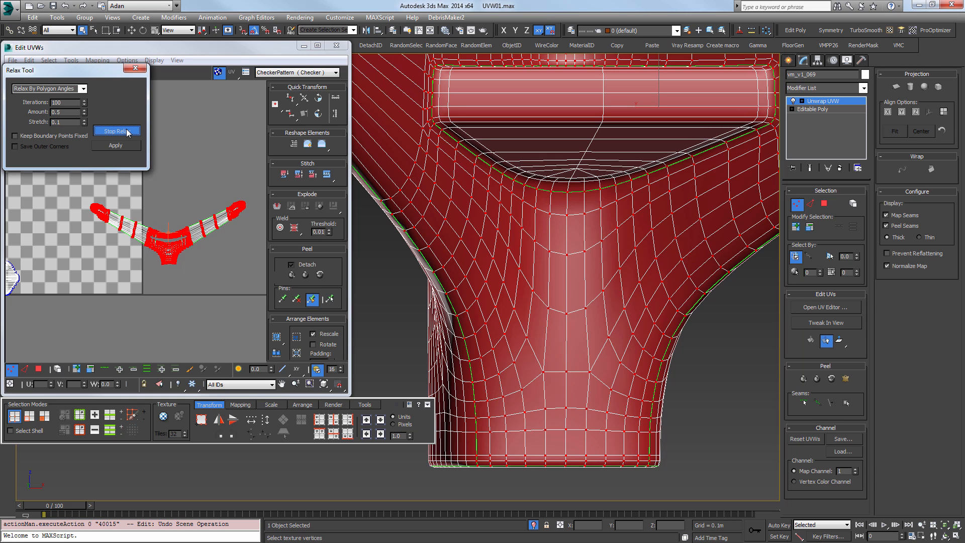
pyautogui.click(127, 131)
pyautogui.scroll(5, 227, 292)
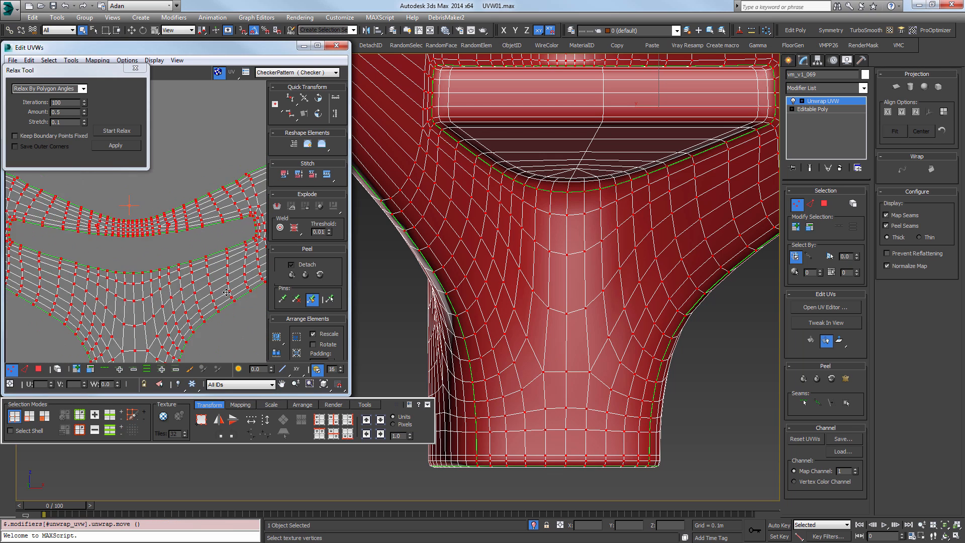
pyautogui.scroll(-5, 226, 292)
pyautogui.scroll(5, 167, 236)
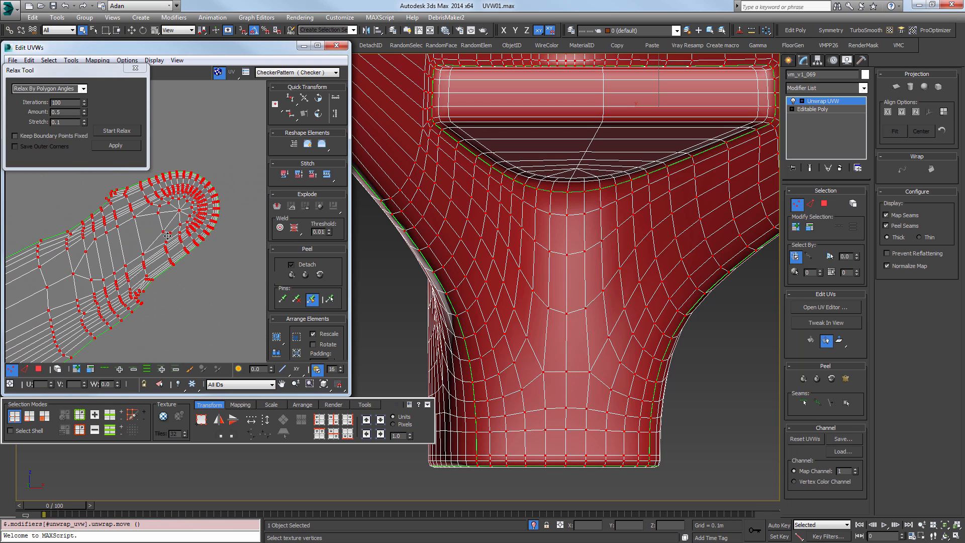
pyautogui.click(117, 133)
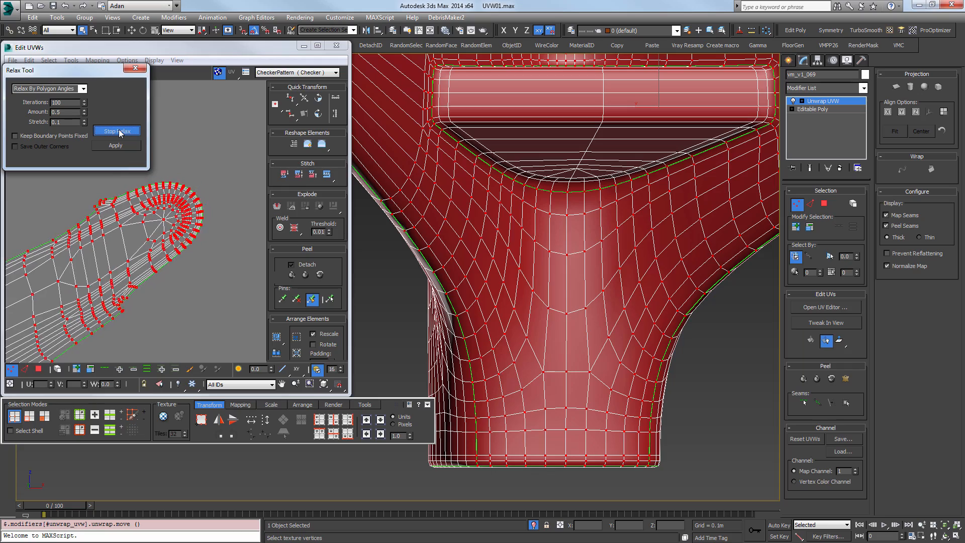
pyautogui.click(117, 133)
# Display the coloured, numbered checker texture on the bracket and set its tiling to 14.
pyautogui.click(163, 416)
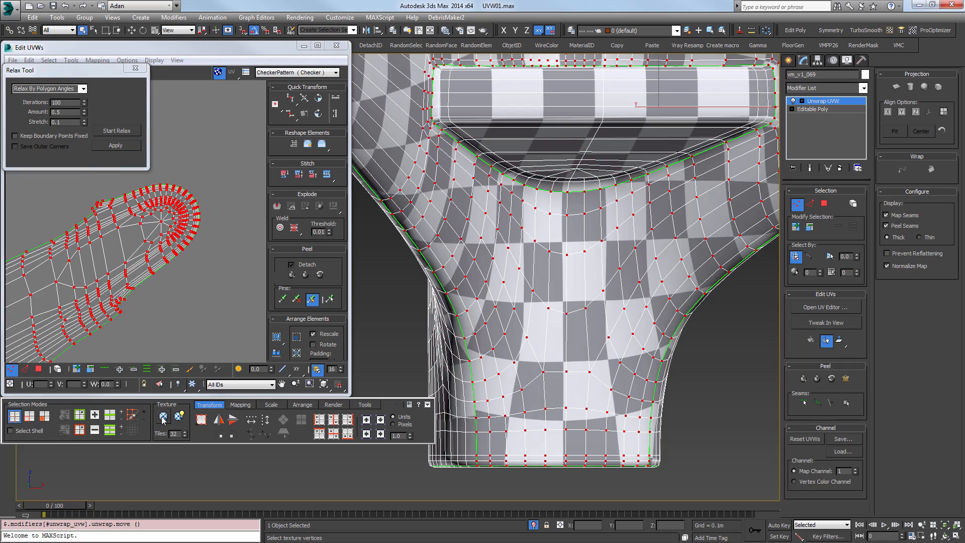
pyautogui.click(162, 418)
pyautogui.click(184, 432)
pyautogui.click(184, 432)
pyautogui.click(184, 432)
pyautogui.click(184, 433)
pyautogui.click(184, 432)
pyautogui.click(184, 432)
pyautogui.click(183, 432)
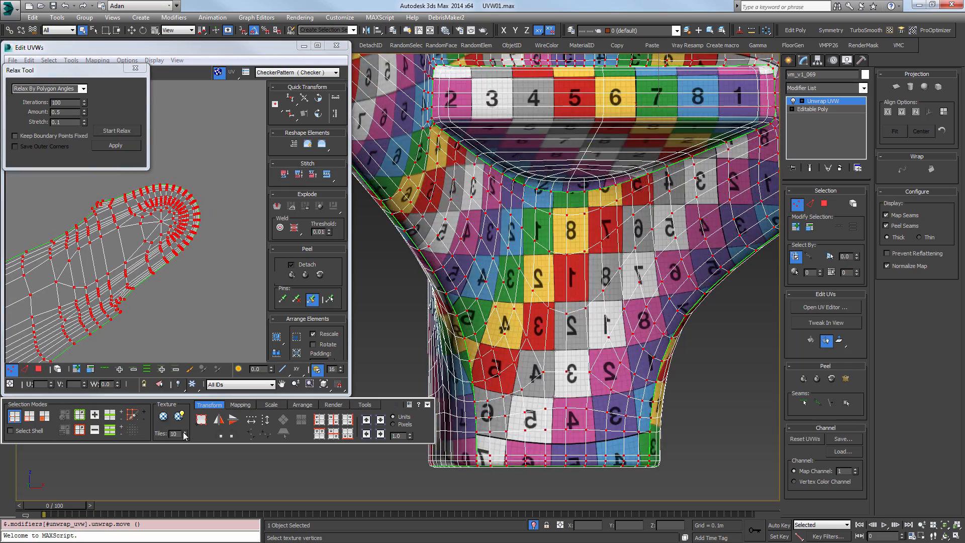
pyautogui.click(185, 432)
pyautogui.click(184, 431)
pyautogui.click(184, 431)
pyautogui.click(184, 432)
# Examine the numbered checker texture on the bracket's arms, opening and stem for distortion.
pyautogui.scroll(-8, 566, 262)
pyautogui.keyDown('alt'); pyautogui.moveTo(566, 262); pyautogui.dragTo(594, 297, button='middle'); pyautogui.keyUp('alt')
pyautogui.scroll(8, 525, 290)
pyautogui.scroll(-5, 638, 269)
pyautogui.keyDown('alt'); pyautogui.moveTo(638, 269); pyautogui.dragTo(637, 319, button='middle'); pyautogui.keyUp('alt')
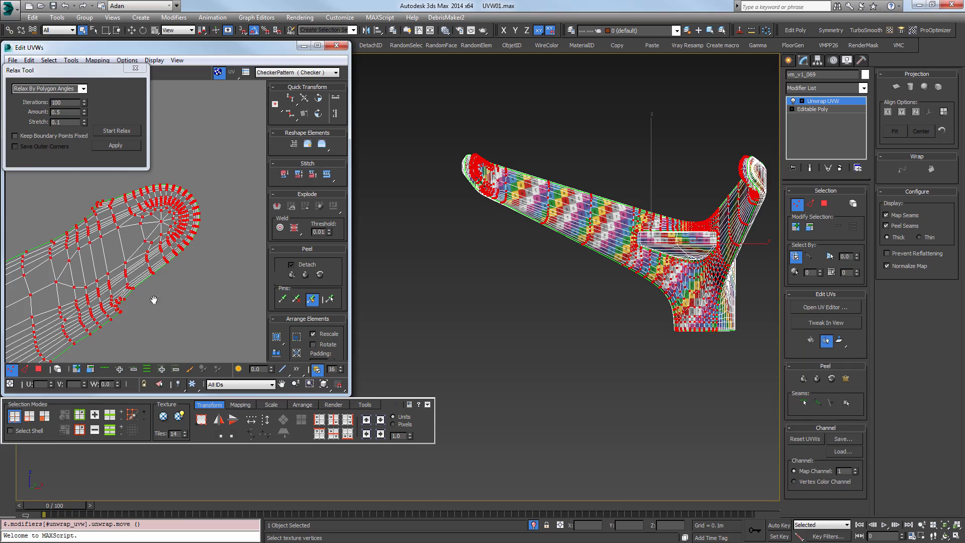
pyautogui.scroll(8, 154, 299)
pyautogui.keyDown('alt'); pyautogui.moveTo(563, 269); pyautogui.dragTo(554, 297, button='middle'); pyautogui.keyUp('alt')
pyautogui.scroll(5, 674, 303)
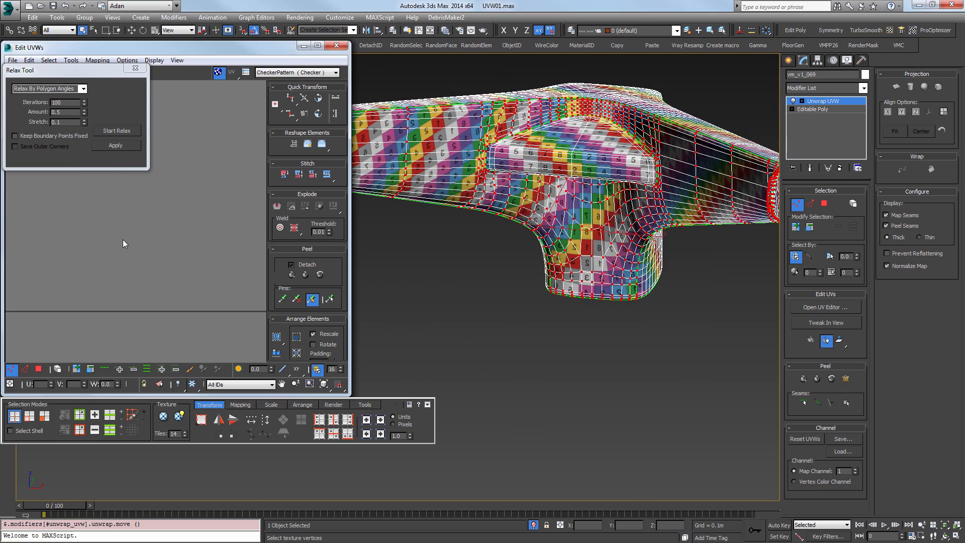
# Close the Relax tool and pack all UV islands inside the tile.
pyautogui.scroll(-10, 134, 254)
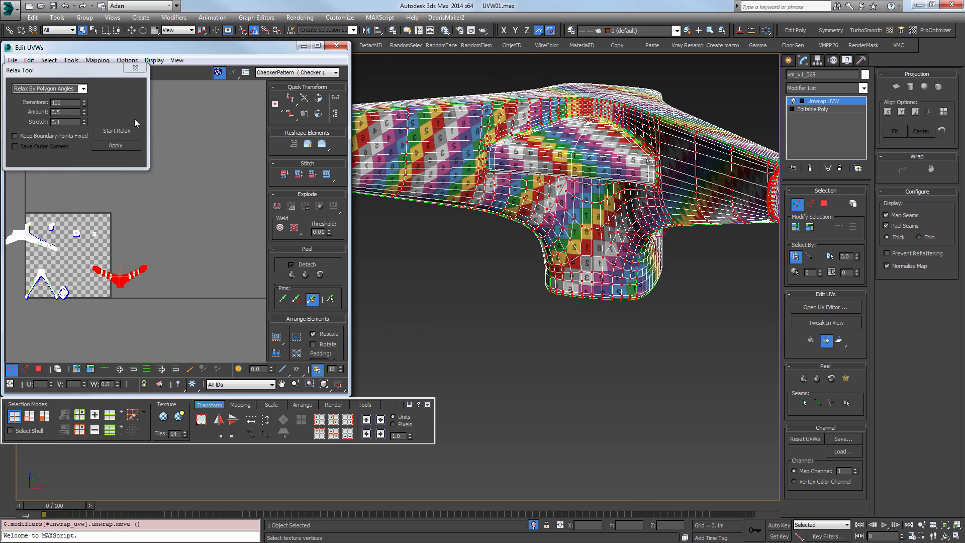
pyautogui.click(135, 68)
pyautogui.scroll(5, 90, 288)
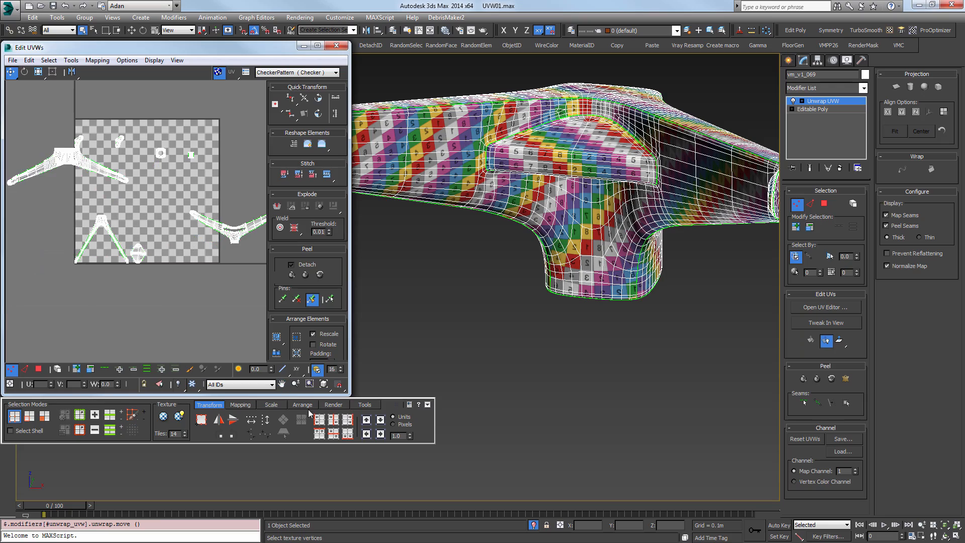
pyautogui.hotkey('ctrl', 'a')
pyautogui.click(276, 342)
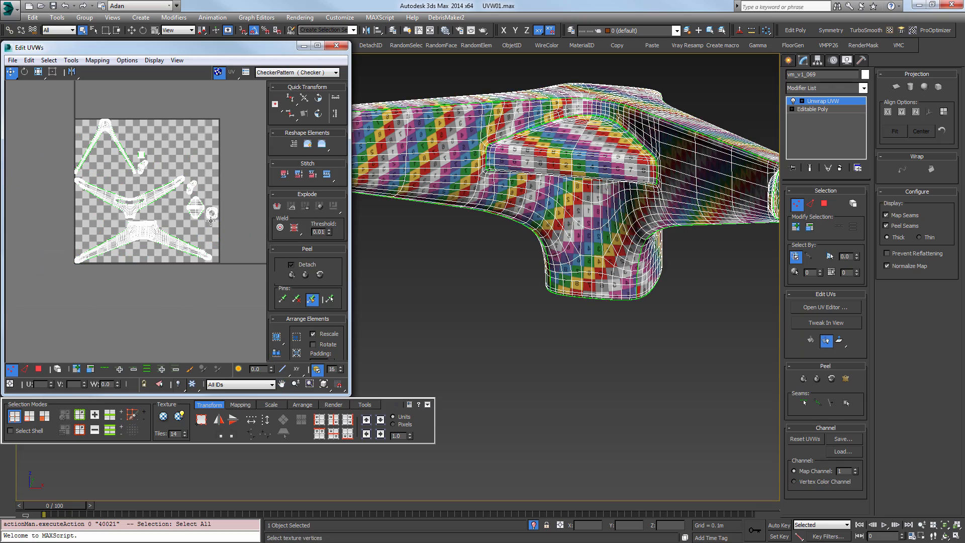
# Examine the checker texture around the bracket's stem, oval hole and upper corner for size and alignment at the seams.
pyautogui.keyDown('alt'); pyautogui.moveTo(502, 240); pyautogui.dragTo(574, 277, button='middle'); pyautogui.keyUp('alt')
pyautogui.keyDown('alt'); pyautogui.moveTo(440, 254); pyautogui.dragTo(566, 187, button='middle'); pyautogui.keyUp('alt')
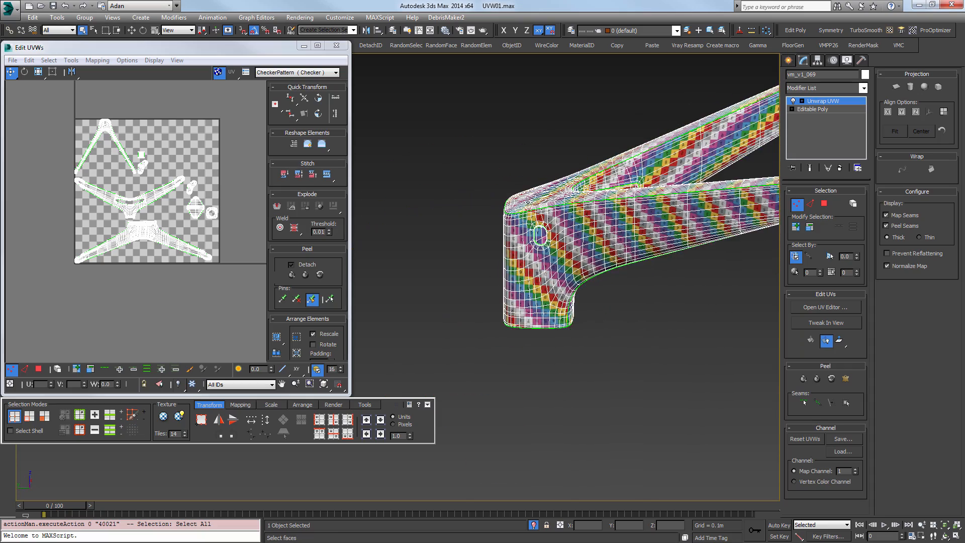
pyautogui.scroll(5, 527, 201)
pyautogui.scroll(-2, 556, 223)
pyautogui.keyDown('alt'); pyautogui.moveTo(556, 224); pyautogui.dragTo(486, 238, button='middle'); pyautogui.keyUp('alt')
pyautogui.scroll(-1, 616, 220)
pyautogui.moveTo(616, 220); pyautogui.dragTo(578, 259, button='middle')
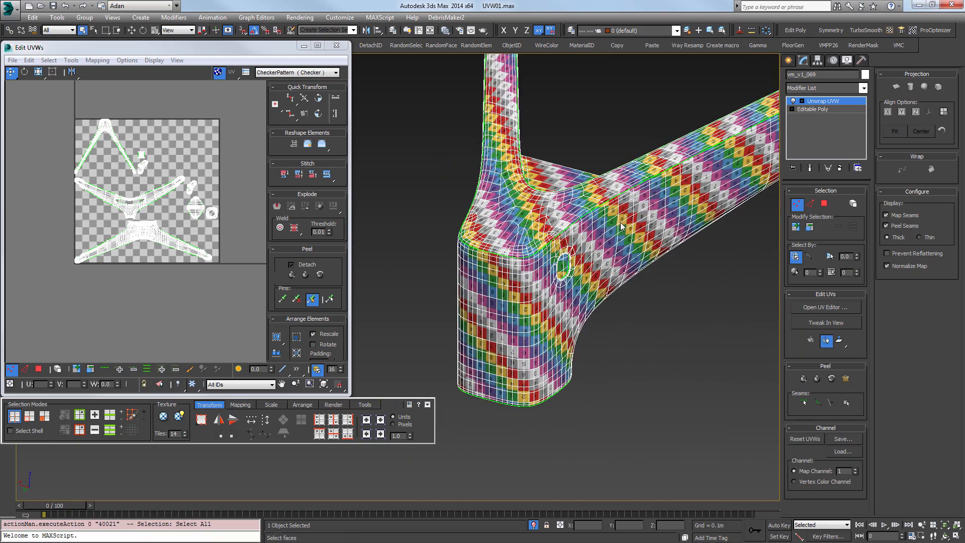
pyautogui.scroll(4, 621, 170)
# Try to stitch the whole lower border of the island with two oval holes to the inverted-V island.
pyautogui.press('2')
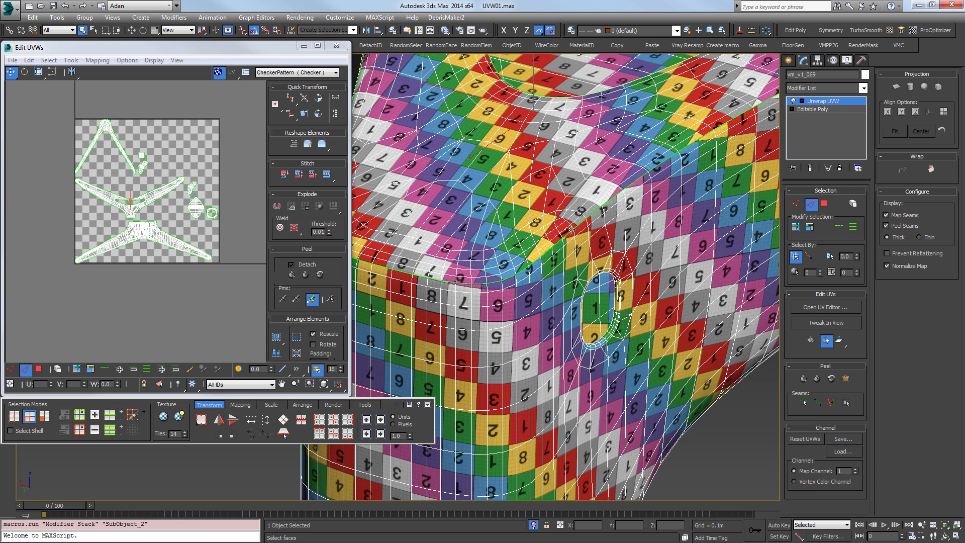
pyautogui.click(569, 233)
pyautogui.scroll(6, 127, 197)
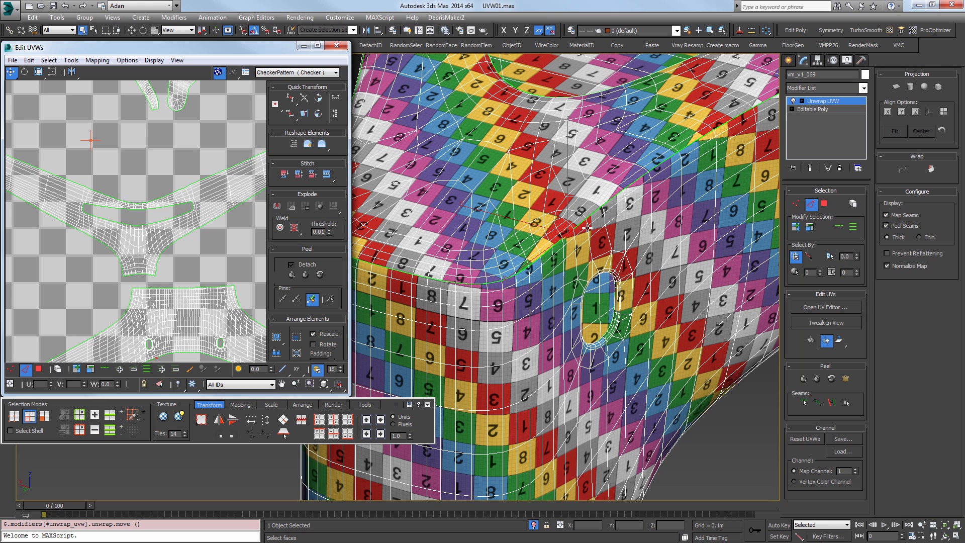
pyautogui.scroll(8, 196, 220)
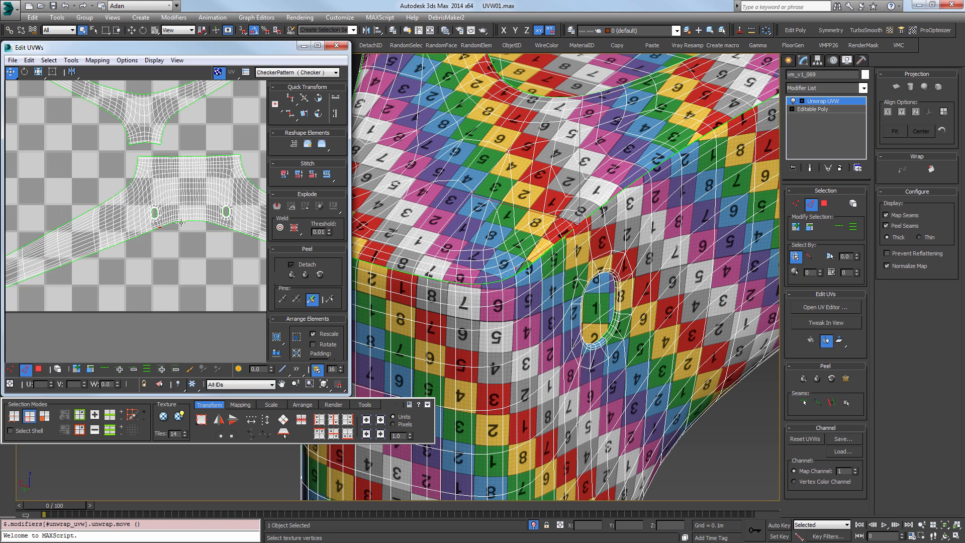
pyautogui.doubleClick(206, 218)
pyautogui.scroll(-8, 168, 287)
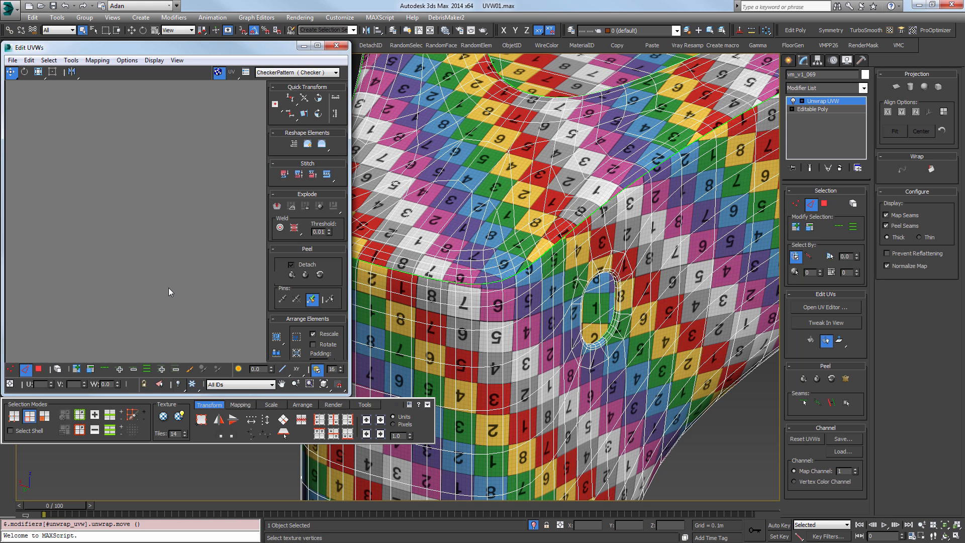
pyautogui.click(313, 172)
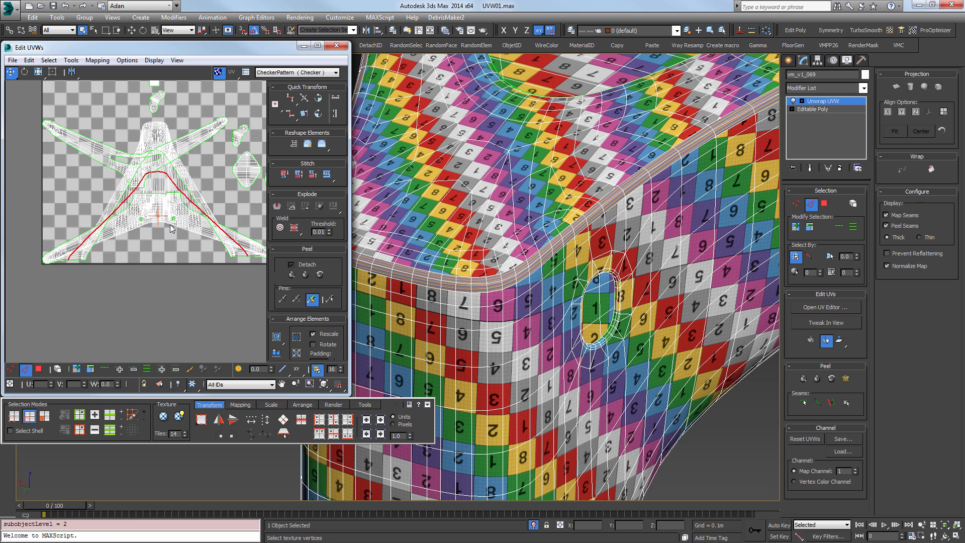
pyautogui.hotkey('ctrl', 'z')
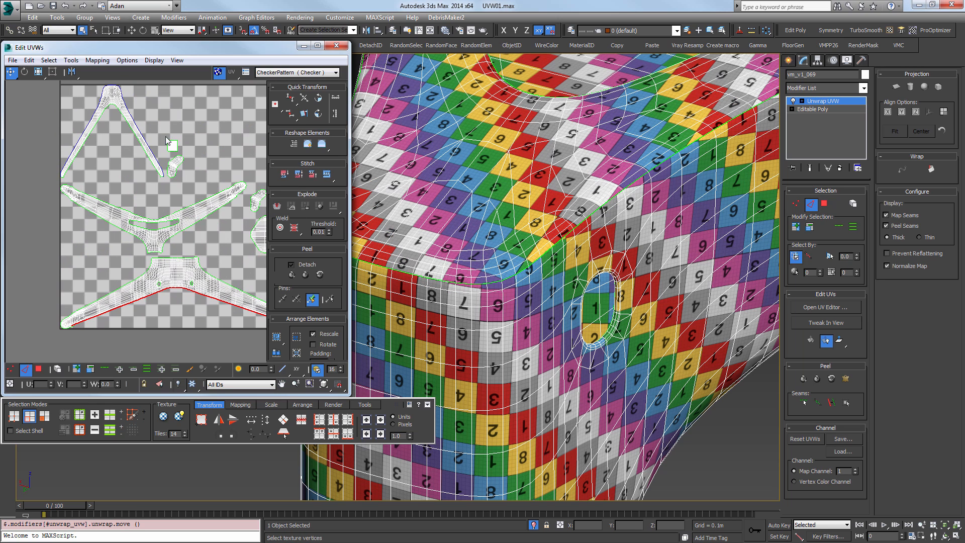
# Move the inverted-V island directly beneath the middle of the lower border of the island with two oval holes.
pyautogui.click(54, 370)
pyautogui.click(114, 104)
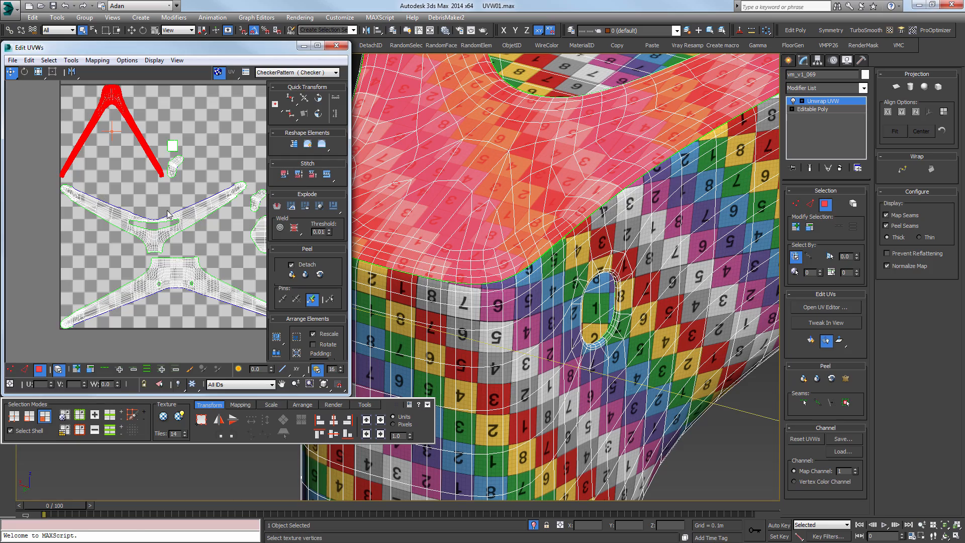
pyautogui.moveTo(168, 214); pyautogui.dragTo(151, 165, button='middle')
pyautogui.moveTo(134, 100); pyautogui.dragTo(185, 267)
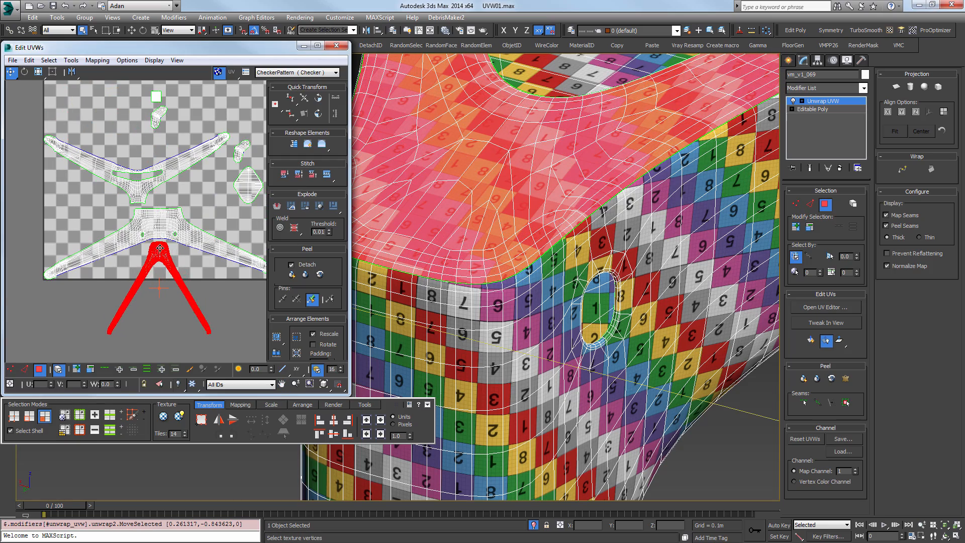
pyautogui.scroll(5, 163, 232)
pyautogui.scroll(2, 166, 221)
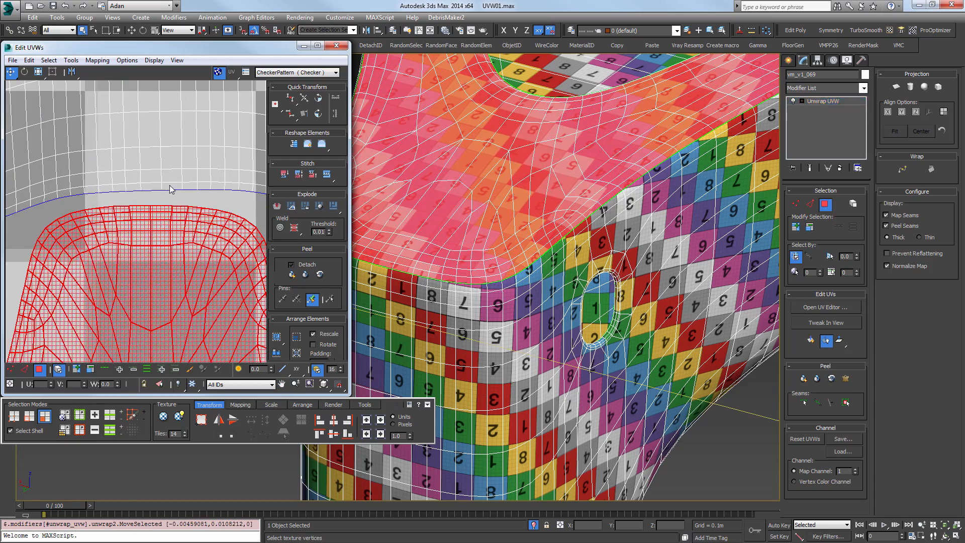
# Select the short run of shared edges at the middle of the oval-hole island's lower border and stitch the inverted-V island to it.
pyautogui.press('2')
pyautogui.click(176, 213)
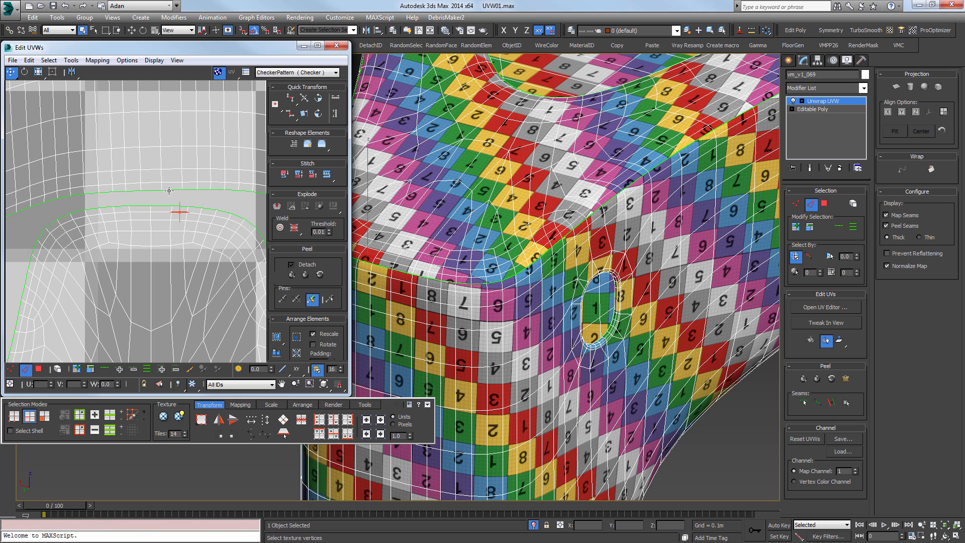
pyautogui.click(152, 190)
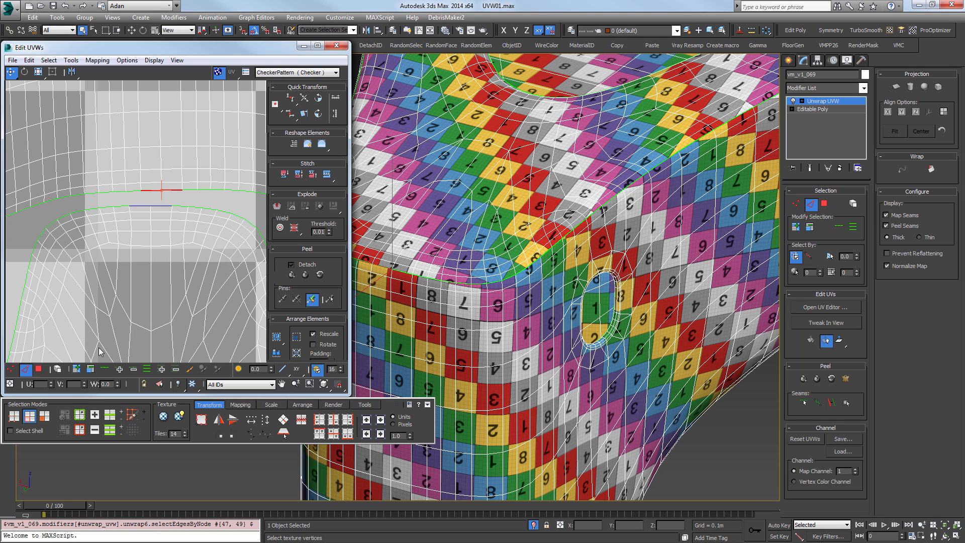
pyautogui.click(119, 370)
pyautogui.click(119, 370)
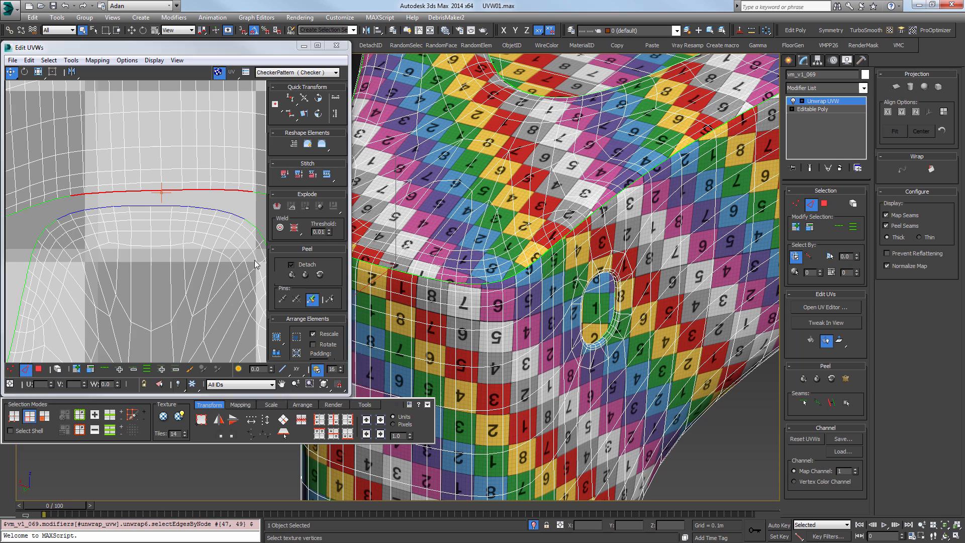
pyautogui.click(326, 174)
# Examine the stitched join in the UV layout and the checker continuity across the bracket's upper front edge.
pyautogui.scroll(-4, 191, 201)
pyautogui.moveTo(191, 201); pyautogui.dragTo(586, 250, button='middle')
pyautogui.scroll(-5, 586, 249)
pyautogui.scroll(5, 478, 222)
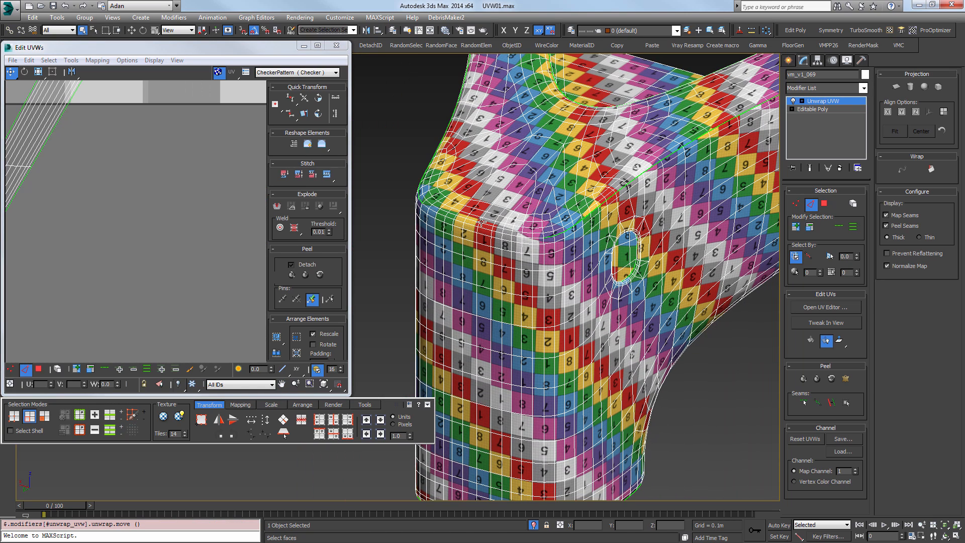
pyautogui.scroll(-6, 141, 173)
pyautogui.moveTo(118, 135); pyautogui.dragTo(168, 269, button='middle')
pyautogui.scroll(3, 200, 115)
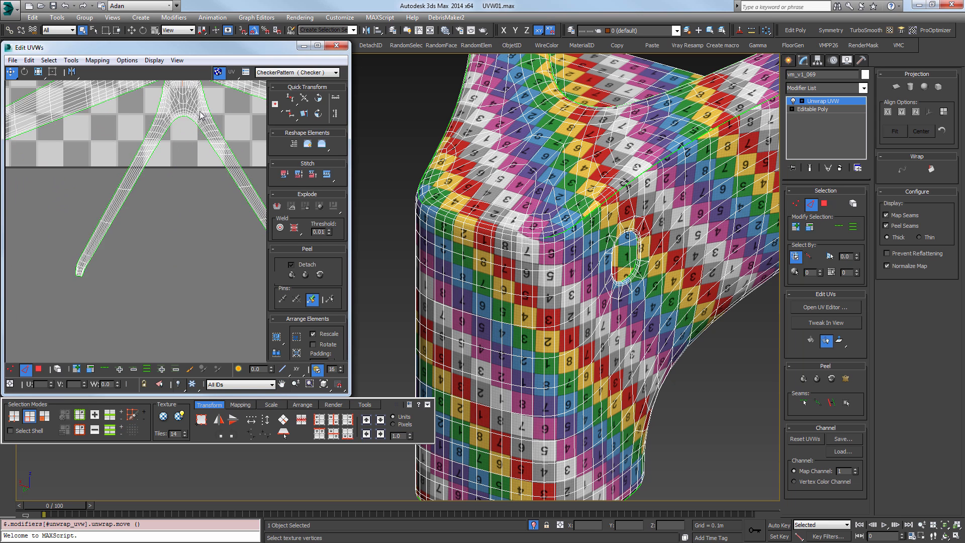
pyautogui.scroll(2, 200, 115)
pyautogui.moveTo(511, 230); pyautogui.dragTo(459, 262, button='middle')
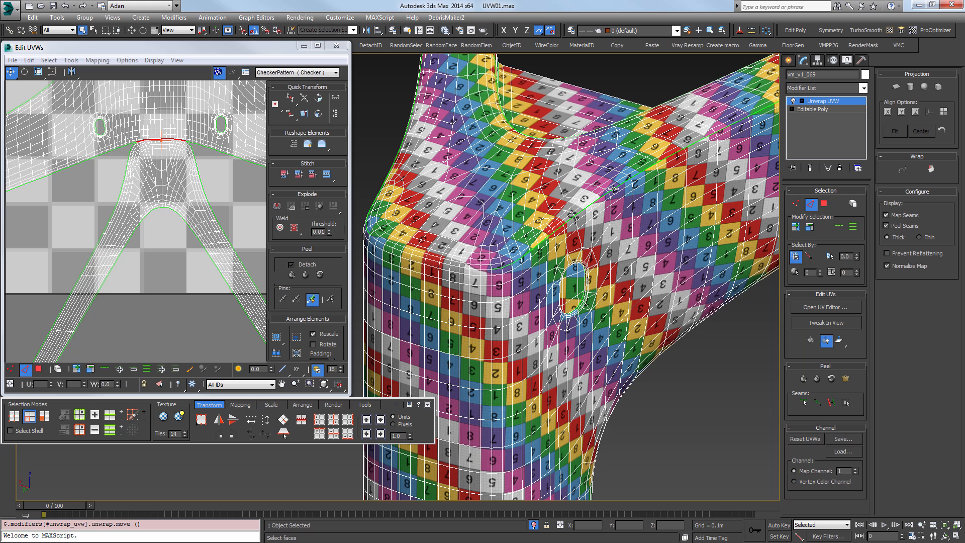
# Select the long border edges of the island's right arm beside the join and stitch them to the inverted-V's matching outer border.
pyautogui.moveTo(183, 151); pyautogui.dragTo(139, 183, button='middle')
pyautogui.scroll(4, 154, 171)
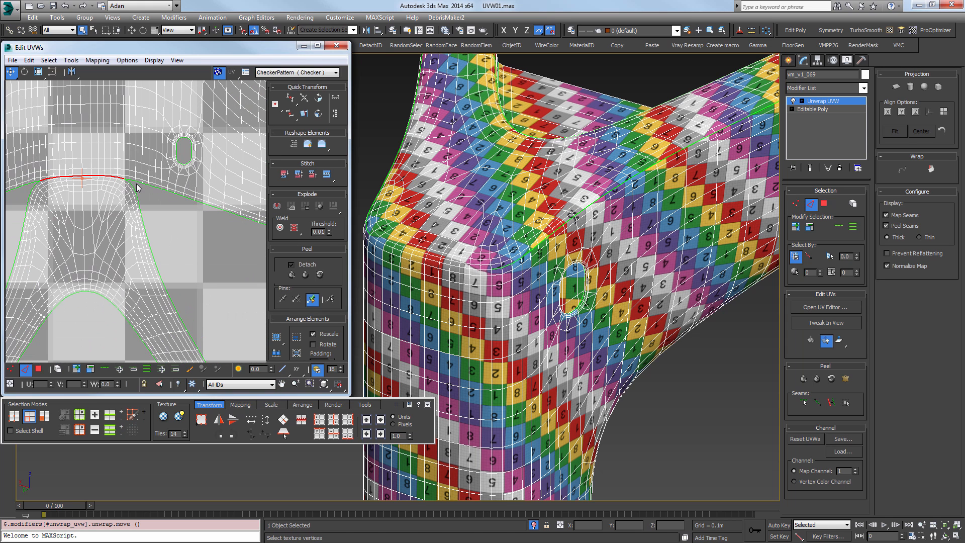
pyautogui.click(265, 226)
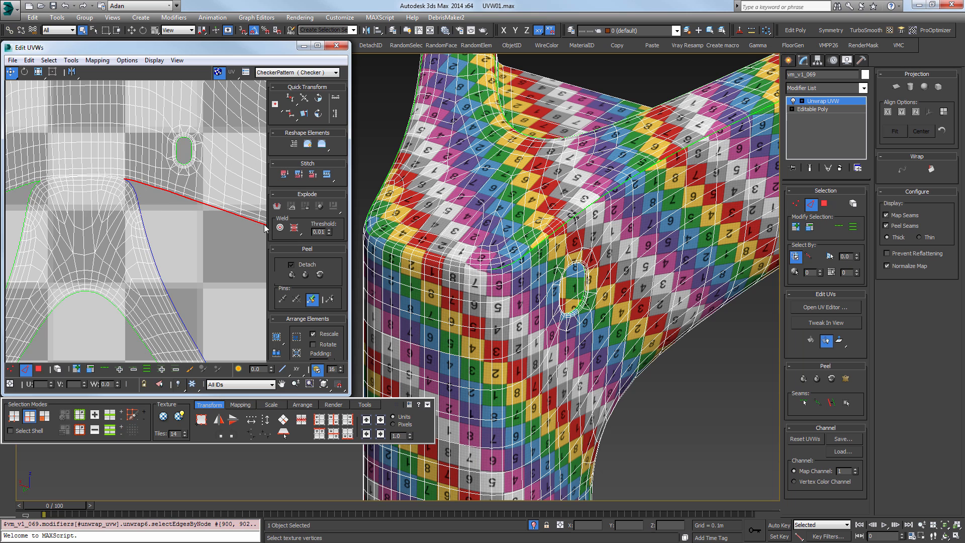
pyautogui.click(326, 177)
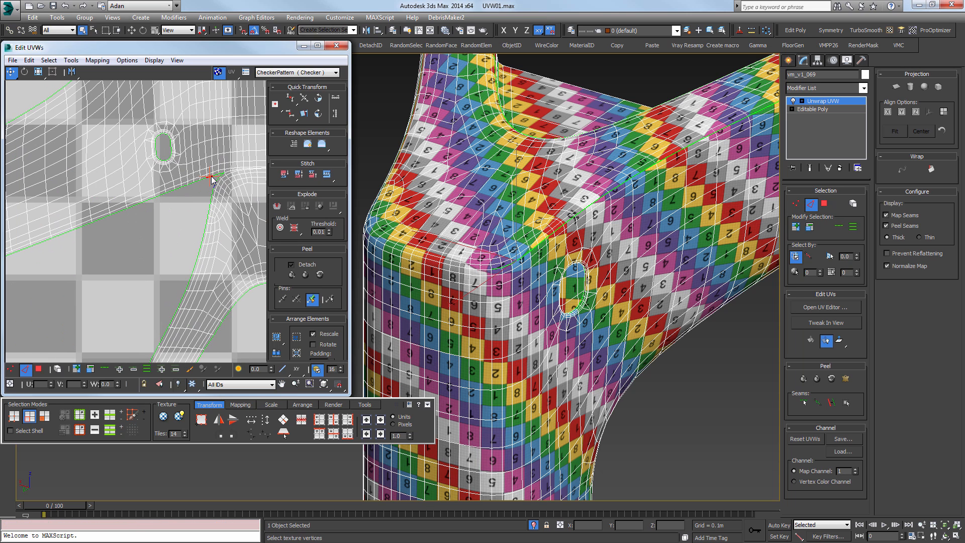
# Select the lower border edges of the oval-hole island's left arm and stitch them to the inverted-V's matching outer border.
pyautogui.scroll(3, 212, 178)
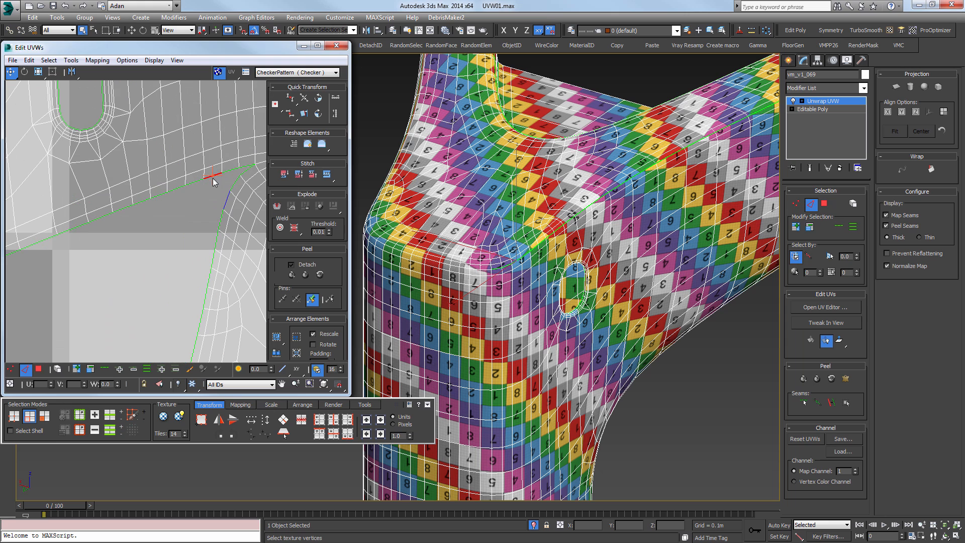
pyautogui.click(213, 178)
pyautogui.click(328, 176)
# Select all vertices of the joined island and move it down clear of the other islands, below the UV tile.
pyautogui.scroll(-8, 169, 233)
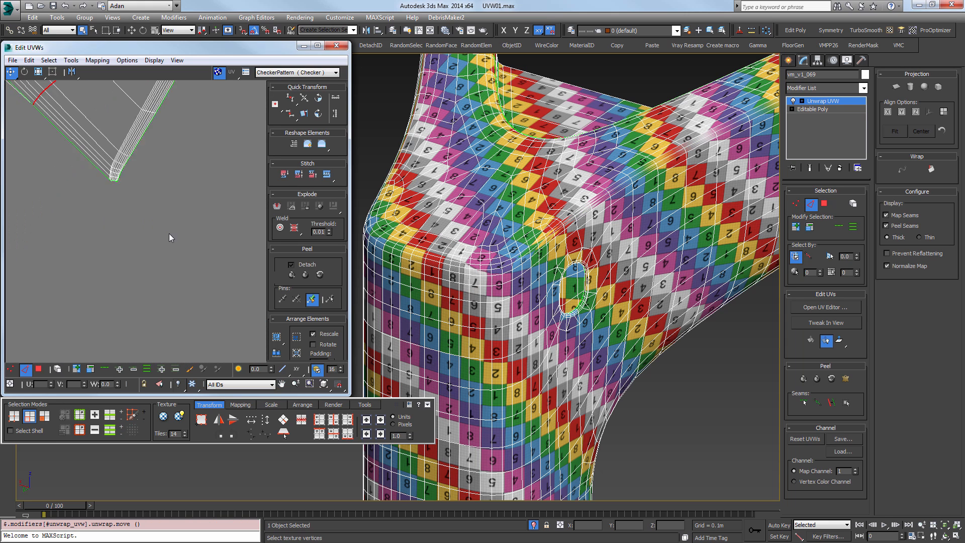
pyautogui.scroll(1, 201, 210)
pyautogui.press('1')
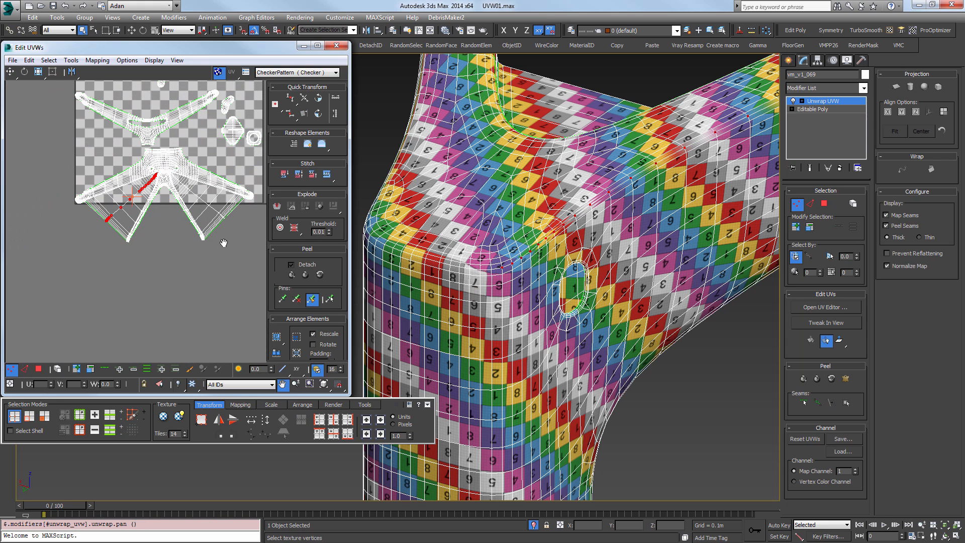
pyautogui.moveTo(222, 242); pyautogui.dragTo(202, 263, button='middle')
pyautogui.moveTo(44, 196); pyautogui.dragTo(44, 196)
pyautogui.scroll(2, 181, 170)
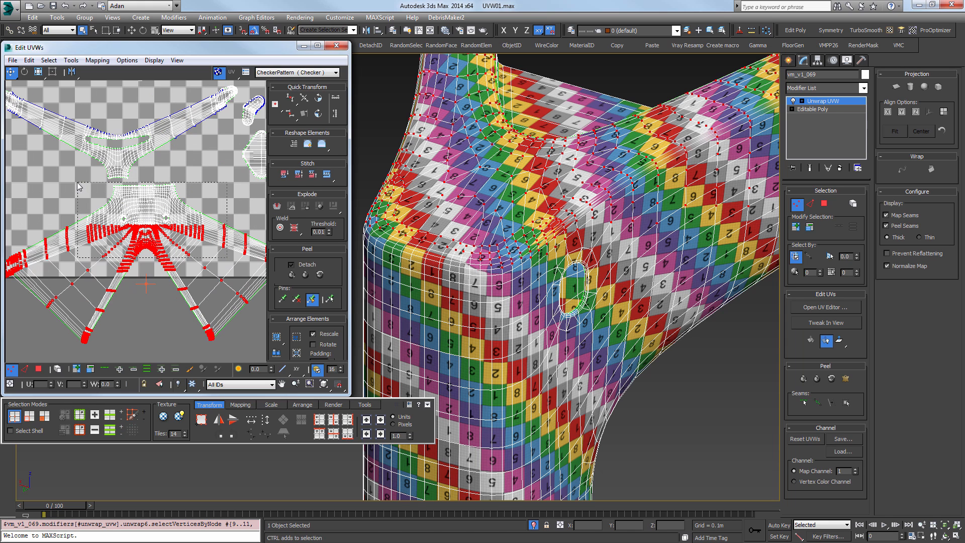
pyautogui.keyDown('ctrl'); pyautogui.moveTo(75, 182); pyautogui.dragTo(74, 182); pyautogui.keyUp('ctrl')
pyautogui.moveTo(164, 277); pyautogui.dragTo(154, 248, button='middle')
pyautogui.scroll(-4, 154, 248)
pyautogui.moveTo(143, 213); pyautogui.dragTo(149, 246)
# Try to relax the joined island by polygon angles with 100 iterations, amount 0.1 and stretch 0.1, and undo it.
pyautogui.click(322, 146)
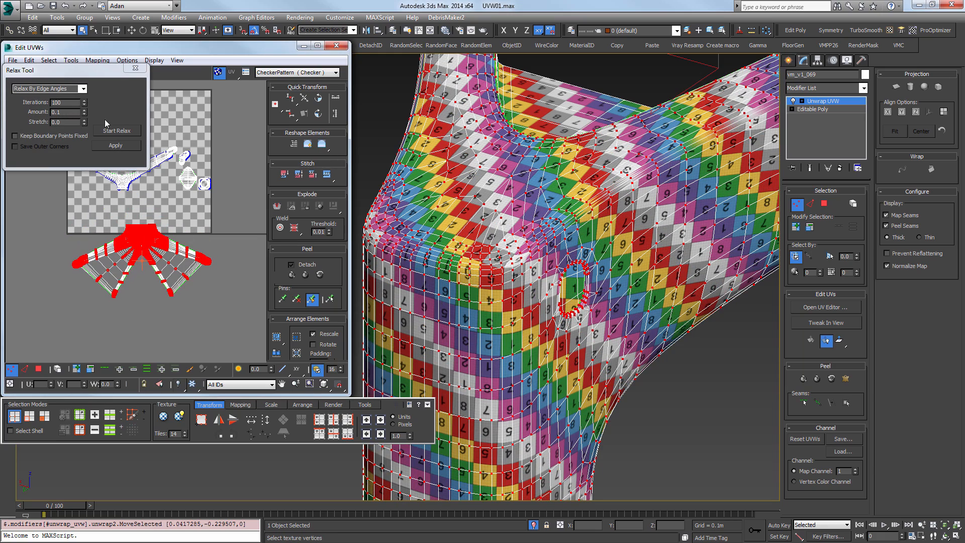
pyautogui.click(74, 122)
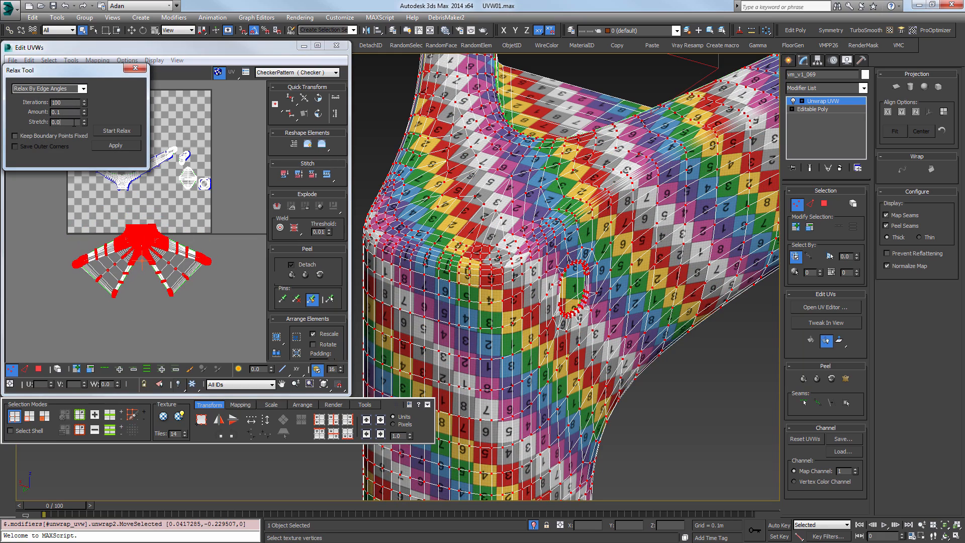
pyautogui.click(84, 90)
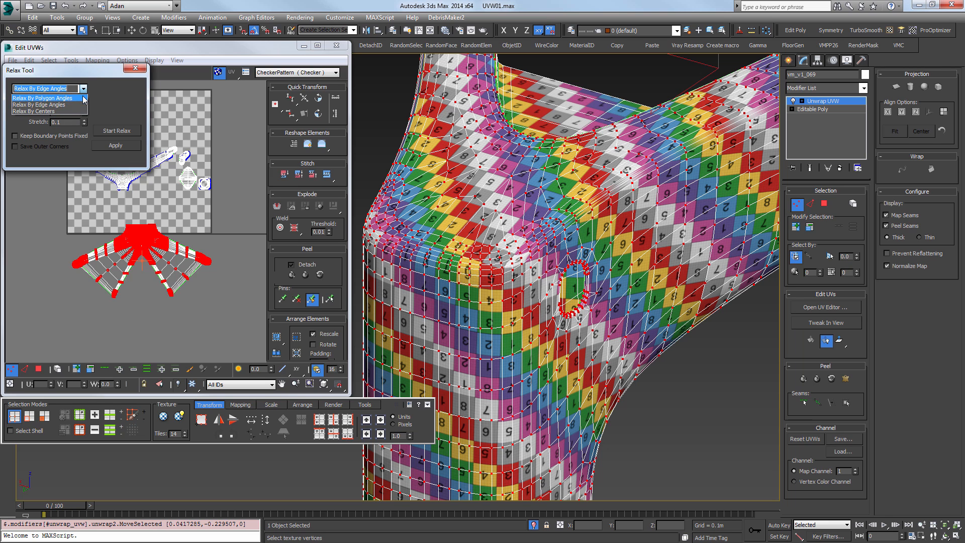
pyautogui.click(43, 96)
pyautogui.click(117, 131)
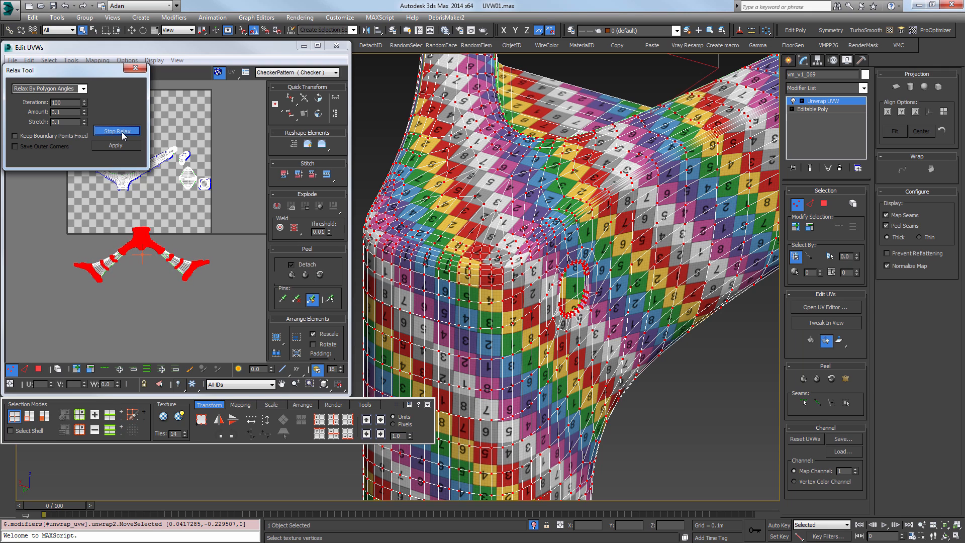
pyautogui.click(117, 131)
pyautogui.scroll(8, 122, 267)
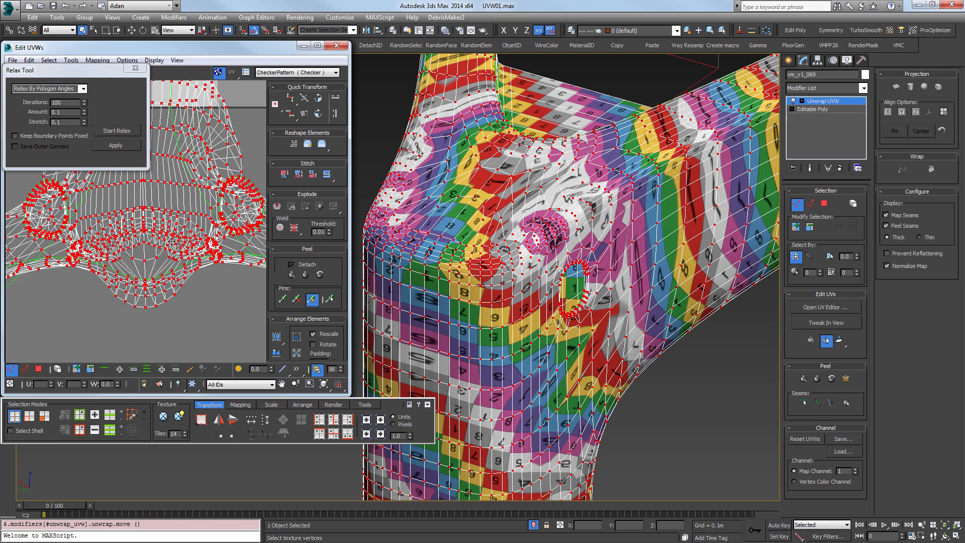
pyautogui.scroll(-5, 171, 241)
pyautogui.hotkey('ctrl', 'z')
# Try to relax the joined island by polygon angles with amount and stretch both set to 0.2, and undo it.
pyautogui.click(71, 122)
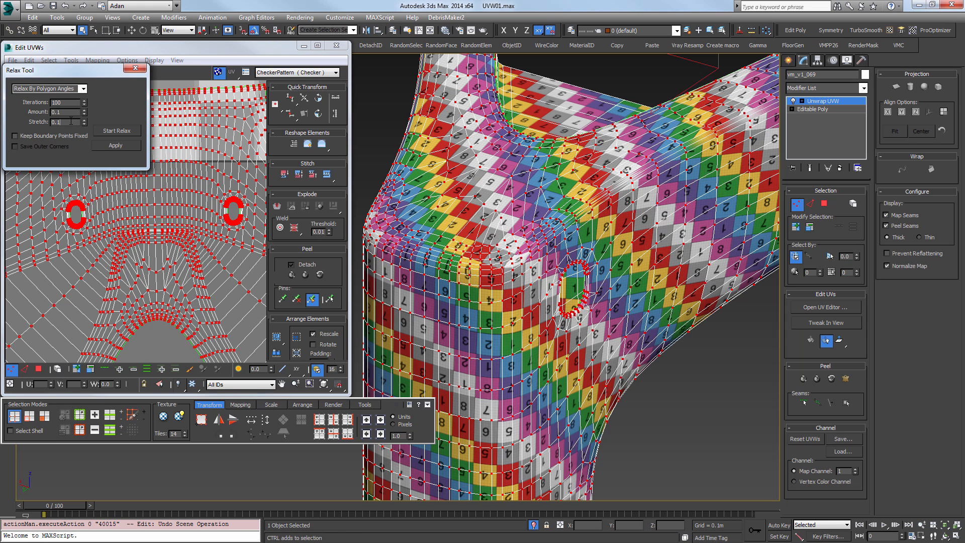
pyautogui.click(84, 88)
pyautogui.click(86, 92)
pyautogui.click(118, 131)
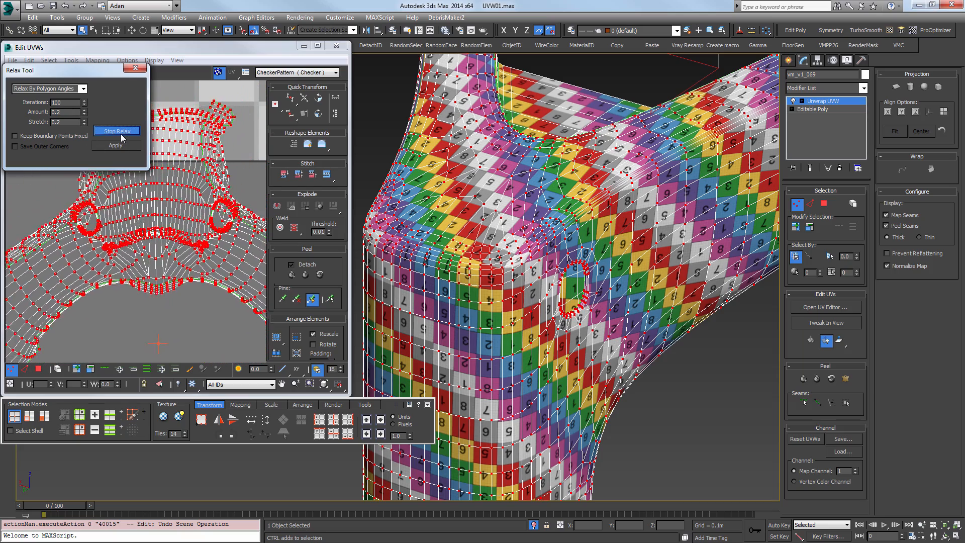
pyautogui.click(122, 135)
pyautogui.moveTo(186, 299); pyautogui.dragTo(207, 216, button='middle')
pyautogui.scroll(-4, 206, 217)
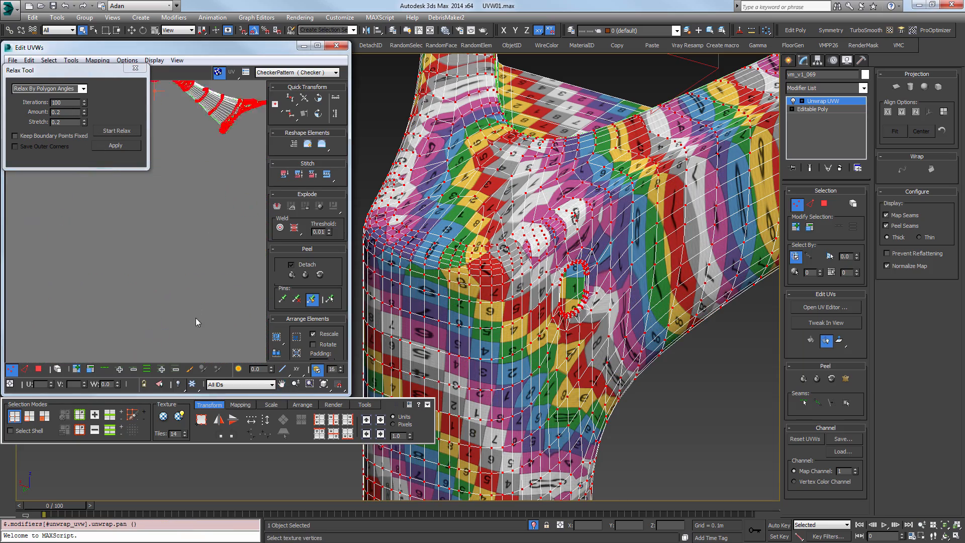
pyautogui.scroll(-2, 197, 317)
pyautogui.moveTo(197, 176); pyautogui.dragTo(242, 243, button='middle')
pyautogui.scroll(4, 236, 231)
pyautogui.moveTo(193, 241); pyautogui.dragTo(203, 296, button='middle')
pyautogui.scroll(3, 205, 201)
pyautogui.hotkey('ctrl', 'z')
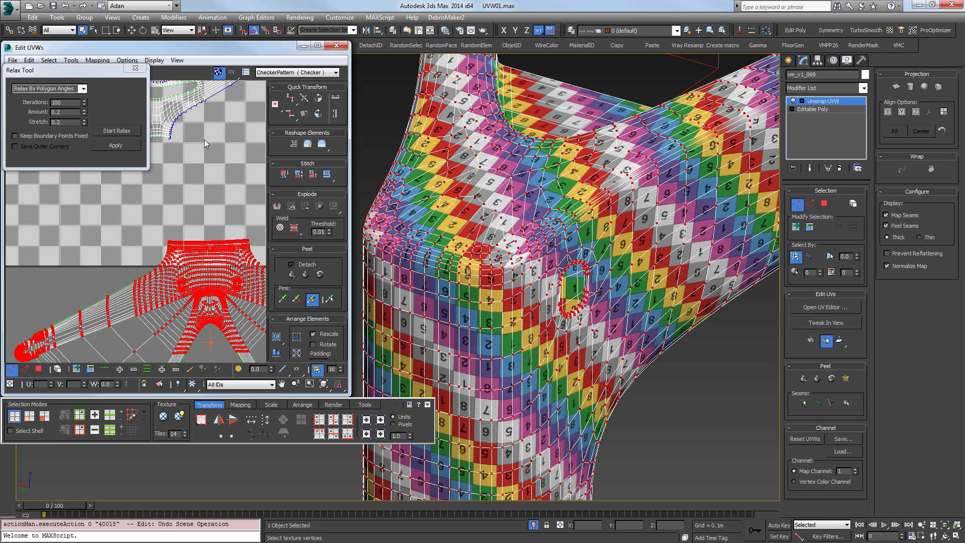
# Close the relax settings, select the whole joined island as faces and mirror it horizontally.
pyautogui.moveTo(204, 139); pyautogui.dragTo(176, 88, button='middle')
pyautogui.scroll(-3, 178, 85)
pyautogui.click(135, 68)
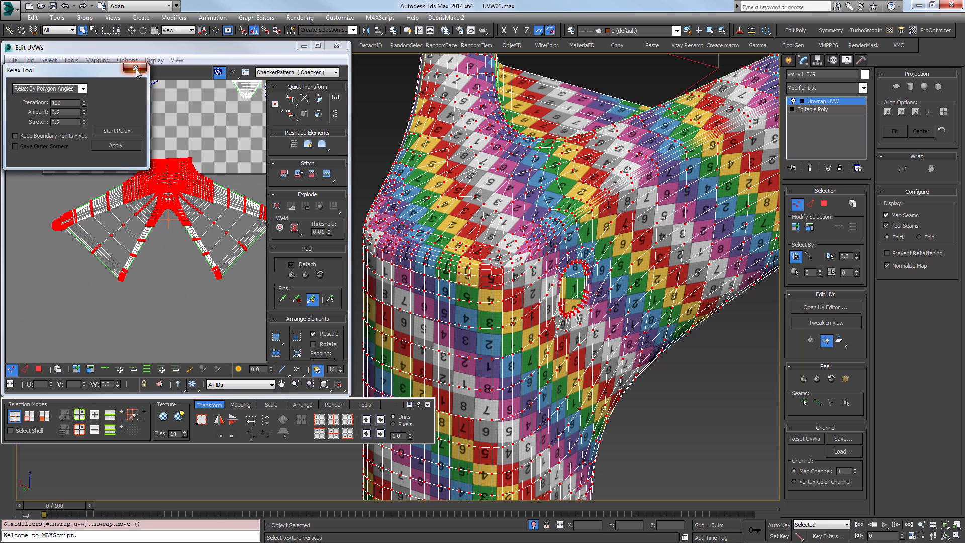
pyautogui.press('3')
pyautogui.click(150, 220)
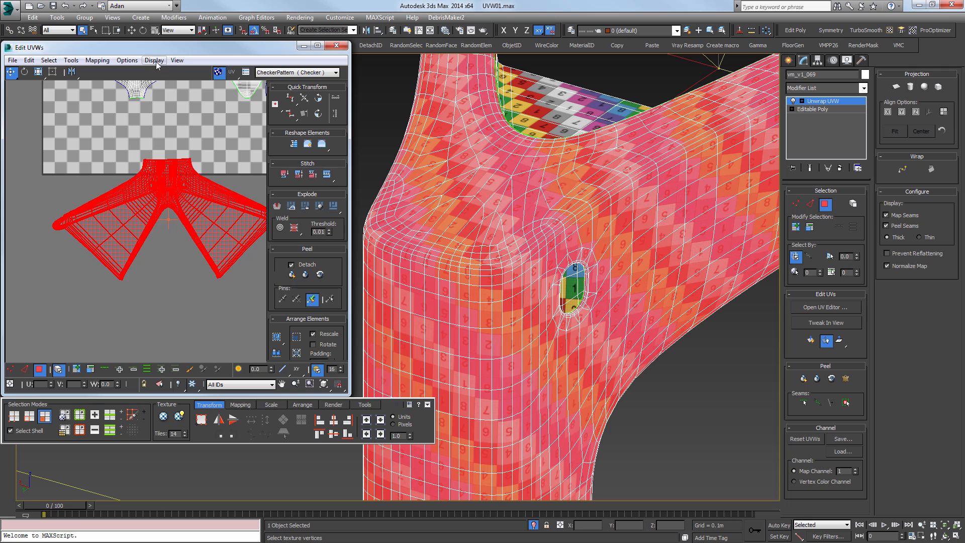
pyautogui.click(78, 73)
pyautogui.click(177, 278)
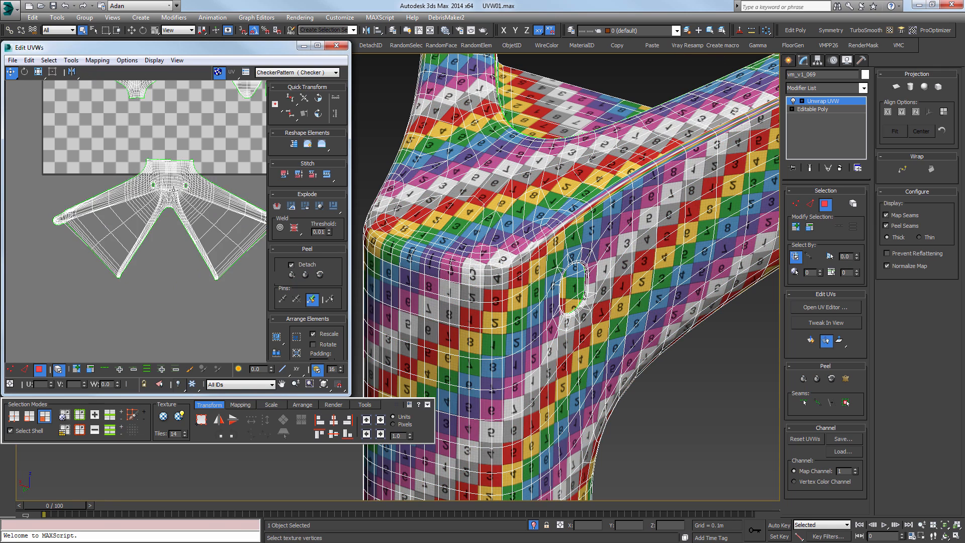
# Relax the mirrored island by polygon angles with stretch 0.1, first at amount 0.1 and again at amount 0.5.
pyautogui.click(173, 189)
pyautogui.scroll(4, 173, 189)
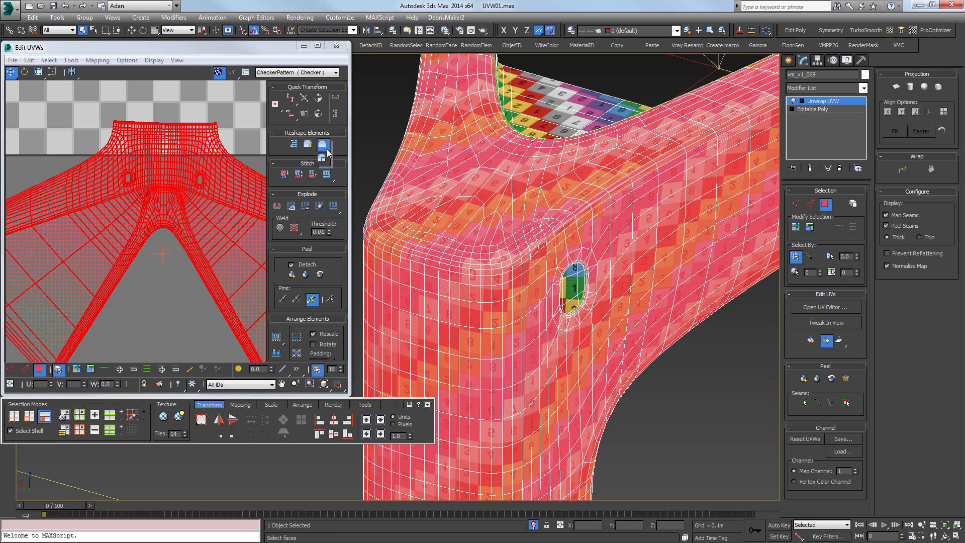
pyautogui.click(322, 145)
pyautogui.click(84, 89)
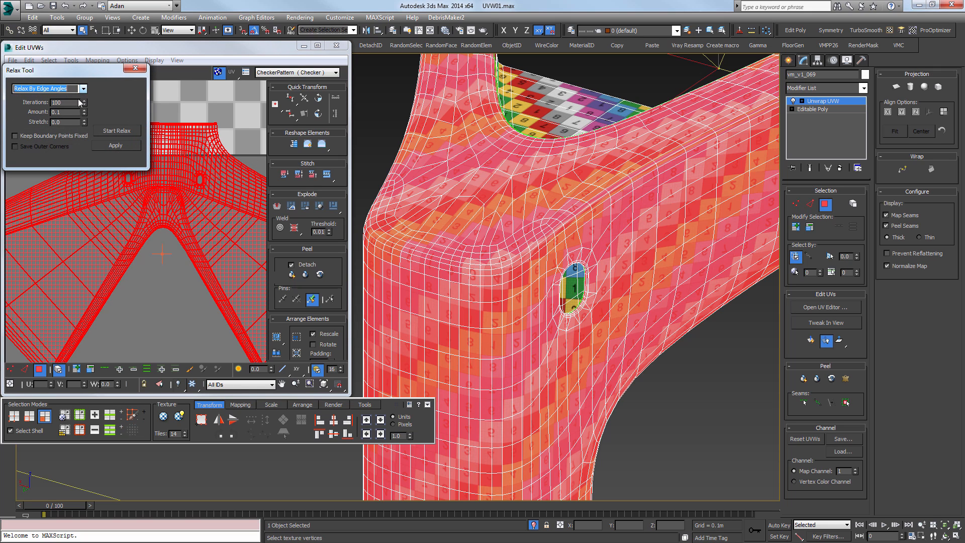
pyautogui.click(60, 95)
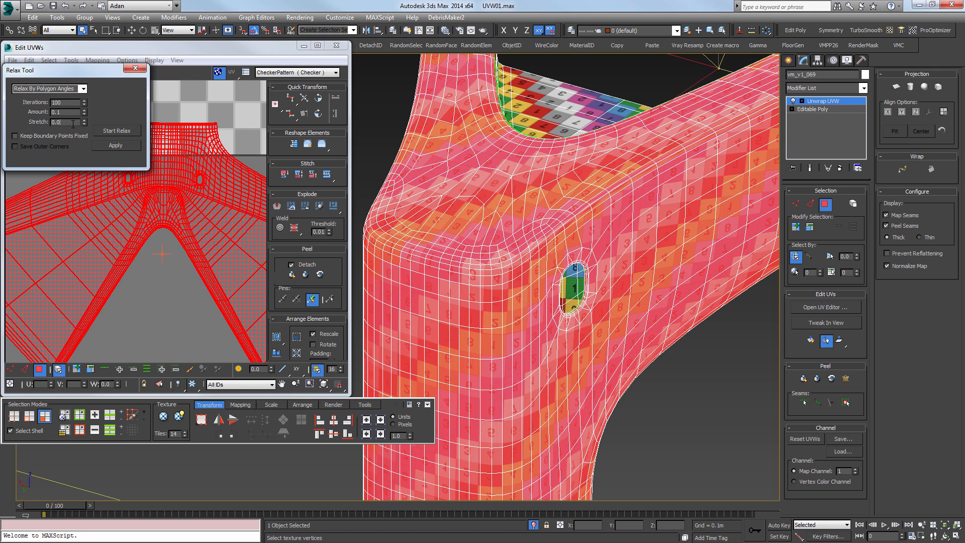
pyautogui.click(104, 131)
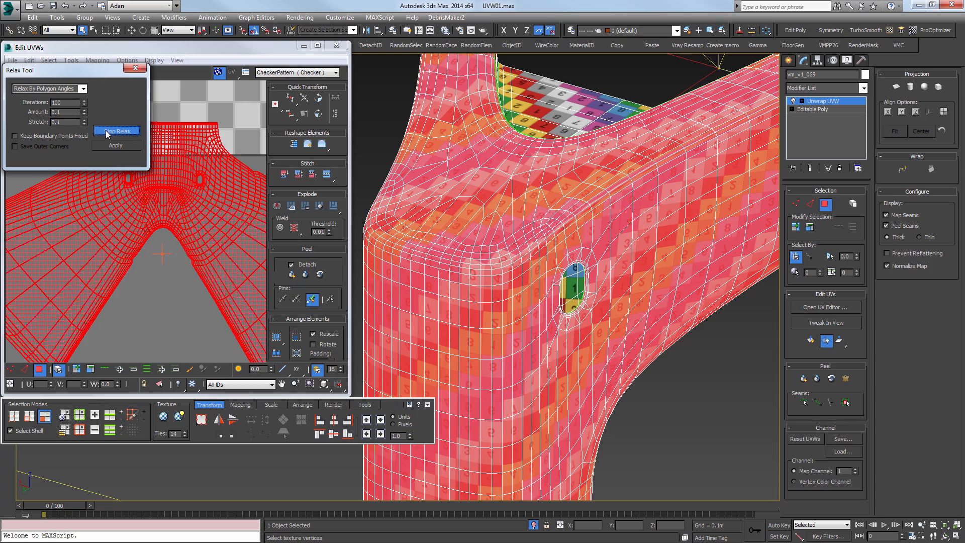
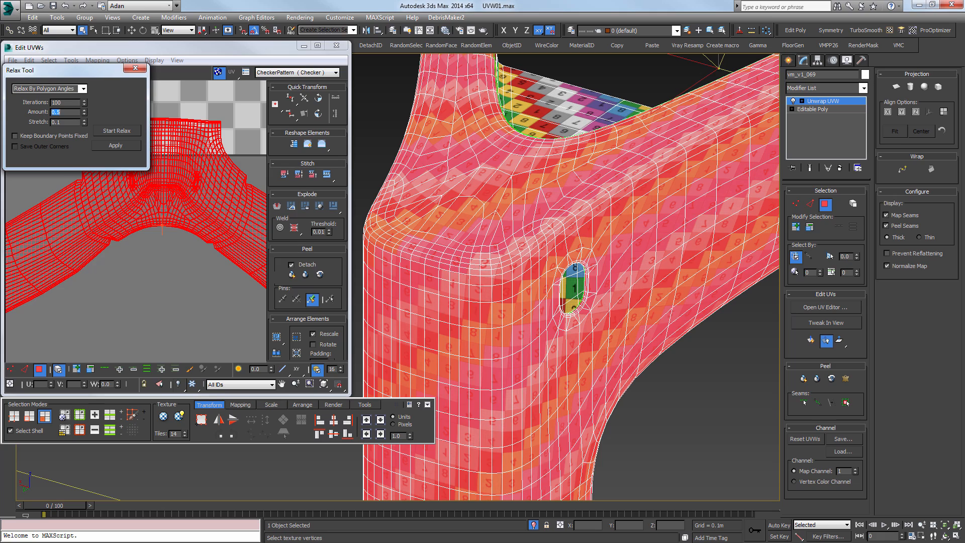
pyautogui.click(117, 132)
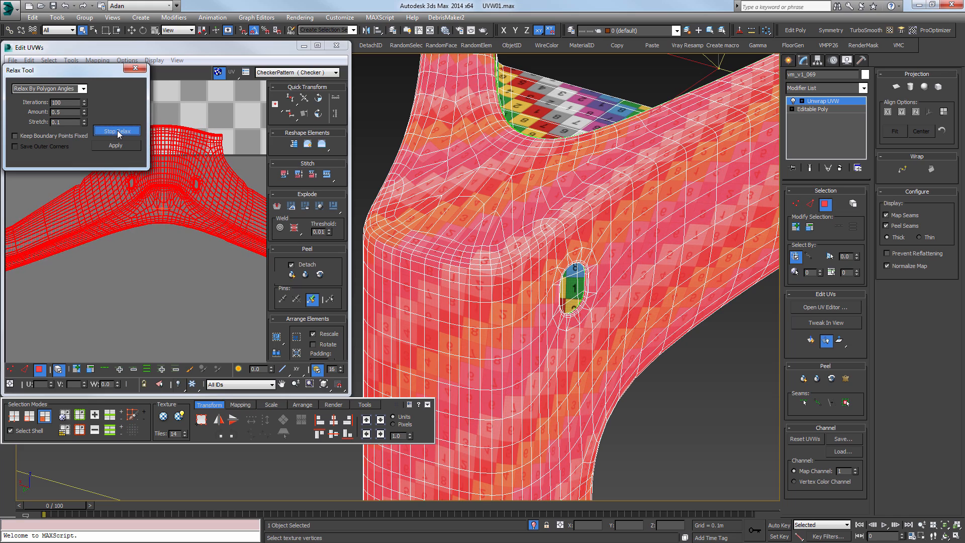
pyautogui.click(117, 131)
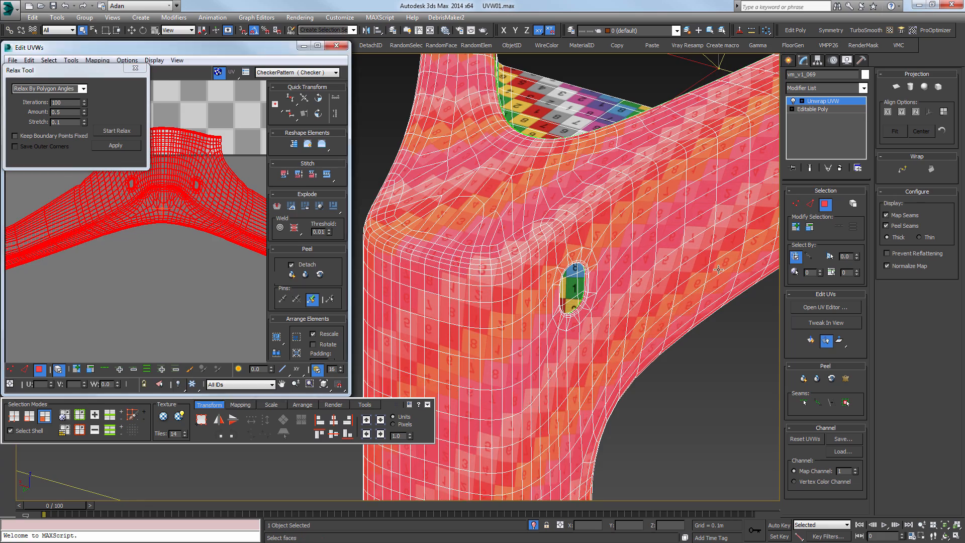
# Deselect the island, hide the viewport wireframe and examine the checker across the bracket's front, arms and upper junction.
pyautogui.scroll(-5, 655, 253)
pyautogui.scroll(6, 611, 345)
pyautogui.hotkey('ctrl', 'd')
pyautogui.press('F4')
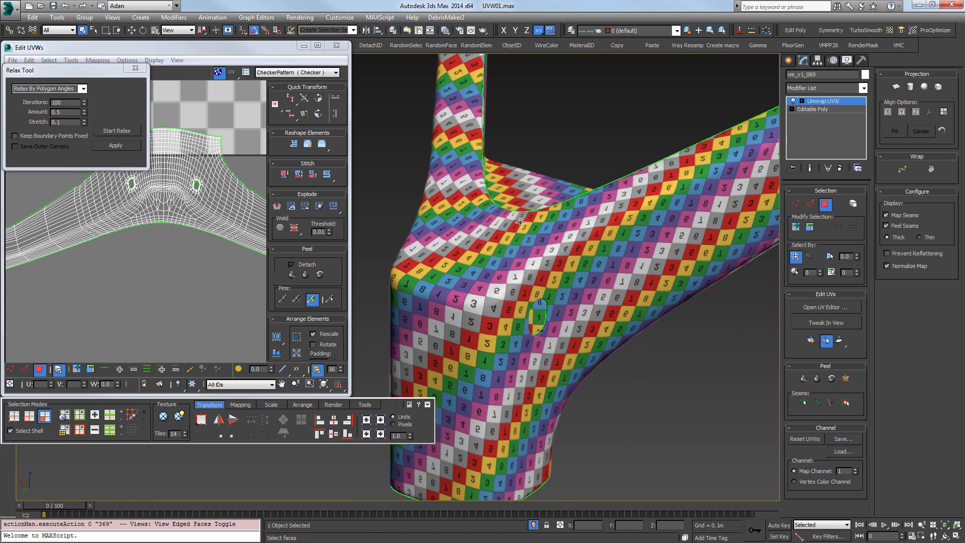
pyautogui.scroll(-5, 595, 238)
pyautogui.keyDown('alt'); pyautogui.moveTo(595, 238); pyautogui.dragTo(553, 281, button='middle'); pyautogui.keyUp('alt')
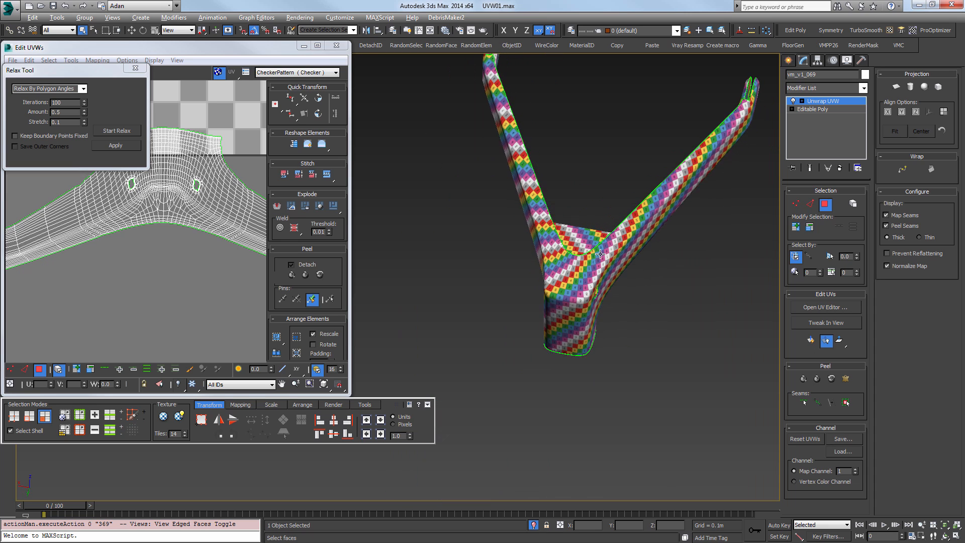
pyautogui.scroll(8, 552, 288)
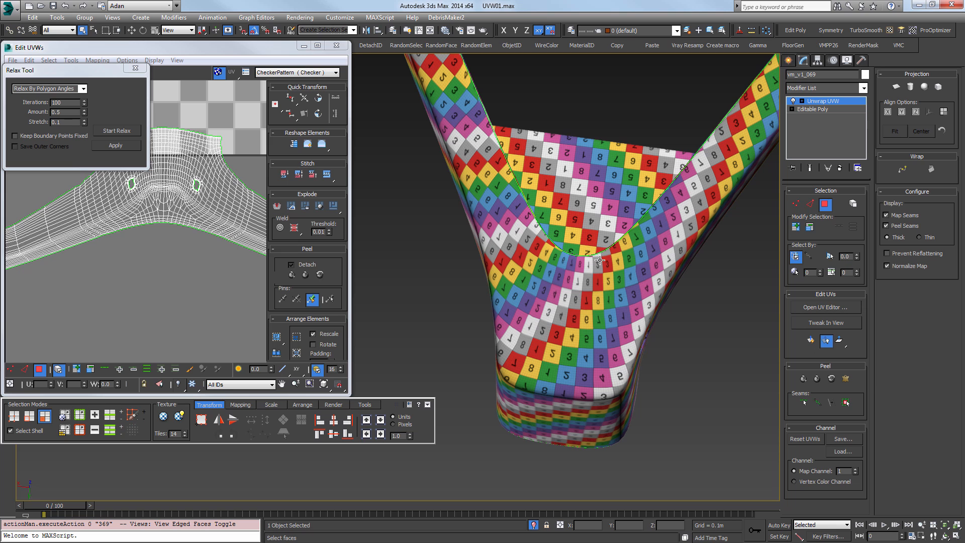
pyautogui.keyDown('alt'); pyautogui.moveTo(650, 226); pyautogui.dragTo(560, 301, button='middle'); pyautogui.keyUp('alt')
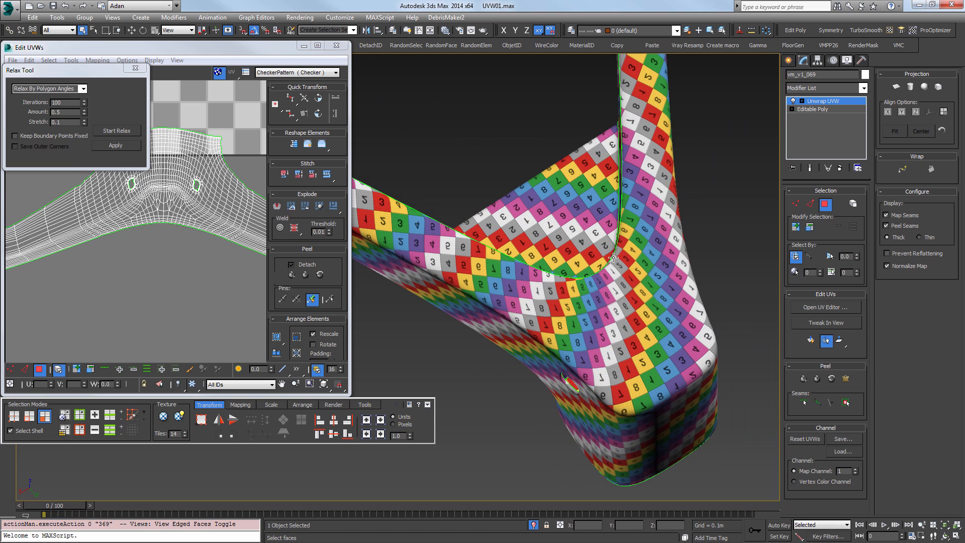
pyautogui.keyDown('alt'); pyautogui.moveTo(634, 273); pyautogui.dragTo(411, 225, button='middle'); pyautogui.keyUp('alt')
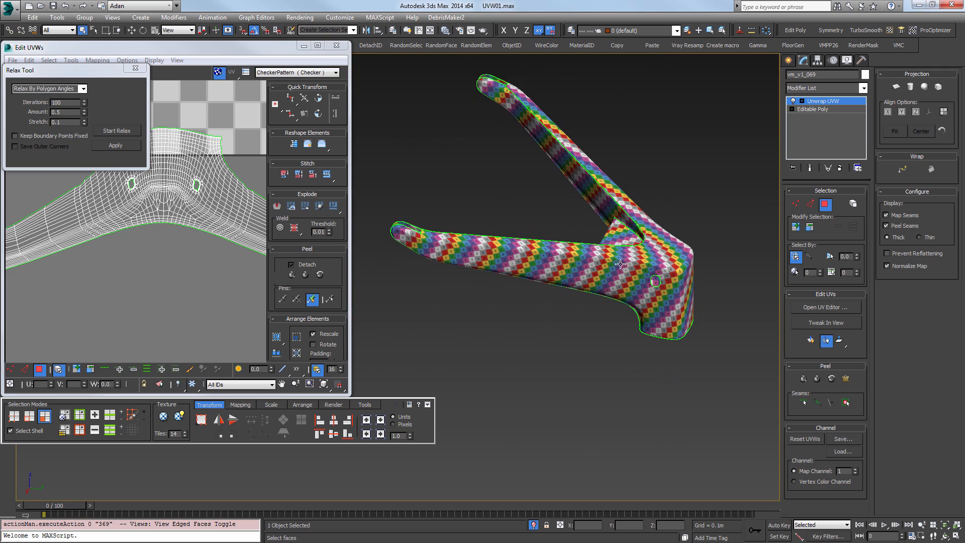
pyautogui.keyDown('alt'); pyautogui.moveTo(620, 264); pyautogui.dragTo(518, 277, button='middle'); pyautogui.keyUp('alt')
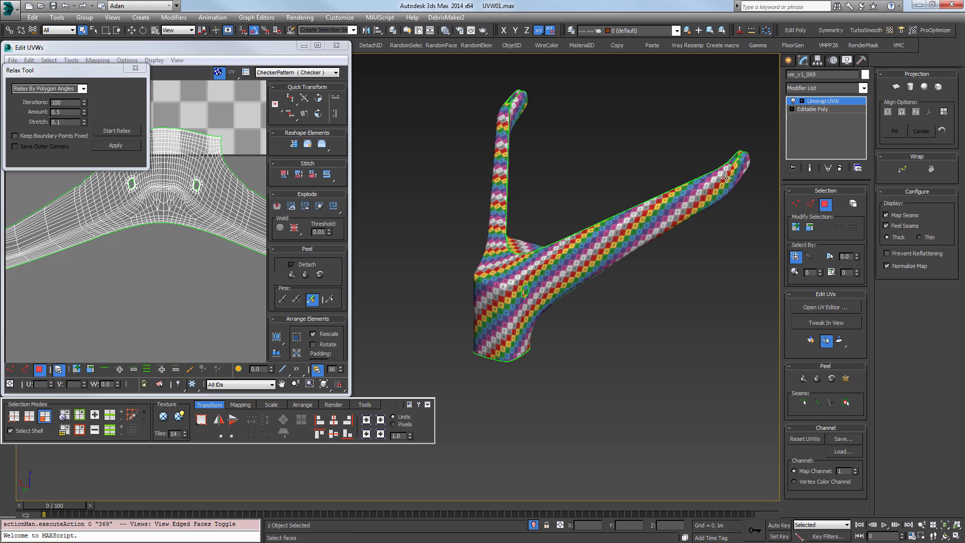
pyautogui.keyDown('alt'); pyautogui.moveTo(726, 177); pyautogui.dragTo(538, 207, button='middle'); pyautogui.keyUp('alt')
# Examine the checker and remaining seams on the bracket's inner side, arm ends and lower stem.
pyautogui.scroll(5, 510, 158)
pyautogui.scroll(-3, 510, 159)
pyautogui.scroll(6, 547, 211)
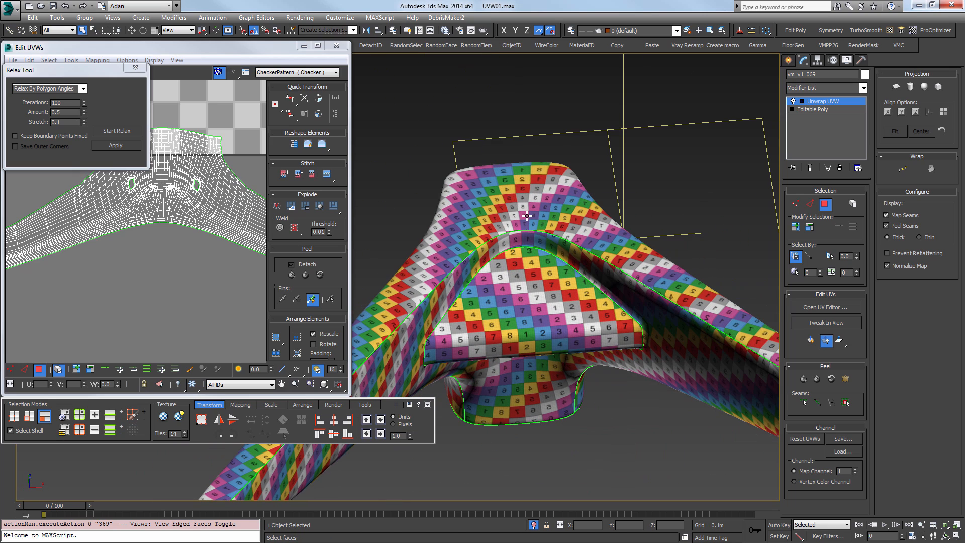
pyautogui.scroll(-5, 527, 215)
pyautogui.keyDown('alt'); pyautogui.moveTo(527, 215); pyautogui.dragTo(525, 212, button='middle'); pyautogui.keyUp('alt')
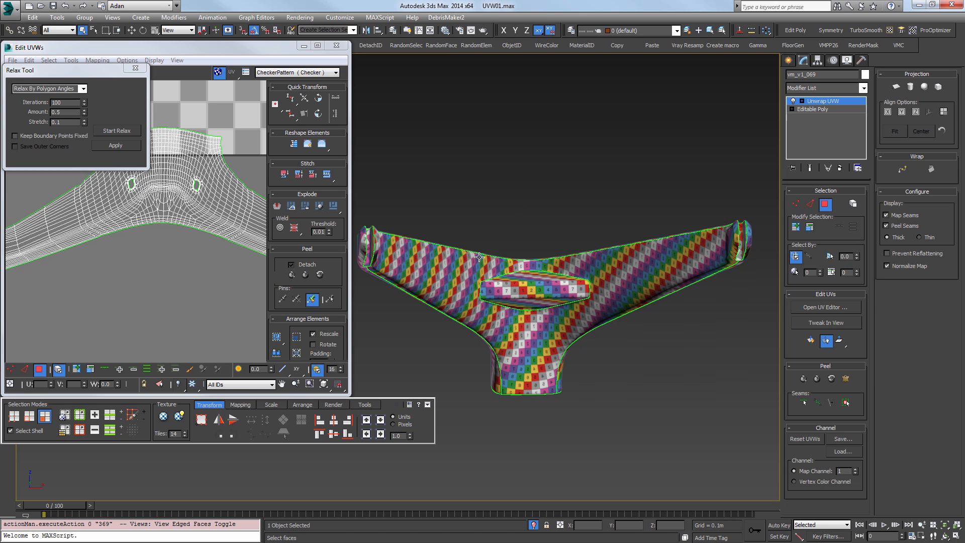
pyautogui.keyDown('alt'); pyautogui.moveTo(479, 257); pyautogui.dragTo(488, 275, button='middle'); pyautogui.keyUp('alt')
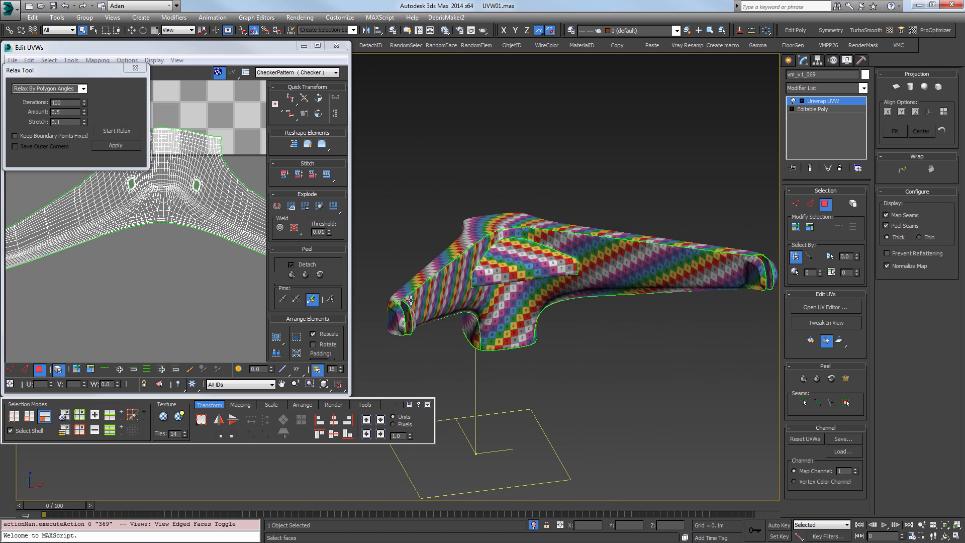
pyautogui.scroll(-5, 180, 166)
pyautogui.scroll(5, 261, 211)
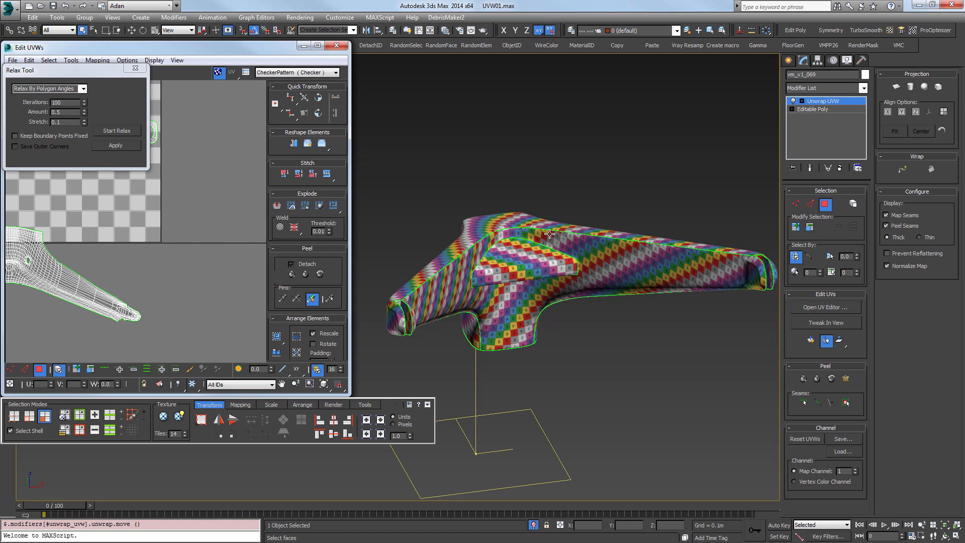
pyautogui.keyDown('alt'); pyautogui.moveTo(566, 342); pyautogui.dragTo(521, 330, button='middle'); pyautogui.keyUp('alt')
# Select the slotted V-shaped island's upper border and the larger joined island's lower border to compare their seams.
pyautogui.scroll(-4, 177, 286)
pyautogui.scroll(5, 102, 208)
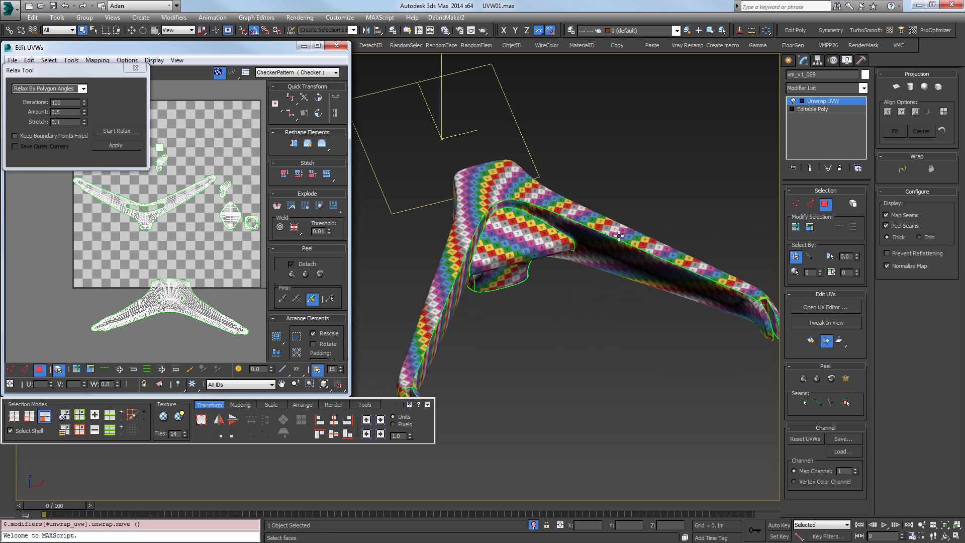
pyautogui.press('2')
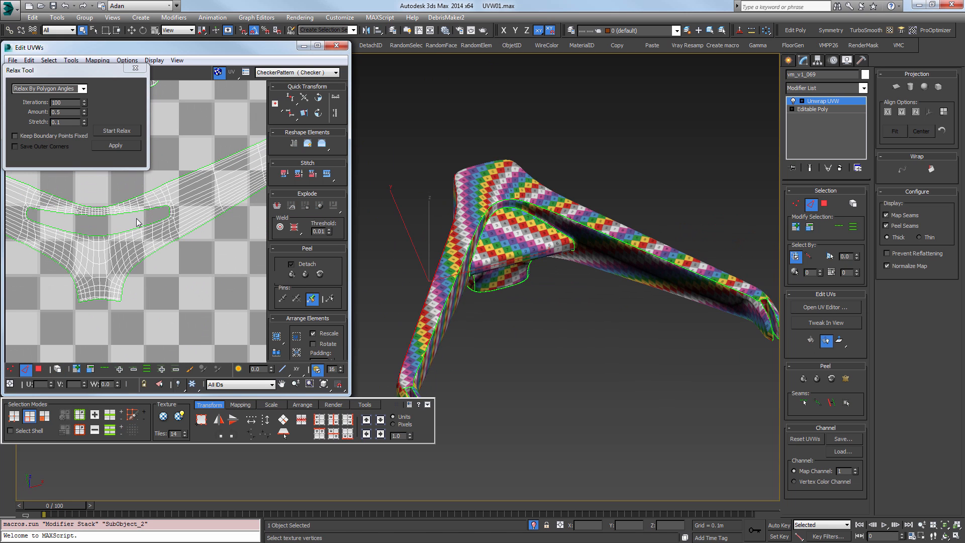
pyautogui.scroll(3, 136, 218)
pyautogui.doubleClick(161, 232)
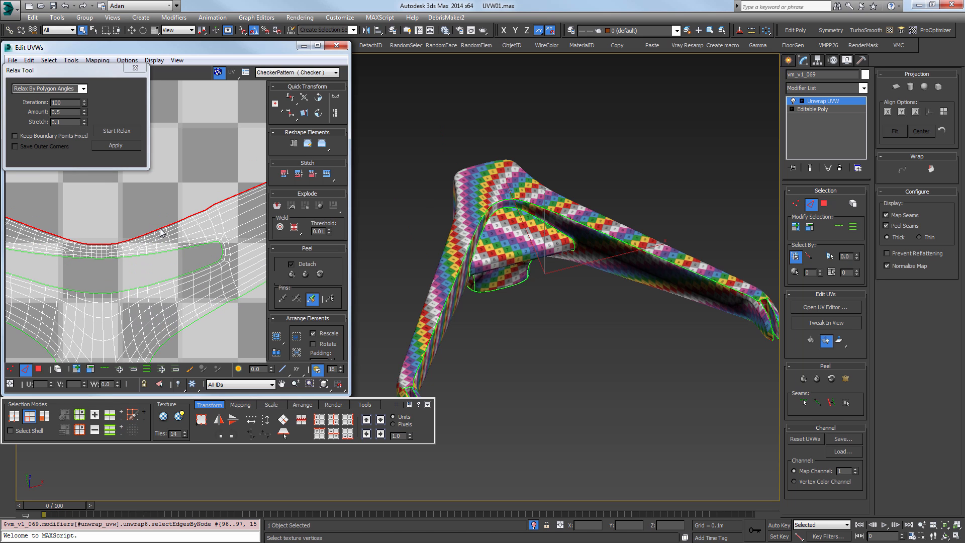
pyautogui.keyDown('alt'); pyautogui.moveTo(594, 307); pyautogui.dragTo(580, 280, button='middle'); pyautogui.keyUp('alt')
pyautogui.scroll(-6, 190, 272)
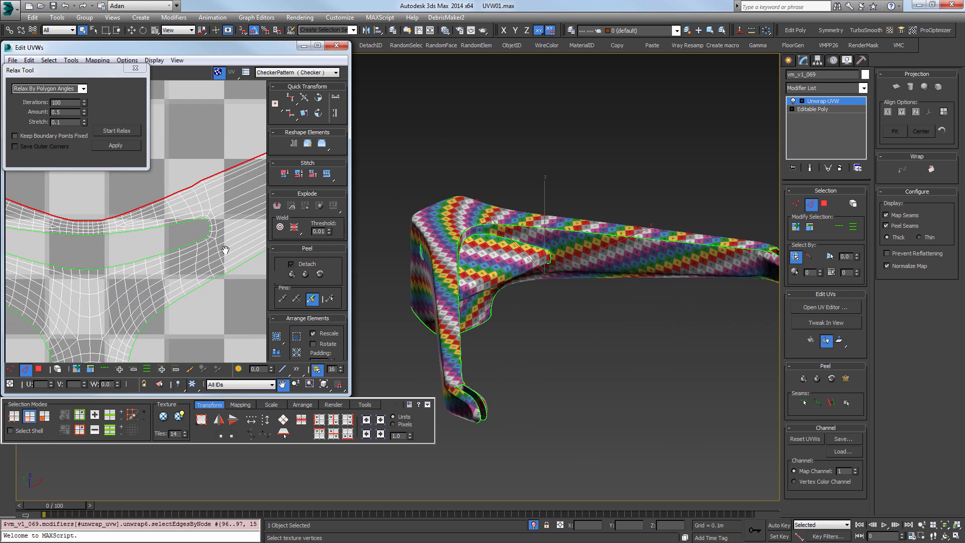
pyautogui.scroll(8, 192, 224)
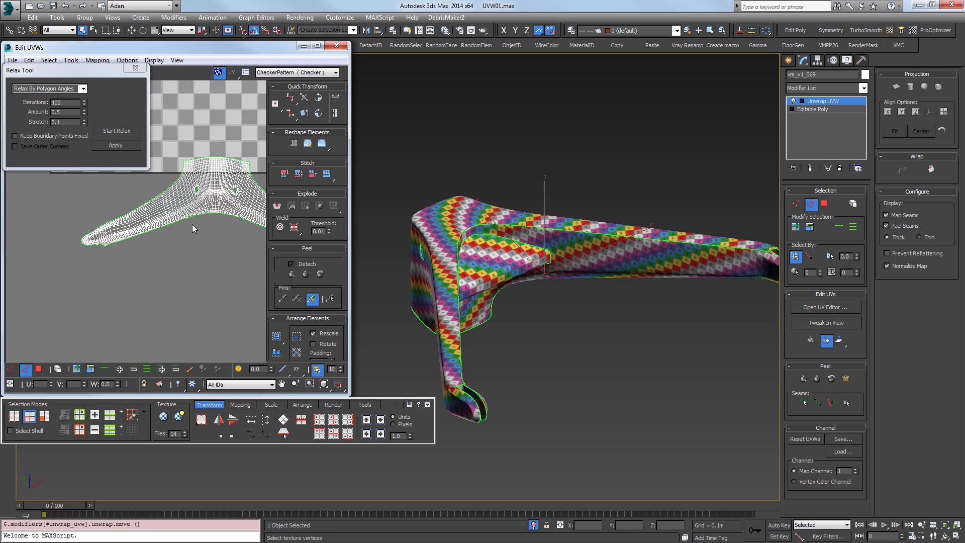
pyautogui.doubleClick(229, 213)
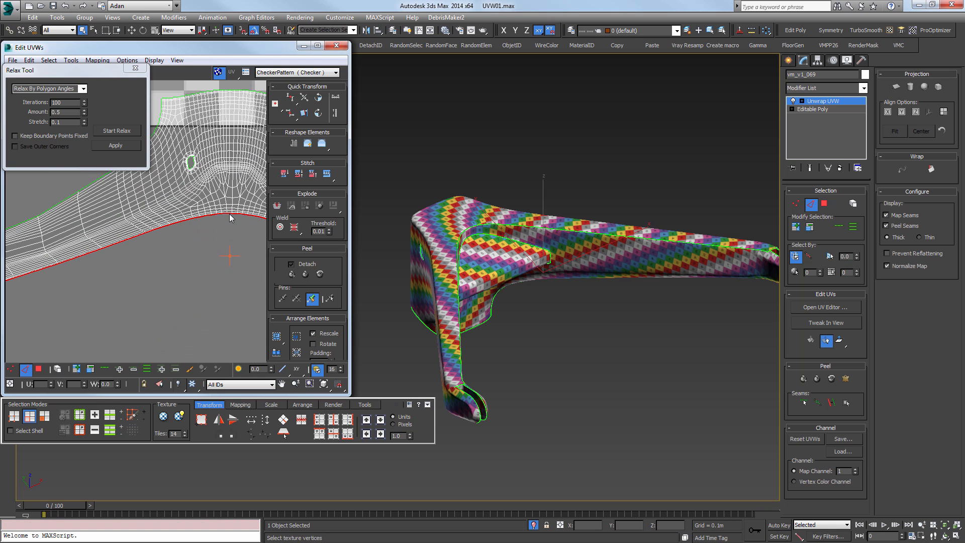
# Show the model in wireframe and pick an edge on the junction seam to trace its matching edges in the UV islands.
pyautogui.keyDown('alt'); pyautogui.moveTo(522, 281); pyautogui.dragTo(496, 269, button='middle'); pyautogui.keyUp('alt')
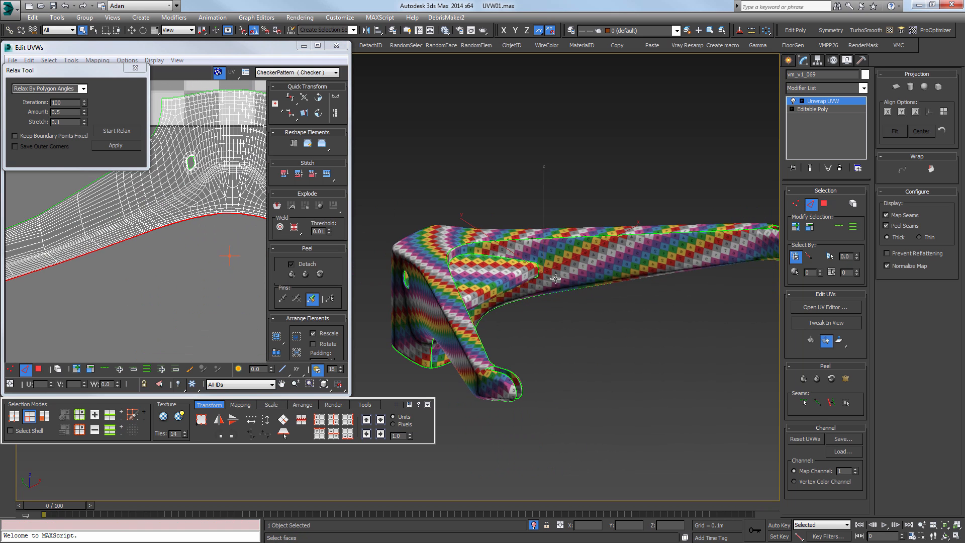
pyautogui.press('F3')
pyautogui.scroll(10, 496, 268)
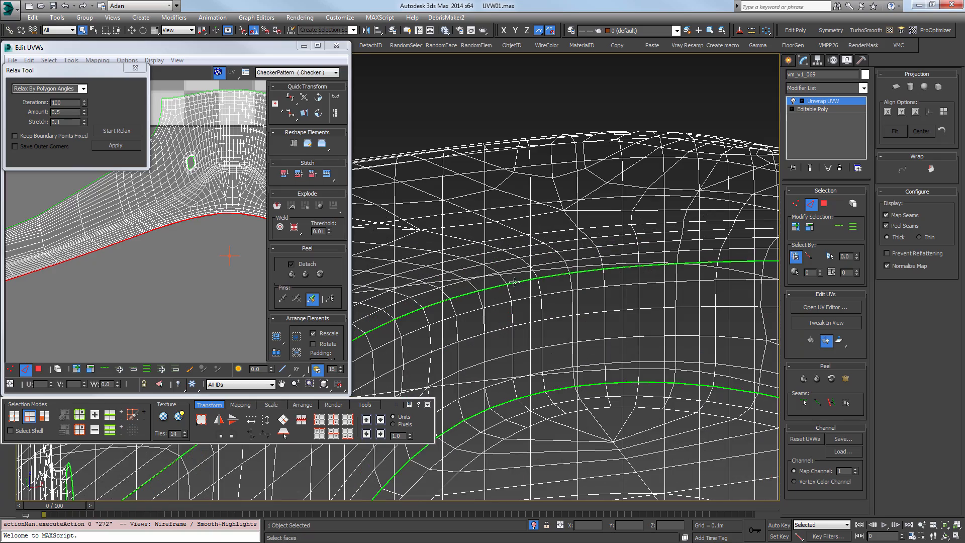
pyautogui.click(518, 282)
pyautogui.scroll(-4, 226, 287)
pyautogui.moveTo(225, 297); pyautogui.dragTo(187, 235, button='middle')
pyautogui.scroll(4, 194, 164)
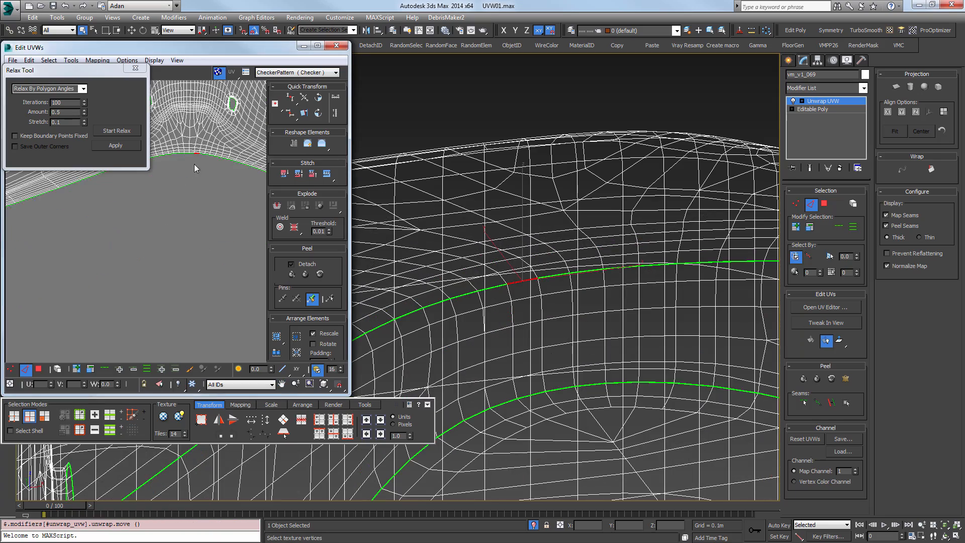
pyautogui.moveTo(195, 151); pyautogui.dragTo(198, 270, button='middle')
pyautogui.scroll(5, 193, 282)
pyautogui.doubleClick(185, 292)
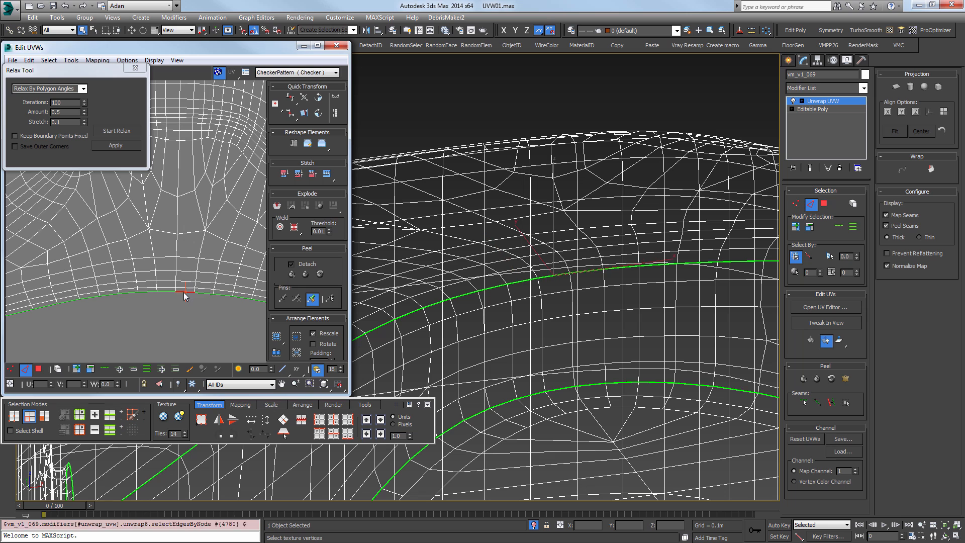
pyautogui.scroll(-4, 185, 286)
pyautogui.scroll(-8, 188, 248)
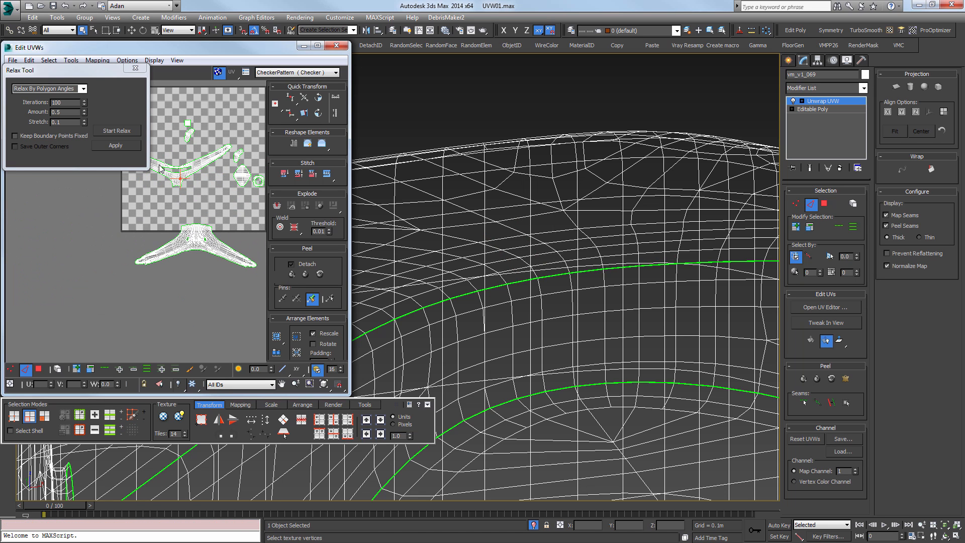
# Close the relax settings and move the slotted V-shaped island as faces directly below the larger joined island.
pyautogui.click(136, 68)
pyautogui.click(38, 369)
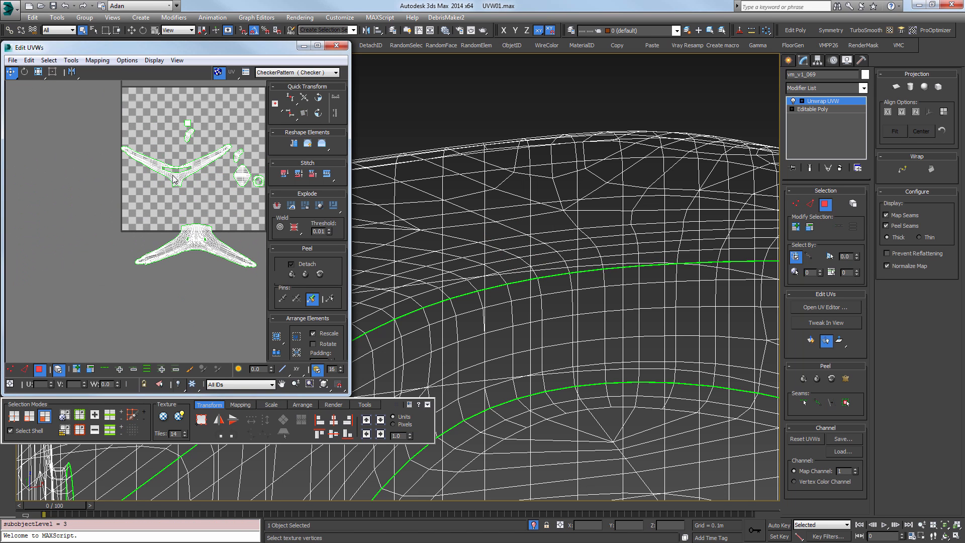
pyautogui.click(196, 165)
pyautogui.moveTo(195, 165); pyautogui.dragTo(218, 290)
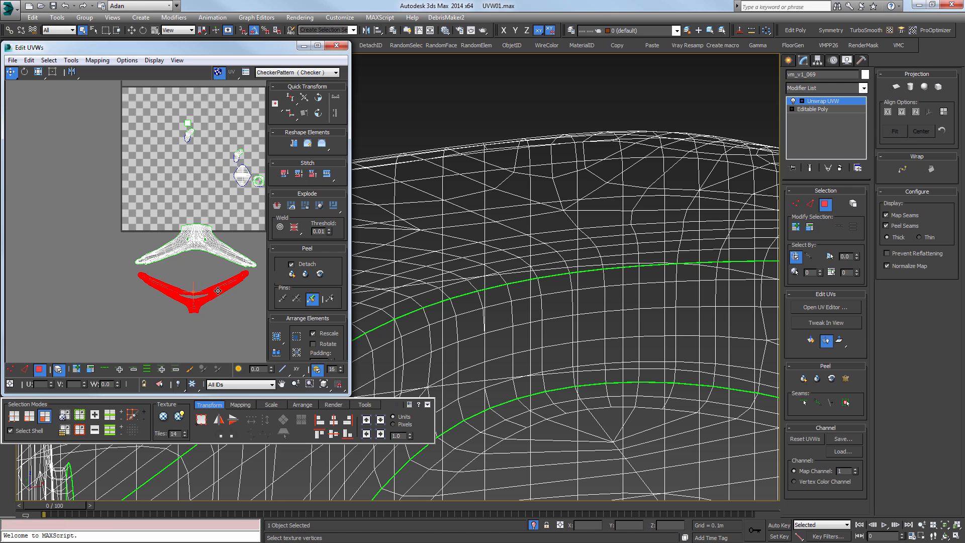
# Select the larger island's lower border edges and stitch the slotted V-shaped island to them.
pyautogui.scroll(10, 199, 270)
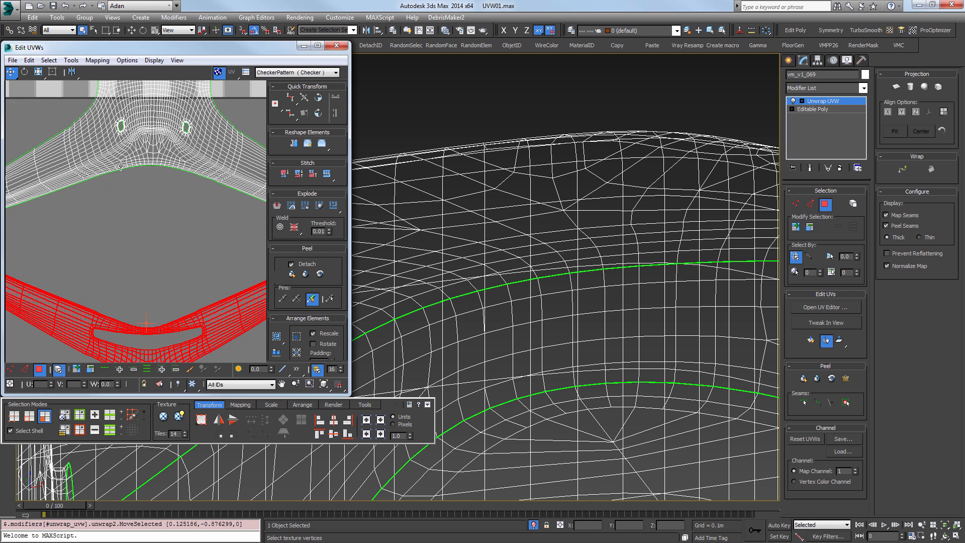
pyautogui.press('2')
pyautogui.click(174, 141)
pyautogui.doubleClick(173, 141)
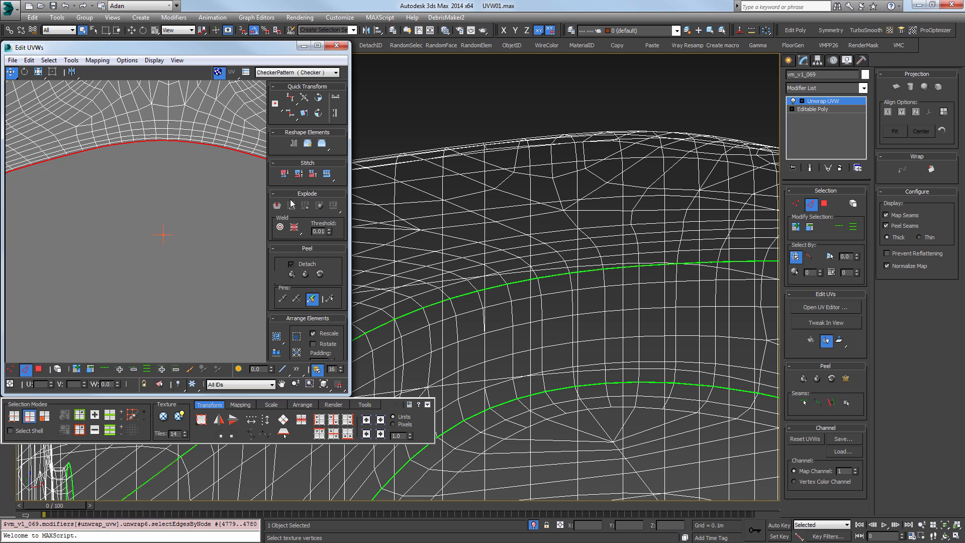
pyautogui.click(327, 173)
pyautogui.scroll(-8, 249, 300)
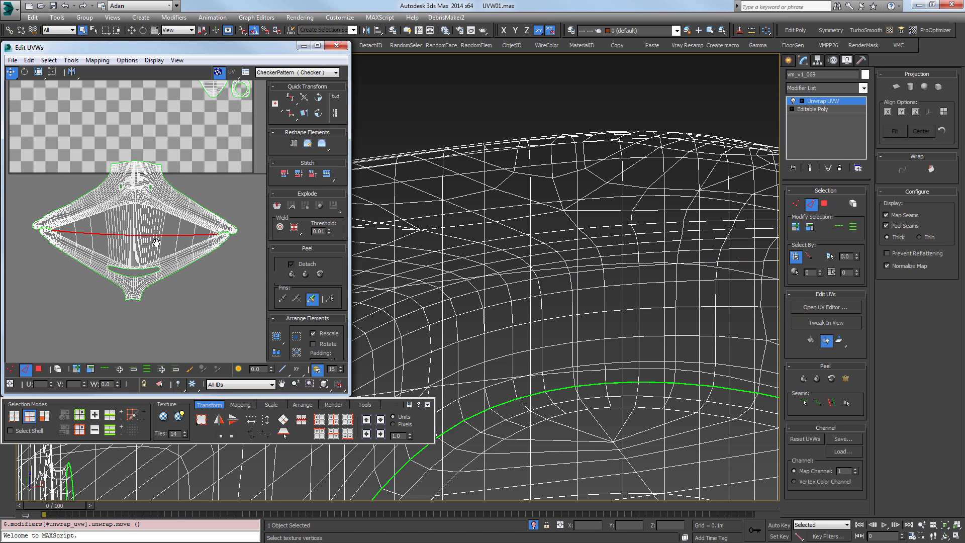
# Select the stitched island's vertices and relax them by edge angles with 100 iterations, amount 0.5 and stretch 0.2.
pyautogui.press('1')
pyautogui.hotkey('ctrl', 'a')
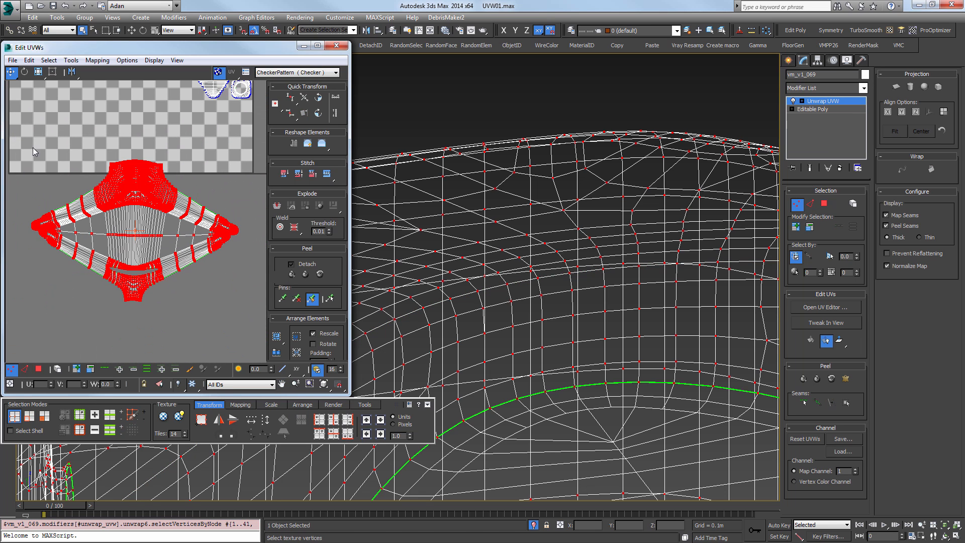
pyautogui.click(323, 145)
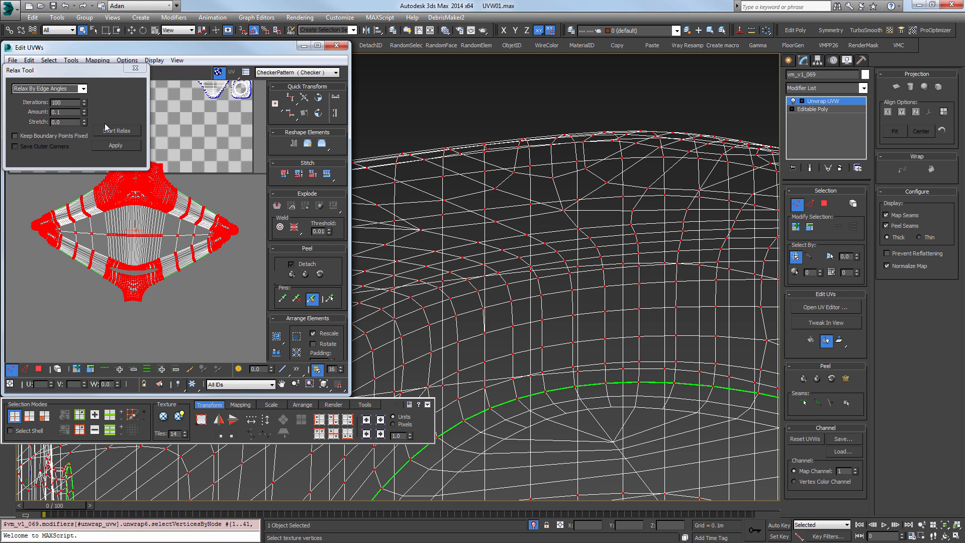
pyautogui.click(72, 124)
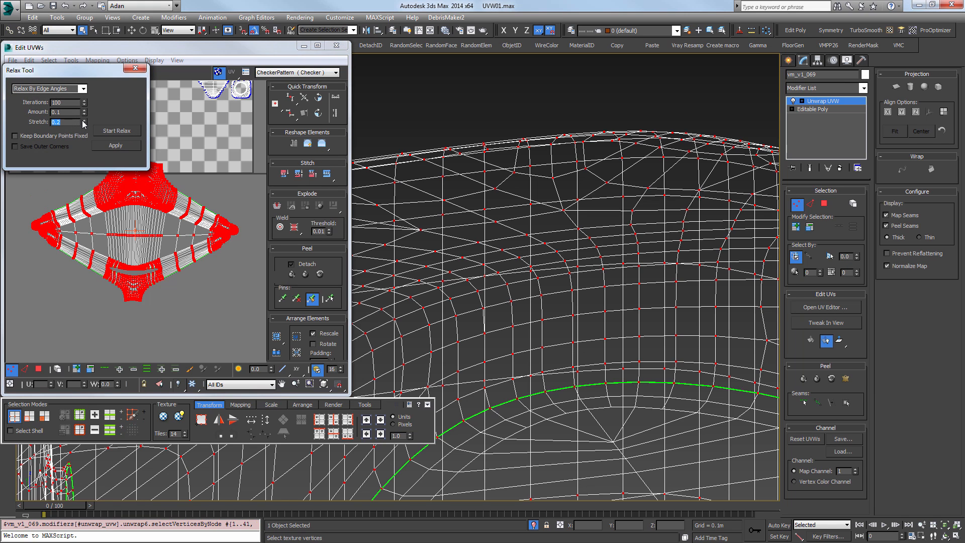
pyautogui.click(121, 132)
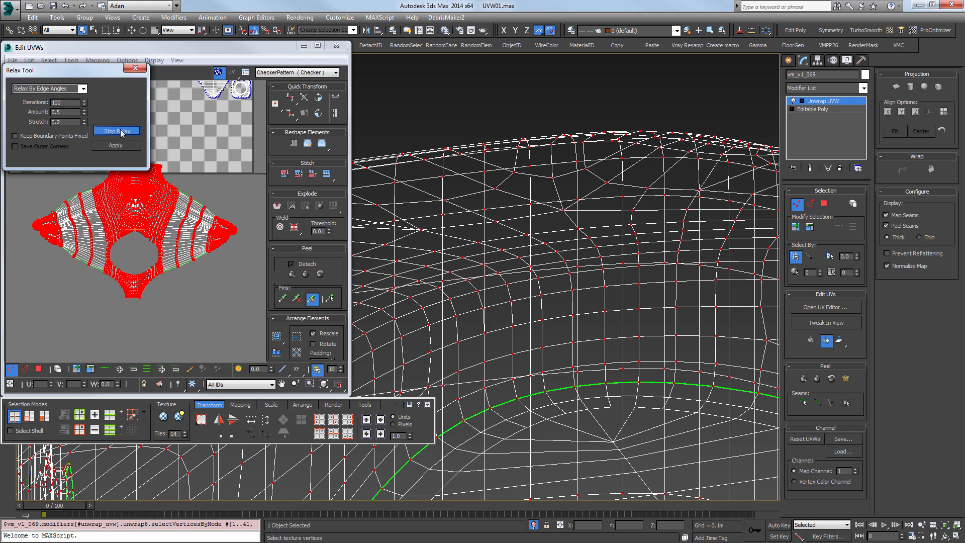
pyautogui.click(121, 132)
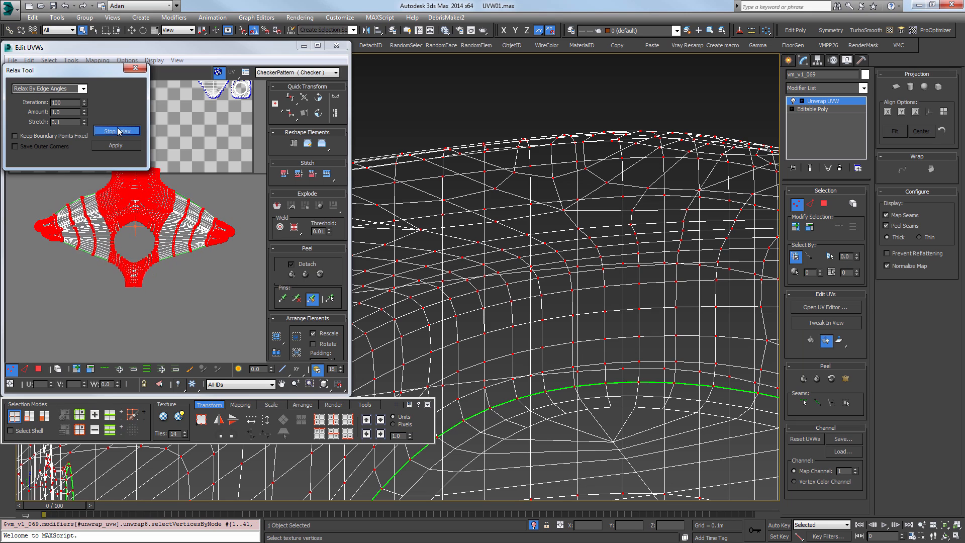
# Continue relaxing the stitched island by edge angles with amount 1.0 and stretch 0.1.
pyautogui.click(119, 131)
pyautogui.click(129, 134)
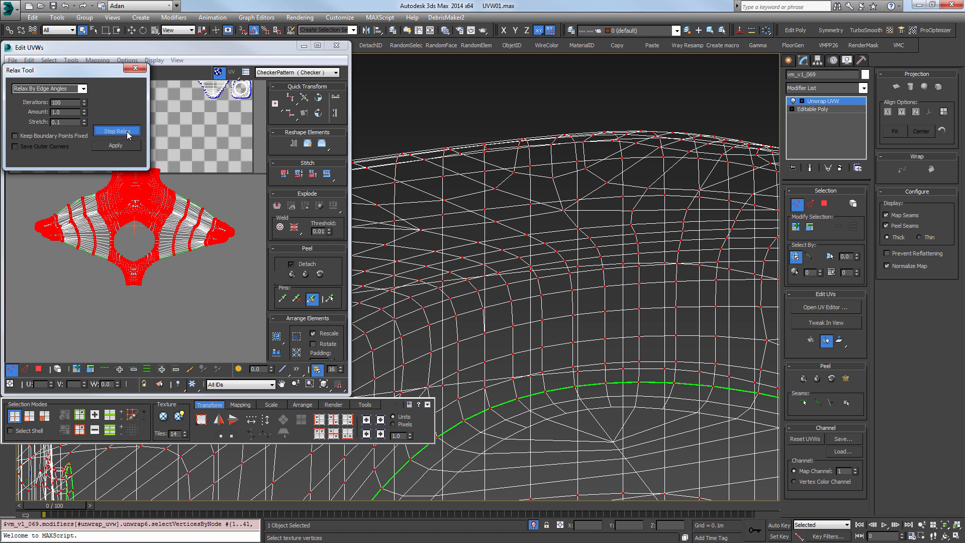
pyautogui.click(196, 238)
pyautogui.click(124, 132)
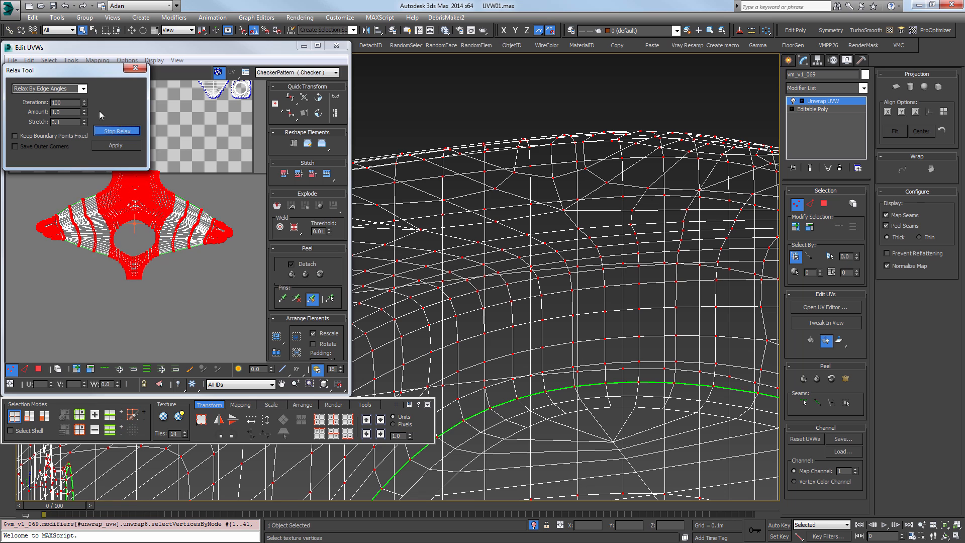
# Relax the stitched island by polygon angles at amount 1.0 and stretch 0.1, and check the shaded numbered checker on the bracket.
pyautogui.click(51, 88)
pyautogui.click(45, 113)
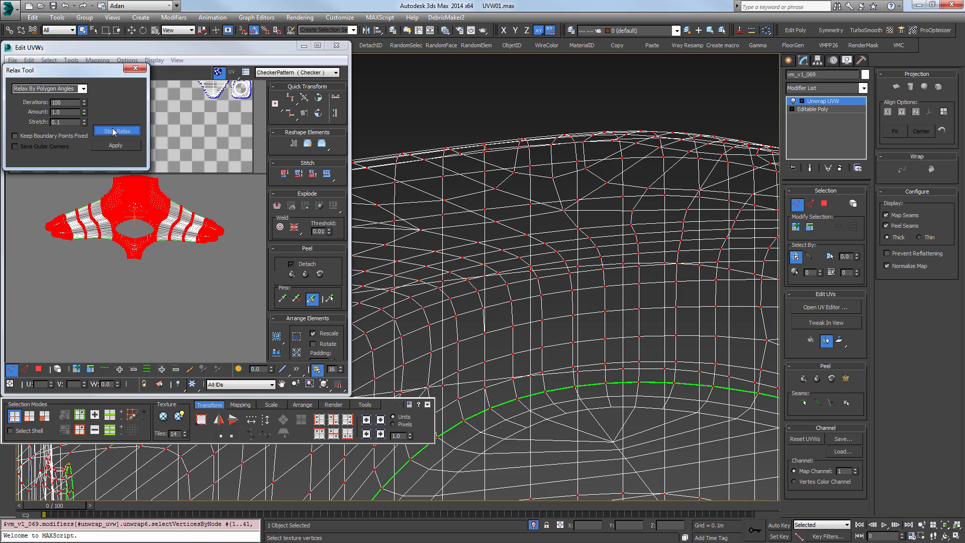
pyautogui.click(114, 132)
pyautogui.keyDown('alt'); pyautogui.moveTo(547, 271); pyautogui.dragTo(536, 345, button='middle'); pyautogui.keyUp('alt')
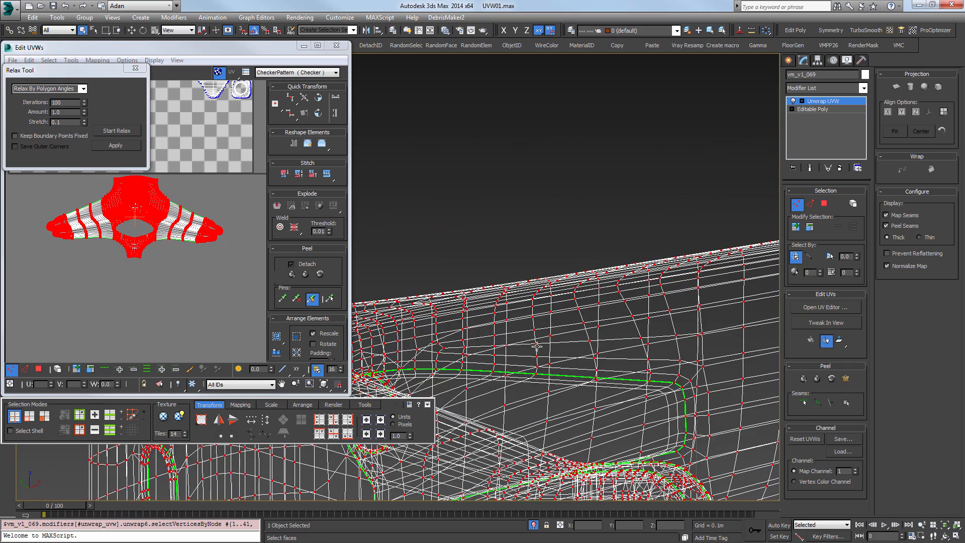
pyautogui.press('F3')
pyautogui.moveTo(544, 378)
pyautogui.keyDown('alt'); pyautogui.mouseDown(button='middle')
pyautogui.moveTo(545, 351)
pyautogui.moveTo(501, 287)
pyautogui.moveTo(571, 286)
pyautogui.moveTo(578, 319)
pyautogui.moveTo(581, 303)
pyautogui.moveTo(528, 274)
pyautogui.moveTo(516, 249)
pyautogui.mouseUp(button='middle'); pyautogui.keyUp('alt')
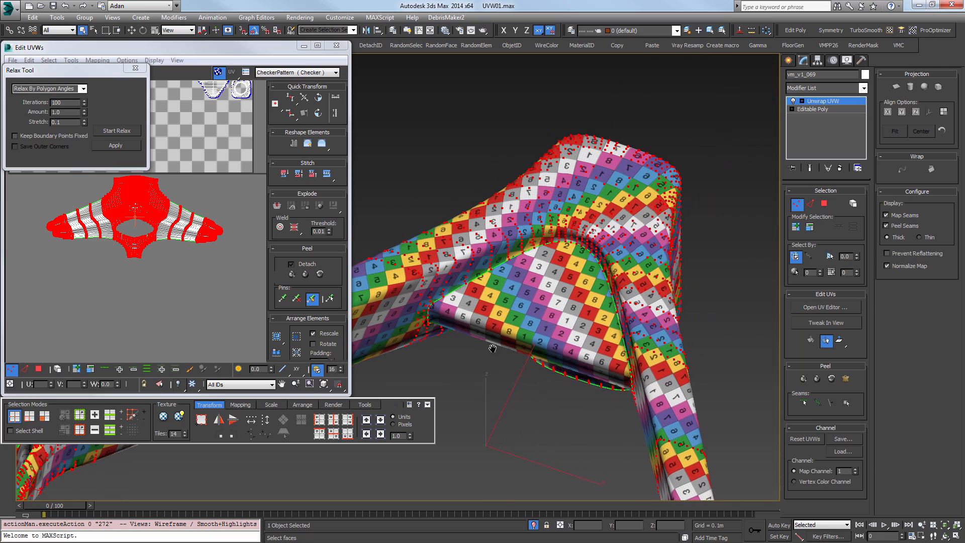
pyautogui.keyDown('alt'); pyautogui.moveTo(493, 349); pyautogui.dragTo(624, 252, button='middle'); pyautogui.keyUp('alt')
pyautogui.scroll(-5, 563, 240)
# Run another polygon-angle relax on the stitched island and review the checker on the bracket's arms.
pyautogui.moveTo(151, 228); pyautogui.dragTo(171, 262, button='middle')
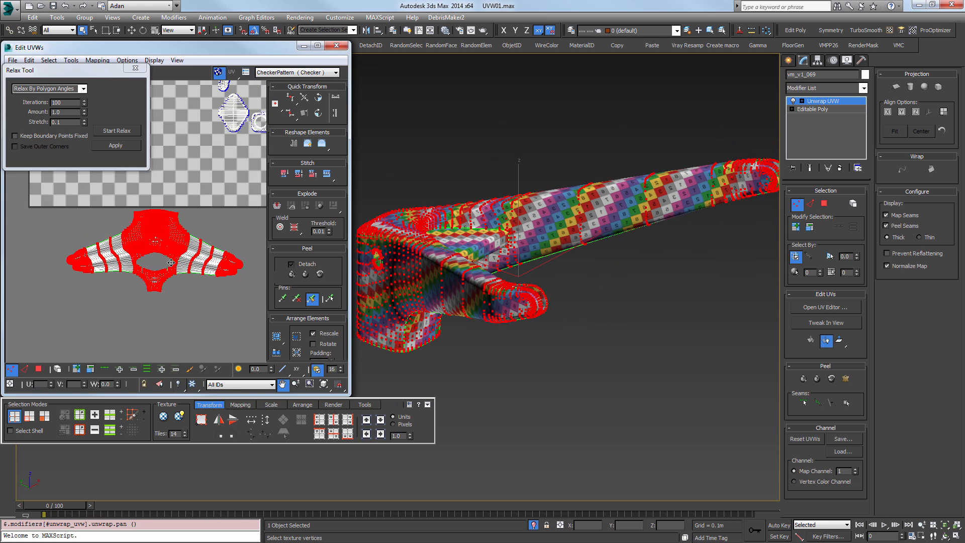
pyautogui.scroll(2, 163, 241)
pyautogui.click(118, 134)
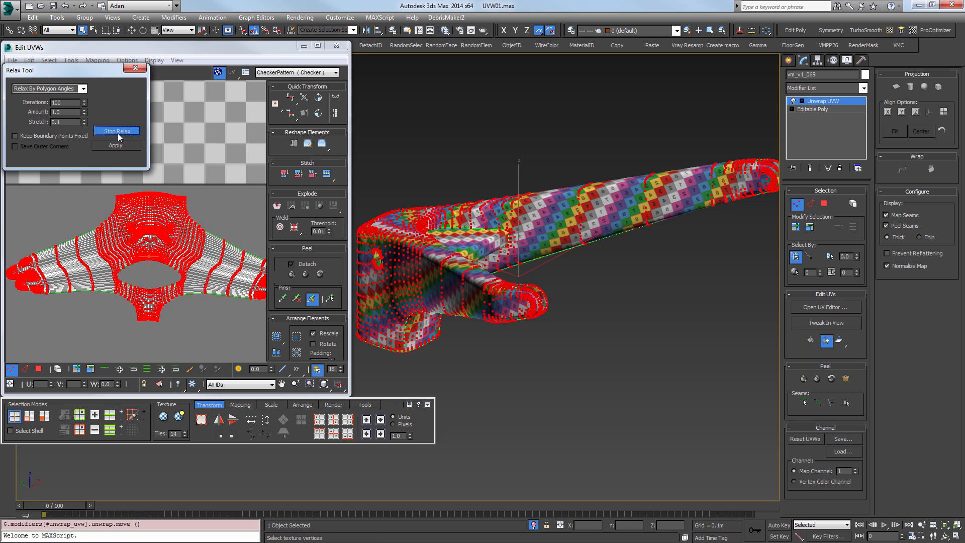
pyautogui.click(119, 132)
pyautogui.keyDown('alt'); pyautogui.moveTo(586, 285); pyautogui.dragTo(562, 288, button='middle'); pyautogui.keyUp('alt')
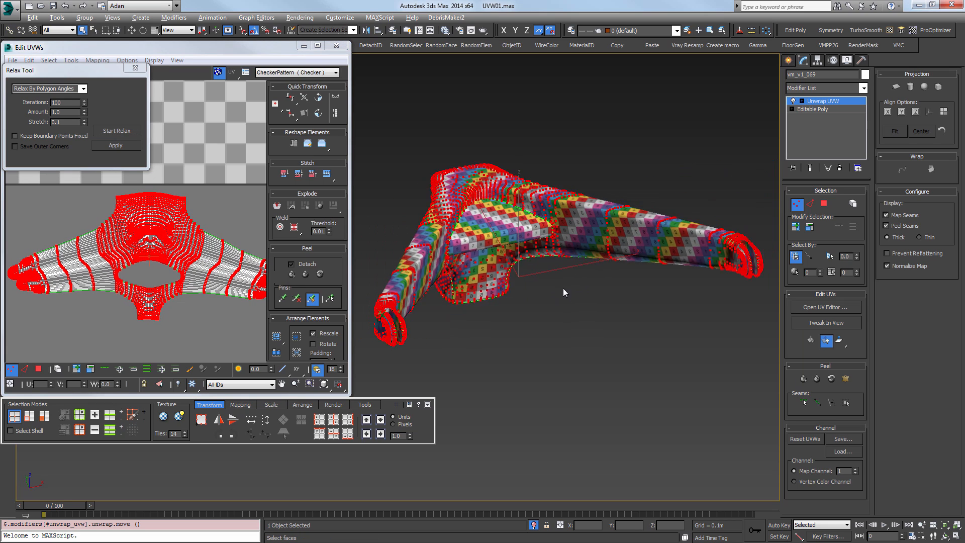
# Close the relax settings, try nudging a short row of vertices outward at the arm's upper border, and undo the move.
pyautogui.scroll(3, 599, 215)
pyautogui.scroll(-1, 599, 215)
pyautogui.moveTo(220, 254); pyautogui.dragTo(162, 221, button='middle')
pyautogui.scroll(3, 207, 227)
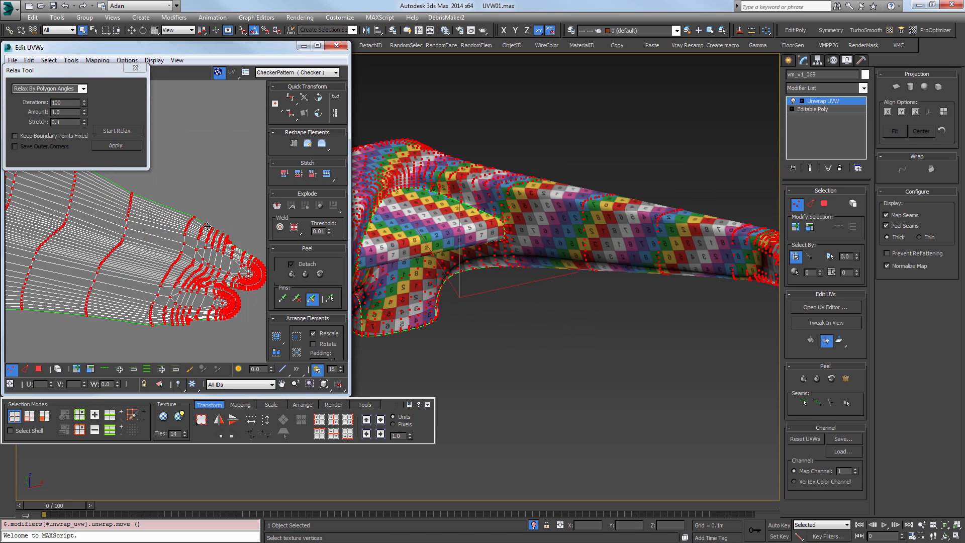
pyautogui.scroll(4, 167, 203)
pyautogui.press('1')
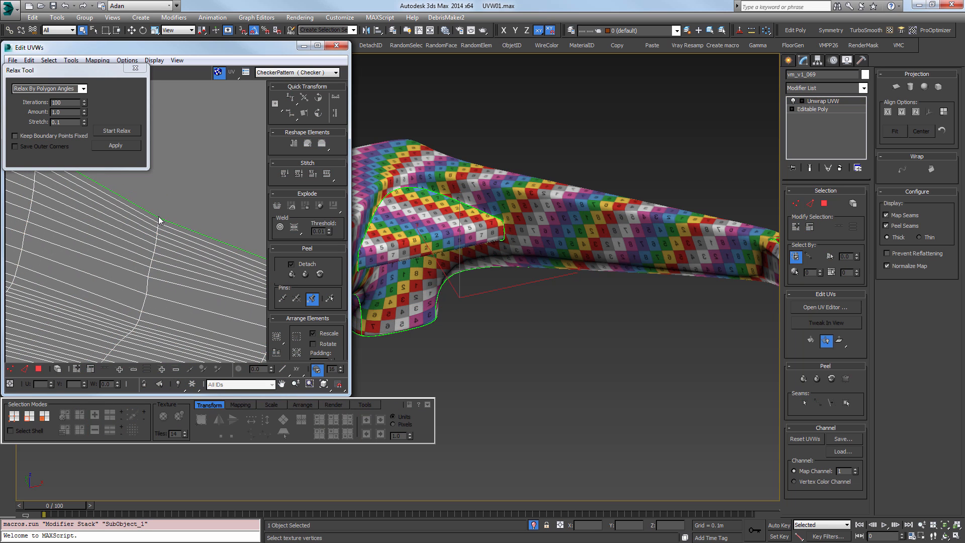
pyautogui.click(134, 70)
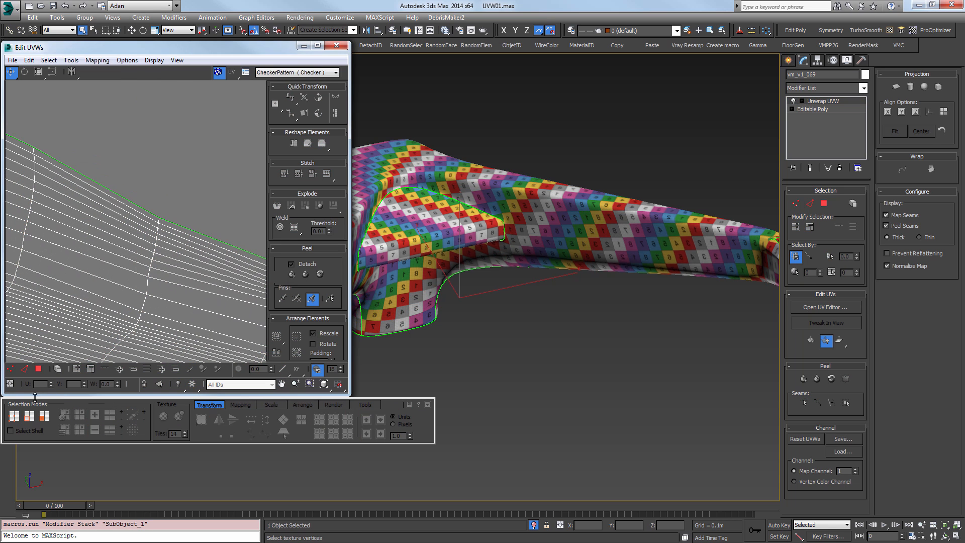
pyautogui.click(12, 369)
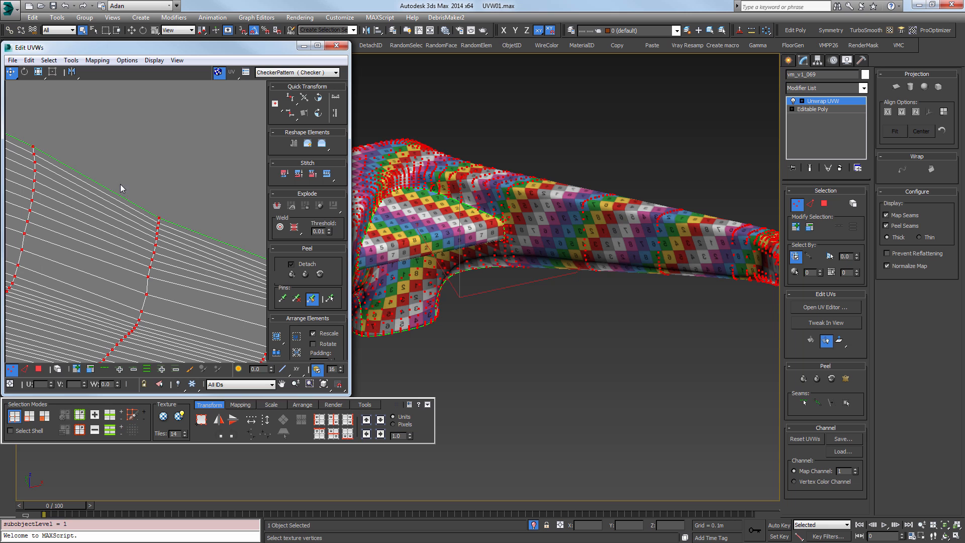
pyautogui.moveTo(179, 286); pyautogui.dragTo(178, 282)
pyautogui.moveTo(155, 228); pyautogui.dragTo(160, 223)
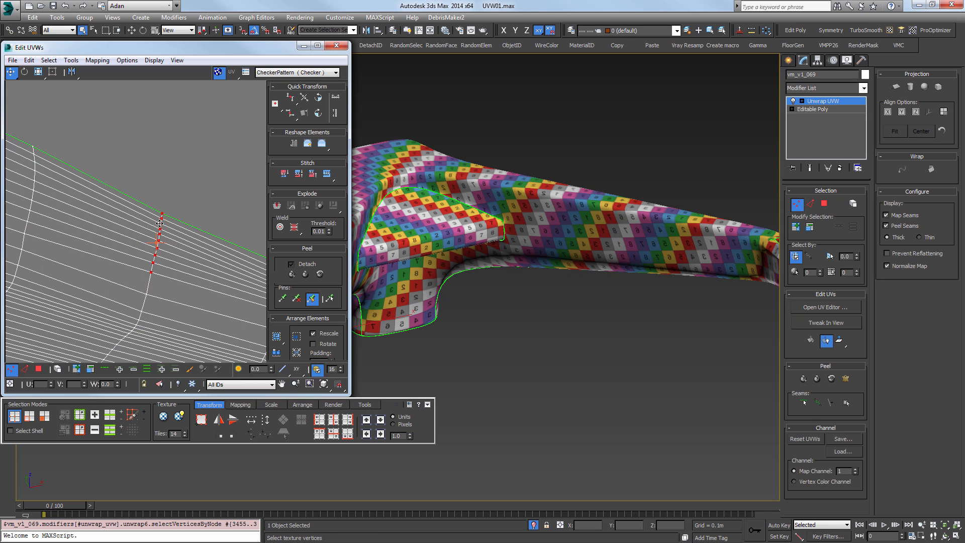
pyautogui.hotkey('ctrl', 'z')
# Examine the numbered checker on the bracket's arms, body and ends from several sides, alongside the whole UV layout.
pyautogui.keyDown('alt'); pyautogui.moveTo(468, 271); pyautogui.dragTo(556, 246, button='middle'); pyautogui.keyUp('alt')
pyautogui.scroll(-5, 536, 239)
pyautogui.scroll(5, 536, 239)
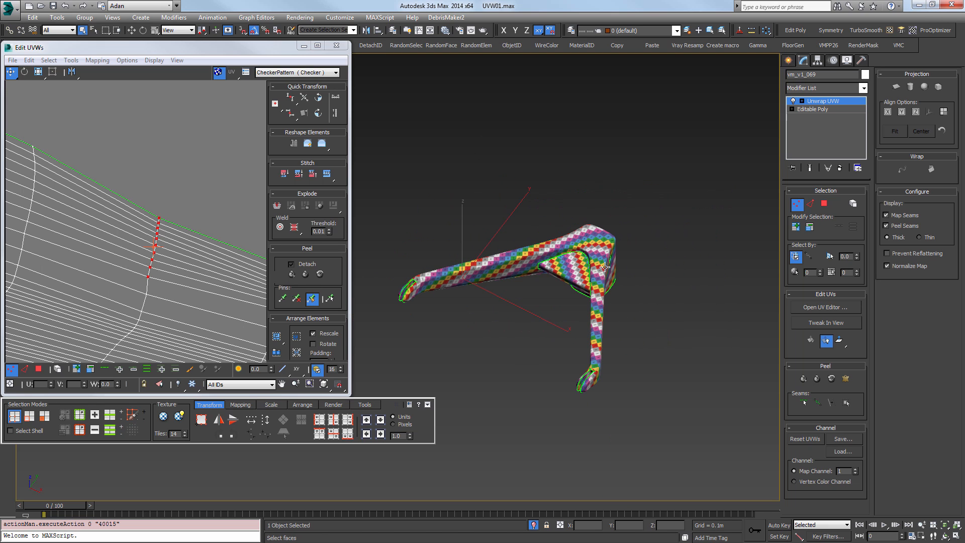
pyautogui.scroll(-10, 151, 216)
pyautogui.moveTo(165, 146); pyautogui.dragTo(152, 227, button='middle')
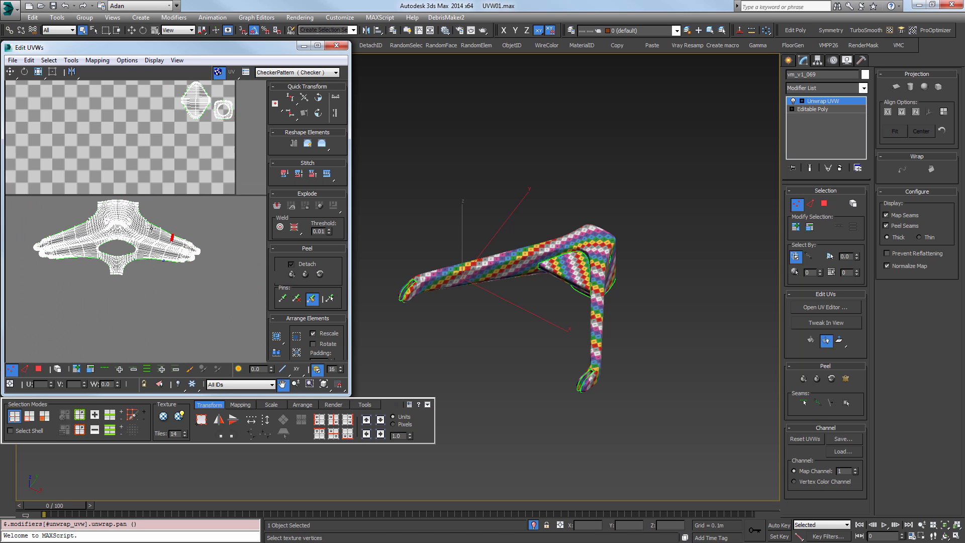
pyautogui.scroll(-3, 151, 227)
pyautogui.scroll(3, 538, 271)
pyautogui.keyDown('alt'); pyautogui.moveTo(539, 271); pyautogui.dragTo(592, 243, button='middle'); pyautogui.keyUp('alt')
pyautogui.scroll(3, 593, 243)
pyautogui.scroll(-3, 186, 155)
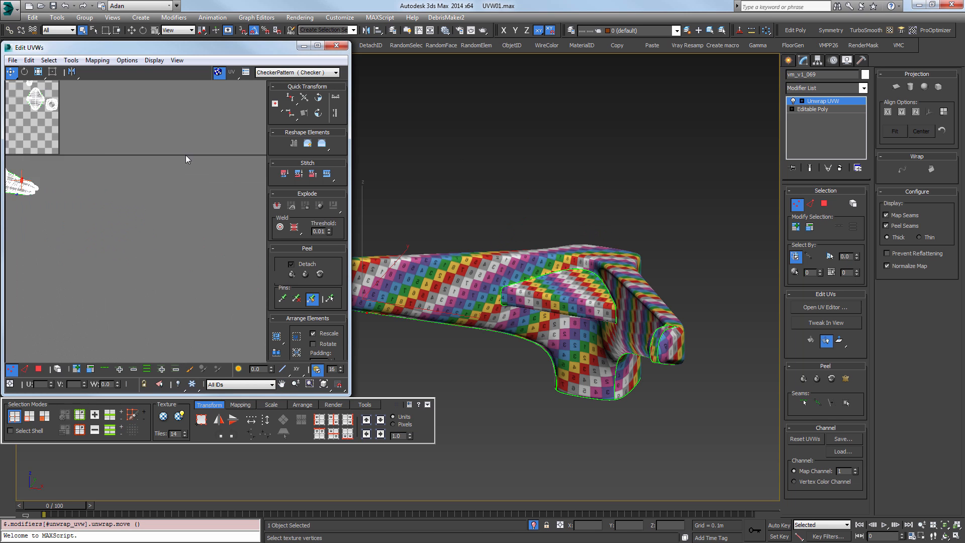
pyautogui.scroll(-3, 185, 154)
pyautogui.moveTo(186, 155); pyautogui.dragTo(186, 233, button='middle')
pyautogui.keyDown('alt'); pyautogui.moveTo(600, 297); pyautogui.dragTo(618, 276, button='middle'); pyautogui.keyUp('alt')
pyautogui.scroll(3, 69, 227)
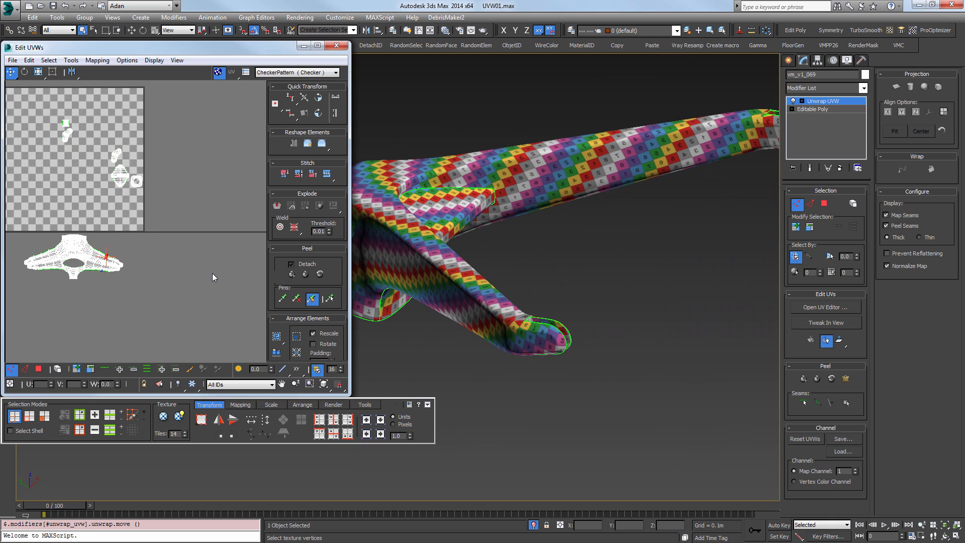
# Select all UV islands and pack them into the texture tile.
pyautogui.hotkey('ctrl', 'a')
pyautogui.click(276, 352)
pyautogui.moveTo(96, 180); pyautogui.dragTo(157, 200, button='middle')
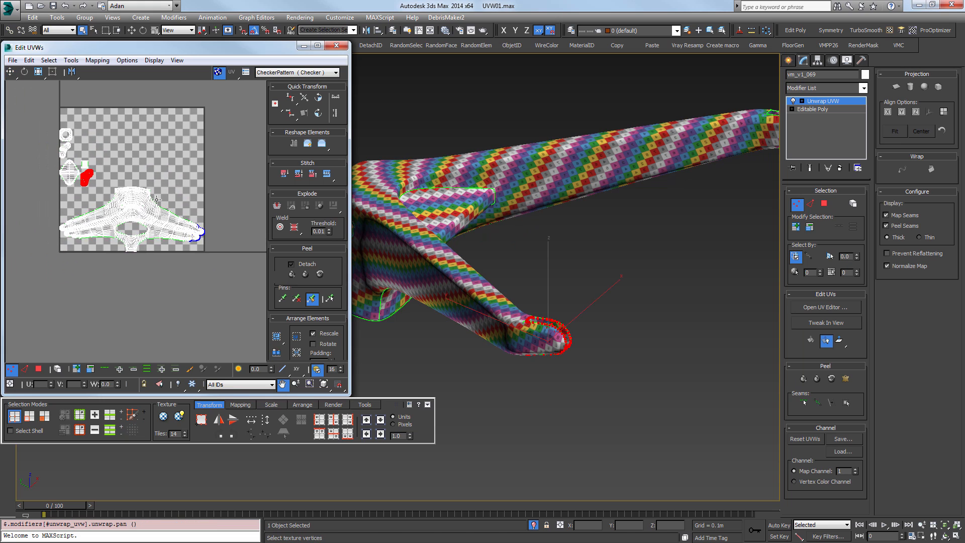
pyautogui.scroll(3, 104, 149)
pyautogui.scroll(-2, 104, 150)
# Select the square island of the round peg's side band and stretch it horizontally to about 7.44 times its width.
pyautogui.keyDown('alt'); pyautogui.moveTo(592, 351); pyautogui.dragTo(561, 219, button='middle'); pyautogui.keyUp('alt')
pyautogui.scroll(4, 560, 218)
pyautogui.scroll(2, 593, 338)
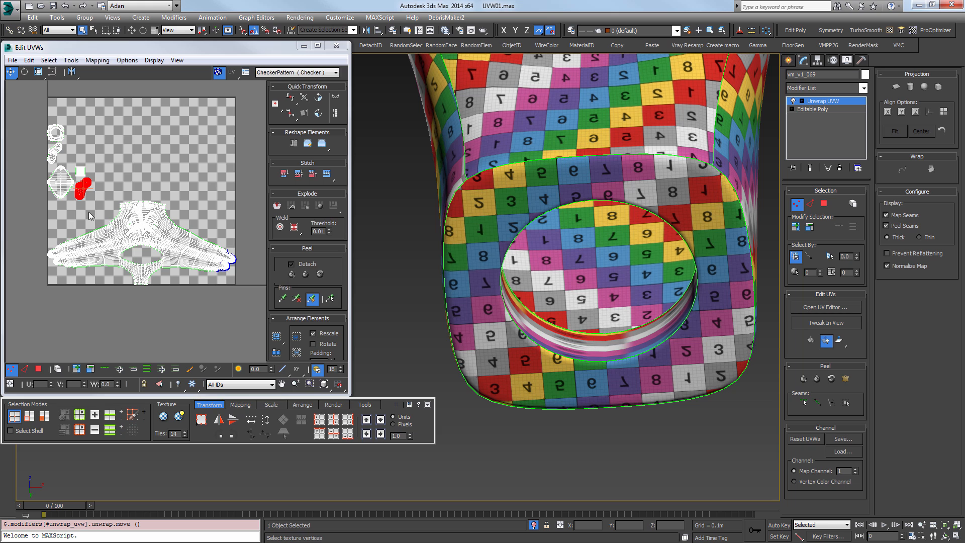
pyautogui.click(79, 170)
pyautogui.scroll(5, 78, 167)
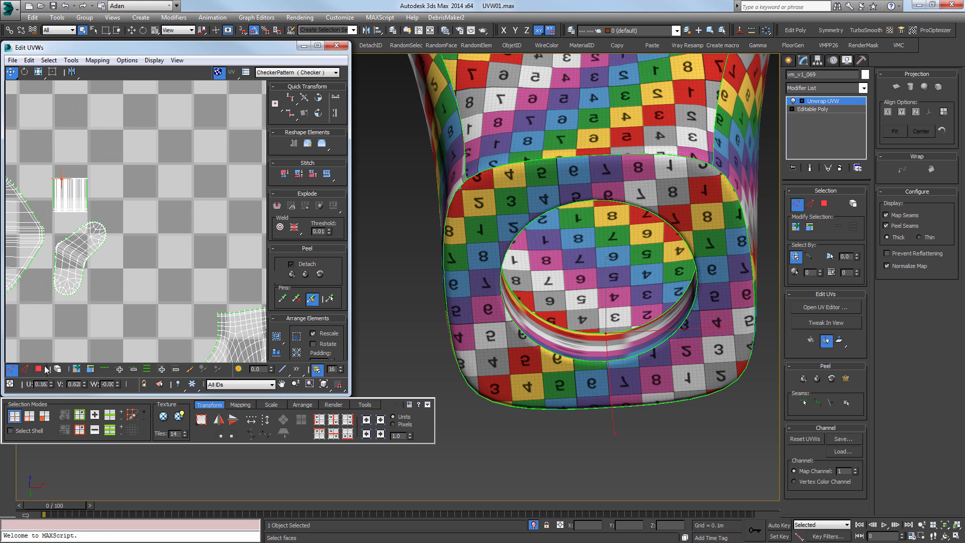
pyautogui.click(44, 367)
pyautogui.click(72, 202)
pyautogui.moveTo(72, 203); pyautogui.dragTo(98, 233, button='middle')
pyautogui.click(37, 70)
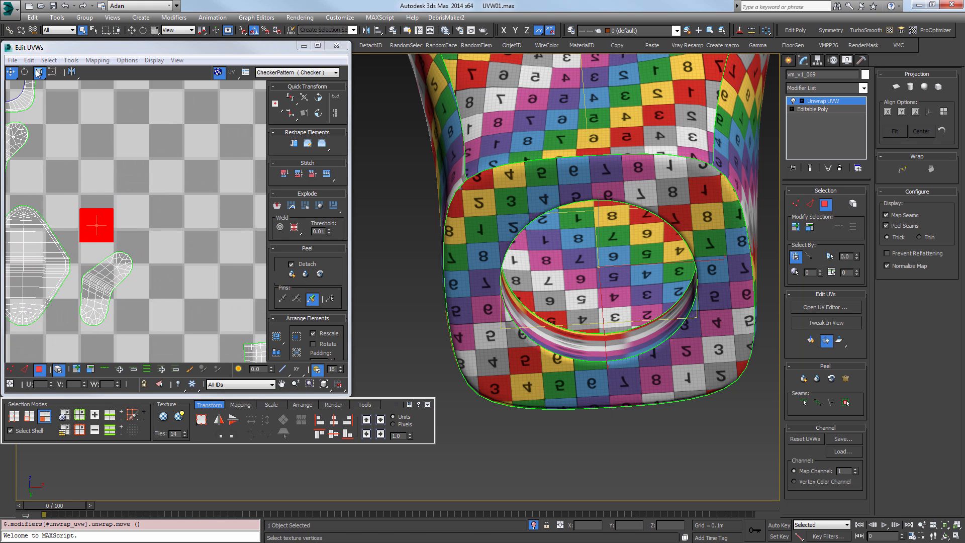
pyautogui.click(40, 86)
pyautogui.moveTo(99, 222); pyautogui.dragTo(740, 203)
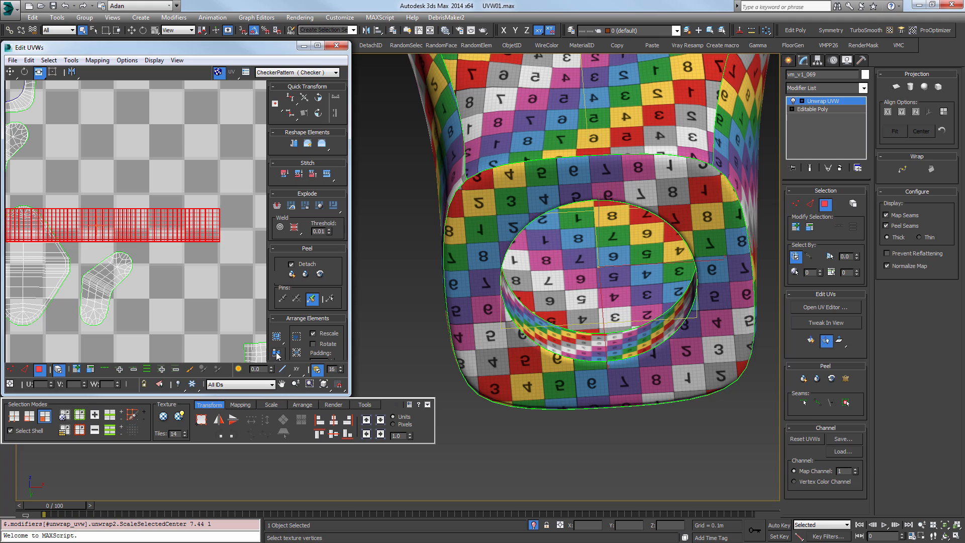
# Select every UV island and repack the layout with the widened peg strip.
pyautogui.click(228, 249)
pyautogui.hotkey('ctrl', 'a')
pyautogui.click(277, 353)
# Inspect the checker's size and flow across the bracket's body, fork and arm.
pyautogui.keyDown('alt'); pyautogui.moveTo(655, 320); pyautogui.dragTo(599, 228, button='middle'); pyautogui.keyUp('alt')
pyautogui.scroll(-5, 631, 247)
pyautogui.scroll(3, 585, 194)
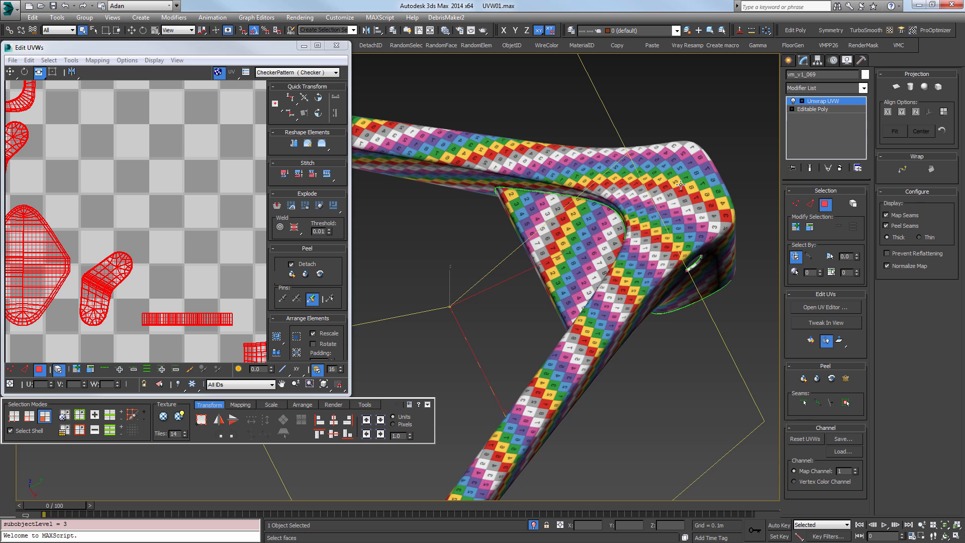
pyautogui.keyDown('alt'); pyautogui.moveTo(678, 186); pyautogui.dragTo(623, 215, button='middle'); pyautogui.keyUp('alt')
pyautogui.scroll(2, 623, 215)
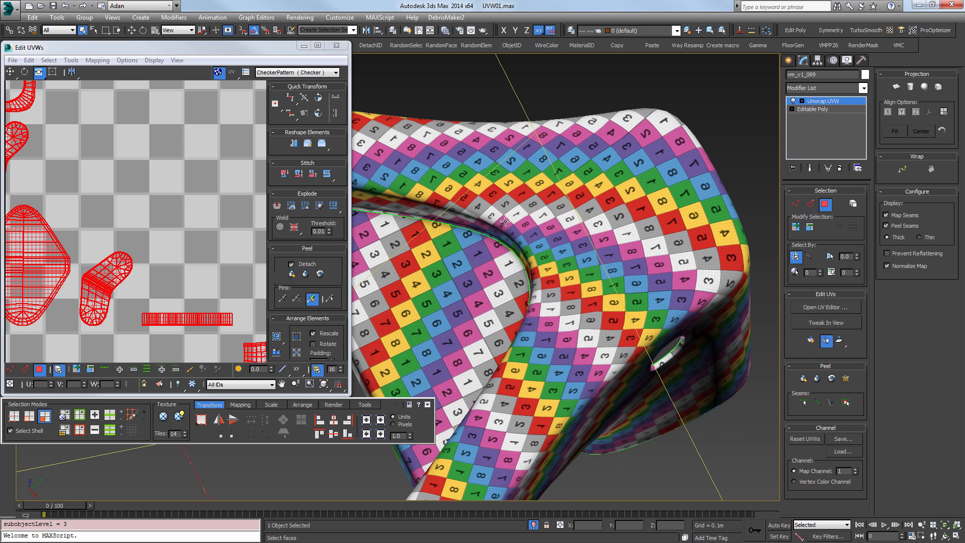
pyautogui.keyDown('alt'); pyautogui.moveTo(607, 354); pyautogui.dragTo(678, 218, button='middle'); pyautogui.keyUp('alt')
pyautogui.scroll(10, 679, 218)
pyautogui.scroll(-8, 679, 218)
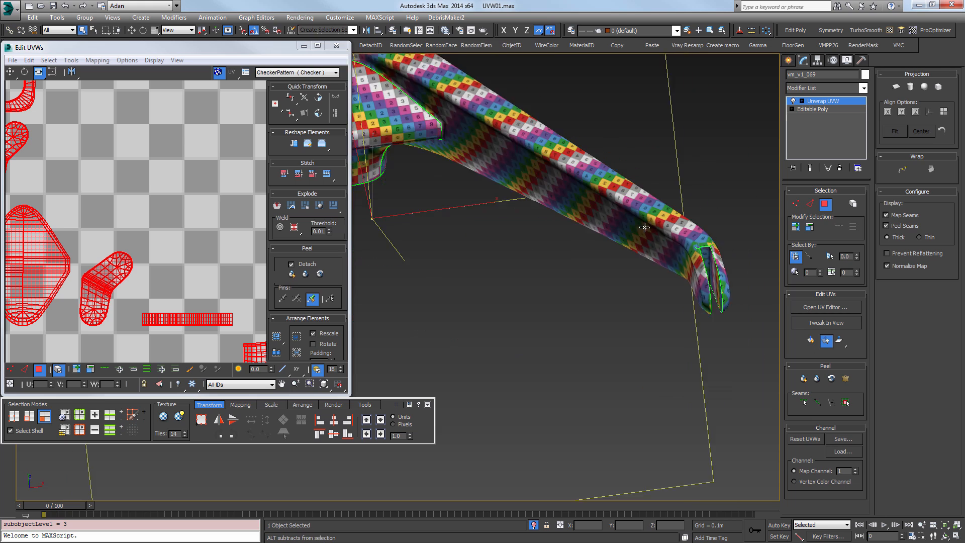
# Show edged faces in the viewport and inspect the checker at the corner of the arm-end slot.
pyautogui.scroll(12, 656, 269)
pyautogui.press('F4')
pyautogui.scroll(2, 656, 269)
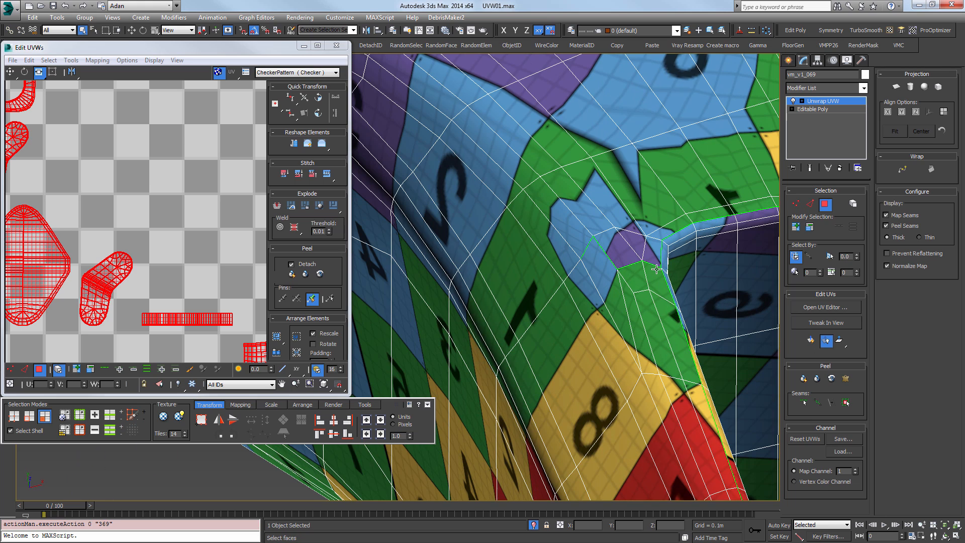
pyautogui.scroll(4, 587, 222)
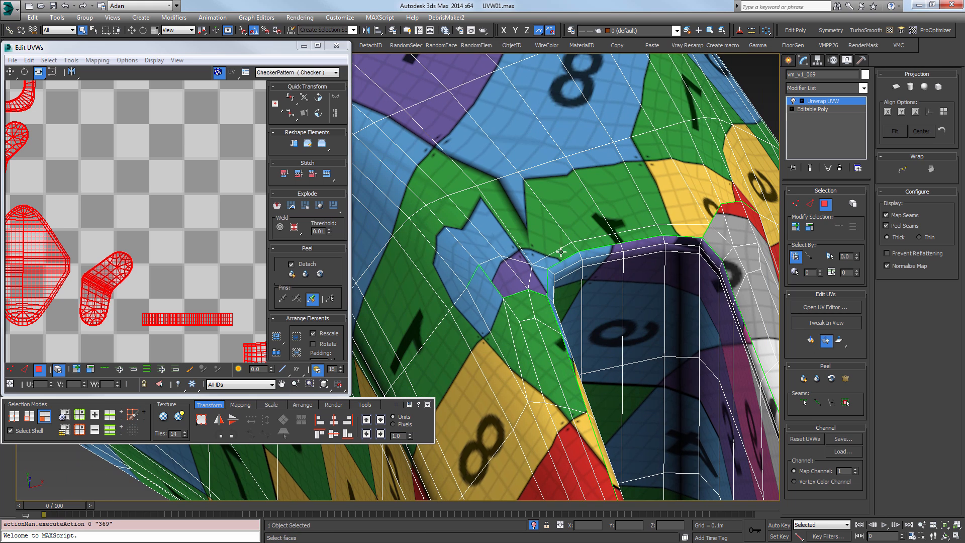
# Close the UV editor, reopen it for the bracket, and switch to vertex selection.
pyautogui.moveTo(61, 241); pyautogui.dragTo(137, 250, button='middle')
pyautogui.scroll(-5, 136, 250)
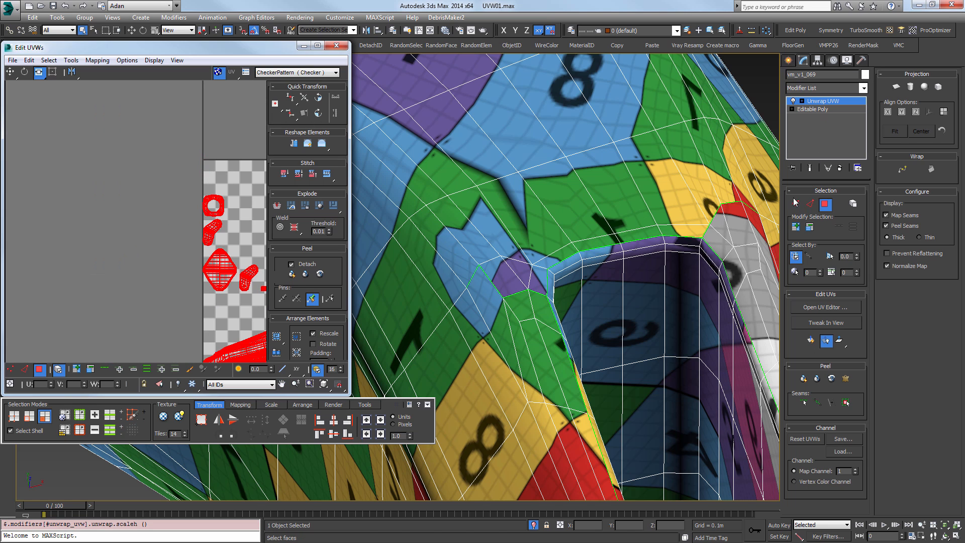
pyautogui.click(749, 237)
pyautogui.press('1')
pyautogui.press('1')
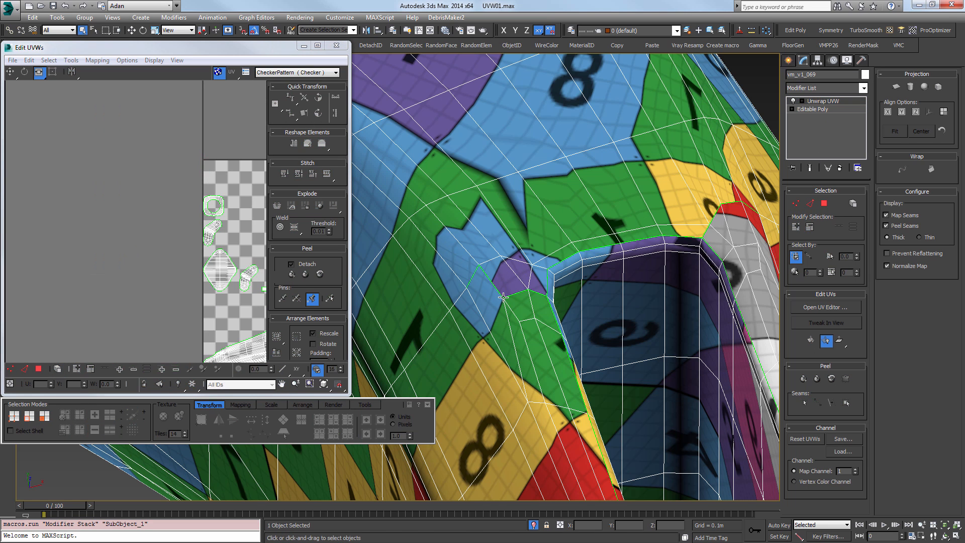
pyautogui.click(336, 46)
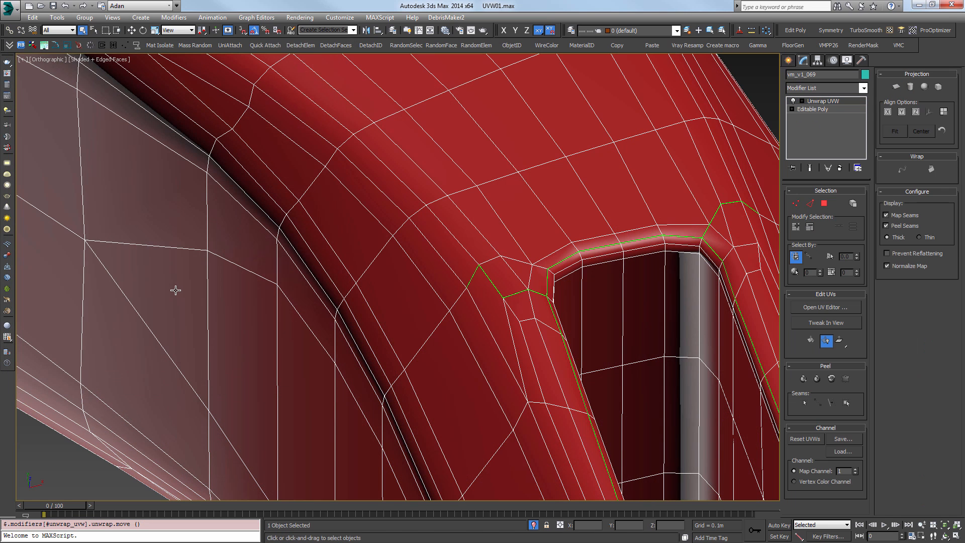
pyautogui.click(828, 306)
pyautogui.scroll(10, 157, 262)
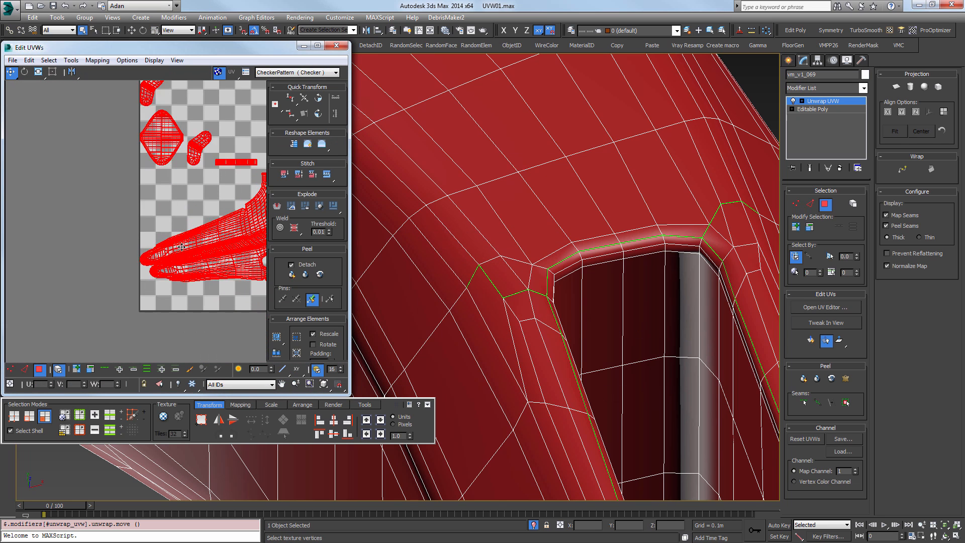
pyautogui.press('1')
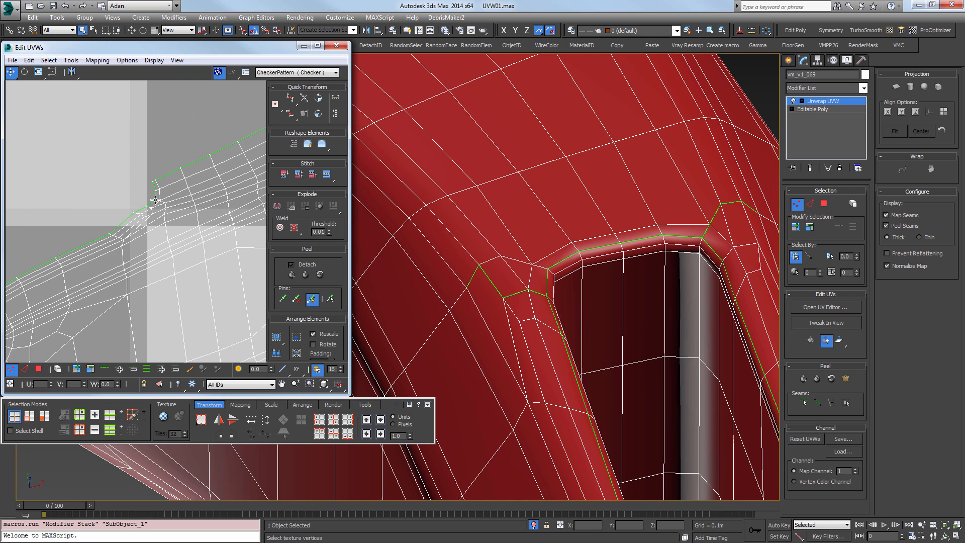
# Select the seam vertices at the corner of the arm-end slot and locate them in the UV layout.
pyautogui.click(156, 200)
pyautogui.click(503, 297)
pyautogui.press('z')
pyautogui.moveTo(186, 297); pyautogui.dragTo(97, 267, button='middle')
pyautogui.scroll(-5, 218, 280)
pyautogui.scroll(8, 163, 194)
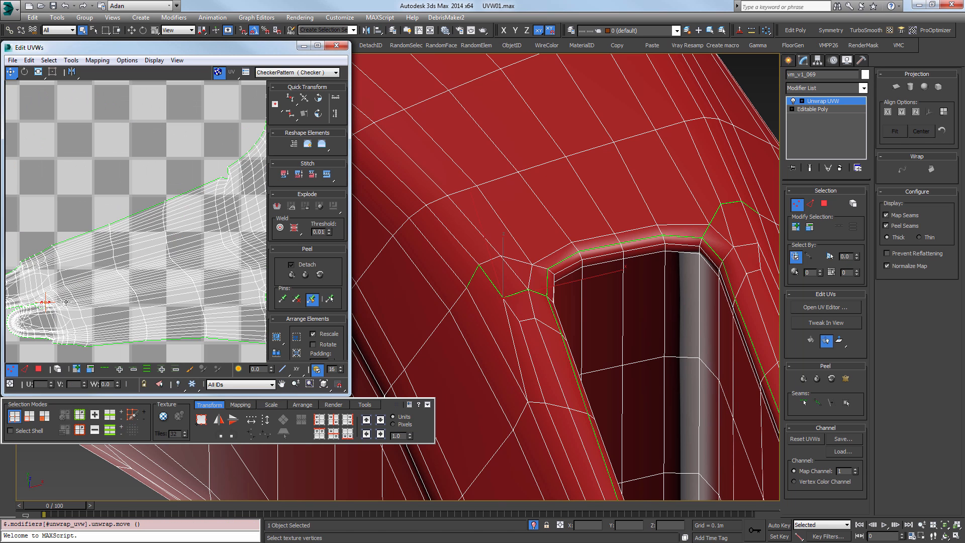
pyautogui.scroll(5, 114, 246)
pyautogui.moveTo(66, 302); pyautogui.dragTo(172, 190, button='middle')
pyautogui.scroll(6, 88, 288)
pyautogui.moveTo(95, 288); pyautogui.dragTo(182, 222, button='middle')
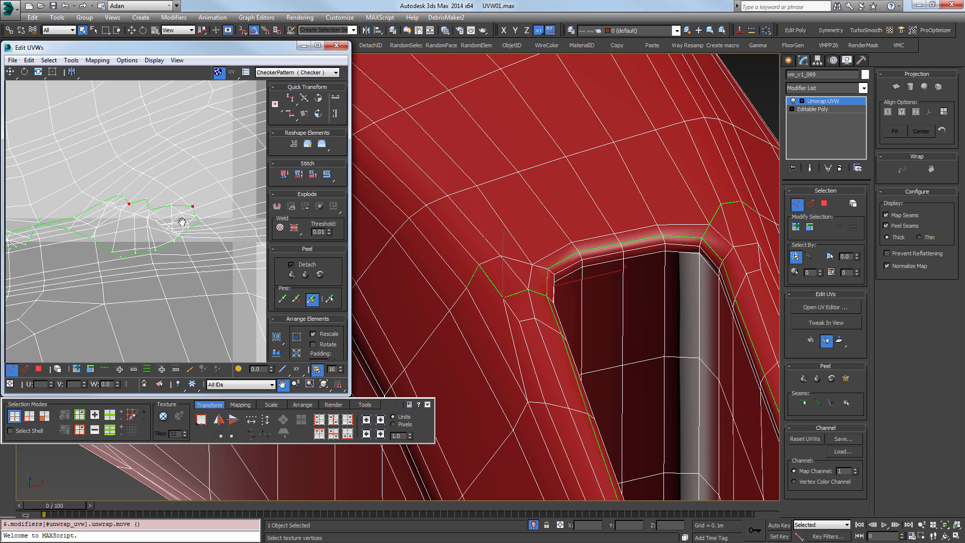
# Select the cluster of overlapping UV vertices along the seam around the slot's corner.
pyautogui.scroll(-6, 195, 237)
pyautogui.scroll(4, 194, 236)
pyautogui.moveTo(214, 245); pyautogui.dragTo(218, 265)
pyautogui.rightClick(98, 208)
pyautogui.press('q')
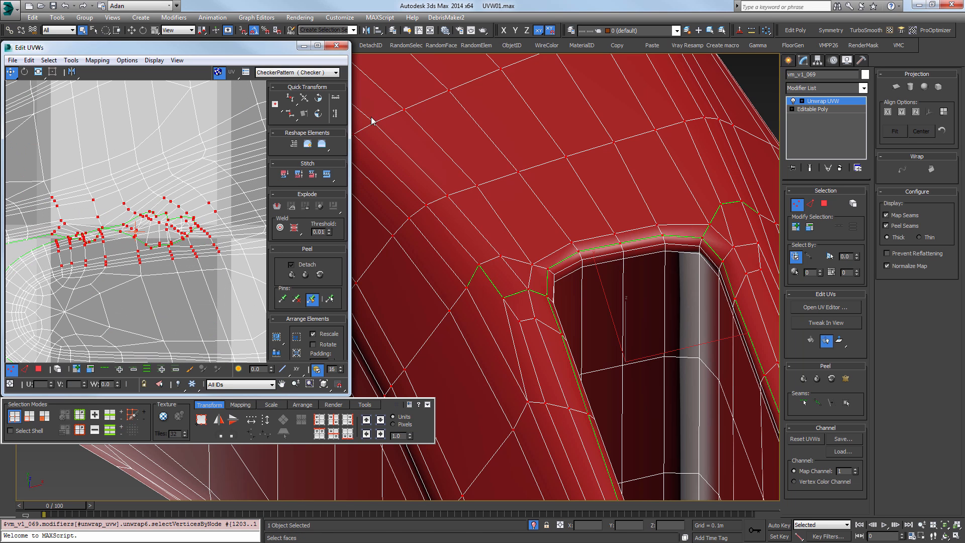
# Relax the selected slot-corner vertices by polygon angles with amount 0.1 and stretch 0.2.
pyautogui.moveTo(323, 145); pyautogui.dragTo(323, 160)
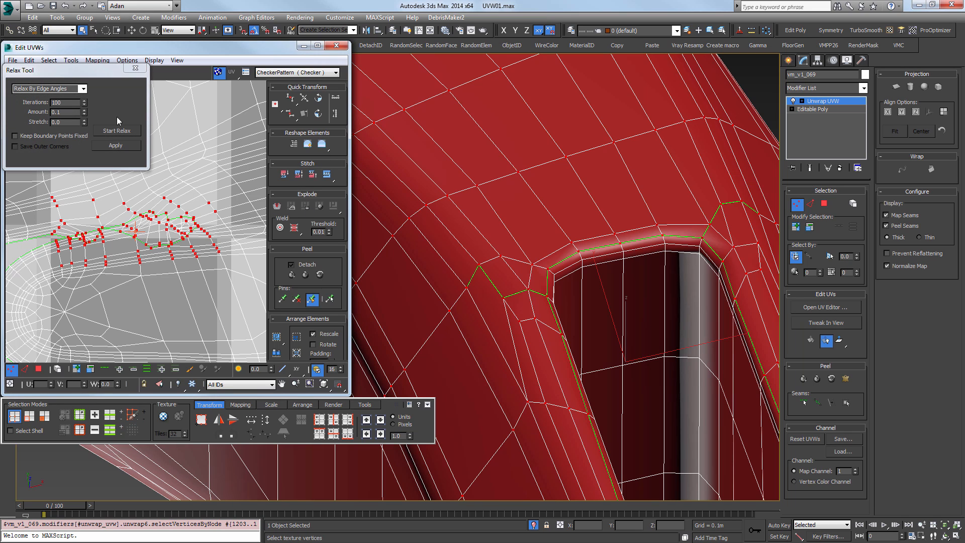
pyautogui.click(77, 122)
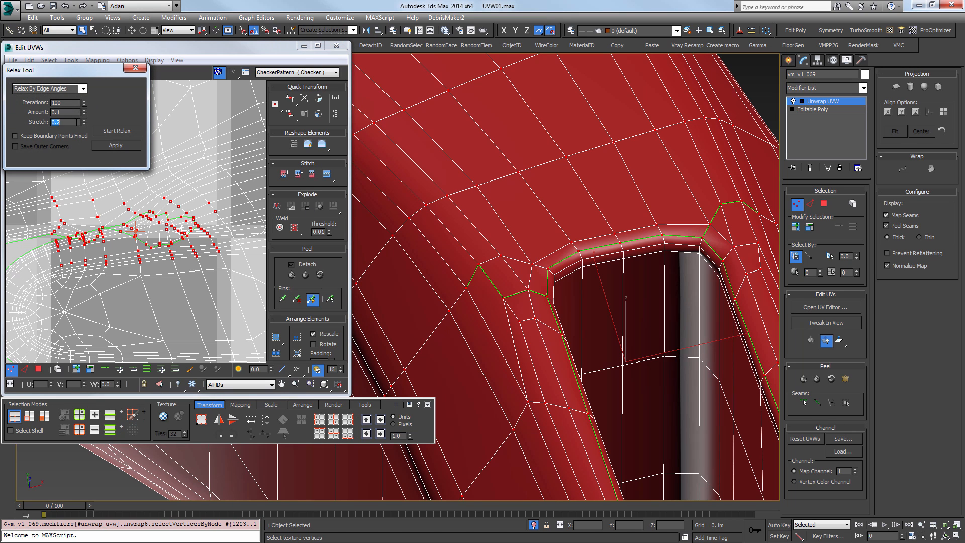
pyautogui.click(87, 89)
pyautogui.click(35, 97)
pyautogui.click(124, 132)
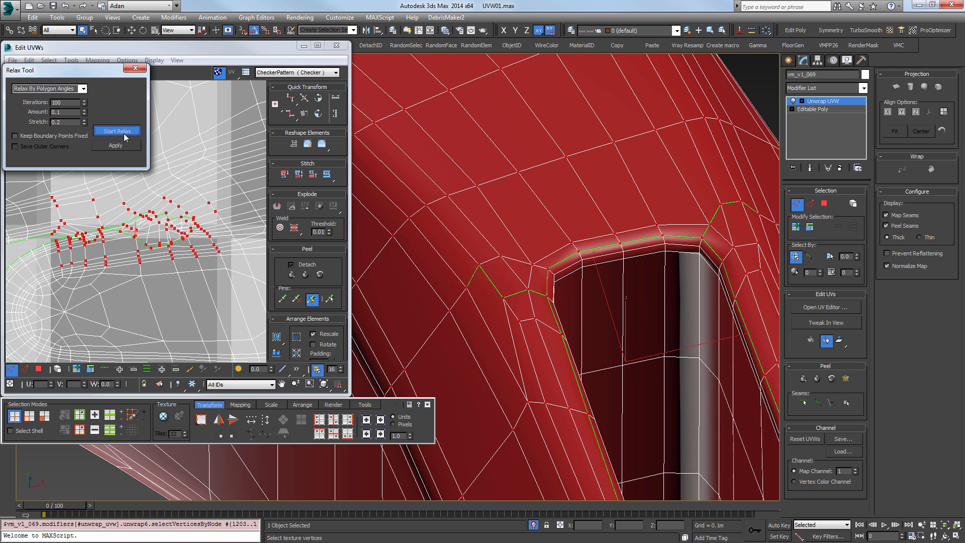
pyautogui.click(125, 133)
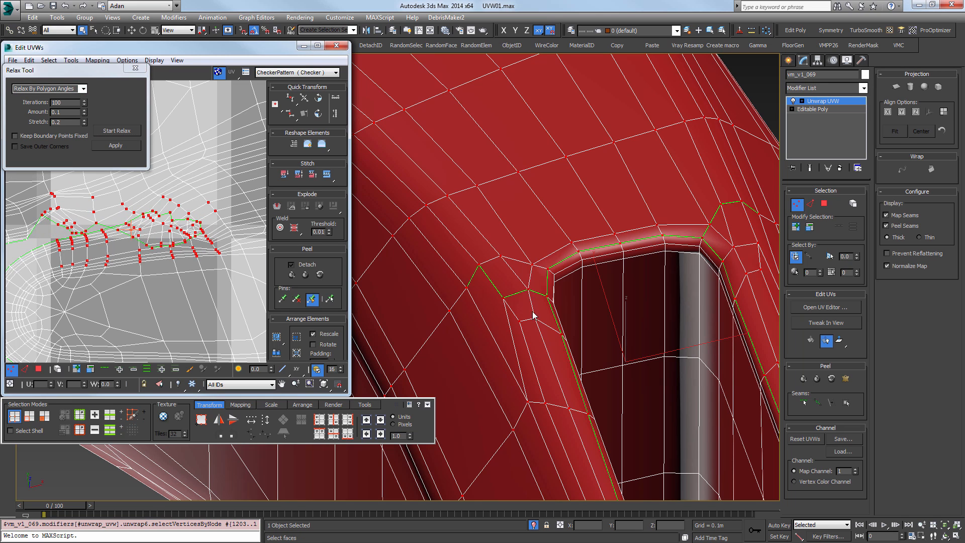
# Relax the slot-corner vertices by centers with 100 iterations and amount 0.1.
pyautogui.scroll(-3, 542, 305)
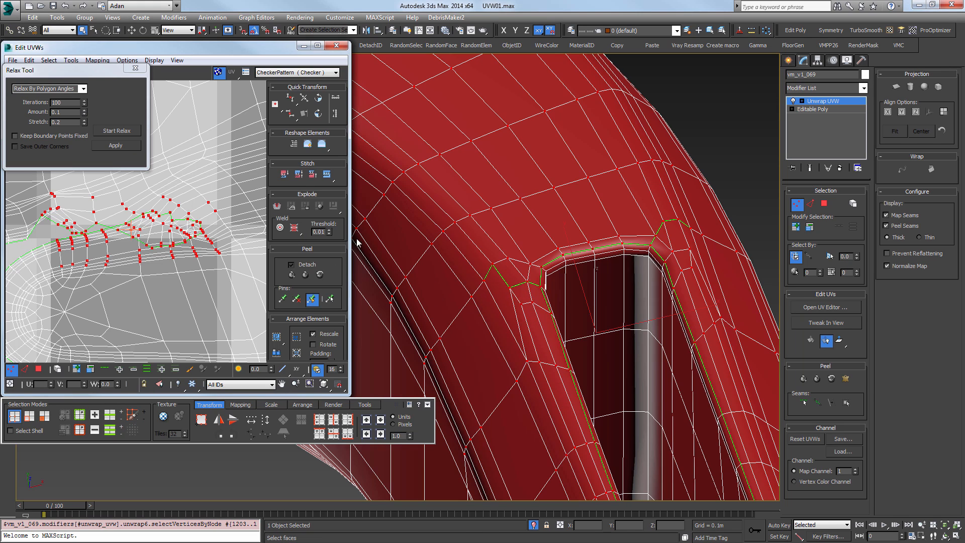
pyautogui.click(83, 88)
pyautogui.click(45, 110)
pyautogui.click(120, 132)
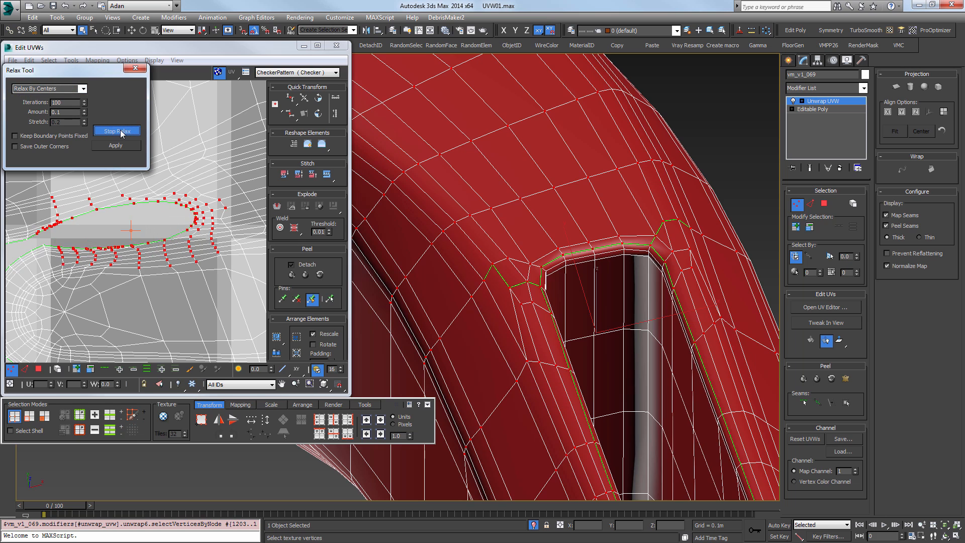
pyautogui.click(120, 131)
# Relax the slot-corner vertices by polygon angles again, keeping stretch at 0.2.
pyautogui.click(83, 89)
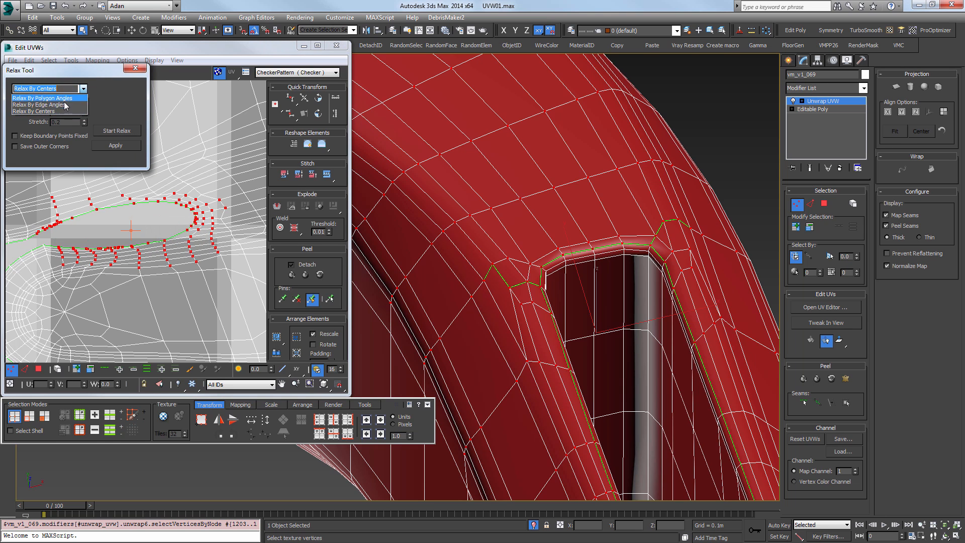
pyautogui.click(46, 98)
pyautogui.click(116, 131)
pyautogui.click(116, 132)
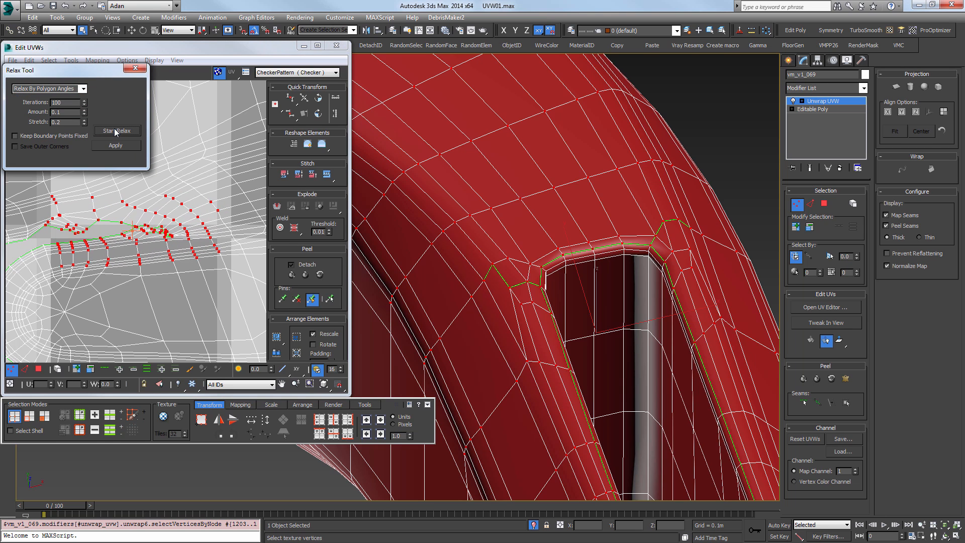
# Run another relax by centers on the slot-corner vertices to open up the overlapping seam.
pyautogui.click(83, 88)
pyautogui.click(46, 109)
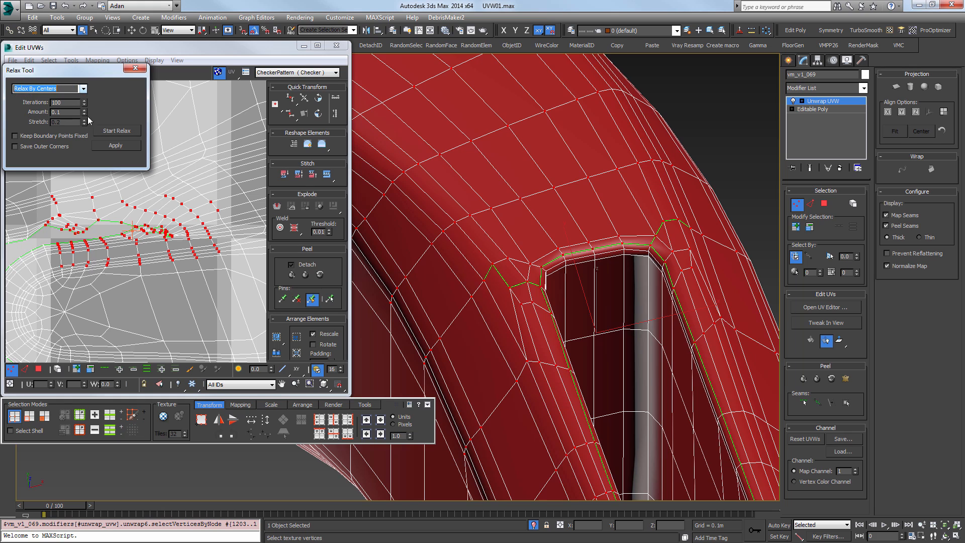
pyautogui.click(116, 131)
pyautogui.click(116, 132)
# Relax the slot-corner vertices by polygon angles with stretch set to 0.5.
pyautogui.click(83, 88)
pyautogui.click(45, 98)
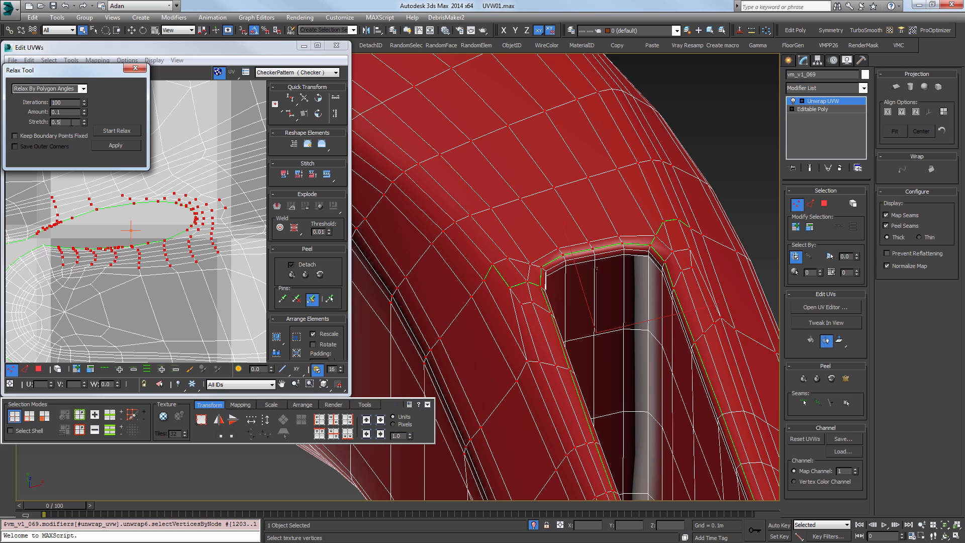
pyautogui.click(117, 131)
pyautogui.click(116, 131)
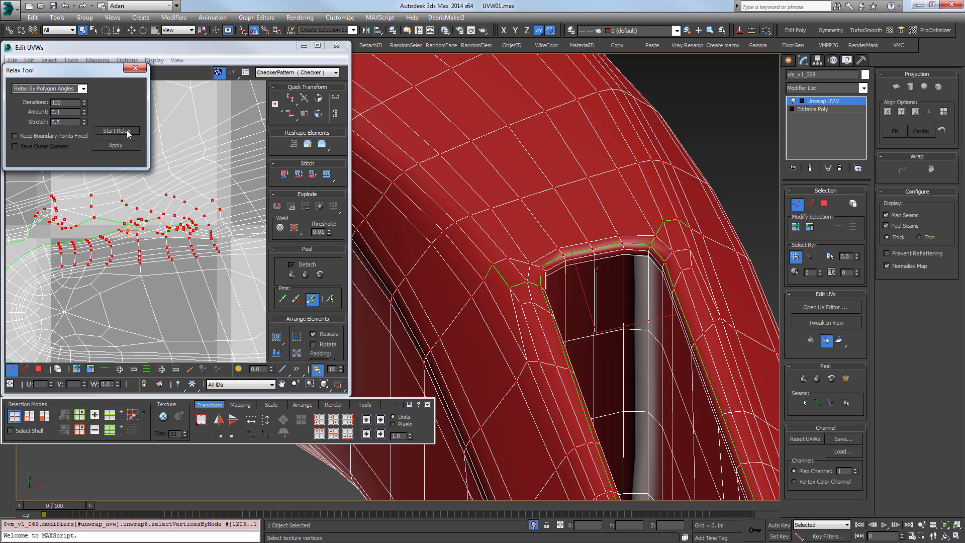
# Relax the slot-corner vertices by edge angles with stretch 0.5, and close the Relax Tool.
pyautogui.click(84, 89)
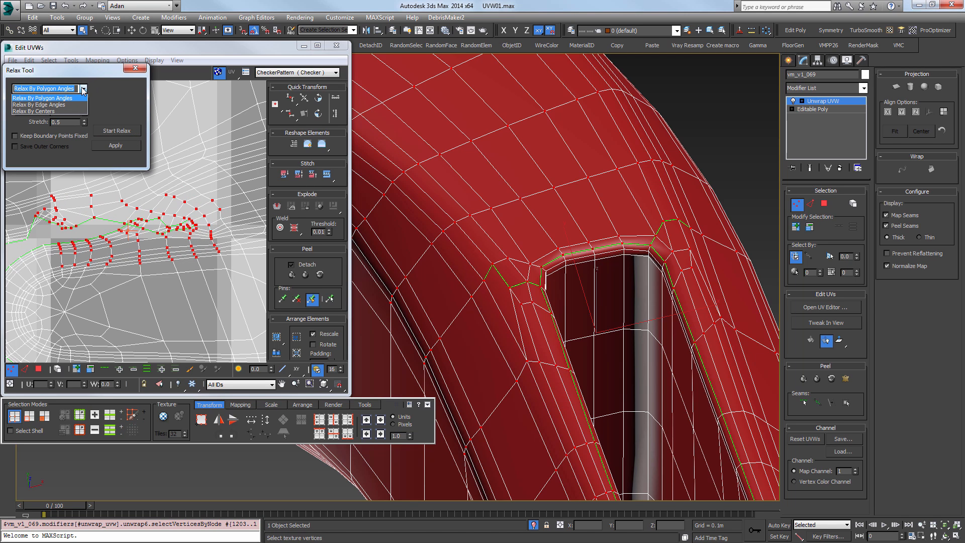
pyautogui.click(39, 104)
pyautogui.click(117, 131)
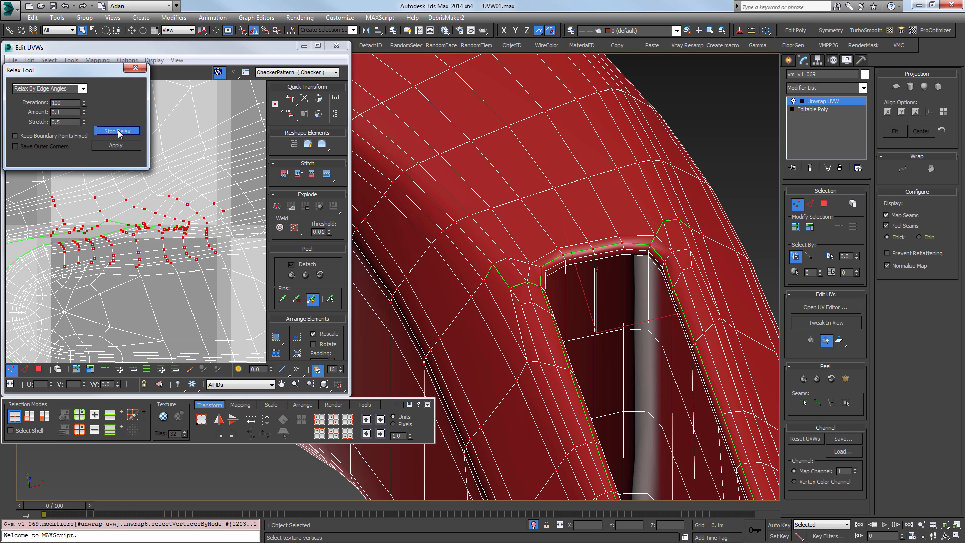
pyautogui.click(117, 131)
pyautogui.click(135, 68)
pyautogui.press('z')
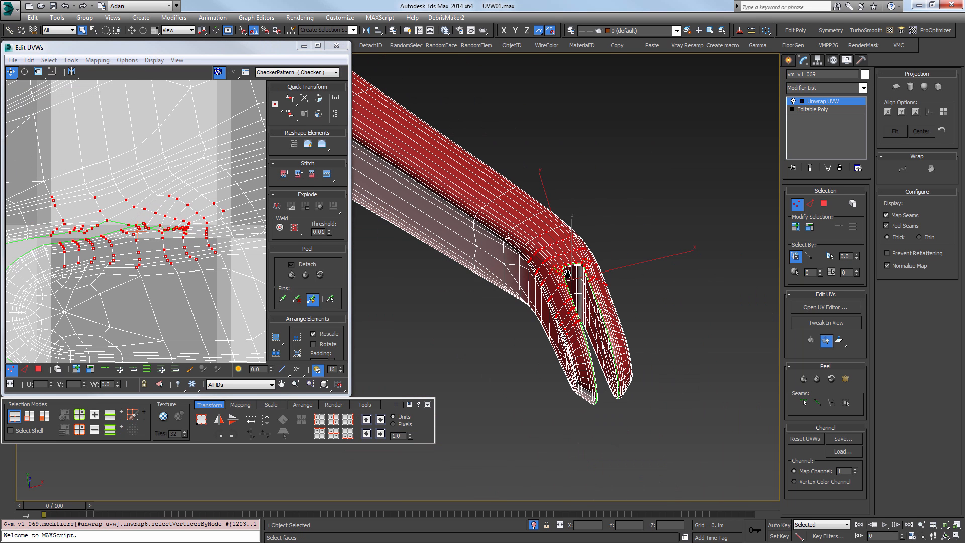
# Check the bracket's UVs with the numbered checker texture at 9 tiles and edged faces hidden.
pyautogui.click(164, 416)
pyautogui.click(179, 416)
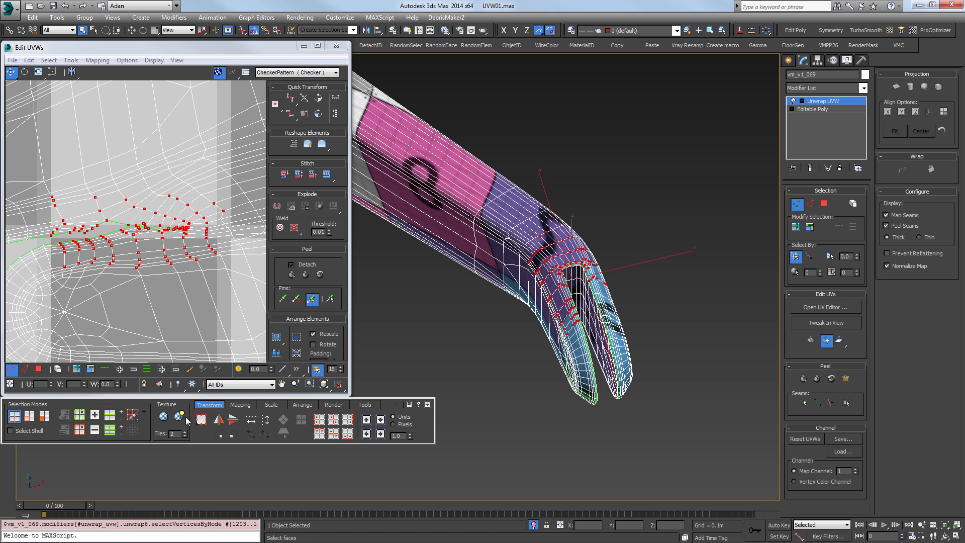
pyautogui.click(185, 435)
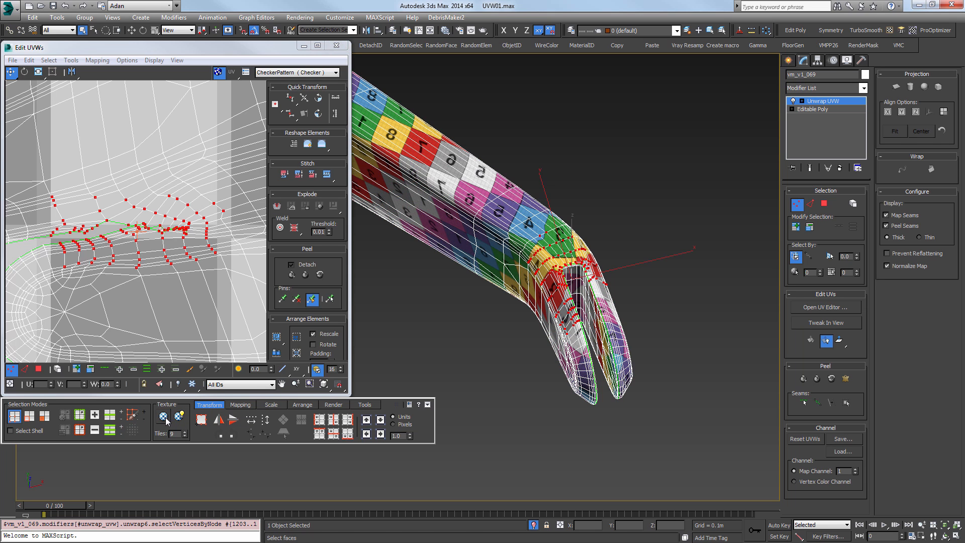
pyautogui.click(184, 432)
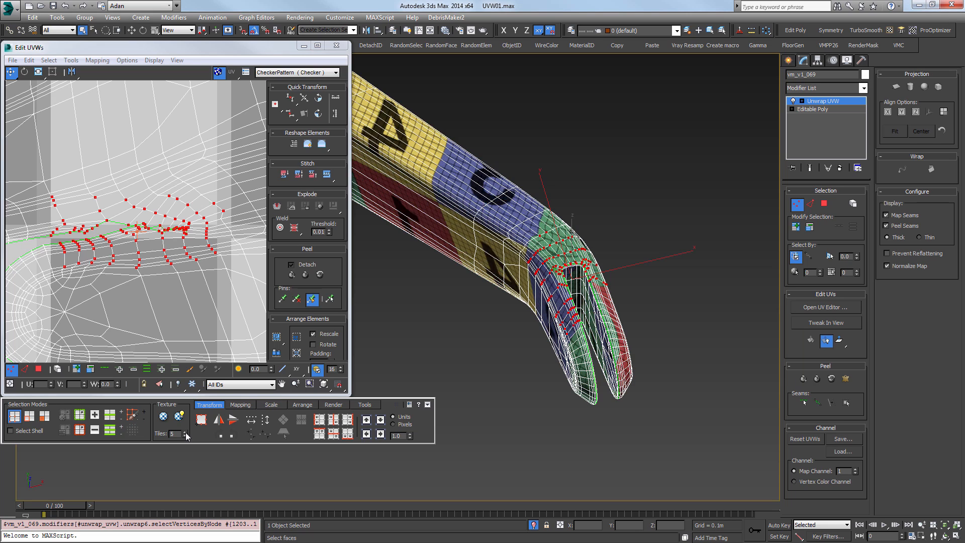
pyautogui.click(180, 417)
pyautogui.scroll(-3, 428, 335)
pyautogui.press('F4')
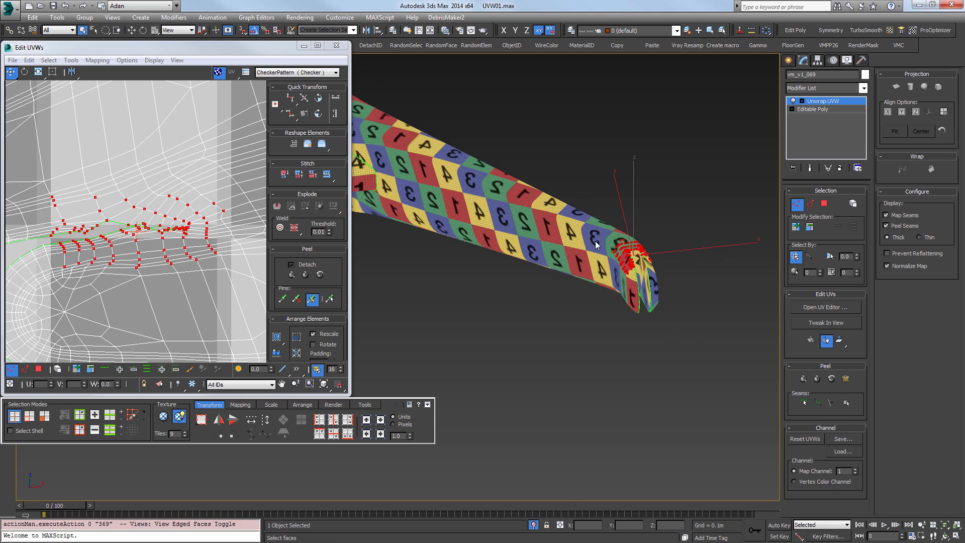
pyautogui.keyDown('alt'); pyautogui.moveTo(428, 335); pyautogui.dragTo(694, 151, button='middle'); pyautogui.keyUp('alt')
# Leave the Unwrap UVW sub-object level, close the UV editor and exit isolation to show the whole chair.
pyautogui.click(819, 101)
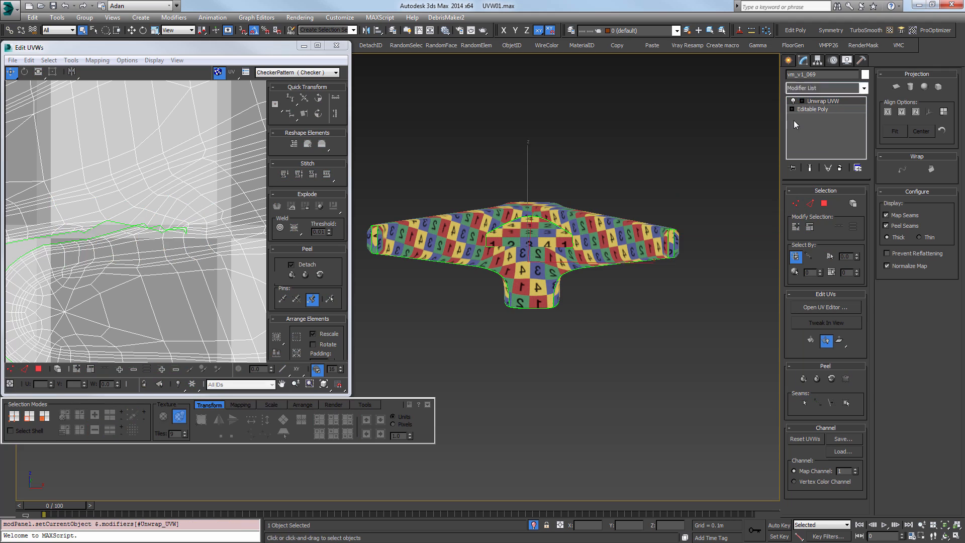
pyautogui.keyDown('alt'); pyautogui.moveTo(768, 130); pyautogui.dragTo(392, 150, button='middle'); pyautogui.keyUp('alt')
pyautogui.click(337, 45)
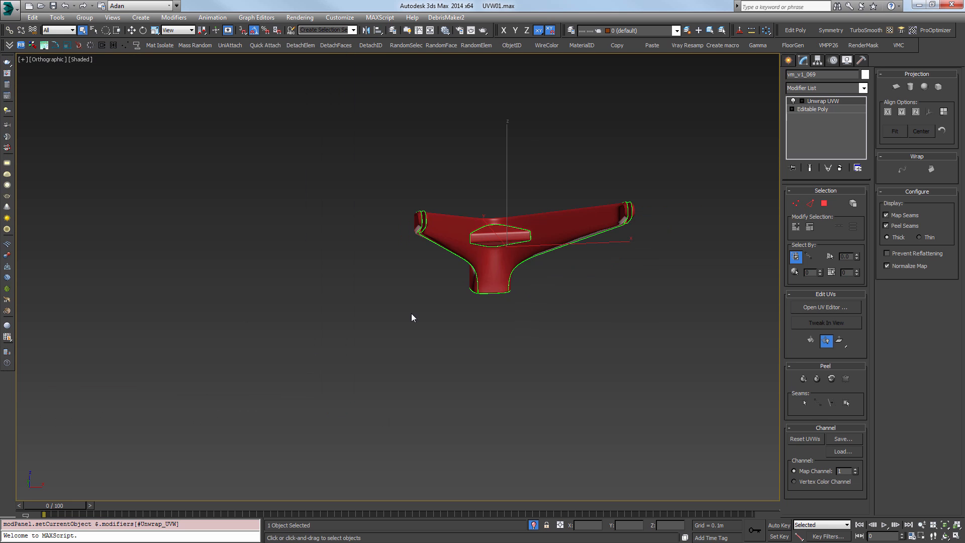
pyautogui.keyDown('alt'); pyautogui.moveTo(411, 312); pyautogui.dragTo(503, 282, button='middle'); pyautogui.keyUp('alt')
pyautogui.click(533, 525)
pyautogui.scroll(-5, 538, 308)
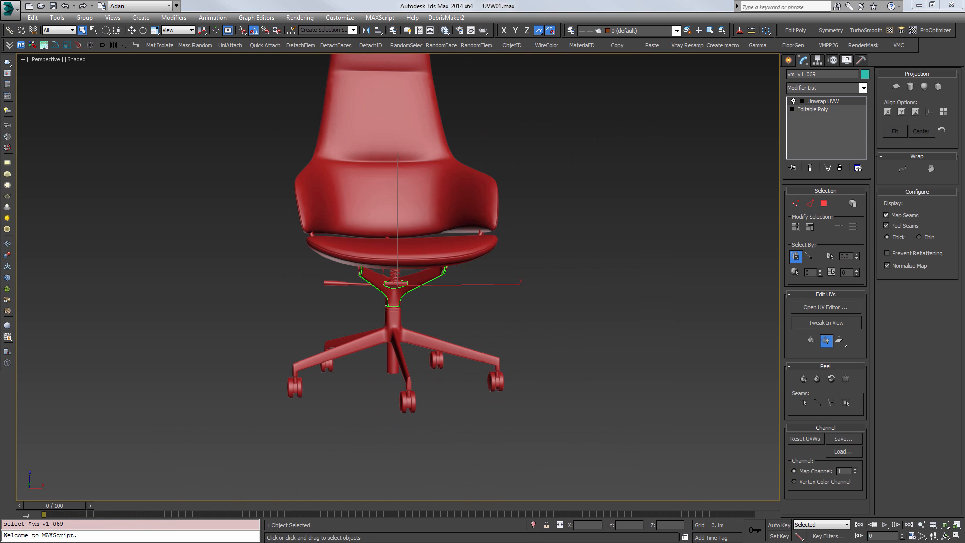
pyautogui.keyDown('alt'); pyautogui.moveTo(197, 336); pyautogui.dragTo(276, 325, button='middle'); pyautogui.keyUp('alt')
# Isolate the Y-shaped bracket again and maximize the perspective viewport around it.
pyautogui.hotkey('alt', 'w')
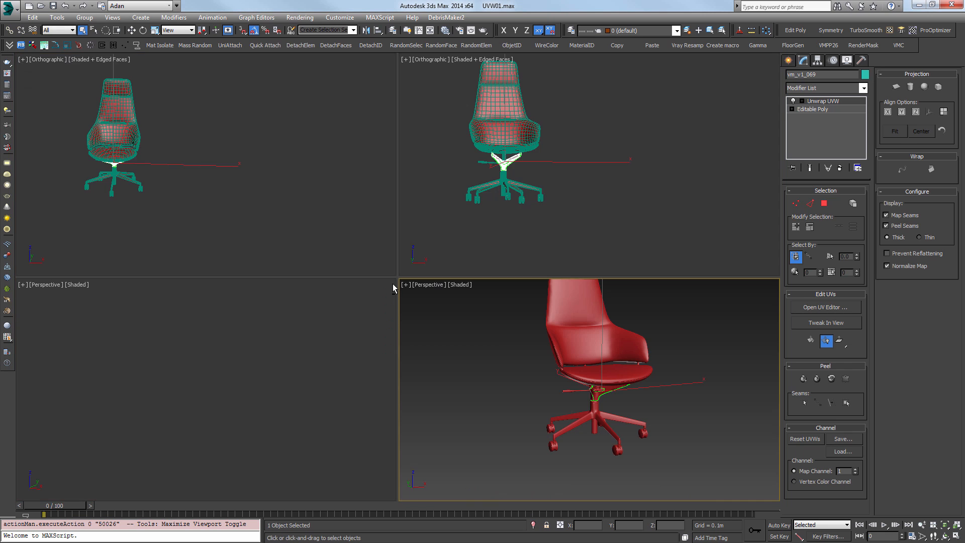
pyautogui.hotkey('alt', 'w')
pyautogui.hotkey('alt', 'w')
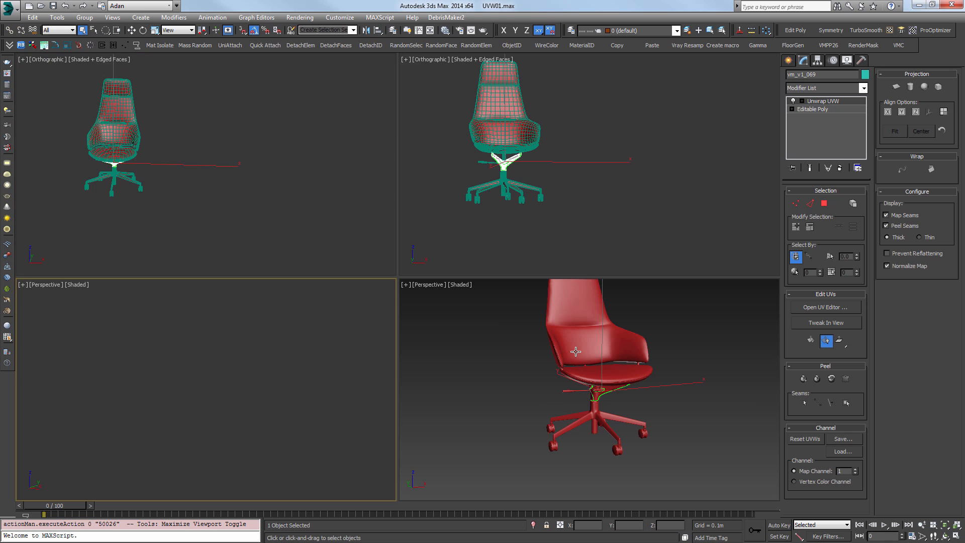
pyautogui.click(603, 390)
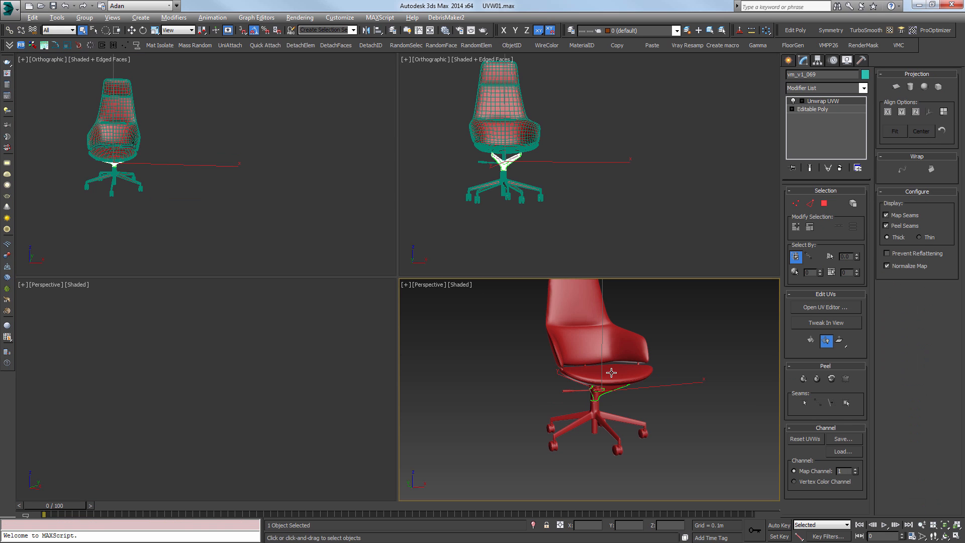
pyautogui.hotkey('alt', 'q')
pyautogui.hotkey('alt', 'w')
pyautogui.scroll(-3, 562, 324)
pyautogui.keyDown('alt'); pyautogui.moveTo(571, 351); pyautogui.dragTo(508, 302, button='middle'); pyautogui.keyUp('alt')
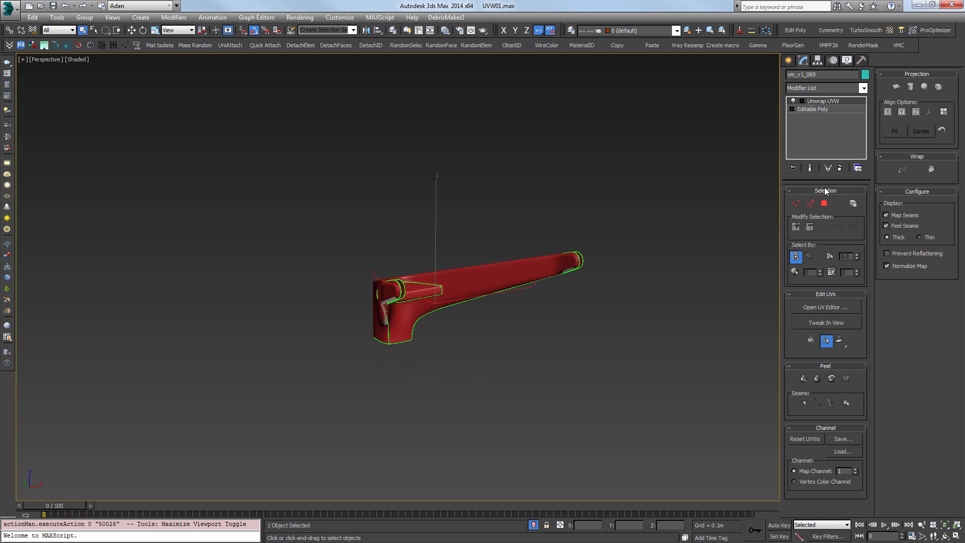
# Reopen the bracket's UV editor, dismiss the PolyUnwrapper warning and select all of its UV islands.
pyautogui.click(836, 309)
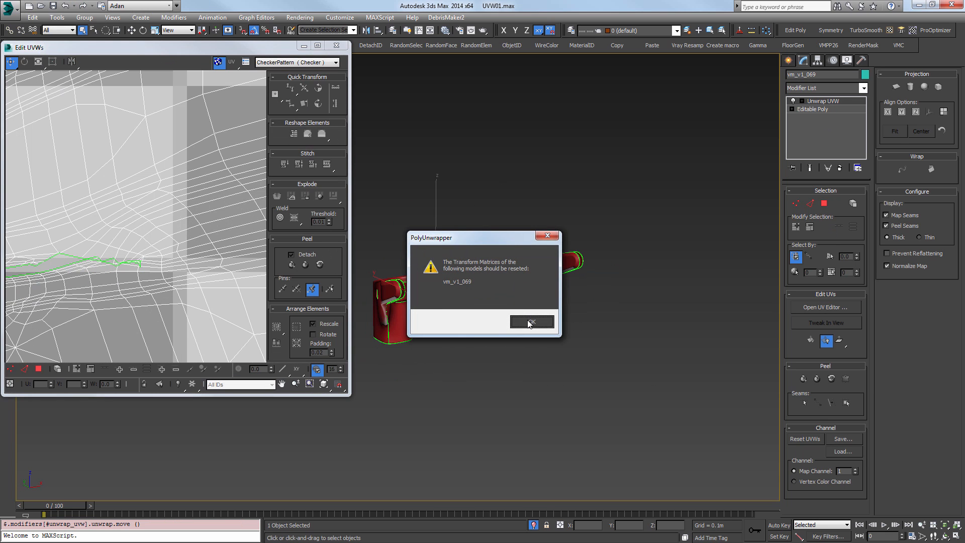
pyautogui.click(531, 322)
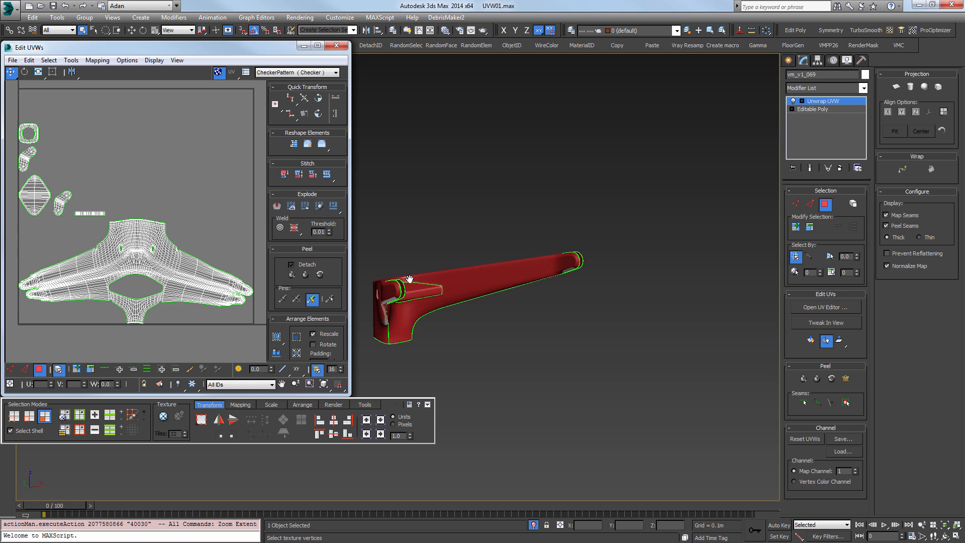
pyautogui.moveTo(59, 152); pyautogui.dragTo(201, 213)
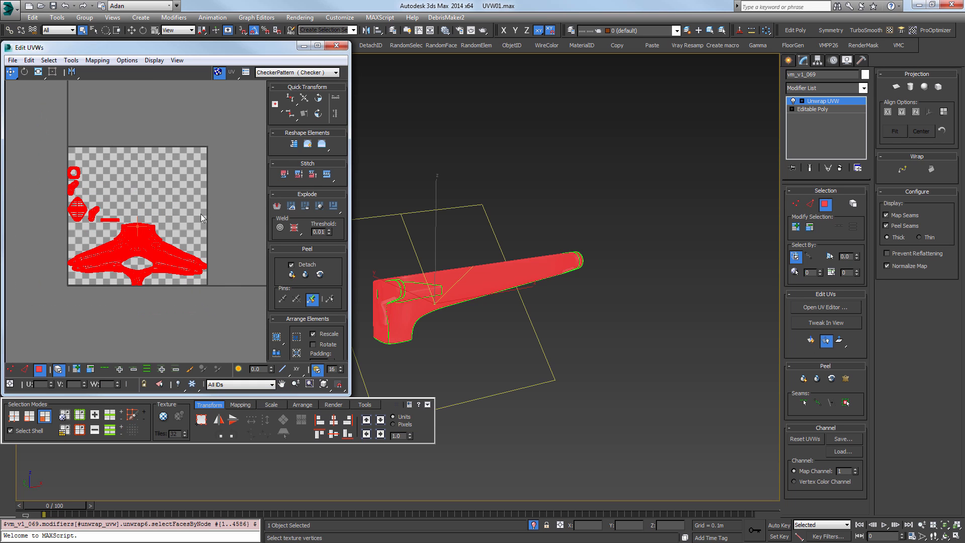
pyautogui.moveTo(79, 157); pyautogui.dragTo(95, 177, button='middle')
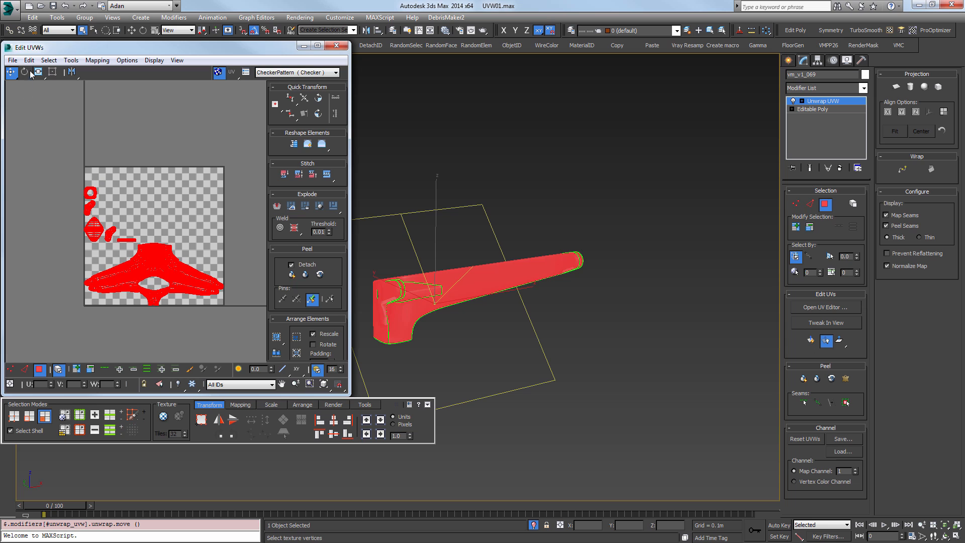
# Render a 1024 × 1024 UVW template showing overlaps and seam edges, inspect the map for overlaps and close it.
pyautogui.click(71, 60)
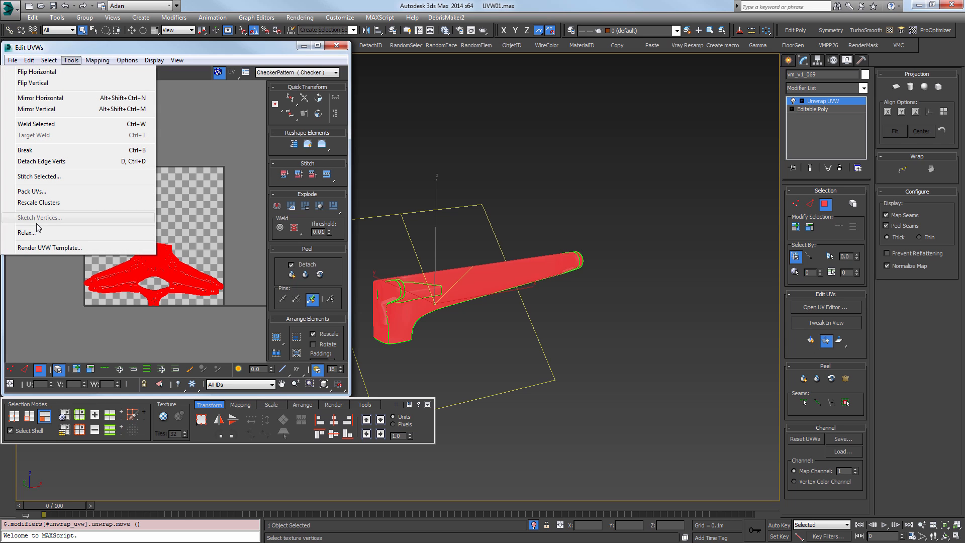
pyautogui.click(43, 248)
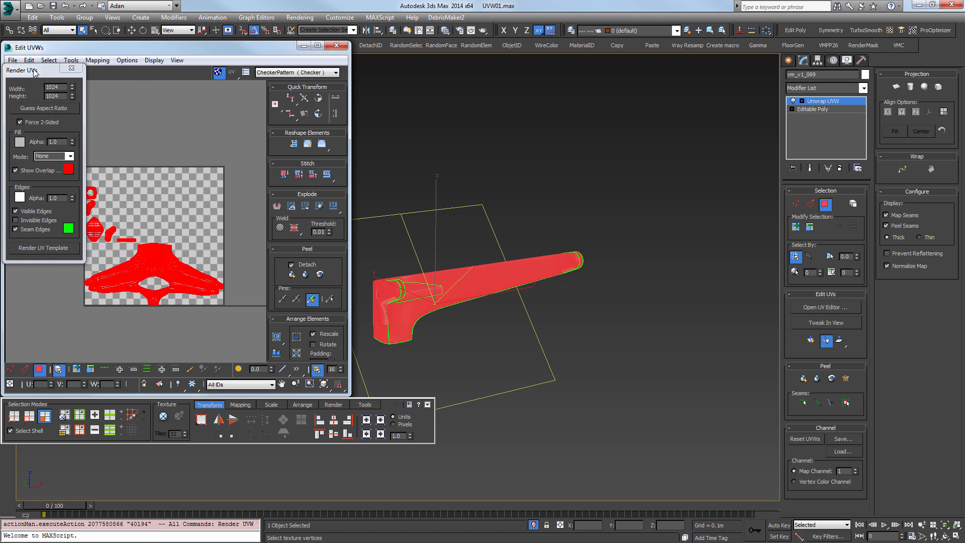
pyautogui.moveTo(35, 73); pyautogui.dragTo(483, 51)
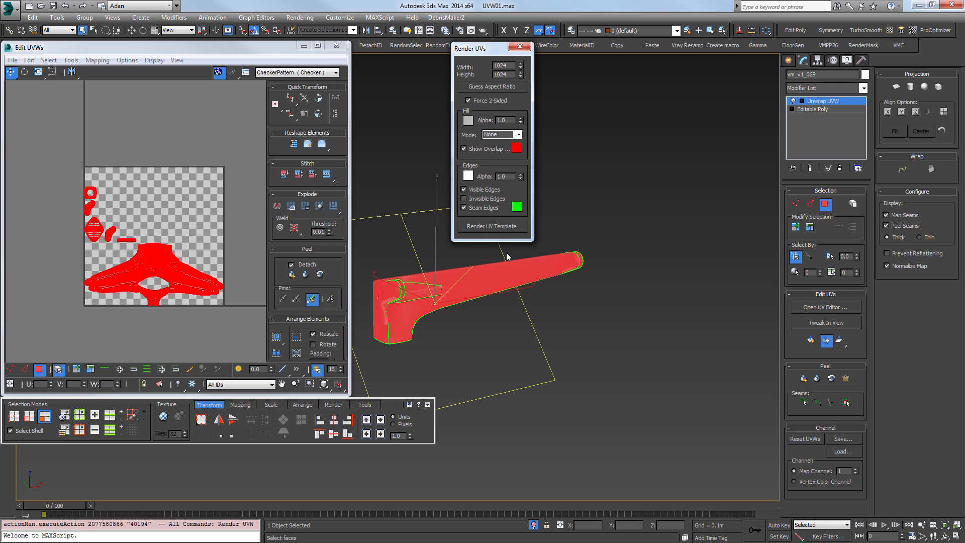
pyautogui.click(491, 226)
pyautogui.moveTo(808, 6); pyautogui.dragTo(739, 22)
pyautogui.scroll(-2, 511, 245)
pyautogui.scroll(1, 438, 300)
pyautogui.scroll(2, 623, 328)
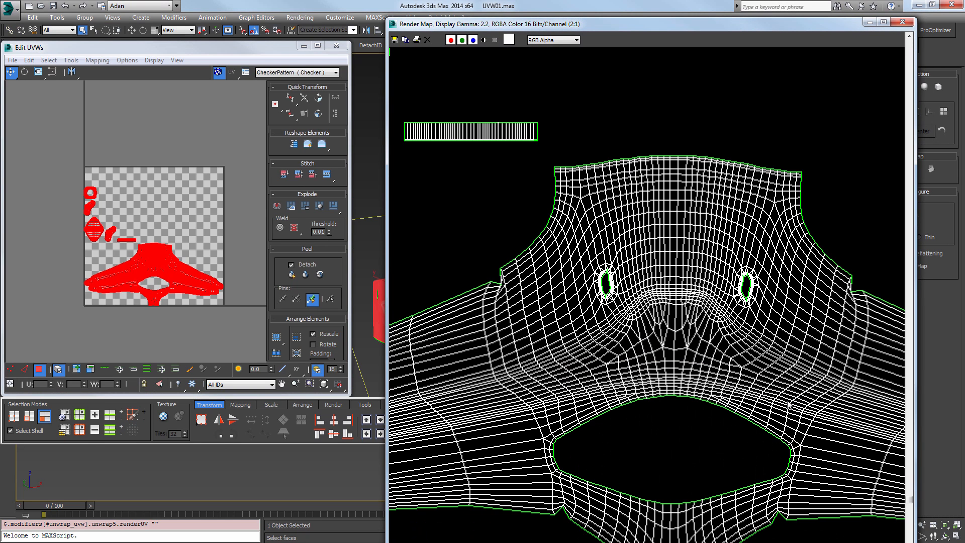
pyautogui.moveTo(441, 372); pyautogui.dragTo(471, 432, button='middle')
pyautogui.click(902, 22)
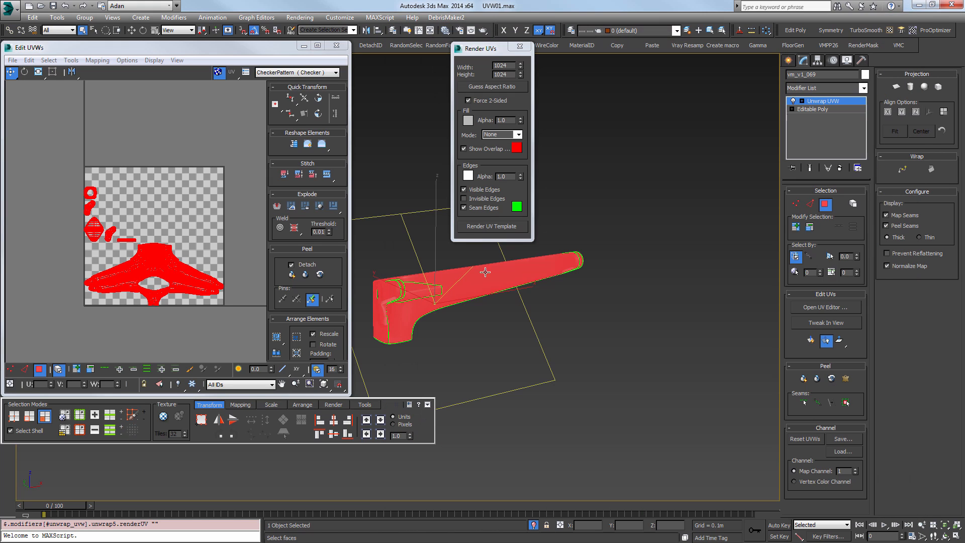
# Widen the UV editor window and close the Render UVs dialog, keeping the bracket in view beside the editor.
pyautogui.moveTo(351, 256); pyautogui.dragTo(436, 258)
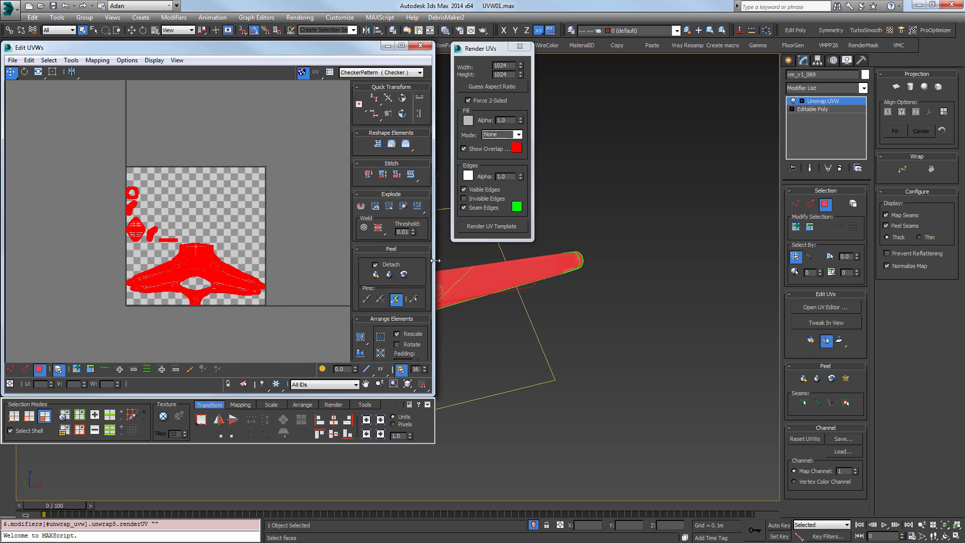
pyautogui.moveTo(532, 254); pyautogui.dragTo(645, 256, button='middle')
pyautogui.click(520, 47)
pyautogui.keyDown('alt'); pyautogui.moveTo(578, 235); pyautogui.dragTo(617, 239, button='middle'); pyautogui.keyUp('alt')
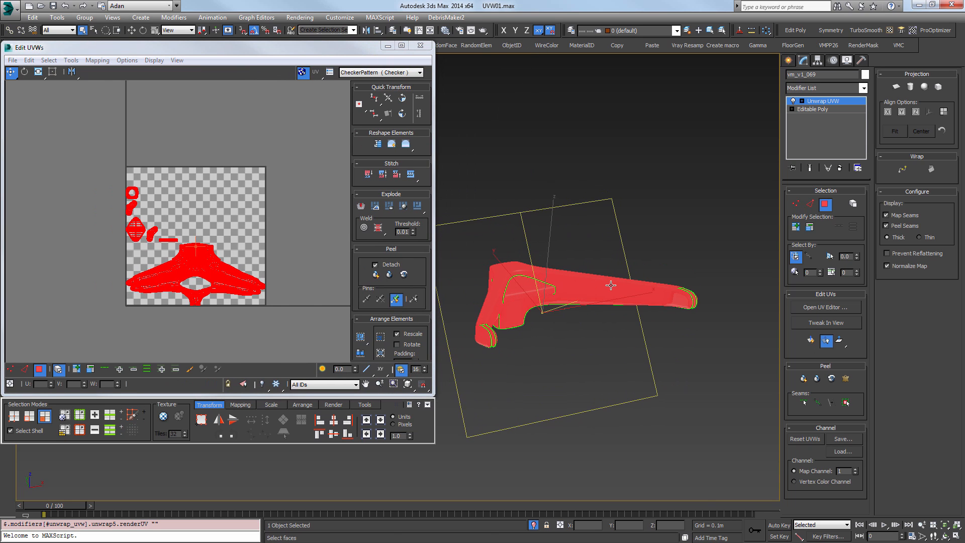
pyautogui.scroll(5, 609, 284)
pyautogui.scroll(-5, 482, 281)
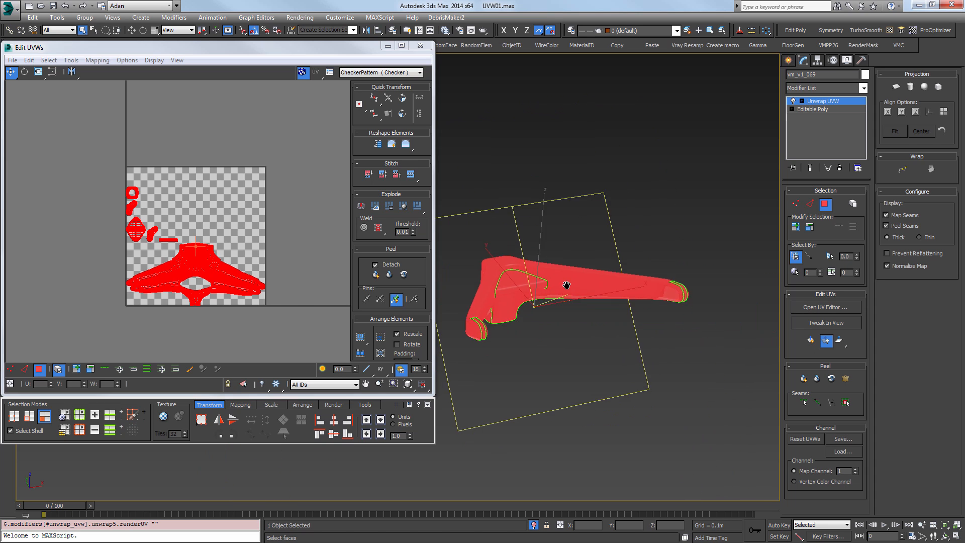
pyautogui.keyDown('alt'); pyautogui.moveTo(506, 285); pyautogui.dragTo(576, 278, button='middle'); pyautogui.keyUp('alt')
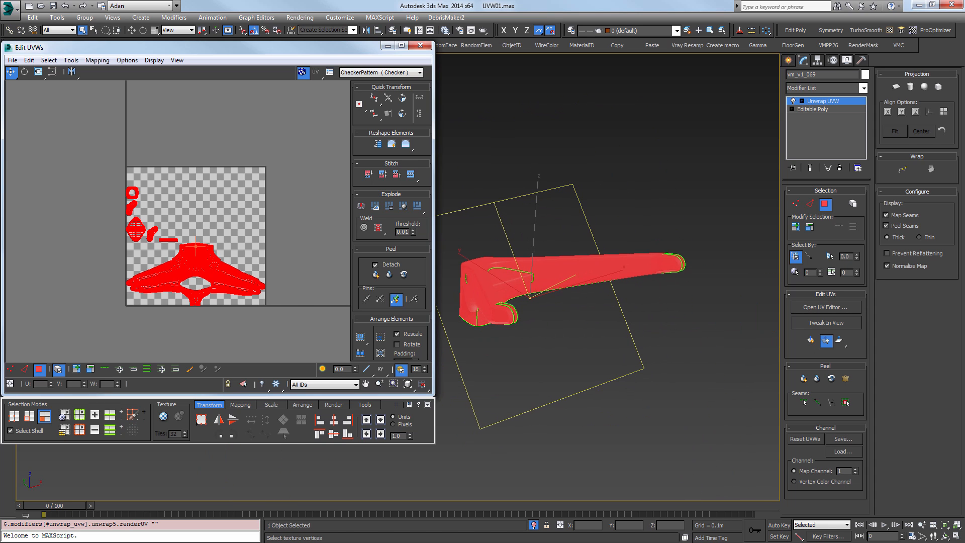